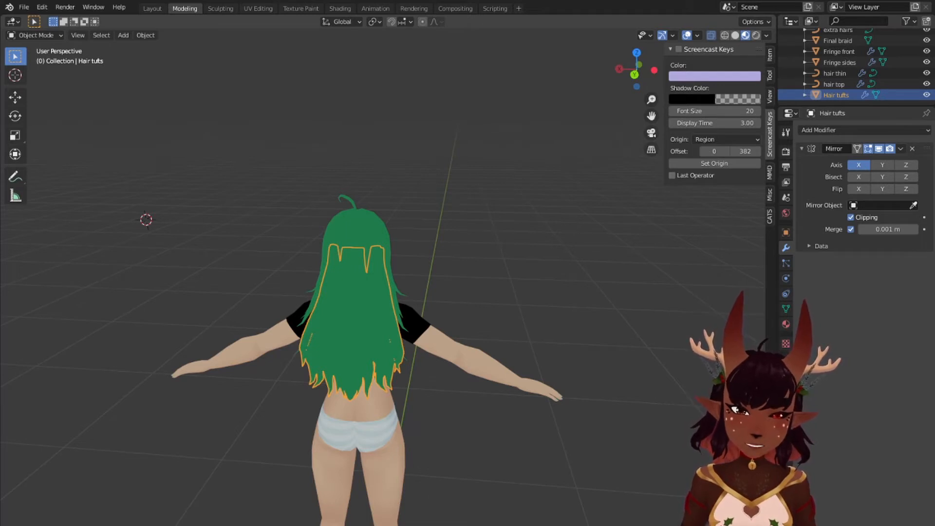
# Step: Examine the Hair tufts, hair top and hair thin objects on the character from several sides
pyautogui.moveTo(567, 216); pyautogui.dragTo(635, 199, button='middle')
pyautogui.moveTo(491, 273); pyautogui.dragTo(333, 174, button='middle')
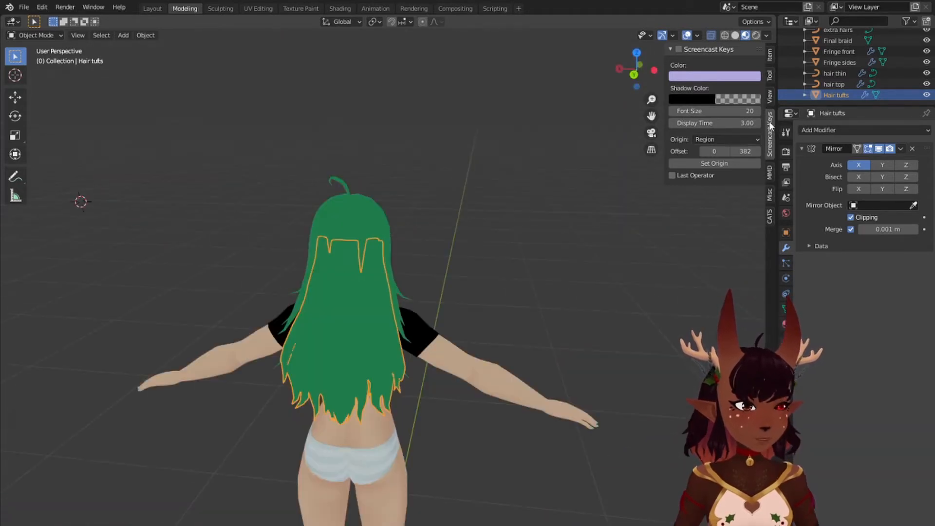
pyautogui.moveTo(292, 252); pyautogui.dragTo(397, 252, button='middle')
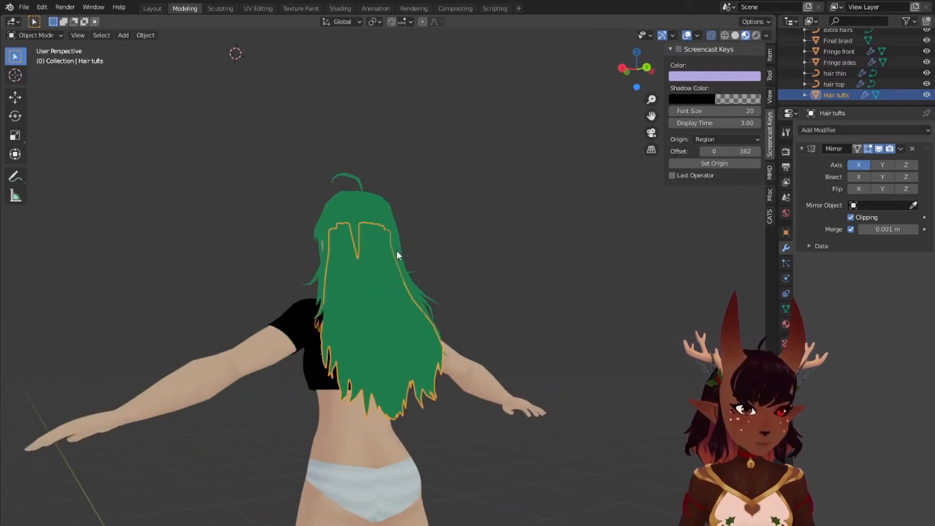
pyautogui.click(833, 83)
pyautogui.moveTo(402, 182); pyautogui.dragTo(500, 189, button='middle')
pyautogui.scroll(3, 444, 165)
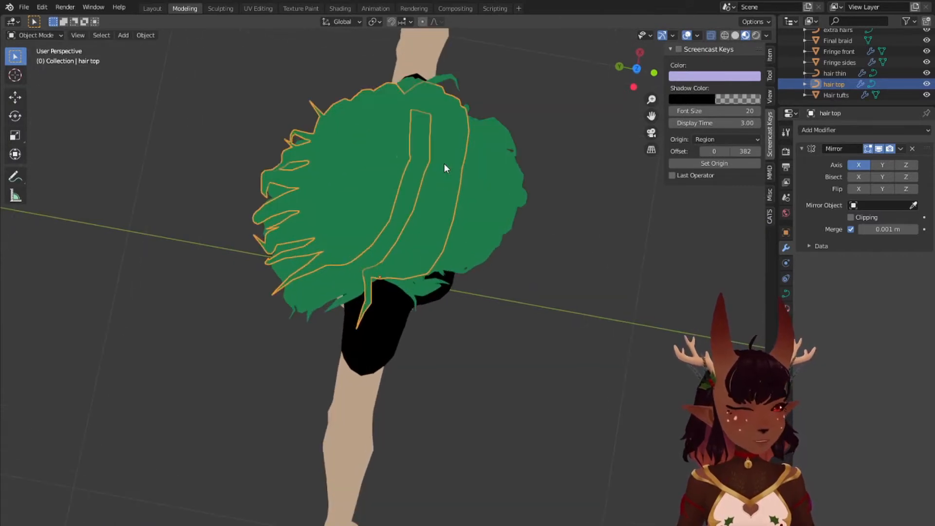
pyautogui.moveTo(444, 167); pyautogui.dragTo(370, 122, button='middle')
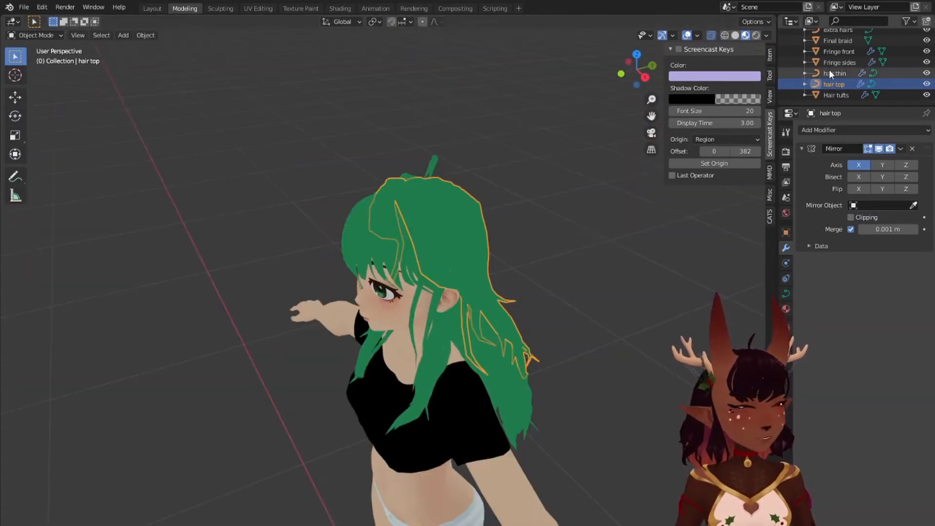
pyautogui.click(831, 73)
pyautogui.moveTo(517, 273); pyautogui.dragTo(506, 255, button='middle')
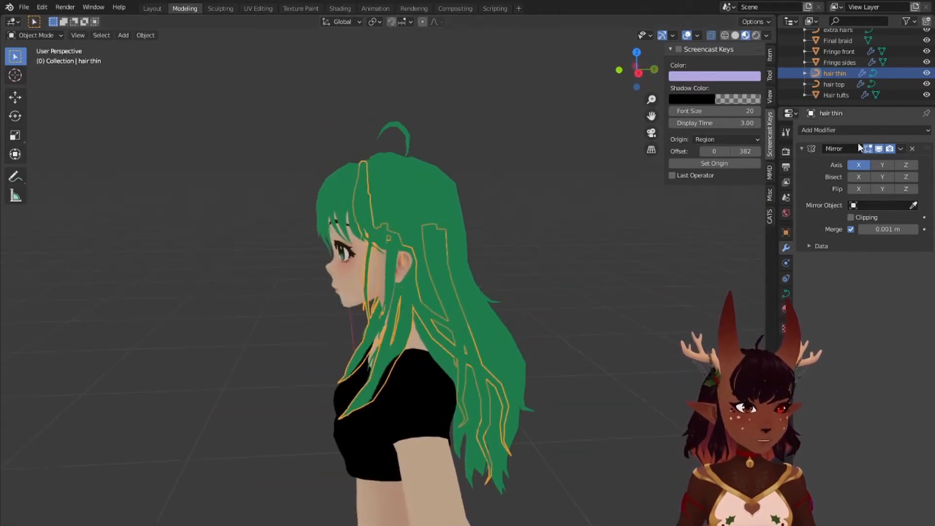
# Step: Select Fringe sides, Fringe front and Final braid one after another to examine each hair piece up close
pyautogui.click(828, 61)
pyautogui.moveTo(364, 183); pyautogui.dragTo(409, 192, button='middle')
pyautogui.click(819, 52)
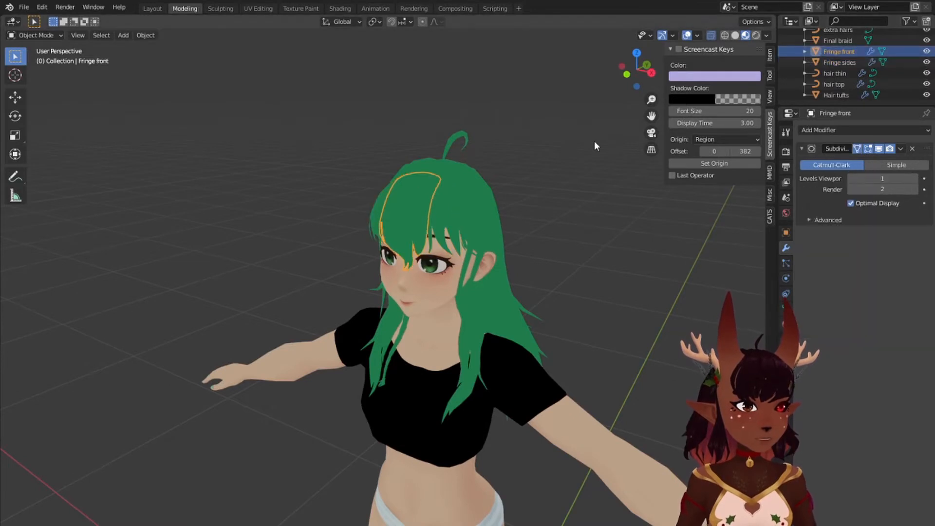
pyautogui.moveTo(594, 142); pyautogui.dragTo(686, 182, button='middle')
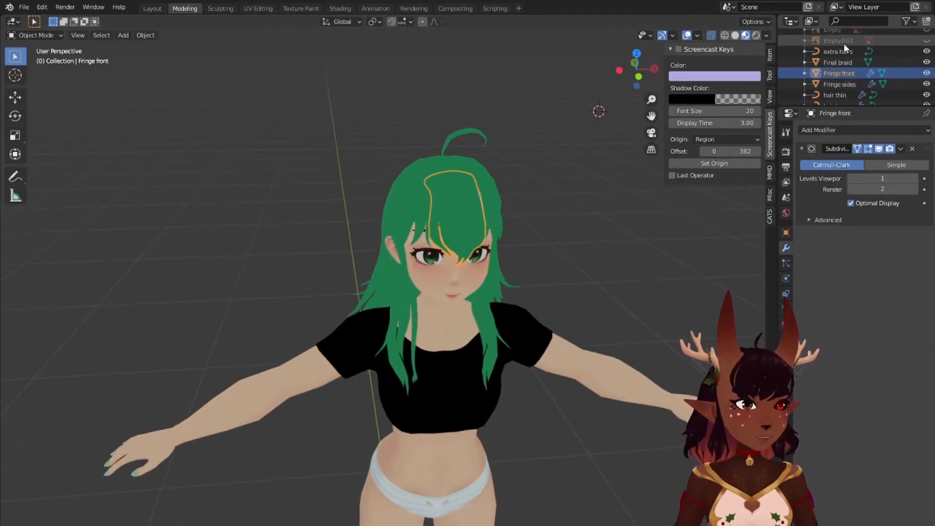
pyautogui.scroll(2, 842, 53)
pyautogui.click(842, 63)
pyautogui.scroll(5, 489, 341)
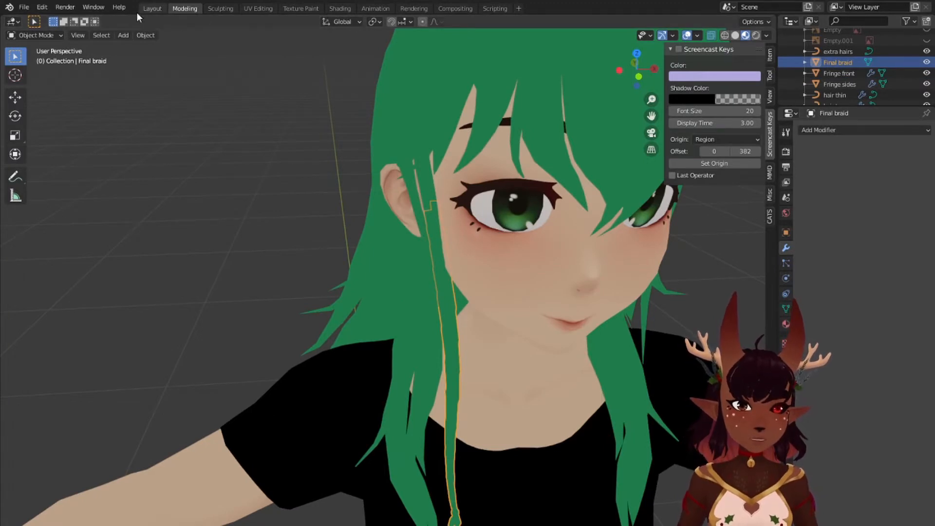
# Step: Open the Final braid in Edit Mode and examine its mesh from the front and above
pyautogui.click(53, 36)
pyautogui.click(49, 59)
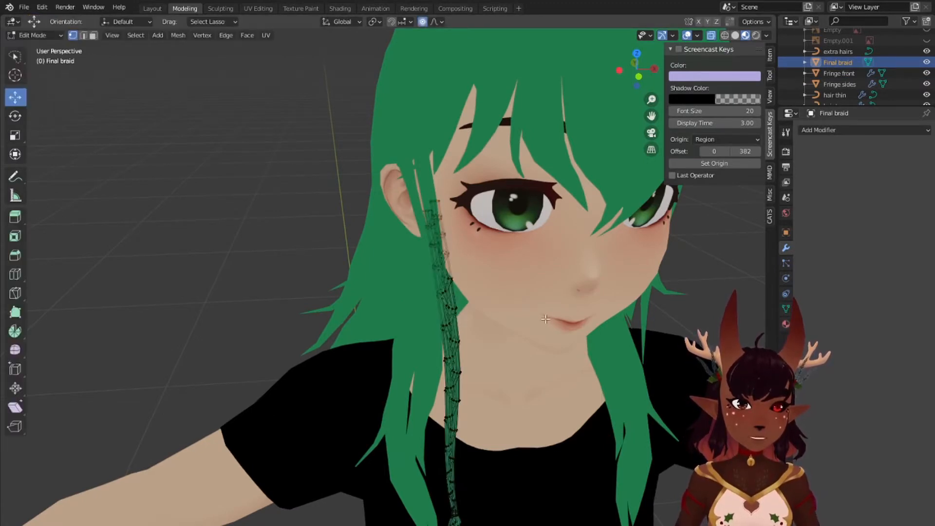
pyautogui.scroll(-4, 430, 326)
pyautogui.moveTo(430, 326); pyautogui.dragTo(450, 261, button='middle')
pyautogui.scroll(3, 462, 355)
pyautogui.scroll(-4, 446, 274)
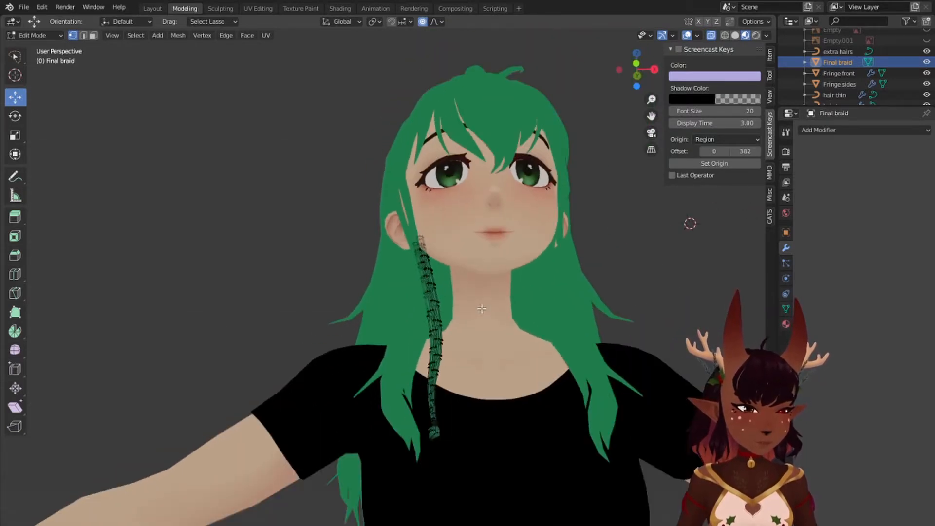
pyautogui.moveTo(490, 288); pyautogui.dragTo(493, 324, button='middle')
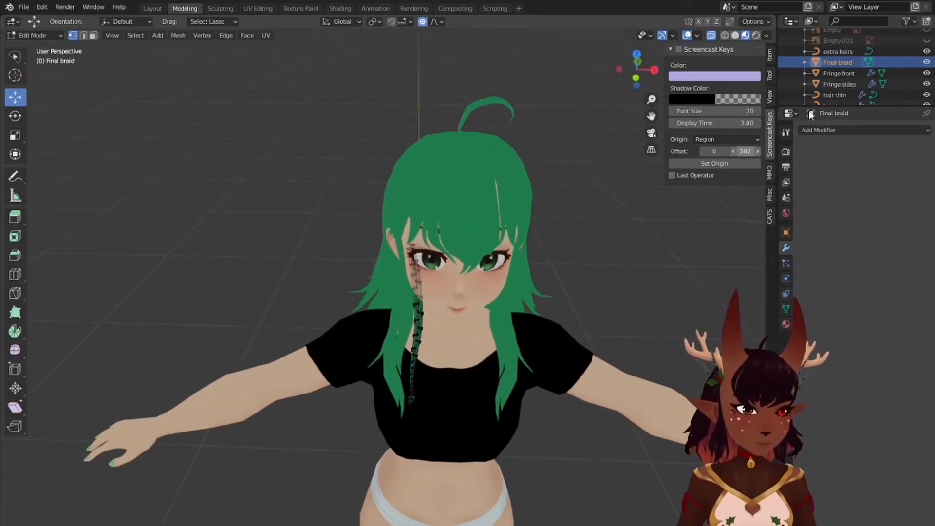
# Step: Return to Object Mode and make the extra hairs curve object the selected one
pyautogui.click(833, 51)
pyautogui.click(48, 35)
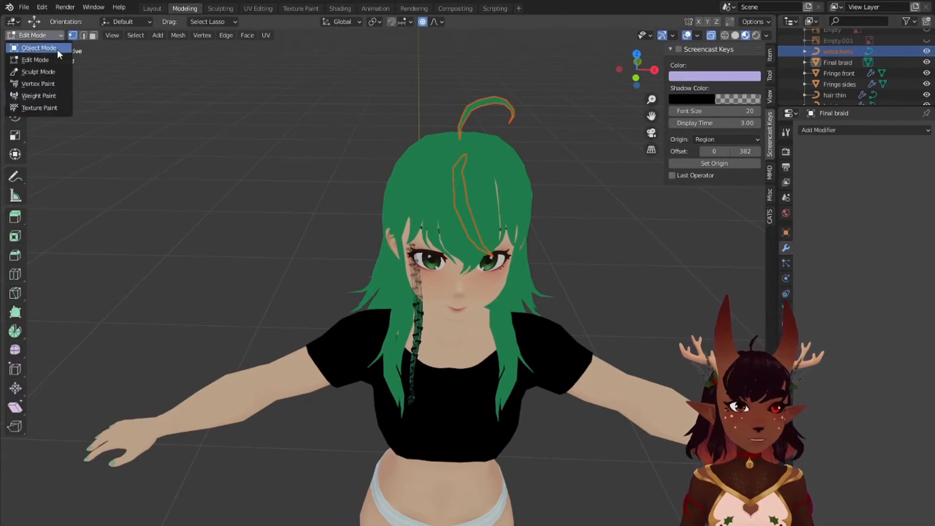
pyautogui.click(53, 51)
pyautogui.scroll(-4, 477, 217)
pyautogui.moveTo(478, 217); pyautogui.dragTo(403, 222, button='middle')
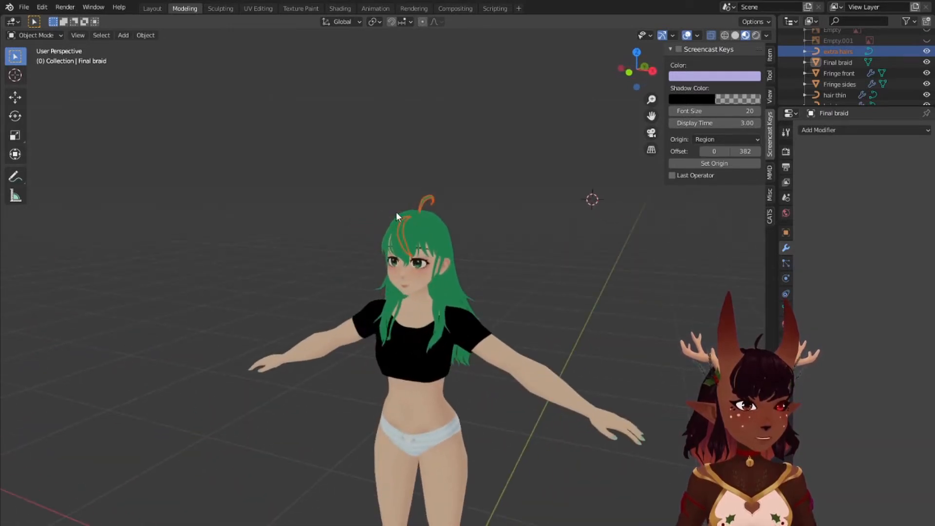
pyautogui.scroll(2, 396, 215)
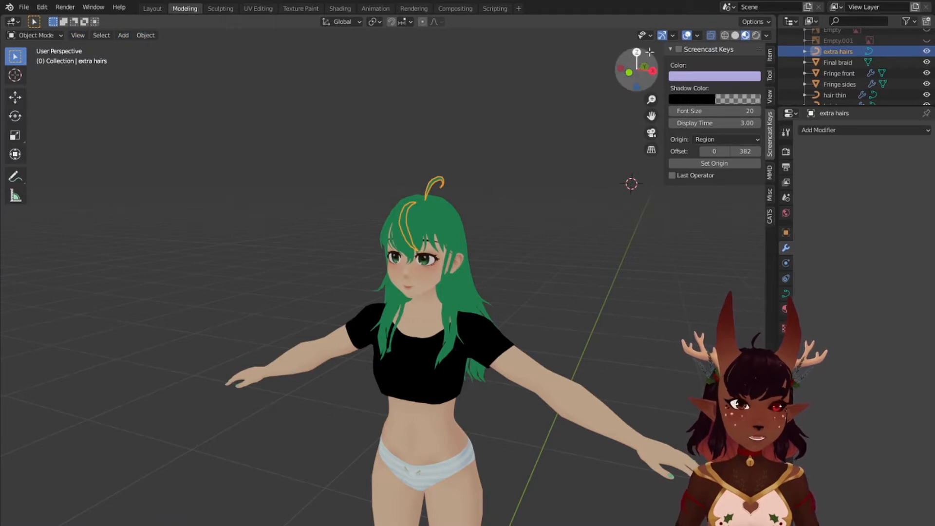
# Step: Convert the extra hairs object from curves to a mesh
pyautogui.click(311, 115)
pyautogui.rightClick(311, 115)
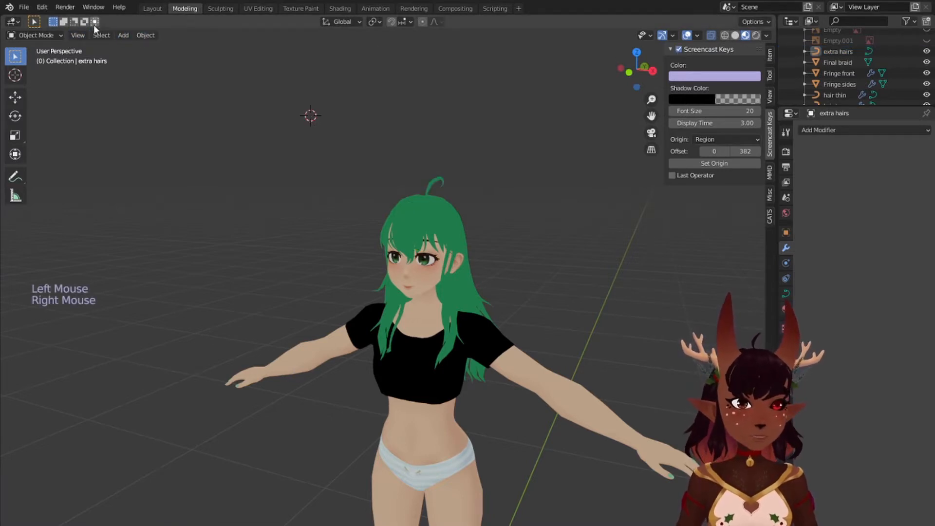
pyautogui.click(837, 52)
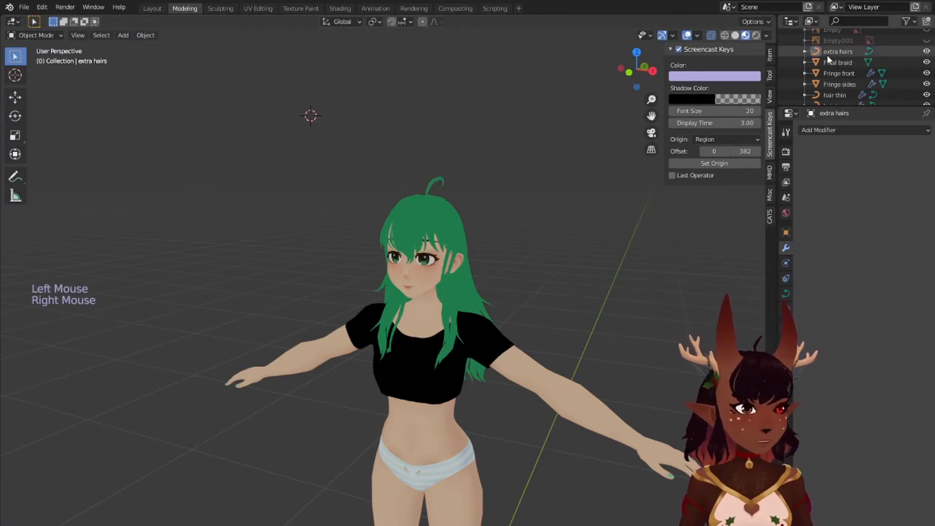
pyautogui.click(149, 35)
pyautogui.moveTo(148, 49)
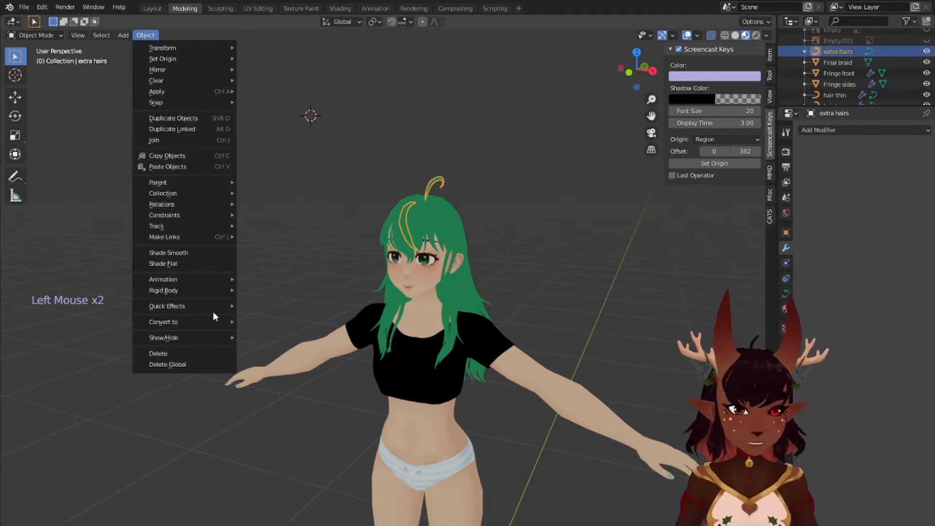
pyautogui.moveTo(211, 319)
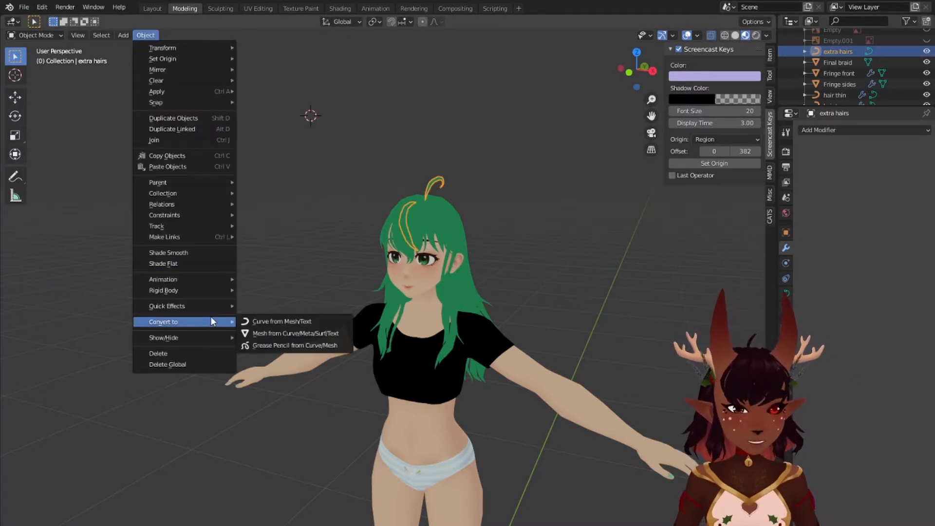
pyautogui.click(281, 334)
# Step: Open the extra hairs object in Edit Mode and examine its strand geometry from both sides of the head
pyautogui.click(57, 35)
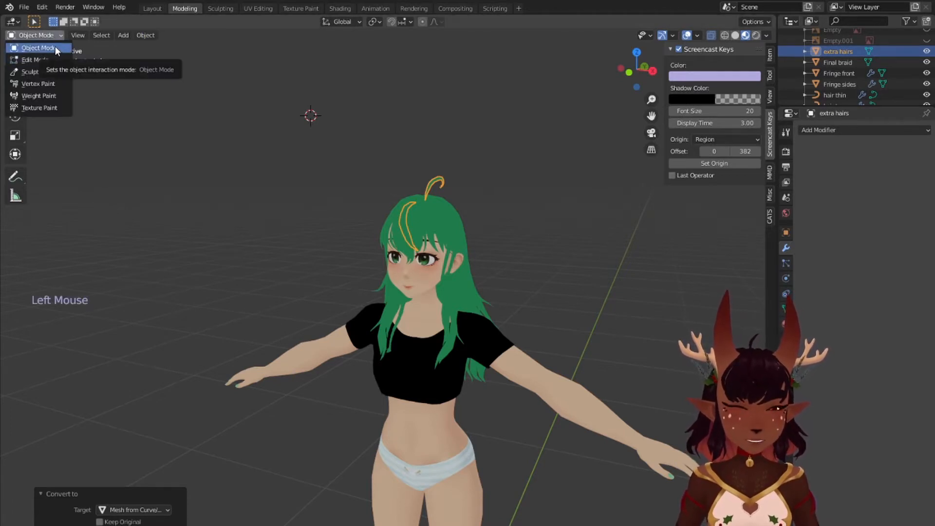
pyautogui.click(49, 58)
pyautogui.scroll(6, 305, 189)
pyautogui.moveTo(606, 142); pyautogui.dragTo(460, 165, button='middle')
pyautogui.scroll(-2, 313, 204)
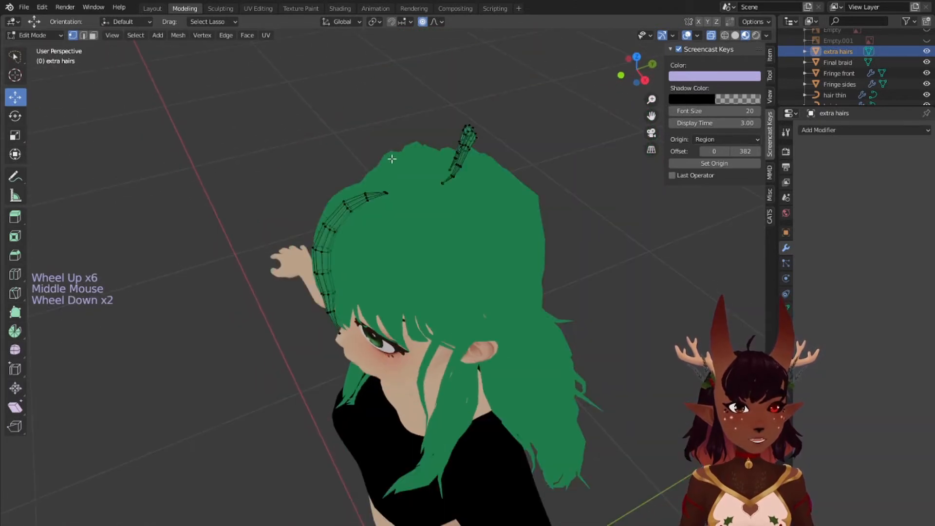
pyautogui.moveTo(312, 204); pyautogui.dragTo(208, 177, button='middle')
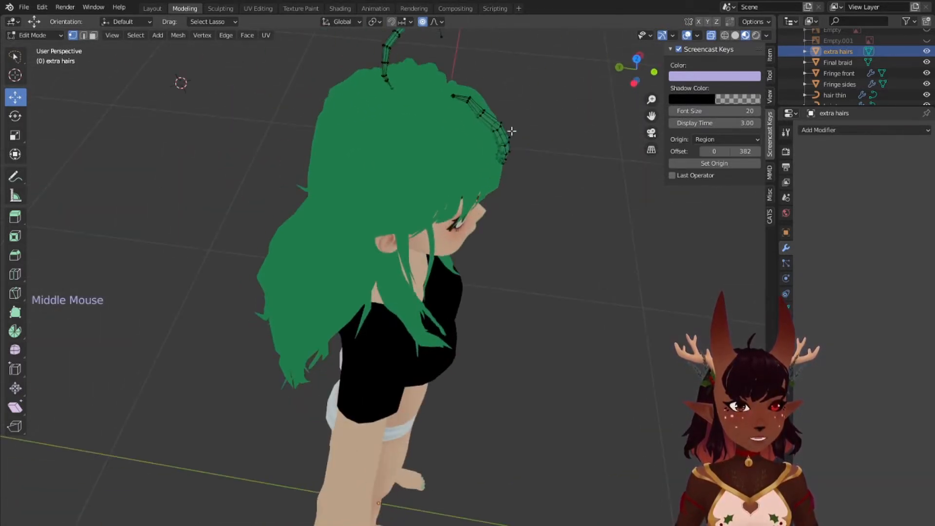
# Step: Move the upper vertices of the front strand about 0.003 m in X, -0.003 m in Y and 0.001 m in Z with proportional editing
pyautogui.moveTo(475, 135); pyautogui.dragTo(500, 106)
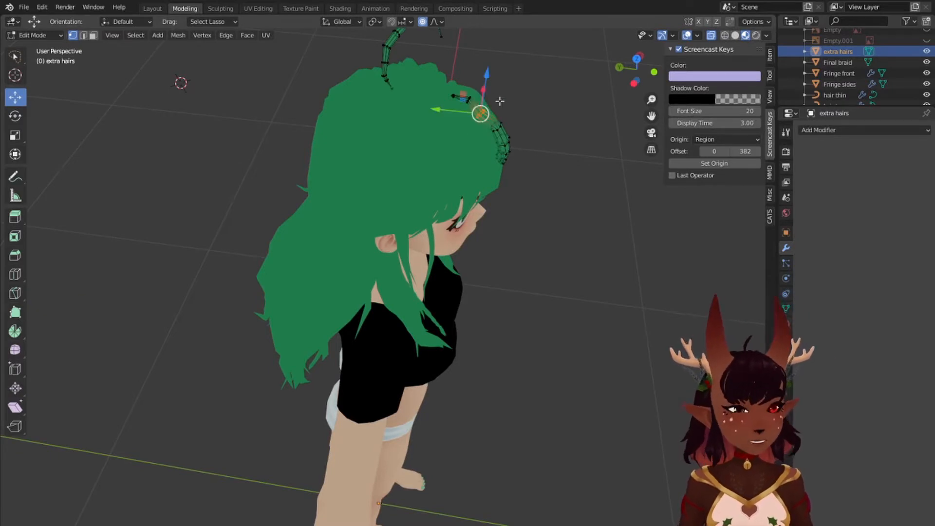
pyautogui.press('g')
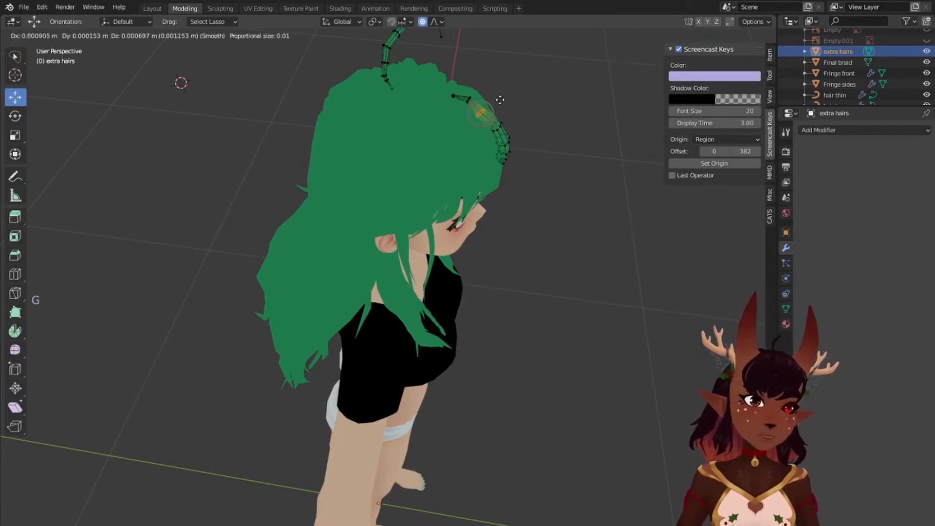
pyautogui.click(503, 96)
pyautogui.moveTo(566, 115); pyautogui.dragTo(447, 116, button='middle')
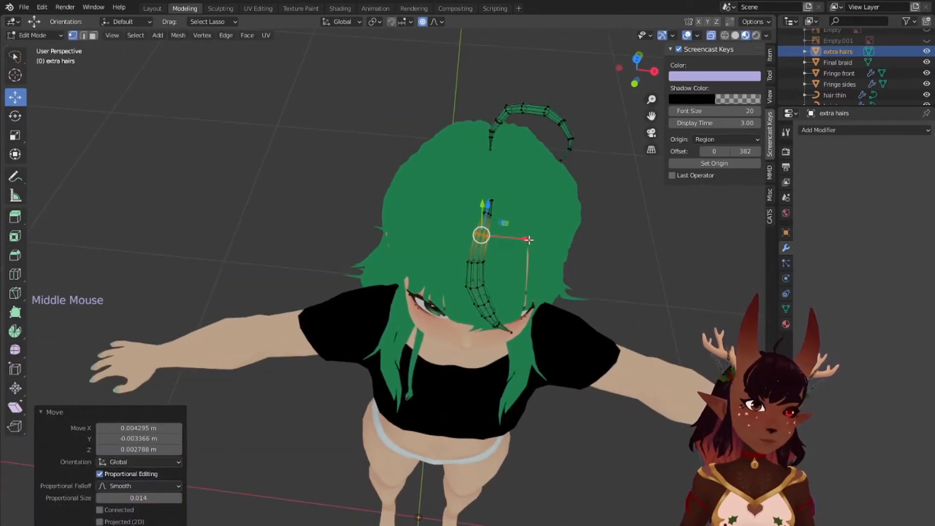
pyautogui.moveTo(528, 239); pyautogui.dragTo(522, 240)
pyautogui.moveTo(522, 240); pyautogui.dragTo(398, 122, button='middle')
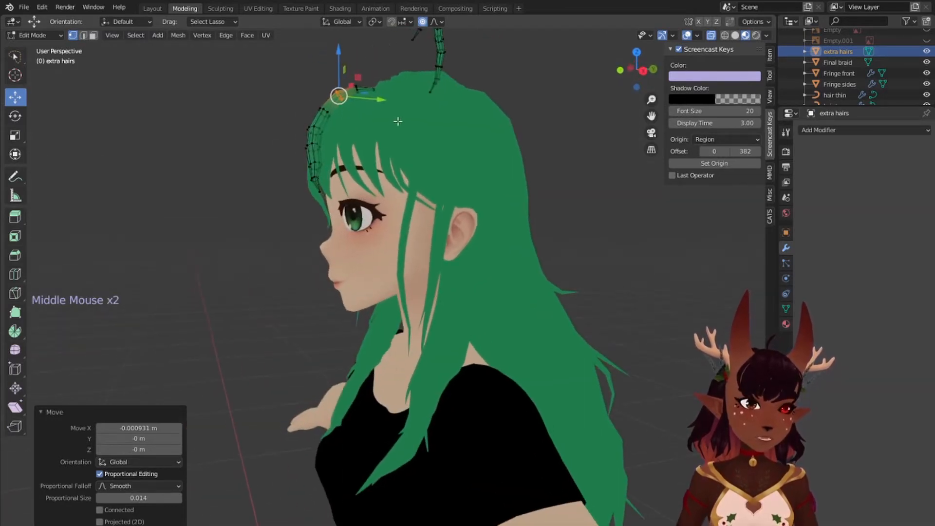
pyautogui.moveTo(339, 46); pyautogui.dragTo(337, 50)
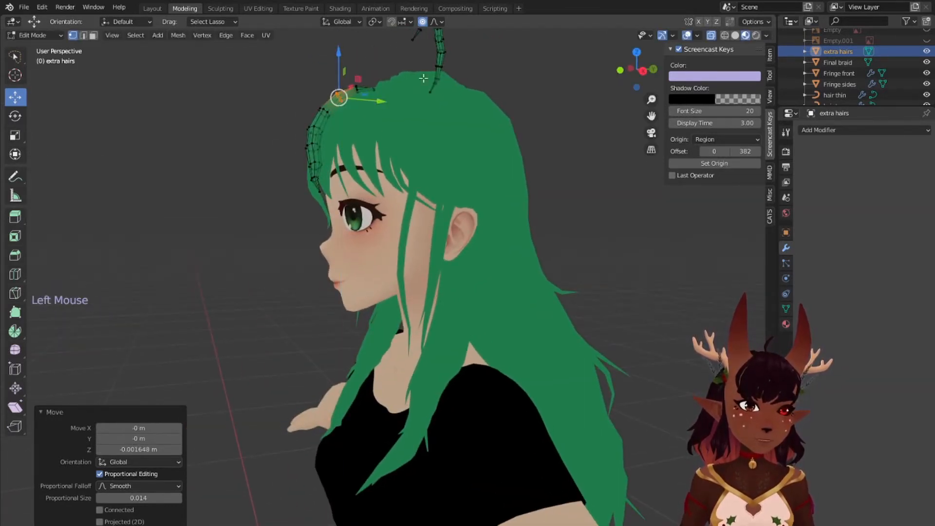
# Step: Deselect all vertices of the extra hairs mesh and return to Object Mode
pyautogui.moveTo(370, 73); pyautogui.dragTo(410, 233, button='middle')
pyautogui.scroll(-5, 410, 232)
pyautogui.press('a')
pyautogui.press('a')
pyautogui.press('a')
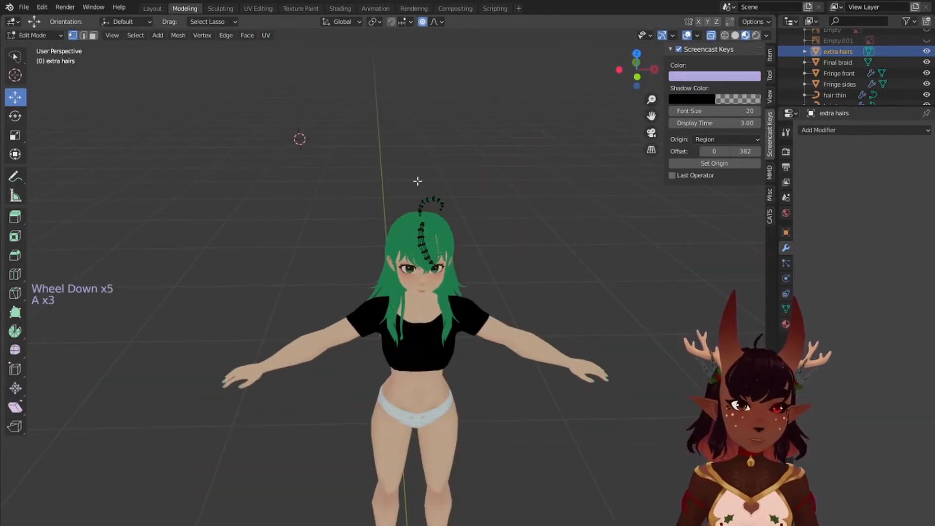
pyautogui.moveTo(54, 35); pyautogui.dragTo(62, 50)
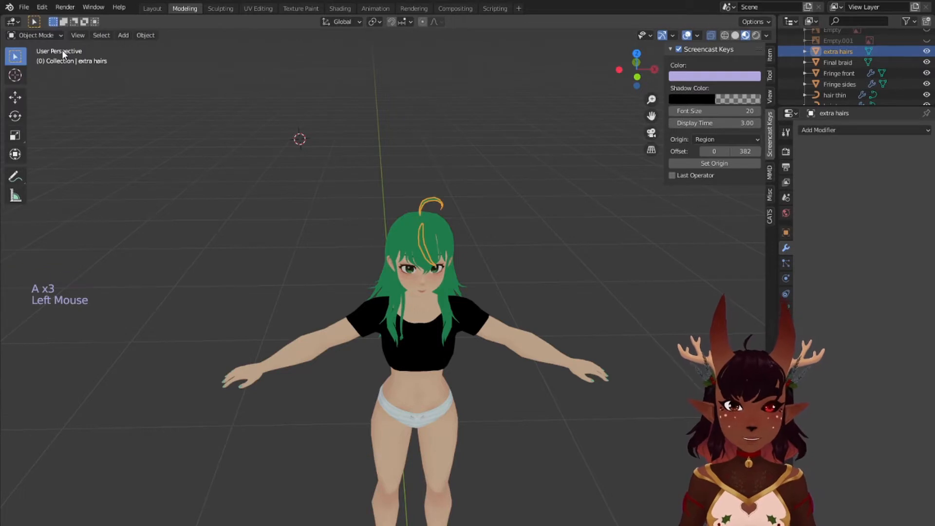
# Step: Select the hair thin object and try to apply its Mirror modifier
pyautogui.click(834, 95)
pyautogui.scroll(1, 535, 292)
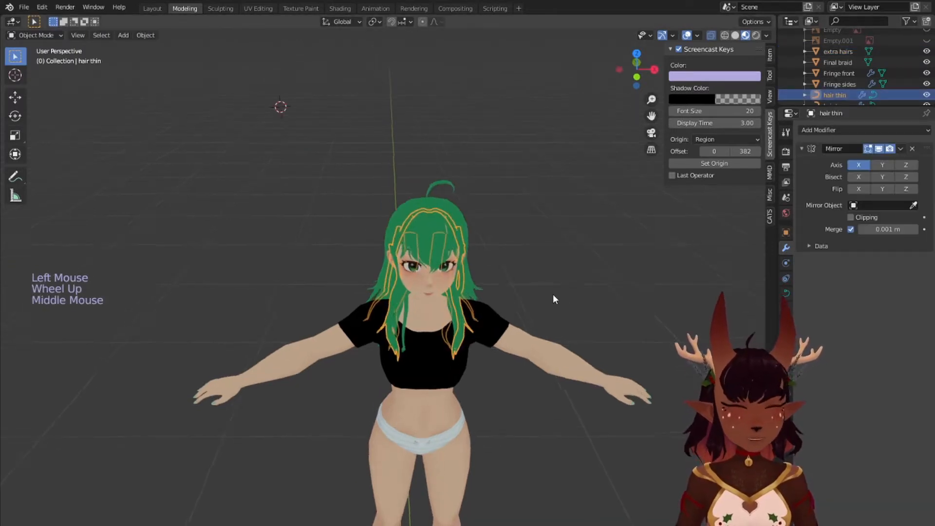
pyautogui.moveTo(553, 296); pyautogui.dragTo(305, 275, button='middle')
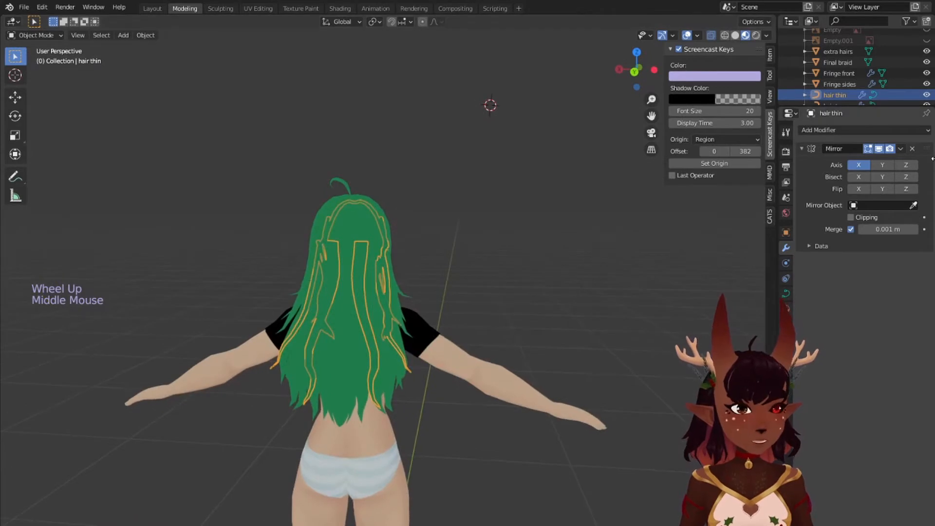
pyautogui.click(900, 148)
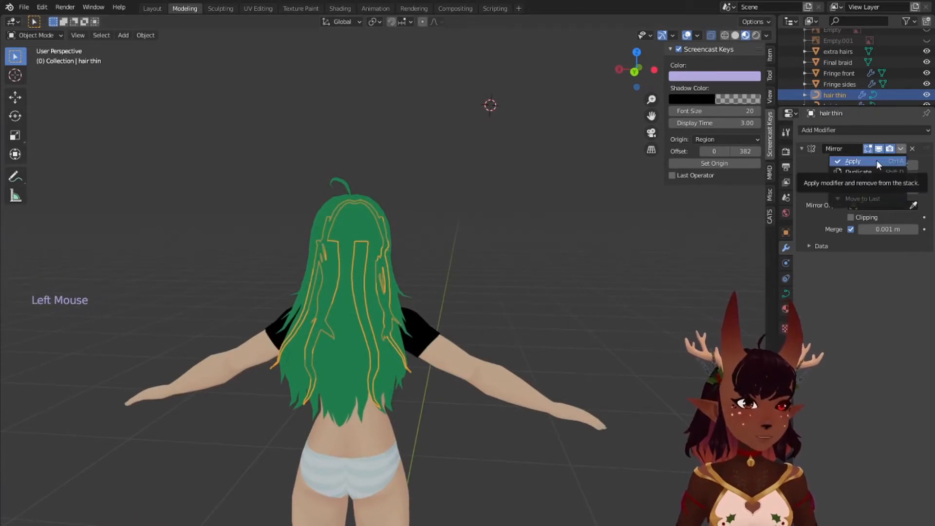
pyautogui.click(865, 161)
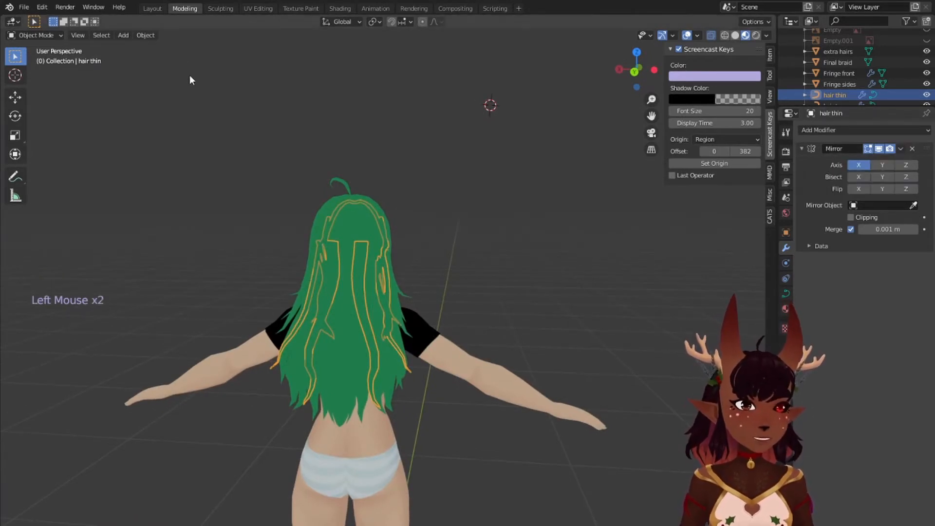
# Step: Convert the hair thin object from curves to a mesh and open it in Edit Mode
pyautogui.click(151, 35)
pyautogui.moveTo(173, 321)
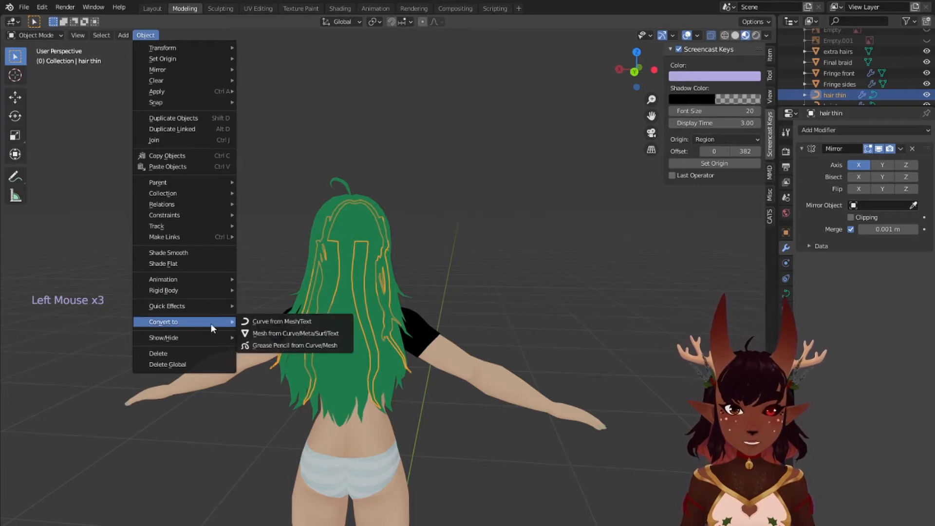
pyautogui.click(275, 333)
pyautogui.moveTo(276, 338); pyautogui.dragTo(633, 244, button='middle')
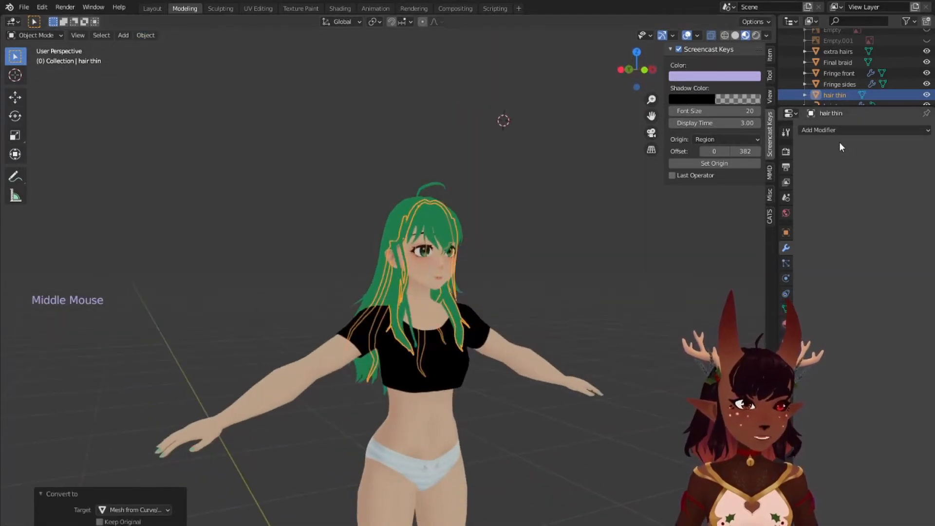
pyautogui.click(44, 35)
pyautogui.click(53, 55)
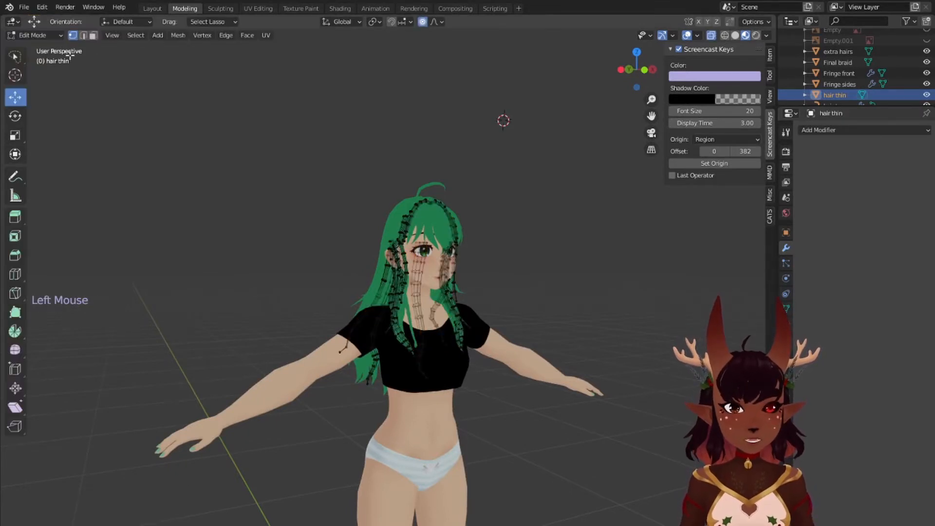
# Step: Delete the vertices of all hair thin strands on the character's right side, selecting each linked strand from the front view
pyautogui.moveTo(550, 140); pyautogui.dragTo(465, 194, button='middle')
pyautogui.scroll(4, 496, 243)
pyautogui.scroll(-2, 477, 187)
pyautogui.scroll(1, 473, 189)
pyautogui.press('KP_1')
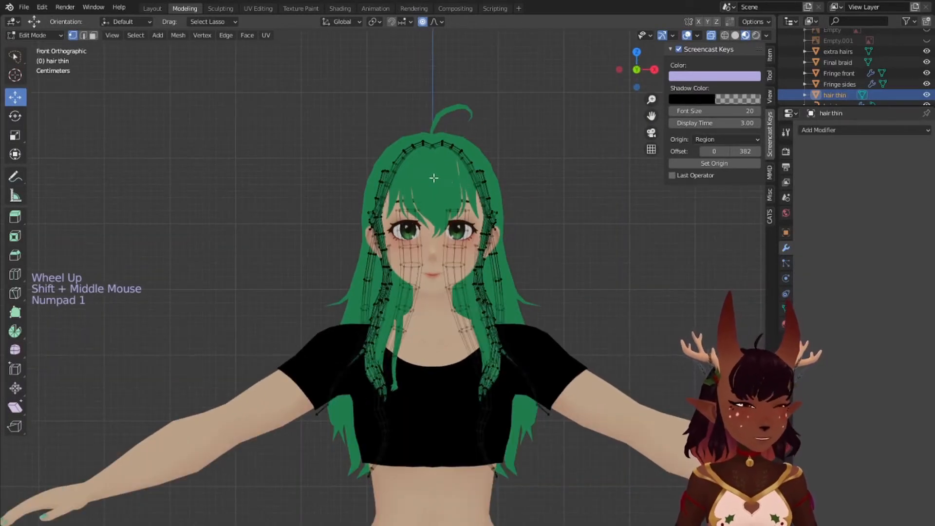
pyautogui.scroll(3, 464, 185)
pyautogui.keyDown('shift'); pyautogui.moveTo(428, 237); pyautogui.dragTo(312, 262, button='middle'); pyautogui.keyUp('shift')
pyautogui.scroll(-2, 313, 262)
pyautogui.press('l')
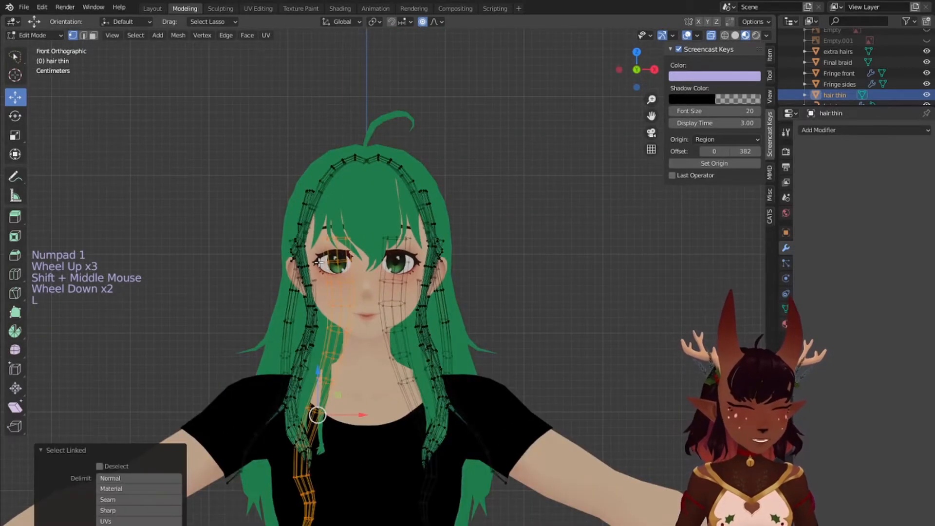
pyautogui.press('l')
pyautogui.press('l')
pyautogui.press('l')
pyautogui.press('l')
pyautogui.press('l')
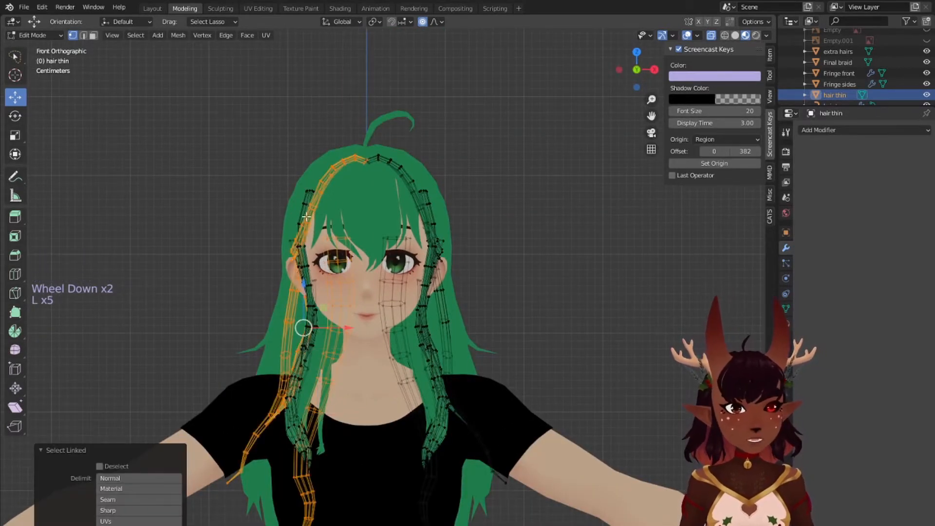
pyautogui.press('l')
pyautogui.press('l')
pyautogui.press('l')
pyautogui.press('l')
pyautogui.press('l')
pyautogui.press('l')
pyautogui.press('l')
pyautogui.press('l')
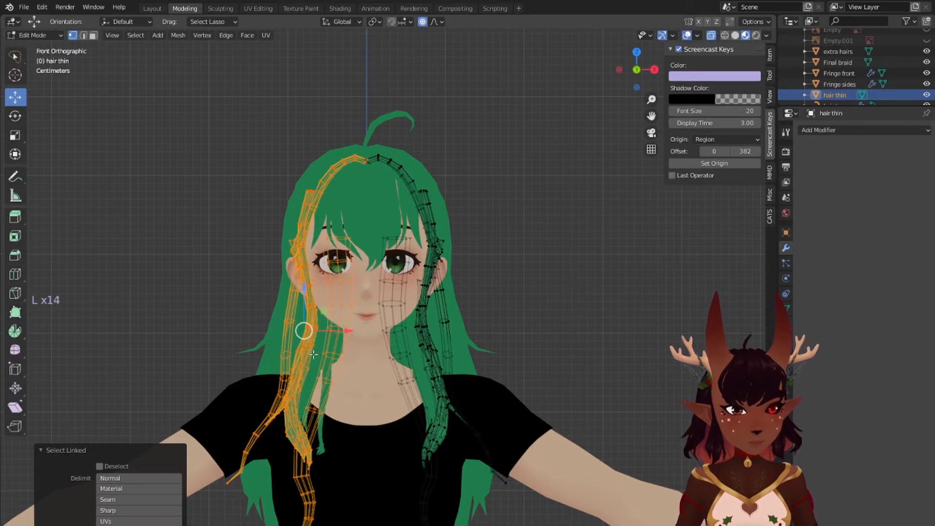
pyautogui.scroll(-4, 311, 342)
pyautogui.press('x')
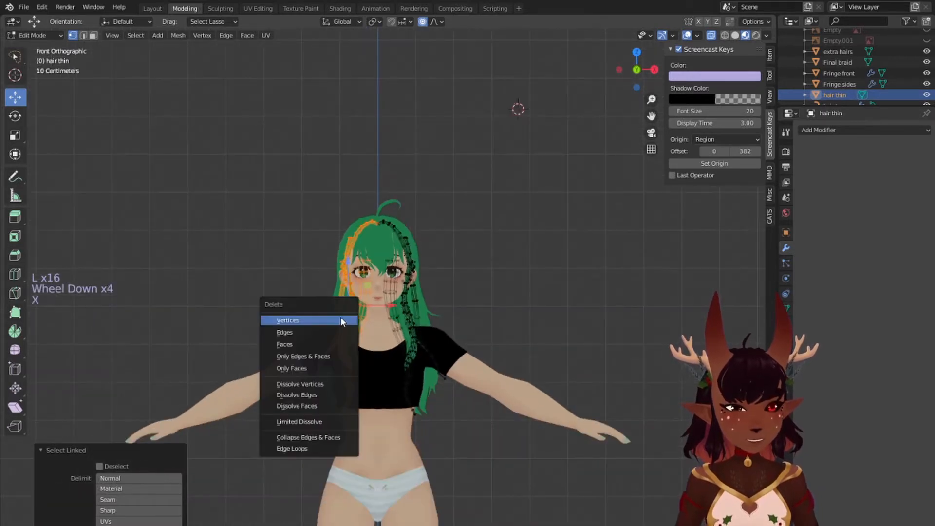
pyautogui.click(326, 317)
pyautogui.scroll(4, 368, 312)
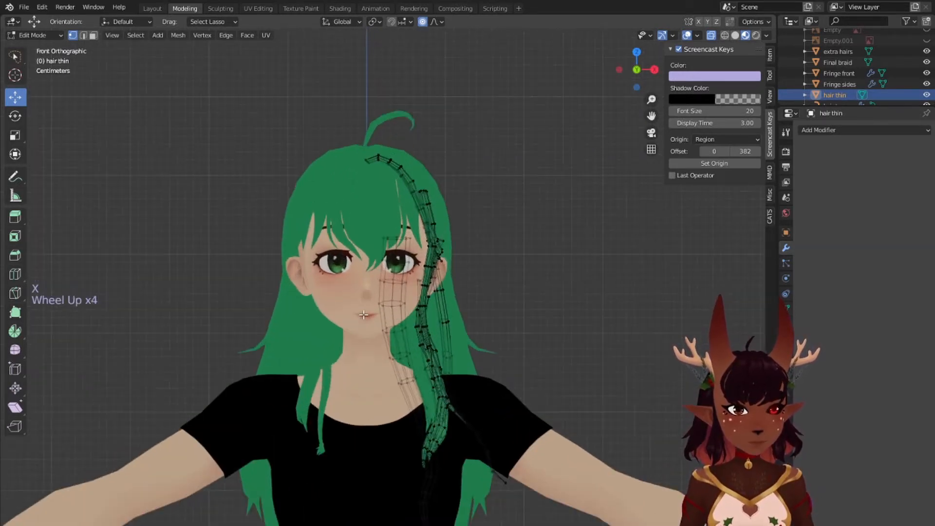
pyautogui.scroll(-3, 363, 315)
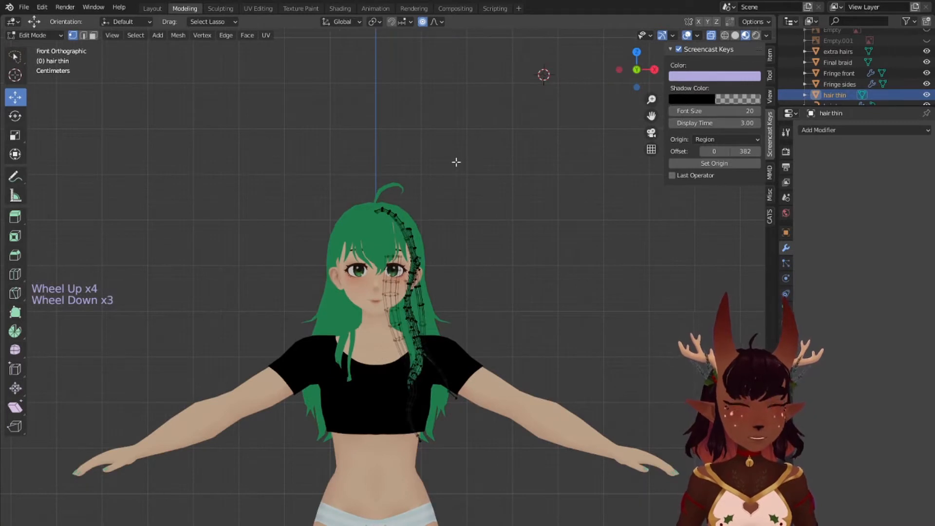
# Step: Add a Mirror modifier on the X axis to hair thin and return to Object Mode
pyautogui.moveTo(455, 161); pyautogui.dragTo(568, 180, button='middle')
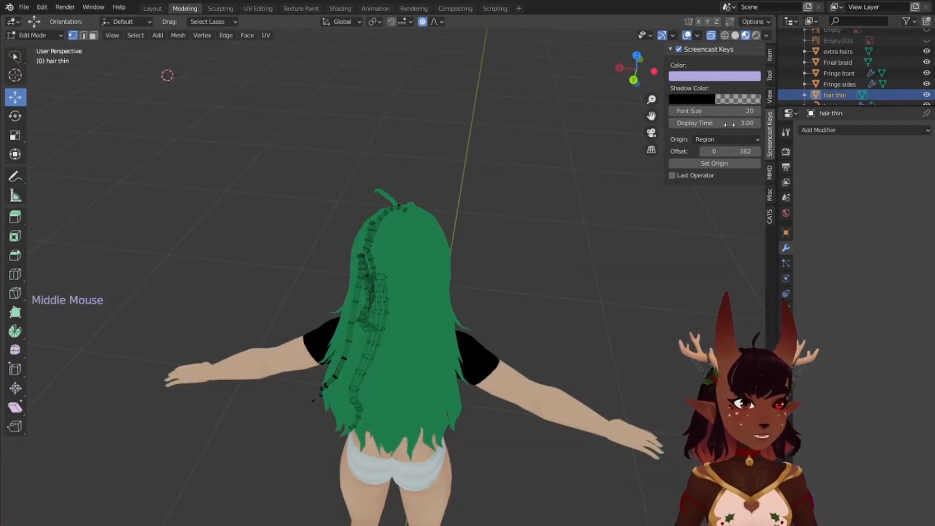
pyautogui.click(817, 130)
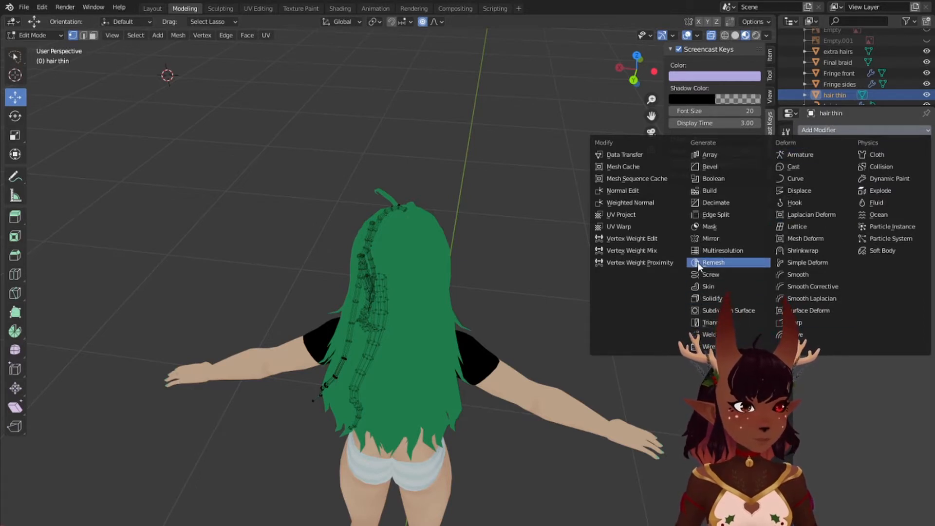
pyautogui.click(704, 238)
pyautogui.moveTo(480, 252); pyautogui.dragTo(397, 277, button='middle')
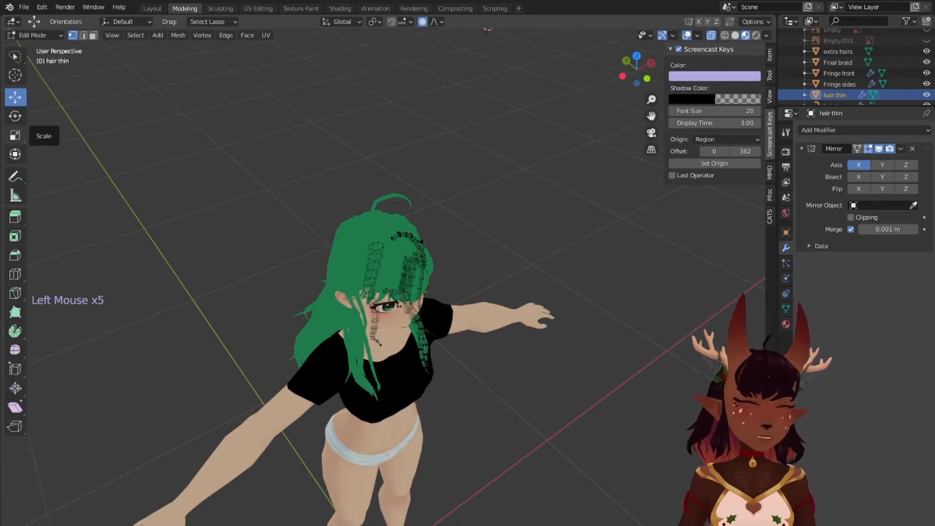
pyautogui.click(58, 36)
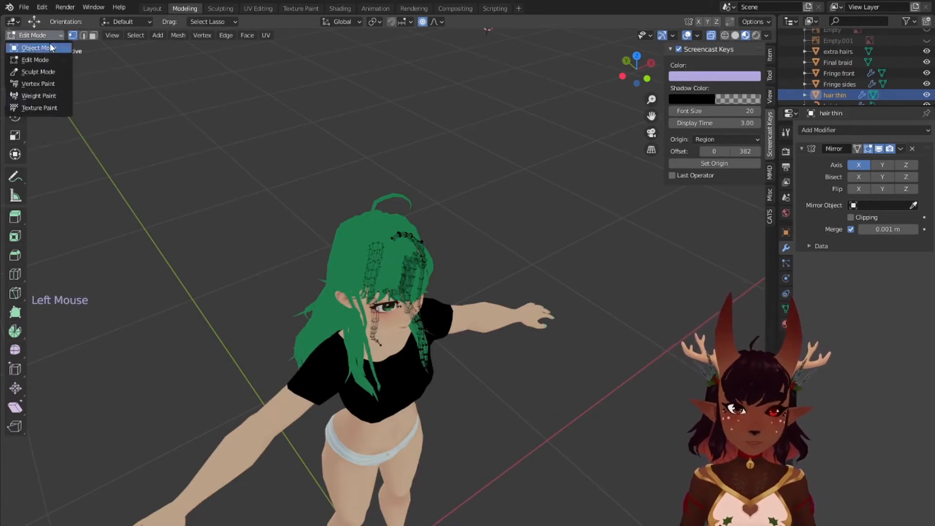
pyautogui.click(48, 43)
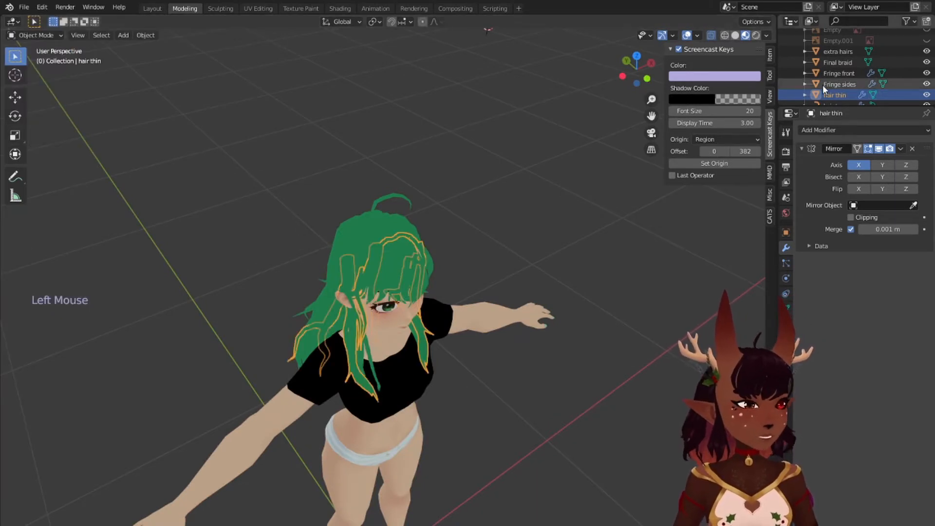
# Step: Select the hair top object and remove its Mirror modifier
pyautogui.scroll(-2, 828, 80)
pyautogui.click(842, 84)
pyautogui.moveTo(521, 291); pyautogui.dragTo(214, 293, button='middle')
pyautogui.moveTo(530, 370); pyautogui.dragTo(516, 325, button='middle')
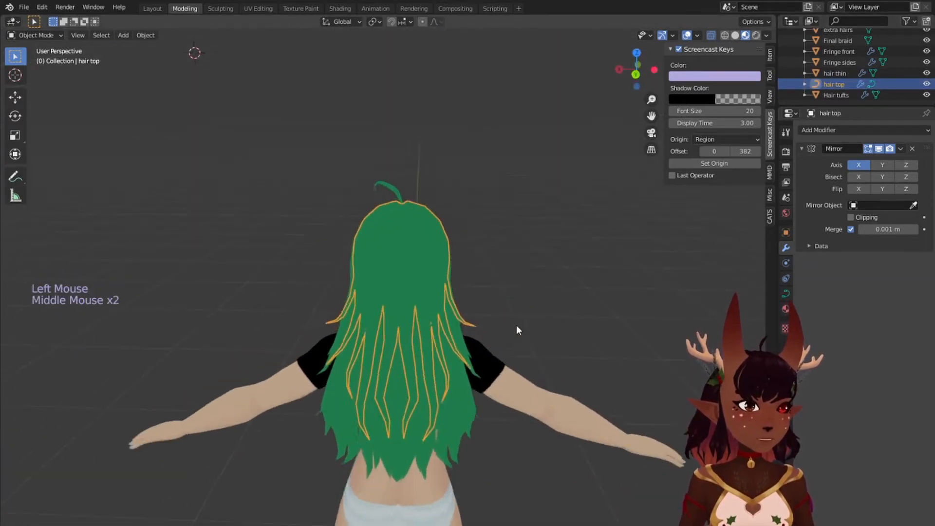
pyautogui.scroll(1, 407, 273)
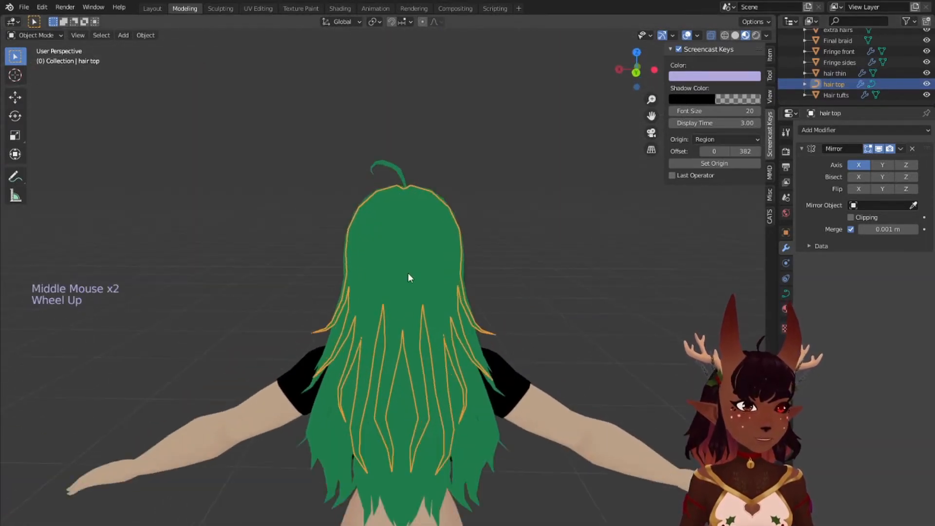
pyautogui.click(912, 149)
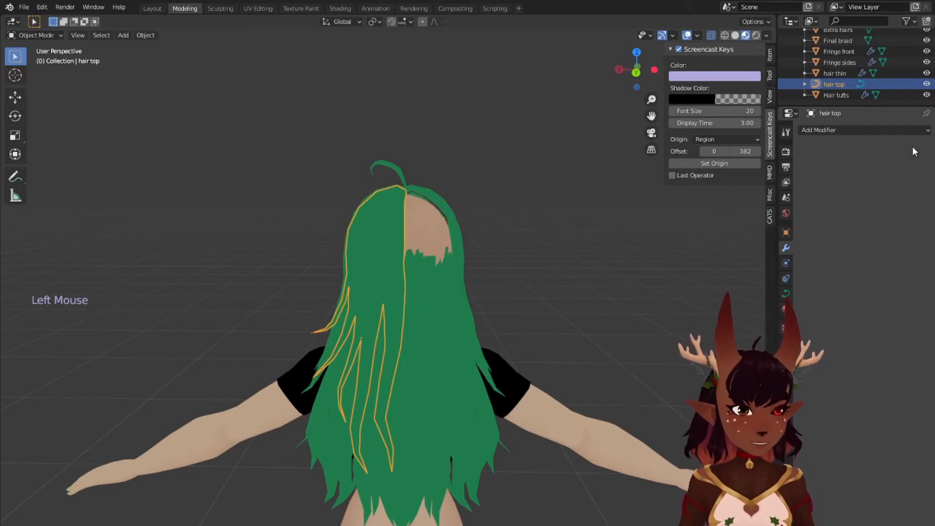
# Step: Convert the hair top object from curves to a mesh and open it in Edit Mode
pyautogui.click(146, 36)
pyautogui.moveTo(195, 317)
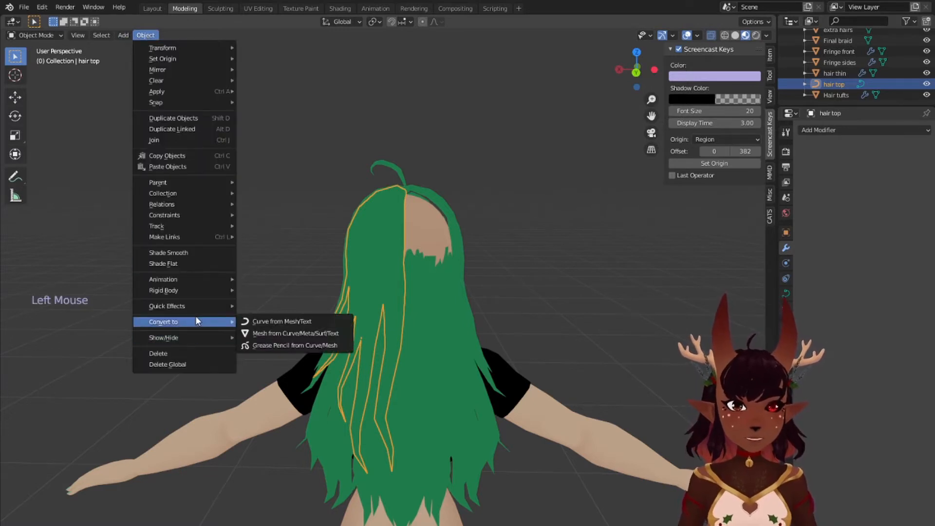
pyautogui.click(294, 334)
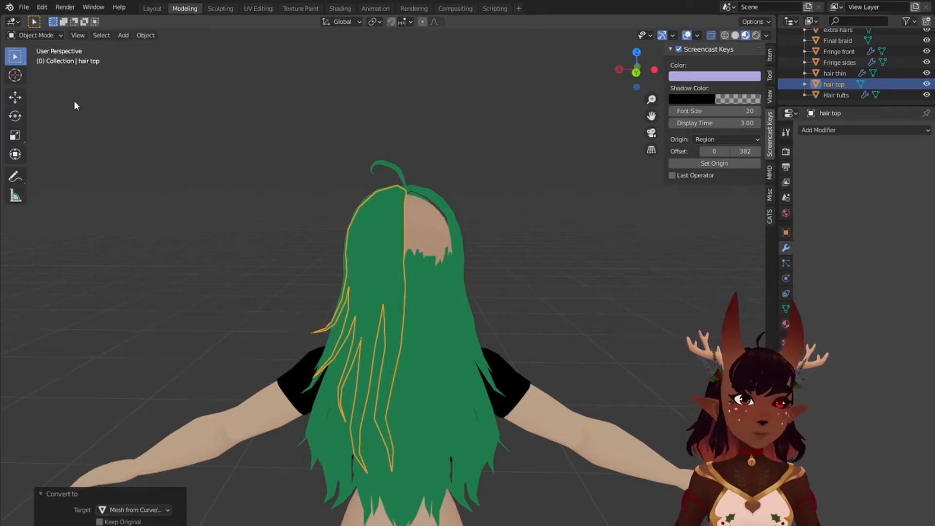
pyautogui.click(36, 35)
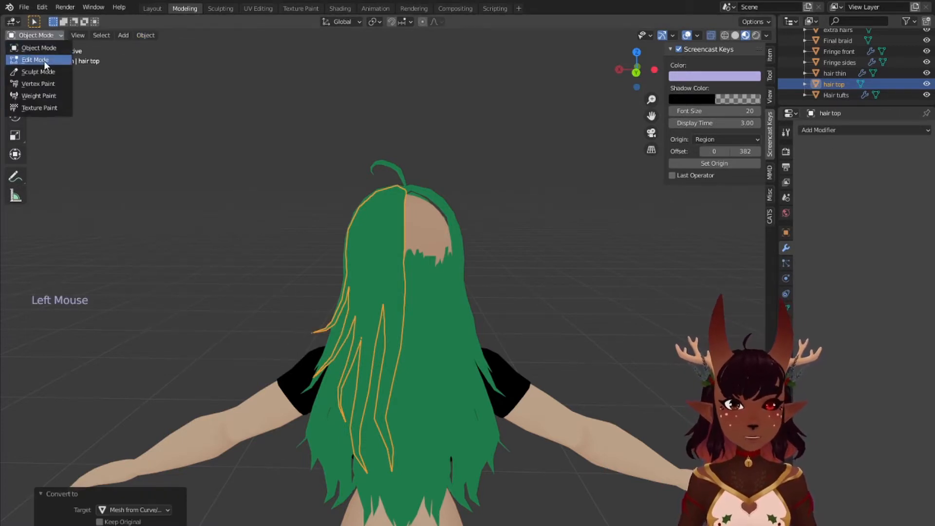
pyautogui.click(44, 59)
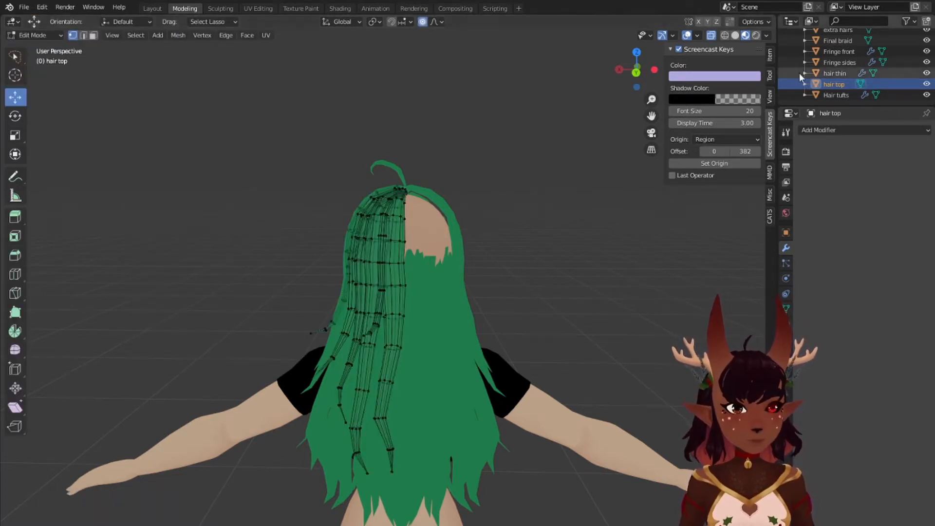
# Step: Add a Mirror modifier to the hair top mesh
pyautogui.click(842, 131)
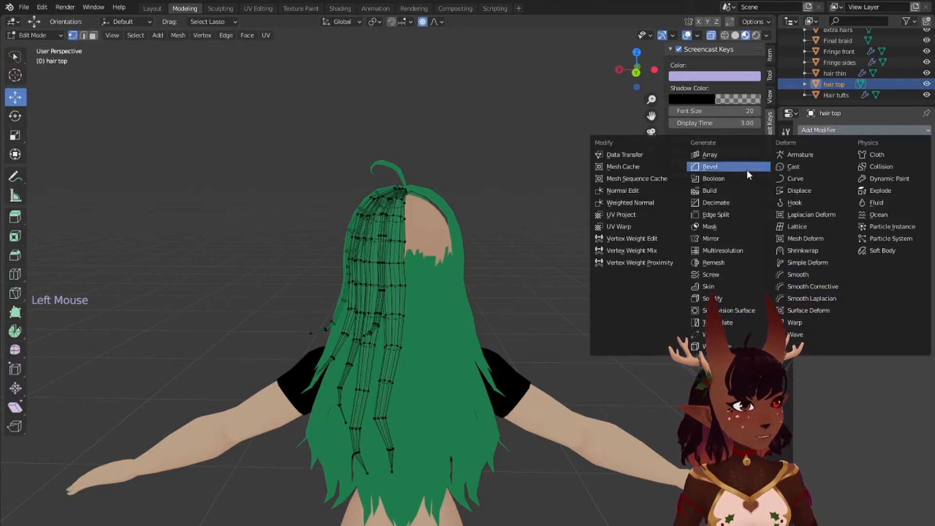
pyautogui.click(725, 238)
pyautogui.moveTo(504, 238); pyautogui.dragTo(273, 188, button='middle')
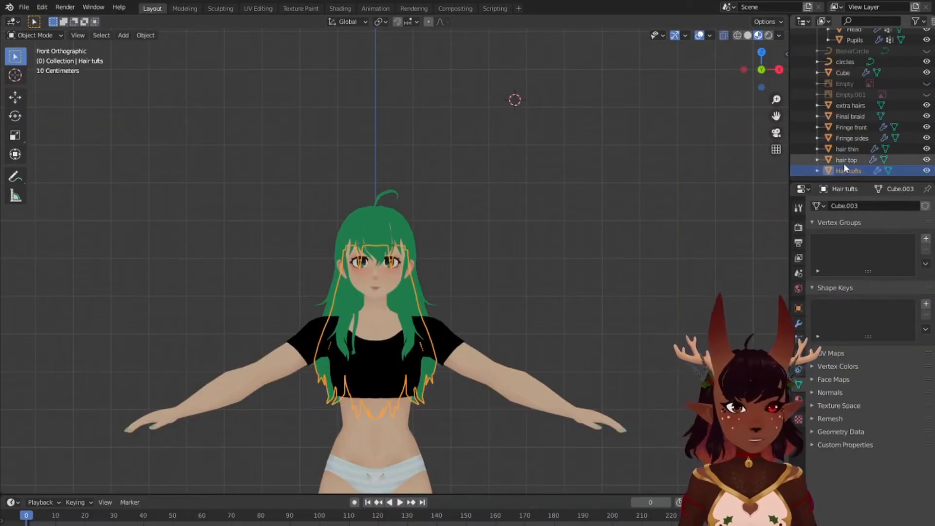
# Step: Select hair top, hair thin and Fringe sides in turn to check which hair each object covers
pyautogui.click(846, 162)
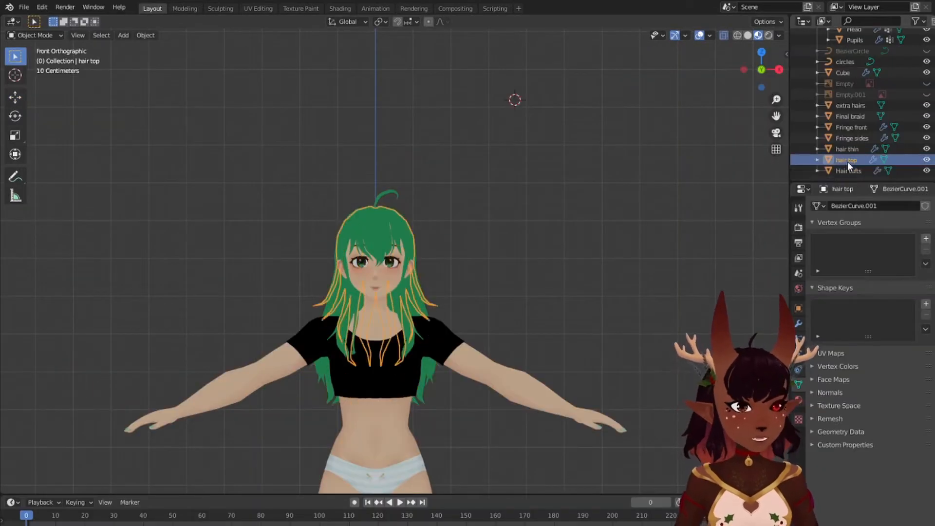
pyautogui.click(849, 147)
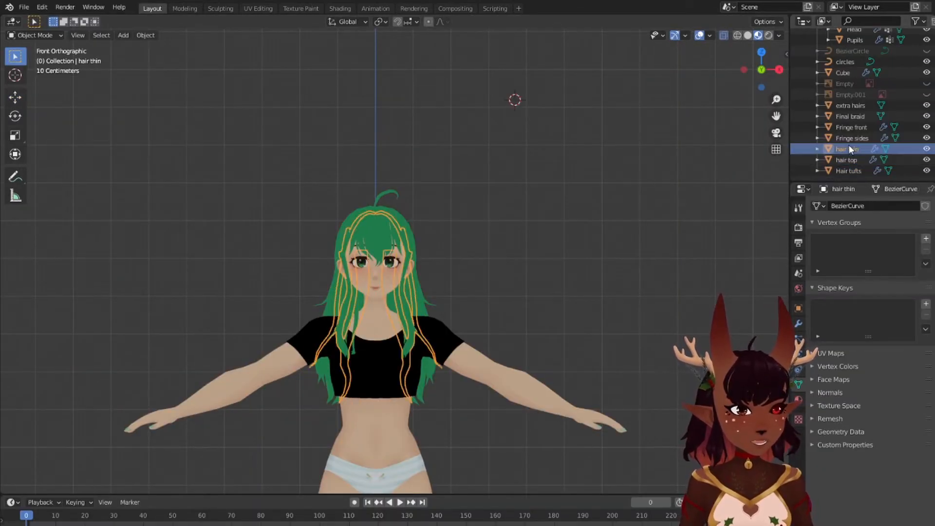
pyautogui.click(852, 136)
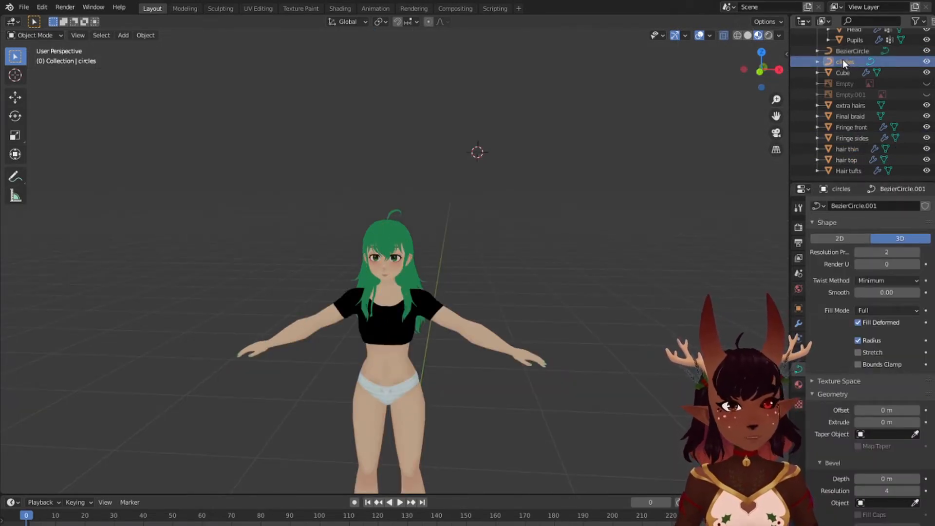
# Step: Delete the leftover circles and BezierCircle curve objects from the scene
pyautogui.rightClick(846, 62)
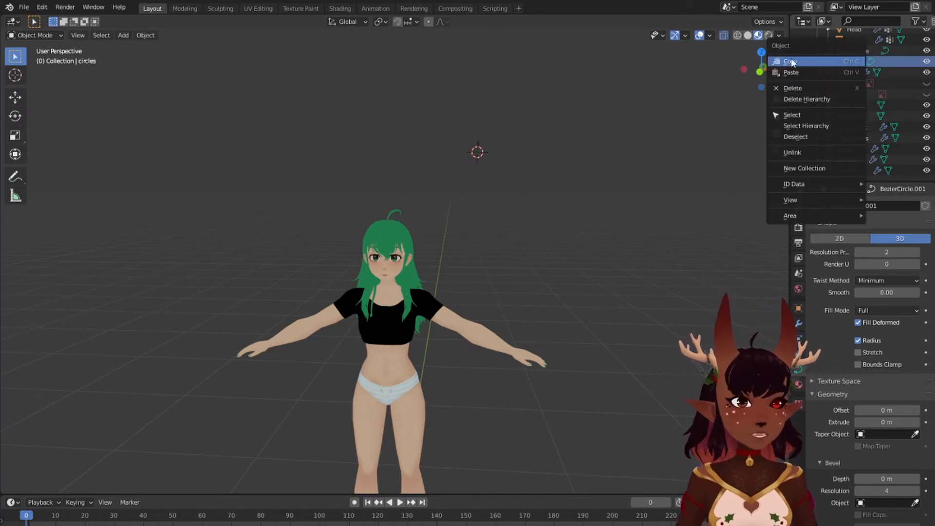
pyautogui.click(808, 88)
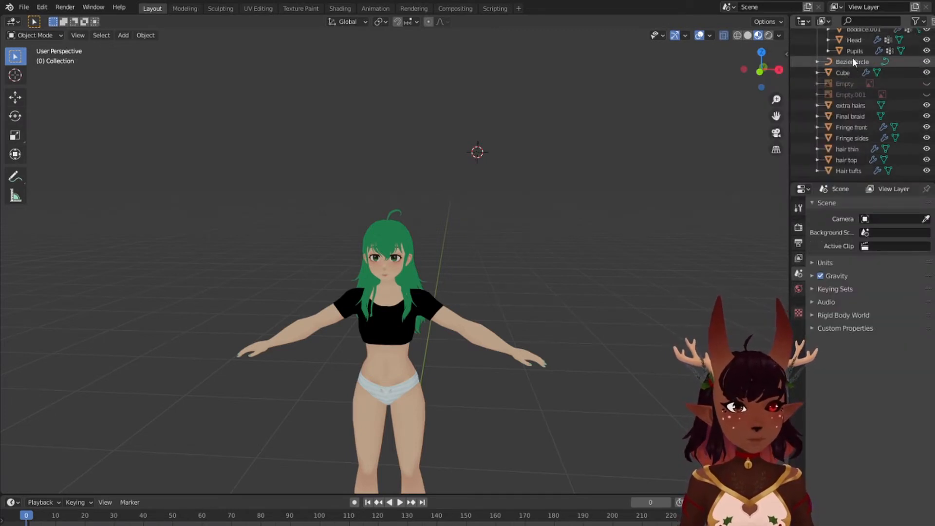
pyautogui.rightClick(852, 62)
pyautogui.click(840, 63)
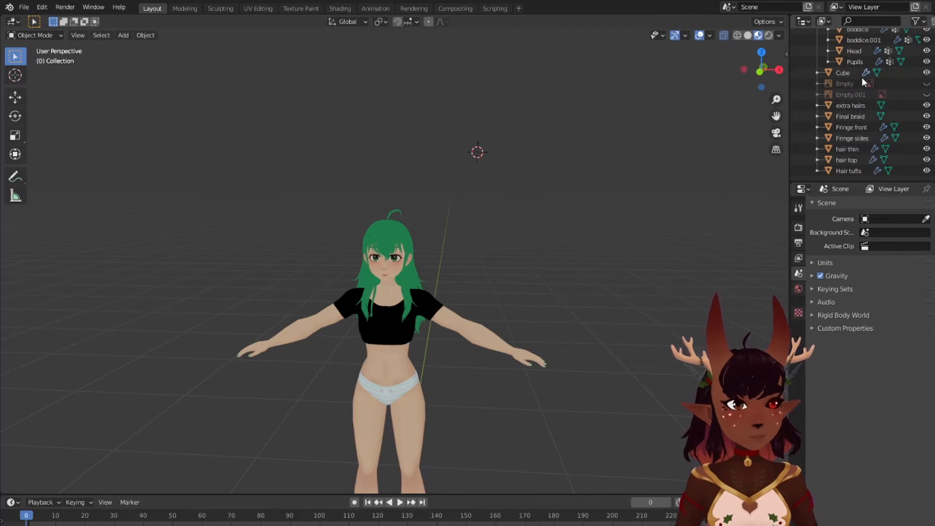
# Step: Toggle the Cube object's visibility and open it in Edit Mode to identify which hair section it forms
pyautogui.click(926, 74)
pyautogui.click(926, 73)
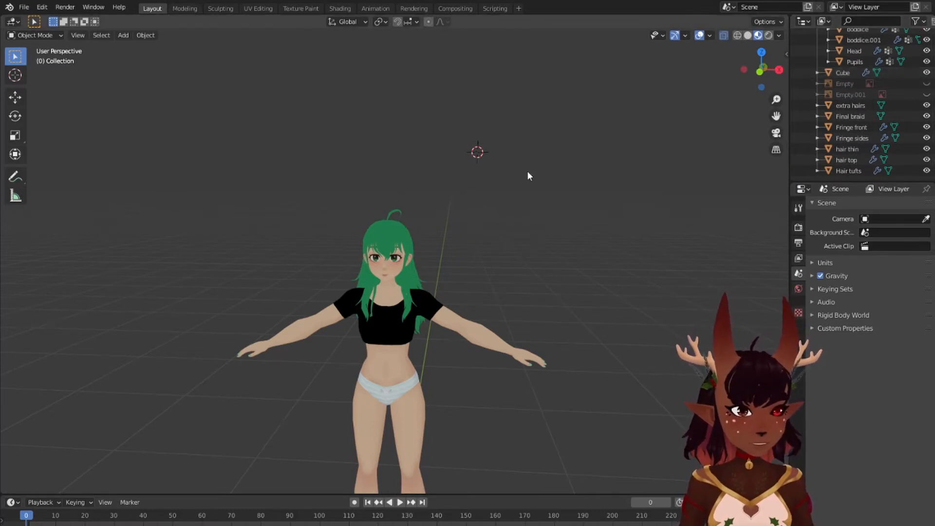
pyautogui.moveTo(527, 171); pyautogui.dragTo(466, 239, button='middle')
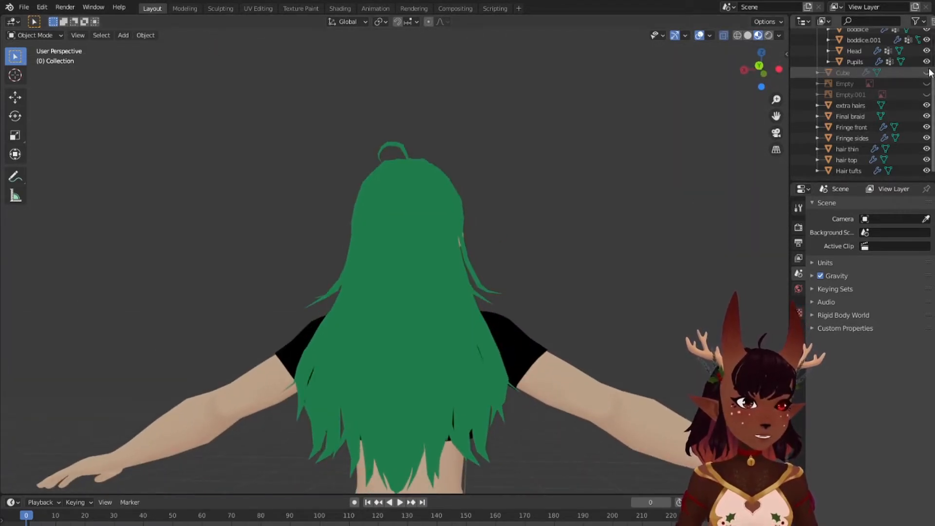
pyautogui.click(845, 73)
pyautogui.click(35, 35)
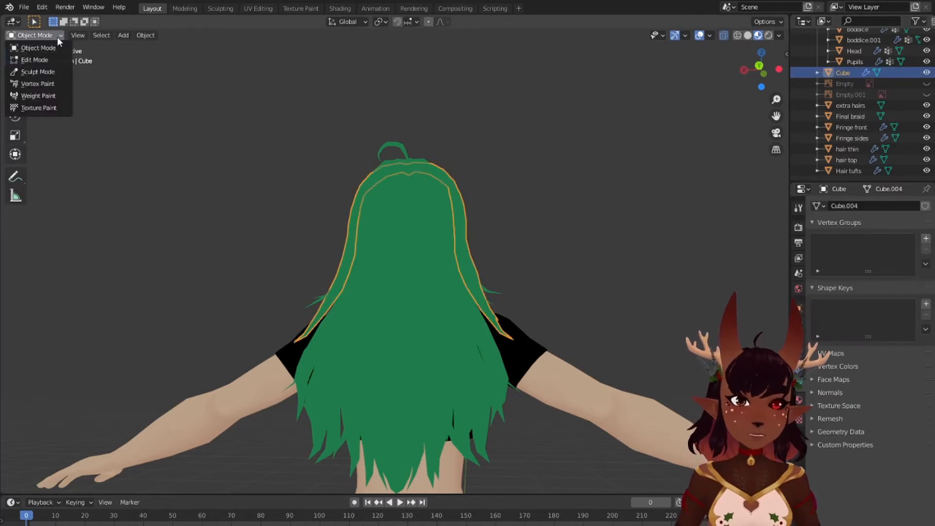
pyautogui.click(43, 60)
pyautogui.moveTo(378, 200); pyautogui.dragTo(492, 272, button='middle')
# Step: Rename the Cube object as side hair
pyautogui.doubleClick(842, 73)
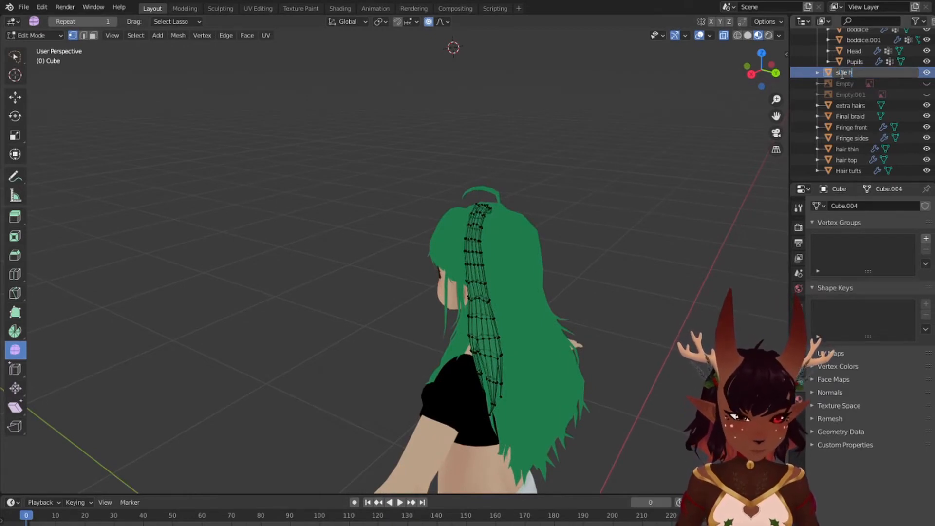
pyautogui.write('side hair')
pyautogui.press('Return')
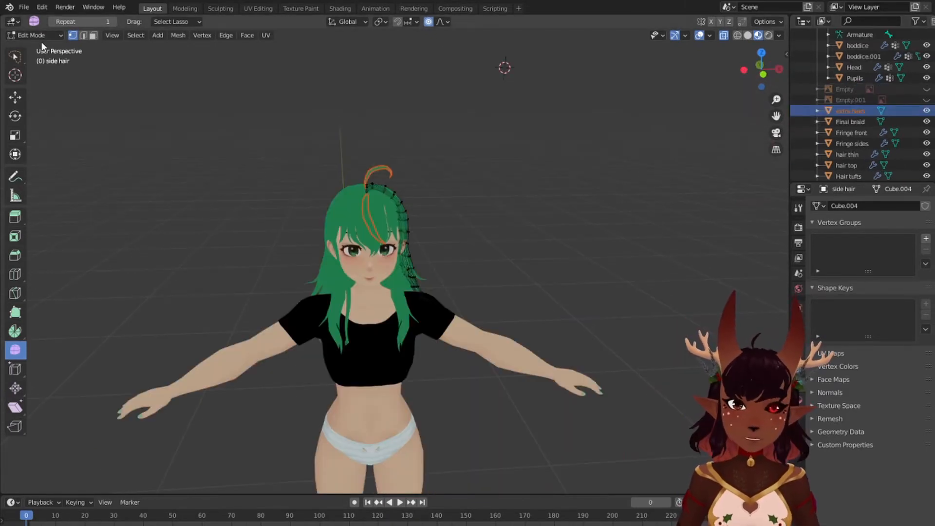
# Step: Switch to the Texture Paint workspace and bring the character's whole head and hair into view
pyautogui.click(49, 35)
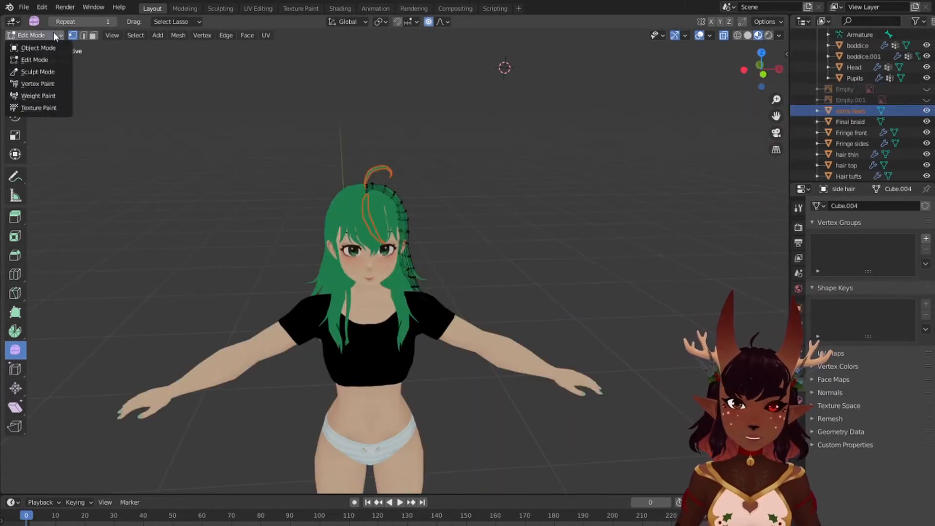
pyautogui.click(311, 9)
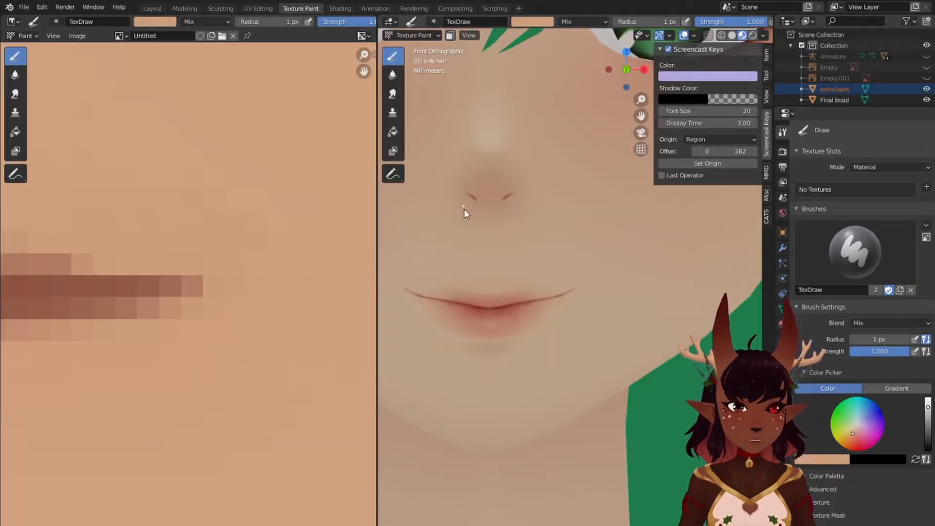
pyautogui.scroll(-2, 561, 259)
pyautogui.scroll(-3, 560, 258)
pyautogui.scroll(-5, 124, 251)
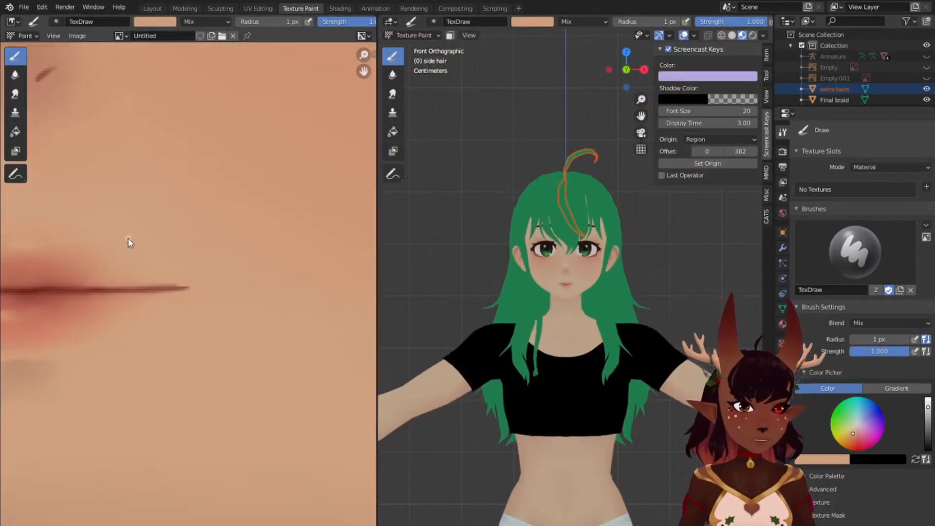
# Step: Switch to the UV Editing workspace and show the character's whole existing body texture in the image editor
pyautogui.scroll(-6, 136, 233)
pyautogui.moveTo(225, 200); pyautogui.dragTo(79, 194, button='middle')
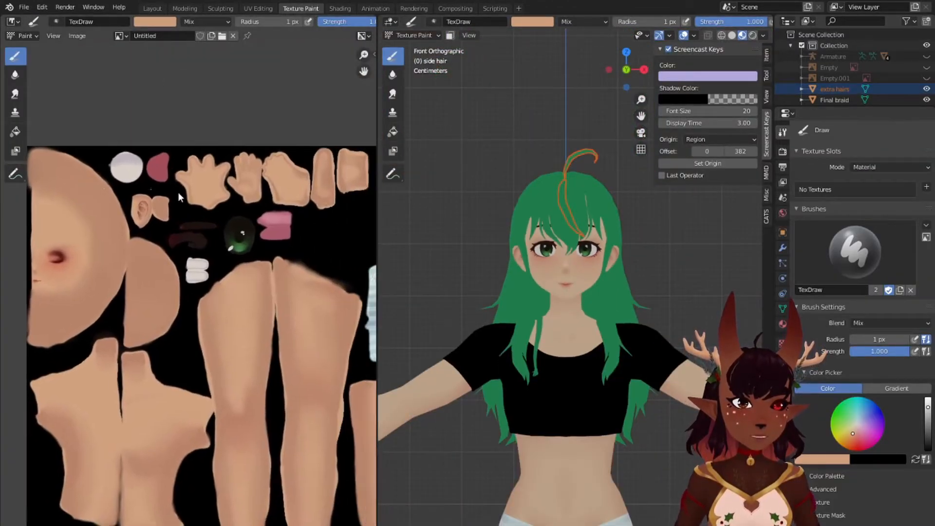
pyautogui.scroll(-1, 177, 192)
pyautogui.click(258, 8)
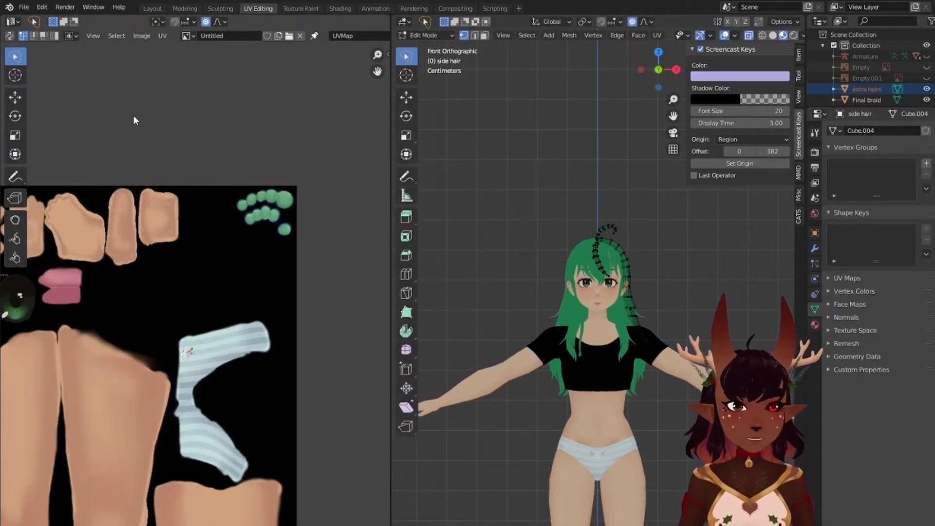
pyautogui.scroll(-2, 140, 221)
pyautogui.scroll(3, 140, 224)
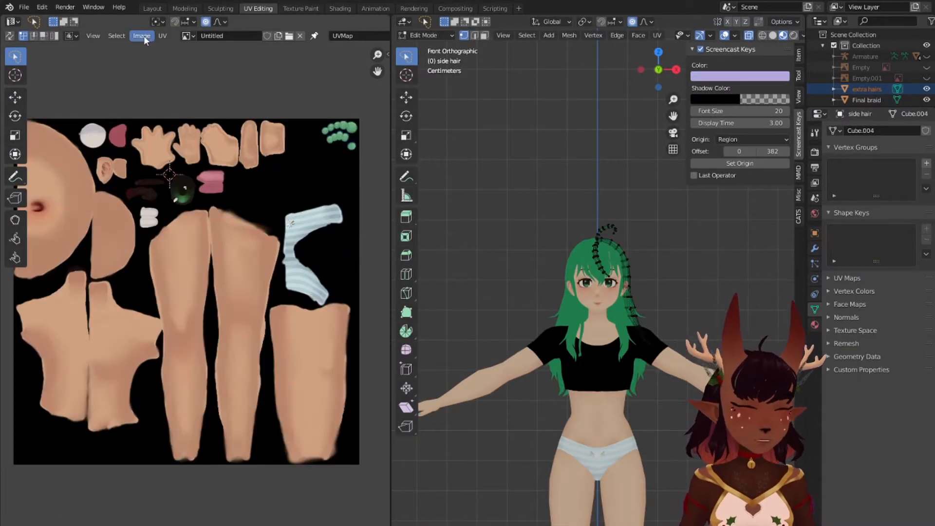
# Step: Create a new blank image 5080 px wide and 5080 px high, and save it as a separate file
pyautogui.click(141, 35)
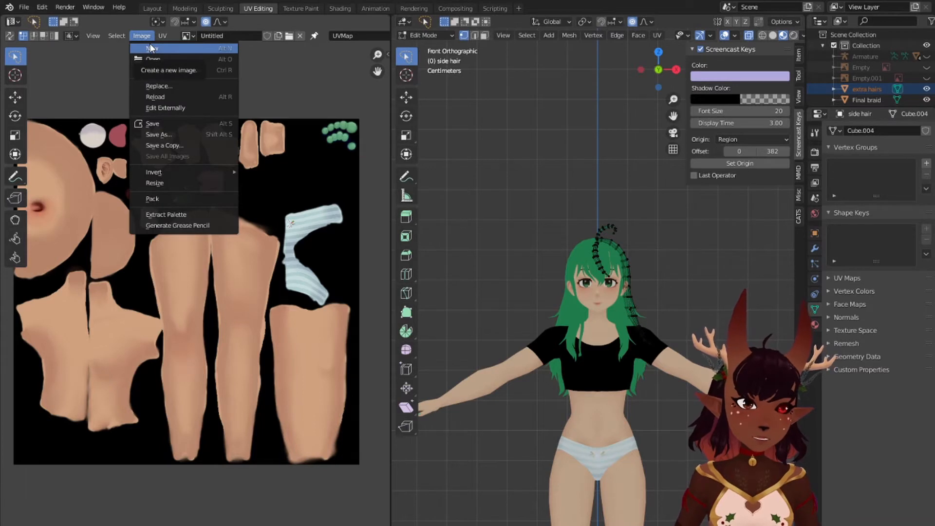
pyautogui.click(151, 47)
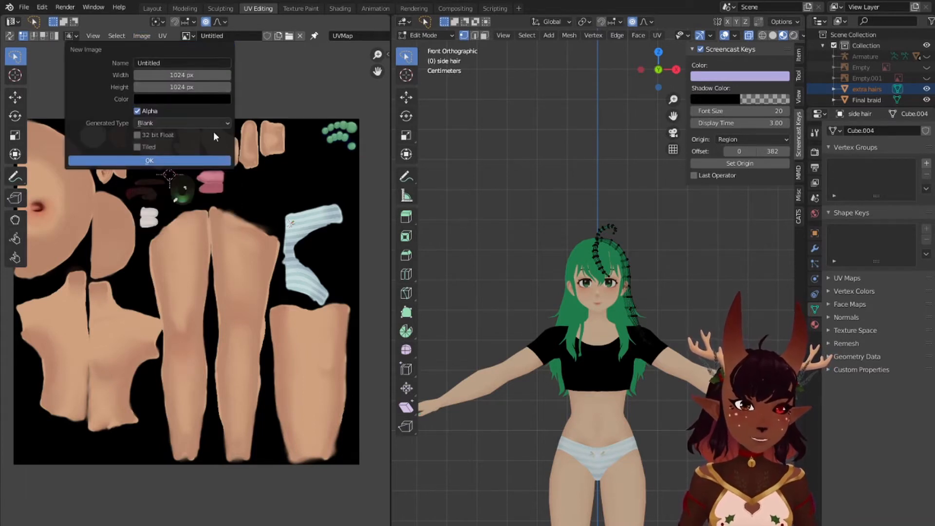
pyautogui.click(182, 74)
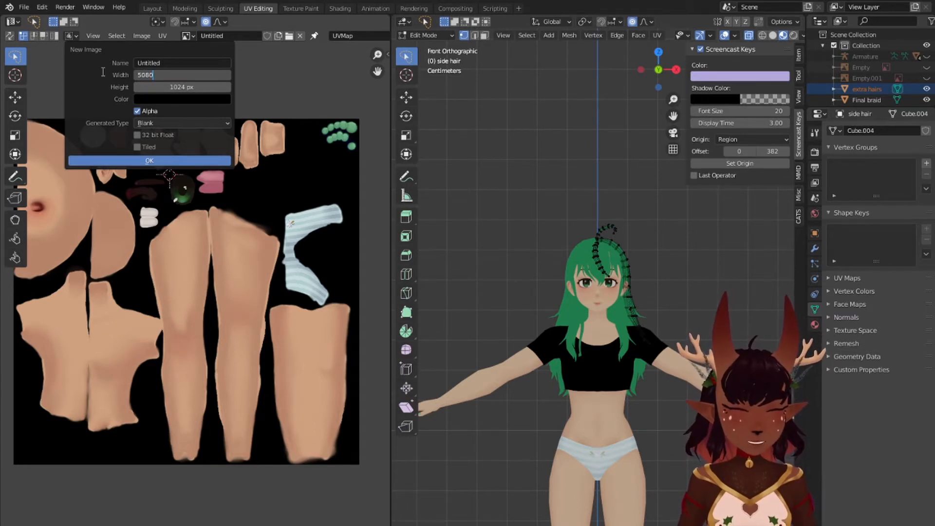
pyautogui.press('Return')
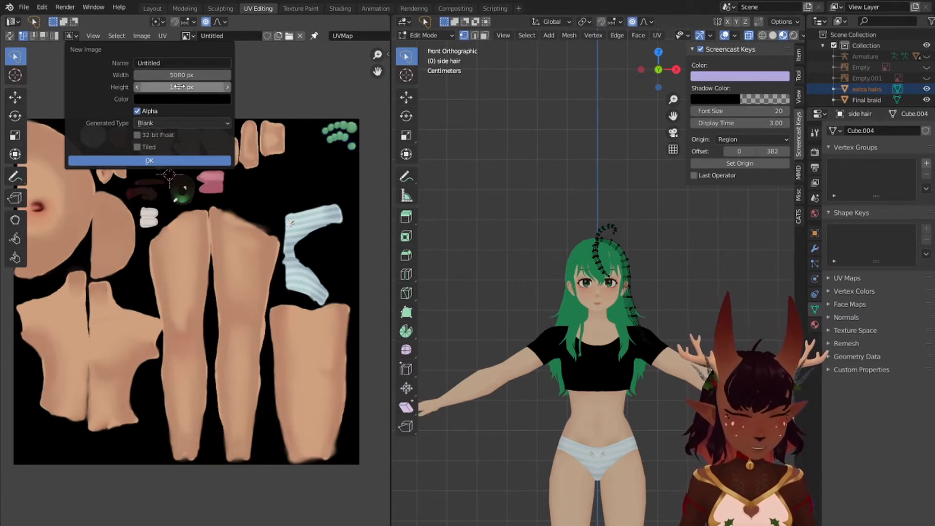
pyautogui.click(193, 87)
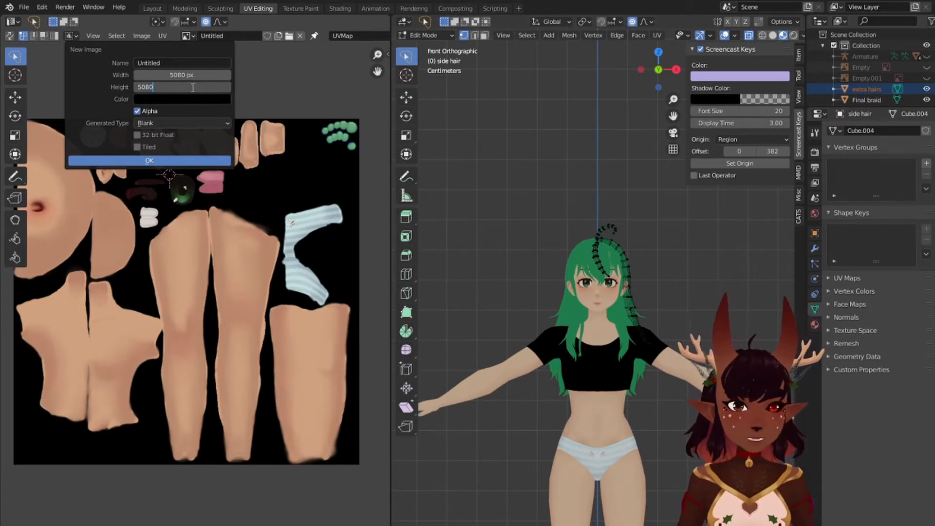
pyautogui.press('Return')
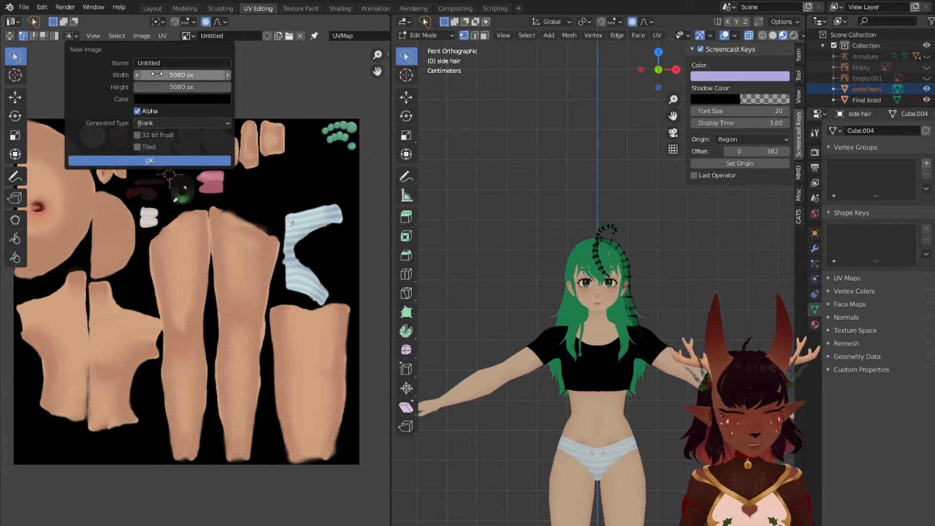
pyautogui.click(150, 160)
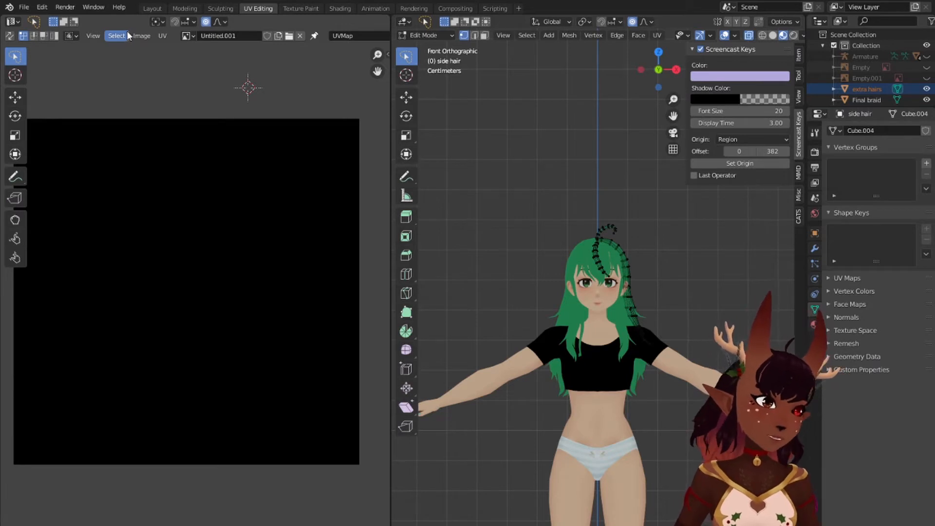
pyautogui.click(141, 36)
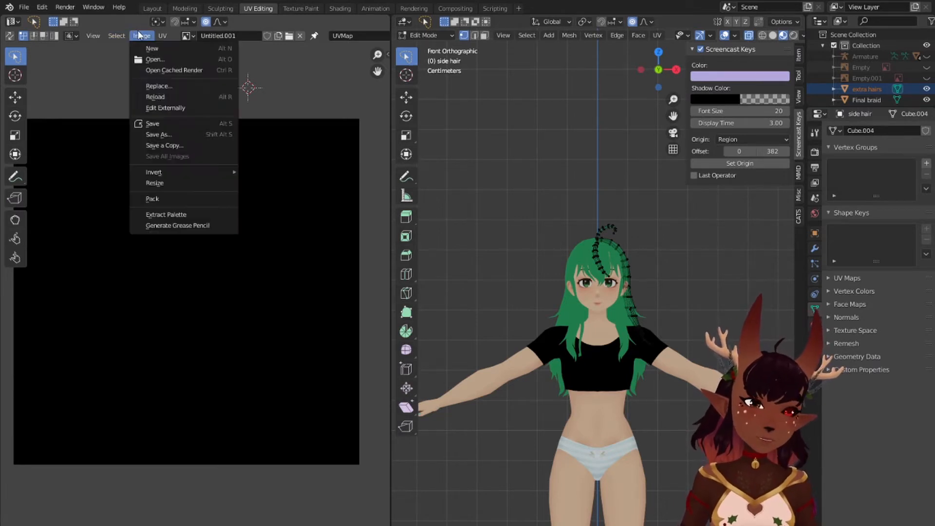
pyautogui.click(176, 136)
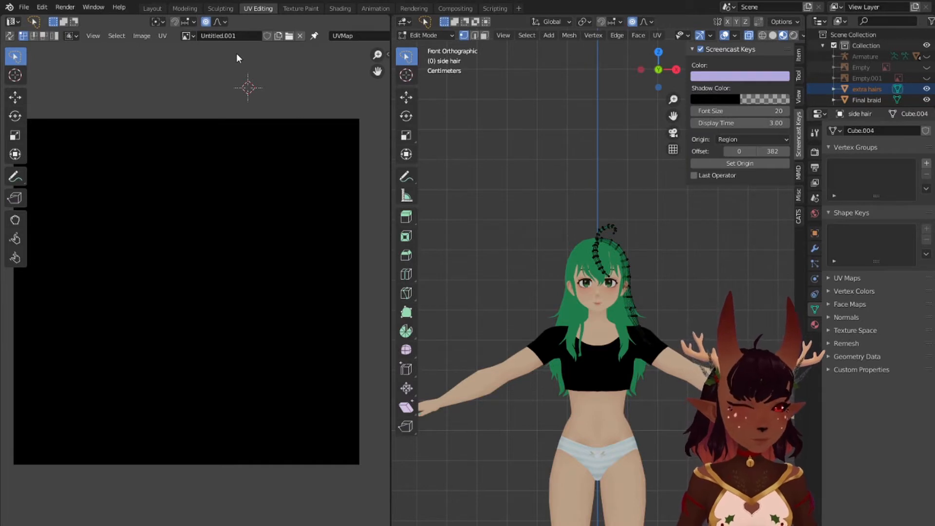
# Step: Select the extra hairs object in the Layout workspace and show its Hair material settings
pyautogui.click(153, 7)
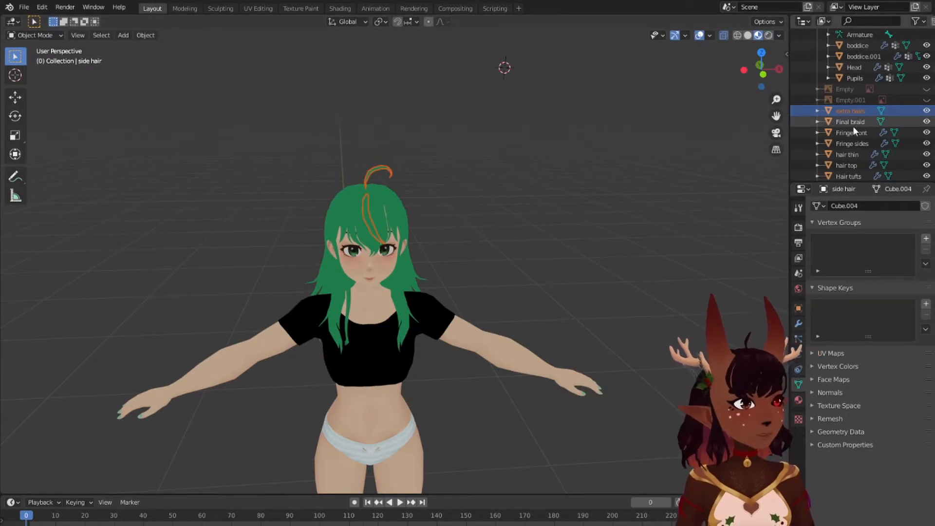
pyautogui.click(852, 111)
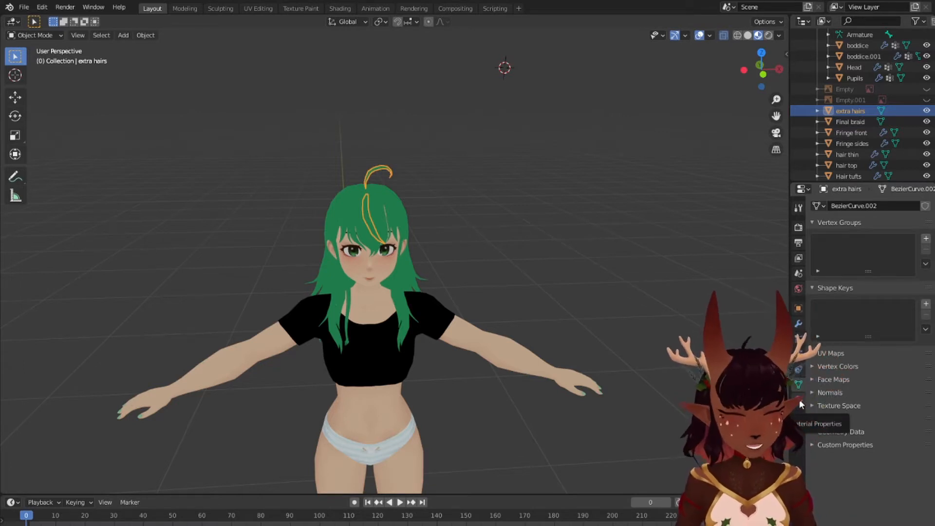
pyautogui.click(799, 403)
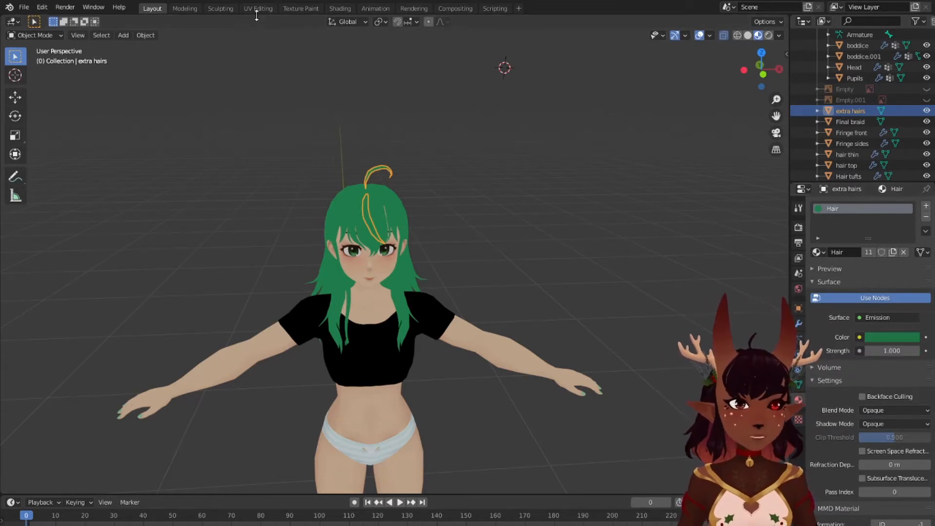
# Step: Open the Hair material's nodes in the Shading workspace and shift the Emission and Material Output nodes to make room for another node
pyautogui.click(337, 9)
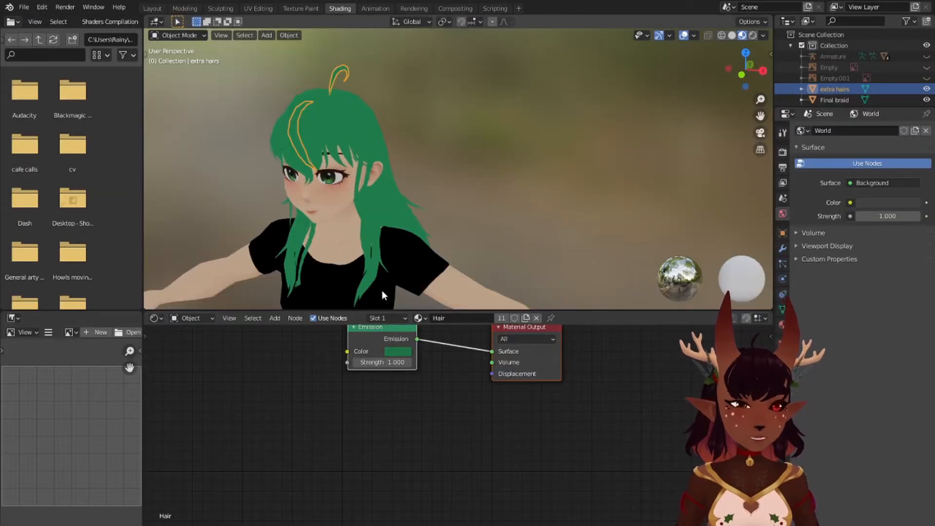
pyautogui.scroll(-2, 471, 383)
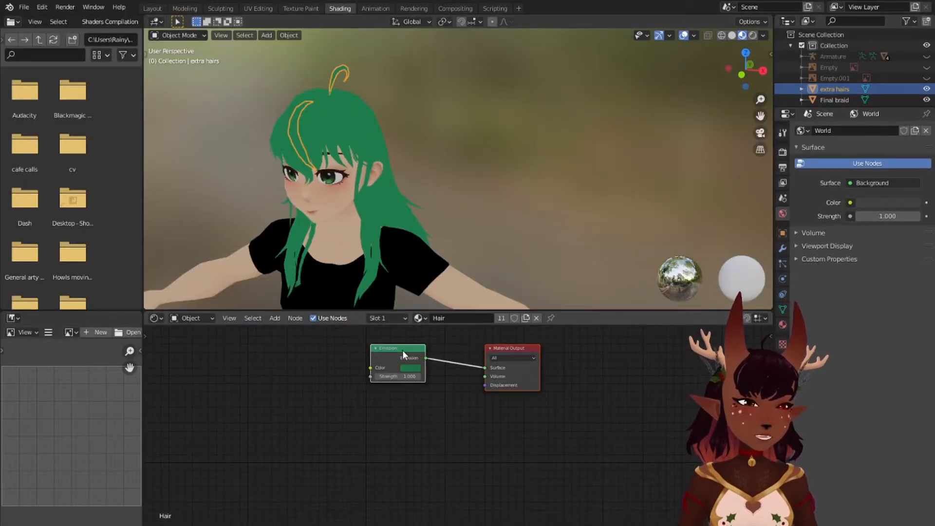
pyautogui.moveTo(403, 354); pyautogui.dragTo(457, 385)
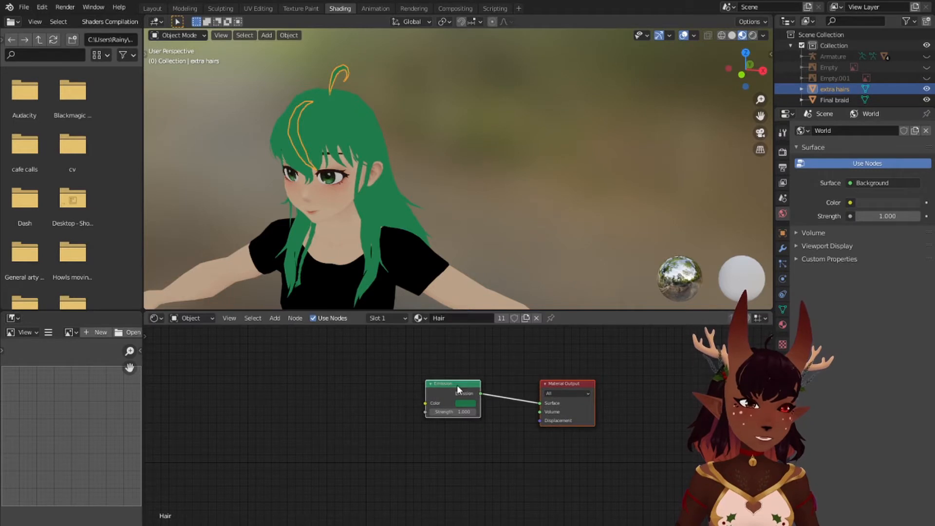
# Step: Add an image texture node holding Untitled.001 to the Hair material and connect its Color output to the Emission node's Color input
pyautogui.click(275, 318)
pyautogui.moveTo(291, 348)
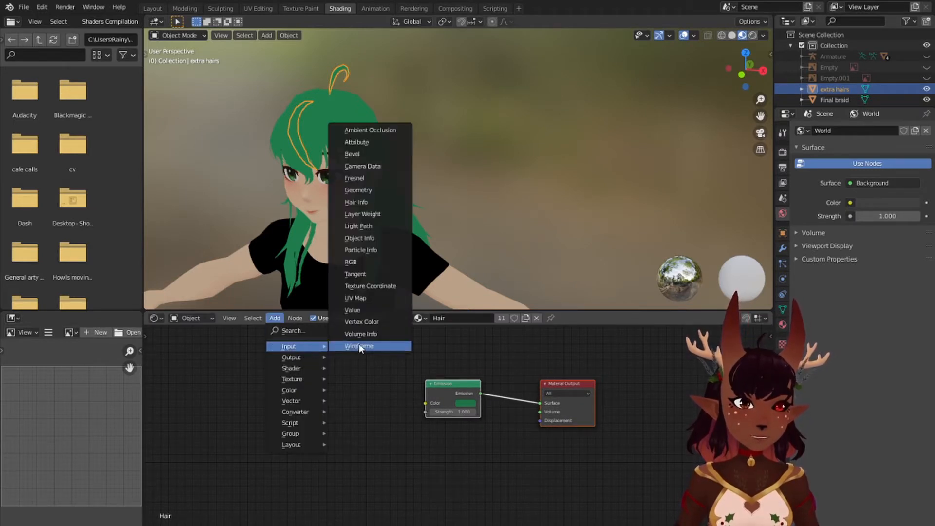
pyautogui.moveTo(308, 379)
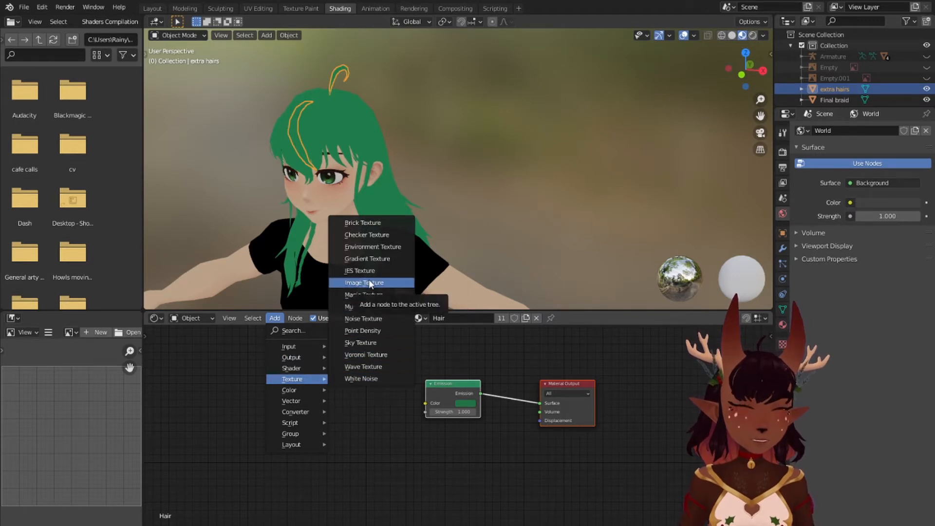
pyautogui.click(181, 390)
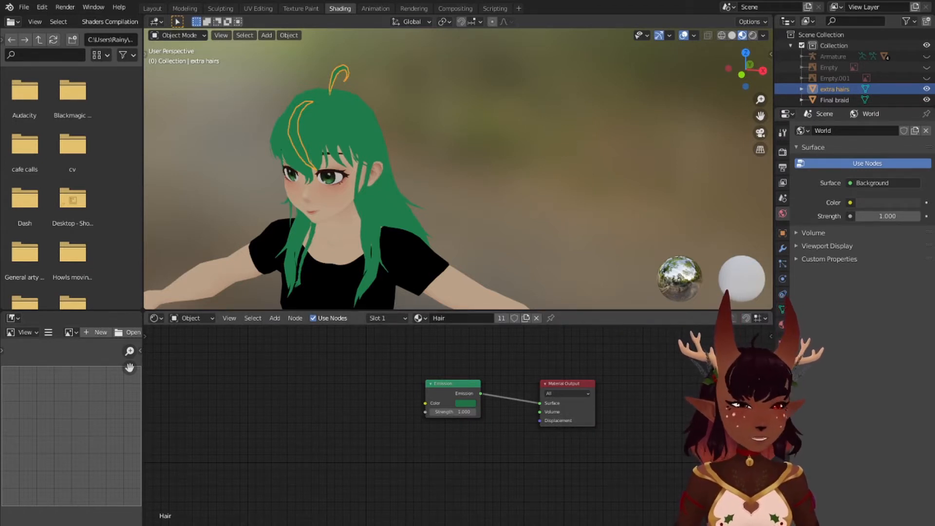
pyautogui.hotkey('ctrl', 'v')
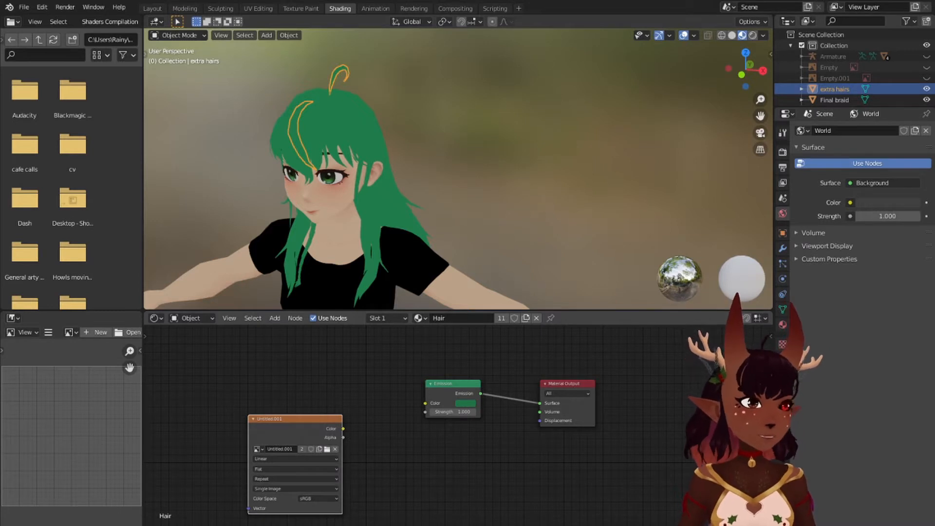
pyautogui.moveTo(329, 432)
pyautogui.mouseDown()
pyautogui.moveTo(399, 372)
pyautogui.moveTo(364, 386)
pyautogui.moveTo(437, 407)
pyautogui.moveTo(425, 403)
pyautogui.mouseUp()
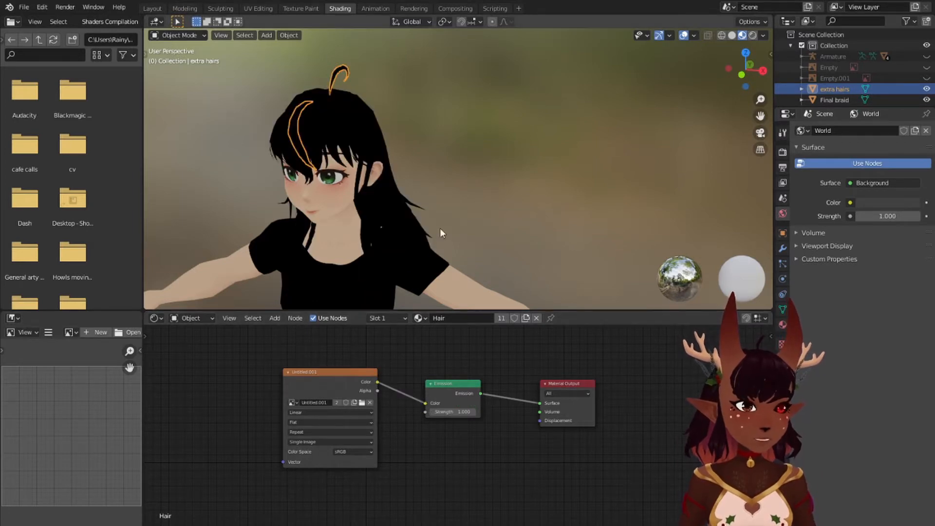
# Step: Examine the textured hair from the front, and switch to the Texture Paint workspace to show the whole Untitled.001 image
pyautogui.scroll(3, 427, 161)
pyautogui.scroll(-5, 420, 158)
pyautogui.moveTo(420, 159)
pyautogui.mouseDown(button='middle')
pyautogui.moveTo(518, 183)
pyautogui.moveTo(341, 161)
pyautogui.moveTo(418, 142)
pyautogui.mouseUp(button='middle')
pyautogui.moveTo(607, 136); pyautogui.dragTo(402, 137, button='middle')
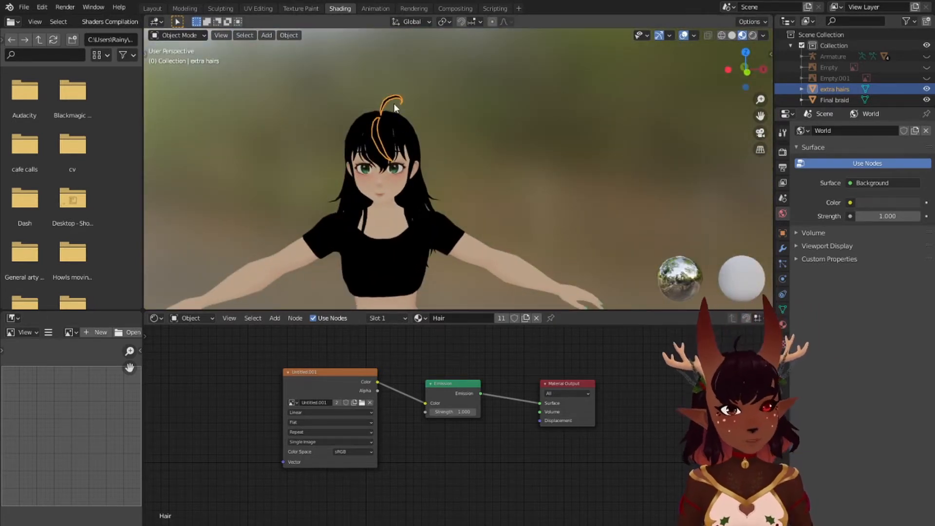
pyautogui.scroll(3, 393, 103)
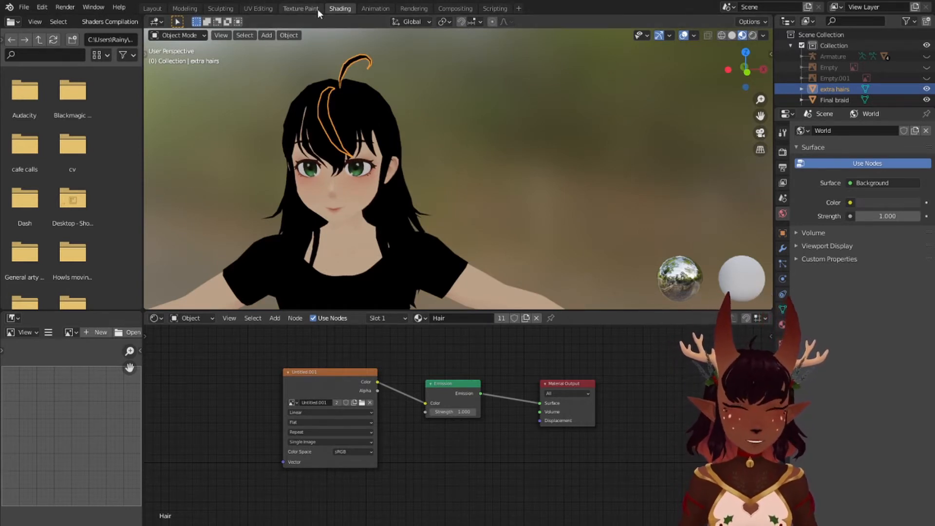
pyautogui.click(298, 8)
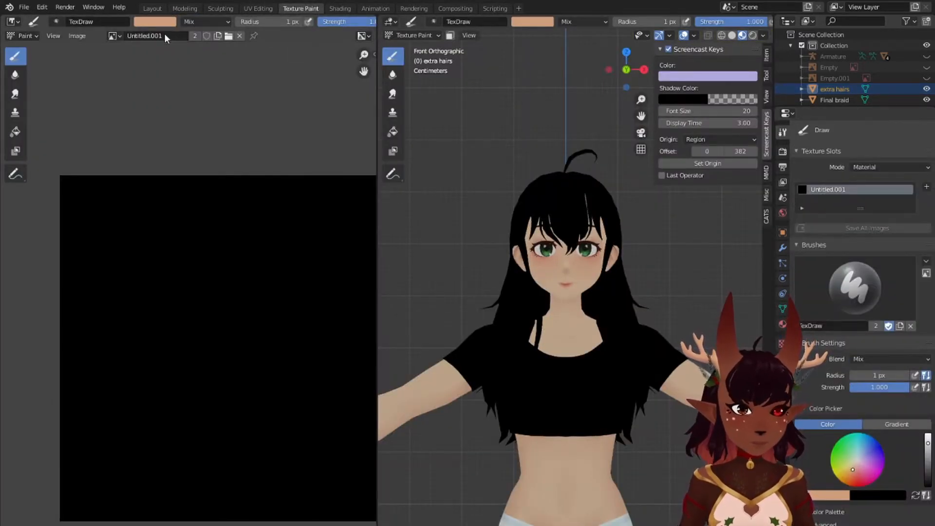
pyautogui.scroll(-2, 261, 248)
pyautogui.scroll(1, 238, 246)
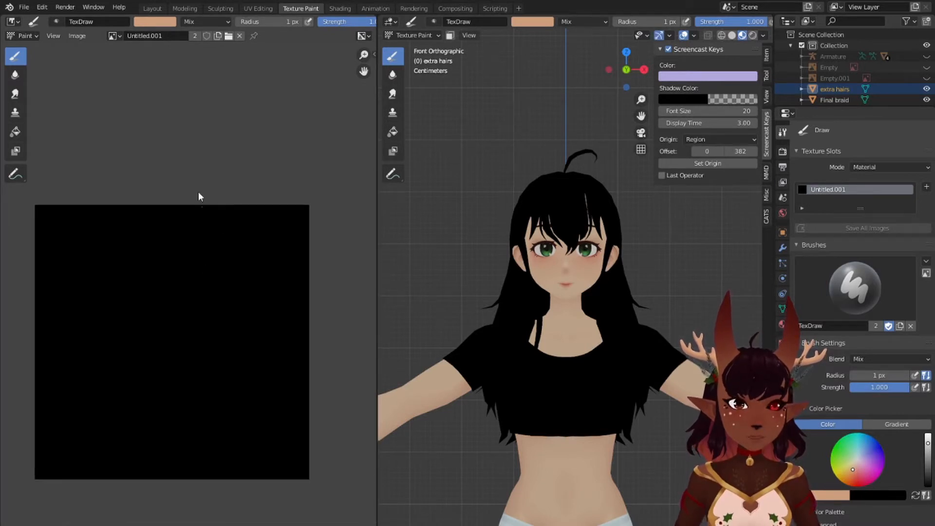
# Step: Set the paint brush colour to a dark olive green
pyautogui.click(161, 21)
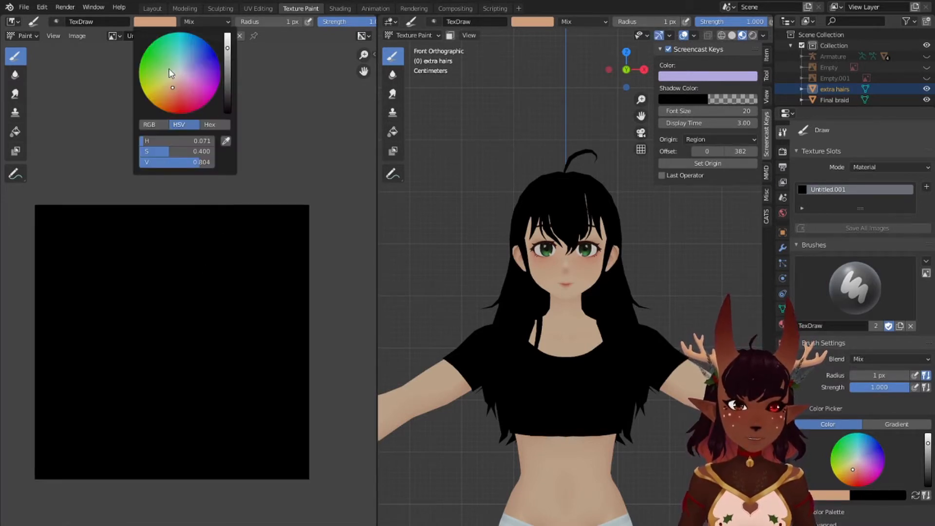
pyautogui.click(147, 76)
pyautogui.moveTo(229, 62)
pyautogui.mouseDown()
pyautogui.moveTo(228, 93)
pyautogui.moveTo(228, 78)
pyautogui.mouseUp()
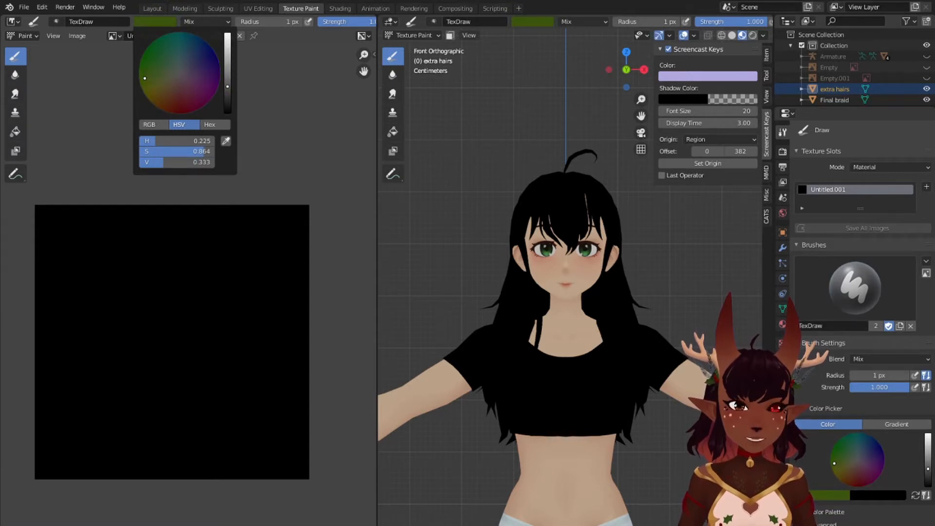
pyautogui.click(166, 22)
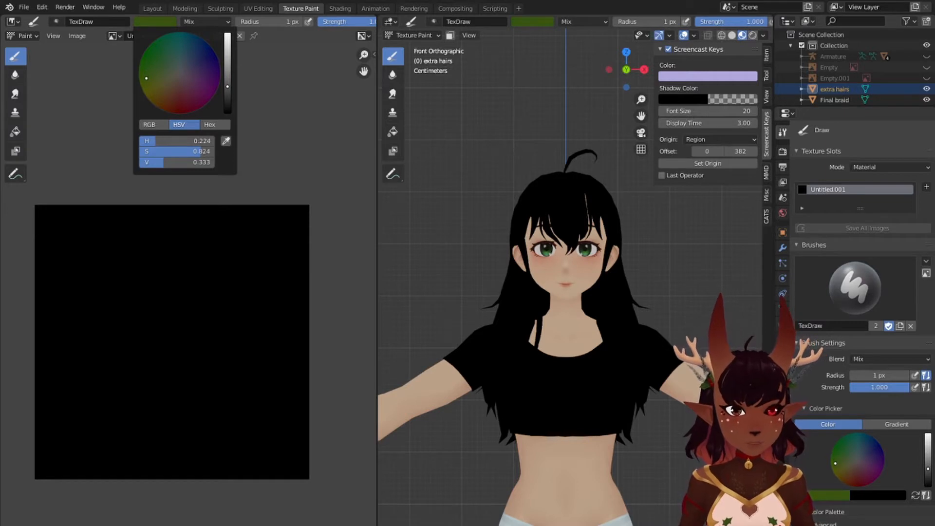
pyautogui.moveTo(225, 93); pyautogui.dragTo(227, 97)
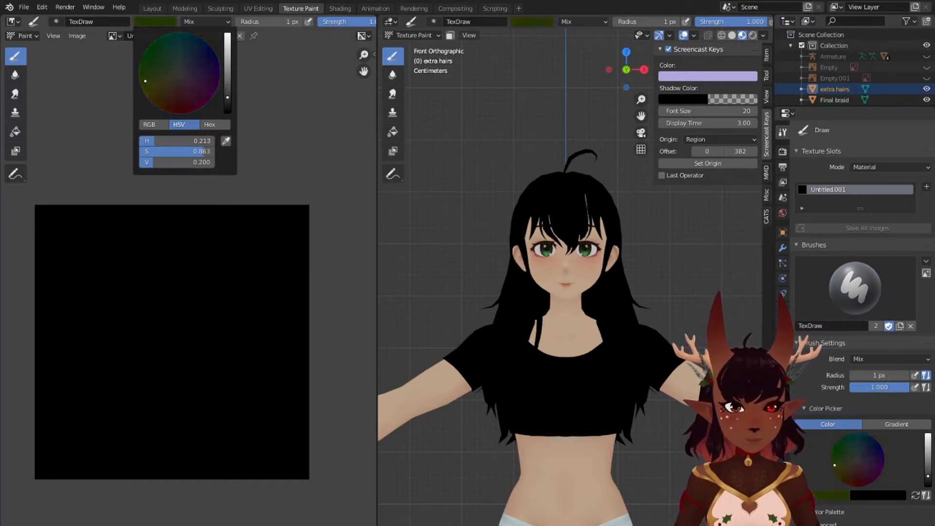
# Step: Paint olive green strokes with a 101 px brush around the upper-right area of the Untitled.001 image to test where they land on the hair
pyautogui.scroll(1, 251, 217)
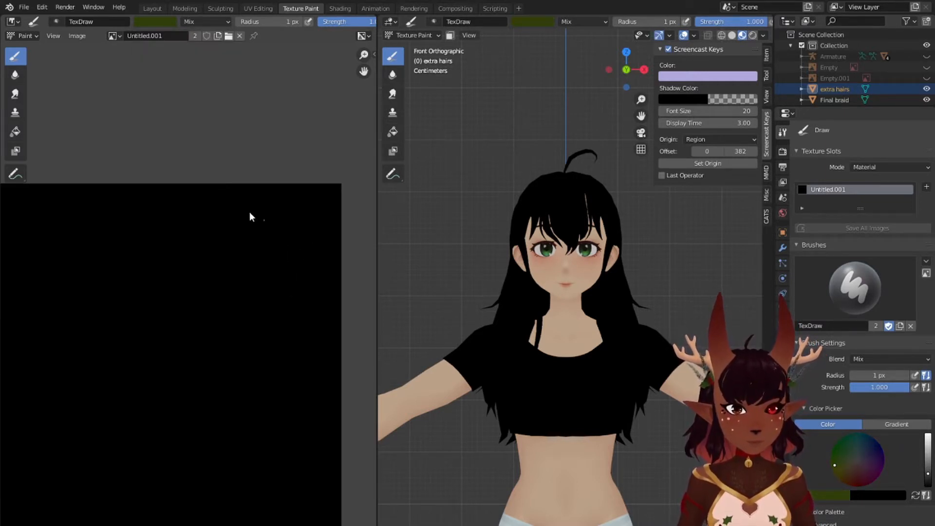
pyautogui.scroll(-1, 160, 157)
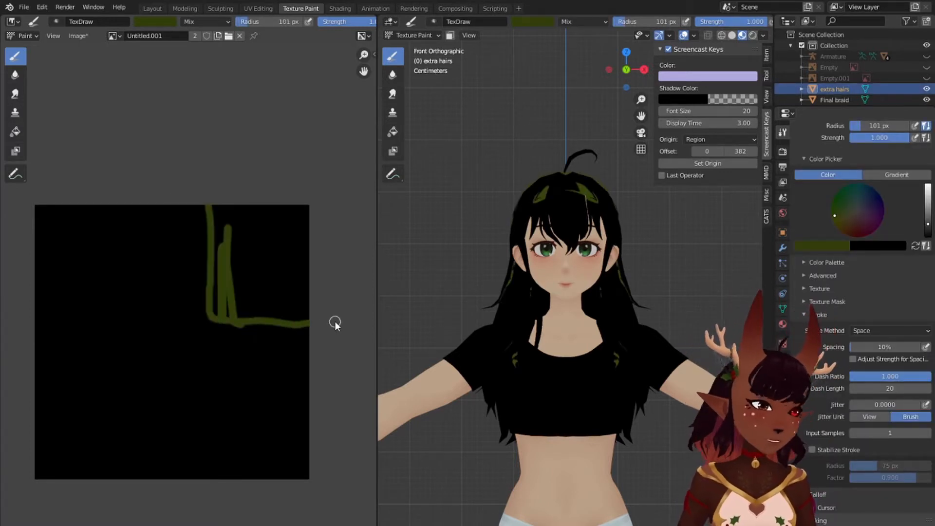
pyautogui.moveTo(312, 269); pyautogui.dragTo(299, 241)
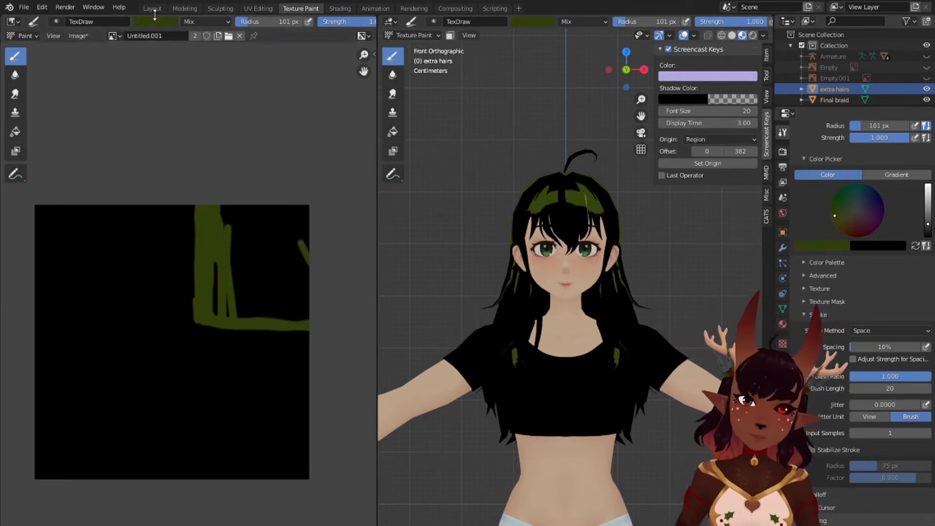
# Step: Save the Untitled.001 image with its olive green block
pyautogui.click(87, 36)
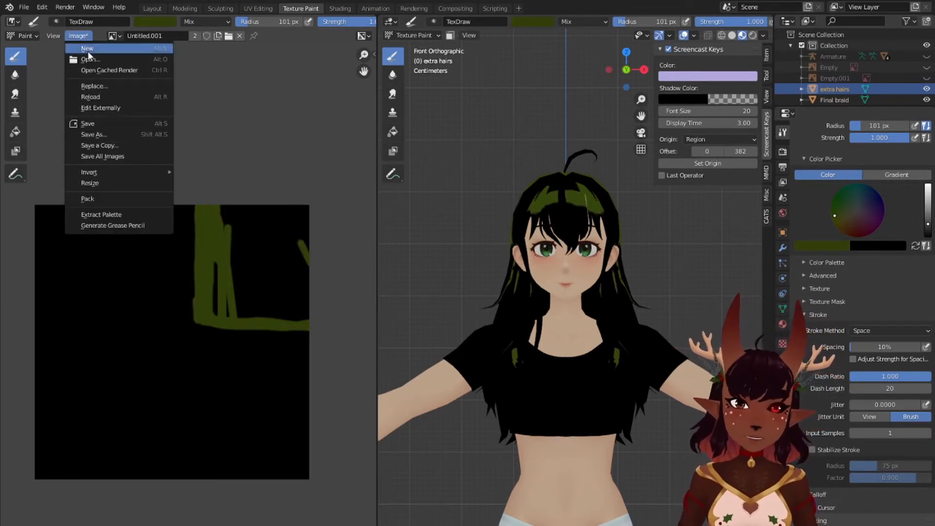
pyautogui.click(100, 125)
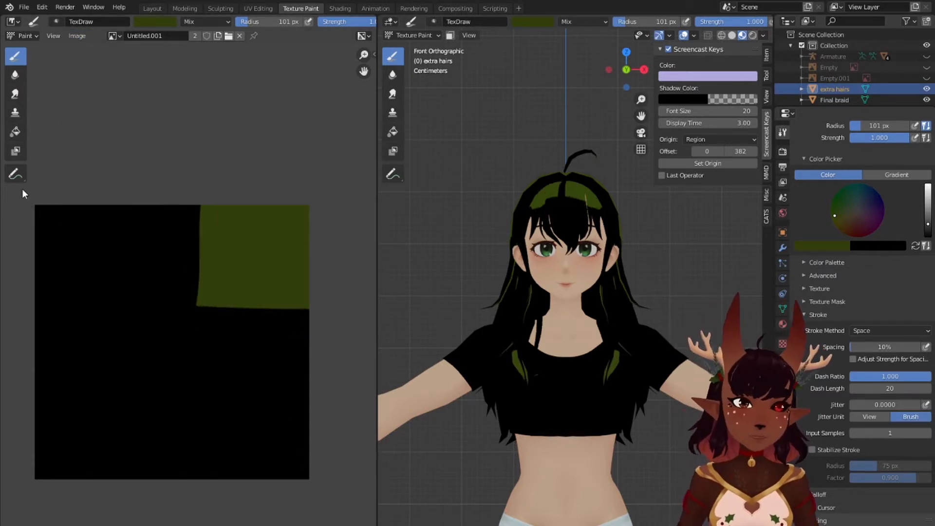
# Step: Reduce the brush radius to 22 px and dab a small olive swatch on the black area beside the green block's upper edge
pyautogui.scroll(2, 84, 175)
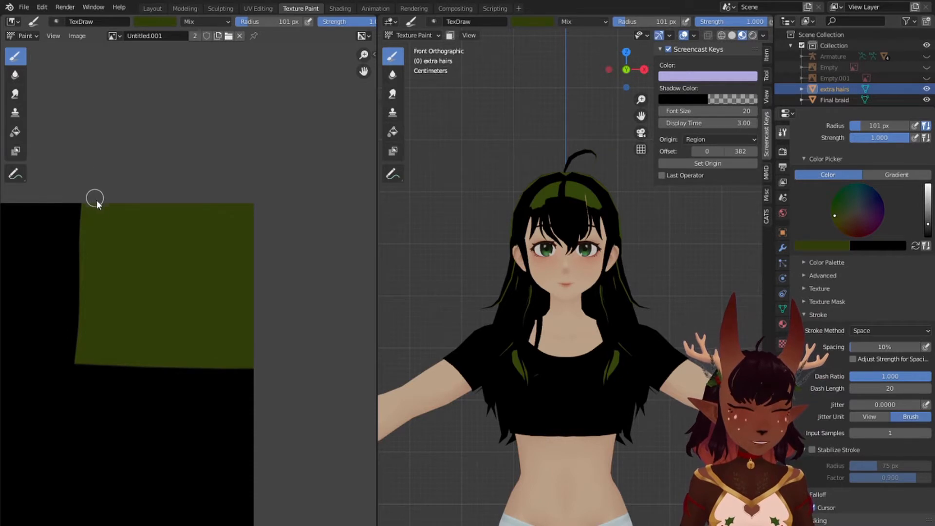
pyautogui.scroll(2, 123, 215)
pyautogui.moveTo(123, 215); pyautogui.dragTo(192, 230, button='middle')
pyautogui.scroll(1, 131, 169)
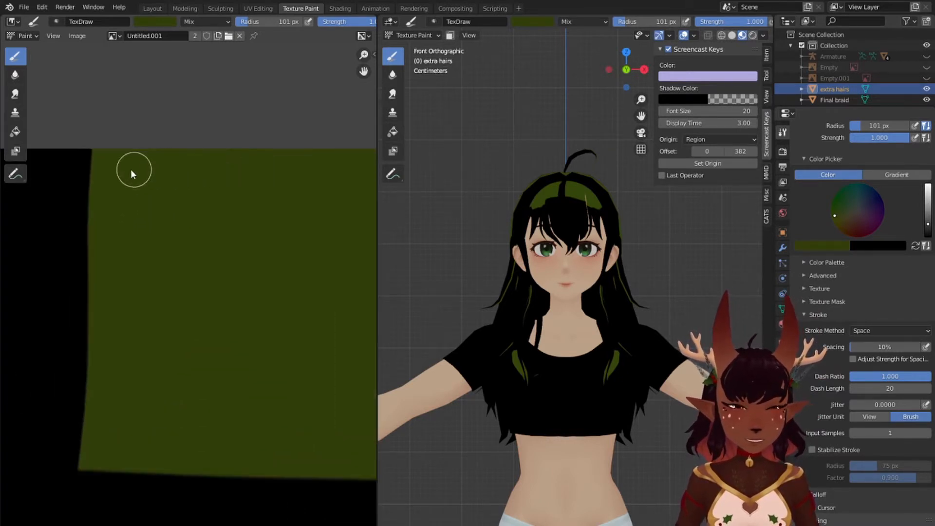
pyautogui.scroll(1, 112, 172)
pyautogui.moveTo(112, 173)
pyautogui.mouseDown(button='middle')
pyautogui.moveTo(222, 276)
pyautogui.moveTo(226, 261)
pyautogui.mouseUp(button='middle')
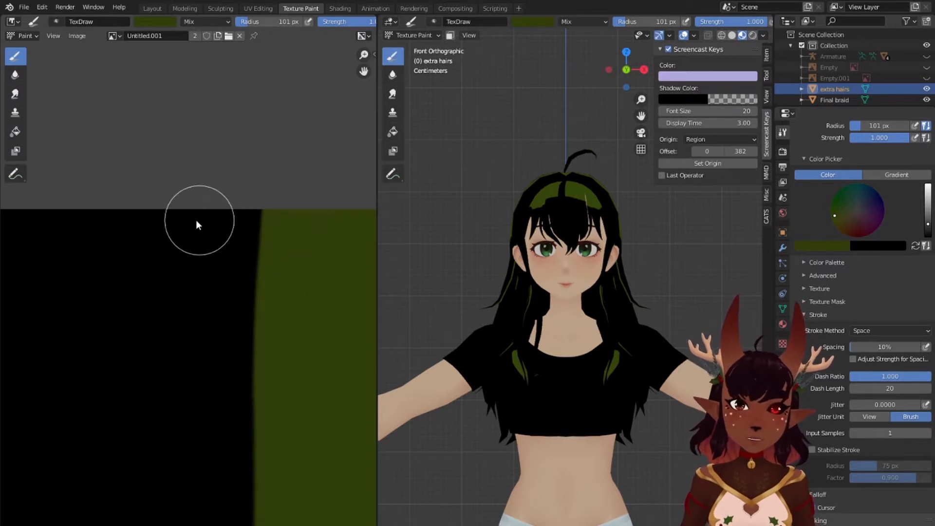
pyautogui.press('[')
pyautogui.press('[')
pyautogui.press('[')
pyautogui.press('[')
pyautogui.press('[')
pyautogui.press('[')
pyautogui.press('[')
pyautogui.press('[')
pyautogui.press('[')
pyautogui.press('[')
pyautogui.press('[')
pyautogui.press('[')
pyautogui.press('[')
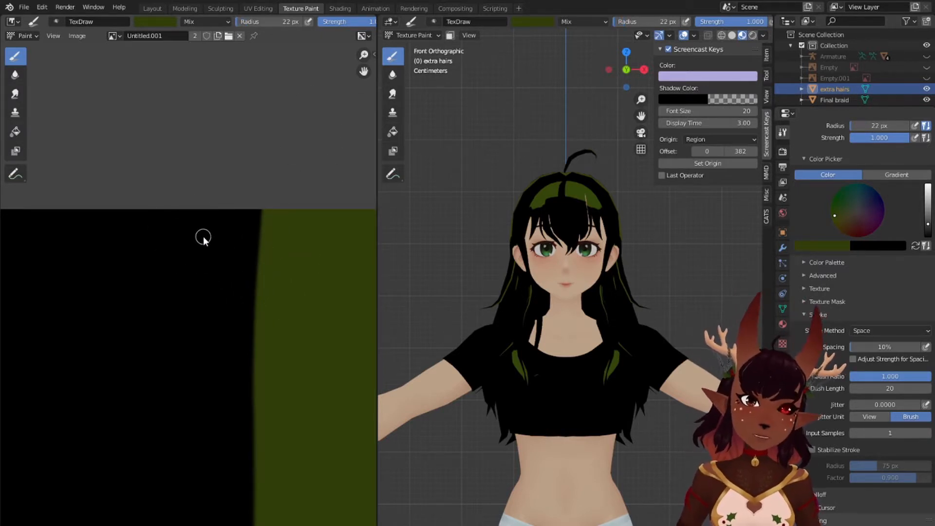
pyautogui.moveTo(203, 236); pyautogui.dragTo(210, 243)
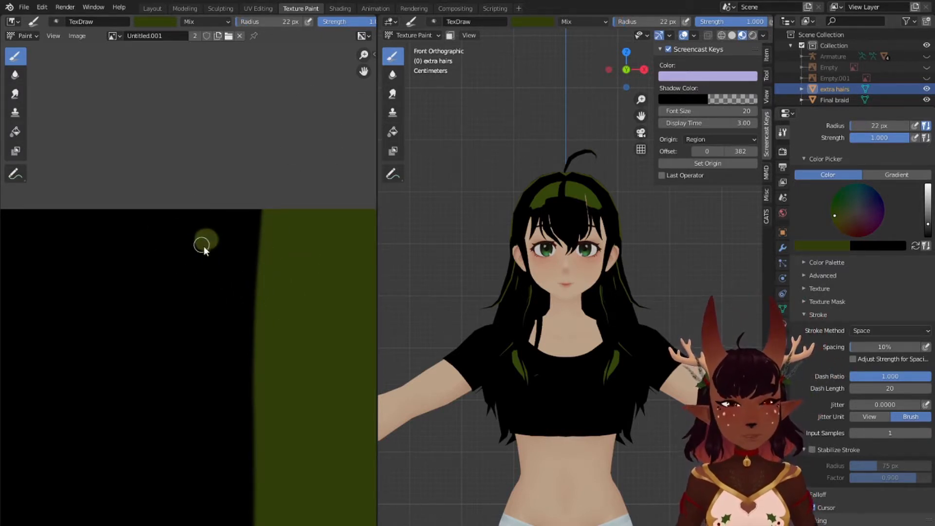
# Step: Set the brush colour to a yellow olive (H 0.164, S 0.885, V 0.507) and dab a swatch beside the first one
pyautogui.click(171, 22)
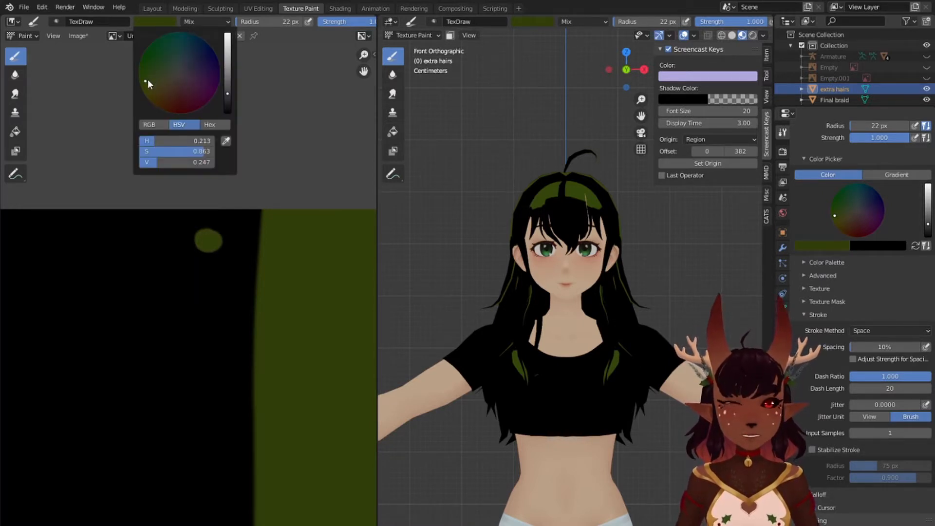
pyautogui.moveTo(148, 80)
pyautogui.mouseDown()
pyautogui.moveTo(157, 83)
pyautogui.moveTo(148, 83)
pyautogui.mouseUp()
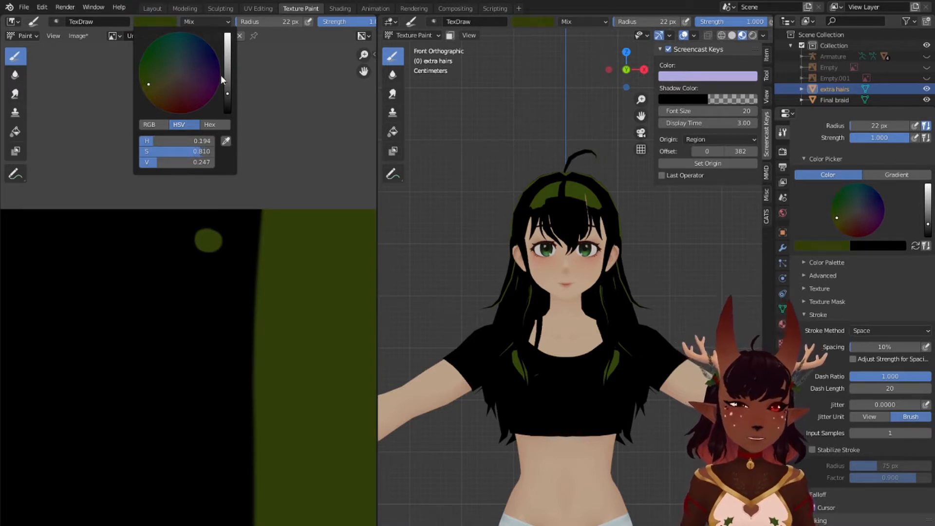
pyautogui.moveTo(228, 91); pyautogui.dragTo(226, 71)
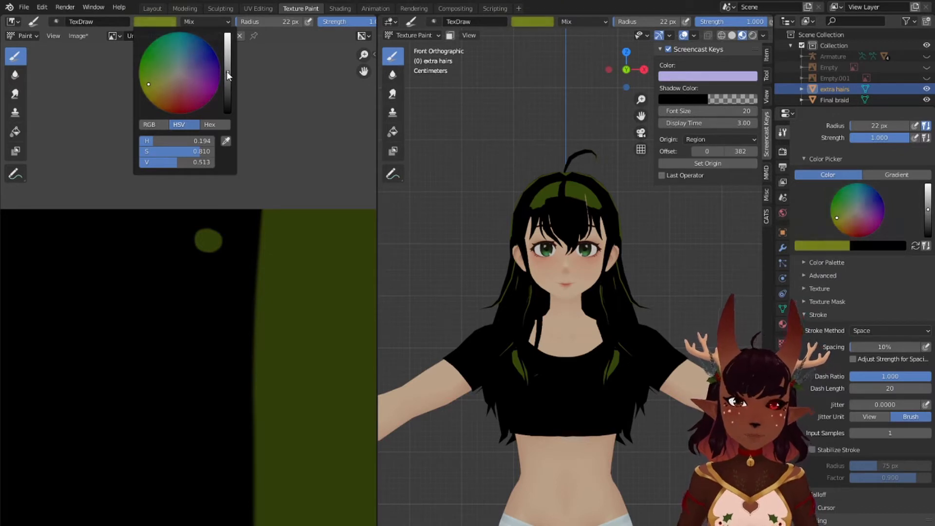
pyautogui.click(224, 238)
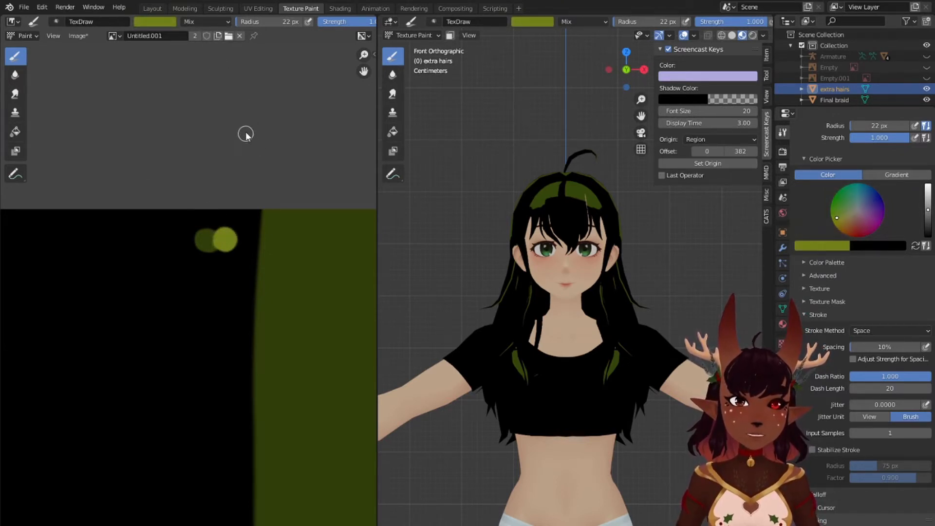
pyautogui.hotkey('ctrl', 'z')
pyautogui.click(155, 22)
pyautogui.click(149, 86)
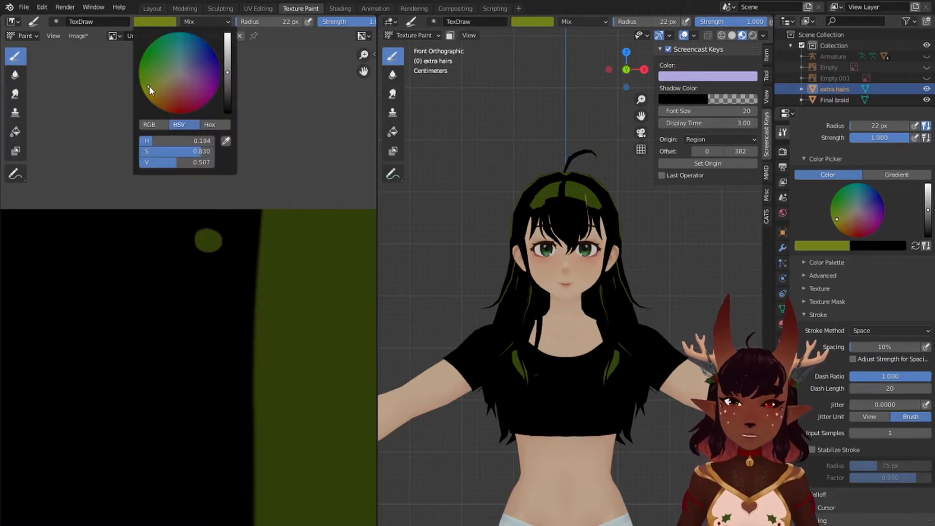
pyautogui.moveTo(149, 86); pyautogui.dragTo(148, 92)
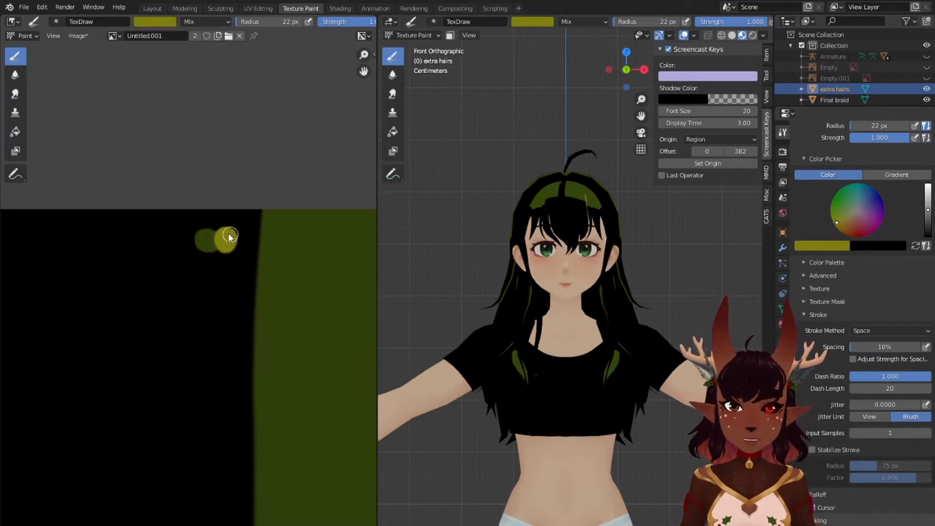
# Step: Sample the first olive swatch, shift it to a darker green (H 0.281, S 0.544), and dab that colour on the swatch's other side
pyautogui.click(163, 23)
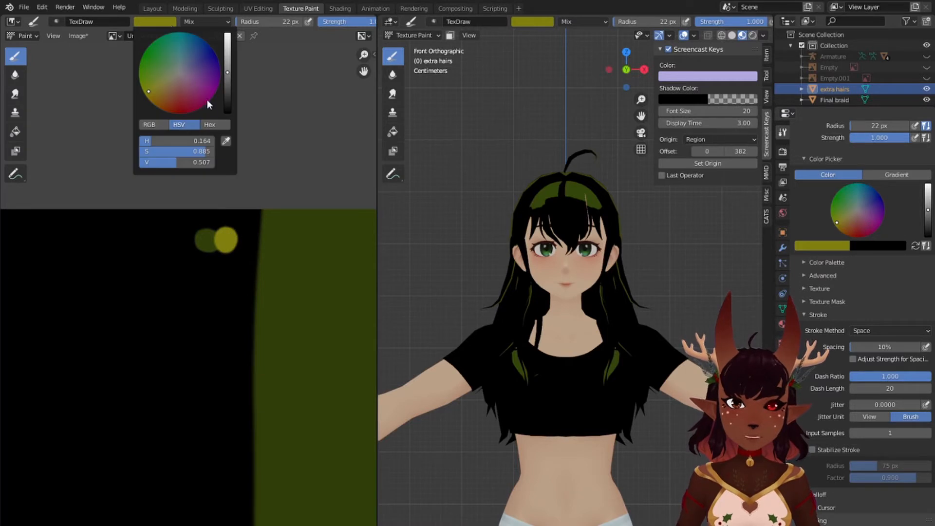
pyautogui.click(225, 142)
pyautogui.click(163, 24)
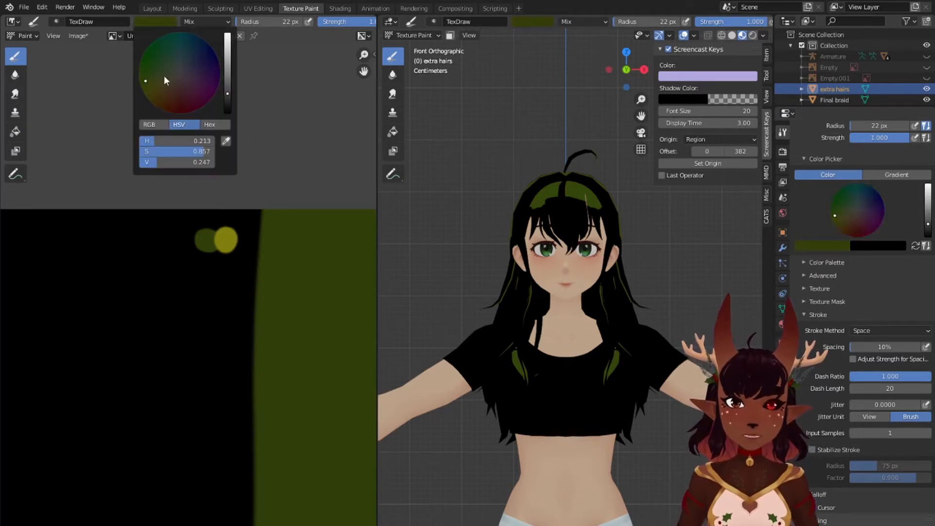
pyautogui.moveTo(148, 79)
pyautogui.mouseDown()
pyautogui.moveTo(145, 69)
pyautogui.moveTo(158, 68)
pyautogui.mouseUp()
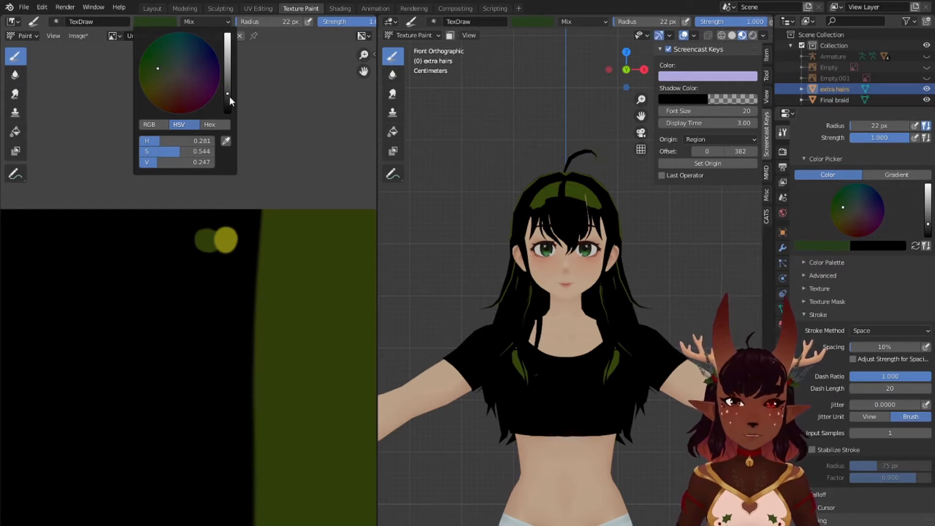
pyautogui.moveTo(229, 96); pyautogui.dragTo(226, 100)
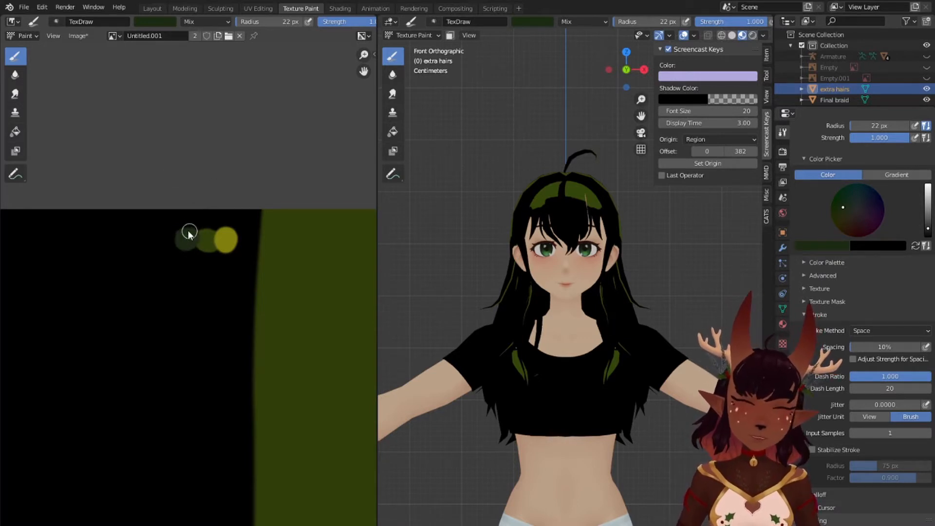
# Step: Enlarge the brush radius to 253 px and paint a dark green band across the upper part of the olive block
pyautogui.scroll(-6, 194, 227)
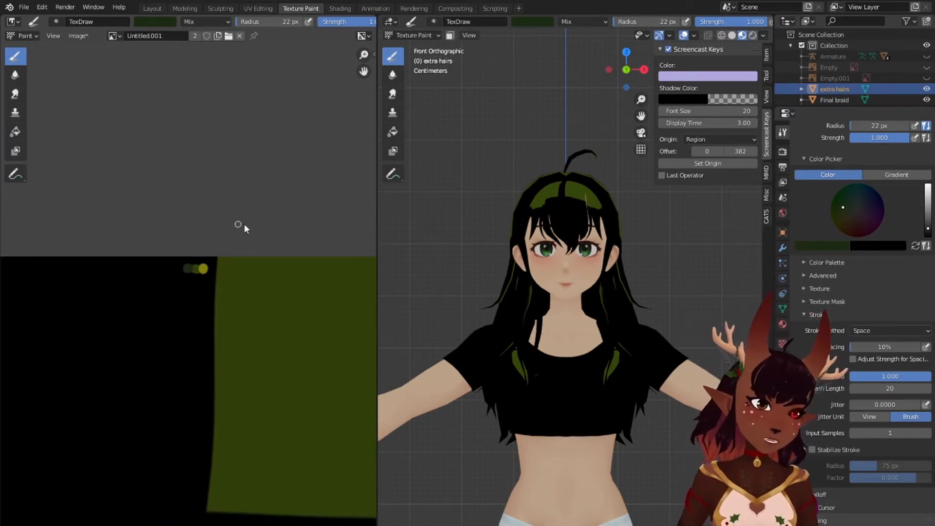
pyautogui.scroll(1, 251, 296)
pyautogui.moveTo(251, 296); pyautogui.dragTo(148, 281, button='middle')
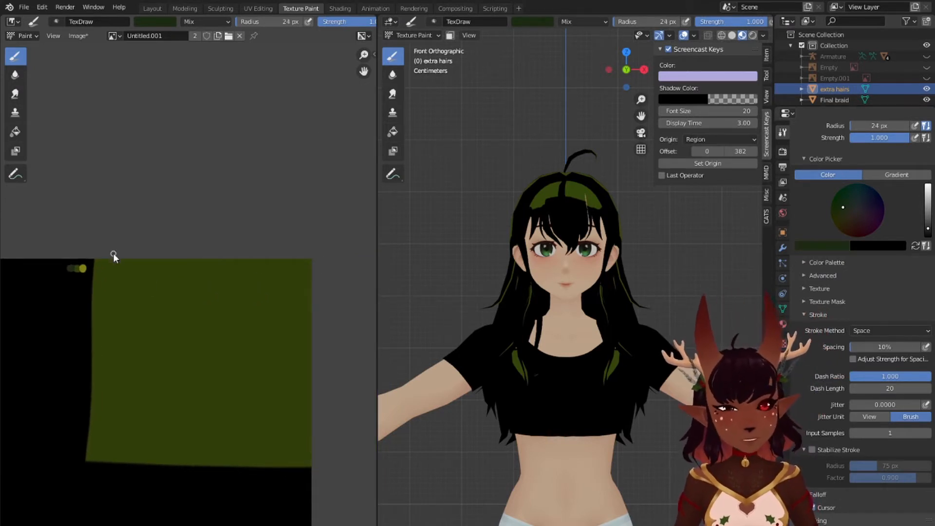
pyautogui.press('f')
pyautogui.click(123, 270)
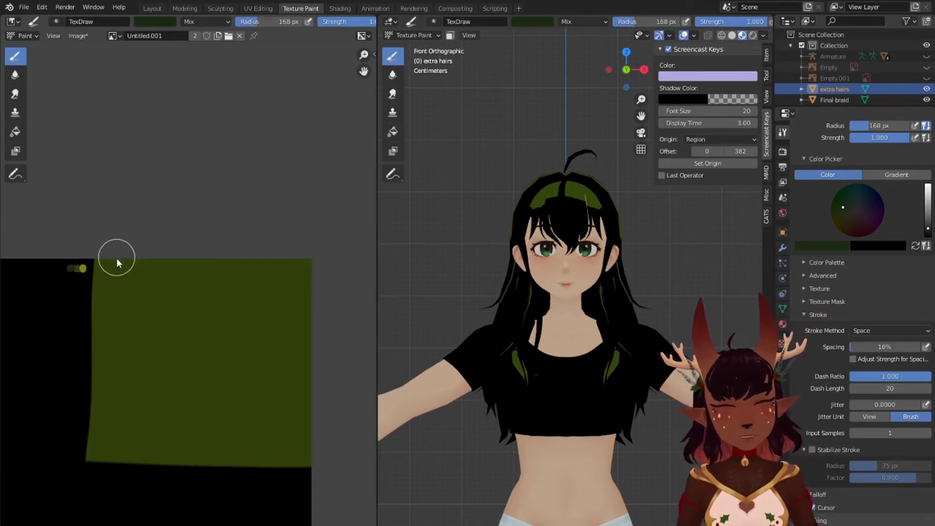
pyautogui.moveTo(119, 267)
pyautogui.mouseDown()
pyautogui.moveTo(112, 277)
pyautogui.moveTo(115, 260)
pyautogui.mouseUp()
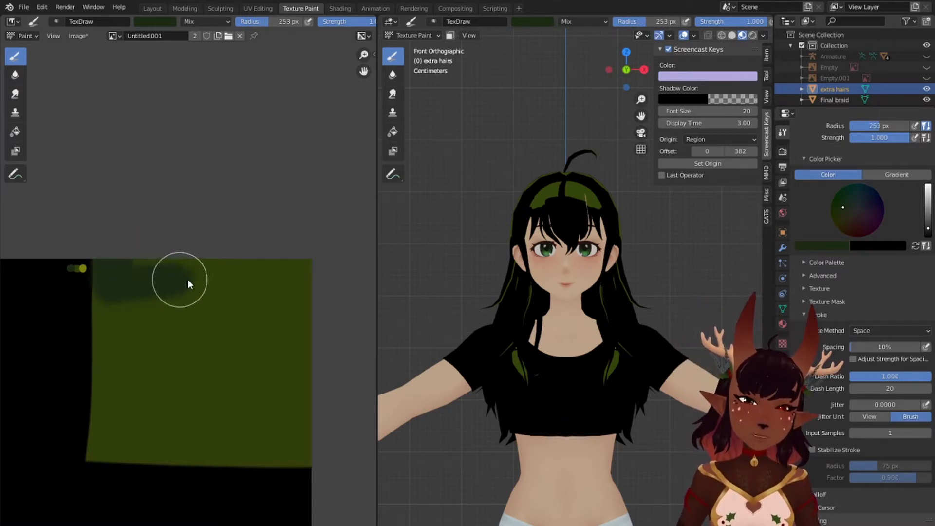
pyautogui.moveTo(188, 279)
pyautogui.mouseDown()
pyautogui.moveTo(271, 291)
pyautogui.moveTo(307, 276)
pyautogui.moveTo(125, 198)
pyautogui.mouseUp()
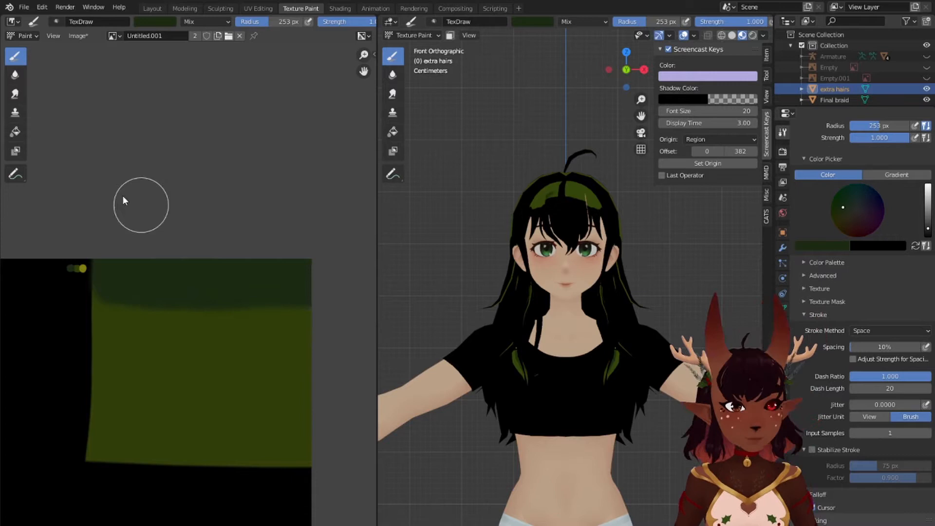
# Step: Smear the dark green band down into the olive to form a smooth gradient, and save the Untitled.001 image
pyautogui.click(15, 93)
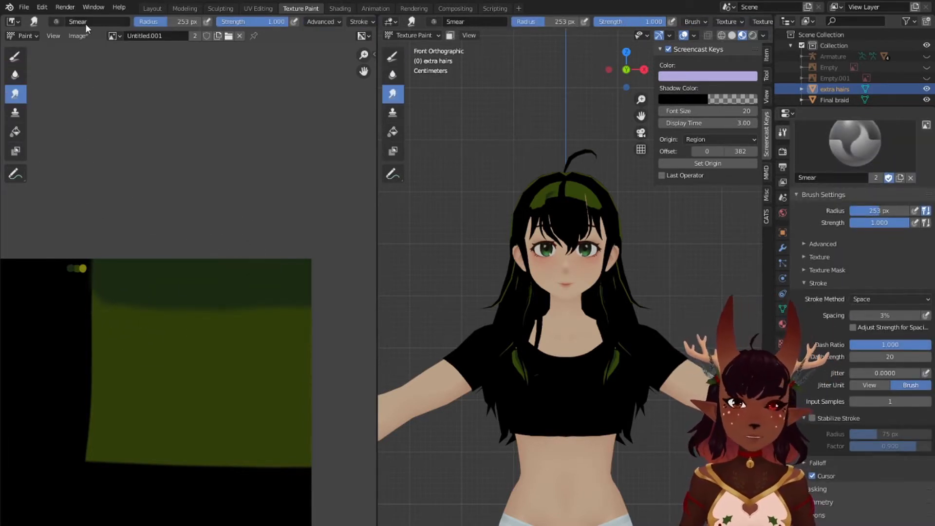
pyautogui.click(78, 35)
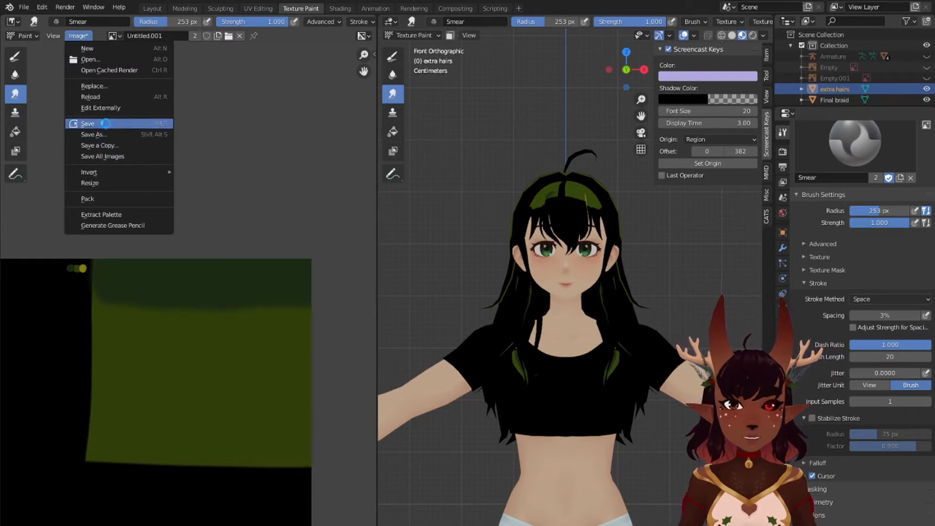
pyautogui.click(104, 123)
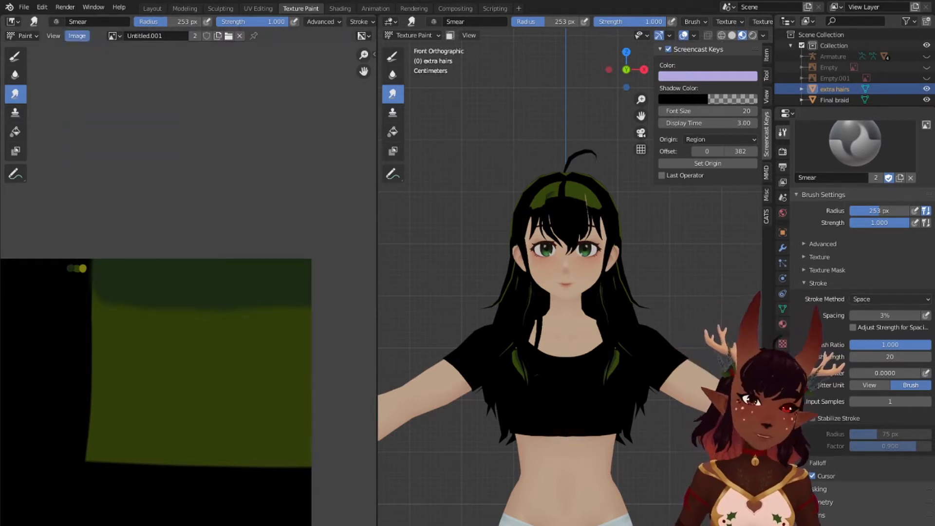
pyautogui.click(77, 35)
pyautogui.click(93, 93)
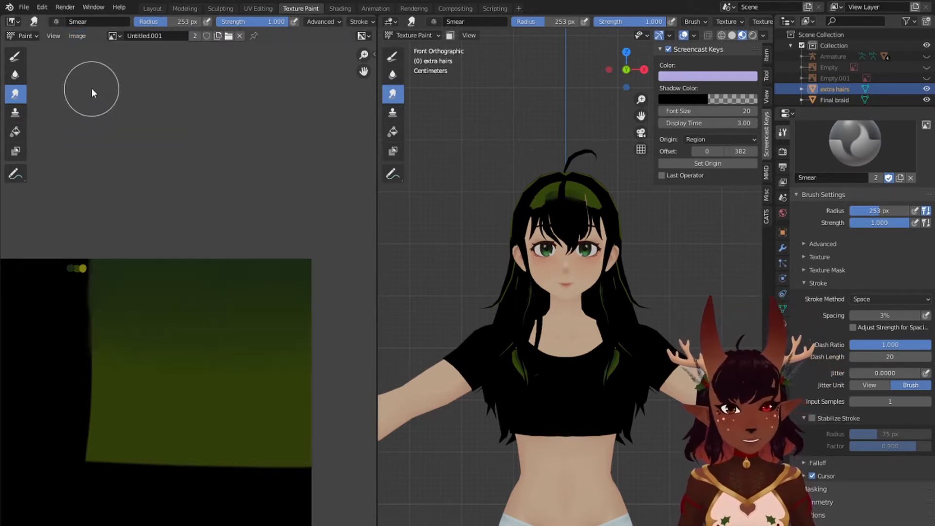
# Step: Switch to the UV Editing workspace and select the whole extra hairs mesh to show its UV layout over the image
pyautogui.moveTo(554, 98); pyautogui.dragTo(661, 320, button='middle')
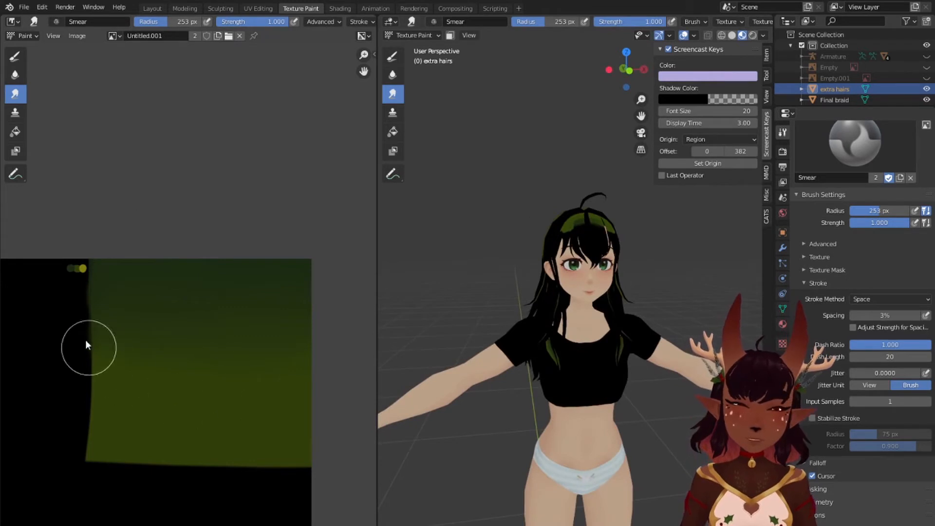
pyautogui.scroll(-4, 86, 344)
pyautogui.moveTo(179, 328); pyautogui.dragTo(219, 275, button='middle')
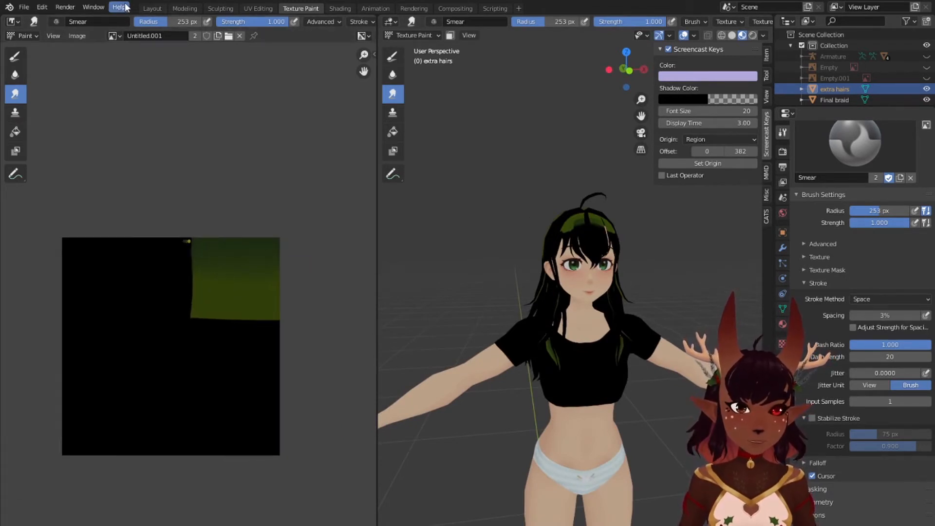
pyautogui.click(152, 8)
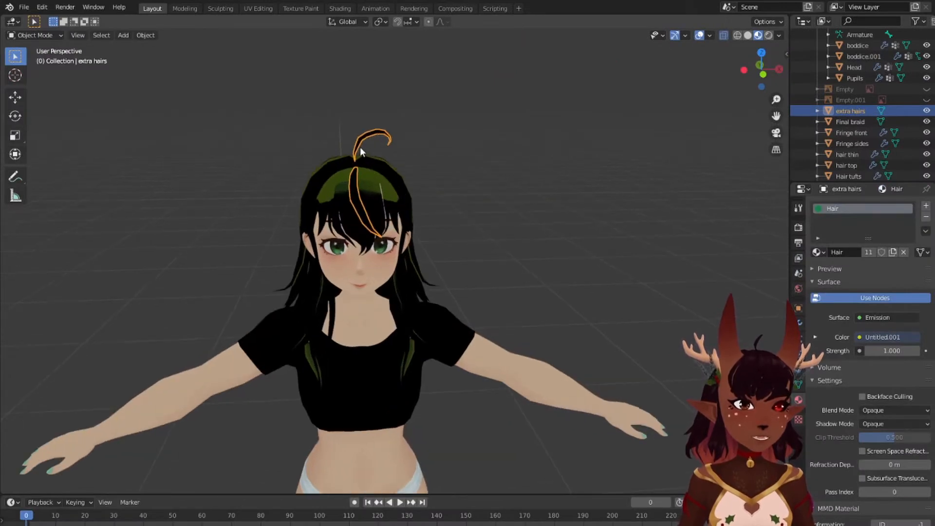
pyautogui.click(258, 8)
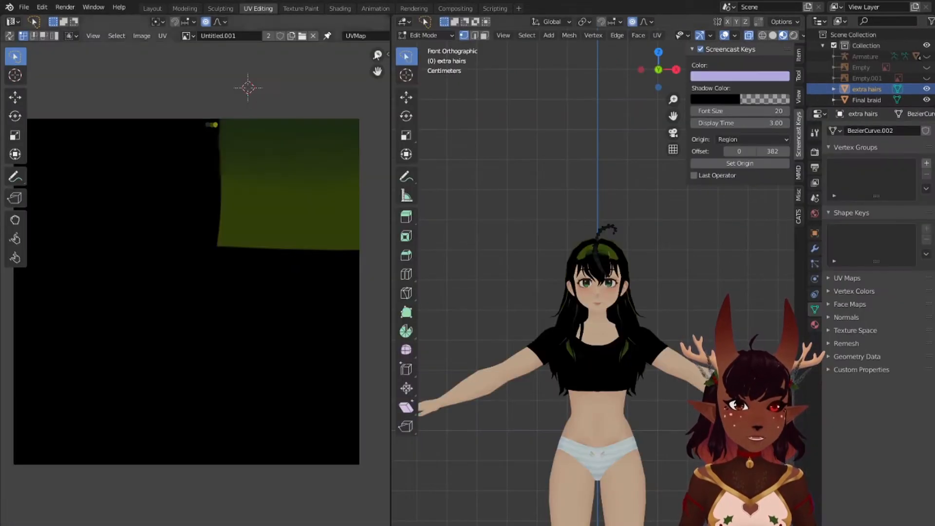
pyautogui.press('a')
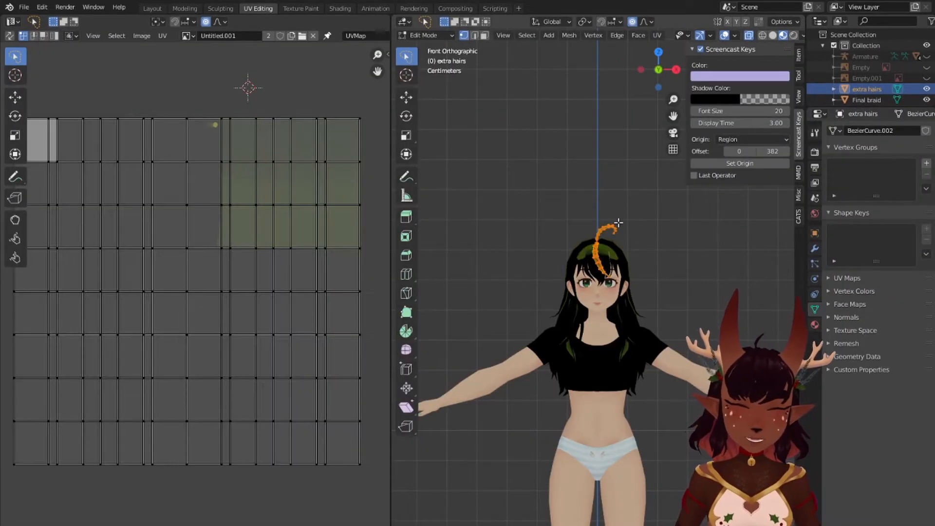
pyautogui.scroll(-2, 157, 265)
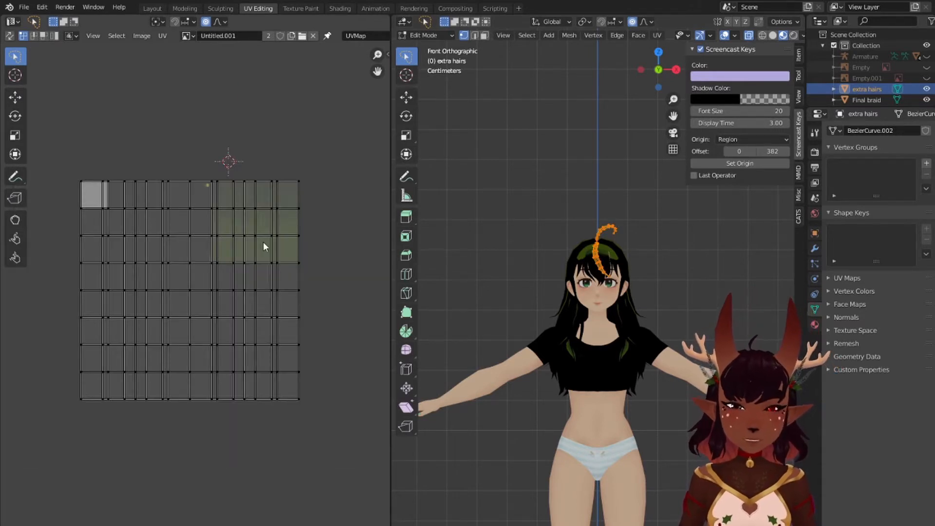
# Step: Scale all UVs of the extra hairs mesh down until the grid is smaller than the green gradient block
pyautogui.press('a')
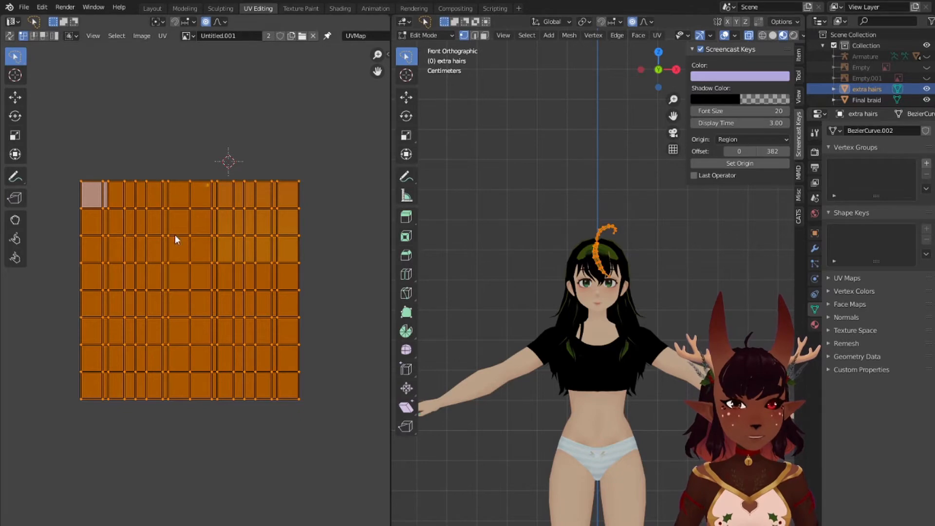
pyautogui.press('s')
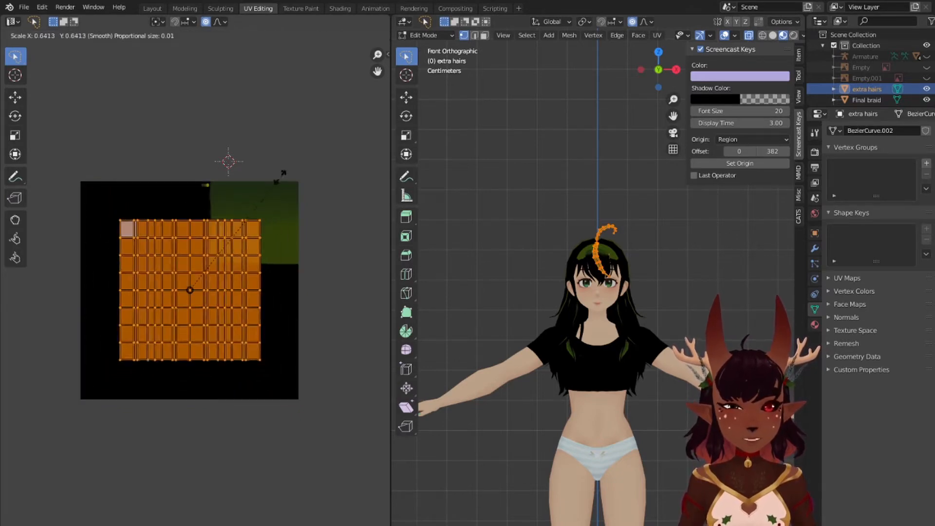
pyautogui.click(237, 222)
pyautogui.scroll(3, 252, 205)
pyautogui.moveTo(270, 204); pyautogui.dragTo(162, 280, button='middle')
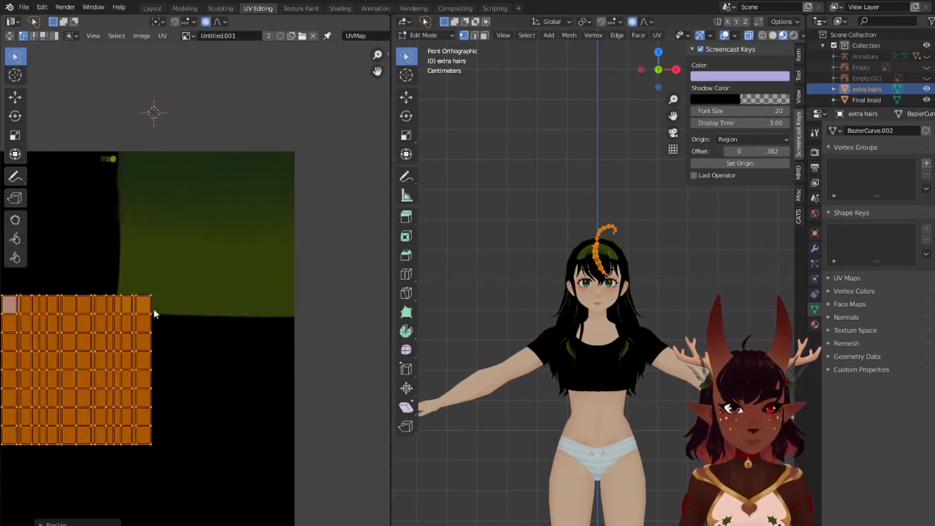
# Step: Move the extra hairs' UV grid onto the green gradient block and inspect the strands on the head
pyautogui.press('g')
pyautogui.click(266, 204)
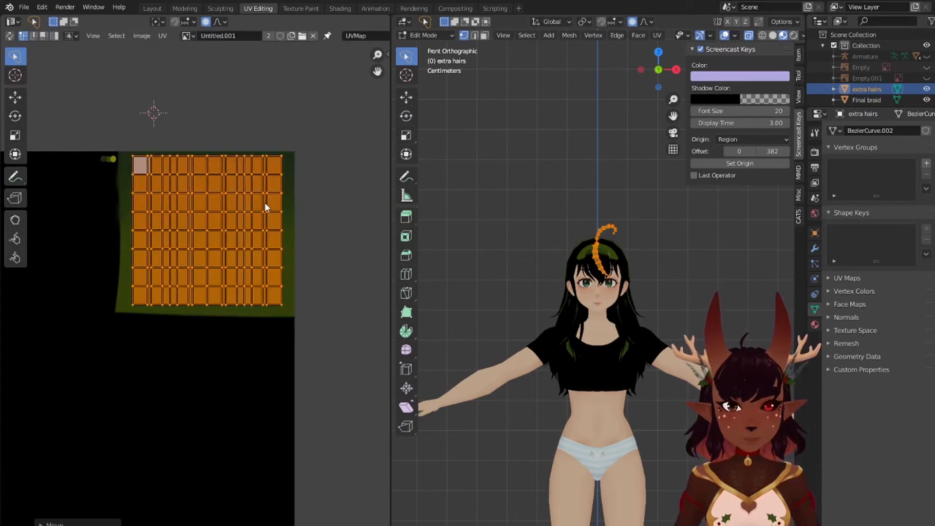
pyautogui.scroll(7, 594, 240)
pyautogui.keyDown('shift'); pyautogui.moveTo(596, 240); pyautogui.dragTo(583, 291, button='middle'); pyautogui.keyUp('shift')
pyautogui.scroll(3, 584, 335)
pyautogui.moveTo(673, 281); pyautogui.dragTo(655, 307, button='middle')
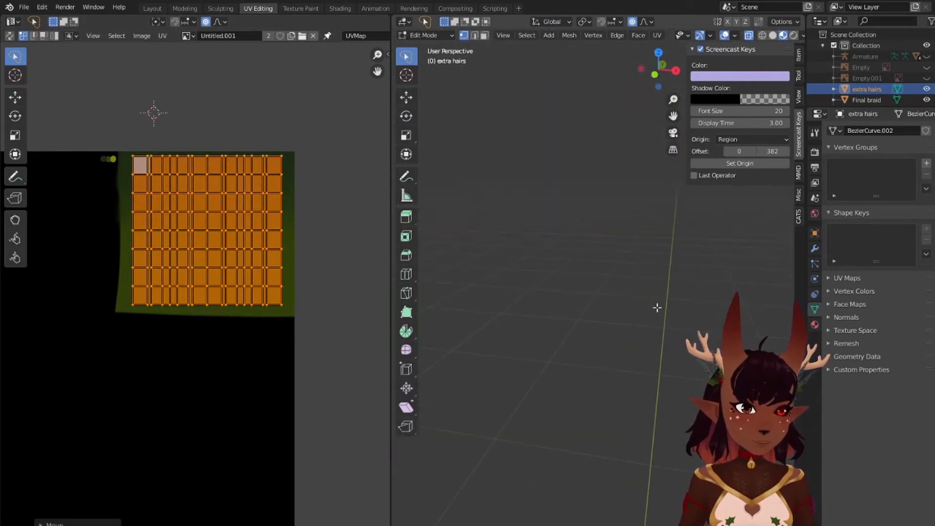
pyautogui.scroll(-7, 605, 292)
pyautogui.moveTo(522, 314); pyautogui.dragTo(507, 334, button='middle')
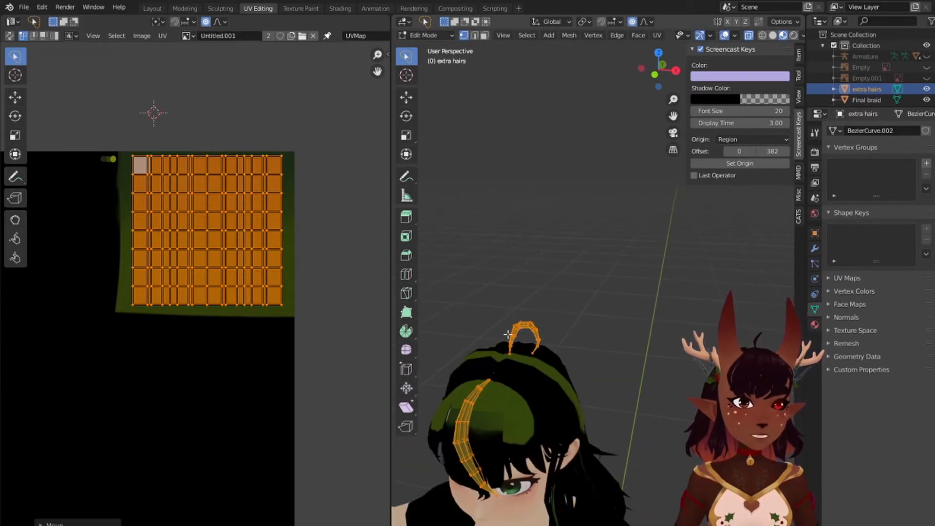
pyautogui.moveTo(510, 386); pyautogui.dragTo(537, 320, button='middle')
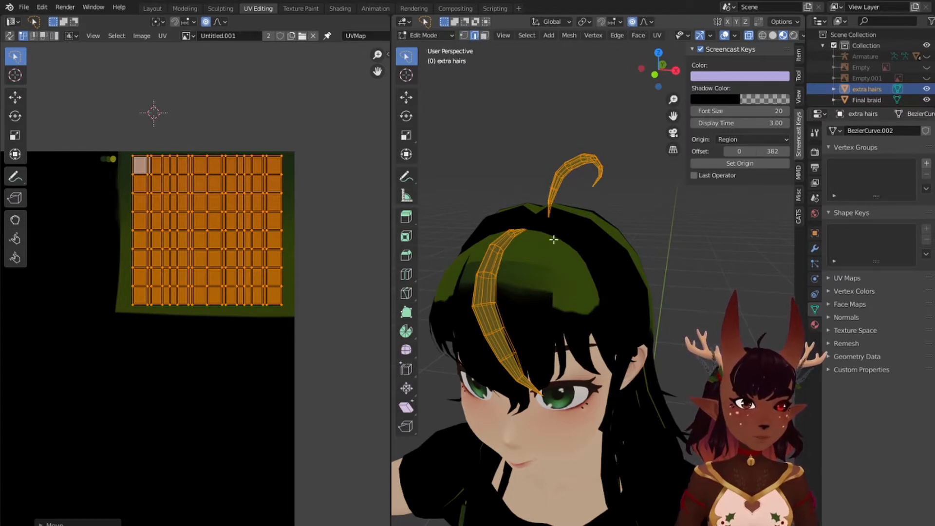
pyautogui.moveTo(554, 239); pyautogui.dragTo(581, 207, button='middle')
# Step: Set the 3D viewport to rendered shading and turn off the face overlay for mesh editing
pyautogui.click(774, 36)
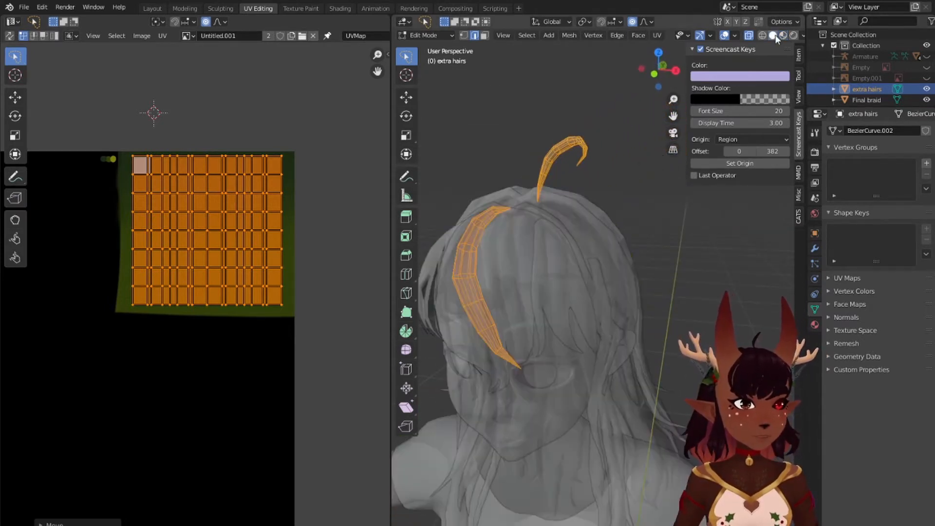
pyautogui.click(783, 36)
pyautogui.click(734, 35)
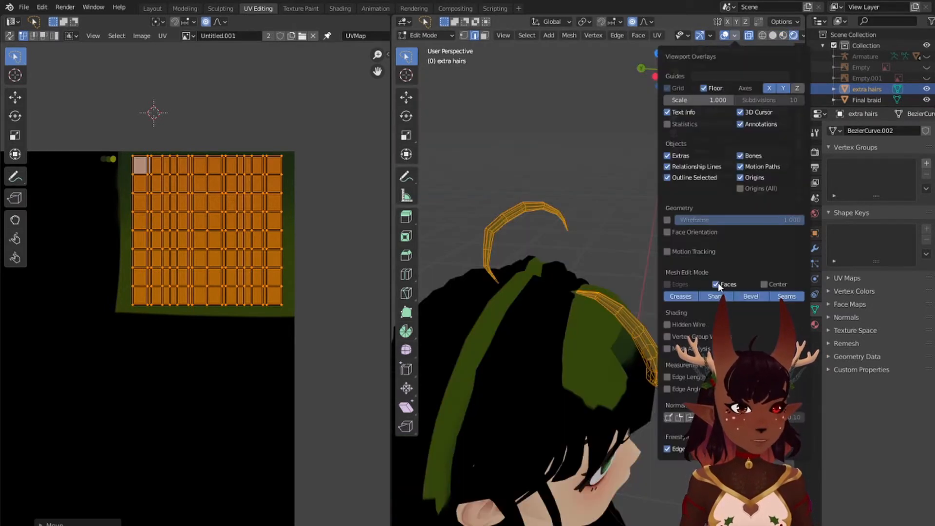
pyautogui.click(732, 37)
pyautogui.click(736, 37)
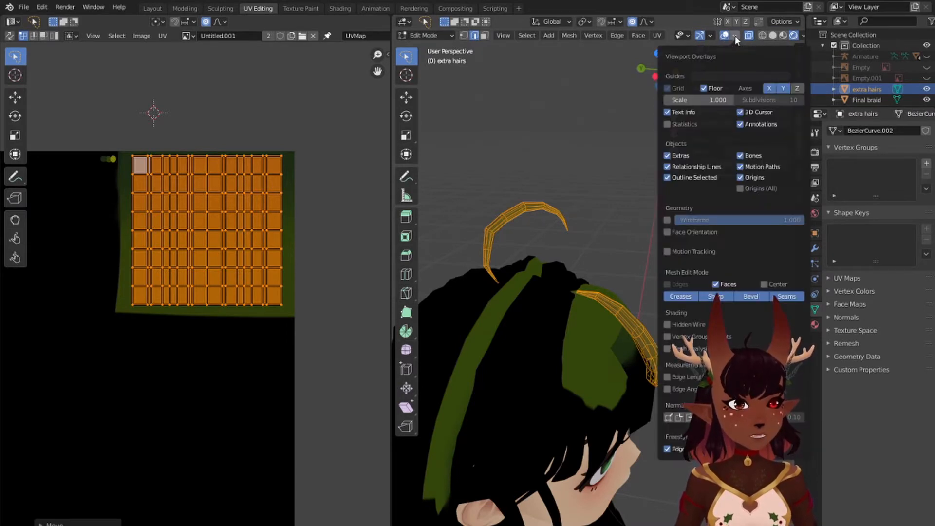
pyautogui.click(715, 284)
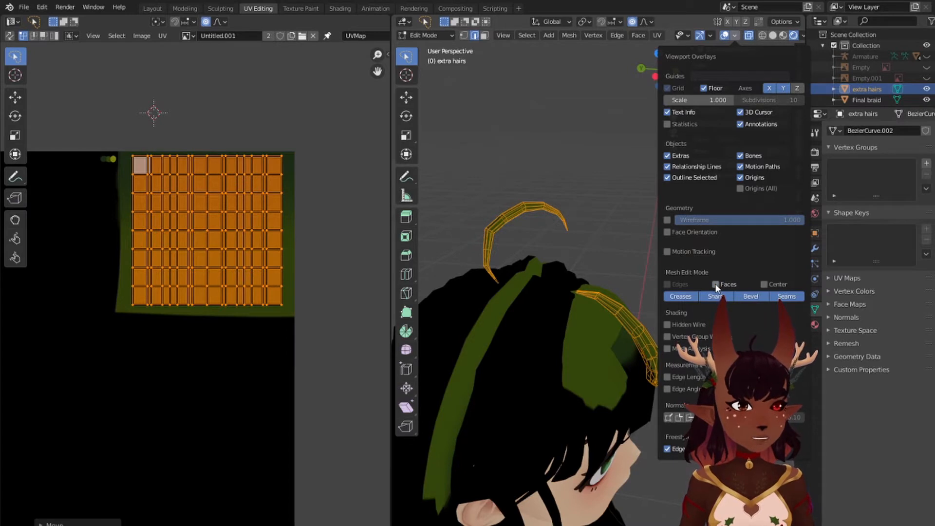
pyautogui.click(716, 284)
pyautogui.click(716, 284)
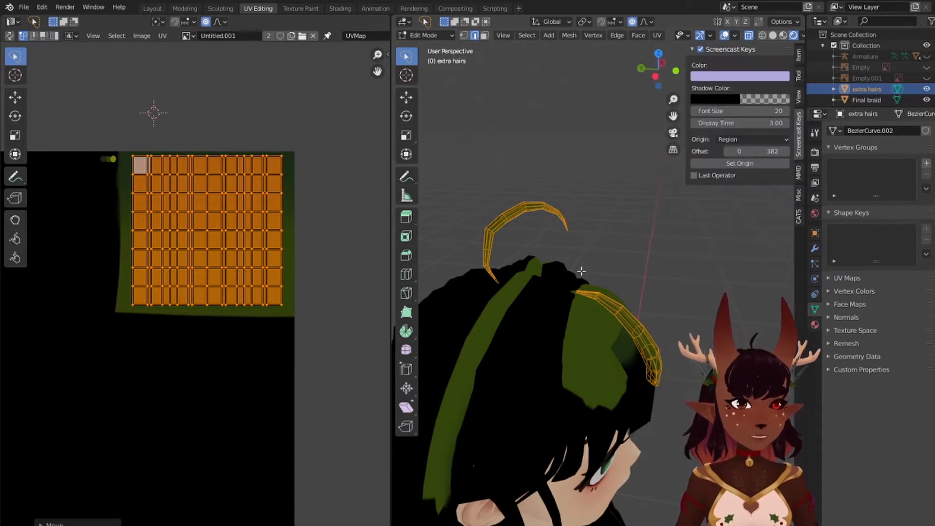
# Step: Rotate all of the extra hairs' UVs by 90° and position the grid back over the green gradient block
pyautogui.moveTo(549, 338); pyautogui.dragTo(632, 342, button='middle')
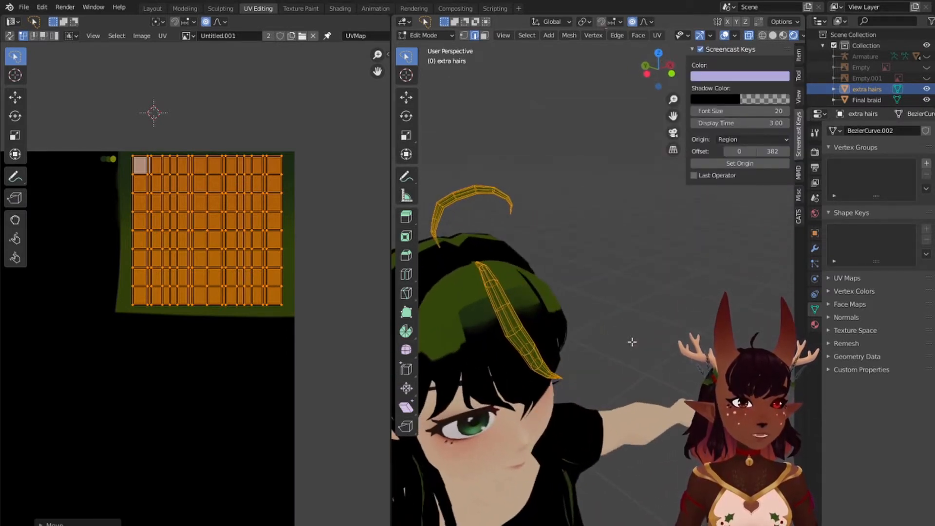
pyautogui.click(563, 196)
pyautogui.moveTo(563, 196); pyautogui.dragTo(586, 217, button='middle')
pyautogui.press('a')
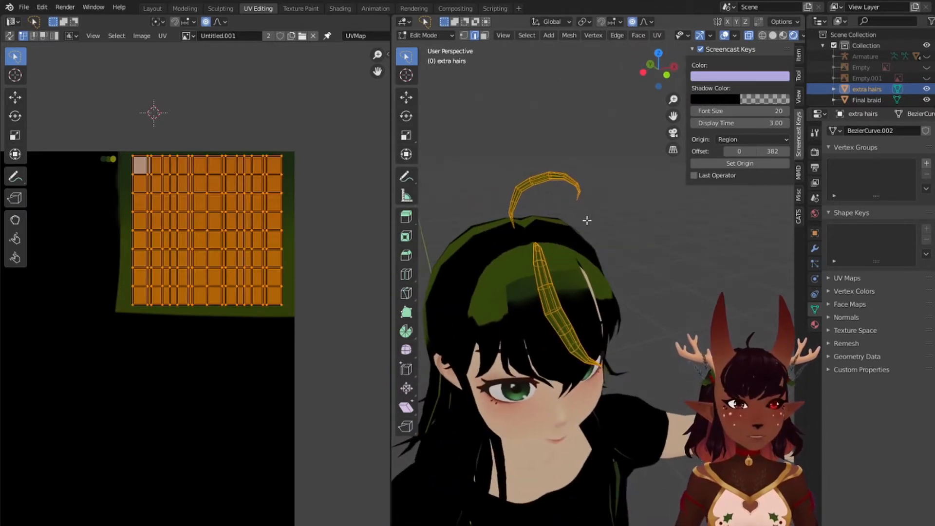
pyautogui.press('g')
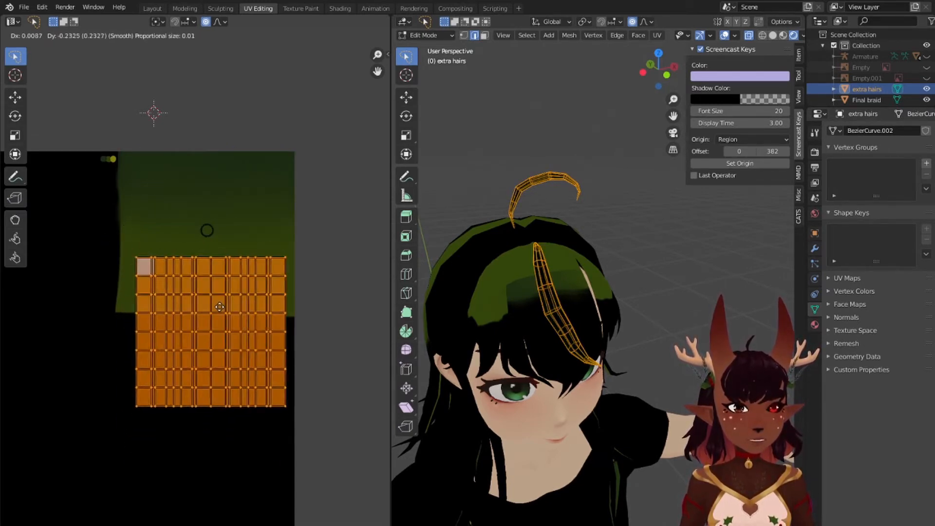
pyautogui.click(214, 292)
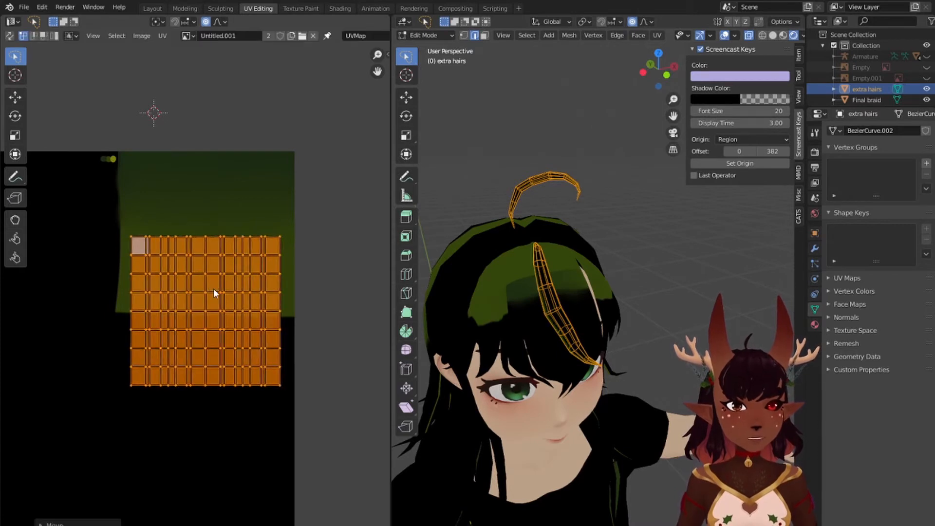
pyautogui.write('r90')
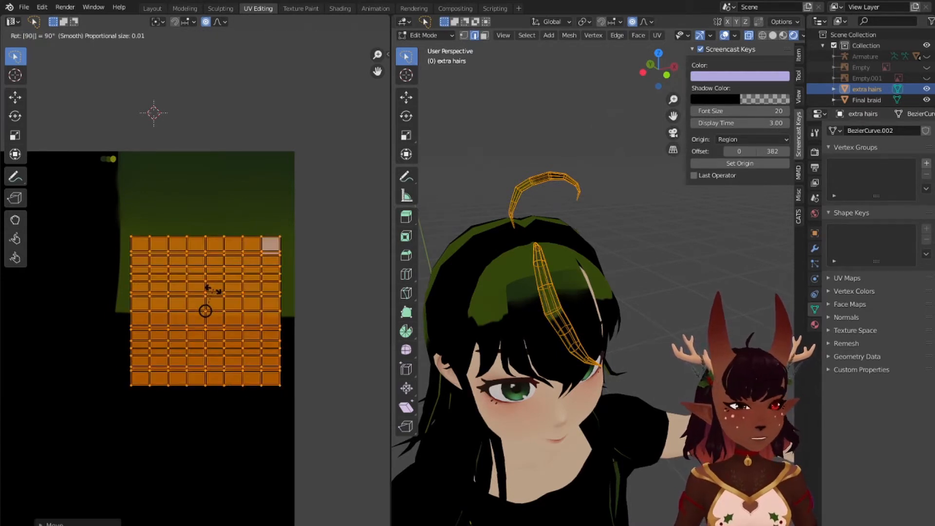
pyautogui.press('Return')
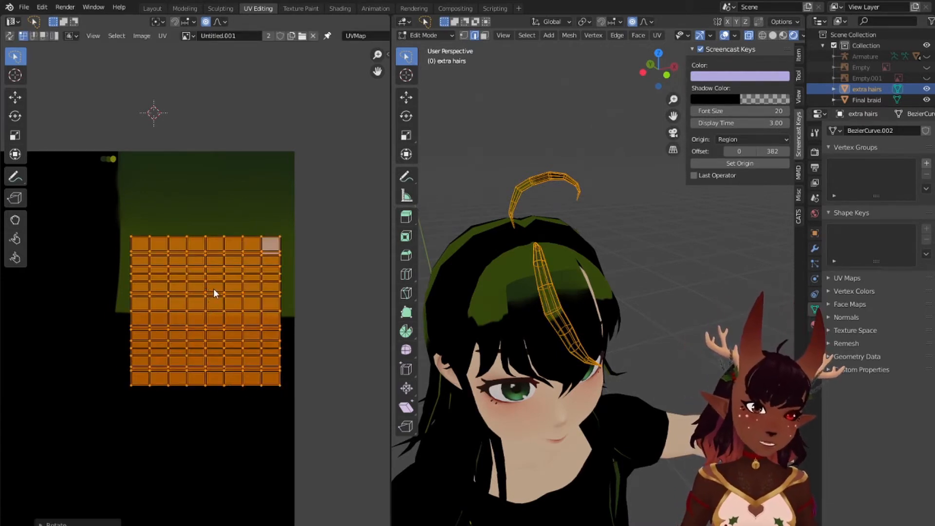
pyautogui.press('g')
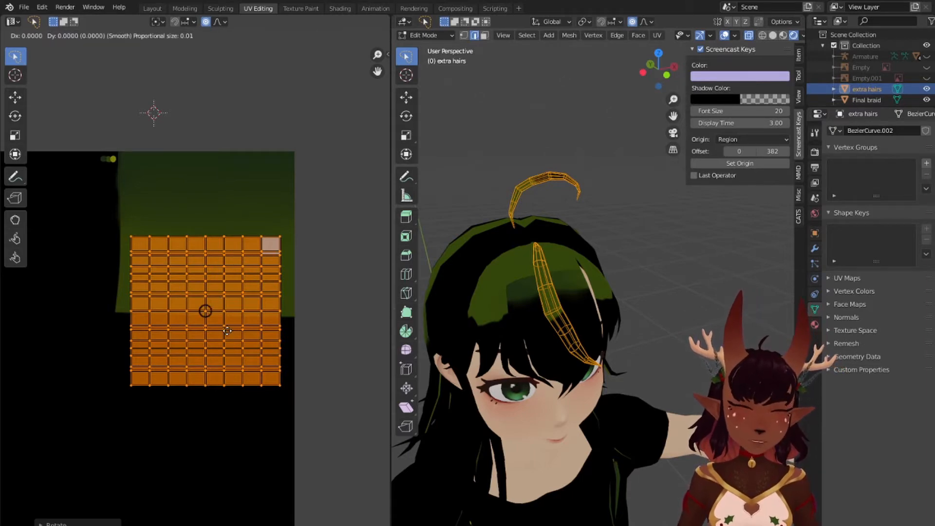
pyautogui.click(232, 251)
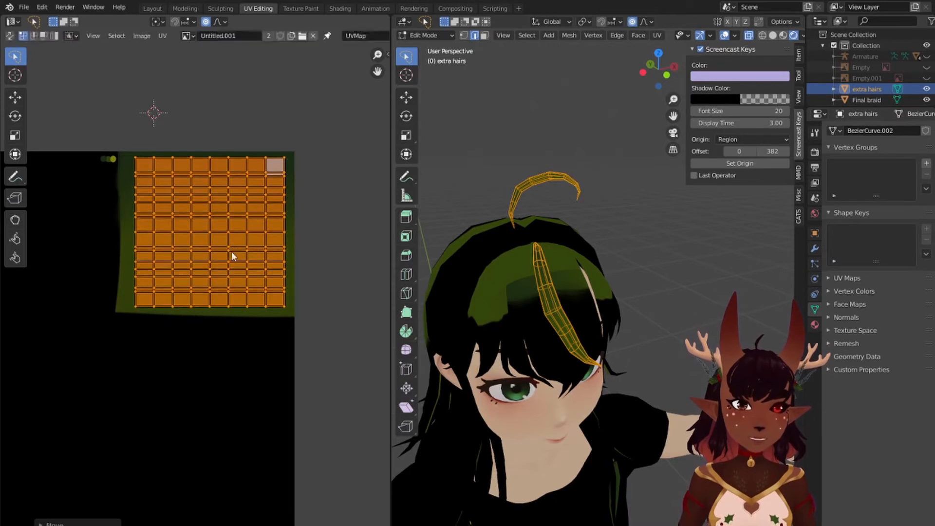
# Step: Switch to the Texture Paint workspace and inspect the gradient on the extra hair strands
pyautogui.click(305, 7)
pyautogui.keyDown('shift'); pyautogui.moveTo(598, 283); pyautogui.dragTo(520, 443, button='middle'); pyautogui.keyUp('shift')
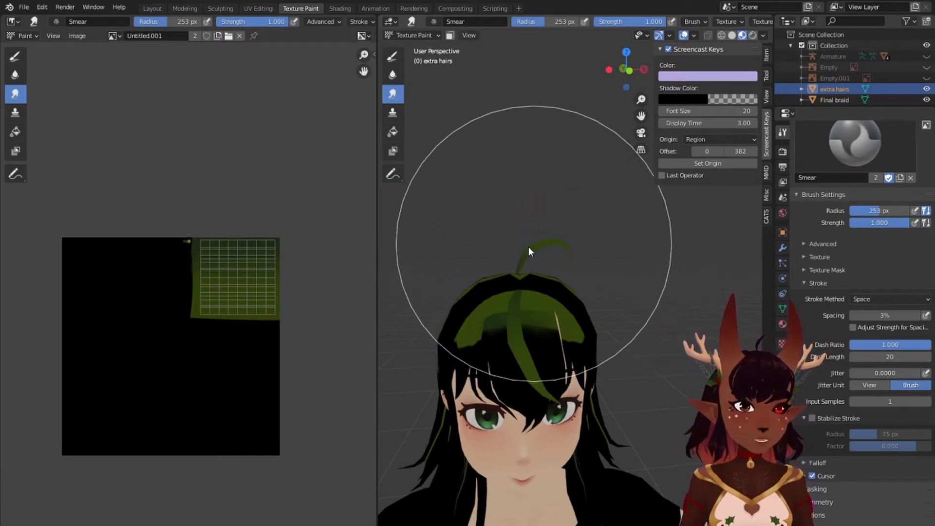
pyautogui.moveTo(593, 258)
pyautogui.mouseDown(button='middle')
pyautogui.moveTo(626, 344)
pyautogui.moveTo(516, 352)
pyautogui.moveTo(675, 341)
pyautogui.moveTo(682, 320)
pyautogui.moveTo(622, 306)
pyautogui.moveTo(614, 322)
pyautogui.moveTo(638, 333)
pyautogui.moveTo(656, 325)
pyautogui.moveTo(736, 330)
pyautogui.moveTo(673, 308)
pyautogui.moveTo(612, 324)
pyautogui.moveTo(641, 328)
pyautogui.moveTo(640, 314)
pyautogui.moveTo(563, 399)
pyautogui.moveTo(618, 325)
pyautogui.moveTo(602, 339)
pyautogui.mouseUp(button='middle')
# Step: Select the Final braid object in the Layout workspace and return to the UV Editing workspace with it
pyautogui.click(152, 8)
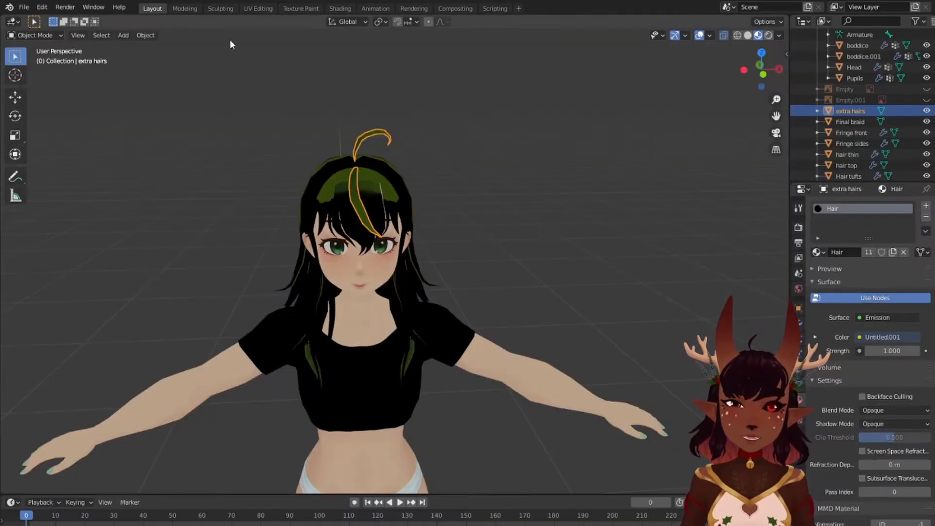
pyautogui.click(855, 121)
pyautogui.moveTo(540, 210); pyautogui.dragTo(455, 252, button='middle')
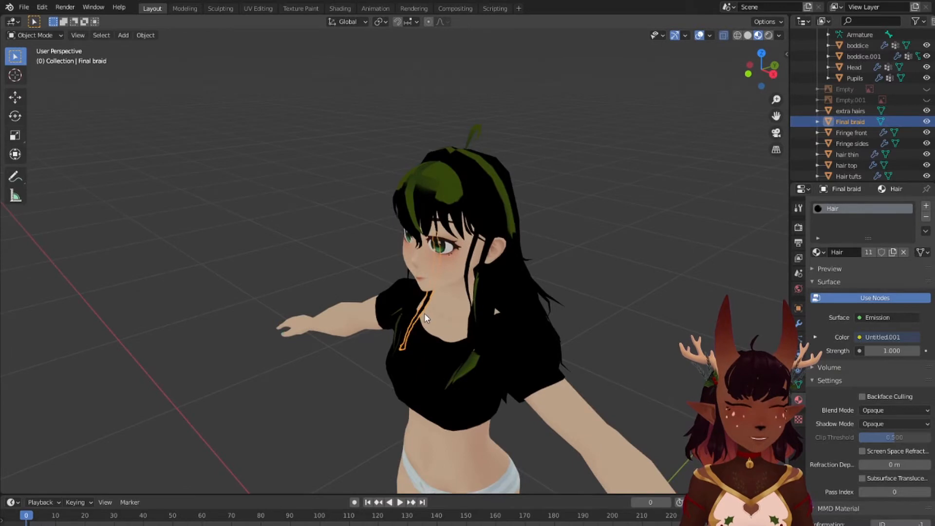
pyautogui.click(254, 9)
pyautogui.scroll(3, 550, 365)
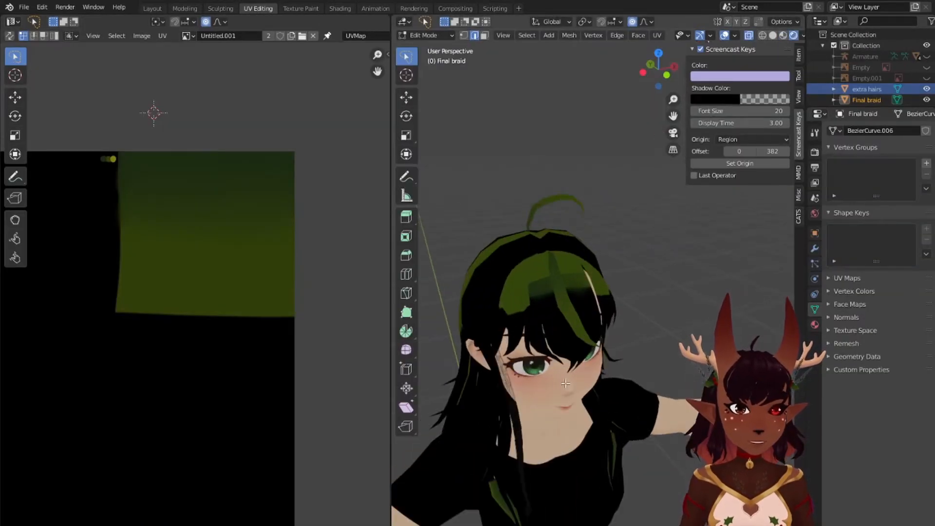
# Step: Select only the linked geometry of the round band near the braid's lower end to isolate its UVs
pyautogui.press('a')
pyautogui.moveTo(595, 393); pyautogui.dragTo(591, 211, button='middle')
pyautogui.scroll(4, 591, 211)
pyautogui.keyDown('shift'); pyautogui.moveTo(511, 326); pyautogui.dragTo(643, 265, button='middle'); pyautogui.keyUp('shift')
pyautogui.scroll(5, 643, 265)
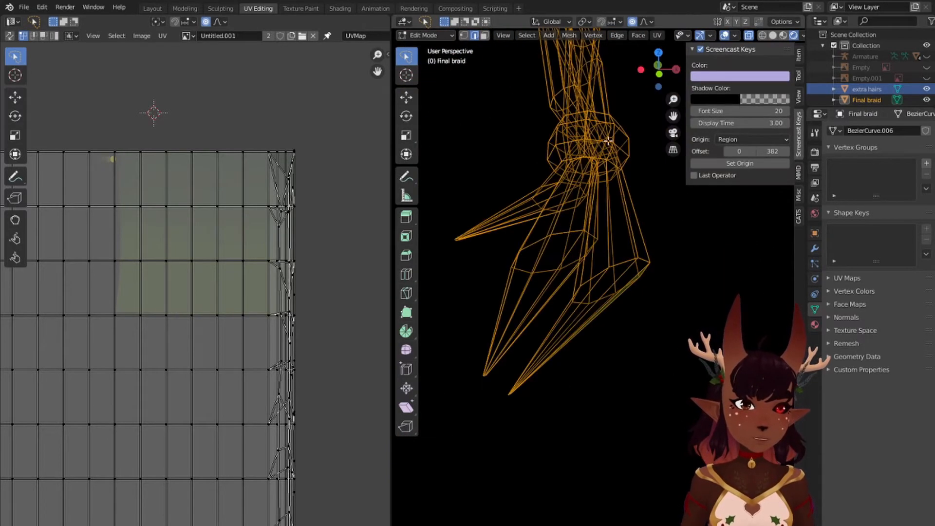
pyautogui.hotkey('alt', 'a')
pyautogui.press('l')
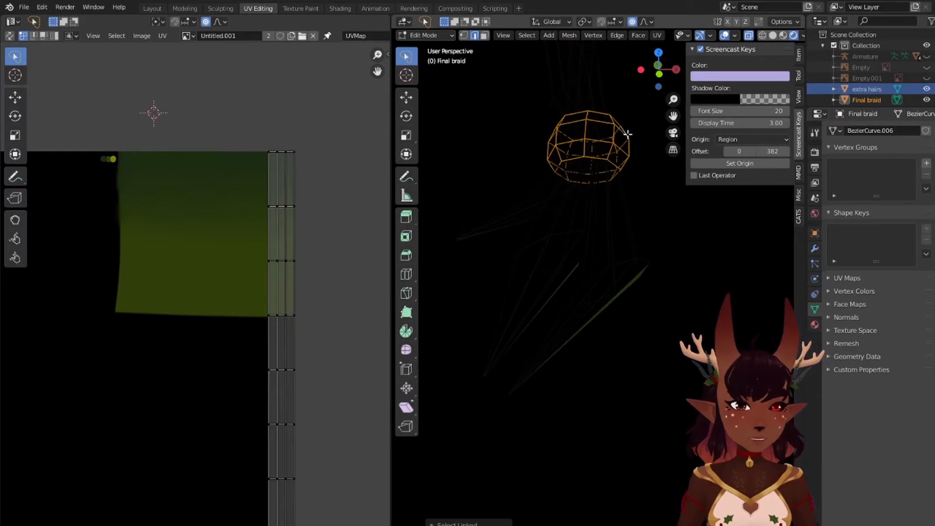
pyautogui.keyDown('shift'); pyautogui.moveTo(628, 152); pyautogui.dragTo(599, 234, button='middle'); pyautogui.keyUp('shift')
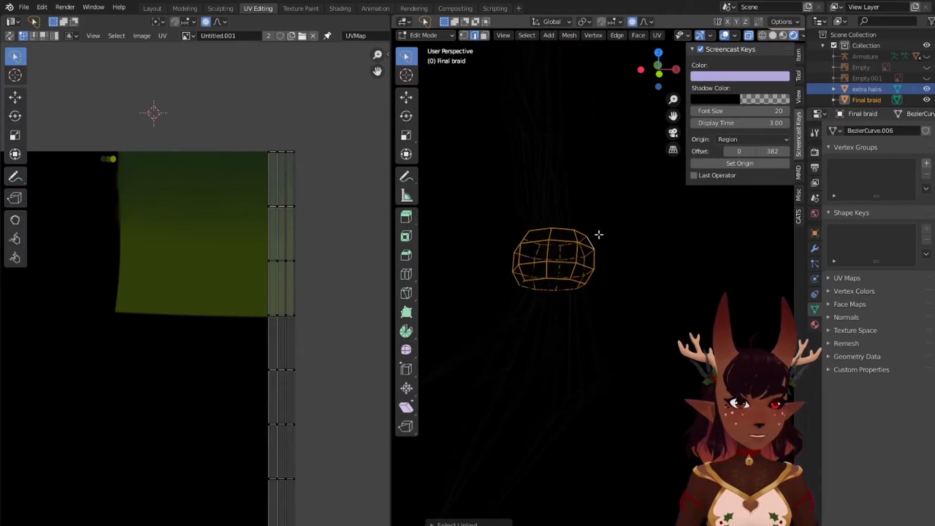
# Step: Select the band's whole UV strip and move it just outside the right edge of the image
pyautogui.scroll(-4, 249, 307)
pyautogui.scroll(3, 246, 305)
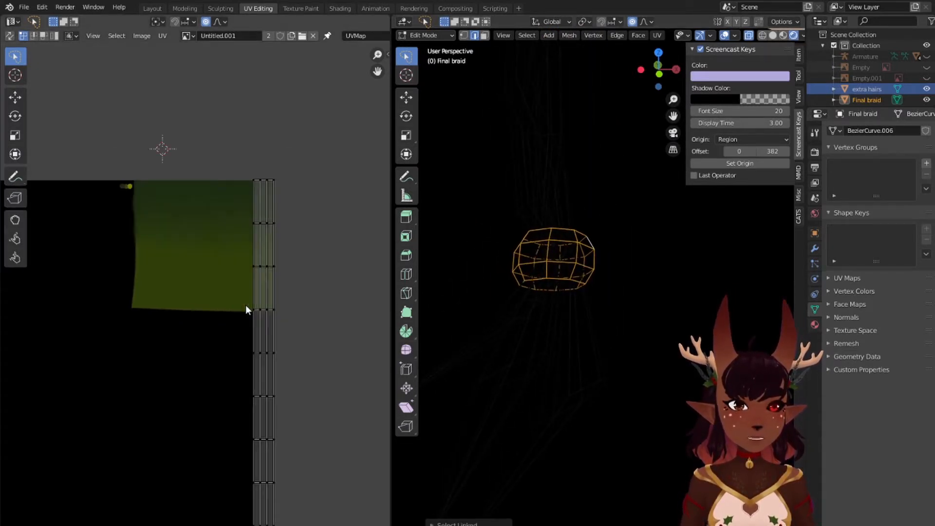
pyautogui.scroll(-3, 244, 304)
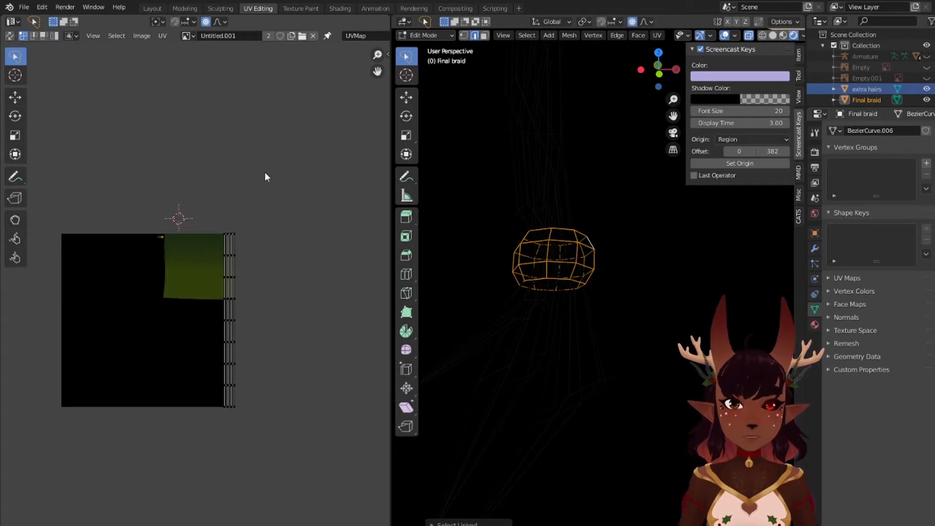
pyautogui.press('l')
pyautogui.press('g')
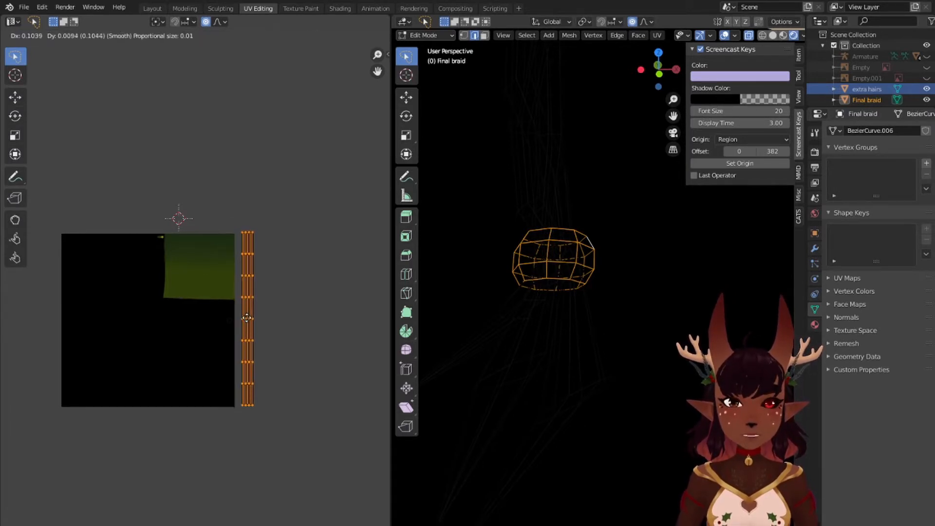
pyautogui.click(247, 323)
# Step: Select the entire Final braid mesh again to show all of its UVs
pyautogui.click(609, 231)
pyautogui.press('a')
pyautogui.press('a')
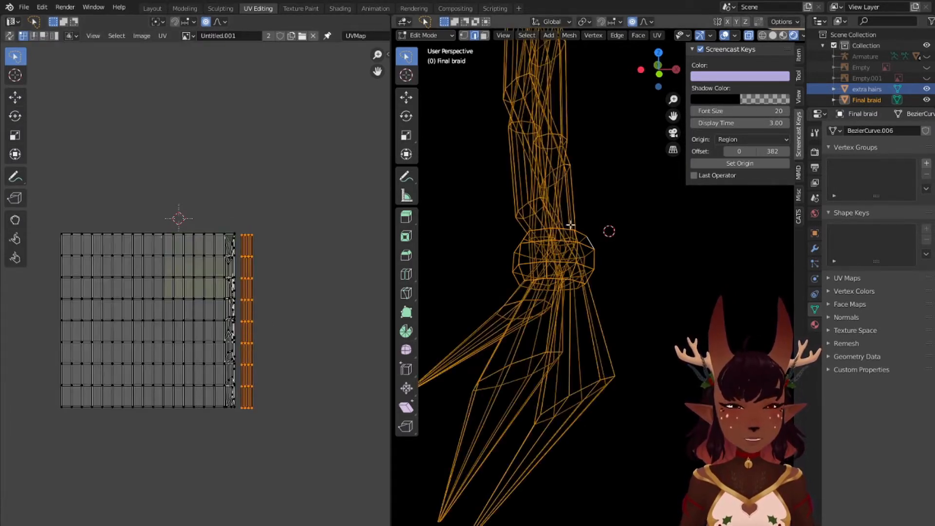
pyautogui.scroll(-3, 556, 232)
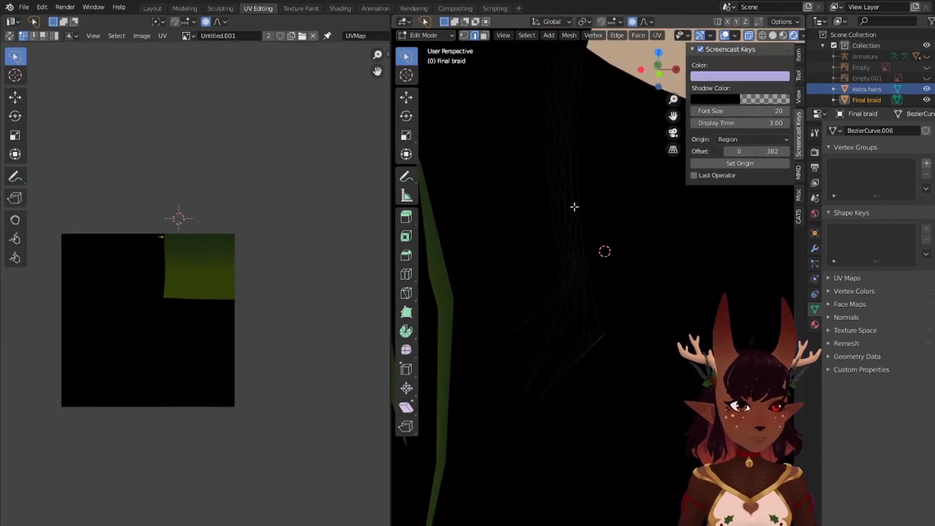
pyautogui.press('a')
# Step: Box-select the braid's main UV grid over the image, leaving out the separate band strip
pyautogui.scroll(3, 603, 261)
pyautogui.scroll(3, 228, 292)
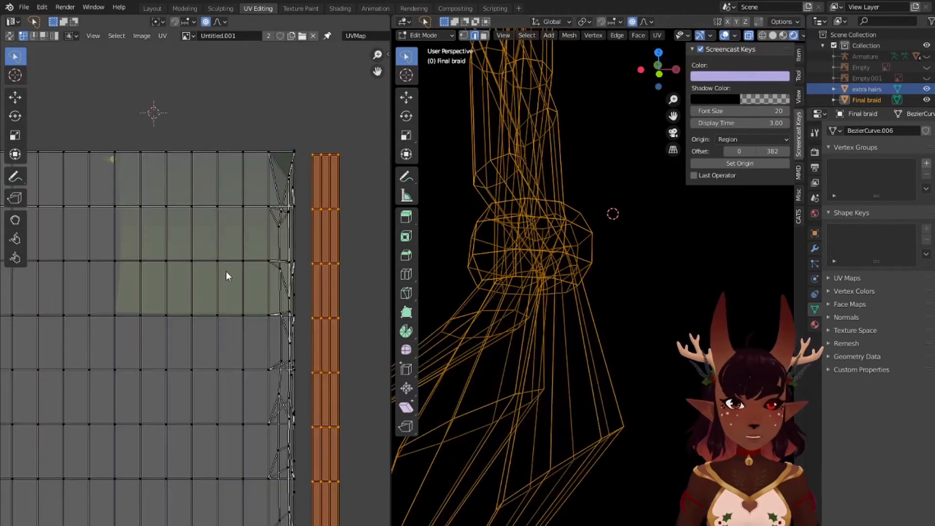
pyautogui.scroll(2, 238, 269)
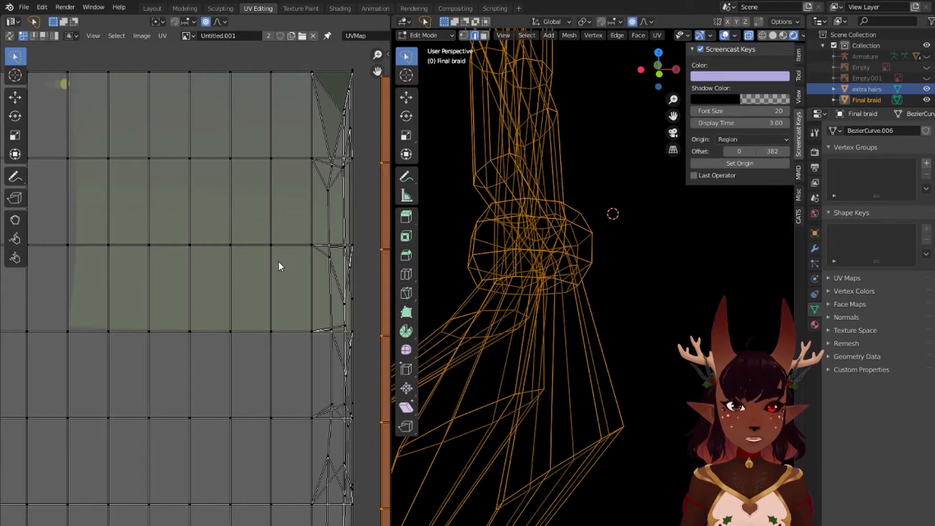
pyautogui.scroll(-4, 235, 287)
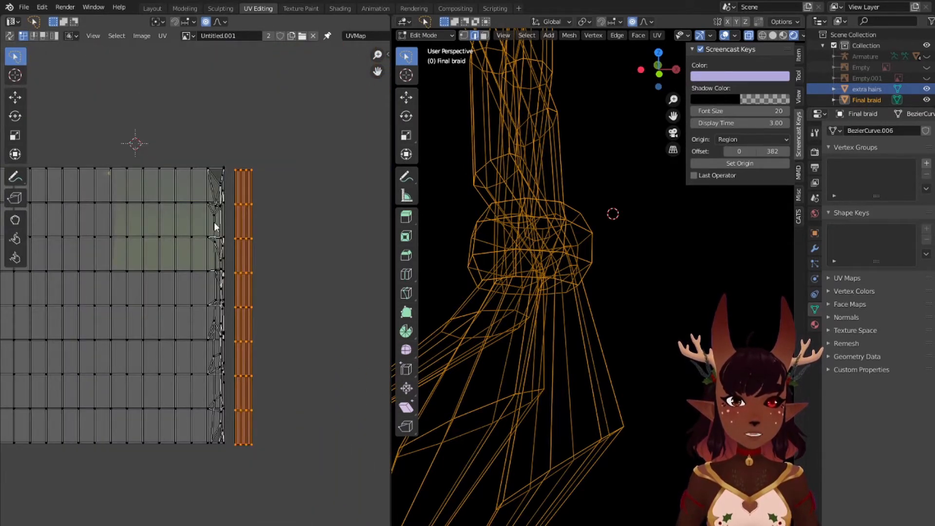
pyautogui.scroll(-4, 562, 379)
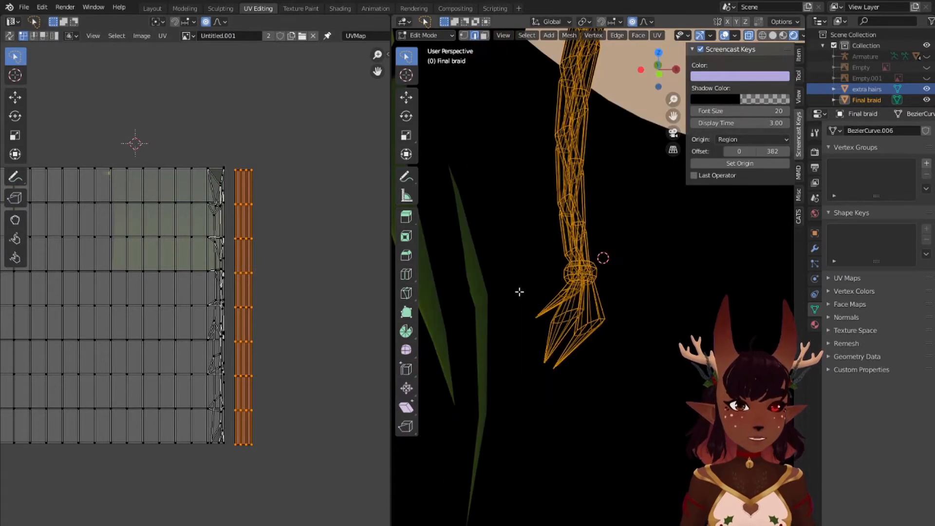
pyautogui.scroll(-4, 519, 292)
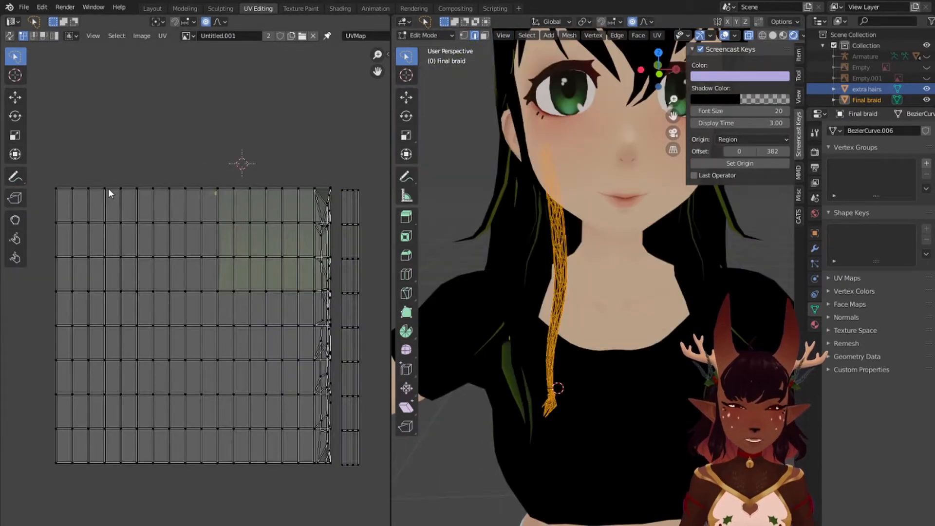
pyautogui.press('b')
pyautogui.moveTo(47, 176); pyautogui.dragTo(337, 474)
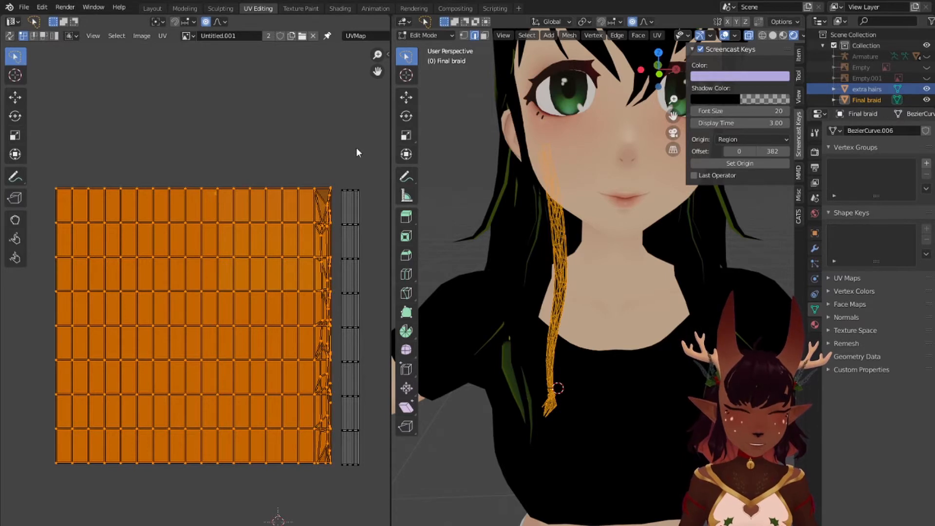
# Step: Shrink the braid's main UV grid, move it onto the green gradient square and rotate it 90°
pyautogui.press('s')
pyautogui.click(218, 317)
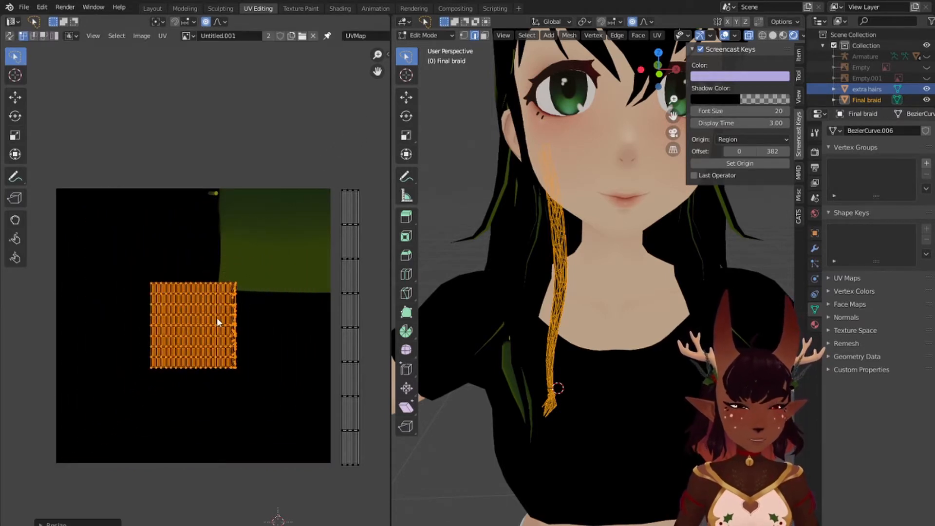
pyautogui.press('g')
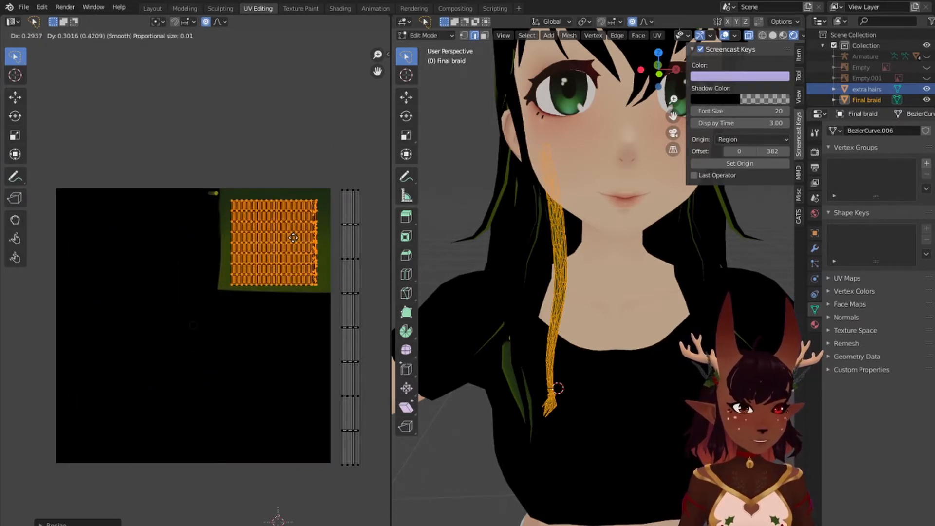
pyautogui.click(293, 238)
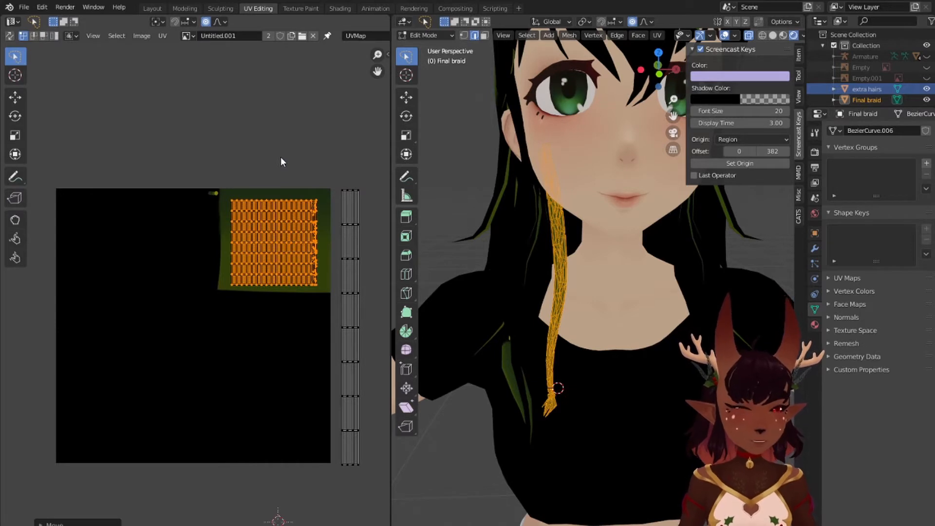
pyautogui.write('r90')
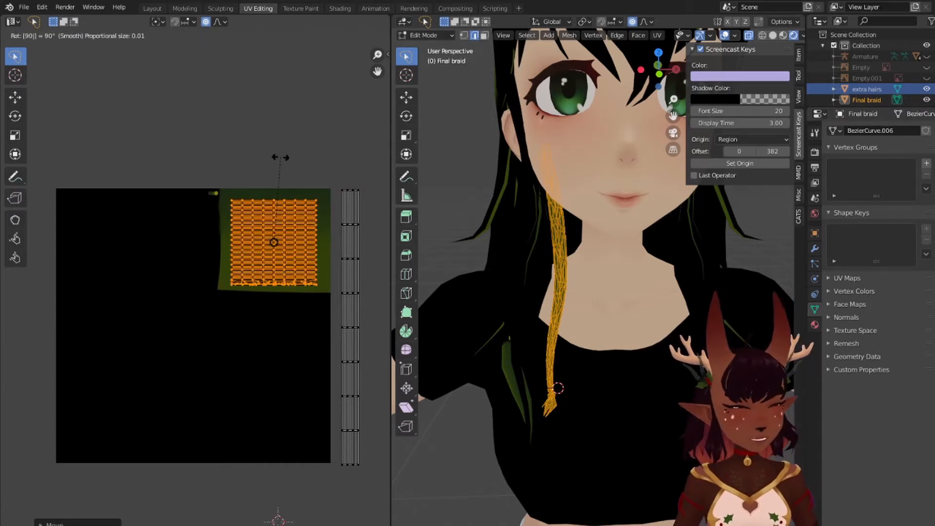
pyautogui.press('Return')
# Step: Fine-tune the braid grid's position and enlarge it slightly so it fits well inside the green gradient
pyautogui.press('g')
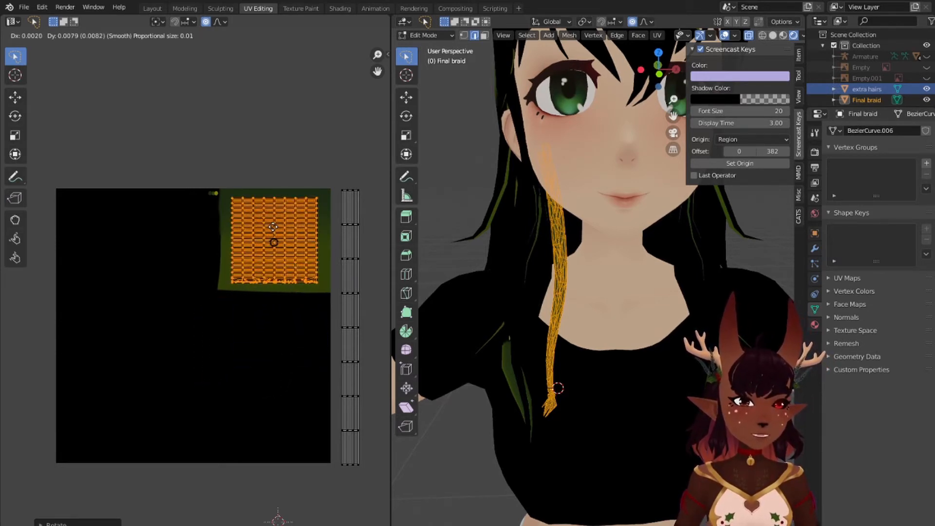
pyautogui.click(277, 227)
pyautogui.press('s')
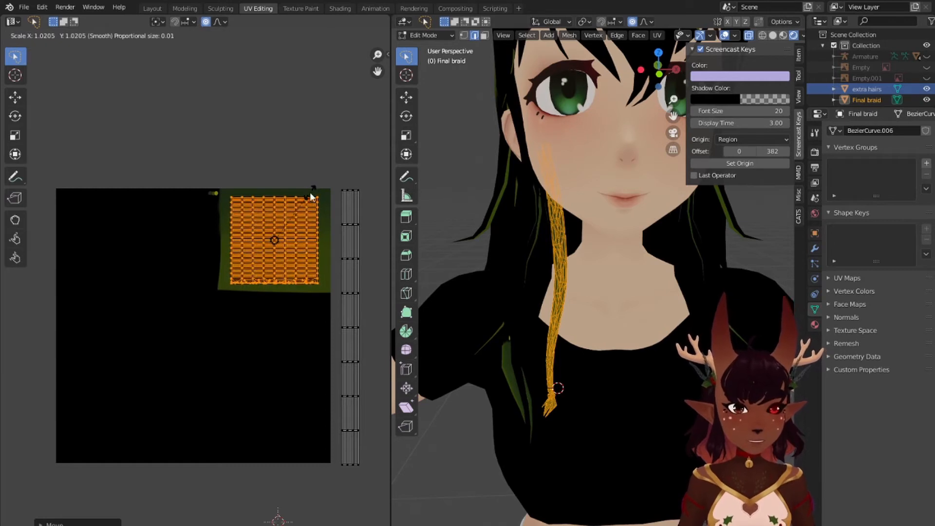
pyautogui.click(310, 193)
pyautogui.press('g')
pyautogui.click(302, 224)
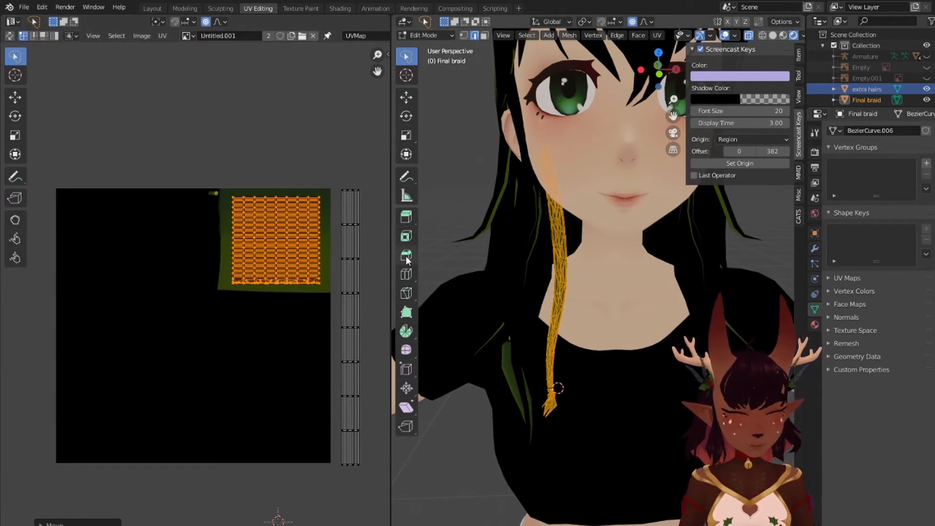
# Step: Lasso-select the band's UV strip, move it beside the left edge of the green gradient and scale it down to about a third
pyautogui.moveTo(368, 177)
pyautogui.mouseDown()
pyautogui.moveTo(339, 184)
pyautogui.moveTo(335, 325)
pyautogui.mouseUp()
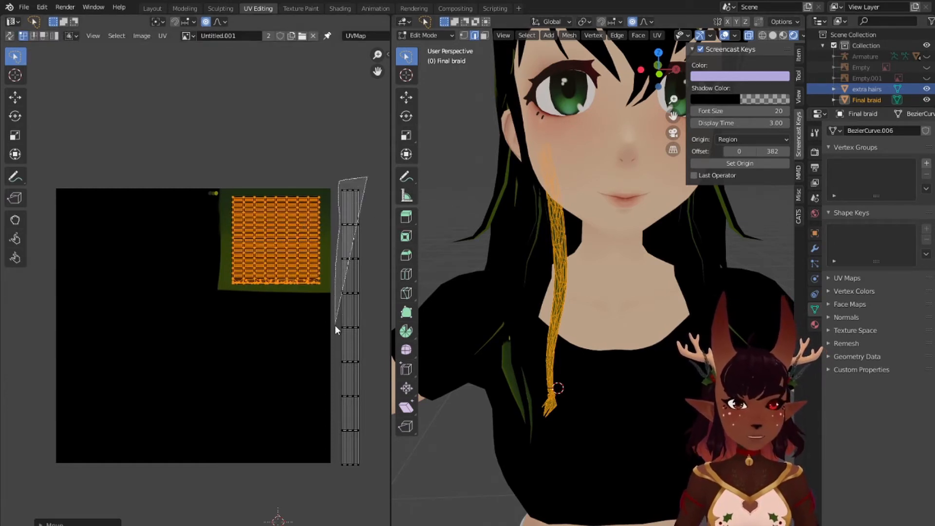
pyautogui.moveTo(333, 421)
pyautogui.mouseDown()
pyautogui.moveTo(377, 490)
pyautogui.moveTo(367, 426)
pyautogui.mouseUp()
pyautogui.press('g')
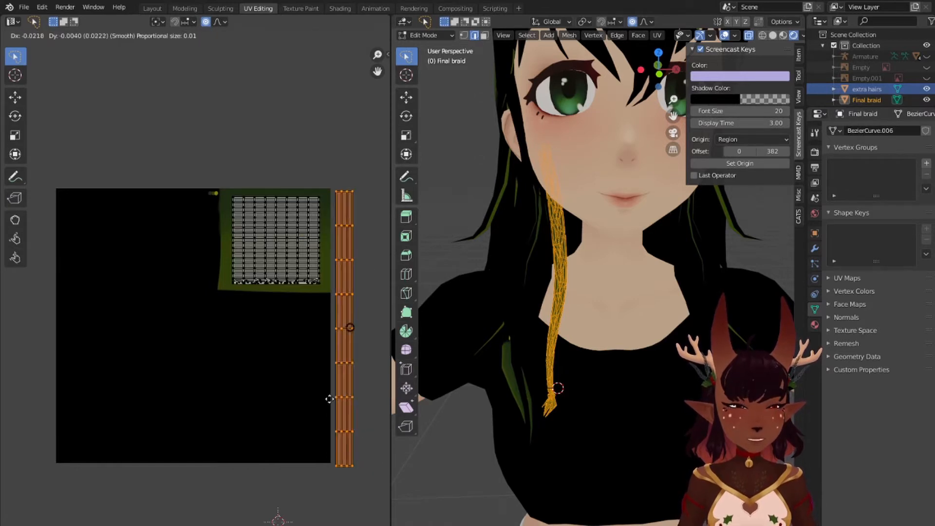
pyautogui.click(217, 298)
pyautogui.press('s')
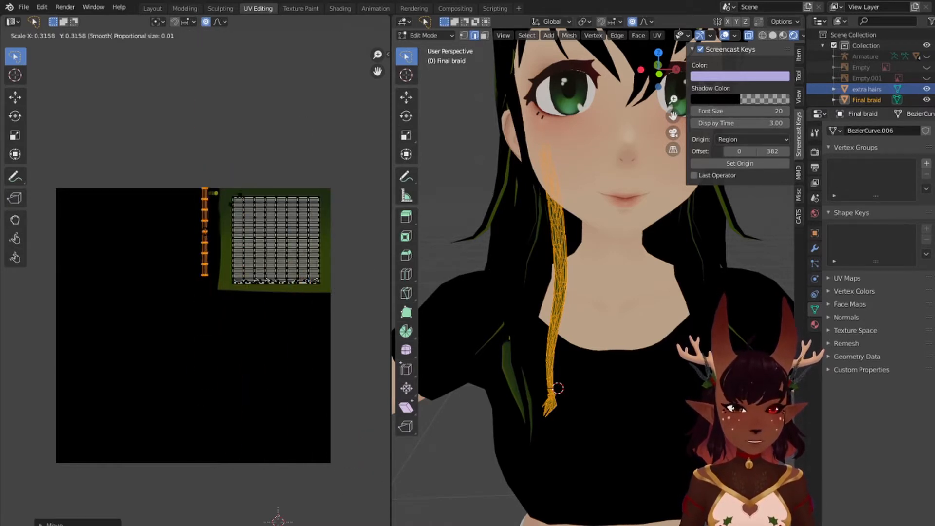
pyautogui.press('Return')
# Step: Shorten the band's UV strip vertically and place it on the black area just left of the colour dots
pyautogui.scroll(7, 248, 188)
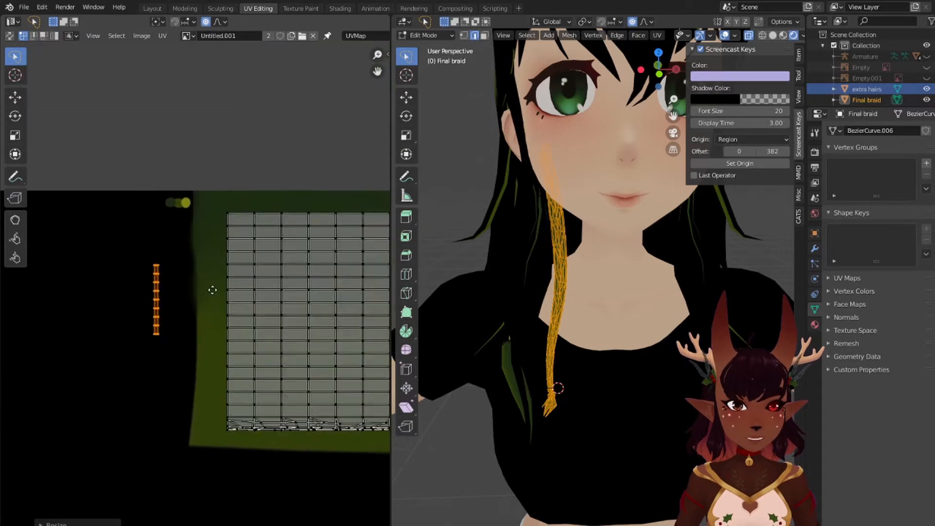
pyautogui.press('g')
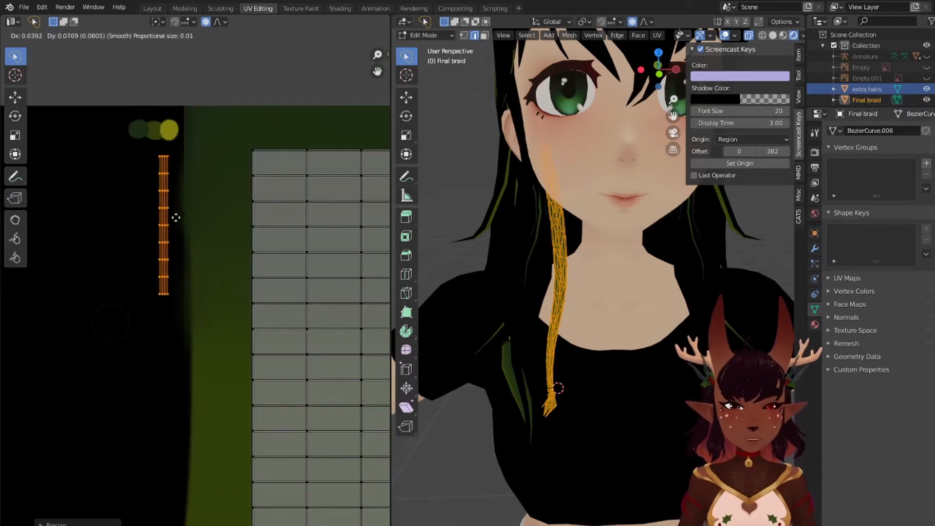
pyautogui.click(126, 177)
pyautogui.press('s')
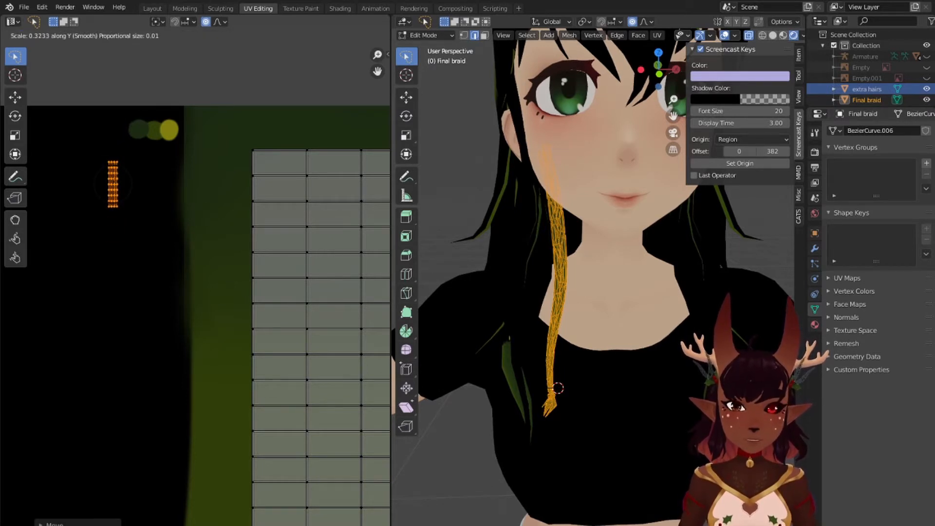
pyautogui.click(114, 254)
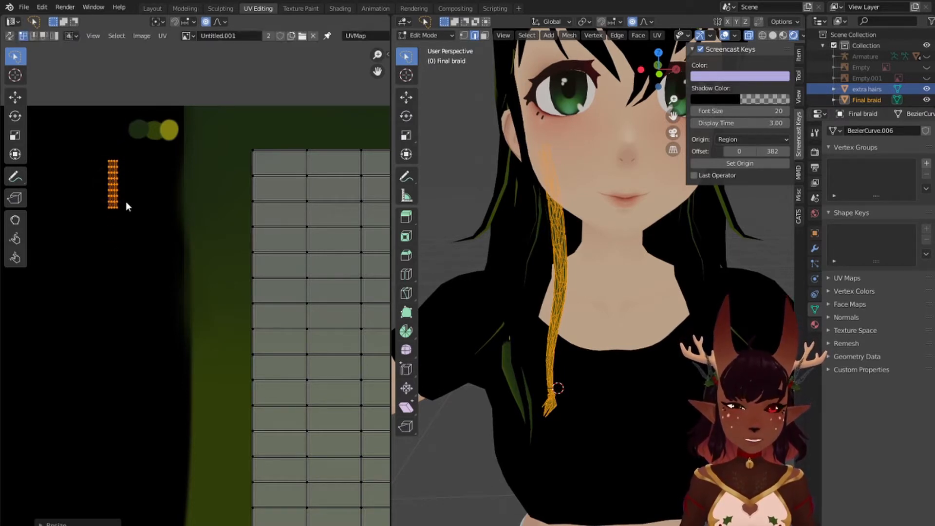
pyautogui.press('g')
pyautogui.click(114, 176)
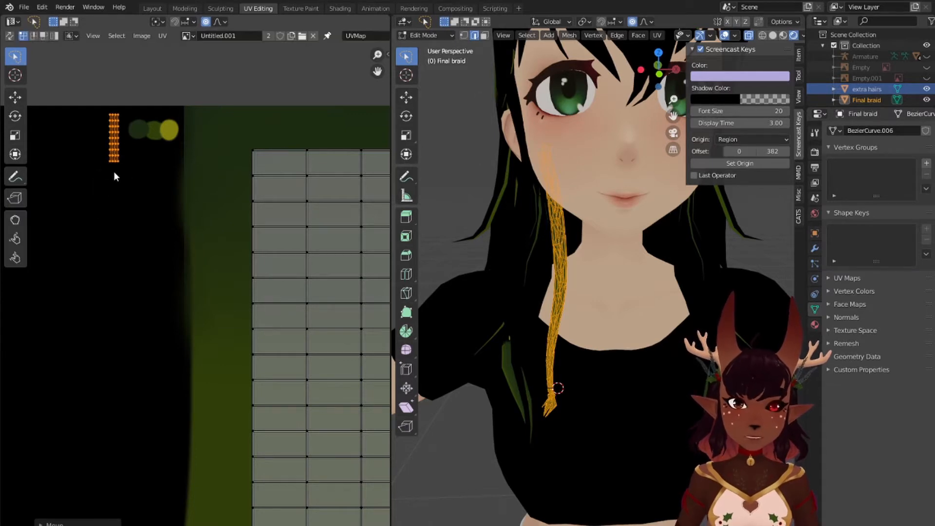
# Step: Check the braid's colours in the Texture Paint workspace, and select the hair thin object in the Layout workspace
pyautogui.scroll(-1, 190, 291)
pyautogui.scroll(-4, 536, 312)
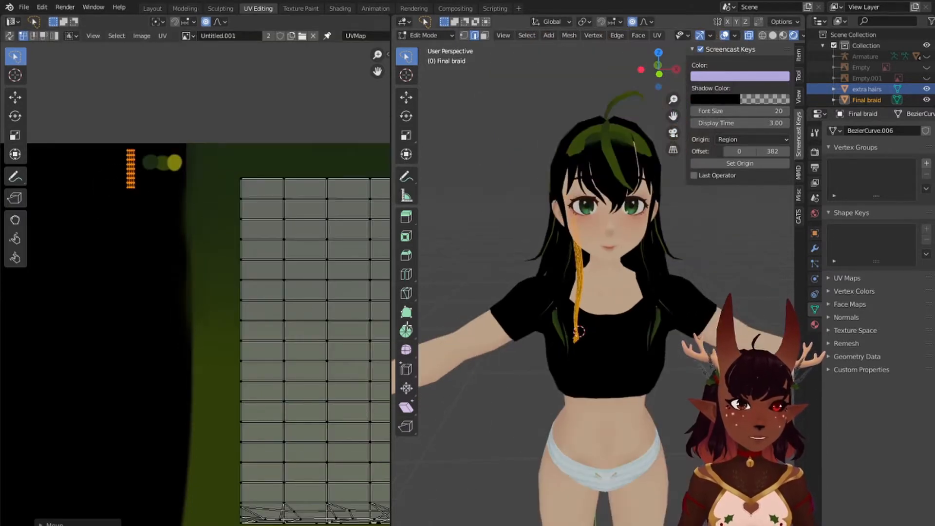
pyautogui.scroll(-2, 197, 286)
pyautogui.click(301, 8)
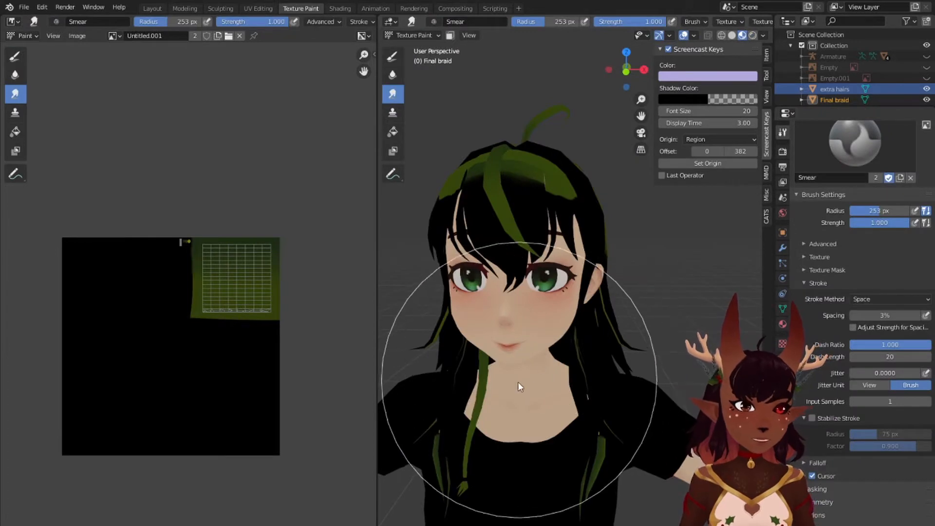
pyautogui.moveTo(518, 381)
pyautogui.mouseDown(button='middle')
pyautogui.moveTo(568, 388)
pyautogui.moveTo(567, 373)
pyautogui.moveTo(526, 350)
pyautogui.moveTo(498, 365)
pyautogui.moveTo(526, 367)
pyautogui.moveTo(488, 368)
pyautogui.moveTo(536, 343)
pyautogui.moveTo(474, 330)
pyautogui.mouseUp(button='middle')
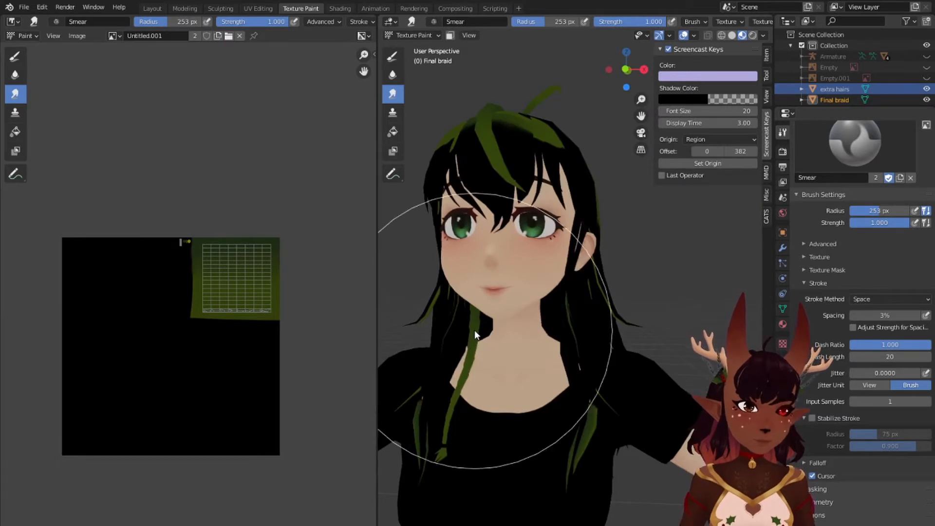
pyautogui.click(151, 8)
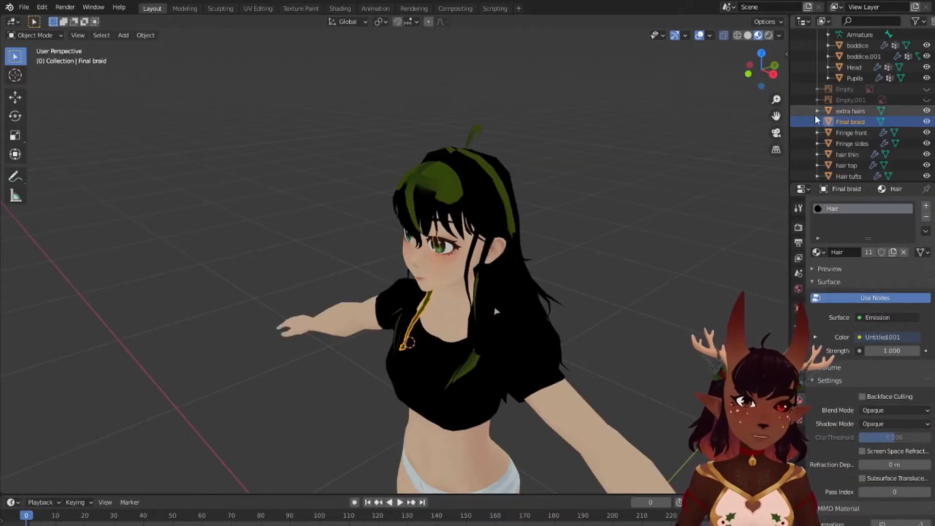
pyautogui.click(848, 134)
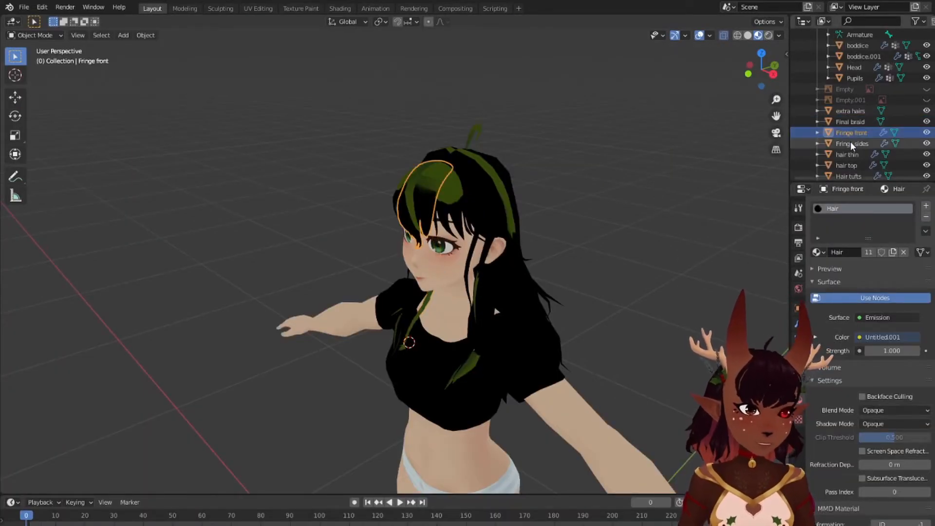
pyautogui.click(851, 144)
pyautogui.click(855, 155)
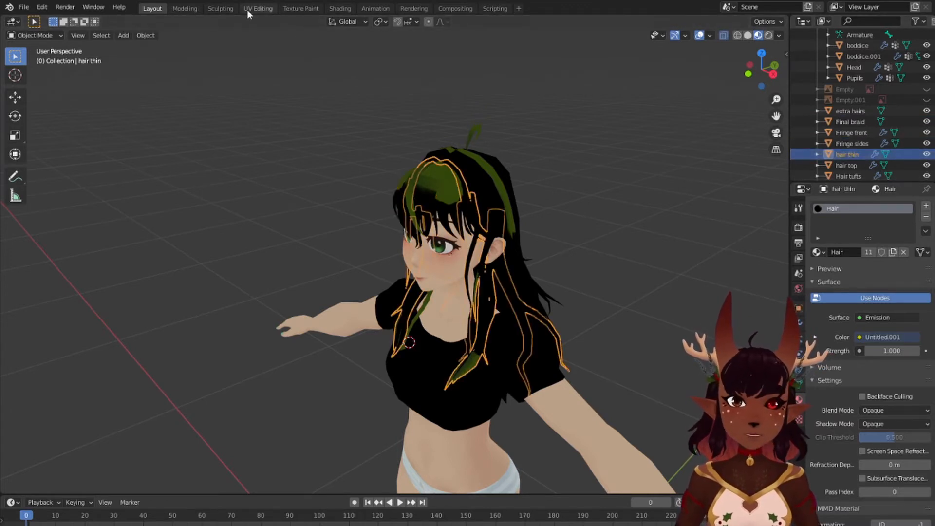
# Step: Show all UVs of hair thin in the UV Editing workspace and scale them down to about a third
pyautogui.click(264, 9)
pyautogui.press('a')
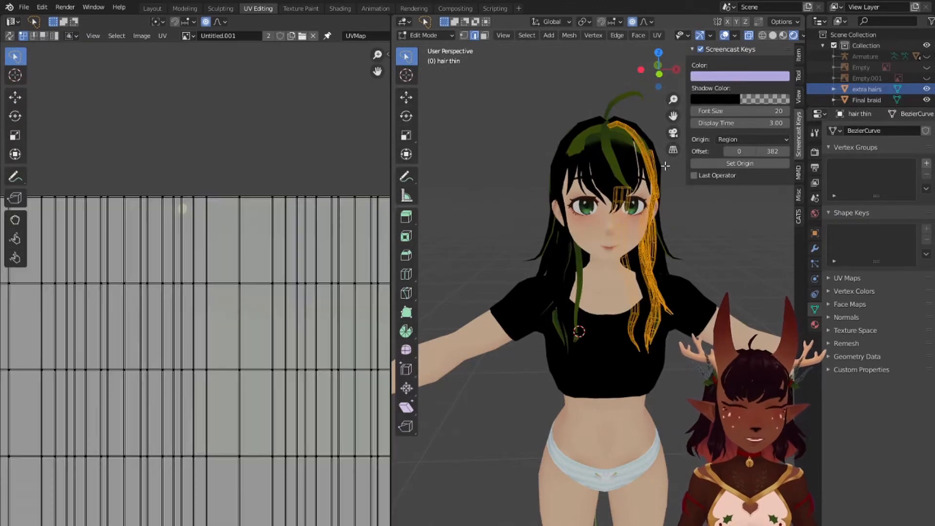
pyautogui.scroll(-2, 533, 187)
pyautogui.scroll(-7, 266, 242)
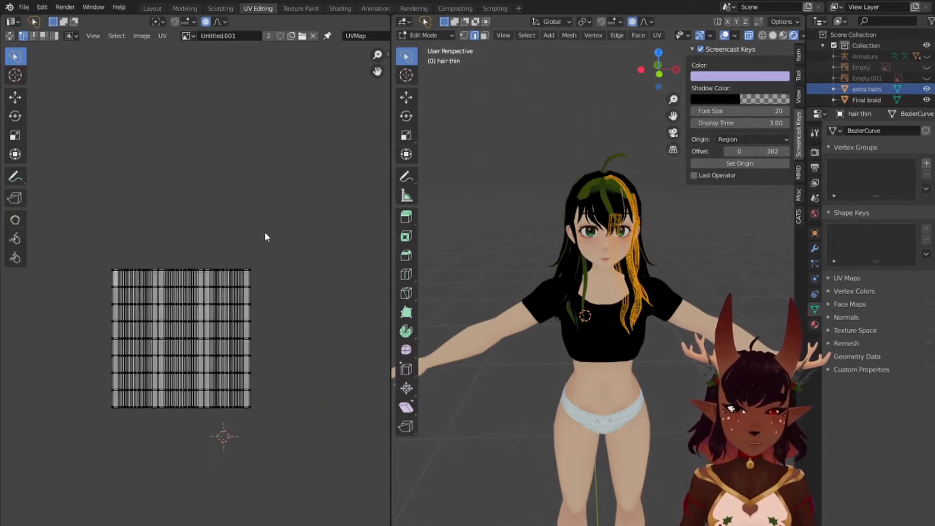
pyautogui.press('a')
pyautogui.press('s')
pyautogui.click(213, 286)
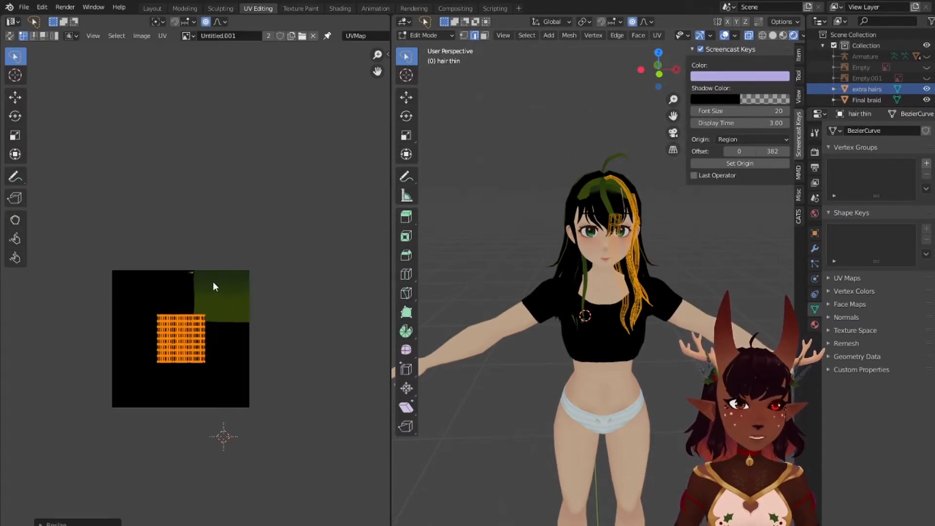
# Step: Move the hair thin UV grid so its upper part overlaps the lower half of the green gradient
pyautogui.scroll(5, 213, 286)
pyautogui.moveTo(256, 318); pyautogui.dragTo(193, 264, button='middle')
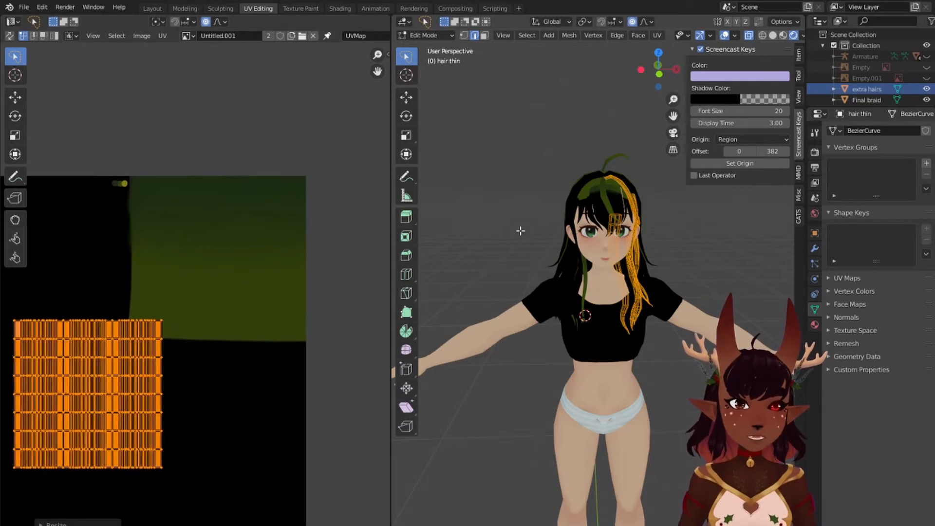
pyautogui.press('g')
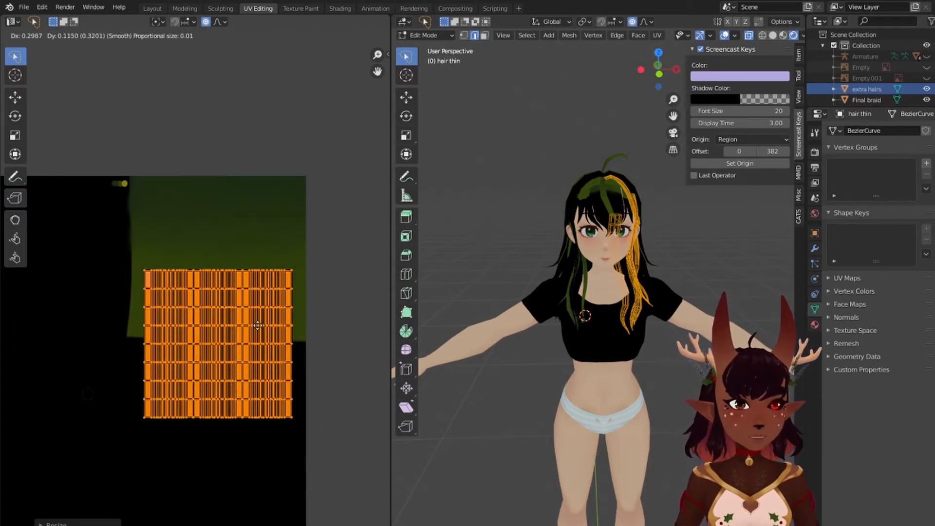
pyautogui.click(258, 338)
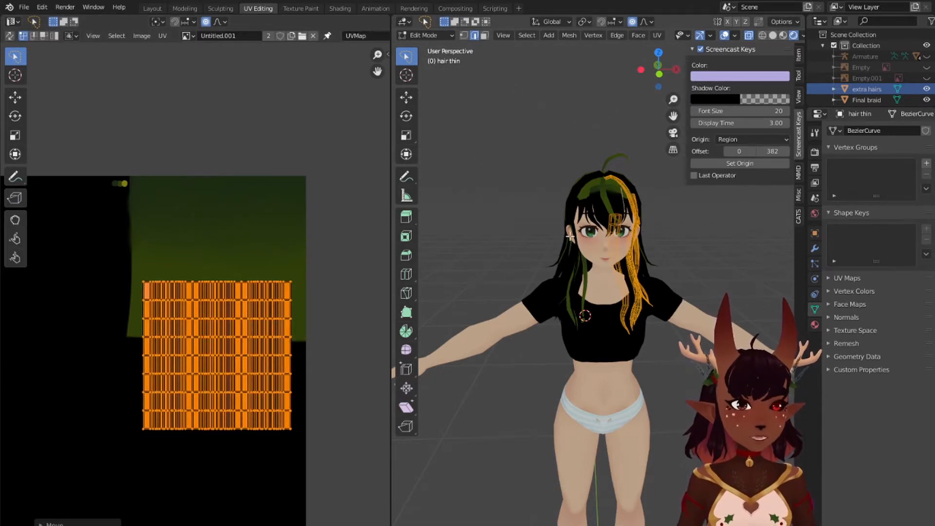
# Step: Rotate the hair thin UV grid 90° and move it up to cover the green gradient
pyautogui.scroll(3, 651, 268)
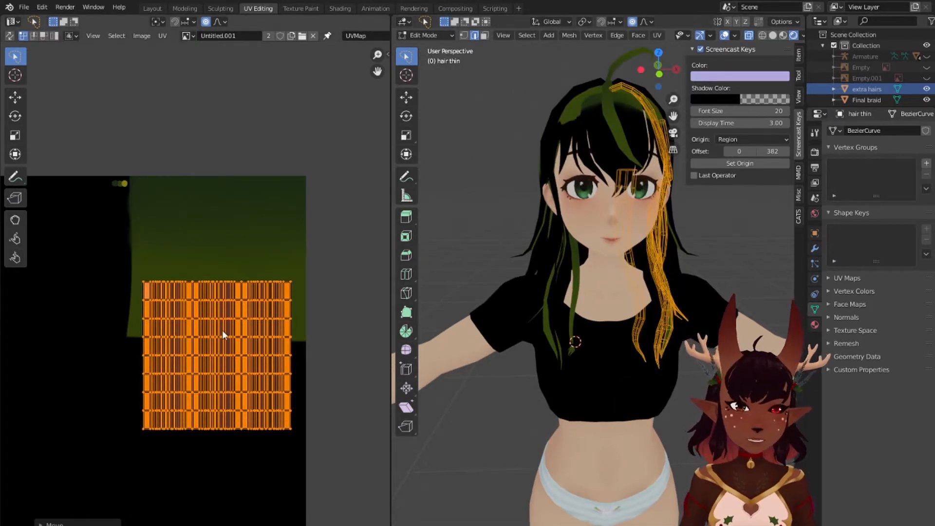
pyautogui.write('r90')
pyautogui.press('Return')
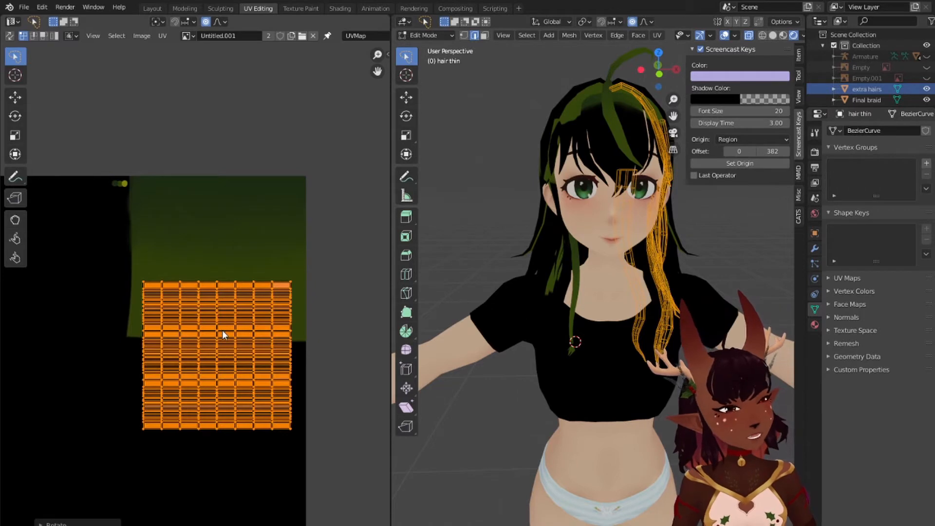
pyautogui.press('g')
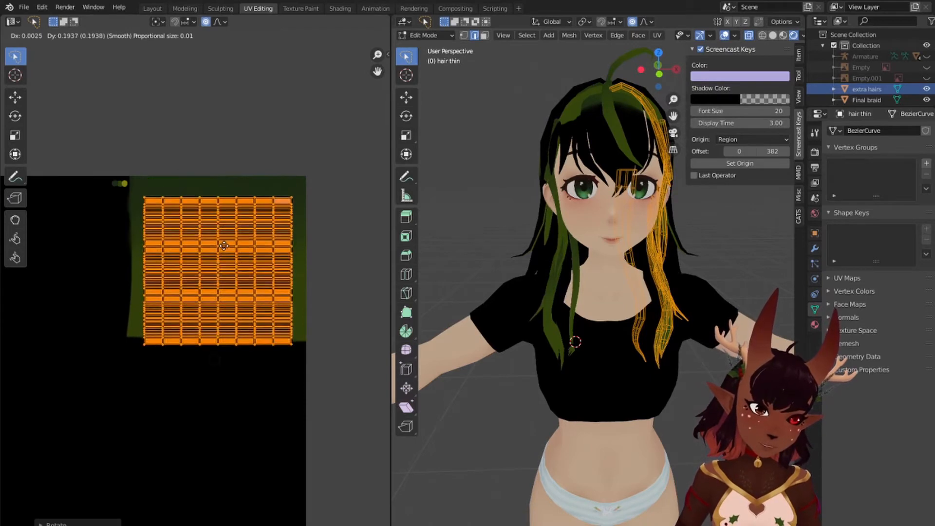
pyautogui.click(225, 234)
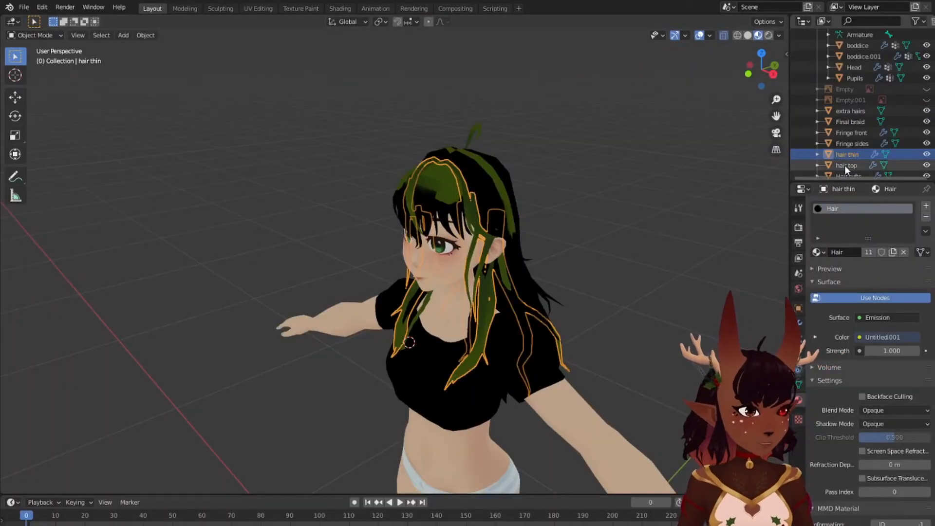
# Step: Select hair top in the Layout workspace, open its UVs for editing, and shrink and rotate the whole grid a quarter turn
pyautogui.click(844, 165)
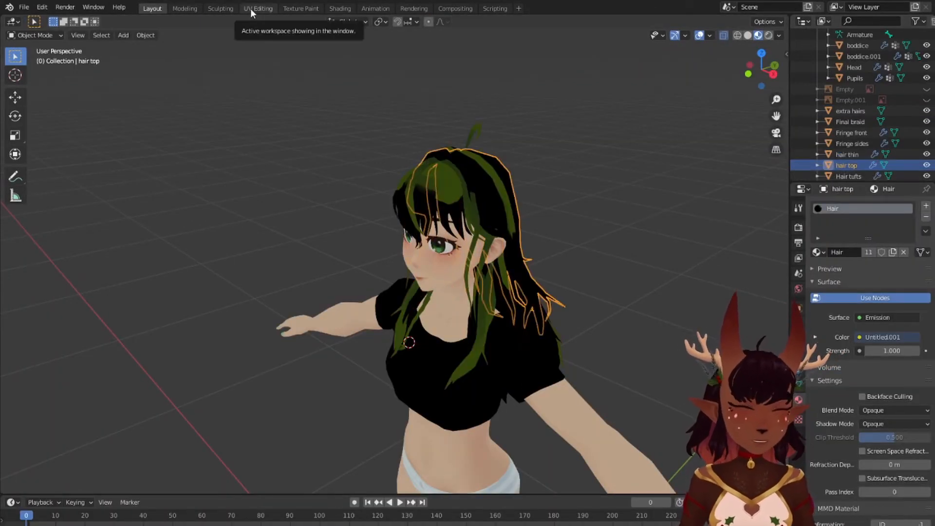
pyautogui.click(250, 8)
pyautogui.press('a')
pyautogui.press('s')
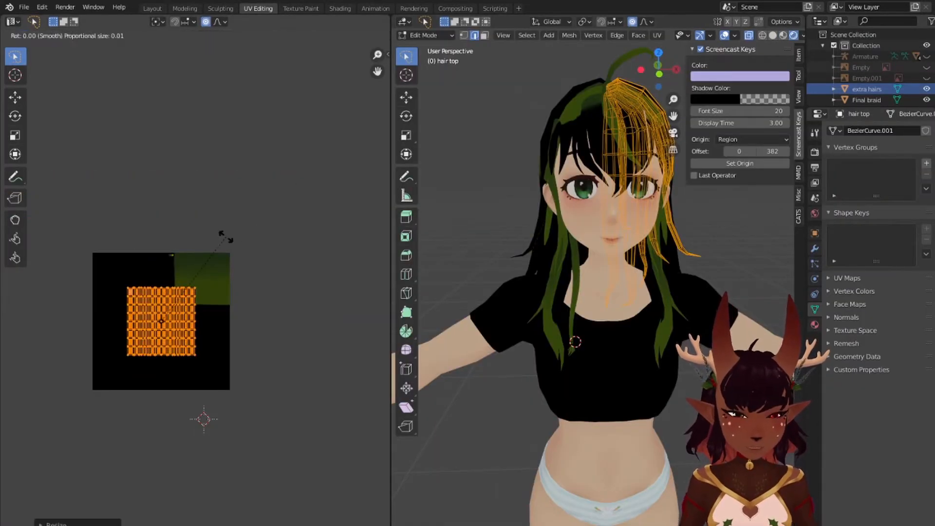
pyautogui.click(229, 251)
# Step: Move the hair top UV grid onto the green gradient and adjust its size and position to fit within it
pyautogui.press('g')
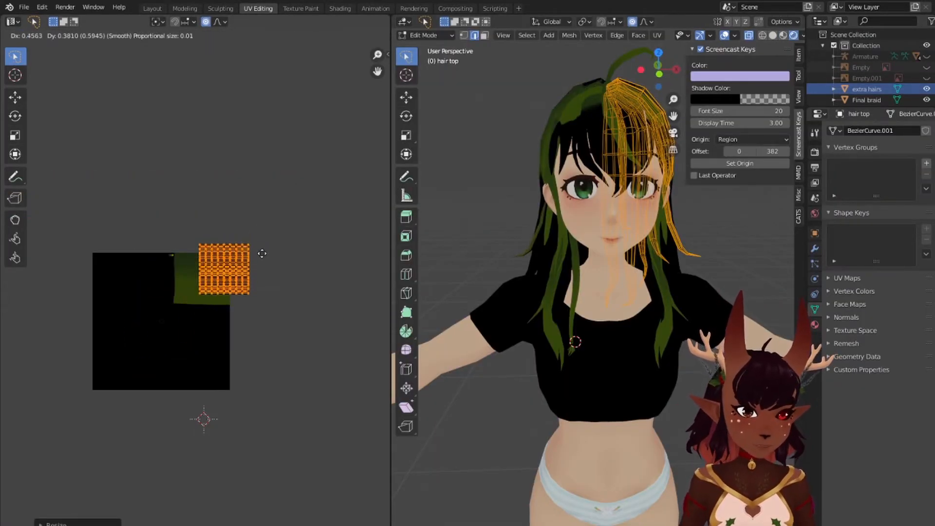
pyautogui.click(247, 266)
pyautogui.moveTo(575, 203); pyautogui.dragTo(766, 263, button='middle')
pyautogui.scroll(3, 211, 277)
pyautogui.moveTo(211, 276); pyautogui.dragTo(229, 222, button='middle')
pyautogui.scroll(4, 212, 298)
pyautogui.press('s')
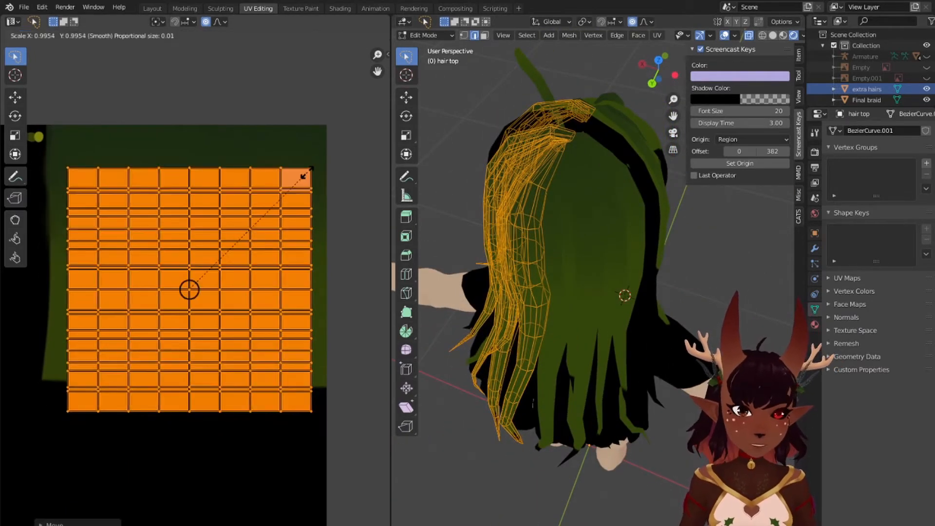
pyautogui.click(267, 261)
pyautogui.press('g')
pyautogui.click(266, 226)
pyautogui.scroll(-5, 664, 288)
pyautogui.moveTo(664, 288); pyautogui.dragTo(672, 215, button='middle')
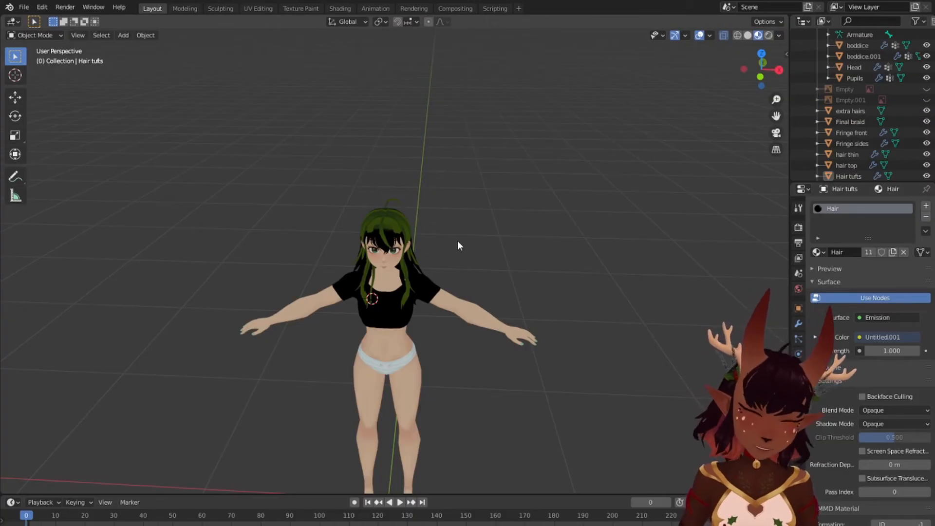
# Step: Select Fringe front in the Layout workspace and display all its UVs over the hair texture in the UV Editing workspace
pyautogui.scroll(-3, 372, 195)
pyautogui.scroll(5, 382, 183)
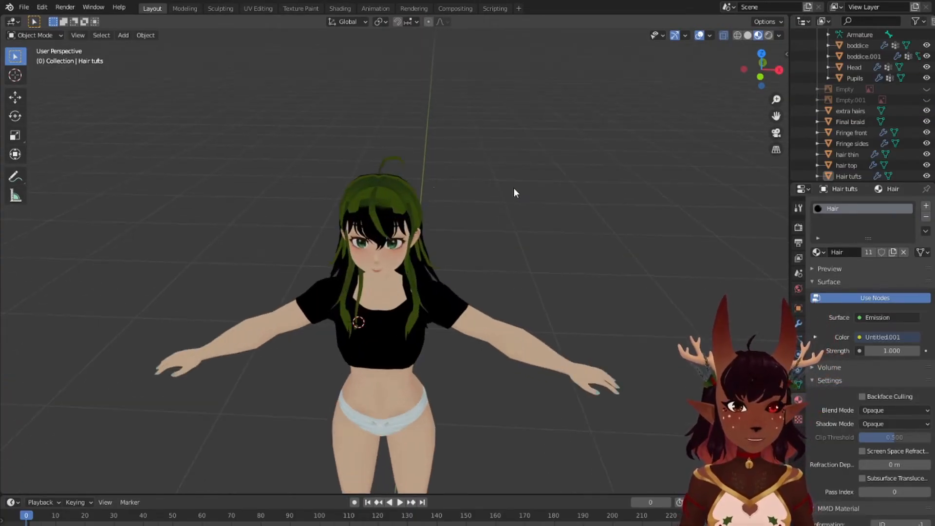
pyautogui.moveTo(513, 190); pyautogui.dragTo(380, 189, button='middle')
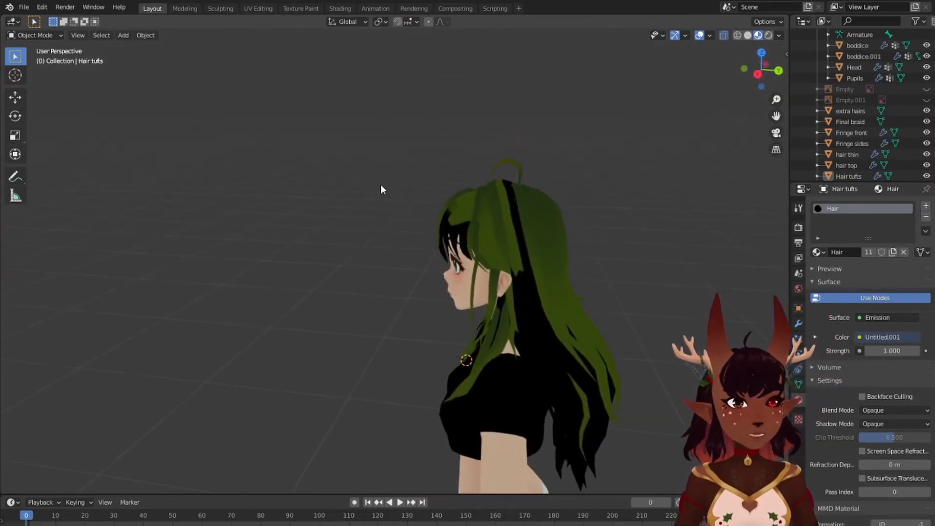
pyautogui.moveTo(526, 211); pyautogui.dragTo(487, 249, button='middle')
pyautogui.click(461, 186)
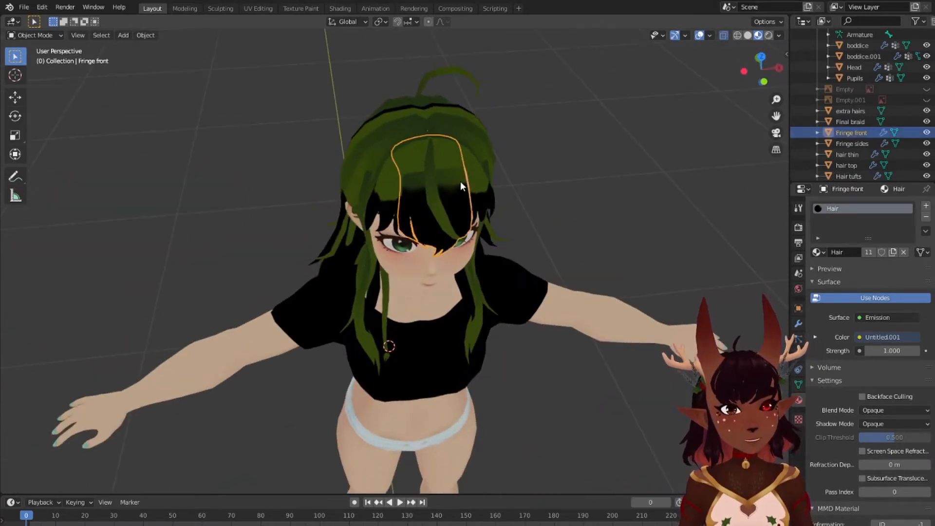
pyautogui.scroll(-3, 460, 181)
pyautogui.click(258, 9)
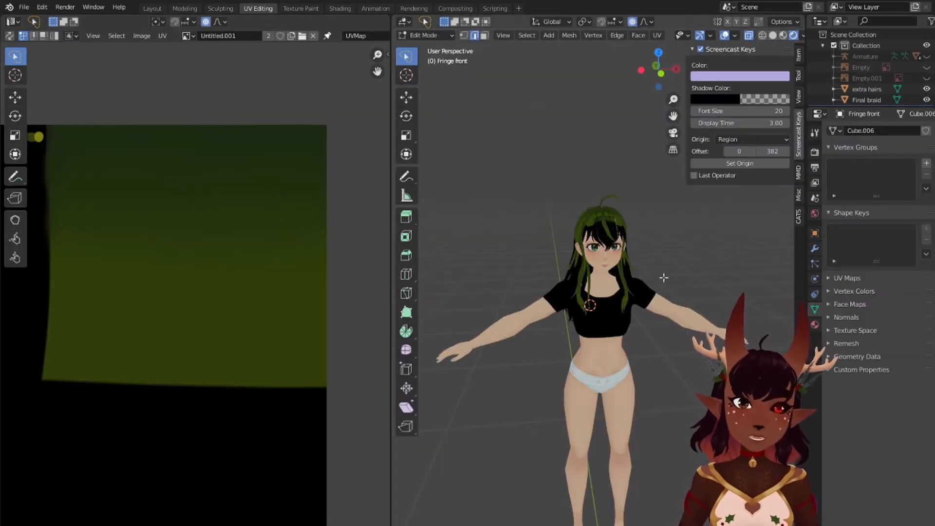
pyautogui.press('a')
pyautogui.scroll(-4, 193, 288)
pyautogui.moveTo(179, 264); pyautogui.dragTo(230, 249, button='middle')
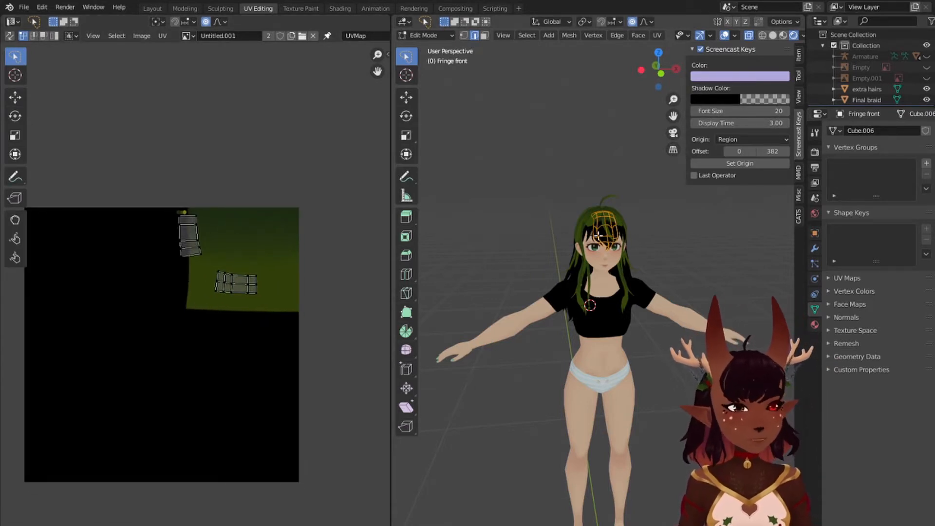
pyautogui.scroll(5, 624, 264)
pyautogui.keyDown('shift'); pyautogui.moveTo(627, 215); pyautogui.dragTo(575, 380, button='middle'); pyautogui.keyUp('shift')
# Step: Turn on the Screencast Keys display in the Layout workspace and apply Fringe front's Subdivision modifier
pyautogui.click(162, 7)
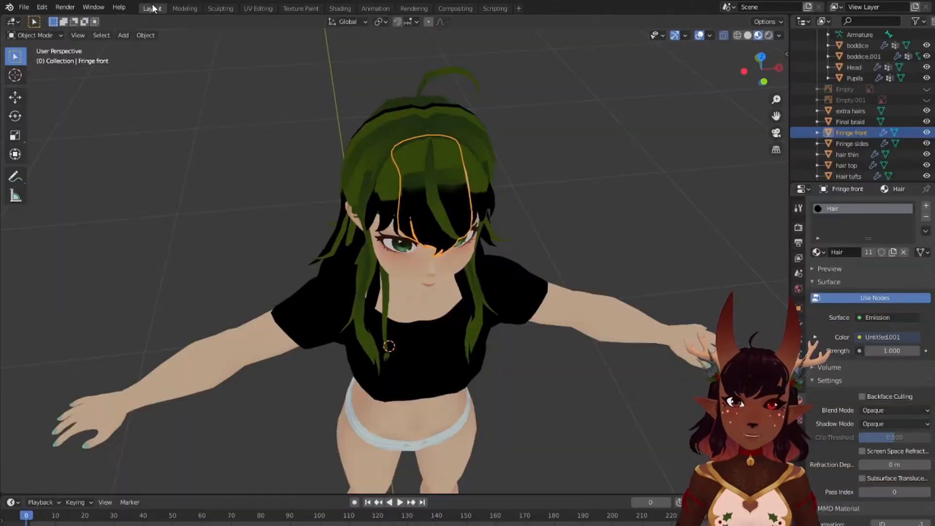
pyautogui.click(798, 324)
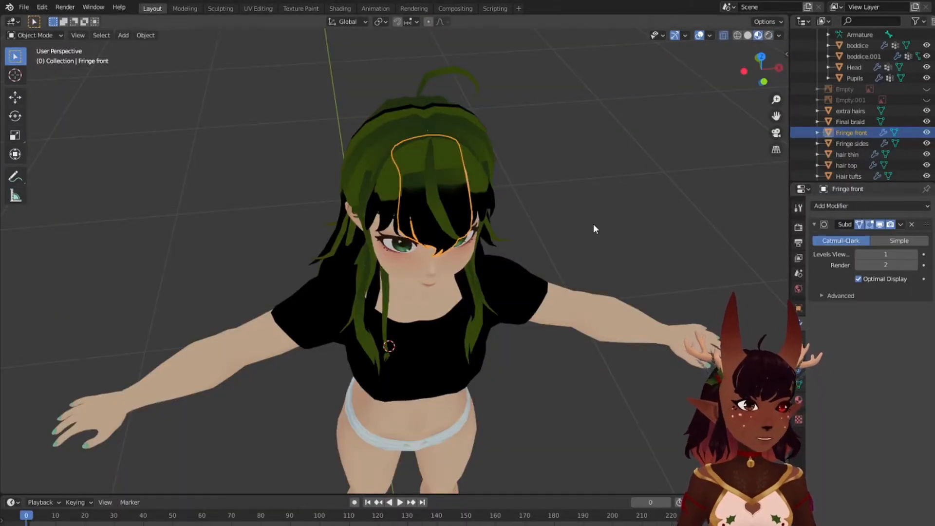
pyautogui.moveTo(592, 226); pyautogui.dragTo(618, 224, button='middle')
pyautogui.click(618, 220)
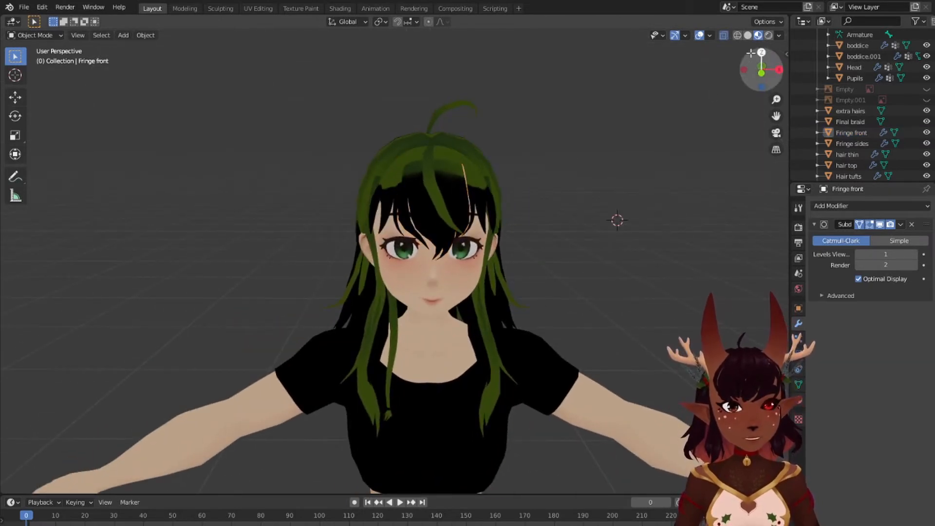
pyautogui.click(787, 54)
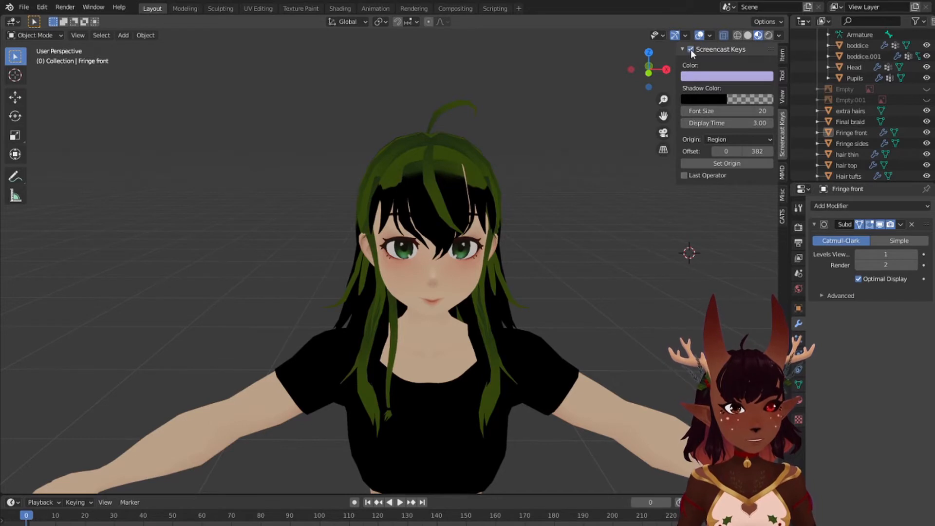
pyautogui.click(737, 263)
pyautogui.rightClick(736, 263)
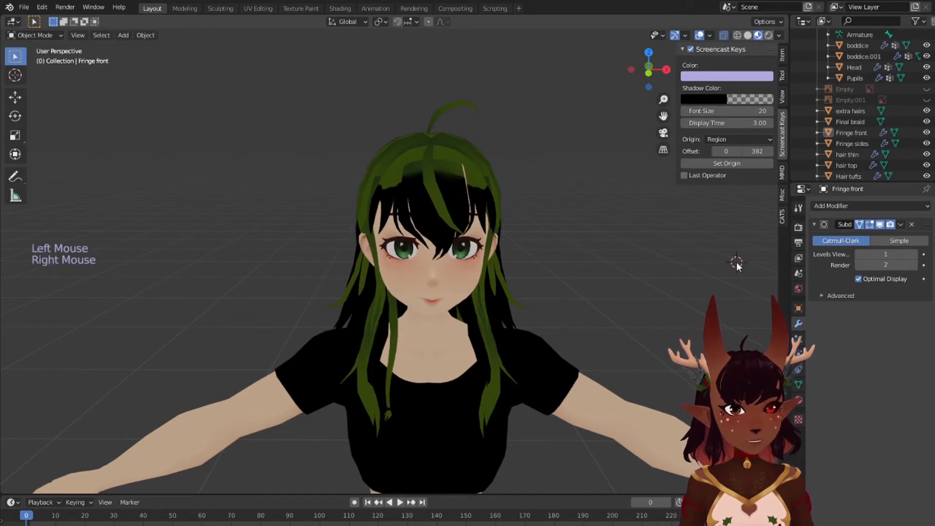
pyautogui.click(900, 223)
pyautogui.click(875, 238)
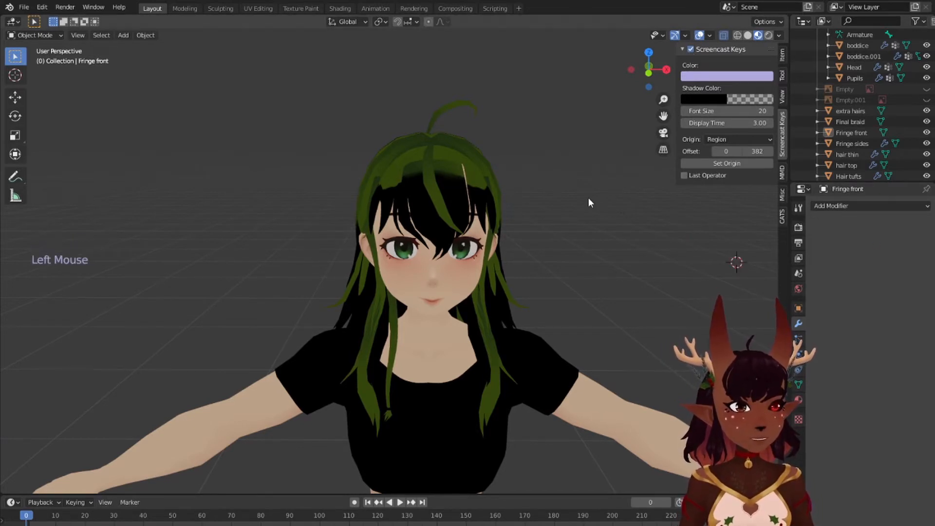
# Step: Select Fringe sides and apply its Subdivision modifier, keeping the Mirror modifier
pyautogui.moveTo(588, 197); pyautogui.dragTo(650, 245, button='middle')
pyautogui.rightClick(489, 196)
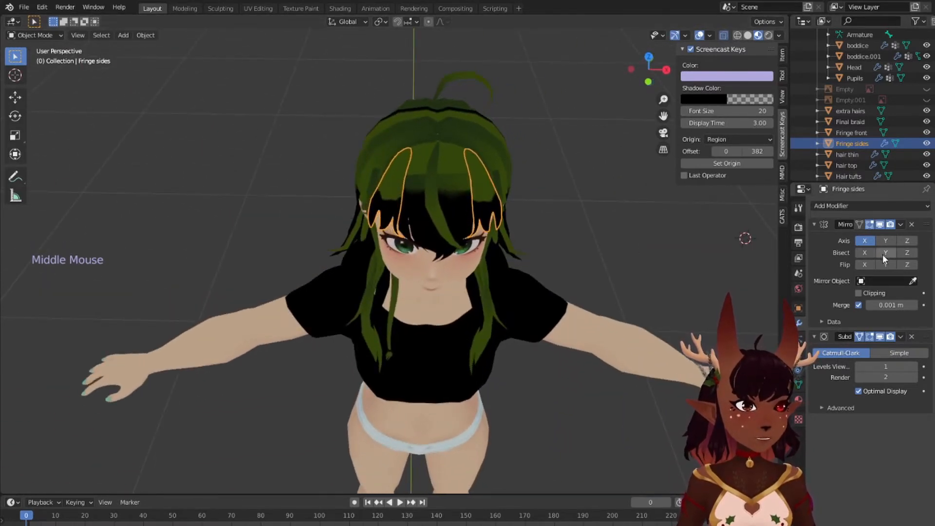
pyautogui.click(901, 337)
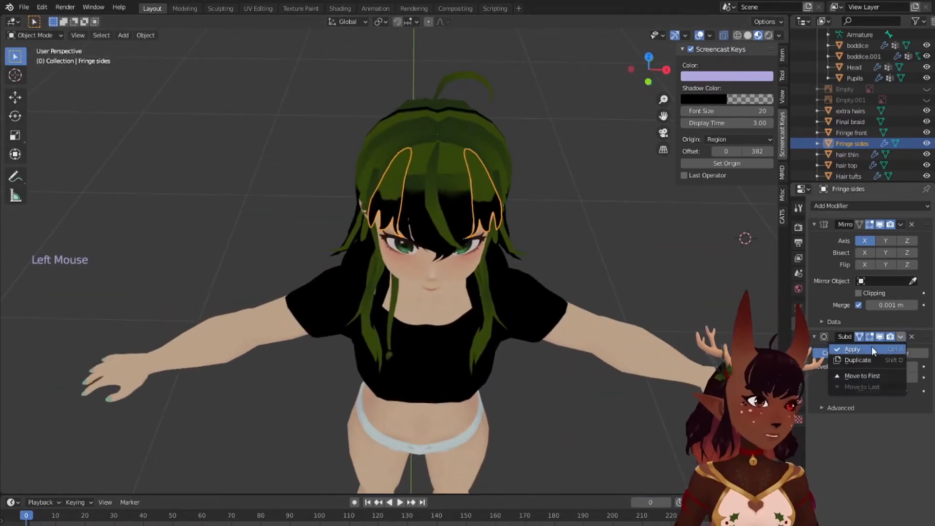
pyautogui.click(869, 349)
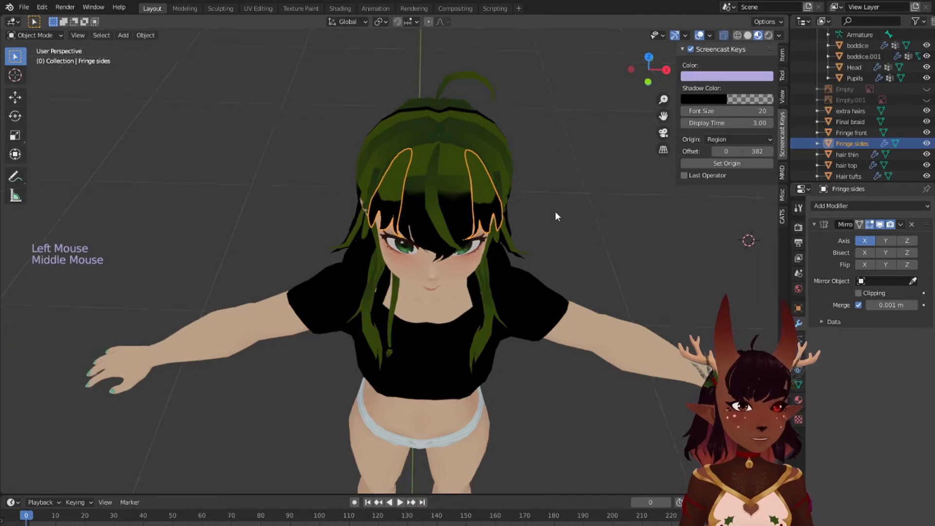
# Step: Select Fringe front again and unwrap its mesh in the UV Editing workspace
pyautogui.moveTo(555, 211); pyautogui.dragTo(443, 193, button='middle')
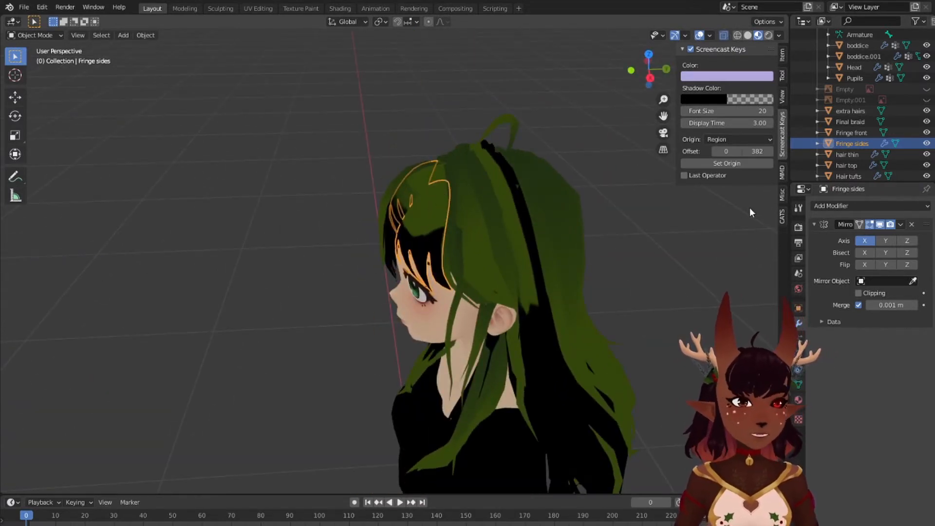
pyautogui.moveTo(747, 206); pyautogui.dragTo(673, 224, button='middle')
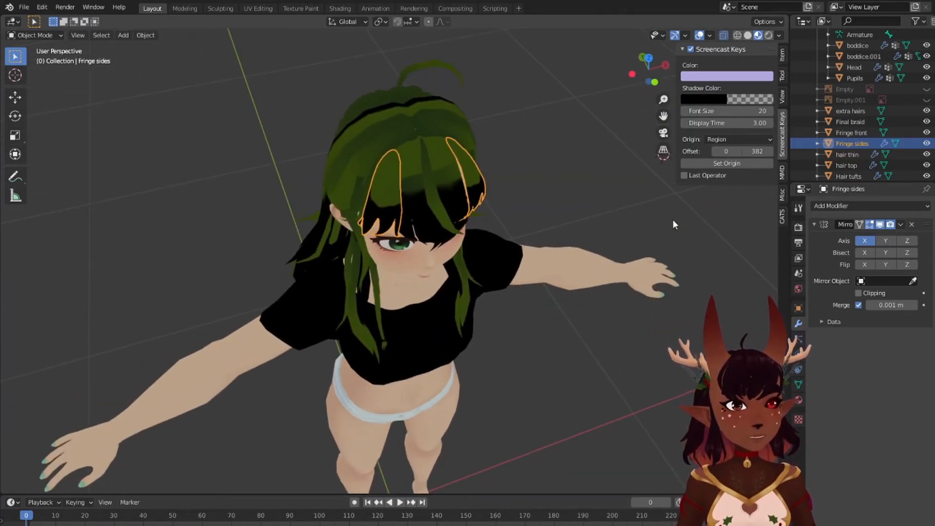
pyautogui.moveTo(670, 221); pyautogui.dragTo(809, 175, button='middle')
pyautogui.moveTo(808, 175); pyautogui.dragTo(849, 136, button='middle')
pyautogui.click(850, 132)
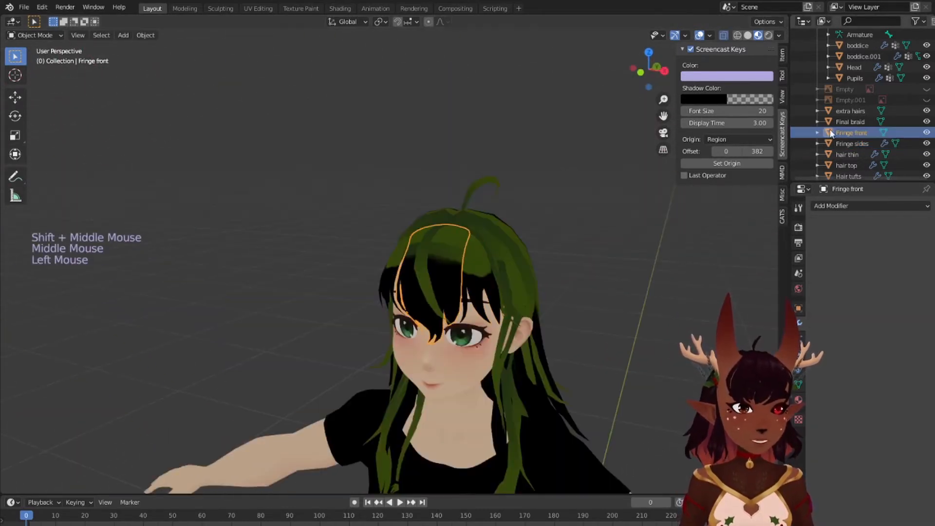
pyautogui.click(258, 8)
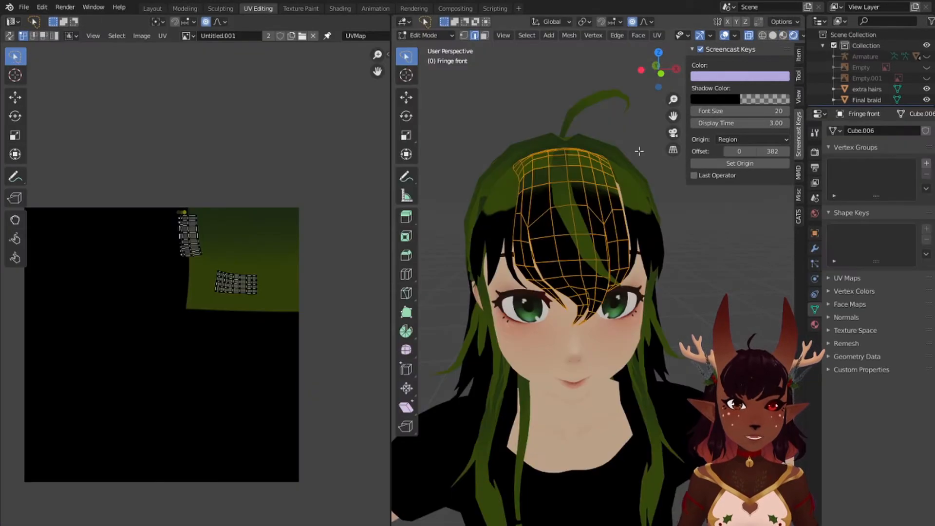
pyautogui.press('u')
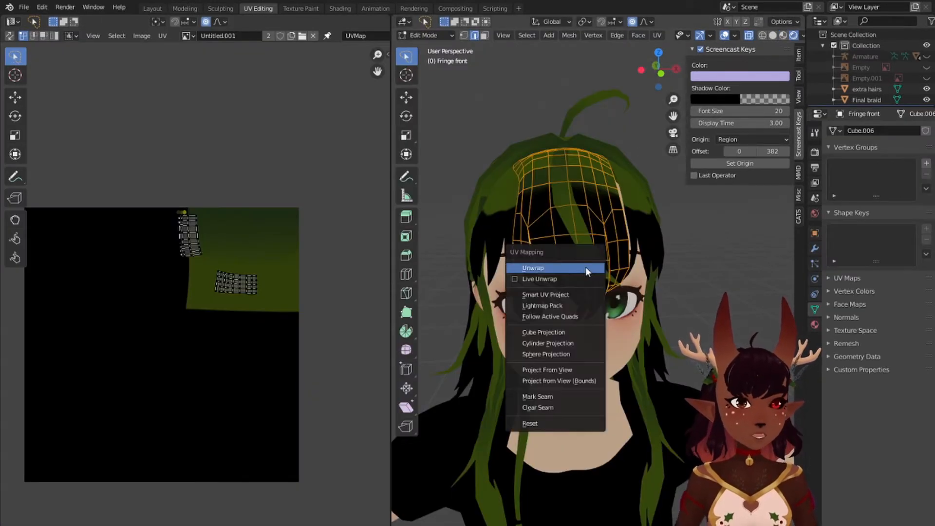
pyautogui.click(587, 271)
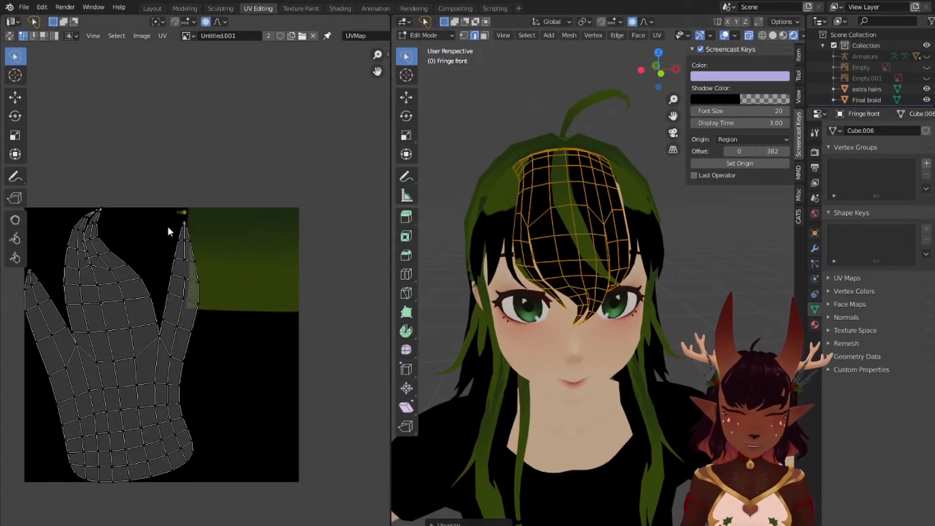
# Step: Scale all Fringe front UVs down to about 0.18 and move them just below the green gradient
pyautogui.press('a')
pyautogui.press('s')
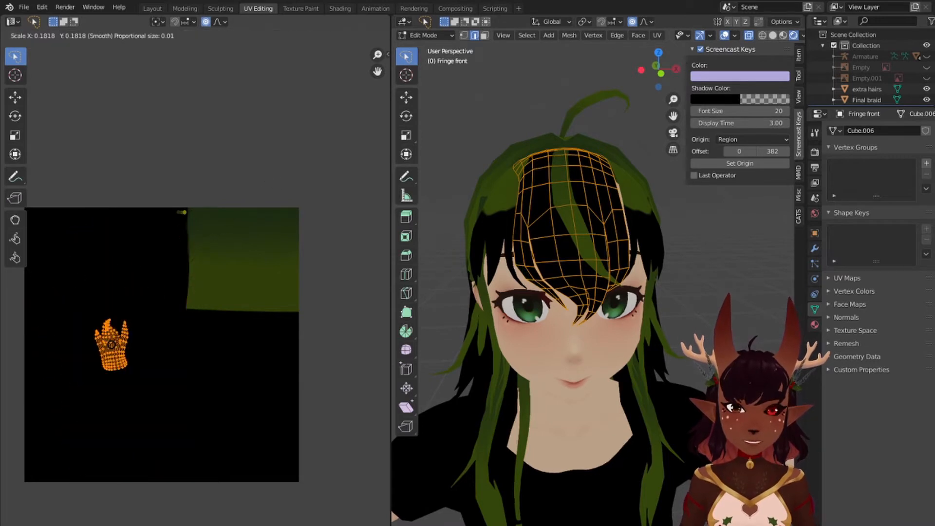
pyautogui.click(129, 319)
pyautogui.scroll(2, 115, 342)
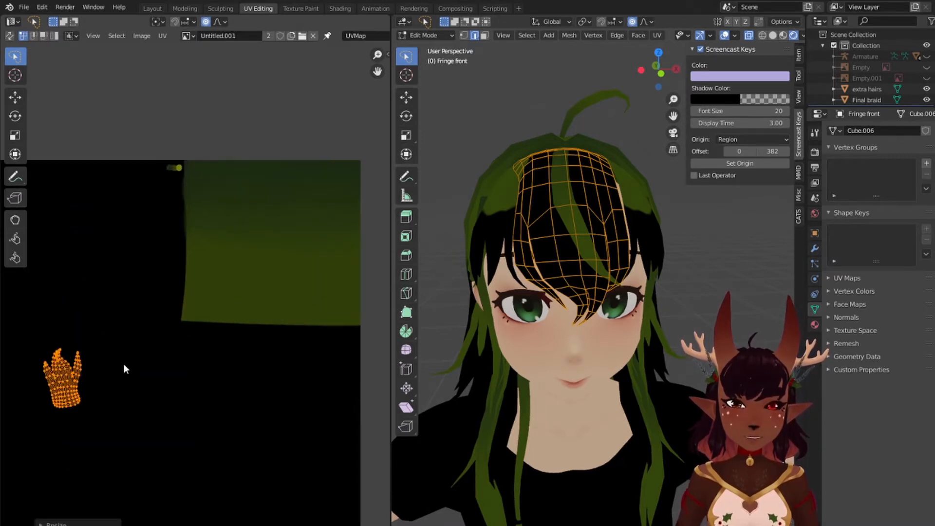
pyautogui.scroll(-3, 146, 360)
pyautogui.scroll(3, 110, 360)
pyautogui.press('g')
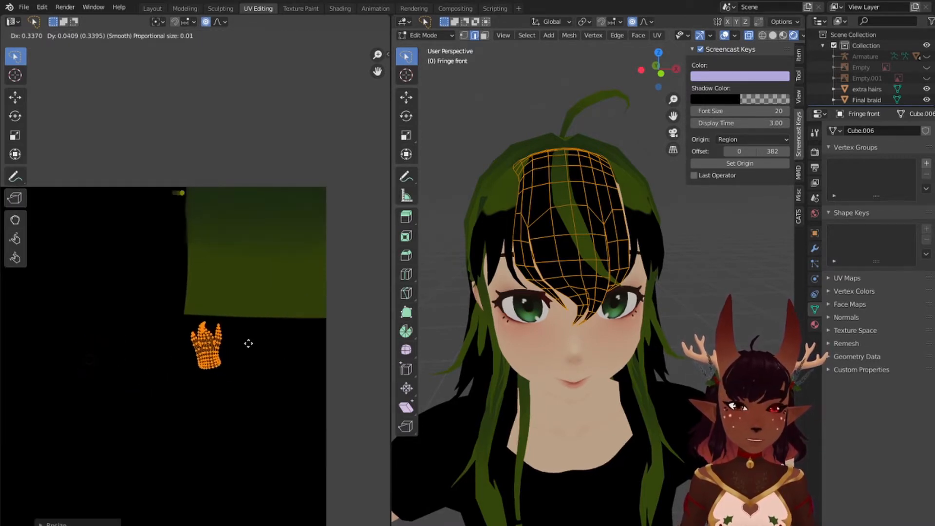
pyautogui.click(243, 341)
# Step: Rotate the Fringe front UVs about half a turn so the strand tips point down, and shift them slightly sideways
pyautogui.press('r')
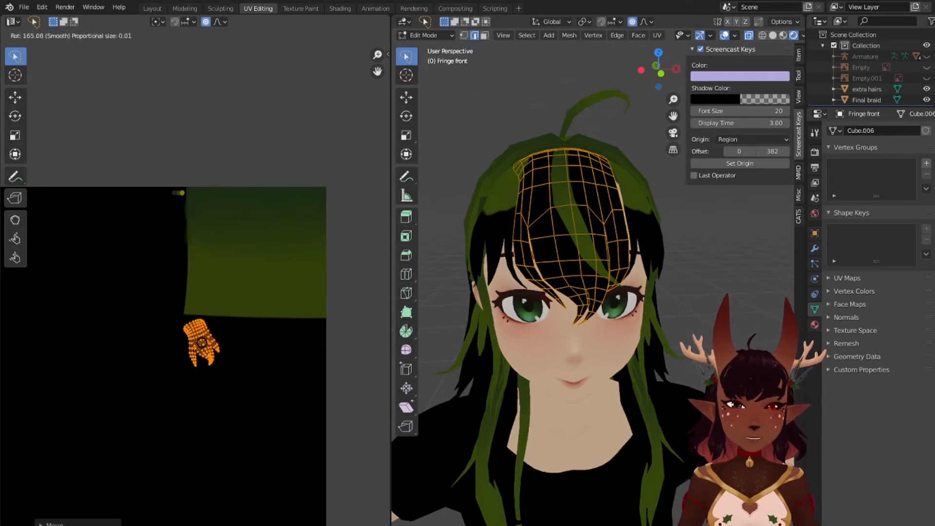
pyautogui.click(198, 372)
pyautogui.scroll(7, 197, 373)
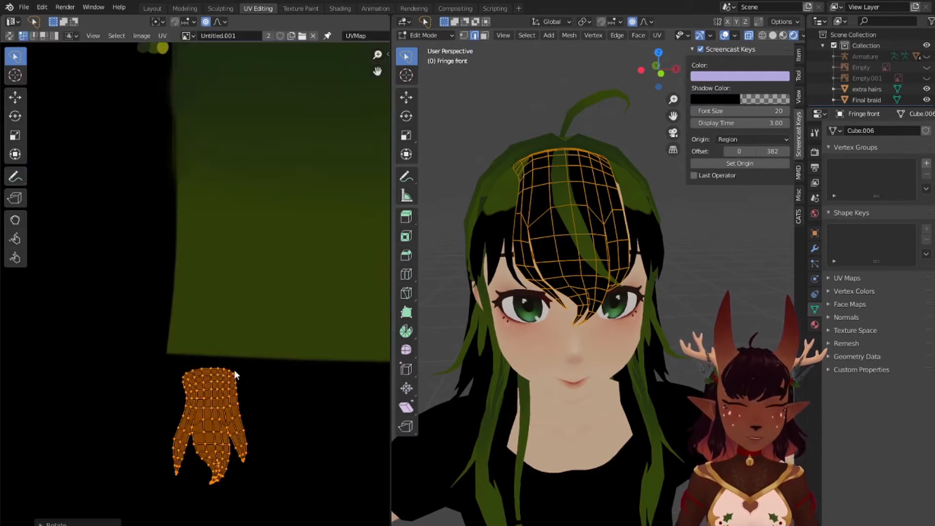
pyautogui.moveTo(233, 300); pyautogui.dragTo(253, 310, button='middle')
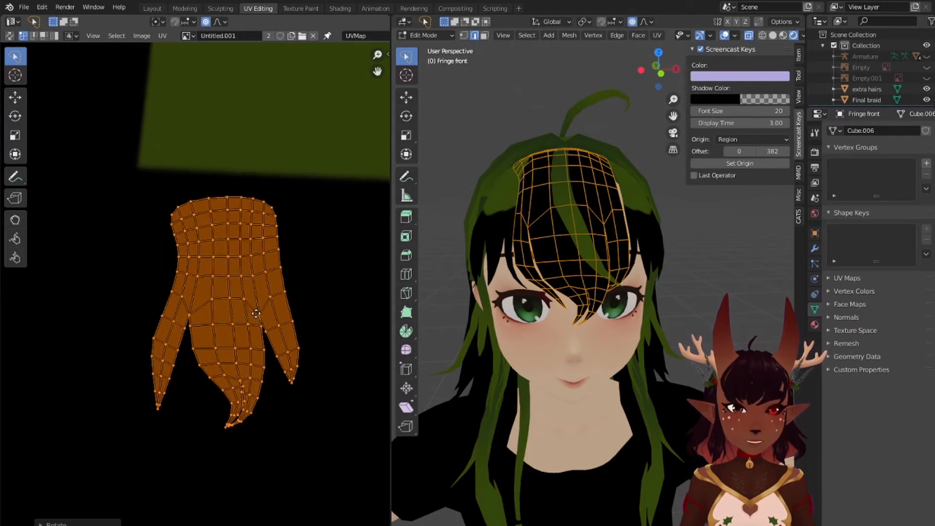
pyautogui.press('g')
pyautogui.click(207, 287)
# Step: Turn off proportional editing for the UVs and select the vertices of the left of the two overlapping tips on Fringe front's middle strand
pyautogui.scroll(4, 209, 311)
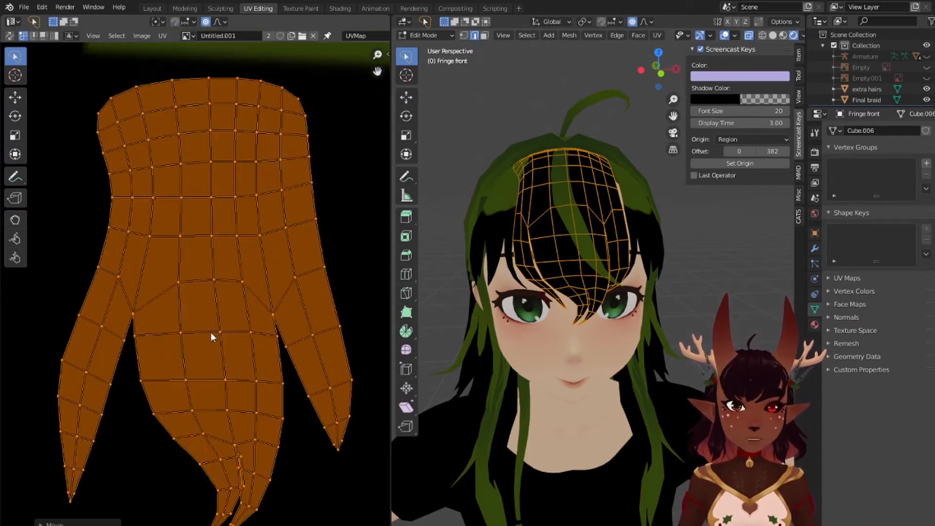
pyautogui.moveTo(266, 390); pyautogui.dragTo(267, 253, button='middle')
pyautogui.click(207, 23)
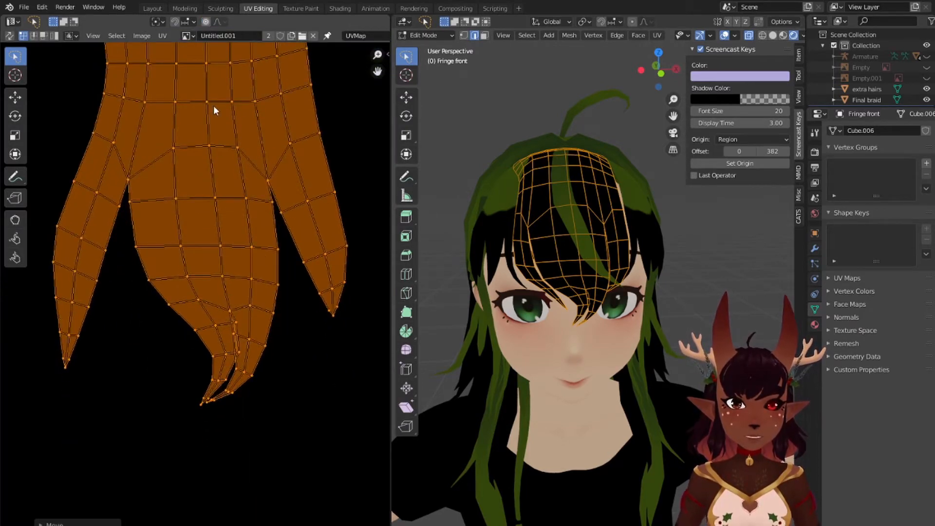
pyautogui.scroll(1, 219, 280)
pyautogui.moveTo(236, 373); pyautogui.dragTo(269, 308, button='middle')
pyautogui.scroll(1, 271, 311)
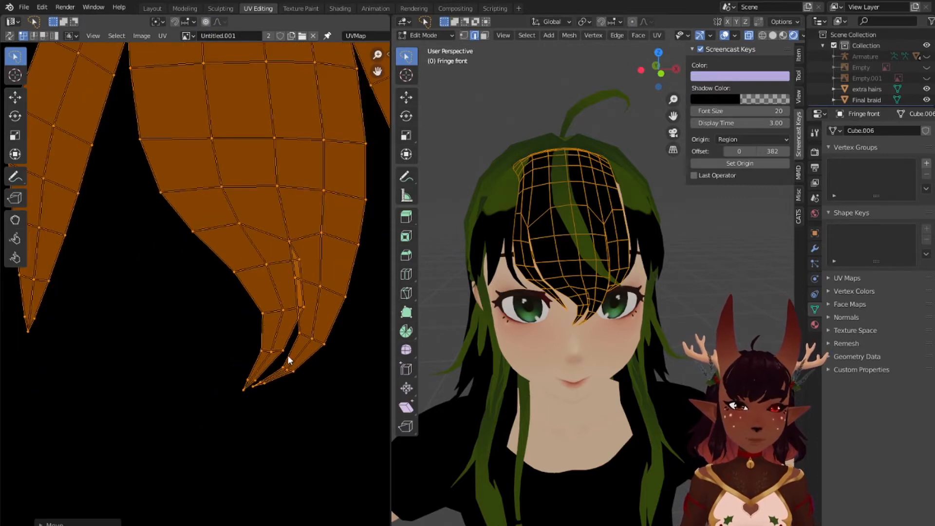
pyautogui.moveTo(288, 356); pyautogui.dragTo(257, 360, button='middle')
pyautogui.click(216, 392)
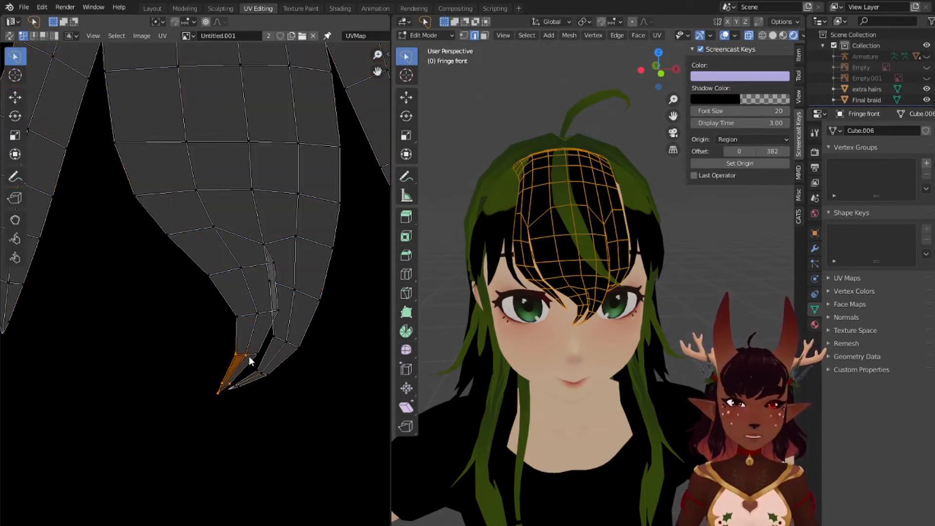
pyautogui.keyDown('shift'); pyautogui.click(262, 314); pyautogui.keyUp('shift')
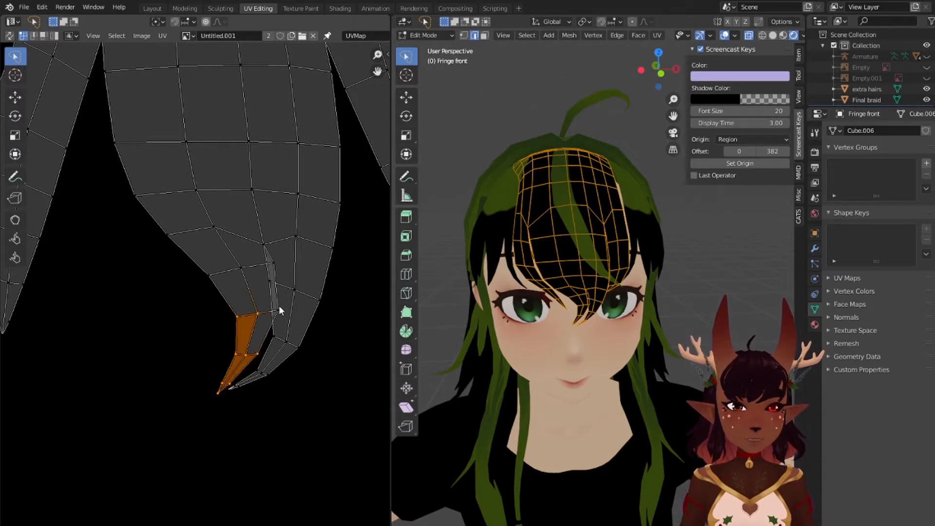
pyautogui.keyDown('shift'); pyautogui.click(278, 310); pyautogui.keyUp('shift')
pyautogui.keyDown('shift'); pyautogui.click(242, 267); pyautogui.keyUp('shift')
pyautogui.keyDown('shift'); pyautogui.click(211, 276); pyautogui.keyUp('shift')
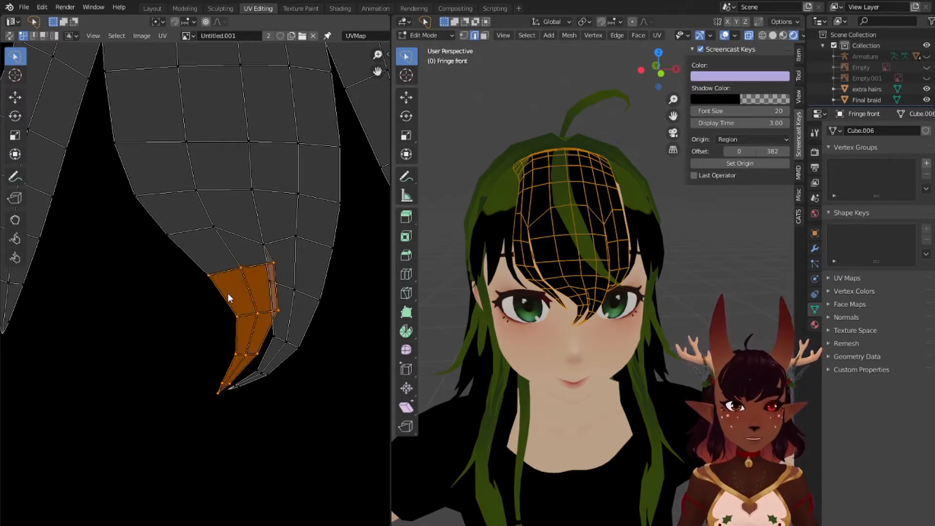
# Step: Move the selected strand tip away from its neighbour, rotate it about 13°, nudge it further outward, and deselect the UVs
pyautogui.press('g')
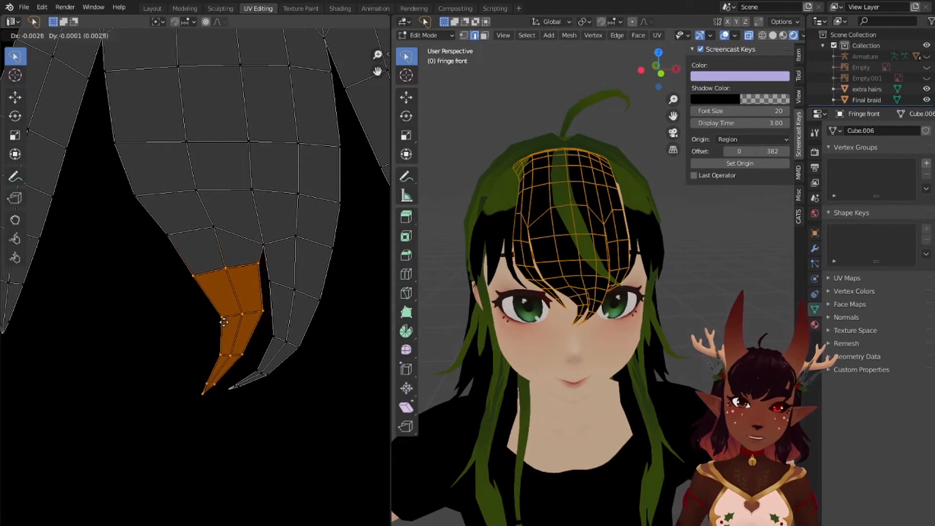
pyautogui.click(217, 326)
pyautogui.press('r')
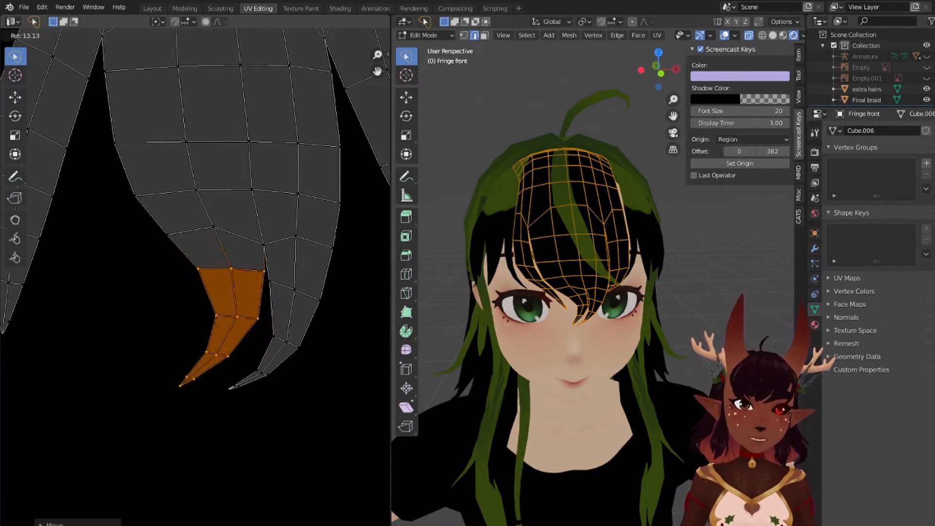
pyautogui.click(265, 346)
pyautogui.press('g')
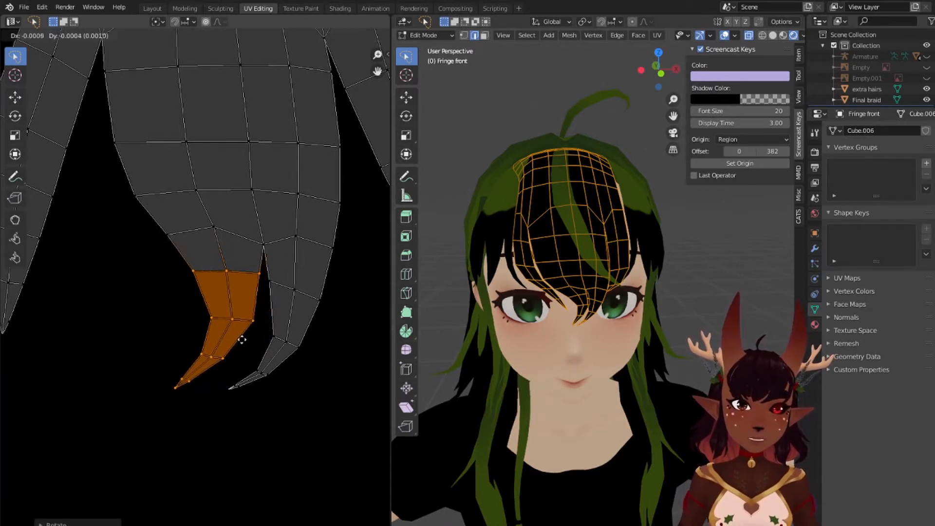
pyautogui.click(241, 340)
pyautogui.scroll(-6, 259, 329)
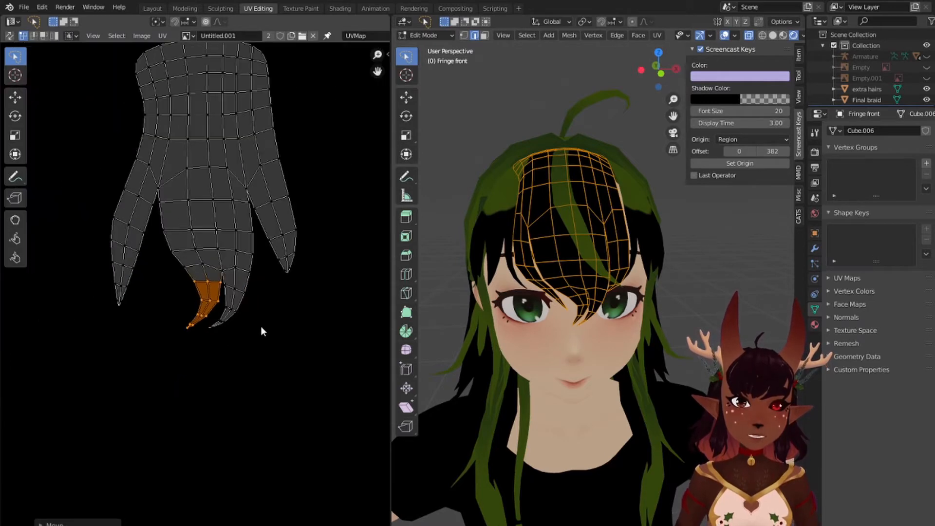
pyautogui.scroll(-2, 260, 325)
pyautogui.press('a')
pyautogui.press('a')
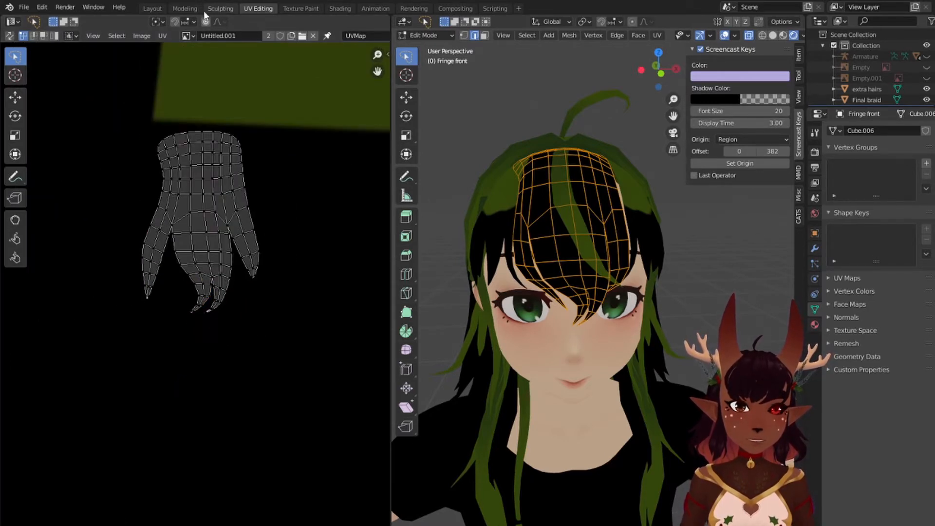
# Step: Select Fringe sides and unwrap its linked mesh in the UV Editing workspace
pyautogui.click(153, 8)
pyautogui.rightClick(474, 250)
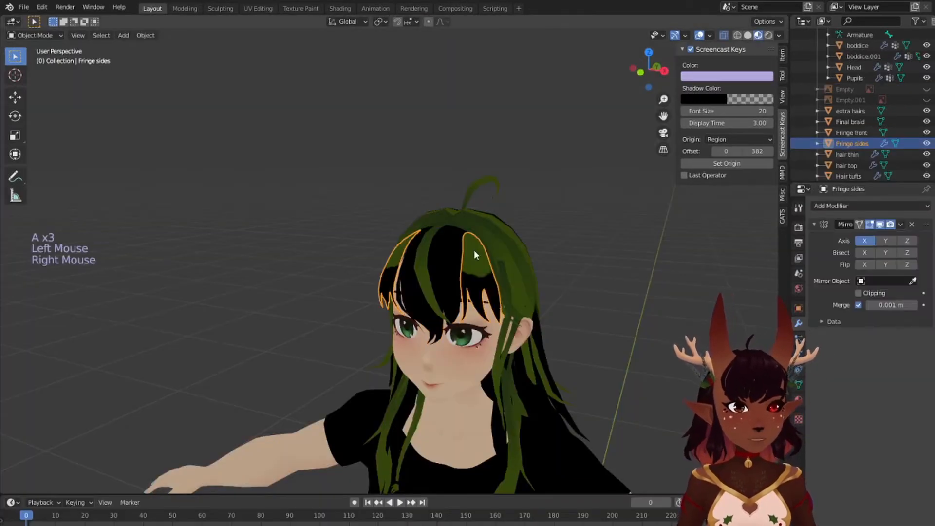
pyautogui.click(258, 9)
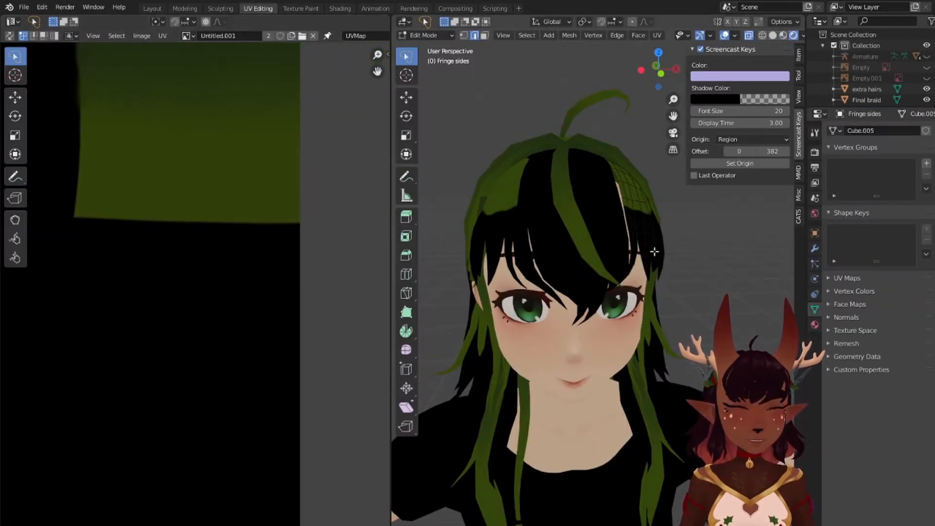
pyautogui.press('l')
pyautogui.scroll(-4, 184, 348)
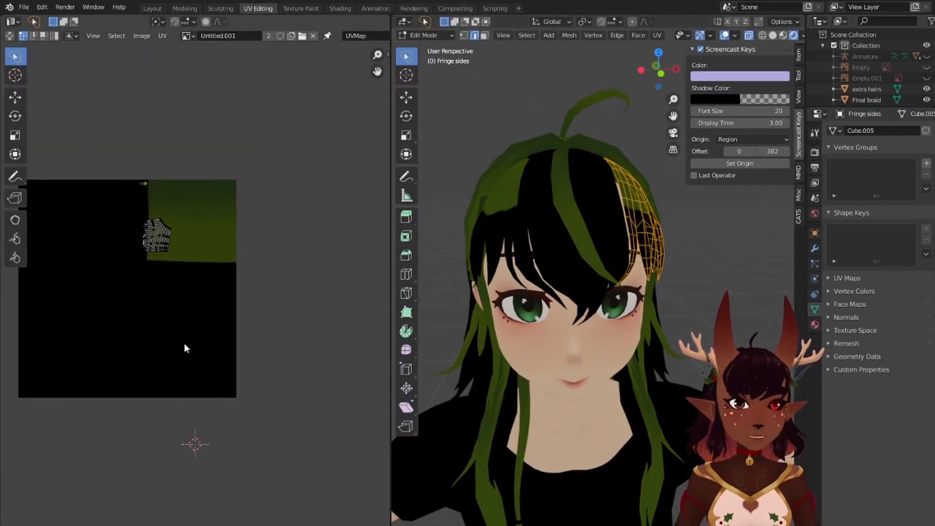
pyautogui.press('u')
pyautogui.click(556, 260)
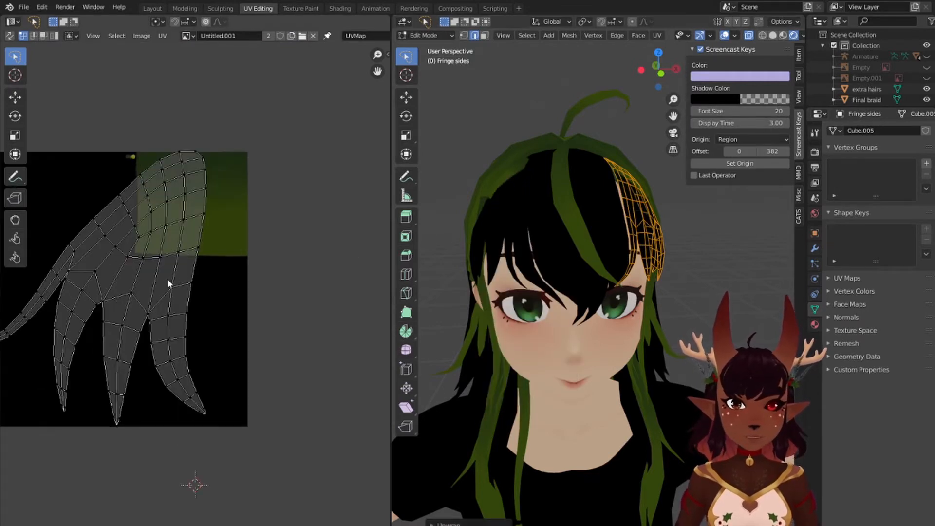
# Step: Scale all Fringe sides UVs down to a small island and move them just below the green gradient
pyautogui.scroll(-1, 171, 271)
pyautogui.press('a')
pyautogui.press('s')
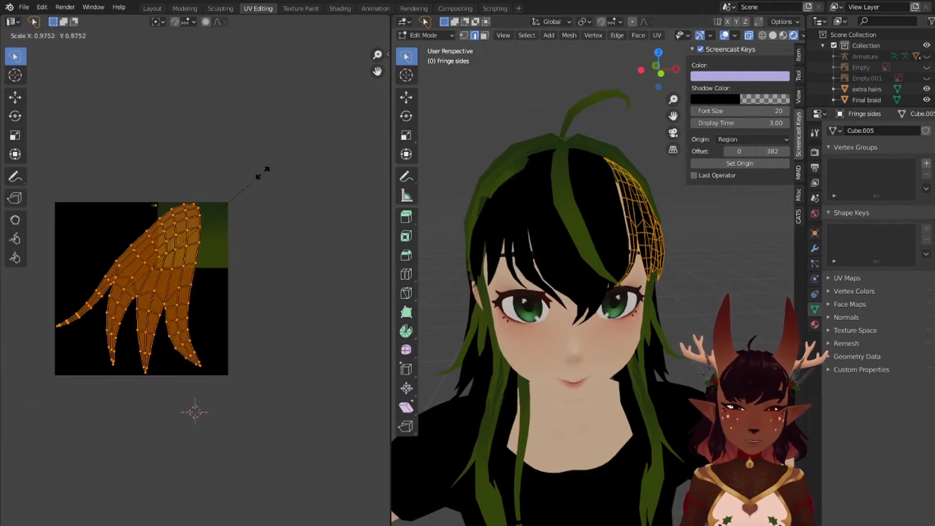
pyautogui.press('Return')
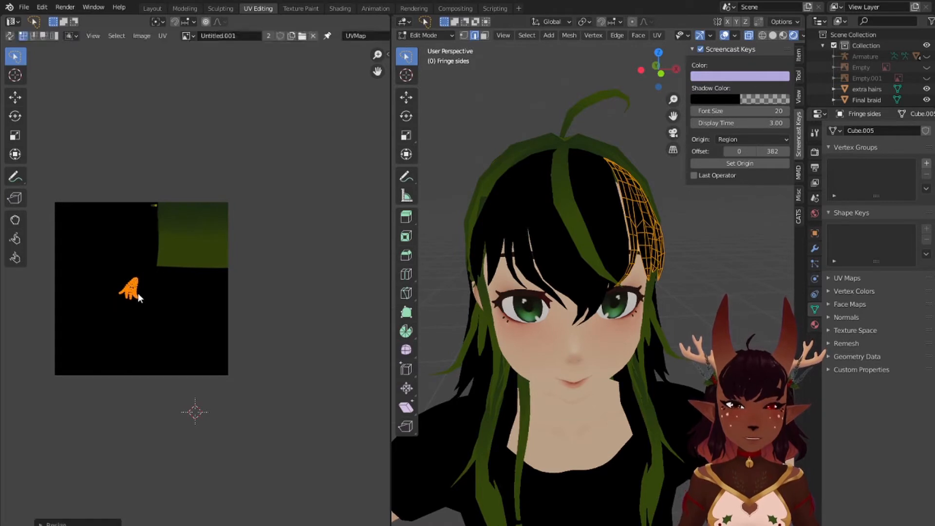
pyautogui.press('g')
pyautogui.click(203, 285)
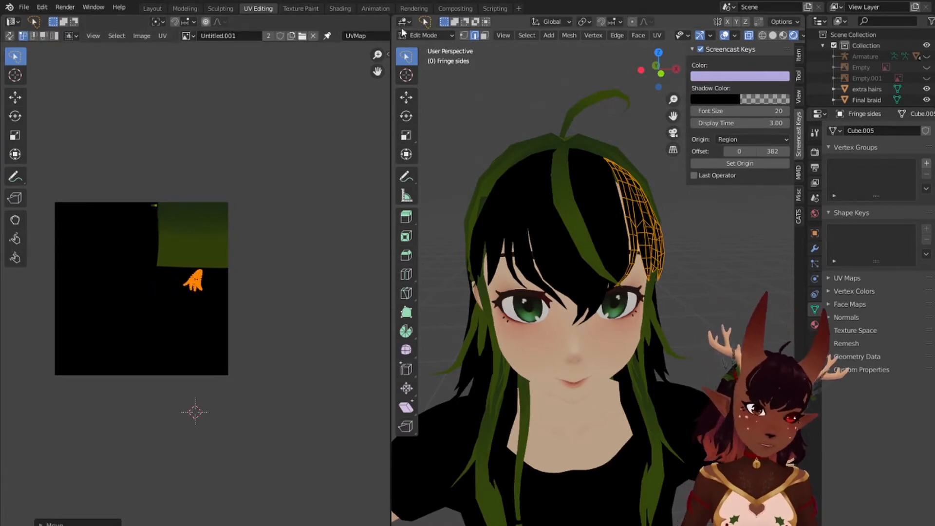
# Step: Select Fringe front again and switch to the Texture Paint workspace
pyautogui.click(152, 8)
pyautogui.rightClick(440, 273)
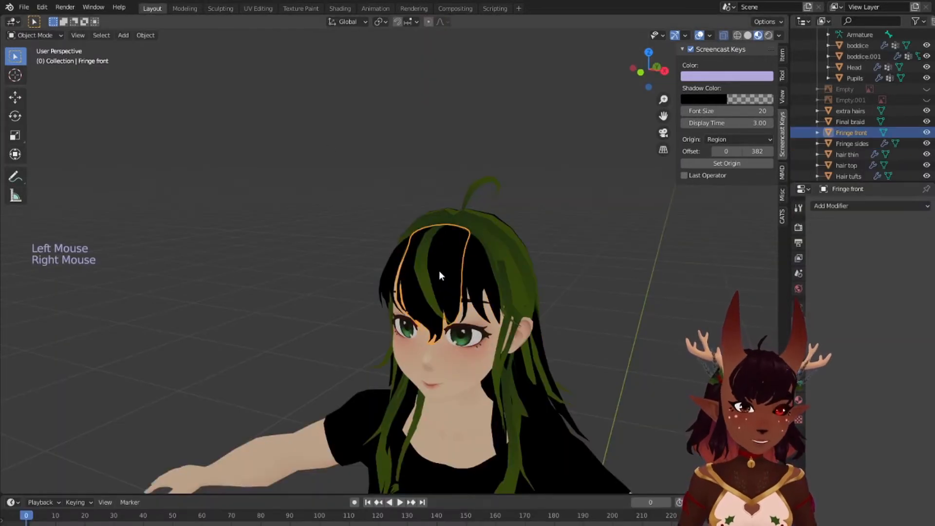
pyautogui.click(258, 8)
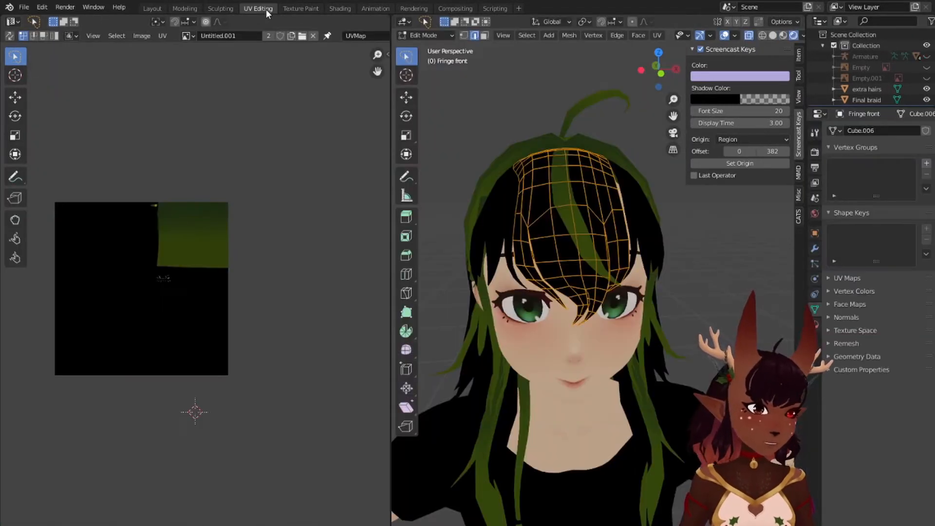
pyautogui.click(306, 8)
# Step: Examine how the Fringe front UV layout sits on the texture relative to the lower edge of the green gradient
pyautogui.scroll(4, 243, 381)
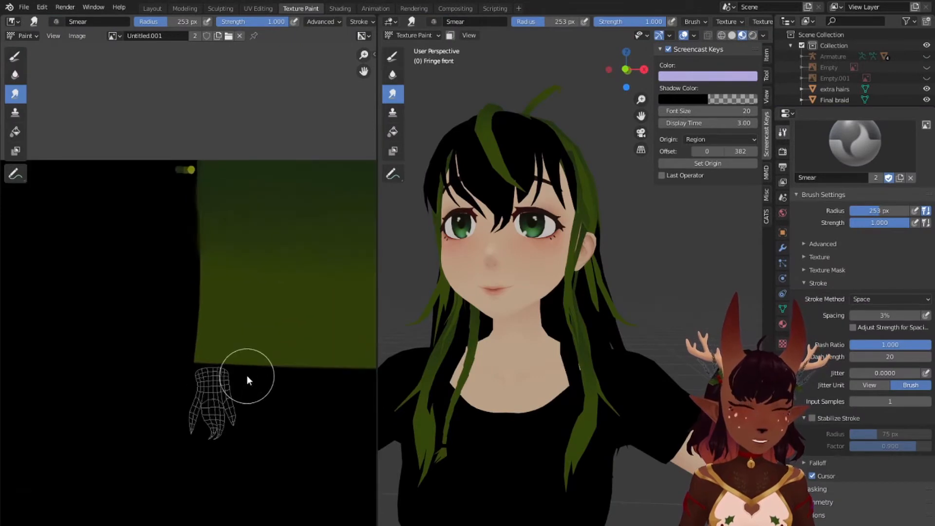
pyautogui.moveTo(276, 405); pyautogui.dragTo(194, 276, button='middle')
pyautogui.scroll(-4, 193, 249)
pyautogui.scroll(1, 189, 268)
pyautogui.scroll(-1, 195, 276)
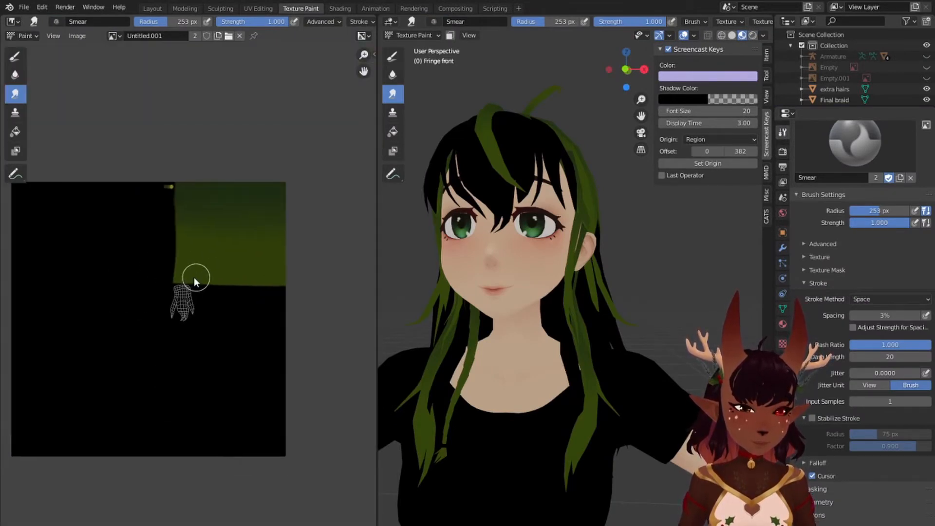
pyautogui.scroll(-1, 194, 276)
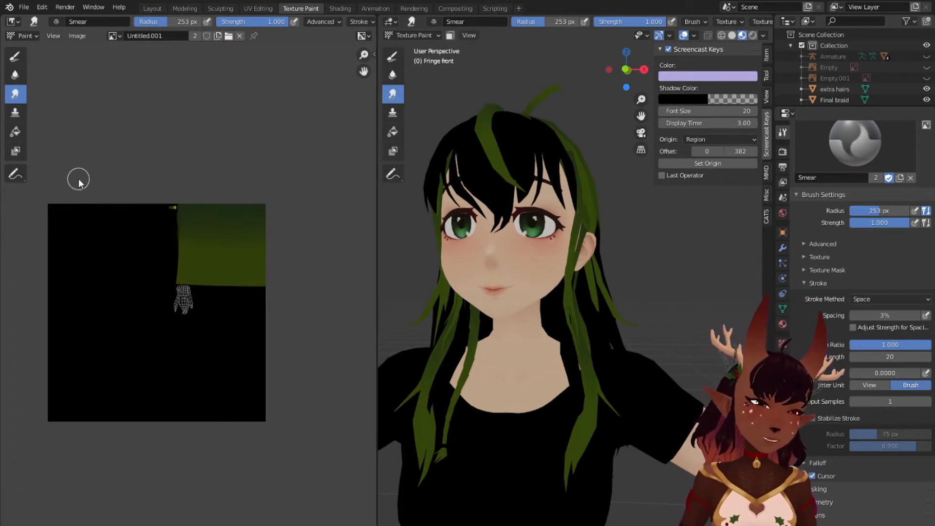
pyautogui.scroll(2, 246, 283)
pyautogui.scroll(3, 248, 285)
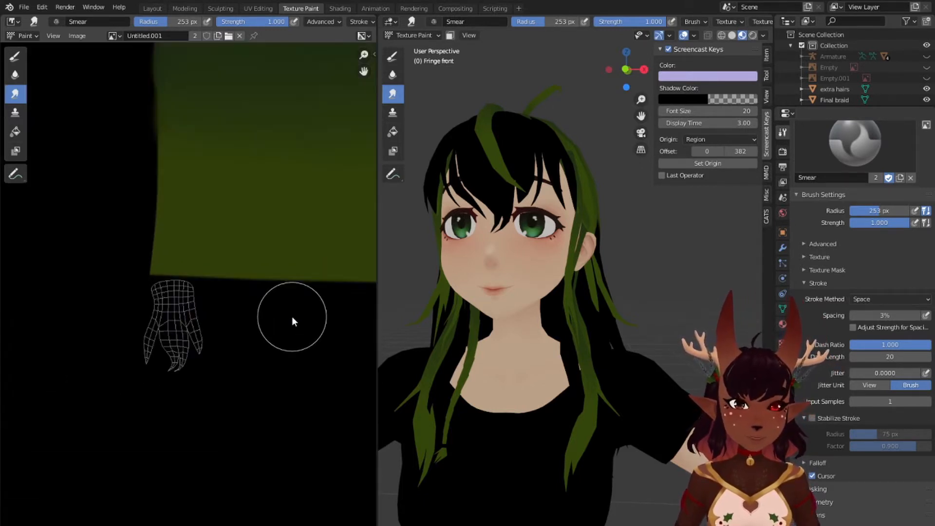
pyautogui.scroll(-2, 288, 314)
pyautogui.scroll(1, 276, 300)
pyautogui.moveTo(269, 301); pyautogui.dragTo(188, 306, button='middle')
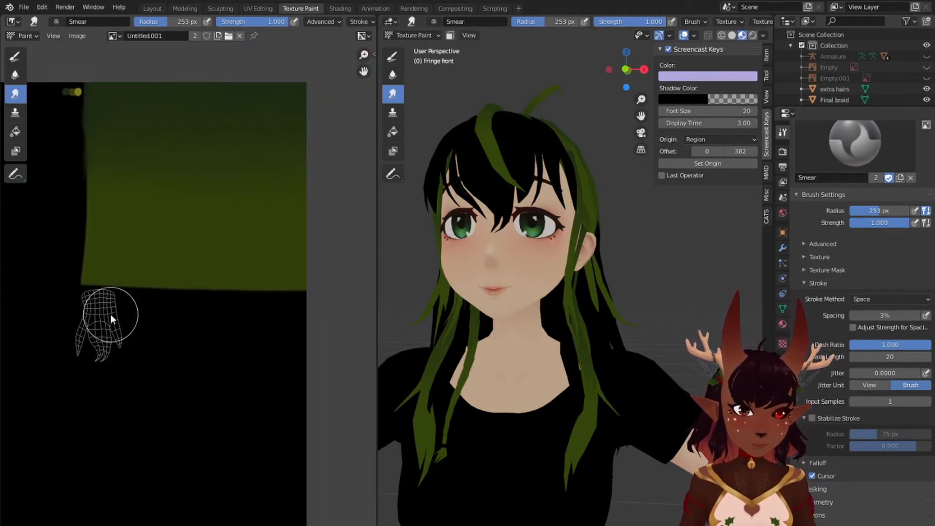
pyautogui.scroll(1, 107, 315)
pyautogui.moveTo(93, 291); pyautogui.dragTo(126, 266, button='middle')
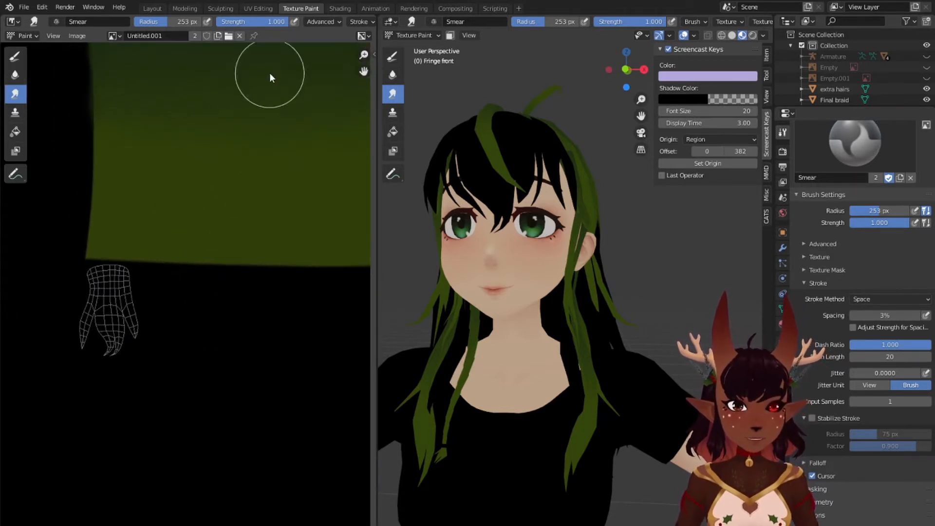
# Step: Scale the Fringe front UVs down to about 0.7 in UV Editing and move them up against the gradient's lower-left corner
pyautogui.click(262, 8)
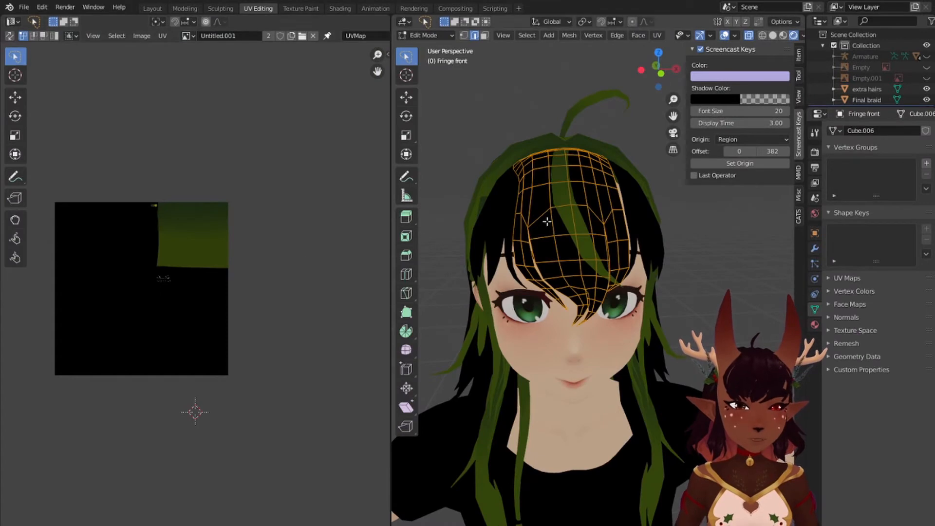
pyautogui.scroll(5, 204, 294)
pyautogui.press('s')
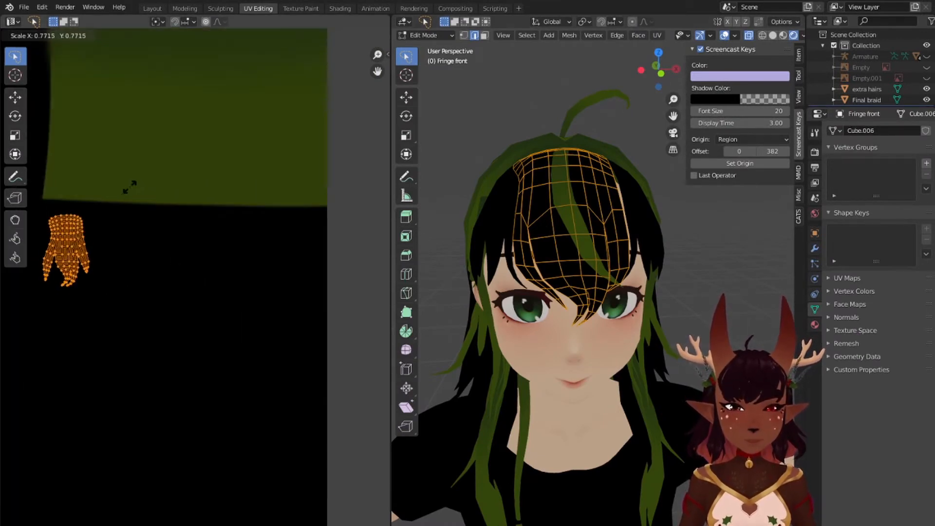
pyautogui.click(140, 249)
pyautogui.scroll(-2, 146, 244)
pyautogui.moveTo(148, 246); pyautogui.dragTo(203, 249, button='middle')
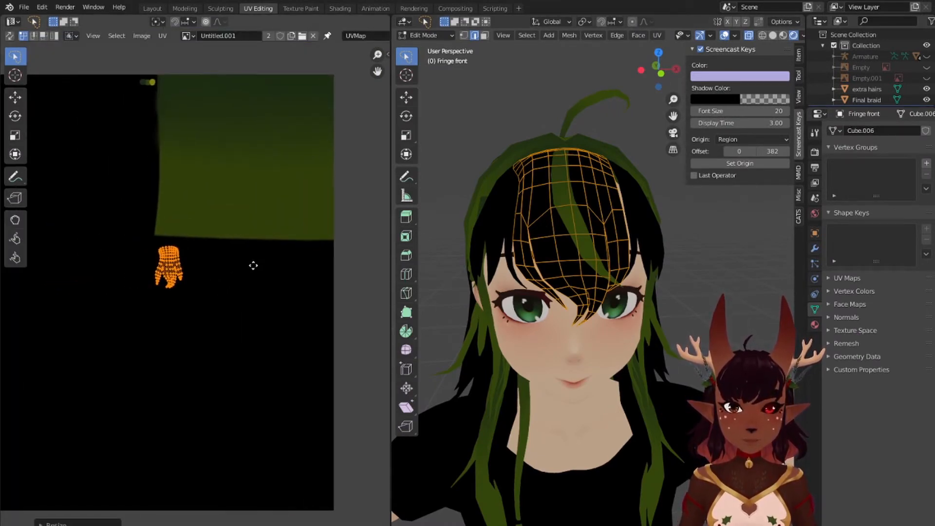
pyautogui.press('g')
pyautogui.click(211, 319)
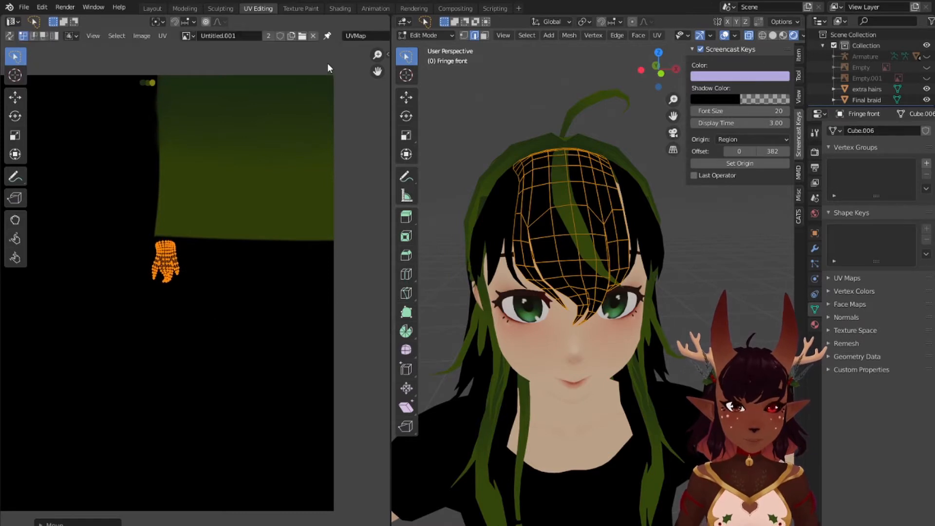
# Step: Switch to Texture Paint, activate the Draw brush and sample the olive green from the small swatch beside the gradient's upper-left corner
pyautogui.click(300, 9)
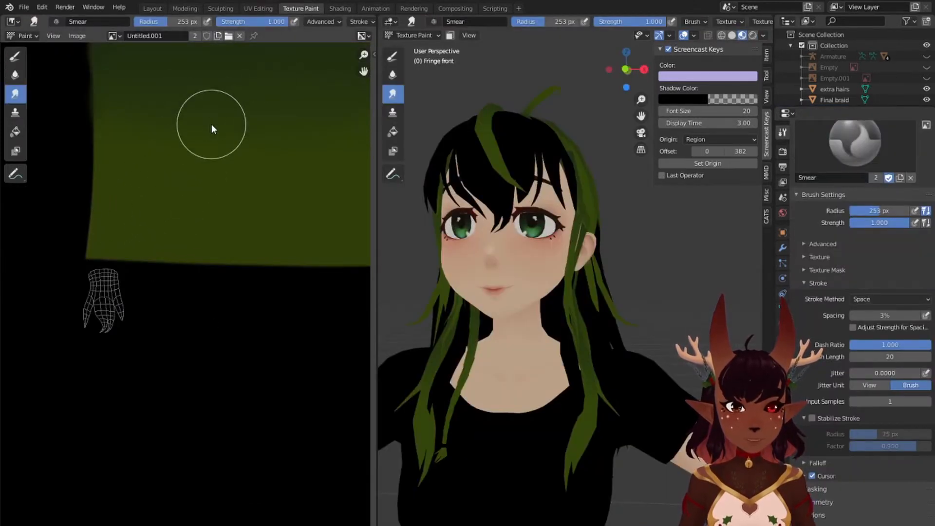
pyautogui.click(187, 9)
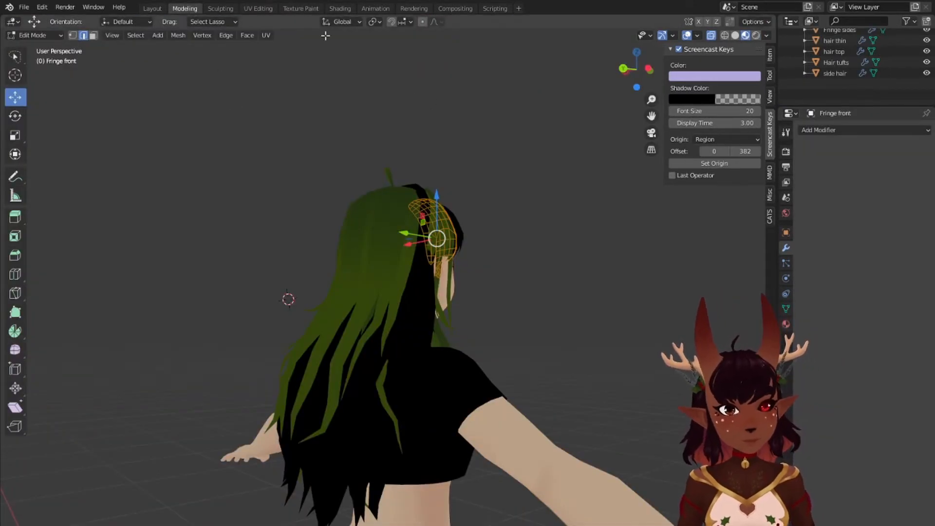
pyautogui.click(294, 7)
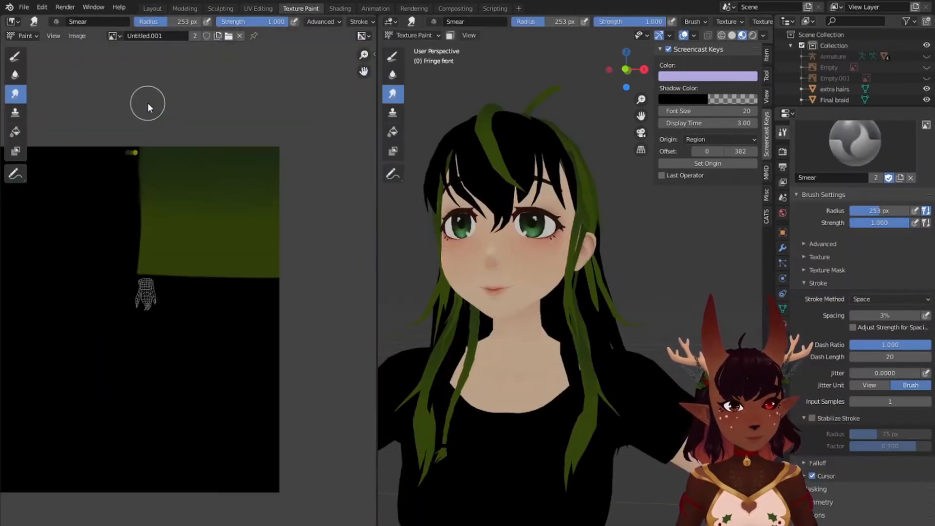
pyautogui.click(15, 56)
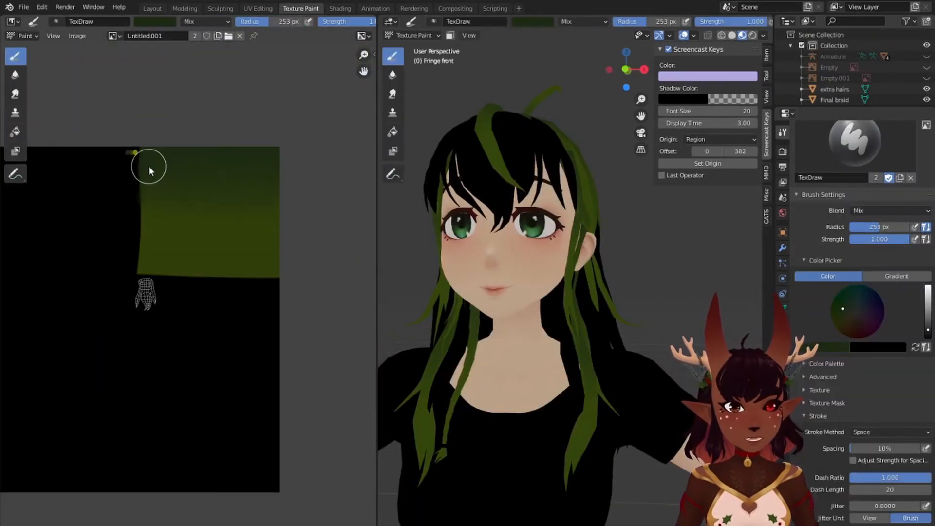
pyautogui.click(160, 22)
pyautogui.click(228, 141)
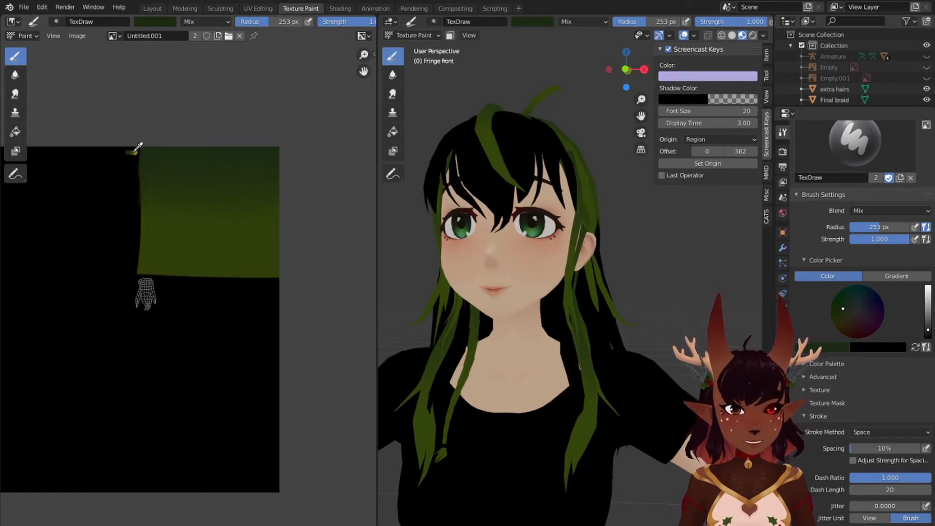
pyautogui.click(134, 148)
# Step: Reduce the brush radius to 7 px and paint olive green along the outer left edge of the Fringe front UV island
pyautogui.scroll(2, 155, 293)
pyautogui.scroll(3, 156, 290)
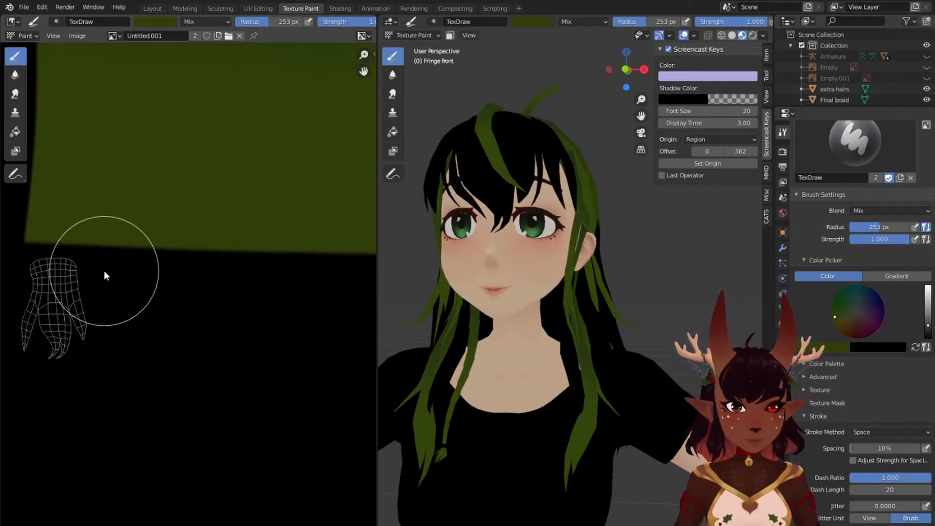
pyautogui.moveTo(104, 271); pyautogui.dragTo(255, 258, button='middle')
pyautogui.scroll(2, 198, 267)
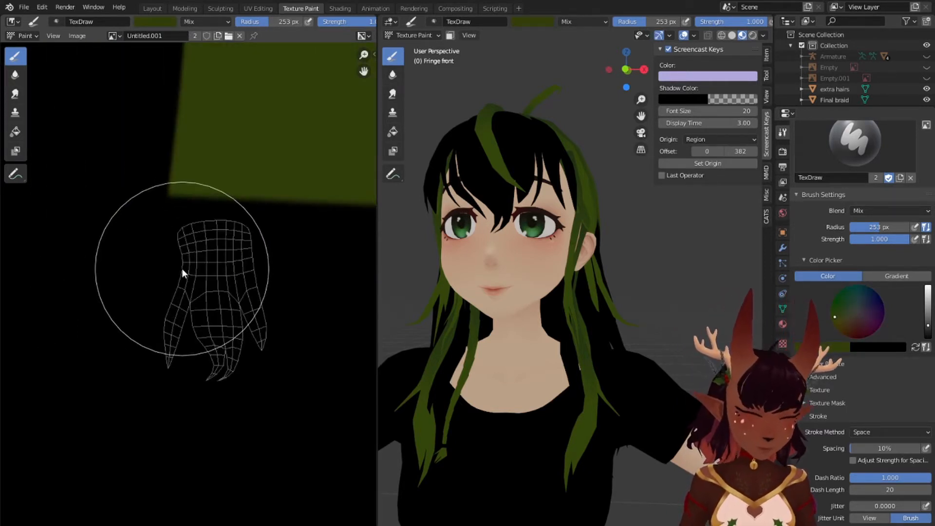
pyautogui.press('[')
pyautogui.press('[')
pyautogui.press('[')
pyautogui.press('[')
pyautogui.press('[')
pyautogui.press('[')
pyautogui.press('[')
pyautogui.press('[')
pyautogui.press('[')
pyautogui.press('[')
pyautogui.press('[')
pyautogui.press('[')
pyautogui.press('[')
pyautogui.press('[')
pyautogui.press('[')
pyautogui.press('[')
pyautogui.press('[')
pyautogui.press('[')
pyautogui.press('[')
pyautogui.press('[')
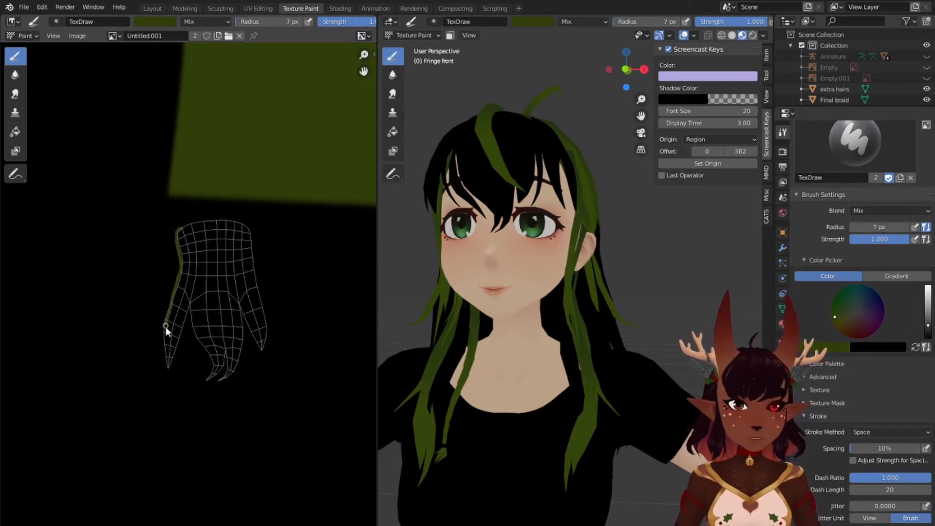
pyautogui.moveTo(164, 360); pyautogui.dragTo(165, 365)
# Step: Outline the strand tips, right side and top edge of the Fringe front island with a 9 px brush, and save the texture image
pyautogui.press(']')
pyautogui.press(']')
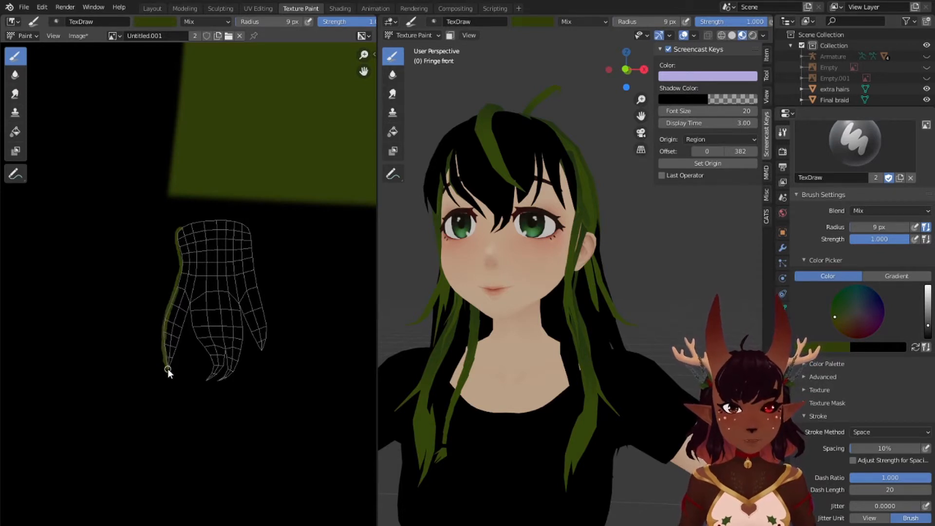
pyautogui.moveTo(168, 369); pyautogui.dragTo(191, 330)
pyautogui.moveTo(206, 379); pyautogui.dragTo(208, 378)
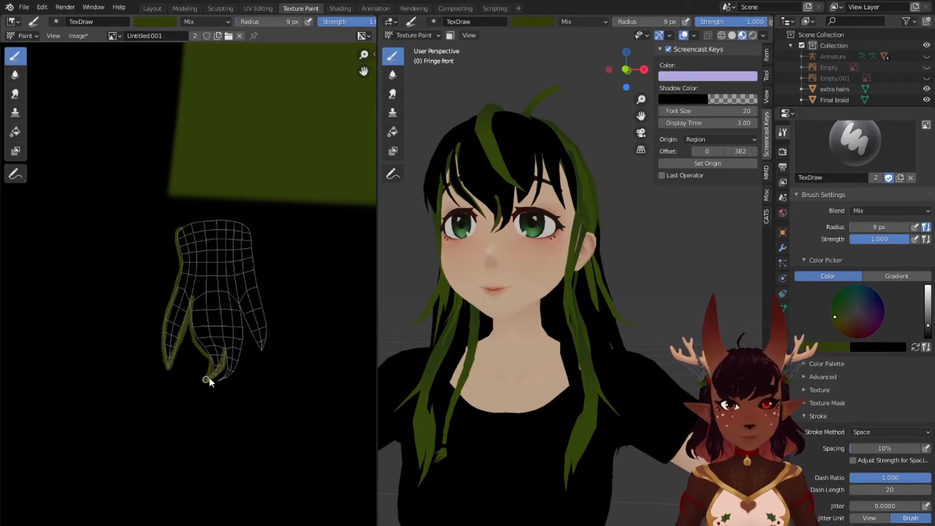
pyautogui.moveTo(241, 302); pyautogui.dragTo(259, 355)
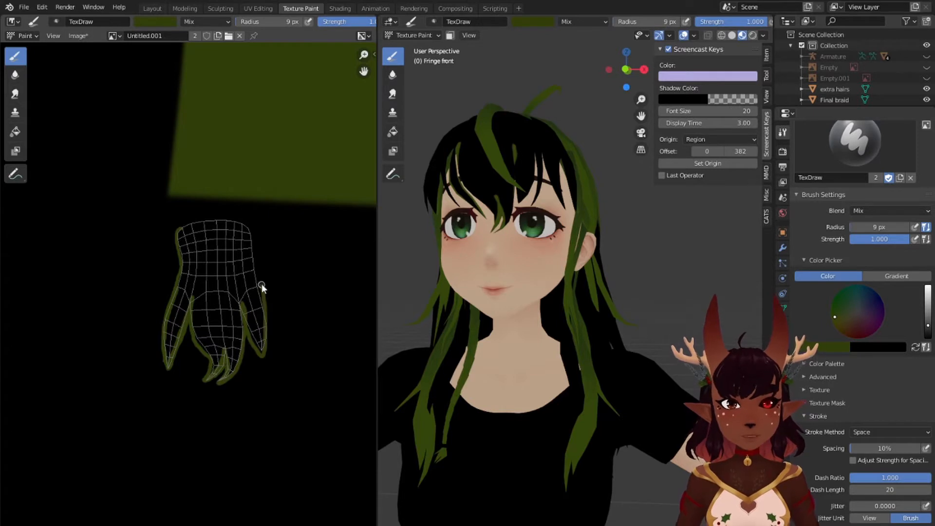
pyautogui.moveTo(261, 284); pyautogui.dragTo(258, 264)
pyautogui.moveTo(180, 225); pyautogui.dragTo(238, 224)
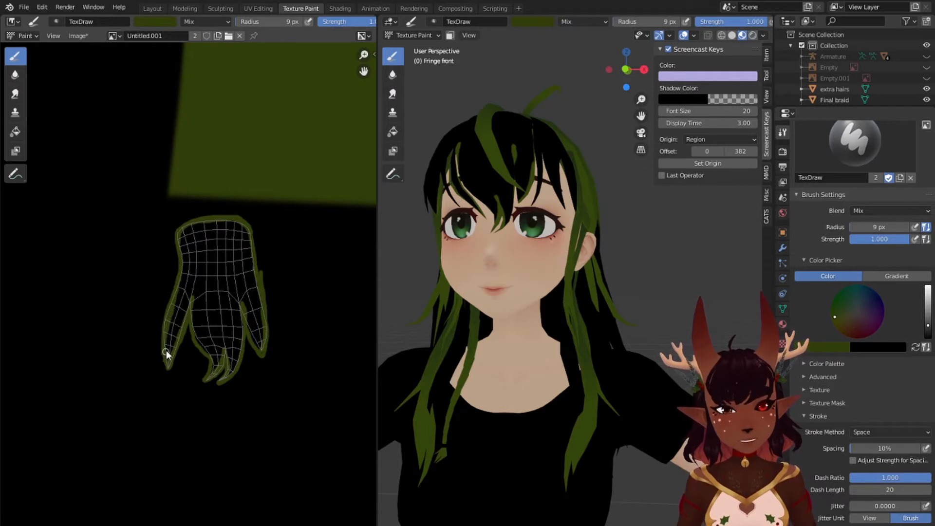
pyautogui.click(82, 38)
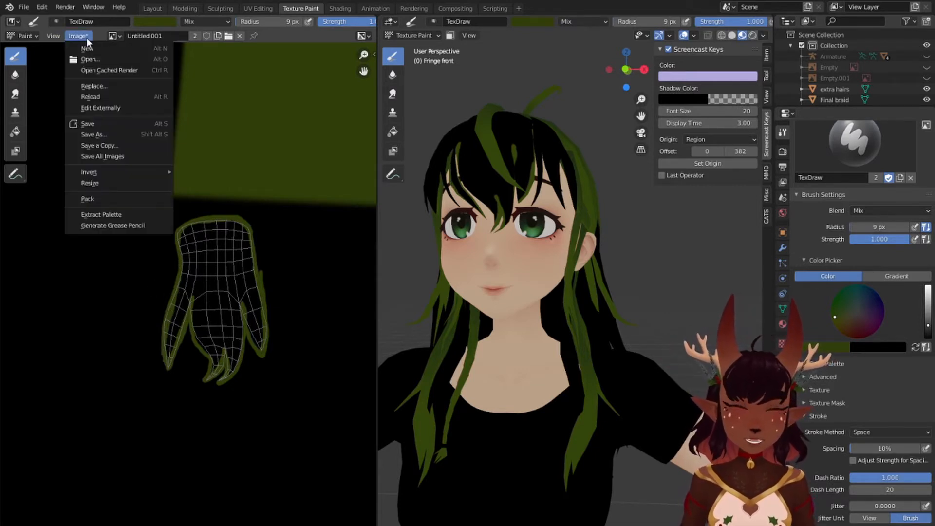
pyautogui.click(107, 123)
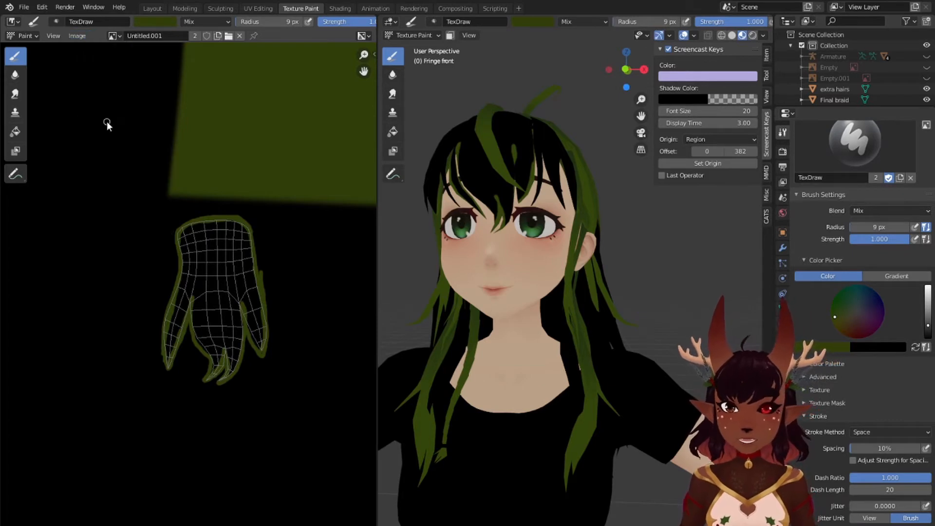
# Step: Select Fringe sides and, in UV Editing, shrink its UVs, rotate them upright and place them beside the painted Fringe front outline
pyautogui.click(159, 6)
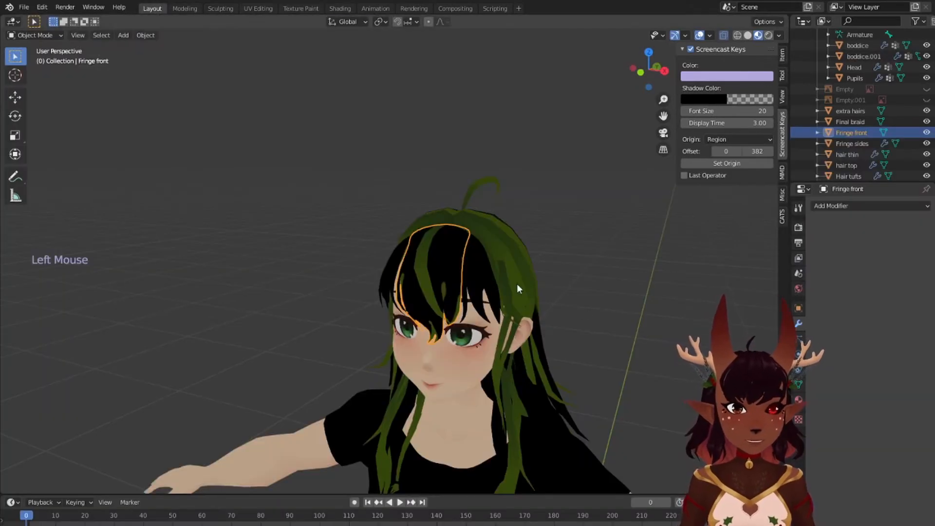
pyautogui.rightClick(490, 269)
pyautogui.click(260, 8)
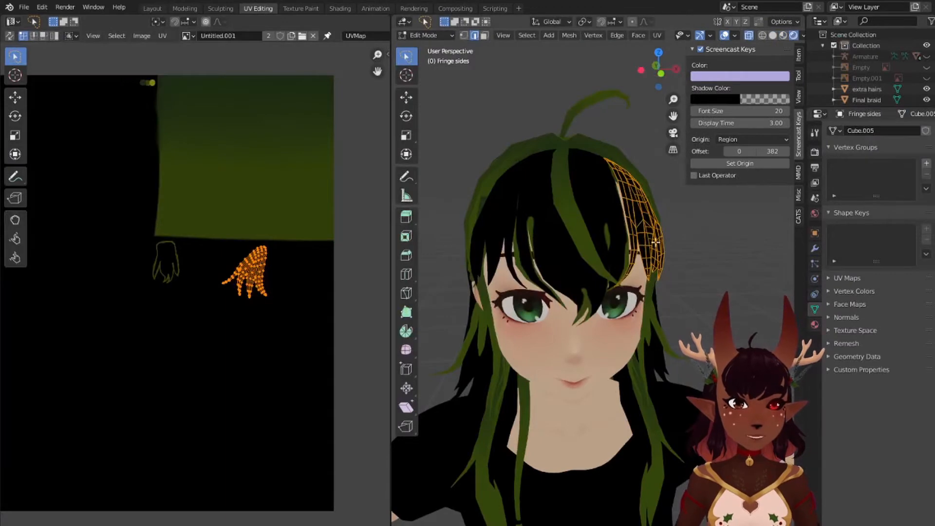
pyautogui.scroll(4, 235, 329)
pyautogui.press('g')
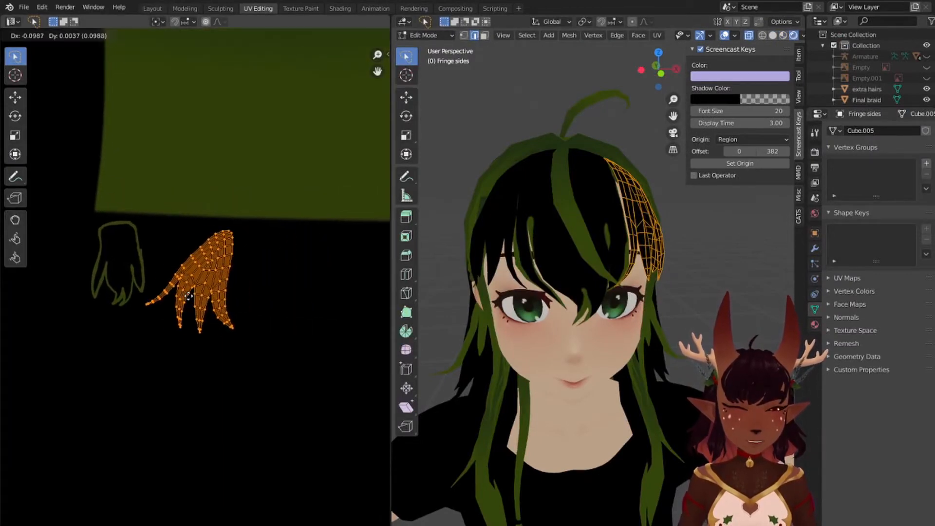
pyautogui.click(169, 291)
pyautogui.press('s')
pyautogui.click(234, 224)
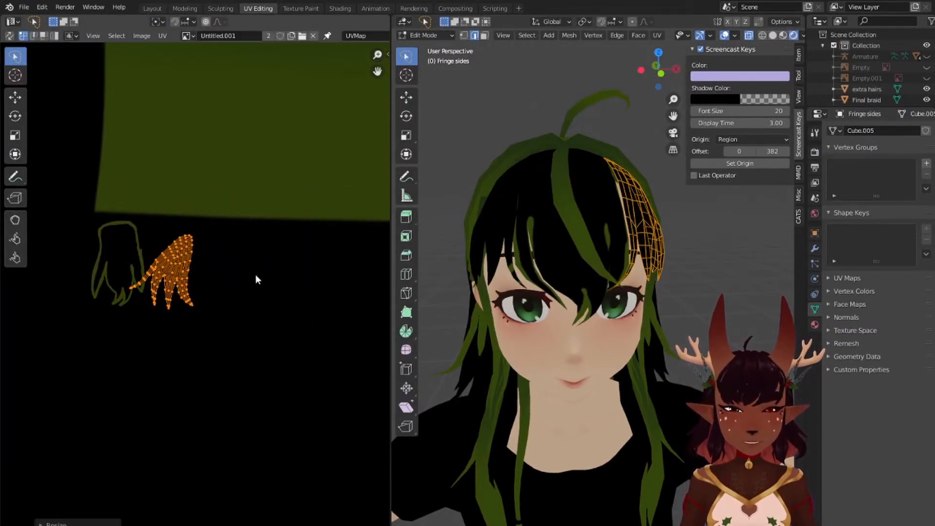
pyautogui.press('r')
pyautogui.click(187, 252)
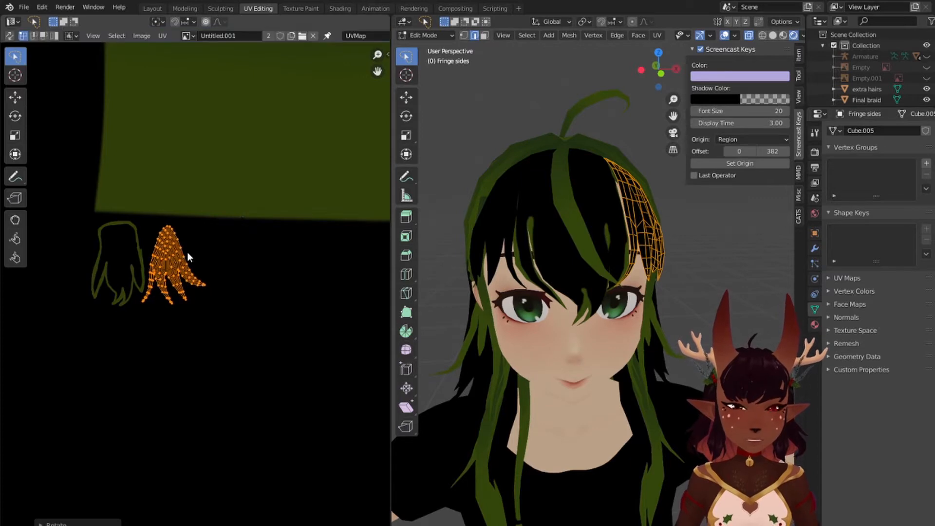
pyautogui.press('g')
pyautogui.click(193, 253)
# Step: Outline the Fringe sides UV island in olive green with the 9 px brush in Texture Paint and save the texture image
pyautogui.click(301, 8)
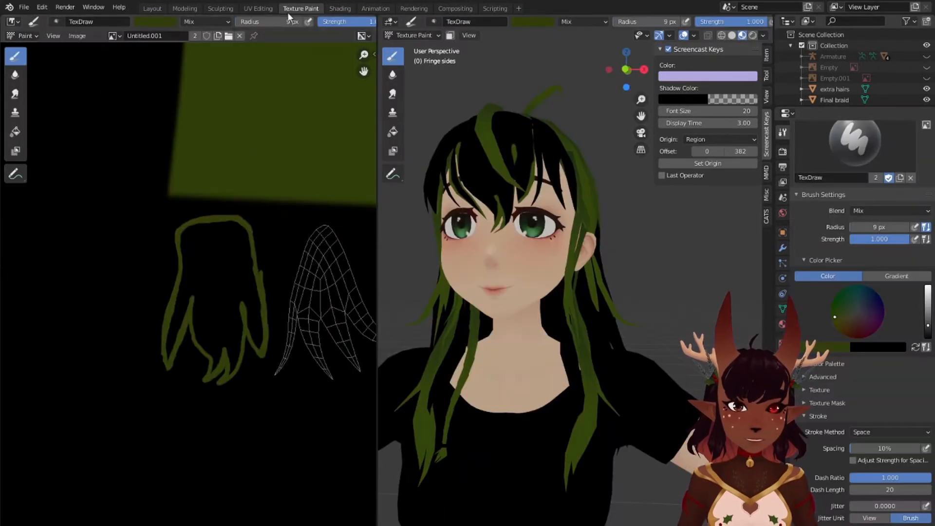
pyautogui.scroll(3, 282, 249)
pyautogui.moveTo(282, 249); pyautogui.dragTo(54, 224, button='middle')
pyautogui.scroll(-2, 168, 242)
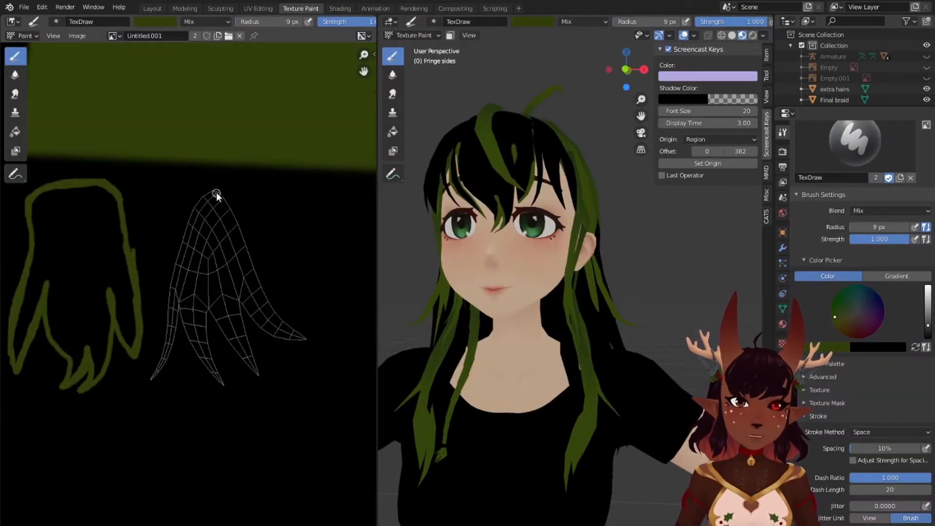
pyautogui.moveTo(172, 269)
pyautogui.mouseDown()
pyautogui.moveTo(158, 359)
pyautogui.moveTo(182, 291)
pyautogui.mouseUp()
pyautogui.moveTo(180, 313); pyautogui.dragTo(224, 386)
pyautogui.moveTo(208, 306); pyautogui.dragTo(224, 386)
pyautogui.moveTo(209, 307); pyautogui.dragTo(241, 358)
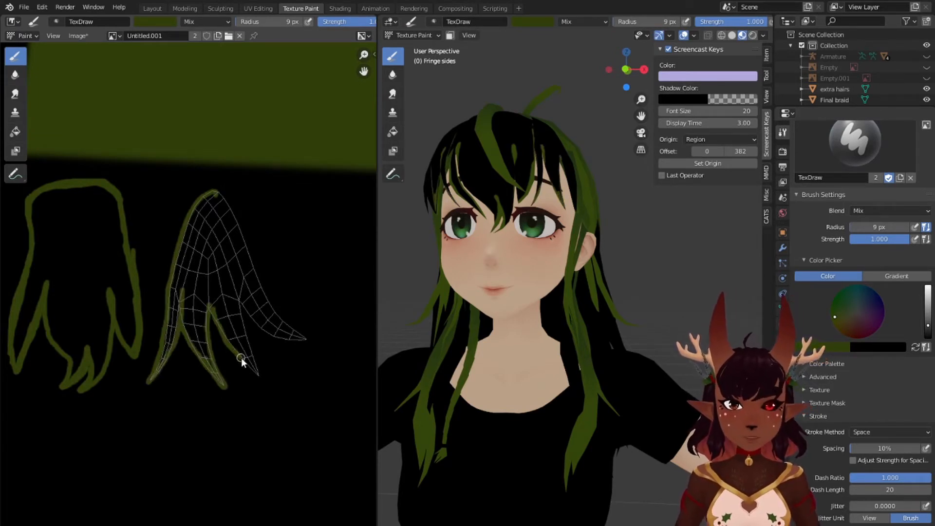
pyautogui.moveTo(216, 314); pyautogui.dragTo(262, 377)
pyautogui.moveTo(262, 377)
pyautogui.mouseDown()
pyautogui.moveTo(241, 301)
pyautogui.moveTo(267, 334)
pyautogui.moveTo(299, 335)
pyautogui.moveTo(282, 319)
pyautogui.mouseUp()
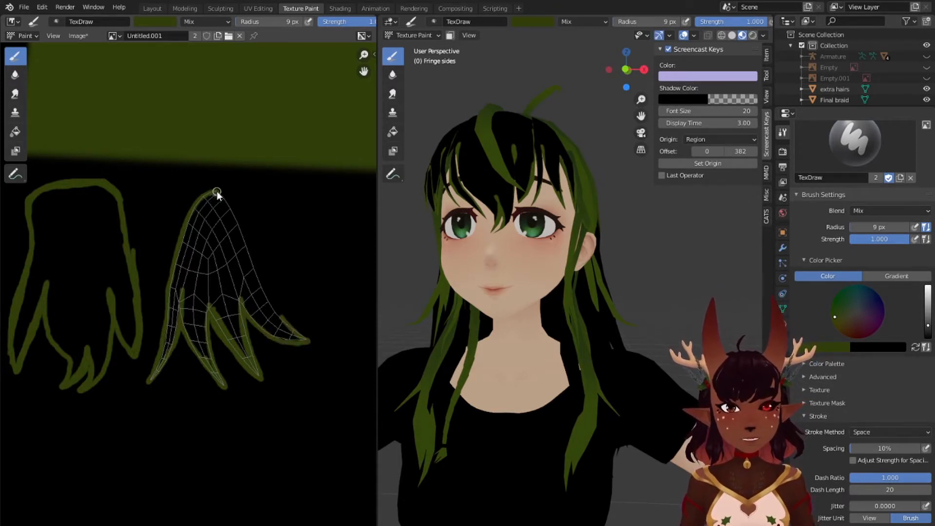
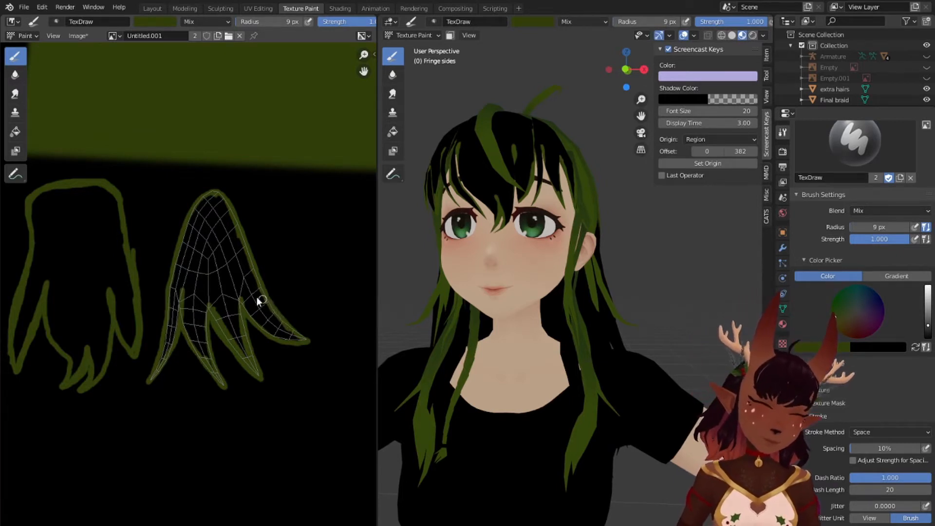
pyautogui.scroll(-8, 256, 296)
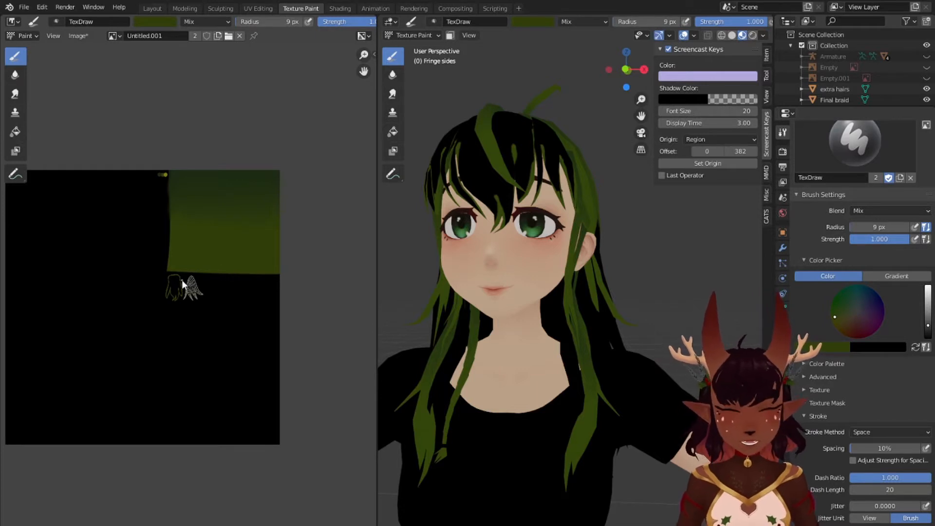
pyautogui.scroll(4, 175, 276)
pyautogui.click(78, 34)
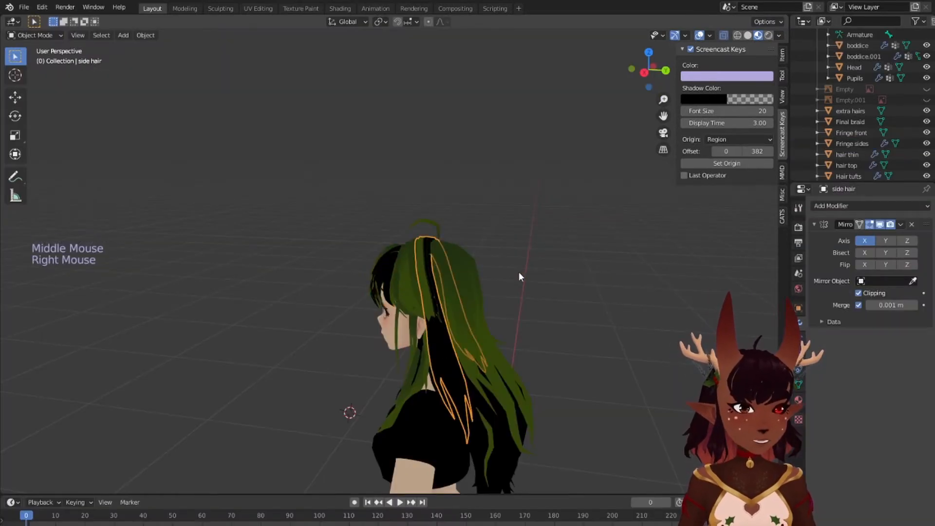
# Step: Check the side hair object in UV Editing and open it in the Modeling workspace
pyautogui.moveTo(518, 272); pyautogui.dragTo(317, 205, button='middle')
pyautogui.click(255, 8)
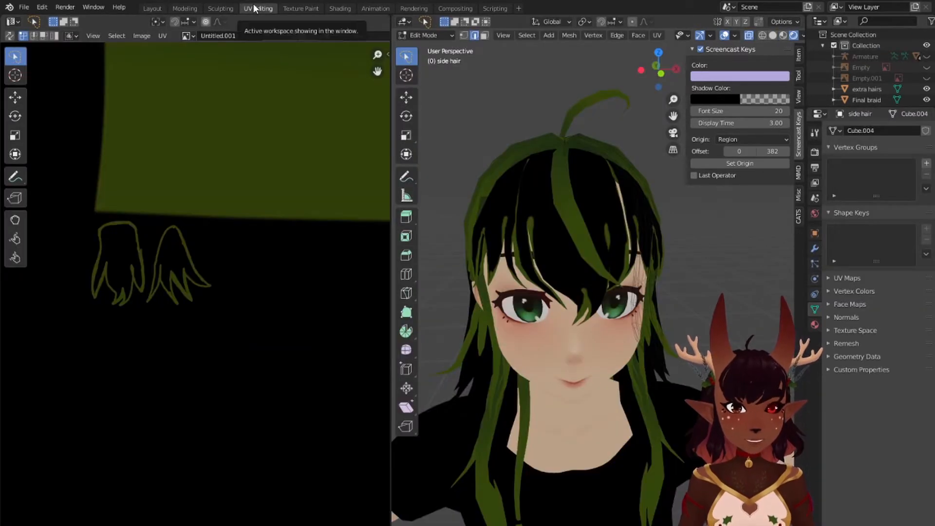
pyautogui.click(184, 8)
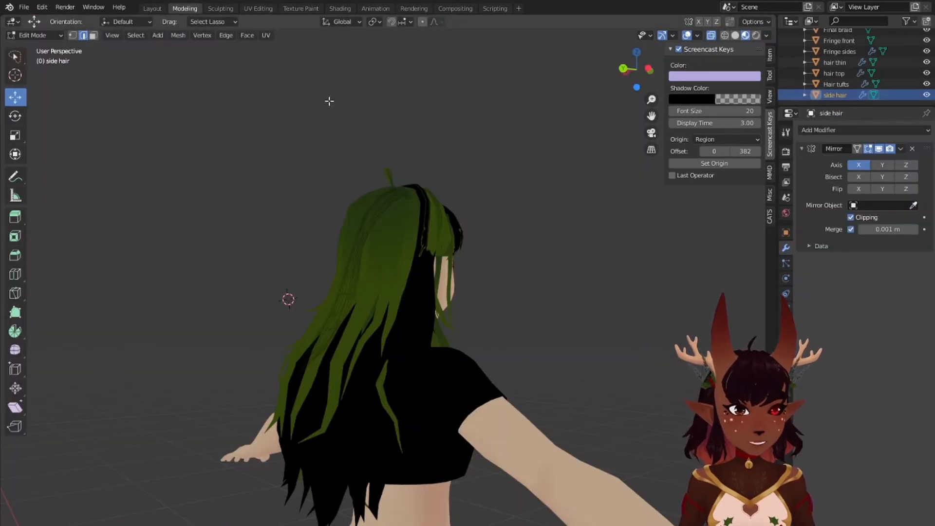
# Step: Switch to the Layout workspace and bring the side hair into view
pyautogui.moveTo(328, 98); pyautogui.dragTo(457, 218, button='middle')
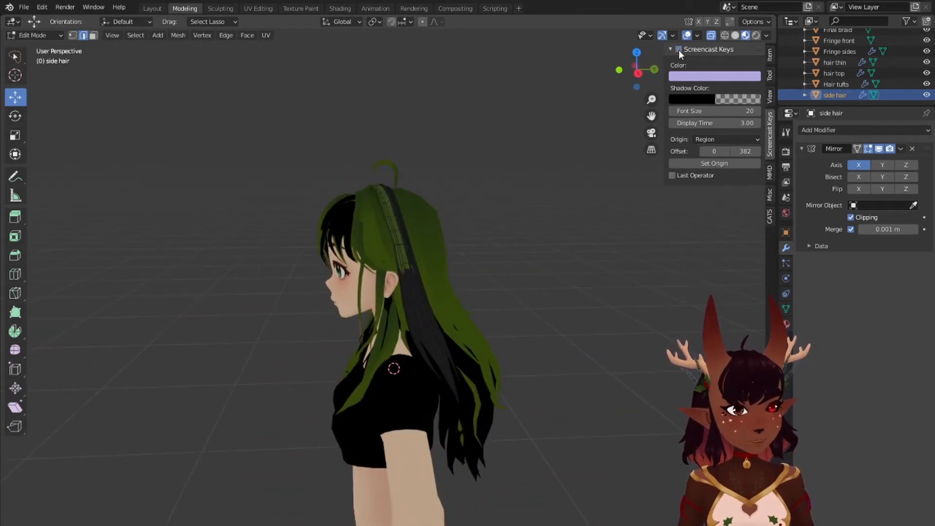
pyautogui.click(41, 34)
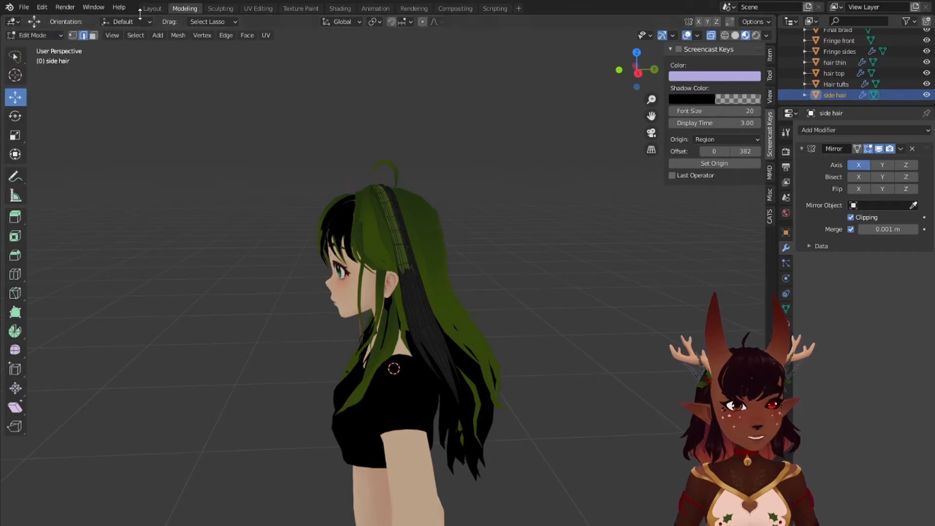
pyautogui.click(148, 9)
pyautogui.click(42, 35)
pyautogui.click(25, 60)
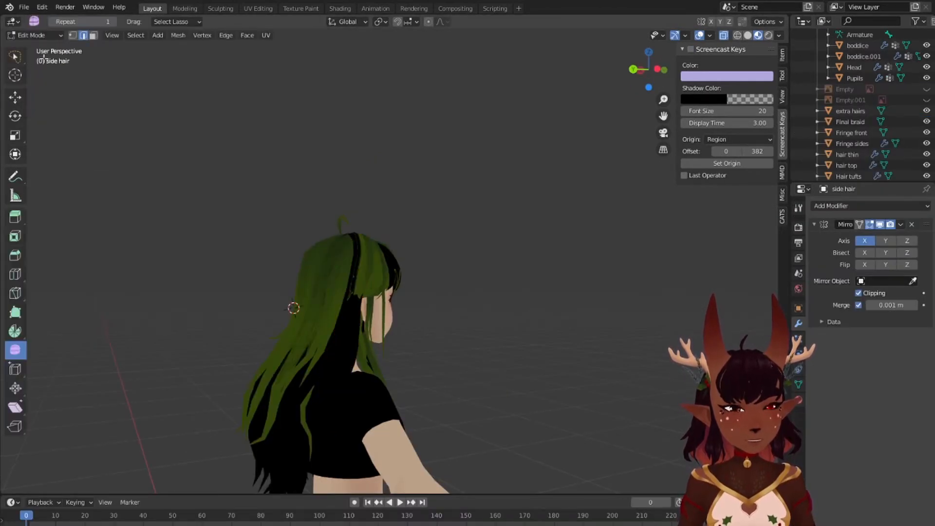
pyautogui.keyDown('shift'); pyautogui.rightClick(480, 109); pyautogui.keyUp('shift')
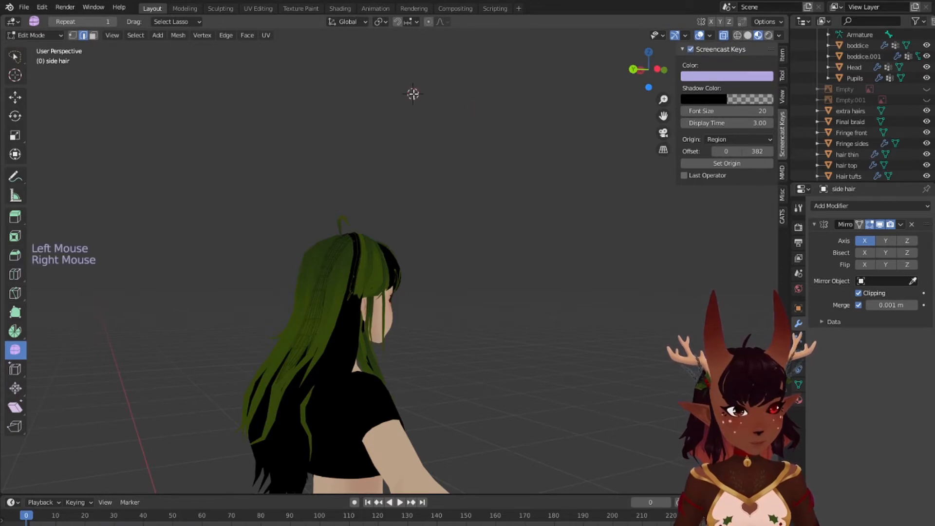
pyautogui.moveTo(402, 193); pyautogui.dragTo(492, 294, button='middle')
pyautogui.scroll(2, 495, 297)
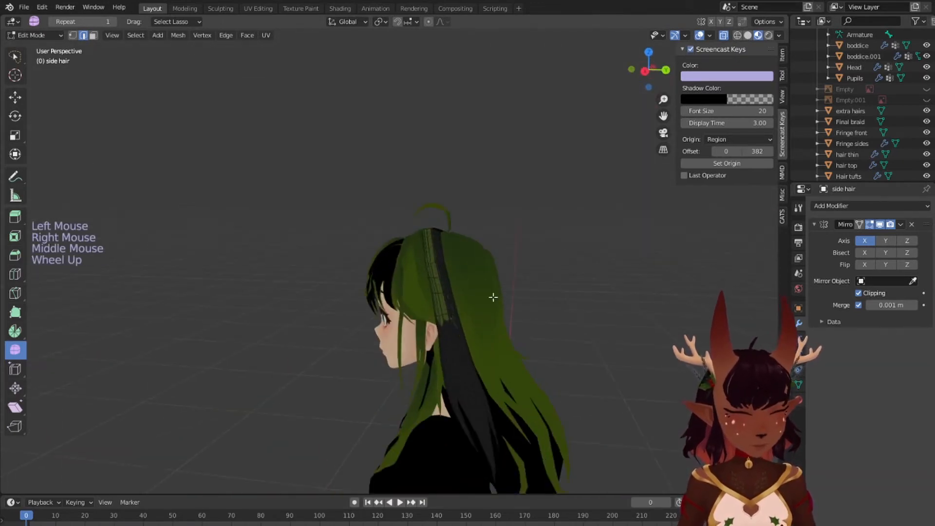
# Step: Select the entire side hair mesh and turn off X-ray
pyautogui.press('a')
pyautogui.scroll(2, 494, 287)
pyautogui.keyDown('shift'); pyautogui.moveTo(518, 337); pyautogui.dragTo(423, 167, button='middle'); pyautogui.keyUp('shift')
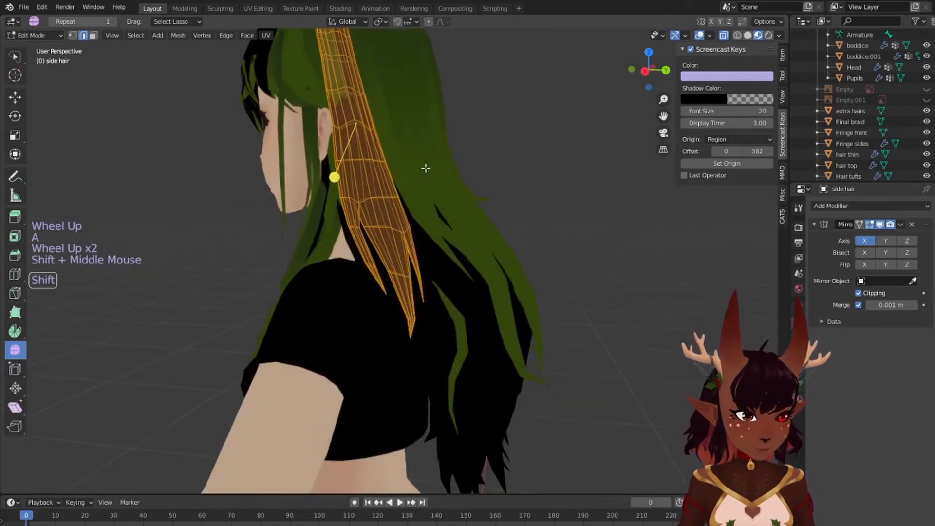
pyautogui.scroll(3, 356, 190)
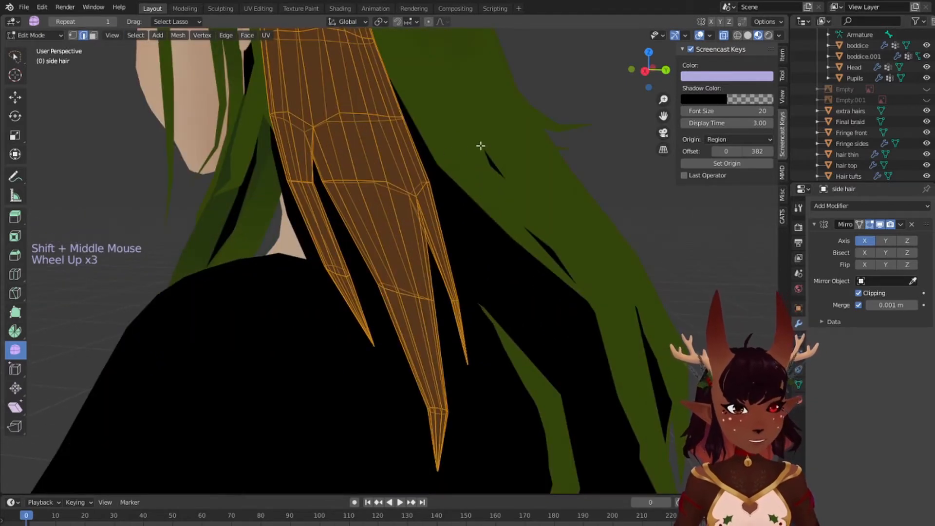
pyautogui.moveTo(481, 146); pyautogui.dragTo(383, 156, button='middle')
pyautogui.keyDown('shift'); pyautogui.moveTo(277, 176); pyautogui.dragTo(524, 149, button='middle'); pyautogui.keyUp('shift')
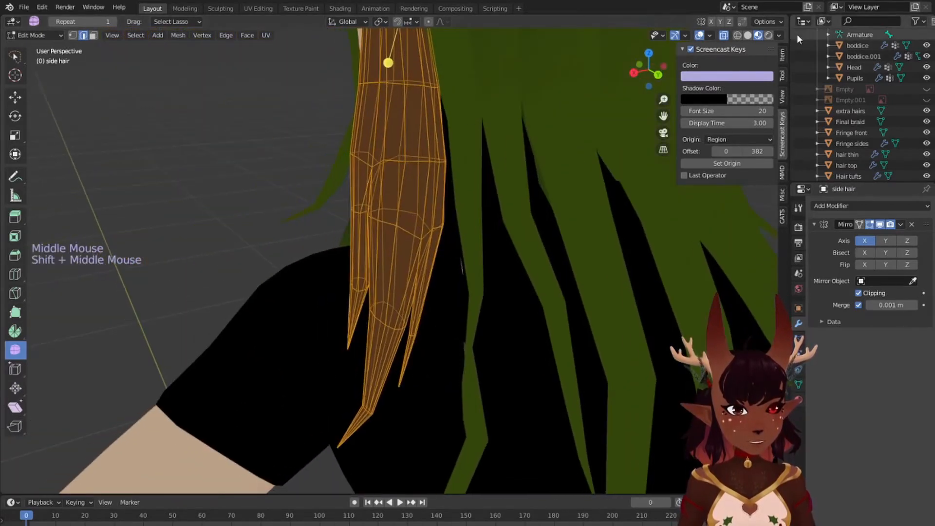
pyautogui.click(723, 35)
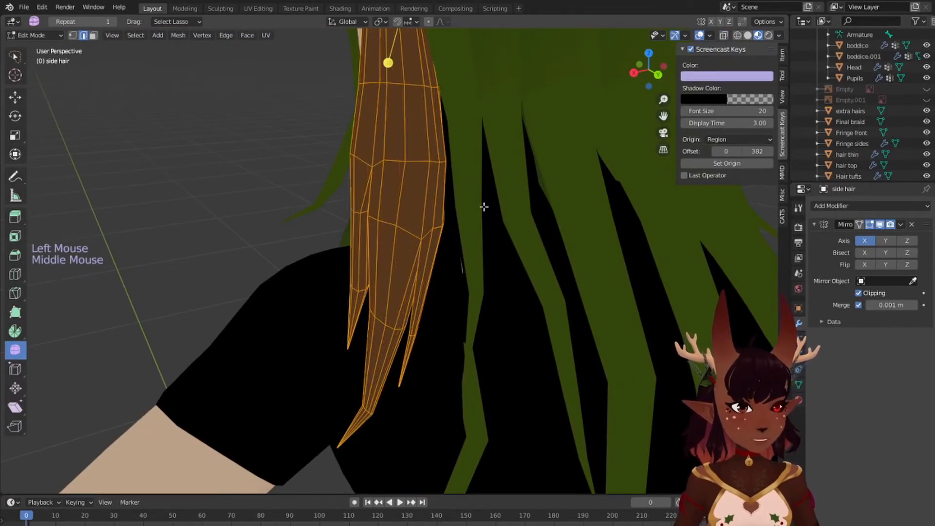
# Step: Select the edge loop along the gap beside the strand's central tip
pyautogui.moveTo(483, 207); pyautogui.dragTo(591, 165, button='middle')
pyautogui.moveTo(609, 122); pyautogui.dragTo(413, 158, button='middle')
pyautogui.scroll(2, 416, 95)
pyautogui.scroll(1, 417, 95)
pyautogui.keyDown('alt'); pyautogui.rightClick(488, 187); pyautogui.keyUp('alt')
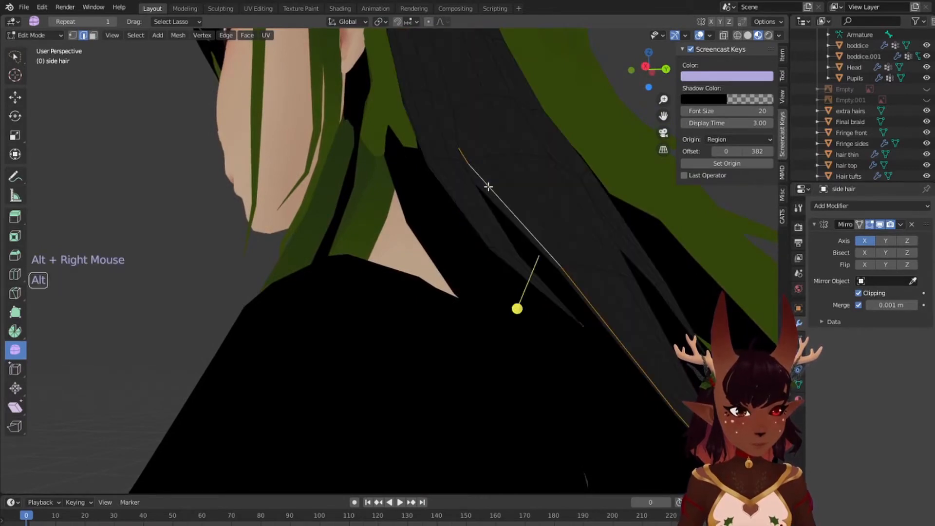
pyautogui.scroll(-4, 511, 190)
pyautogui.moveTo(510, 160); pyautogui.dragTo(377, 204, button='middle')
pyautogui.scroll(-4, 349, 186)
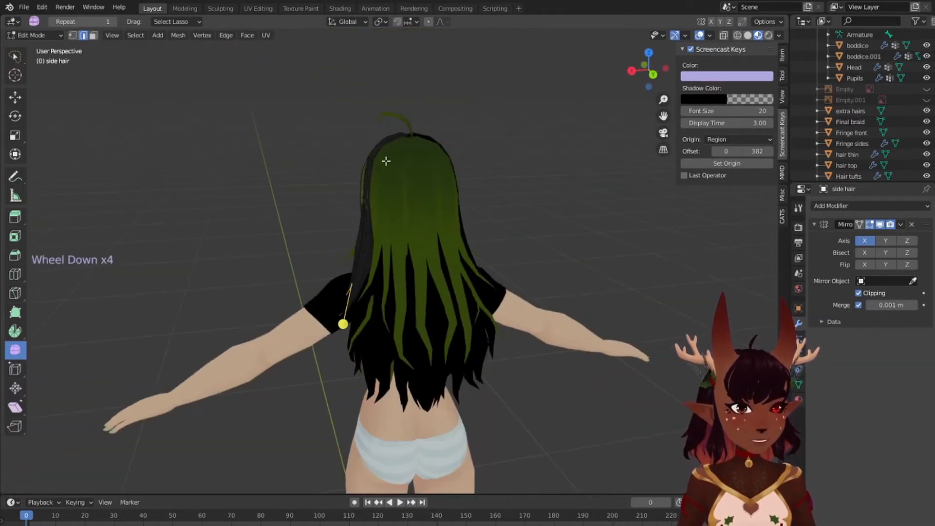
pyautogui.scroll(2, 405, 153)
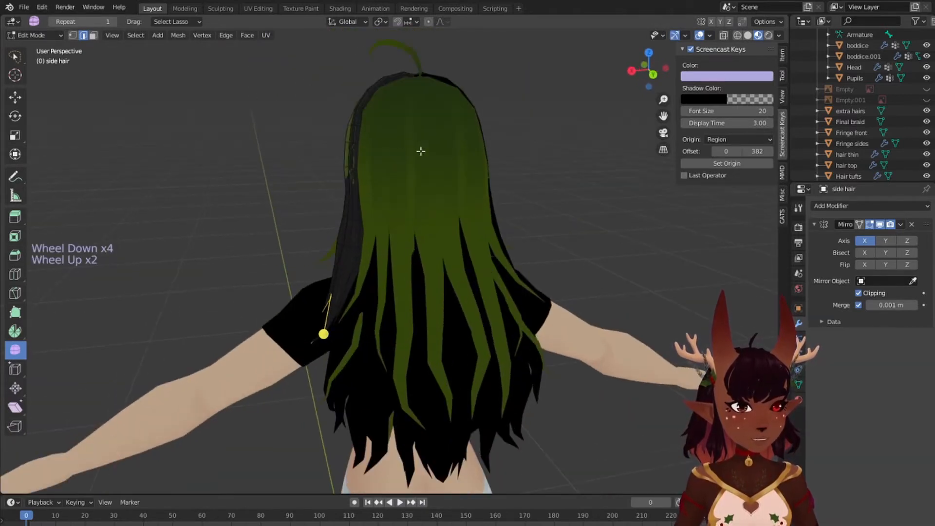
# Step: Hide extra hairs, Final braid, Fringe front, Fringe sides, hair thin, hair top and Hair tufts, leaving side hair visible
pyautogui.click(927, 111)
pyautogui.click(927, 122)
pyautogui.click(927, 133)
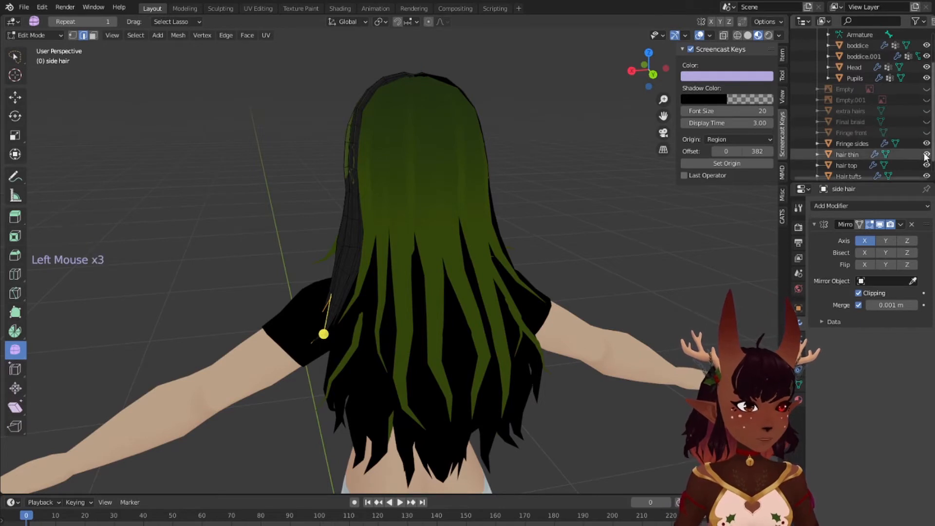
pyautogui.scroll(-3, 920, 156)
pyautogui.click(927, 127)
pyautogui.click(927, 138)
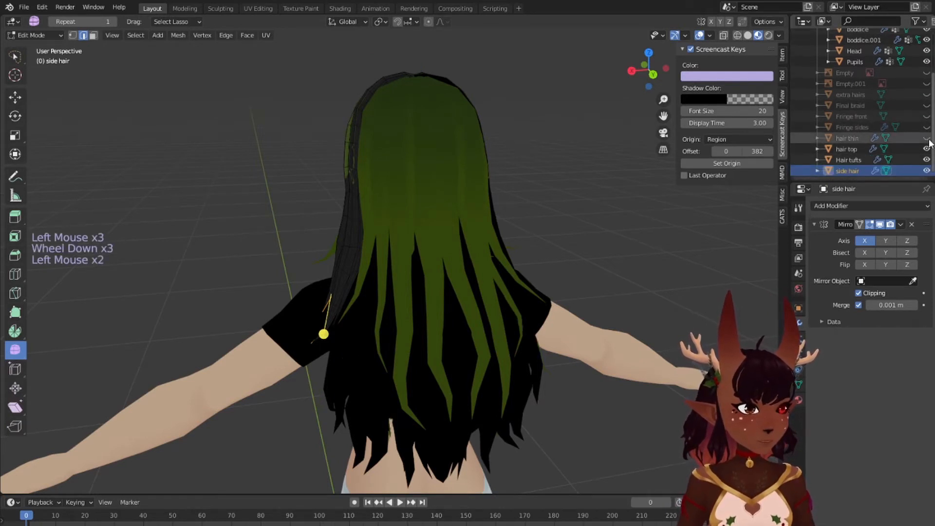
pyautogui.click(927, 149)
pyautogui.click(926, 160)
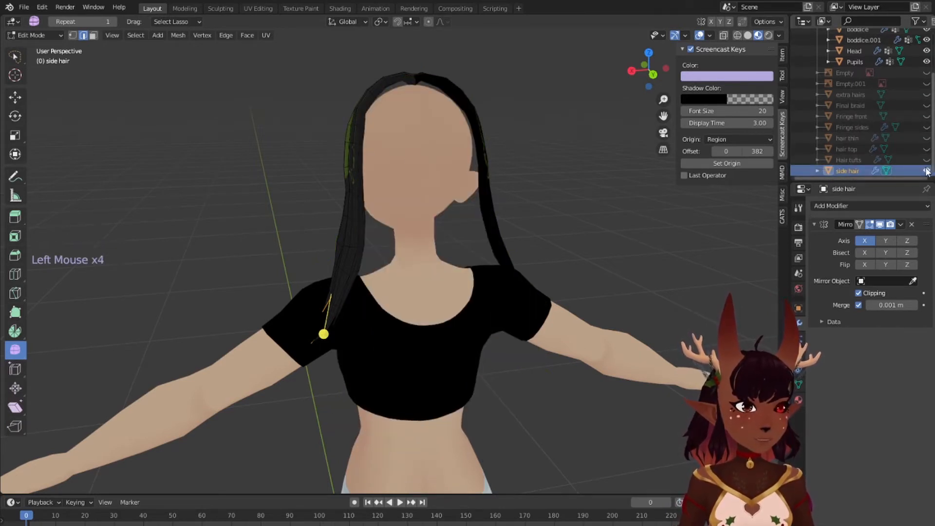
# Step: Extend the edge loop selection along the edges of the side hair's split tips
pyautogui.scroll(2, 435, 184)
pyautogui.moveTo(262, 204); pyautogui.dragTo(507, 227, button='middle')
pyautogui.scroll(3, 548, 197)
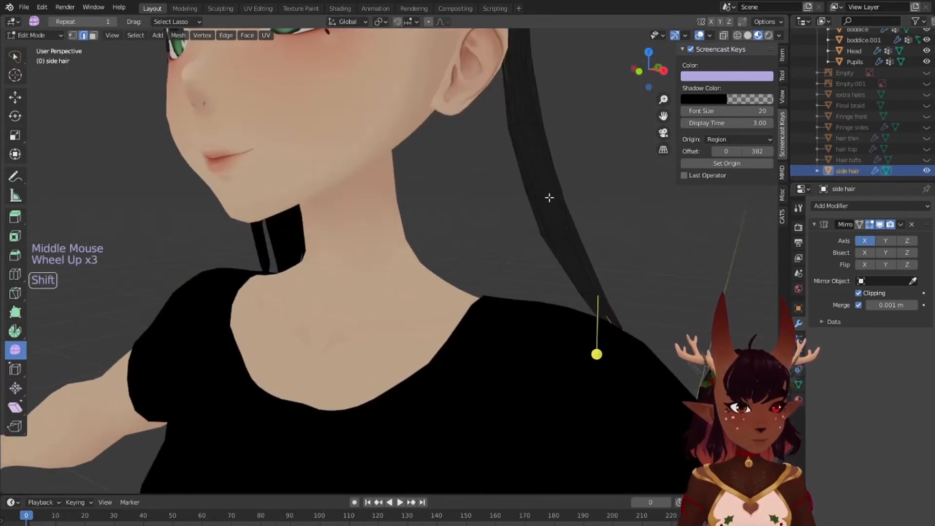
pyautogui.keyDown('shift'); pyautogui.moveTo(549, 196); pyautogui.dragTo(376, 119, button='middle'); pyautogui.keyUp('shift')
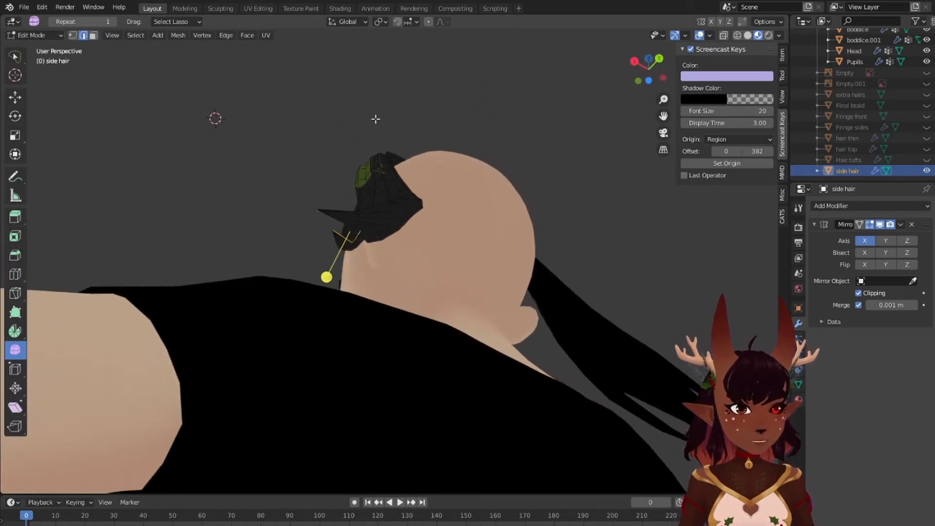
pyautogui.scroll(2, 414, 226)
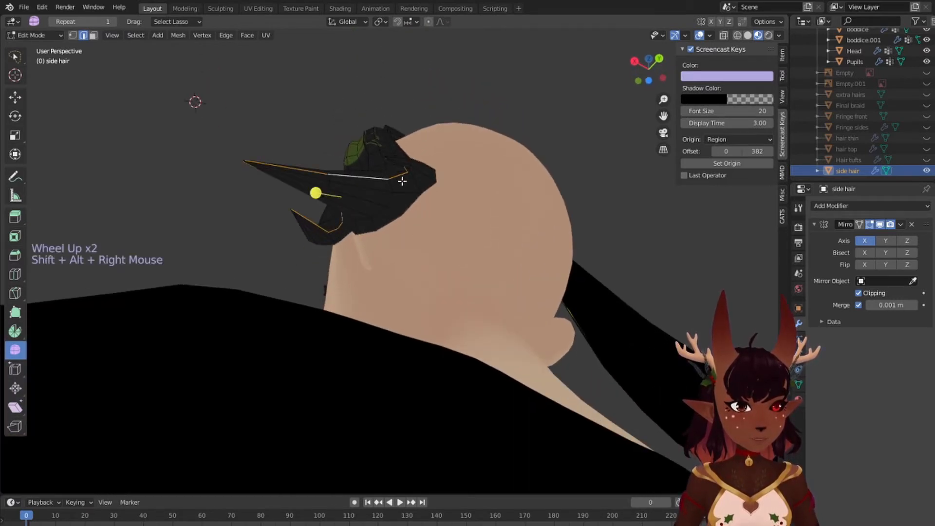
pyautogui.scroll(-2, 402, 182)
pyautogui.moveTo(402, 181); pyautogui.dragTo(376, 168, button='middle')
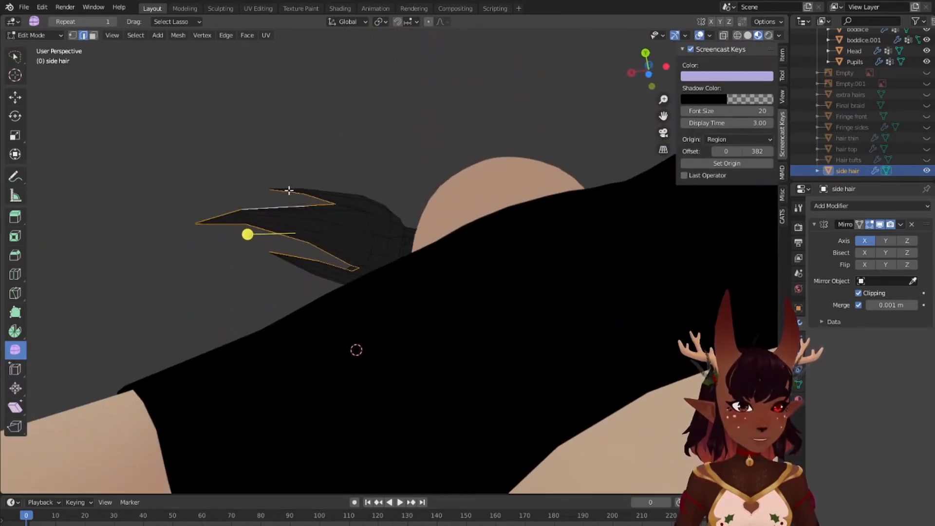
# Step: Replace the selection with the single edge loop running along the strand's central tip
pyautogui.scroll(3, 289, 190)
pyautogui.keyDown('shift'); pyautogui.moveTo(294, 192); pyautogui.dragTo(416, 258, button='middle'); pyautogui.keyUp('shift')
pyautogui.scroll(1, 450, 263)
pyautogui.keyDown('alt'); pyautogui.rightClick(393, 271); pyautogui.keyUp('alt')
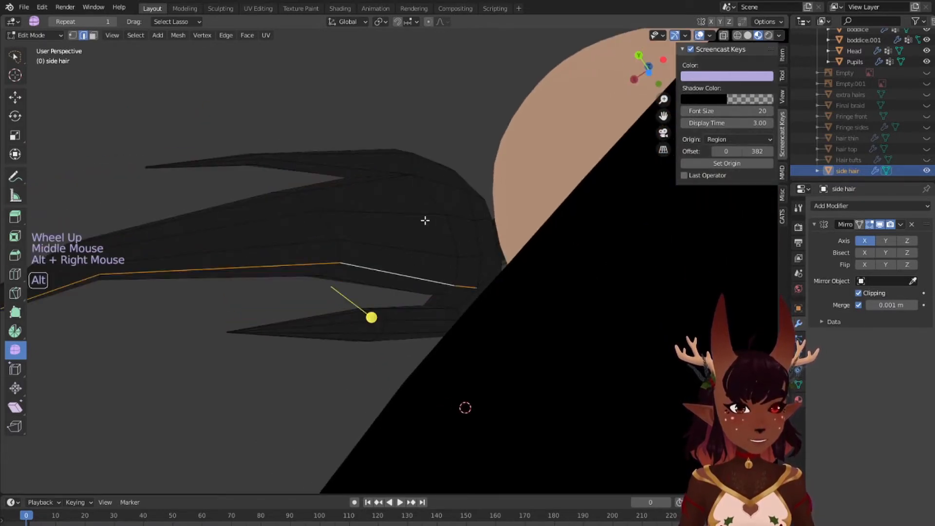
# Step: Switch to the Modeling workspace and deselect all of the side hair mesh
pyautogui.scroll(-2, 425, 221)
pyautogui.hotkey('ctrl', 'pagedown')
pyautogui.moveTo(536, 260); pyautogui.dragTo(417, 316, button='middle')
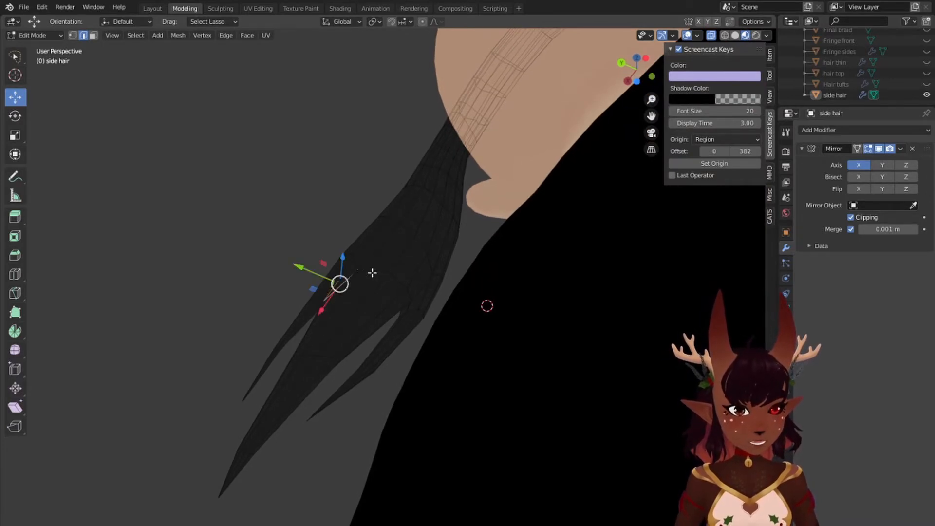
pyautogui.scroll(2, 374, 278)
pyautogui.press('a')
pyautogui.scroll(-2, 364, 290)
pyautogui.hotkey('alt', 'a')
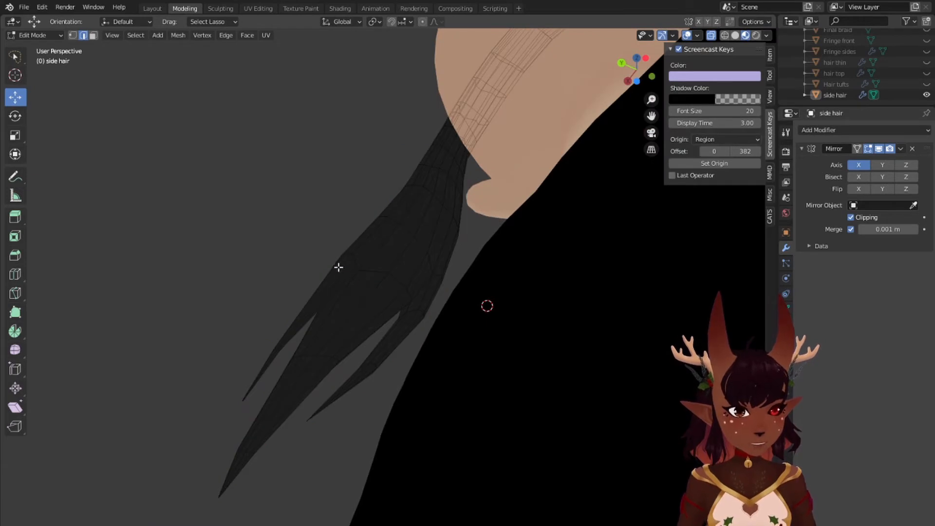
# Step: Select the edge loops outlining both sides and the split tips of the side hair strand and mark them as a seam
pyautogui.moveTo(338, 267); pyautogui.dragTo(507, 327, button='middle')
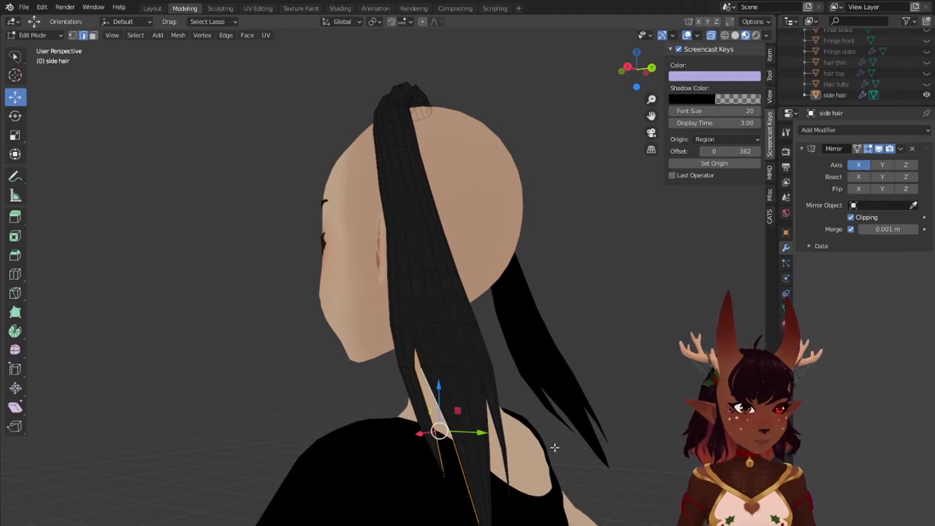
pyautogui.keyDown('alt'); pyautogui.click(500, 339); pyautogui.keyUp('alt')
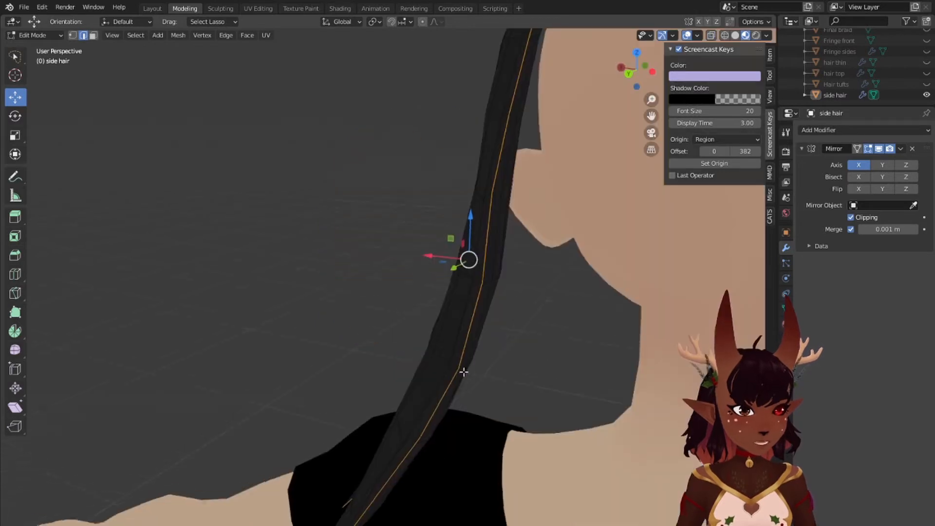
pyautogui.moveTo(463, 371); pyautogui.dragTo(461, 378, button='middle')
pyautogui.moveTo(466, 263); pyautogui.dragTo(537, 284, button='middle')
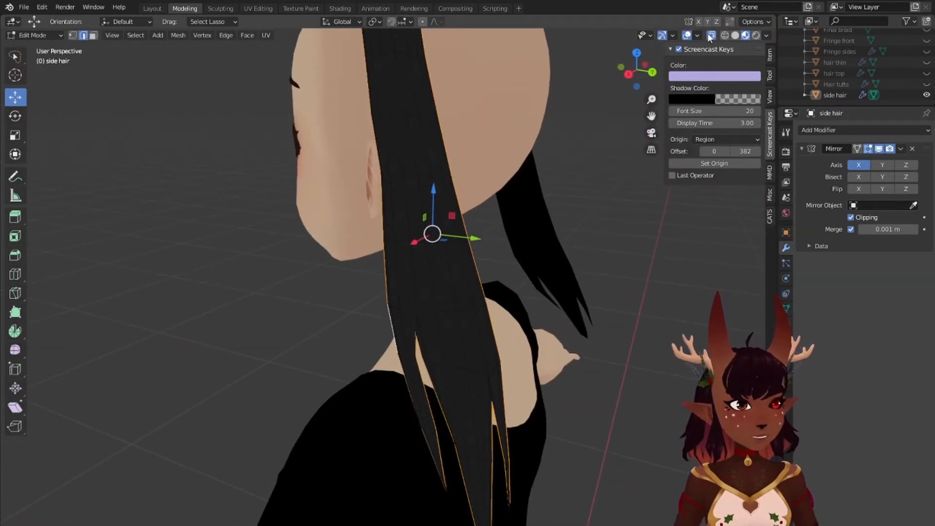
pyautogui.moveTo(475, 279)
pyautogui.mouseDown(button='middle')
pyautogui.moveTo(485, 279)
pyautogui.moveTo(334, 250)
pyautogui.moveTo(399, 265)
pyautogui.moveTo(467, 303)
pyautogui.moveTo(491, 284)
pyautogui.moveTo(472, 280)
pyautogui.mouseUp(button='middle')
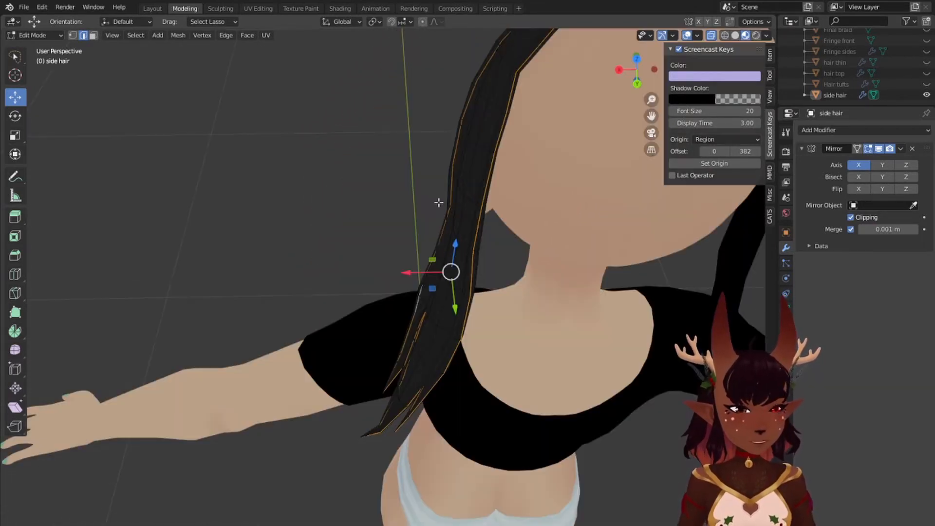
pyautogui.hotkey('ctrl', 'e')
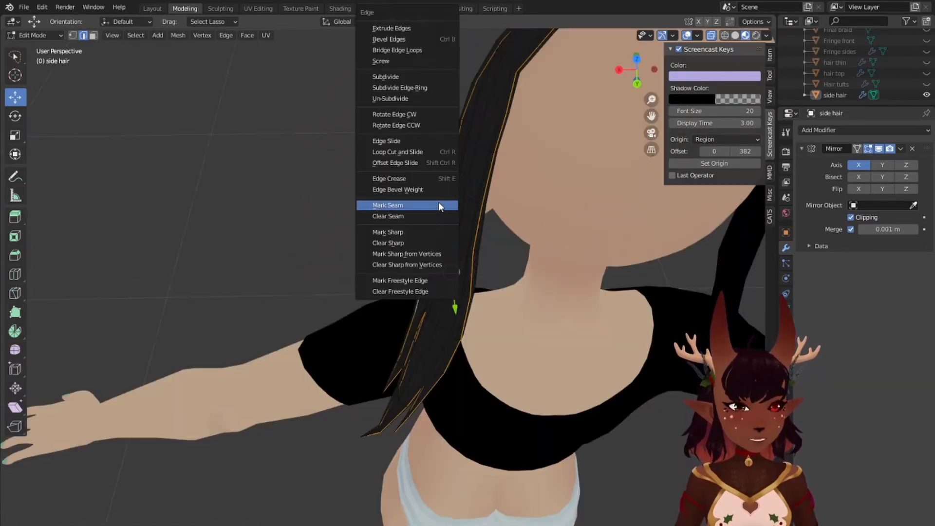
pyautogui.click(435, 202)
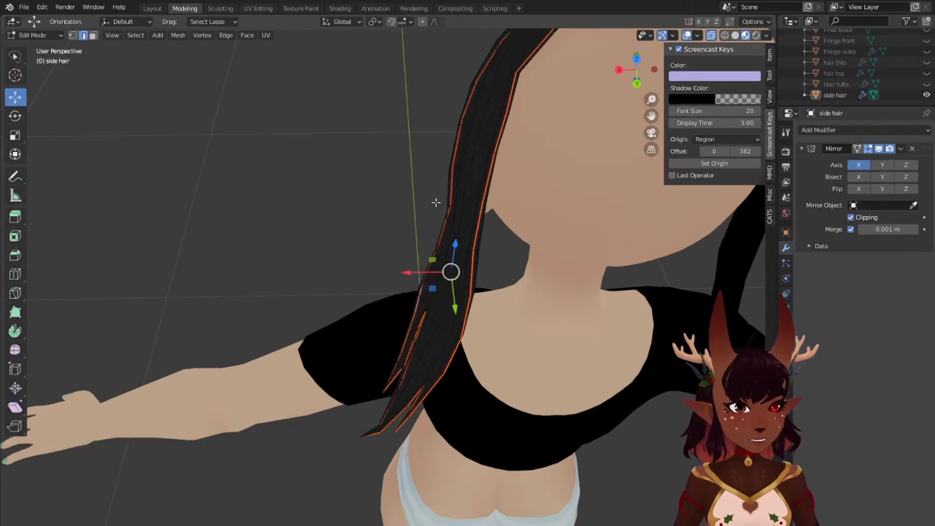
# Step: Switch to the UV Editing workspace and unwrap the entire side hair mesh
pyautogui.click(247, 8)
pyautogui.press('a')
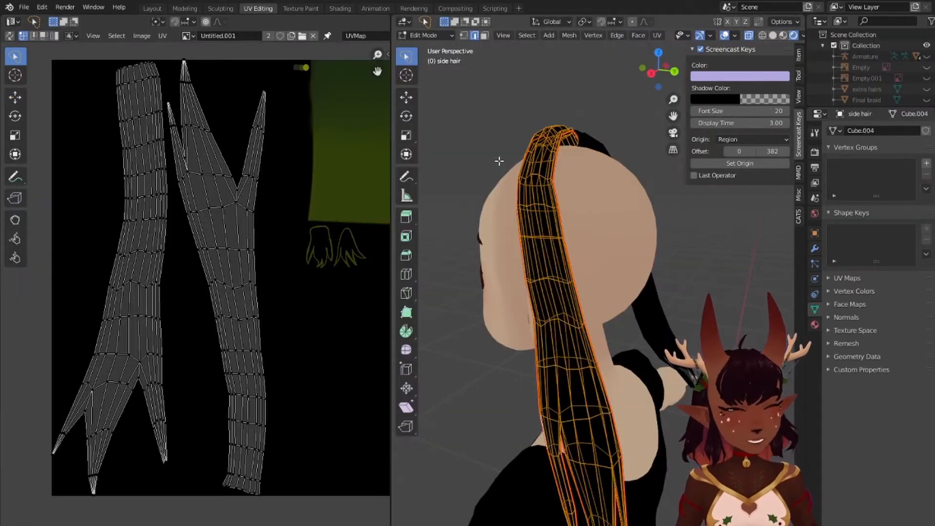
pyautogui.press('u')
pyautogui.click(499, 159)
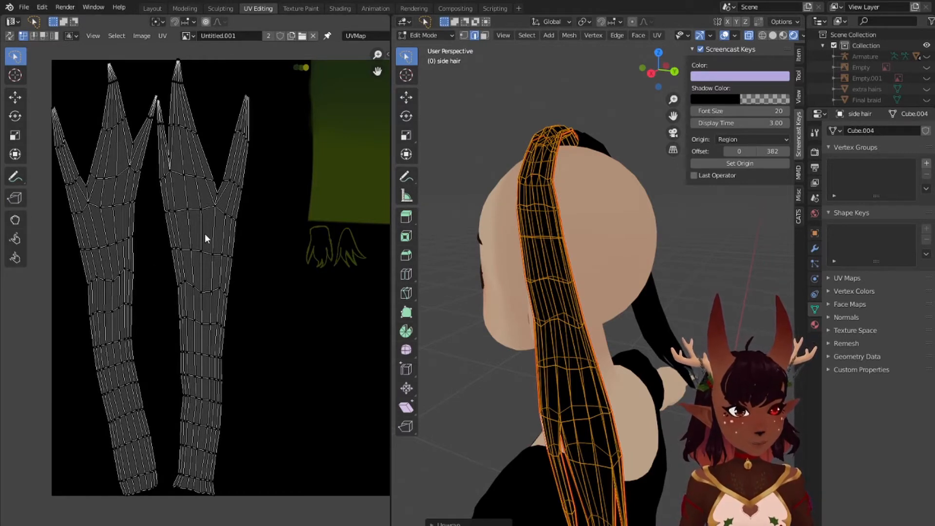
# Step: Select all the side hair UVs and scale both islands down to a small size
pyautogui.moveTo(679, 235); pyautogui.dragTo(559, 297, button='middle')
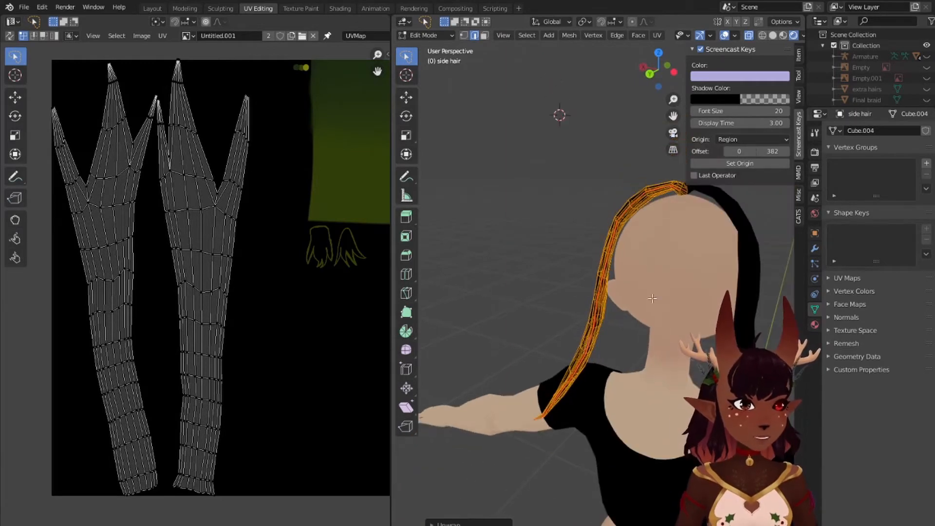
pyautogui.moveTo(652, 298); pyautogui.dragTo(594, 295, button='middle')
pyautogui.press('a')
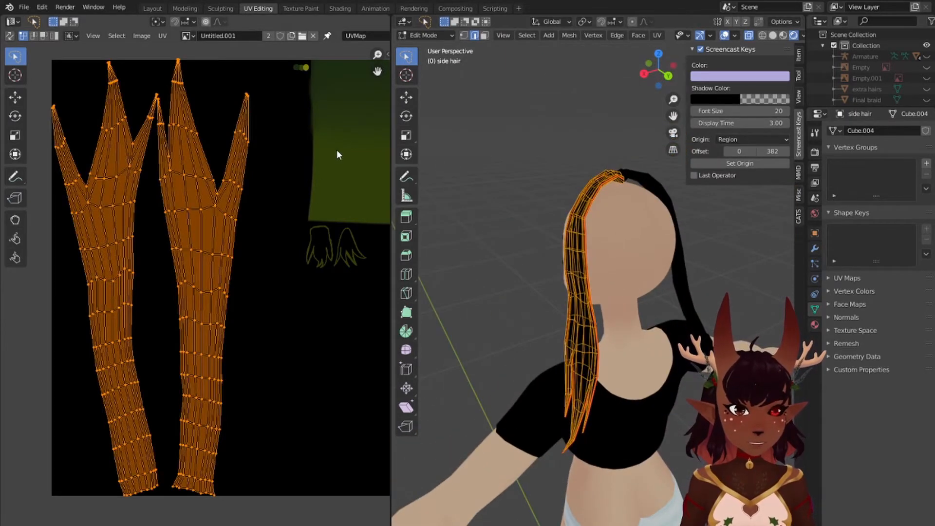
pyautogui.press('s')
pyautogui.click(171, 261)
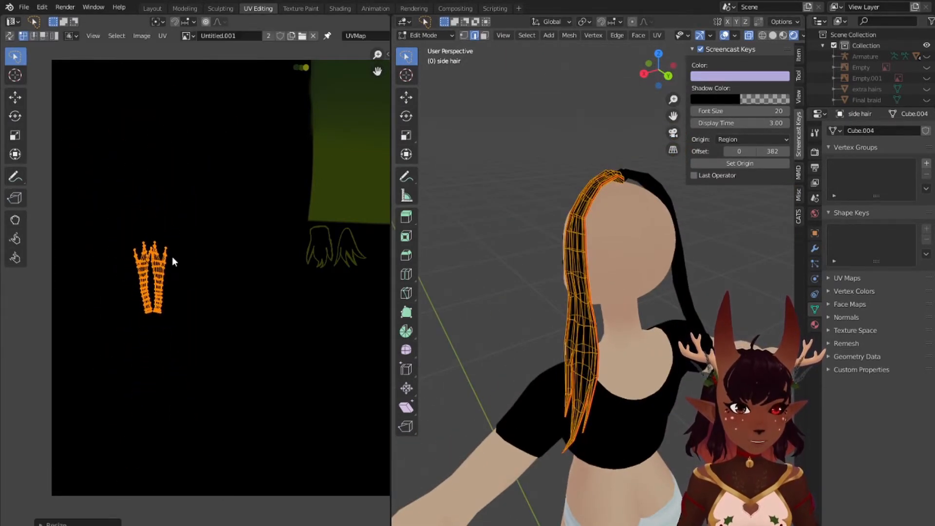
# Step: Enlarge both side hair UV islands and place them just below the two outlined hair shapes on the texture
pyautogui.moveTo(215, 229); pyautogui.dragTo(125, 234, button='middle')
pyautogui.press('g')
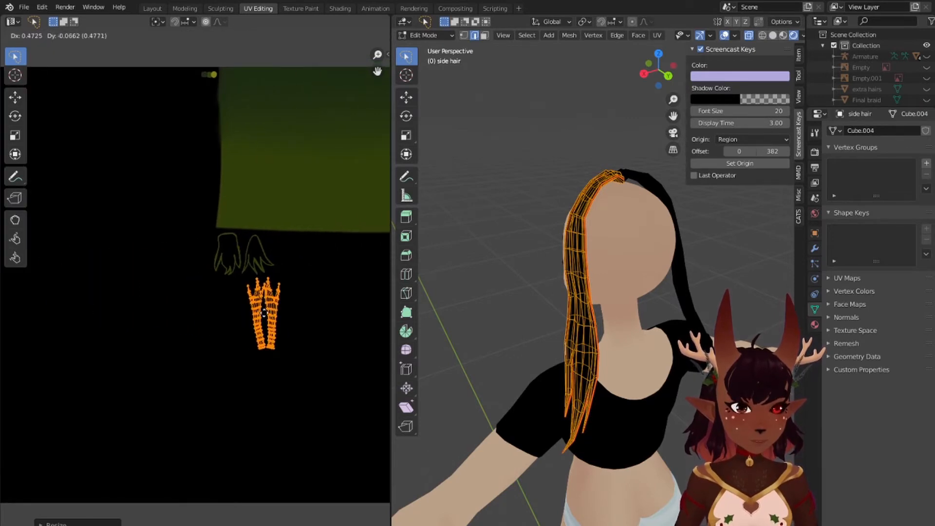
pyautogui.click(241, 258)
pyautogui.press('s')
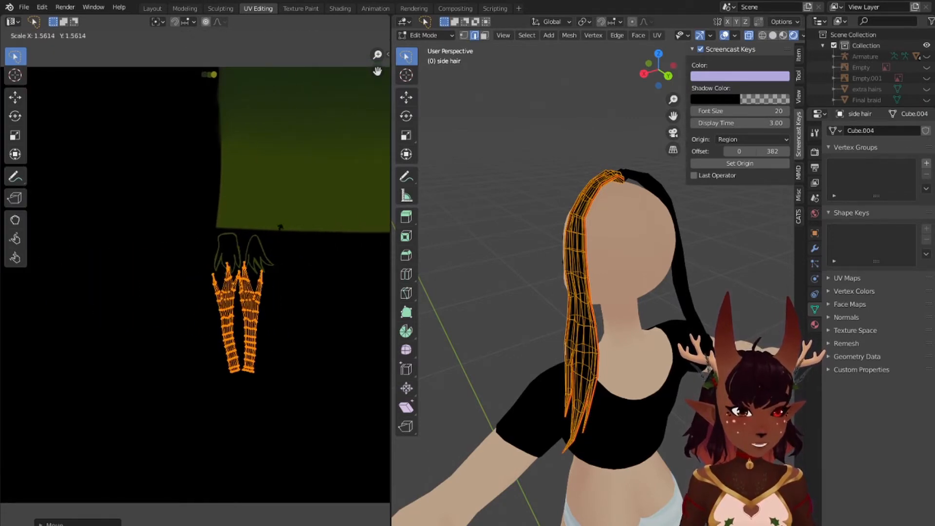
pyautogui.click(278, 221)
pyautogui.press('g')
pyautogui.click(270, 273)
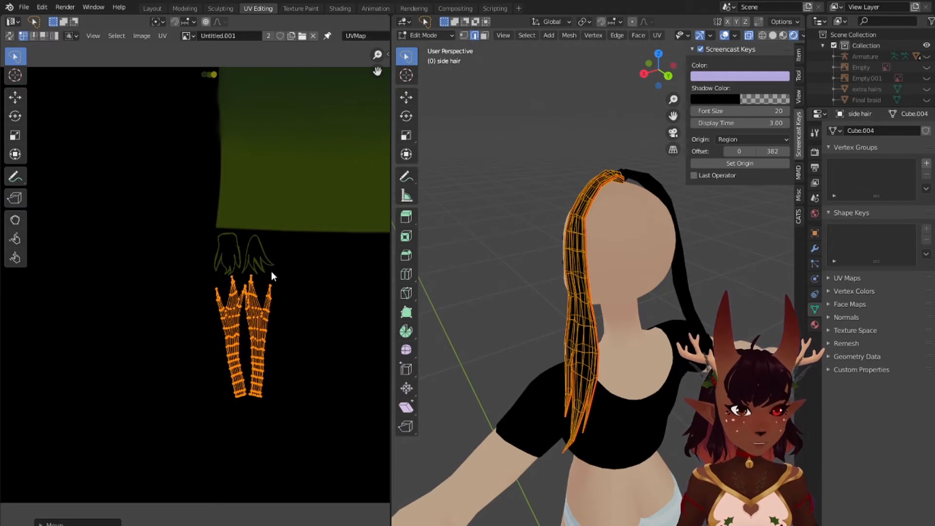
# Step: Select one whole side hair UV island and move it away from the other to separate the pair
pyautogui.moveTo(277, 201); pyautogui.dragTo(127, 237, button='middle')
pyautogui.click(111, 356)
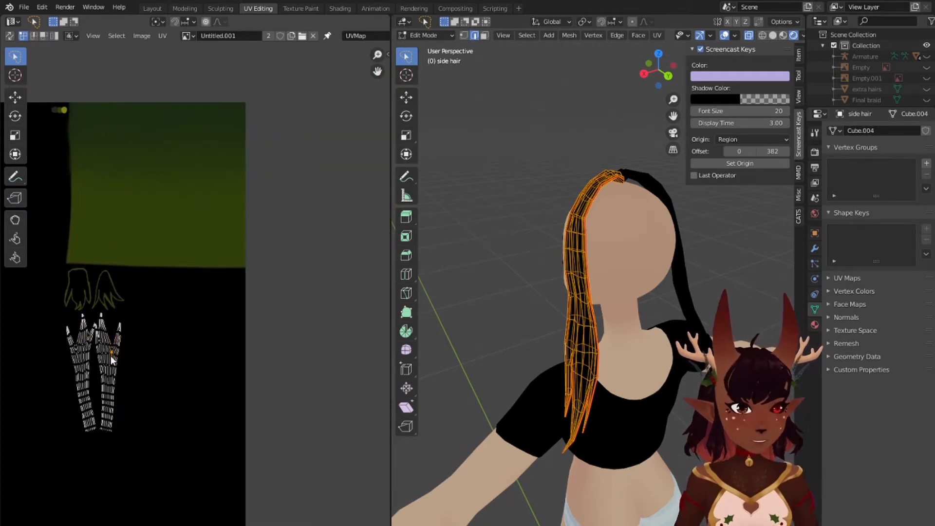
pyautogui.press('l')
pyautogui.press('g')
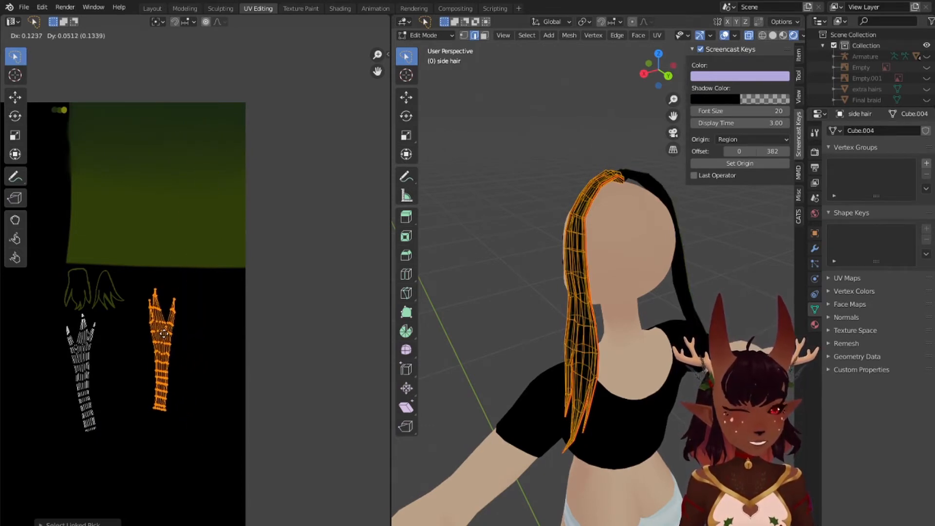
pyautogui.click(151, 332)
# Step: Rotate both side hair islands by 180° and move them toward the texture's right edge
pyautogui.press('a')
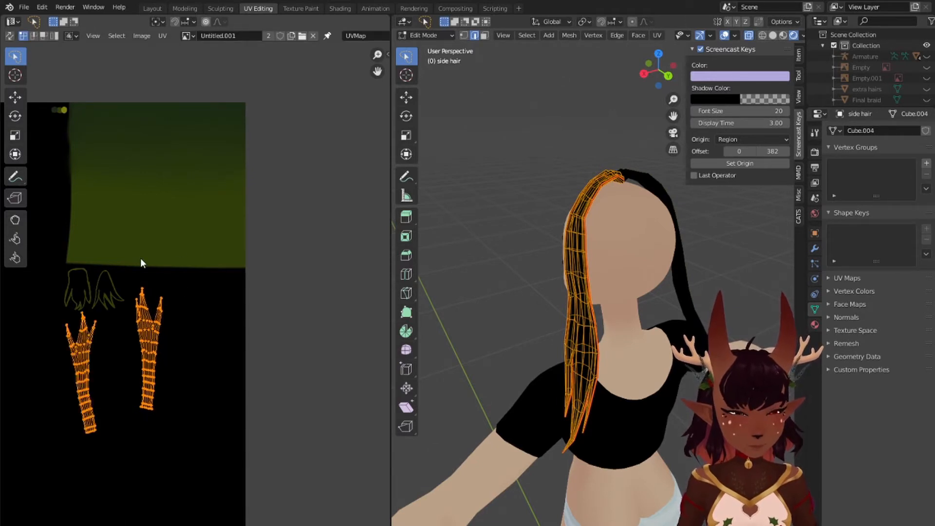
pyautogui.write('r180')
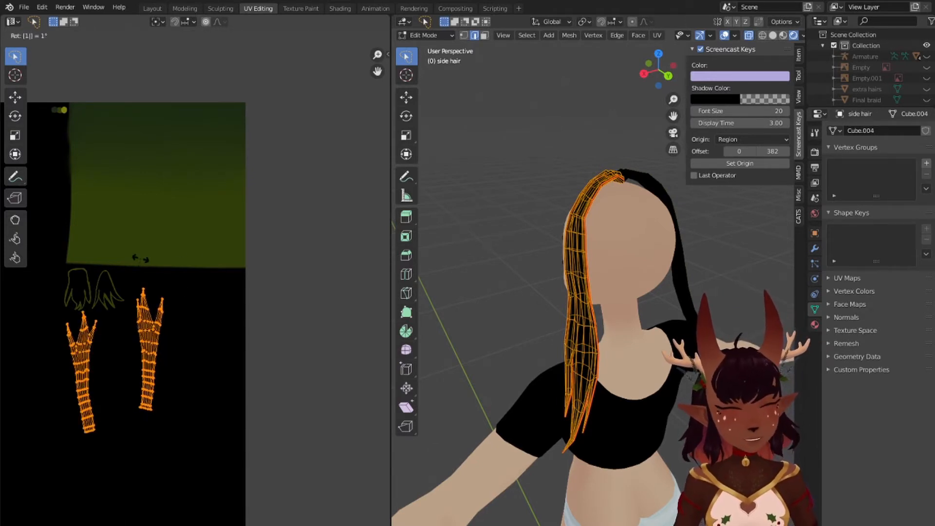
pyautogui.press('Return')
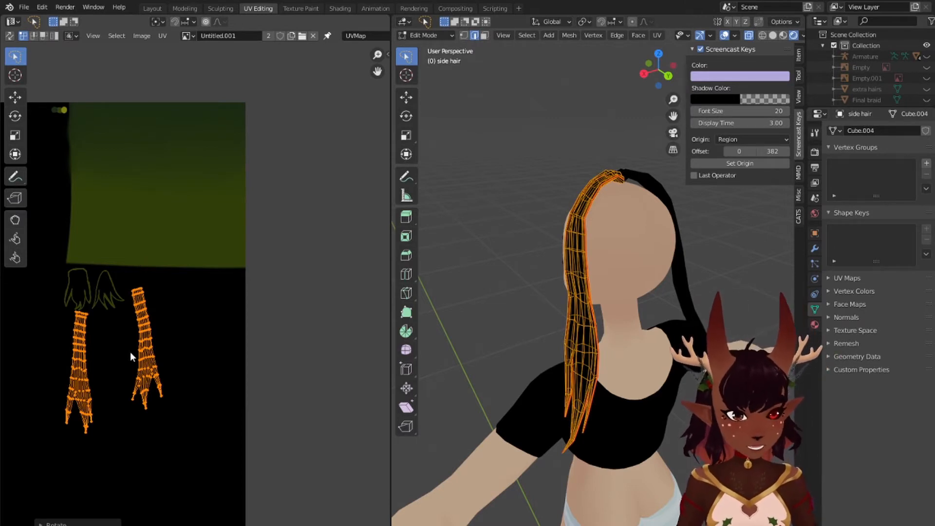
pyautogui.press('g')
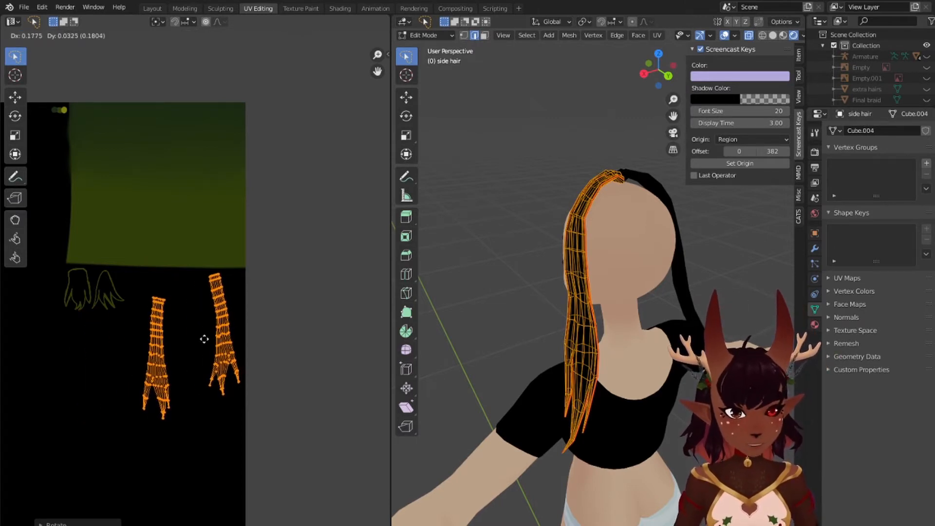
pyautogui.click(204, 339)
# Step: Rotate the outer side hair island about 11° to straighten it, and place it against the texture's right edge
pyautogui.hotkey('alt', 'a')
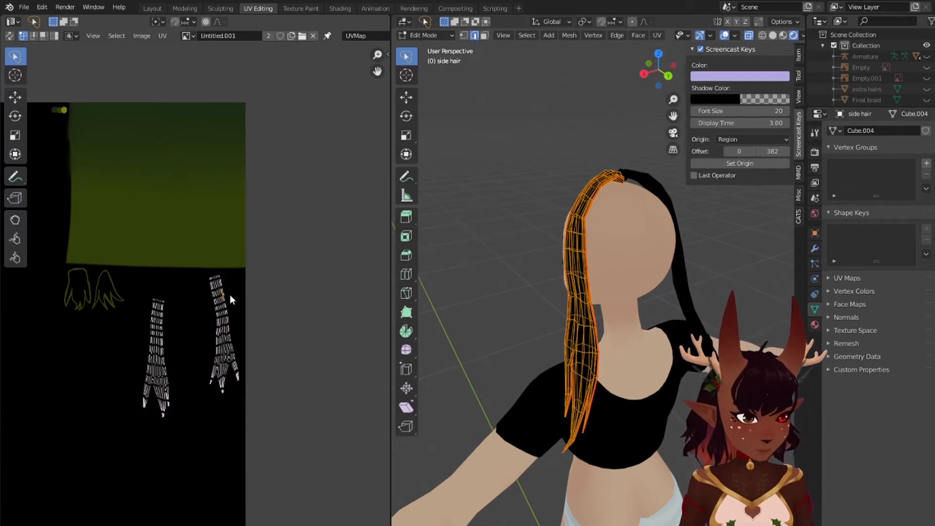
pyautogui.press('l')
pyautogui.press('r')
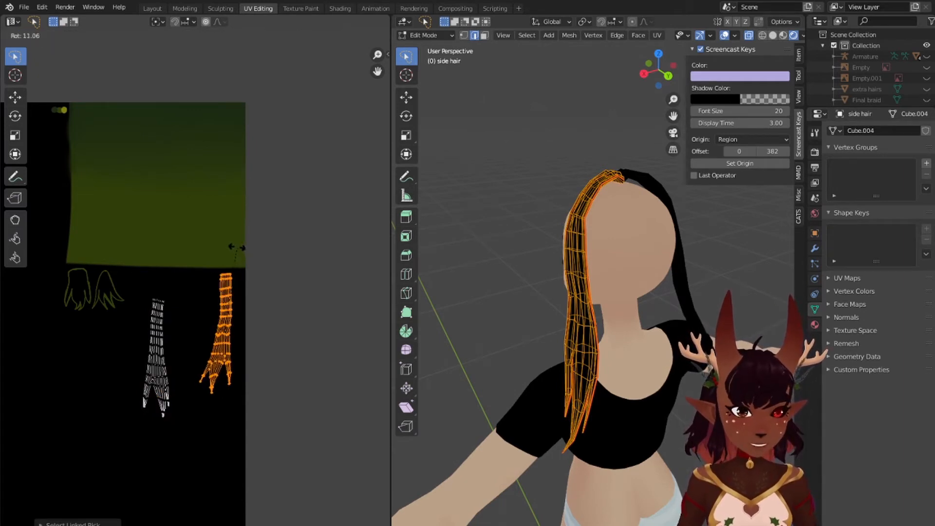
pyautogui.click(233, 250)
pyautogui.press('g')
pyautogui.click(233, 309)
# Step: Move the other side hair island next to the first, just under the green gradient, and deselect the UVs
pyautogui.hotkey('alt', 'a')
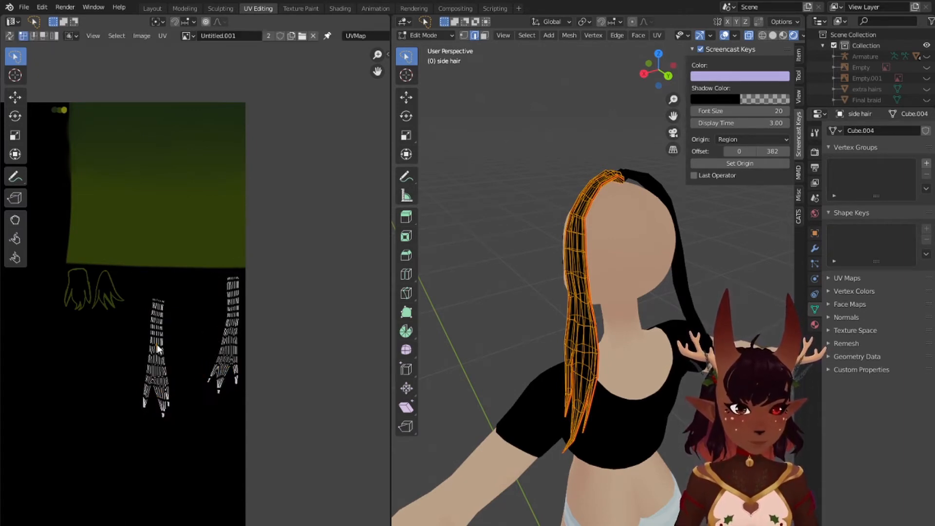
pyautogui.press('l')
pyautogui.press('g')
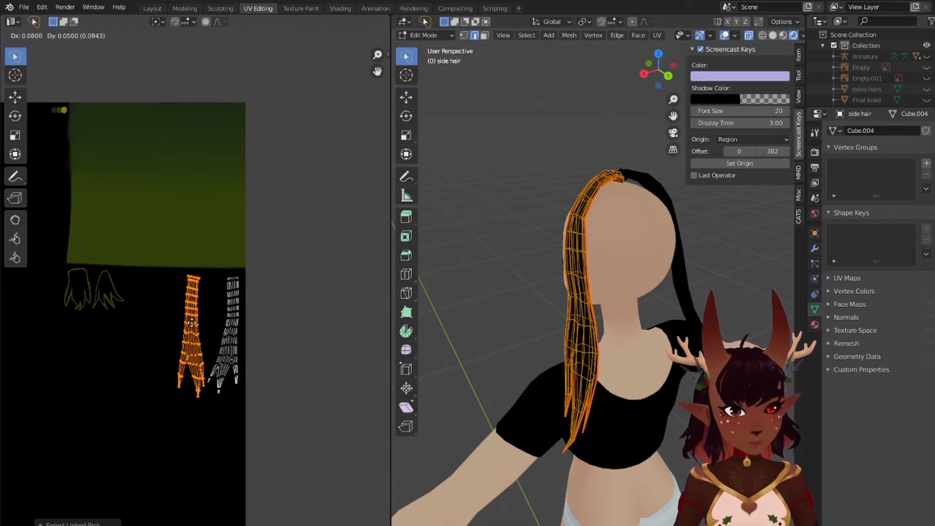
pyautogui.click(190, 320)
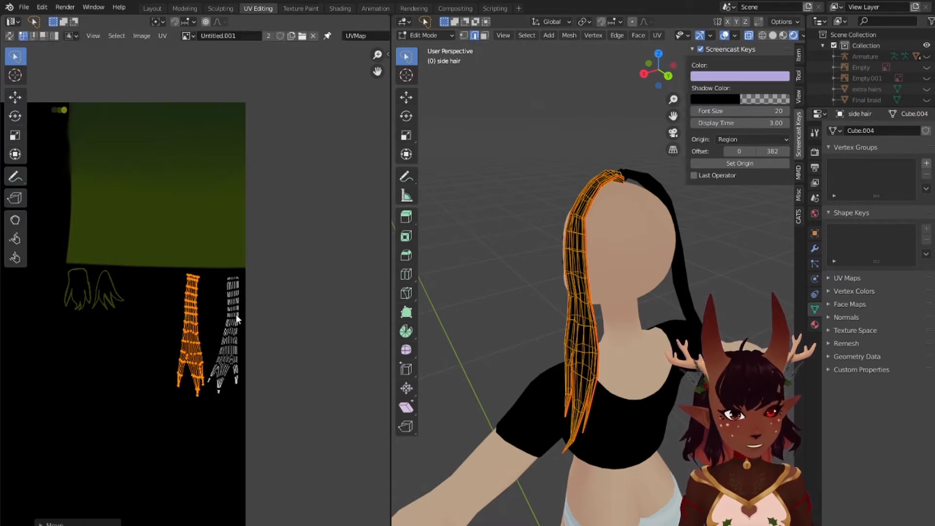
pyautogui.click(290, 320)
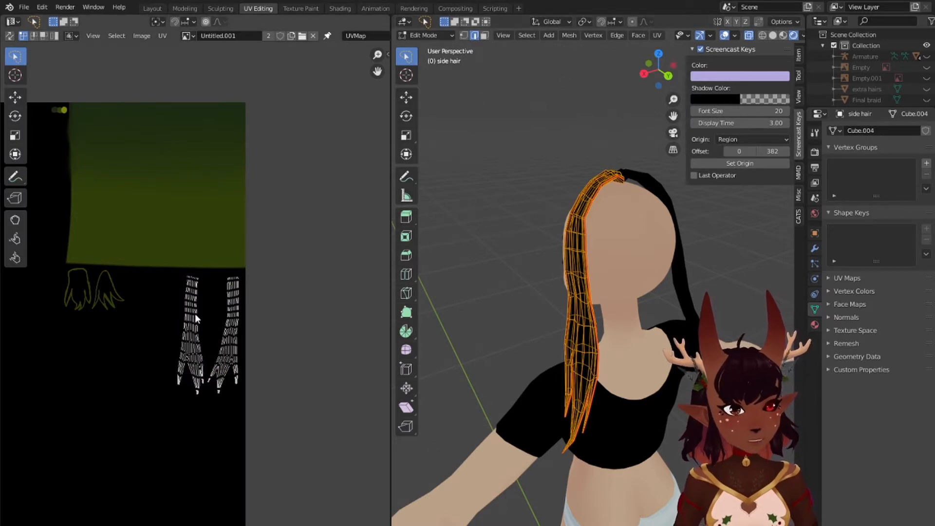
pyautogui.moveTo(624, 307); pyautogui.dragTo(535, 280, button='middle')
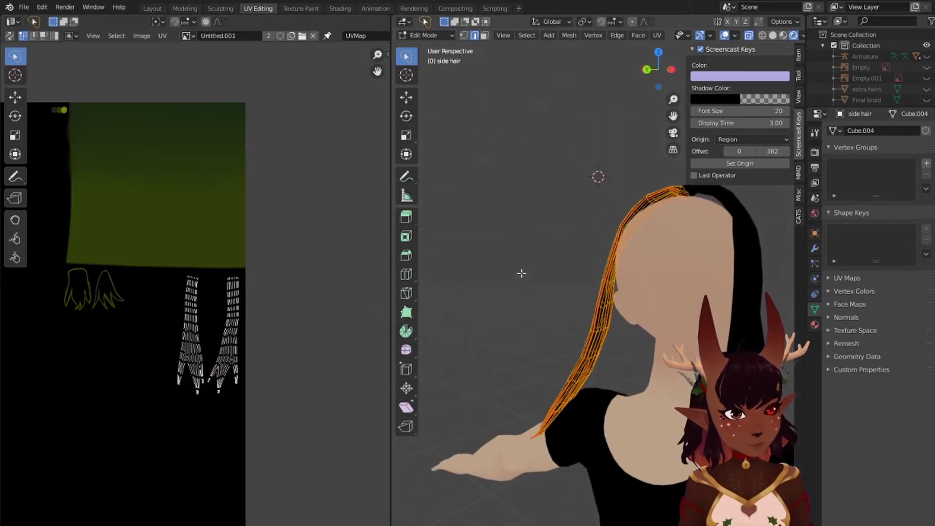
pyautogui.press('l')
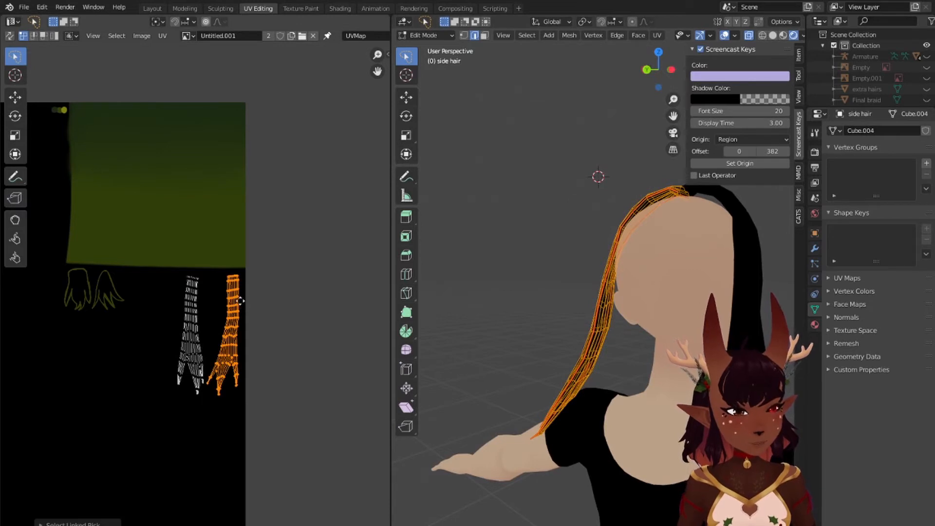
pyautogui.press('g')
pyautogui.press('Escape')
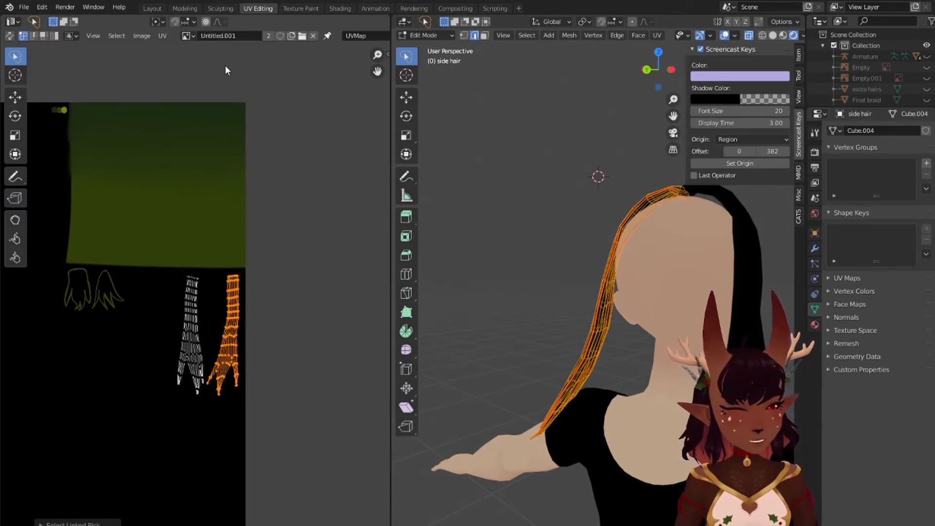
# Step: Switch to the Texture Paint workspace and bring up the side hair UV islands for painting
pyautogui.click(305, 7)
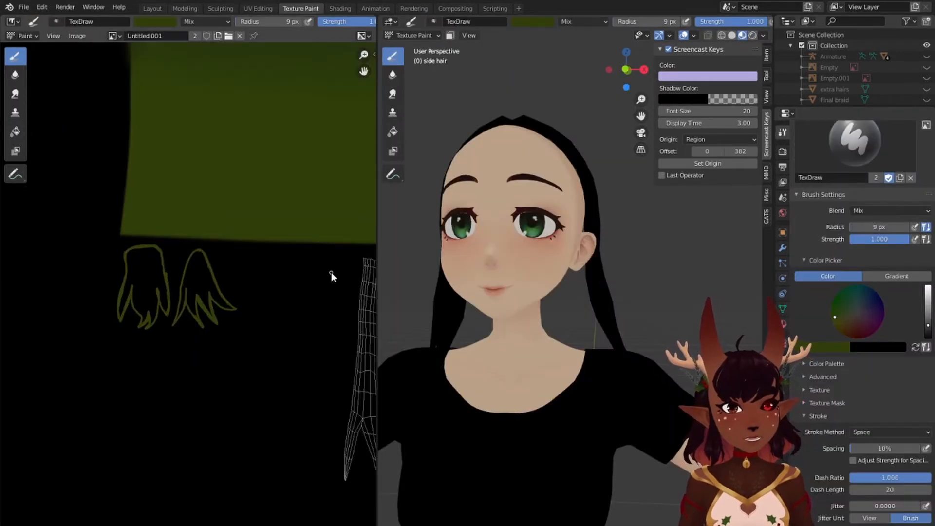
pyautogui.moveTo(331, 272); pyautogui.dragTo(76, 221, button='middle')
pyautogui.scroll(1, 97, 241)
pyautogui.moveTo(116, 247); pyautogui.dragTo(174, 196, button='middle')
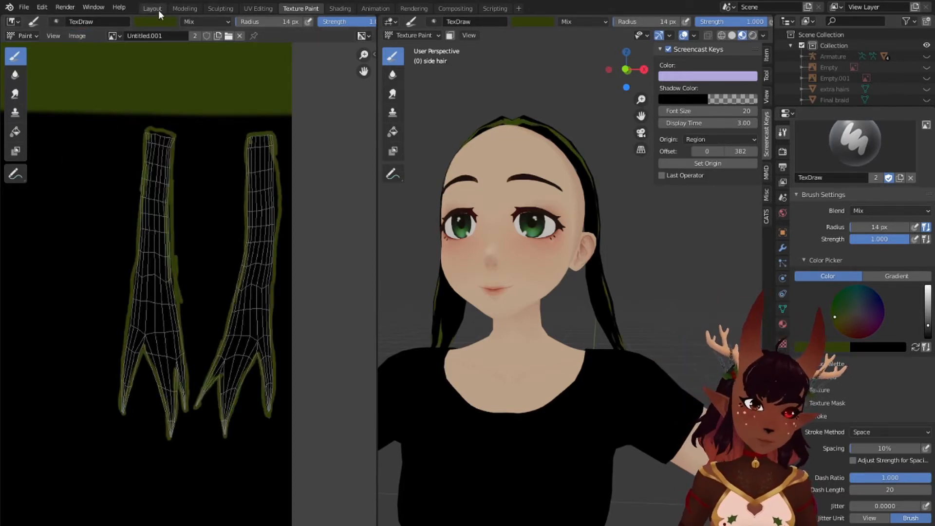
# Step: Return to the Layout workspace and mark the selected edges of the Hair tufts mesh as a seam
pyautogui.click(184, 9)
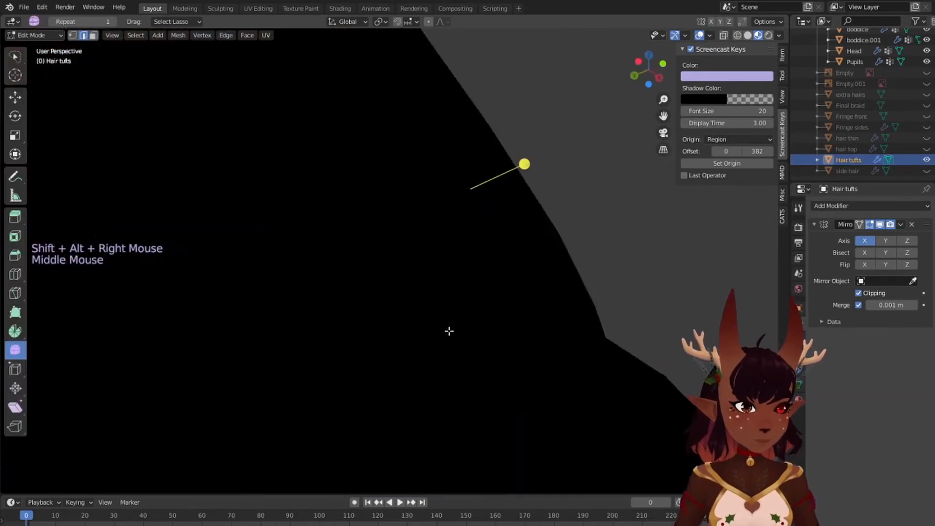
pyautogui.moveTo(449, 331); pyautogui.dragTo(385, 238, button='middle')
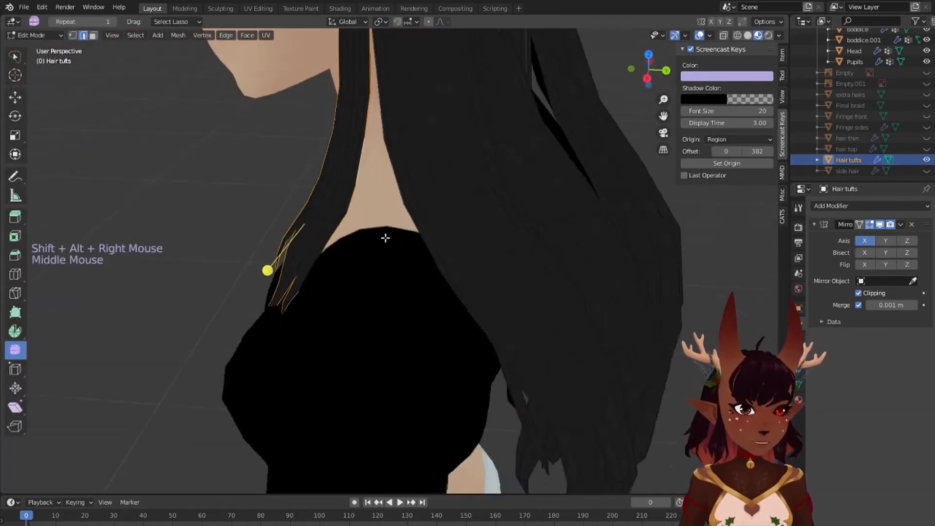
pyautogui.hotkey('ctrl', 'e')
pyautogui.click(404, 203)
# Step: Select the edge loops outlining the next hair tuft, toggling X-ray for access, and mark them as a seam
pyautogui.scroll(2, 448, 355)
pyautogui.moveTo(405, 204); pyautogui.dragTo(395, 278, button='middle')
pyautogui.keyDown('alt'); pyautogui.keyDown('shift'); pyautogui.rightClick(593, 214); pyautogui.keyUp('shift'); pyautogui.keyUp('alt')
pyautogui.keyDown('alt'); pyautogui.keyDown('shift'); pyautogui.rightClick(402, 150); pyautogui.keyUp('shift'); pyautogui.keyUp('alt')
pyautogui.scroll(-4, 403, 151)
pyautogui.hotkey('alt', 'z')
pyautogui.scroll(2, 384, 180)
pyautogui.scroll(3, 385, 180)
pyautogui.moveTo(384, 180); pyautogui.dragTo(472, 305, button='middle')
pyautogui.hotkey('ctrl', 'e')
pyautogui.click(429, 204)
# Step: Select two whole linked hair tufts and hide them
pyautogui.scroll(-3, 370, 219)
pyautogui.moveTo(371, 220); pyautogui.dragTo(499, 173, button='middle')
pyautogui.press('l')
pyautogui.press('l')
pyautogui.press('h')
# Step: Toggle X-ray and select the edge loops outlining another hair tuft, undoing the last selection
pyautogui.click(724, 35)
pyautogui.keyDown('alt'); pyautogui.rightClick(420, 232); pyautogui.keyUp('alt')
pyautogui.keyDown('alt'); pyautogui.keyDown('shift'); pyautogui.rightClick(407, 217); pyautogui.keyUp('shift'); pyautogui.keyUp('alt')
pyautogui.keyDown('alt'); pyautogui.keyDown('shift'); pyautogui.rightClick(482, 316); pyautogui.keyUp('shift'); pyautogui.keyUp('alt')
pyautogui.scroll(4, 393, 223)
pyautogui.keyDown('alt'); pyautogui.keyDown('shift'); pyautogui.rightClick(409, 211); pyautogui.keyUp('shift'); pyautogui.keyUp('alt')
pyautogui.hotkey('ctrl', 'z')
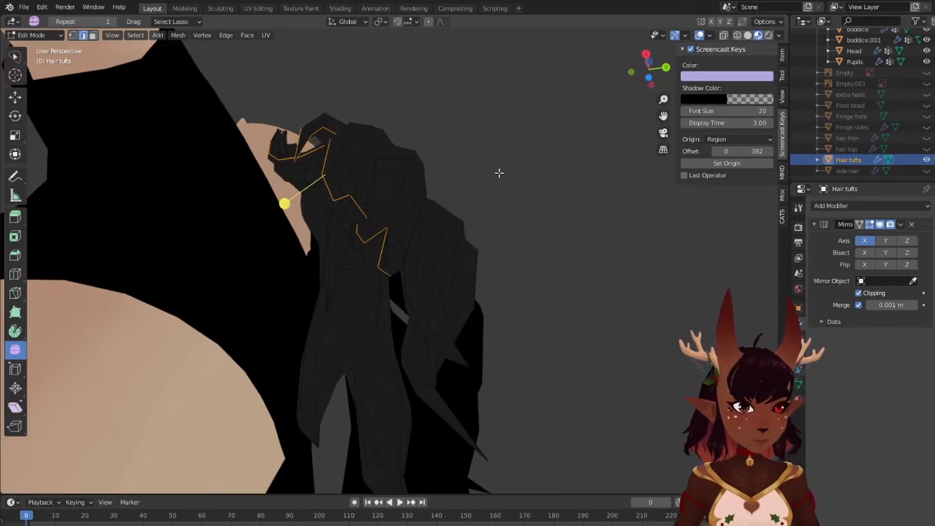
# Step: Select the whole linked tuft and hide it to expose the remaining tufts
pyautogui.scroll(-4, 498, 173)
pyautogui.press('l')
pyautogui.press('h')
# Step: Select the edge loops around the sides and tips of the remaining hair tuft and mark them as a seam
pyautogui.moveTo(399, 186); pyautogui.dragTo(440, 315, button='middle')
pyautogui.keyDown('alt'); pyautogui.rightClick(428, 273); pyautogui.keyUp('alt')
pyautogui.keyDown('alt'); pyautogui.keyDown('shift'); pyautogui.rightClick(409, 263); pyautogui.keyUp('shift'); pyautogui.keyUp('alt')
pyautogui.keyDown('shift'); pyautogui.moveTo(409, 263); pyautogui.dragTo(442, 317, button='middle'); pyautogui.keyUp('shift')
pyautogui.keyDown('alt'); pyautogui.keyDown('shift'); pyautogui.rightClick(294, 282); pyautogui.keyUp('shift'); pyautogui.keyUp('alt')
pyautogui.keyDown('alt'); pyautogui.keyDown('shift'); pyautogui.rightClick(549, 175); pyautogui.keyUp('shift'); pyautogui.keyUp('alt')
pyautogui.scroll(-4, 549, 175)
pyautogui.keyDown('alt'); pyautogui.keyDown('shift'); pyautogui.rightClick(434, 204); pyautogui.keyUp('shift'); pyautogui.keyUp('alt')
pyautogui.moveTo(434, 205); pyautogui.dragTo(443, 244, button='middle')
pyautogui.keyDown('shift'); pyautogui.moveTo(443, 244); pyautogui.dragTo(409, 219, button='middle'); pyautogui.keyUp('shift')
pyautogui.hotkey('ctrl', 'e')
# Step: Reveal all hidden tufts and unwrap the Hair tufts mesh in the UV Editing workspace
pyautogui.scroll(-3, 436, 254)
pyautogui.hotkey('alt', 'h')
pyautogui.click(258, 9)
pyautogui.press('u')
# Step: Select two large hair tuft islands and move them to the area beside the green gradient
pyautogui.scroll(1, 217, 203)
pyautogui.moveTo(110, 260); pyautogui.dragTo(209, 197, button='middle')
pyautogui.press('l')
pyautogui.press('l')
pyautogui.press('g')
pyautogui.click(211, 170)
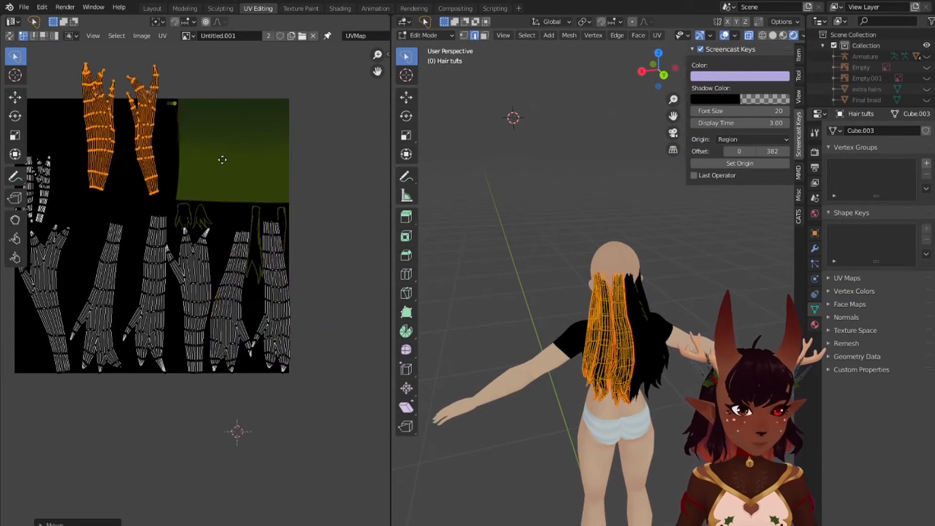
# Step: Move another pair of hair tuft islands, and rescale all the tuft UVs together
pyautogui.press('l')
pyautogui.press('l')
pyautogui.press('g')
pyautogui.press('a')
pyautogui.press('s')
pyautogui.click(265, 171)
# Step: Move two long hair tuft islands one at a time to the empty area below the side hair outlines
pyautogui.scroll(3, 273, 194)
pyautogui.moveTo(633, 292); pyautogui.dragTo(515, 255, button='middle')
pyautogui.hotkey('alt', 'a')
pyautogui.press('l')
pyautogui.press('g')
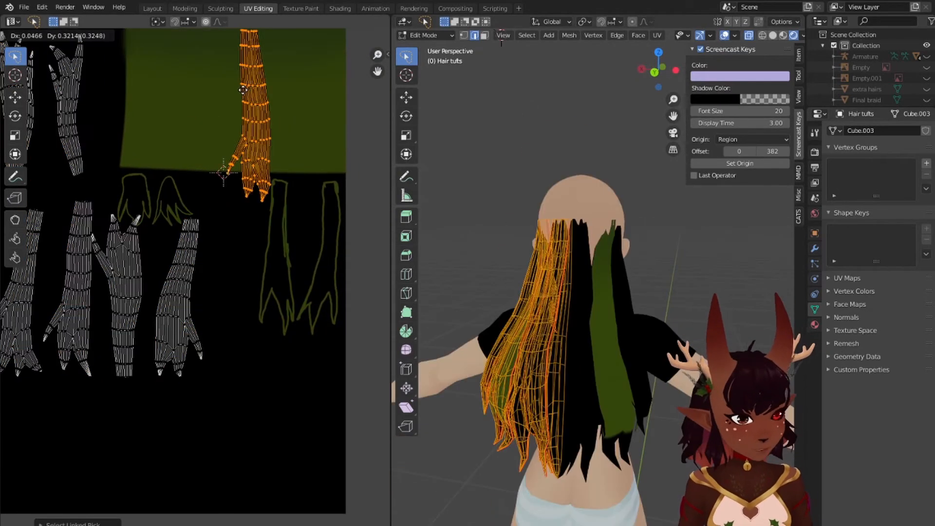
pyautogui.click(226, 415)
pyautogui.hotkey('alt', 'a')
pyautogui.press('l')
pyautogui.press('g')
pyautogui.click(317, 412)
# Step: Arrange the two long tuft islands side by side in the texture's lower right corner, beneath the side hair outlines
pyautogui.hotkey('alt', 'a')
pyautogui.press('l')
pyautogui.press('g')
pyautogui.click(284, 382)
pyautogui.press('g')
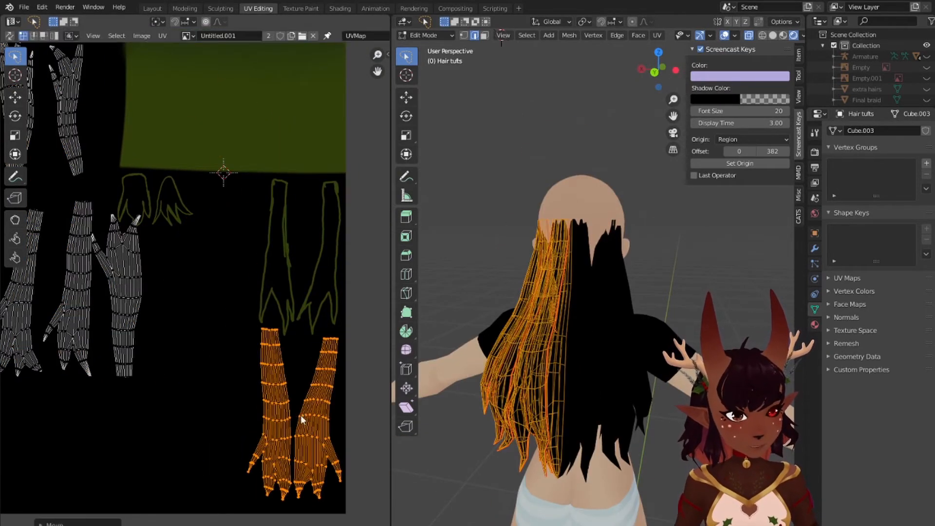
pyautogui.click(299, 418)
# Step: Select the two small hair tuft islands and move them beside the side hair outlines under the gradient
pyautogui.scroll(-2, 317, 351)
pyautogui.hotkey('alt', 'a')
pyautogui.press('l')
pyautogui.press('l')
pyautogui.press('g')
pyautogui.click(287, 261)
# Step: Rotate one small tuft island upright and place it next to the side hair outlines
pyautogui.scroll(4, 292, 253)
pyautogui.press('l')
pyautogui.press('r')
pyautogui.press('g')
pyautogui.click(199, 291)
pyautogui.moveTo(536, 292); pyautogui.dragTo(730, 295, button='middle')
pyautogui.press('g')
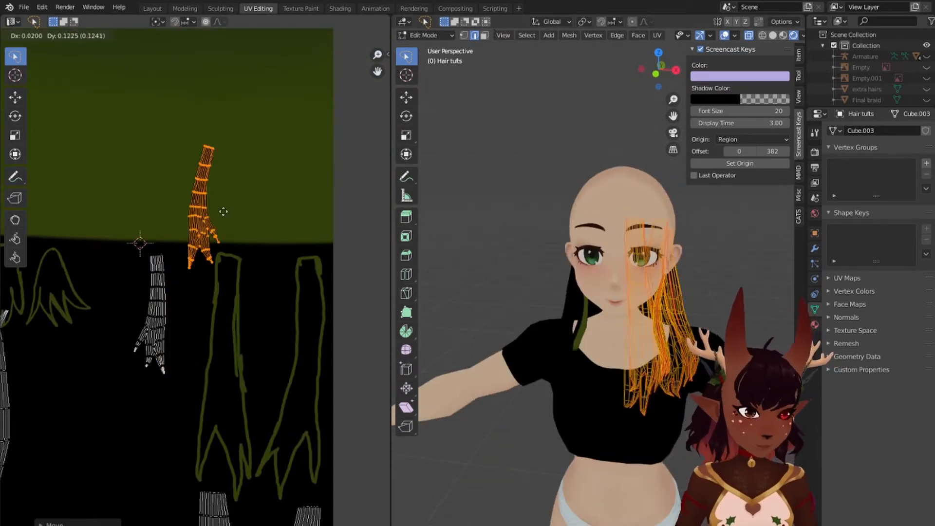
pyautogui.click(207, 326)
# Step: Move the other small tuft island close beside its partner, just under the gradient
pyautogui.hotkey('alt', 'a')
pyautogui.press('l')
pyautogui.press('g')
pyautogui.click(191, 298)
# Step: Rotate the large tuft island nearest the small pair by 180° so its tips point down
pyautogui.scroll(-4, 195, 287)
pyautogui.click(212, 298)
pyautogui.press('l')
pyautogui.press('r')
pyautogui.press('1')
pyautogui.press('8')
pyautogui.press('0')
pyautogui.press('Return')
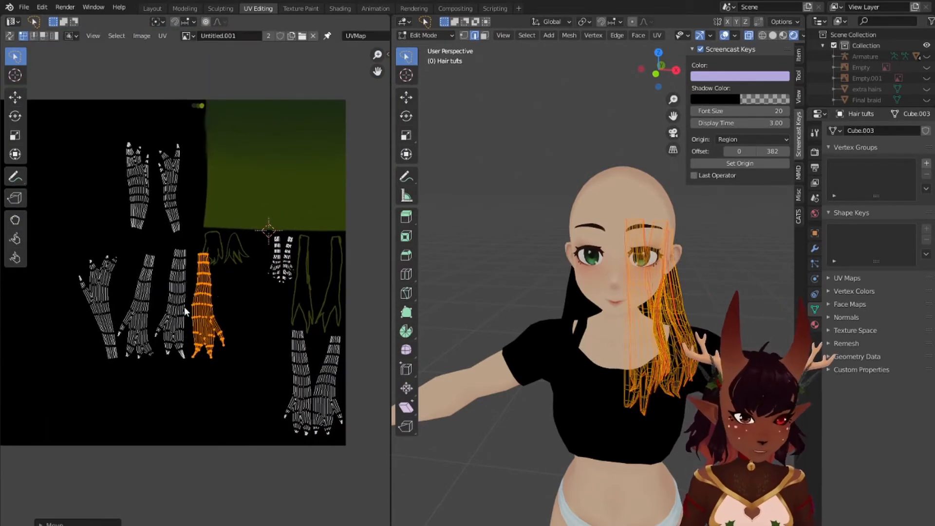
# Step: Rotate the leftmost large tuft island by 180° so its tips point down
pyautogui.hotkey('alt', 'a')
pyautogui.press('l')
pyautogui.hotkey('alt', 'a')
pyautogui.press('l')
pyautogui.press('r')
pyautogui.press('1')
pyautogui.press('8')
pyautogui.press('0')
pyautogui.press('Return')
# Step: Select the two tuft islands beside the green gradient and rotate them together by 180°
pyautogui.hotkey('alt', 'a')
pyautogui.press('l')
pyautogui.press('l')
pyautogui.press('r')
pyautogui.press('1')
pyautogui.press('8')
pyautogui.press('0')
pyautogui.press('Return')
# Step: Move the large tuft island nearest the gradient down beside the tuft pair in the texture's lower right corner
pyautogui.scroll(1, 196, 299)
pyautogui.moveTo(196, 299); pyautogui.dragTo(133, 299, button='middle')
pyautogui.hotkey('alt', 'a')
pyautogui.press('l')
pyautogui.press('g')
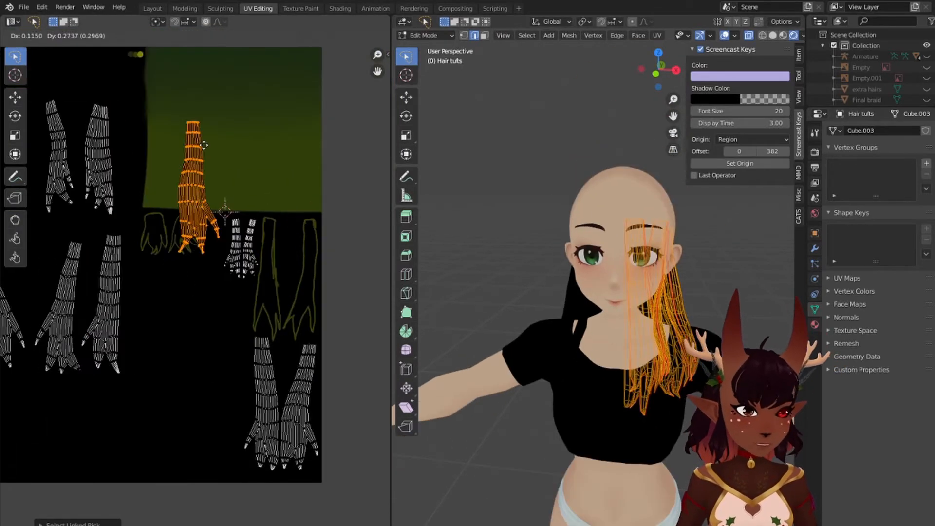
pyautogui.click(141, 317)
pyautogui.moveTo(706, 292); pyautogui.dragTo(511, 312, button='middle')
pyautogui.press('g')
pyautogui.click(214, 356)
# Step: Place the neighbouring large tuft island alongside the one just moved, closing the gap between them
pyautogui.click(107, 293)
pyautogui.press('l')
pyautogui.press('g')
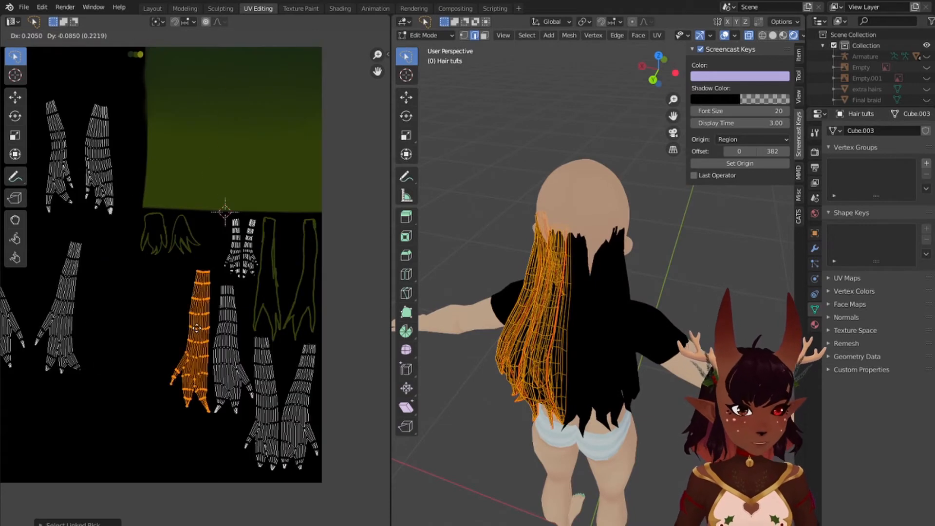
pyautogui.click(196, 314)
# Step: Move the next large tuft island closer to the group already placed in the lower half of the texture
pyautogui.scroll(-1, 197, 291)
pyautogui.click(93, 310)
pyautogui.press('l')
pyautogui.press('g')
pyautogui.click(145, 327)
pyautogui.moveTo(516, 351); pyautogui.dragTo(512, 272, button='middle')
# Step: Move the leftmost tuft island and its mirrored partner down to the texture's lower edge, side by side
pyautogui.click(31, 298)
pyautogui.press('l')
pyautogui.press('g')
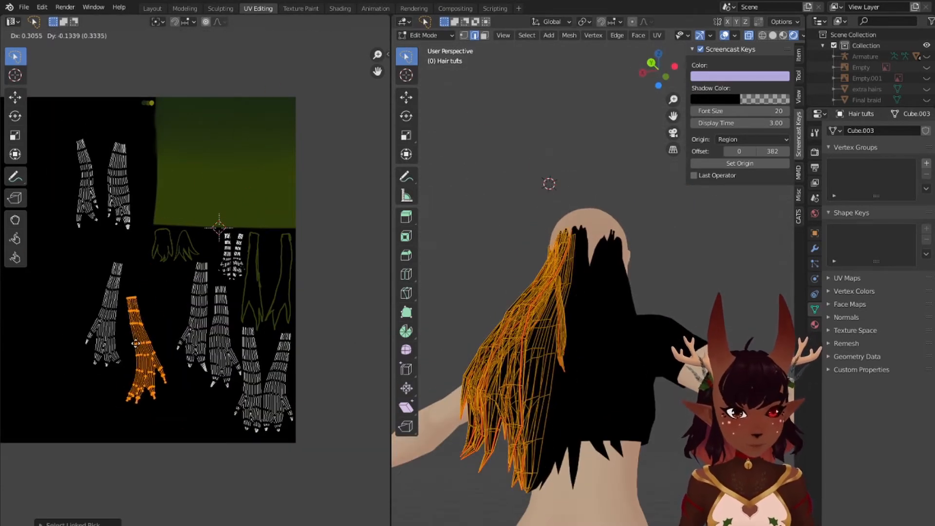
pyautogui.click(167, 383)
pyautogui.hotkey('alt', 'a')
pyautogui.press('l')
pyautogui.press('g')
pyautogui.click(143, 381)
# Step: Move the two tuft islands beside the gradient down into the empty space above the lower-edge pair
pyautogui.hotkey('alt', 'a')
pyautogui.press('l')
pyautogui.press('g')
pyautogui.click(111, 287)
pyautogui.hotkey('alt', 'a')
pyautogui.press('l')
pyautogui.press('g')
pyautogui.click(144, 275)
pyautogui.scroll(2, 146, 273)
pyautogui.scroll(-2, 165, 234)
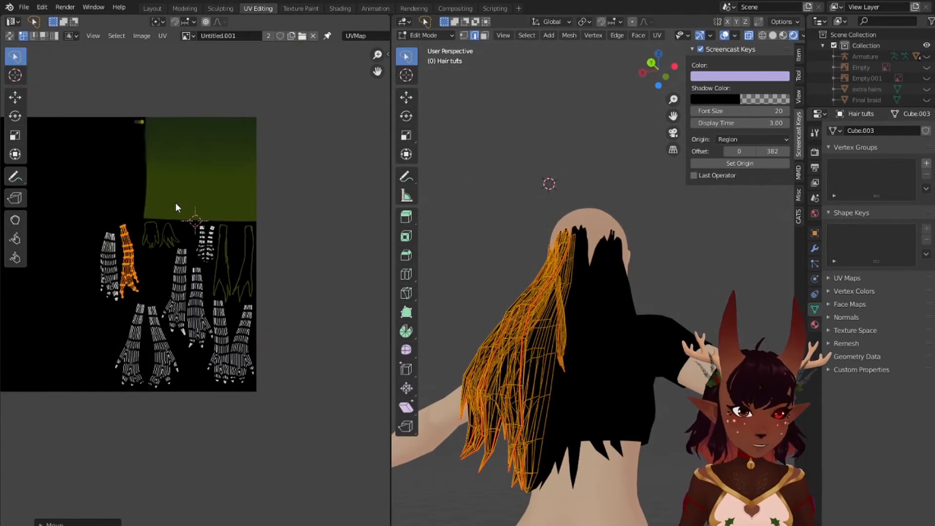
# Step: Scale down the tuft pair in the lower right corner slightly and fit it against the texture's edges
pyautogui.hotkey('alt', 'a')
pyautogui.scroll(1, 195, 258)
pyautogui.moveTo(225, 265); pyautogui.dragTo(193, 197, button='middle')
pyautogui.scroll(1, 193, 197)
pyautogui.press('l')
pyautogui.press('l')
pyautogui.press('s')
pyautogui.press('g')
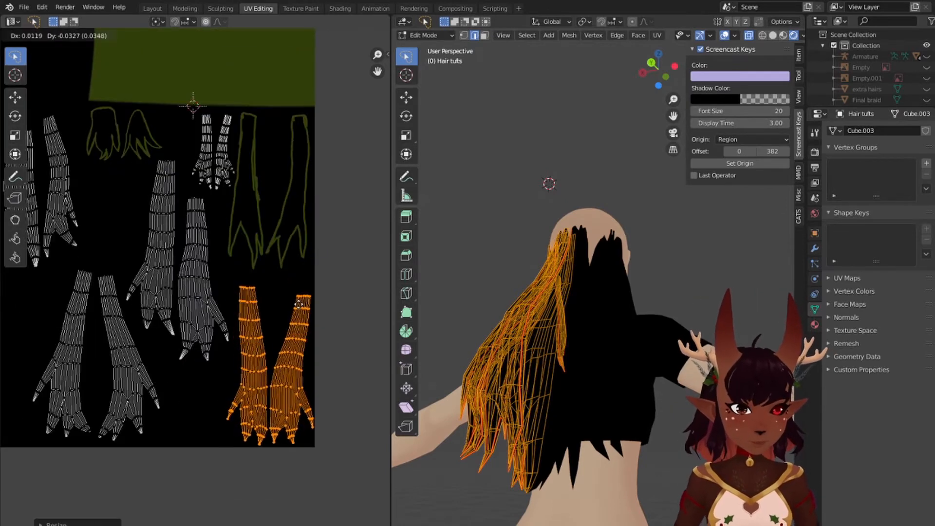
pyautogui.click(324, 282)
# Step: Scale down the two large tuft islands in the centre together and reposition them
pyautogui.hotkey('alt', 'a')
pyautogui.press('l')
pyautogui.press('l')
pyautogui.press('s')
pyautogui.press('g')
pyautogui.click(236, 224)
# Step: Adjust the notch between the tips of the right centre tuft island and bring its side strand closer in
pyautogui.scroll(5, 192, 309)
pyautogui.click(239, 342)
pyautogui.press('g')
pyautogui.click(237, 338)
pyautogui.moveTo(310, 242); pyautogui.dragTo(288, 328)
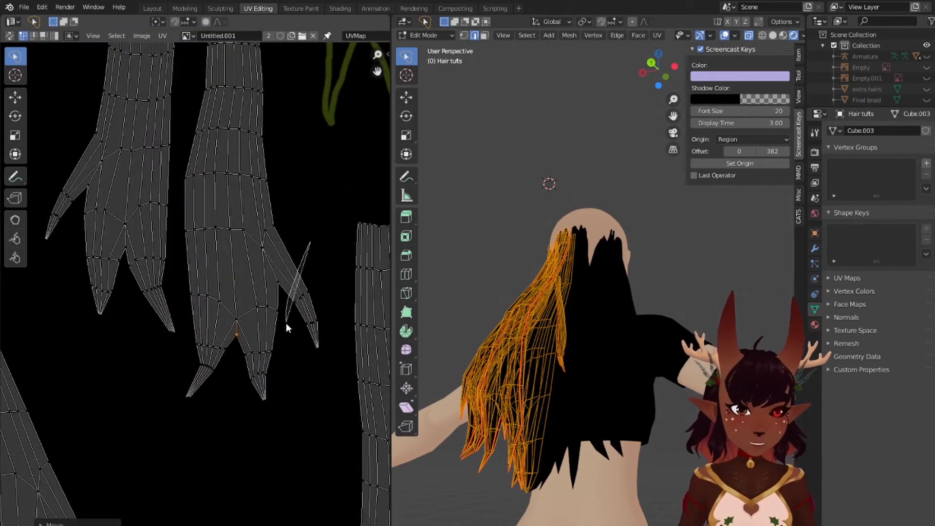
pyautogui.press('r')
pyautogui.press('g')
# Step: Rotate and move the side strand and right tip of the left centre tuft island to make it narrower
pyautogui.moveTo(78, 229); pyautogui.dragTo(51, 193)
pyautogui.press('r')
pyautogui.press('g')
pyautogui.moveTo(176, 267); pyautogui.dragTo(136, 336)
pyautogui.press('r')
pyautogui.press('g')
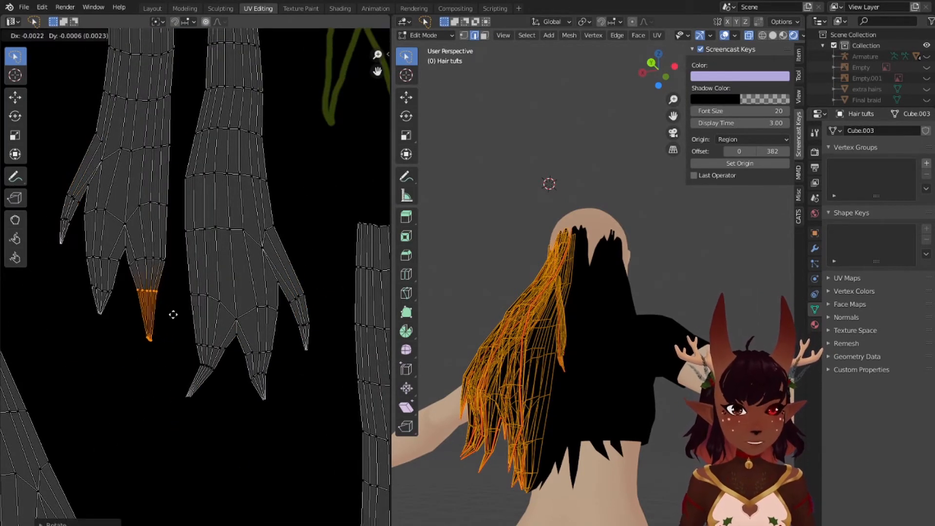
pyautogui.click(173, 315)
# Step: Rotate the left tip of the right centre tuft island so it points more directly down
pyautogui.moveTo(219, 388); pyautogui.dragTo(187, 374)
pyautogui.press('r')
pyautogui.click(197, 336)
# Step: Rotate the right centre tuft island slightly and fit it against the pair in the lower right corner
pyautogui.scroll(-6, 199, 324)
pyautogui.moveTo(211, 302); pyautogui.dragTo(198, 251, button='middle')
pyautogui.scroll(1, 197, 250)
pyautogui.press('l')
pyautogui.press('g')
pyautogui.click(203, 302)
pyautogui.press('r')
pyautogui.press('g')
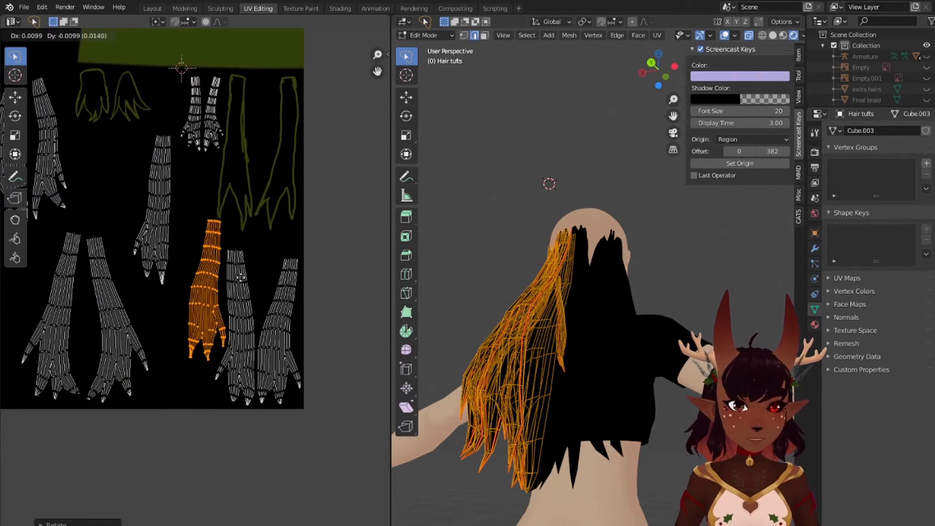
pyautogui.click(240, 277)
# Step: Move the other centre tuft island down next to it, forming a row along the texture's lower edge
pyautogui.press('l')
pyautogui.press('g')
pyautogui.click(187, 312)
pyautogui.press('r')
pyautogui.hotkey('alt', 'a')
# Step: Move the two small tuft islands together into the empty area left of the gradient
pyautogui.moveTo(127, 210); pyautogui.dragTo(207, 263, button='middle')
pyautogui.press('l')
pyautogui.press('l')
pyautogui.press('g')
pyautogui.click(128, 78)
# Step: Move the right island of the left tuft pair beside the long green outlines and rotate it upright
pyautogui.hotkey('alt', 'a')
pyautogui.press('l')
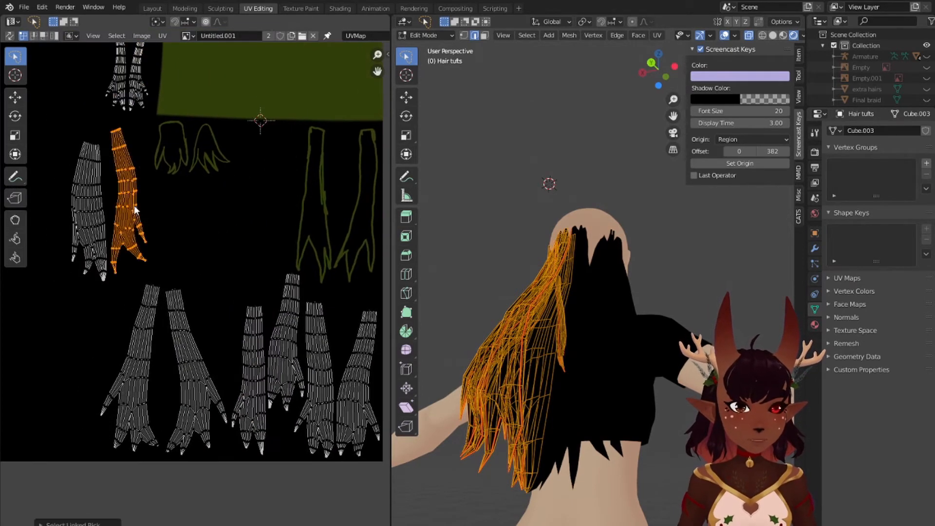
pyautogui.press('g')
pyautogui.click(270, 202)
pyautogui.press('r')
pyautogui.press('g')
# Step: Move its partner island beside it below the gradient and rotate it to fit
pyautogui.hotkey('alt', 'a')
pyautogui.press('l')
pyautogui.press('g')
pyautogui.press('r')
pyautogui.press('g')
pyautogui.click(244, 185)
# Step: Move the side strand of the tuft island beside the long green outline closer to its body
pyautogui.scroll(5, 314, 219)
pyautogui.moveTo(253, 304); pyautogui.dragTo(221, 243)
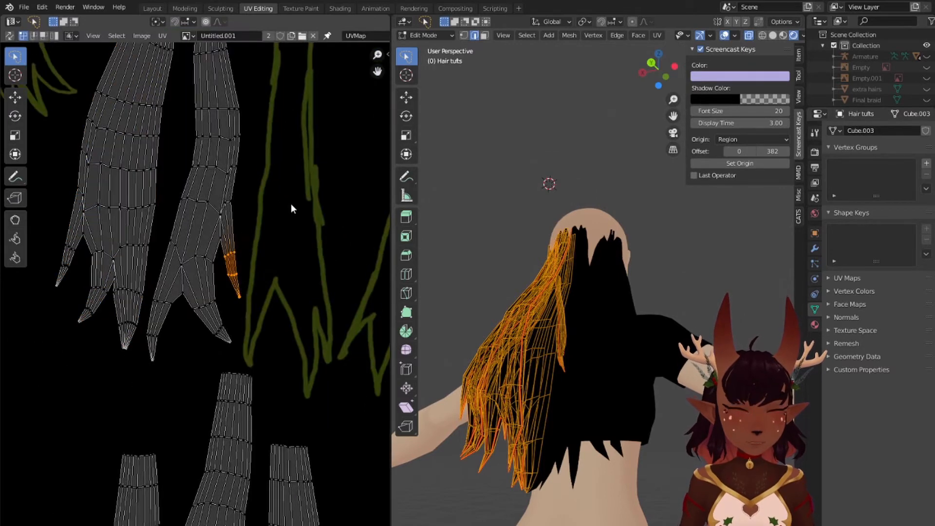
pyautogui.press('g')
pyautogui.click(238, 278)
# Step: Straighten the upper section of the tuft island beside the long green outline by rotating and shifting its vertices
pyautogui.scroll(-2, 229, 272)
pyautogui.moveTo(180, 121); pyautogui.dragTo(227, 151)
pyautogui.press('r')
pyautogui.click(273, 108)
pyautogui.moveTo(178, 110); pyautogui.dragTo(244, 220)
pyautogui.press('g')
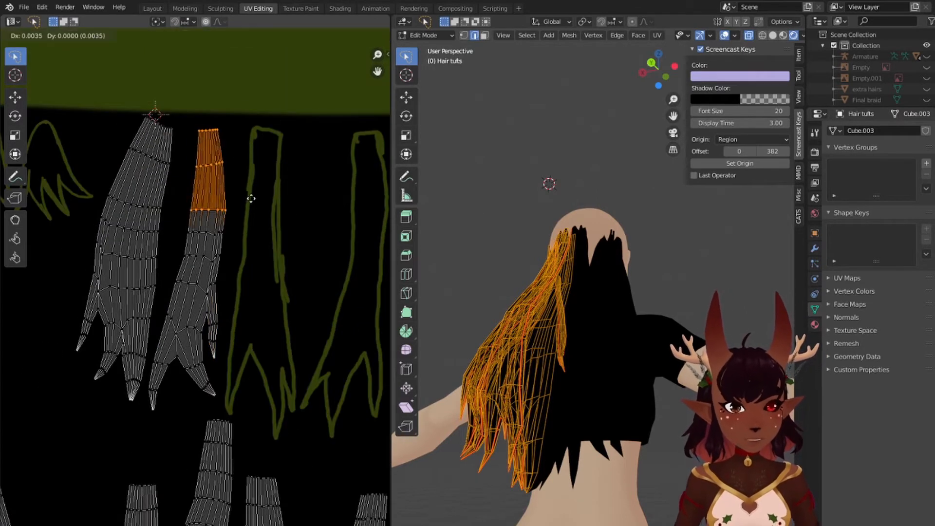
pyautogui.click(251, 198)
pyautogui.scroll(1, 194, 243)
pyautogui.moveTo(122, 258); pyautogui.dragTo(139, 280)
pyautogui.moveTo(276, 260); pyautogui.dragTo(293, 282)
# Step: Move the right island of the lower left tuft pair up beneath the short green outlines
pyautogui.scroll(-5, 206, 272)
pyautogui.moveTo(188, 375); pyautogui.dragTo(197, 275, button='middle')
pyautogui.scroll(1, 150, 307)
pyautogui.hotkey('alt', 'a')
pyautogui.press('l')
pyautogui.press('g')
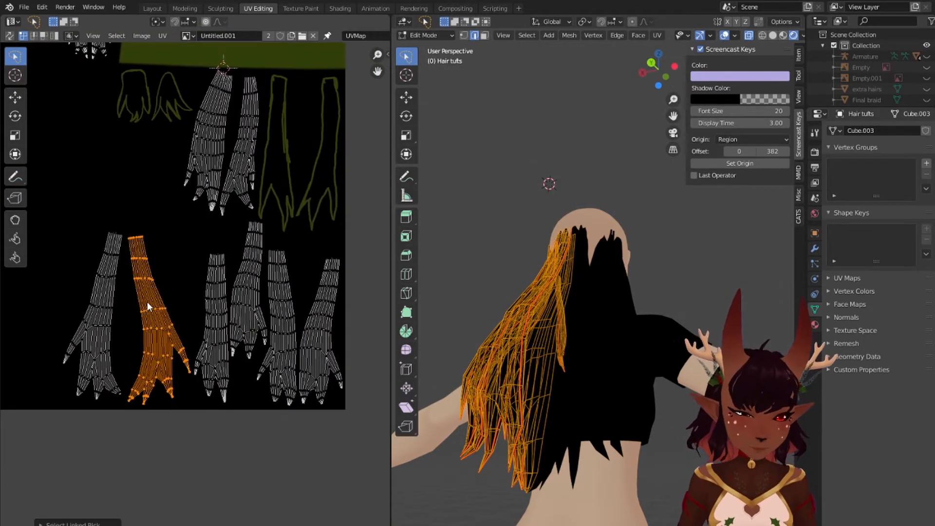
pyautogui.click(161, 195)
# Step: Move the remaining lower left tuft island up beside its partner
pyautogui.hotkey('alt', 'a')
pyautogui.press('l')
pyautogui.press('g')
pyautogui.click(128, 219)
# Step: Reshape the root end of the leftmost large tuft island and move the whole island closer to its partner
pyautogui.moveTo(108, 191); pyautogui.dragTo(135, 206)
pyautogui.press('g')
pyautogui.click(137, 207)
pyautogui.moveTo(147, 168); pyautogui.dragTo(119, 185)
pyautogui.press('g')
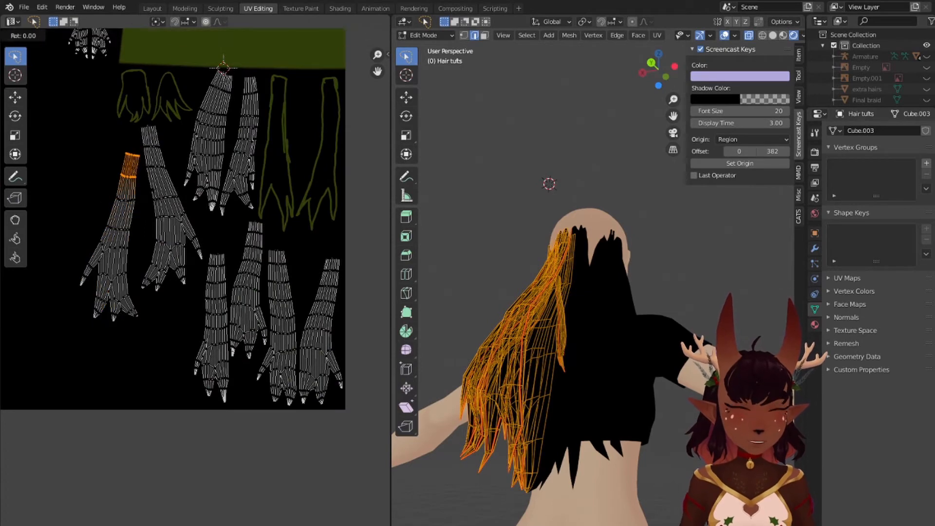
pyautogui.press('l')
pyautogui.press('g')
pyautogui.click(141, 201)
# Step: Select both islands of the leftmost large tuft pair and shift them together toward the neighbouring central pair
pyautogui.moveTo(137, 120); pyautogui.dragTo(160, 135)
pyautogui.scroll(-2, 206, 223)
pyautogui.press('l')
pyautogui.press('l')
pyautogui.press('g')
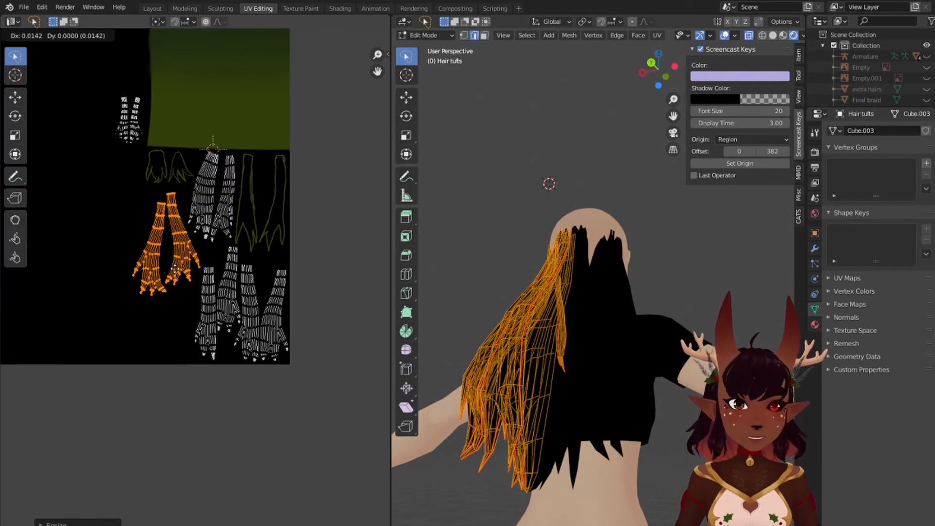
pyautogui.click(160, 275)
# Step: Nudge the upper central tuft pair into place beside the long green outlines
pyautogui.hotkey('alt', 'a')
pyautogui.press('l')
pyautogui.press('l')
pyautogui.press('g')
pyautogui.click(219, 197)
# Step: Shift the two left islands of the lower tuft row slightly down, closer to the rest of the row
pyautogui.scroll(2, 258, 238)
pyautogui.hotkey('alt', 'a')
pyautogui.press('l')
pyautogui.press('l')
pyautogui.press('g')
pyautogui.click(193, 353)
# Step: Move the leftmost large tuft pair nearer the upper central pair and rotate it slightly to fit
pyautogui.hotkey('alt', 'a')
pyautogui.press('l')
pyautogui.press('l')
pyautogui.press('g')
pyautogui.click(97, 263)
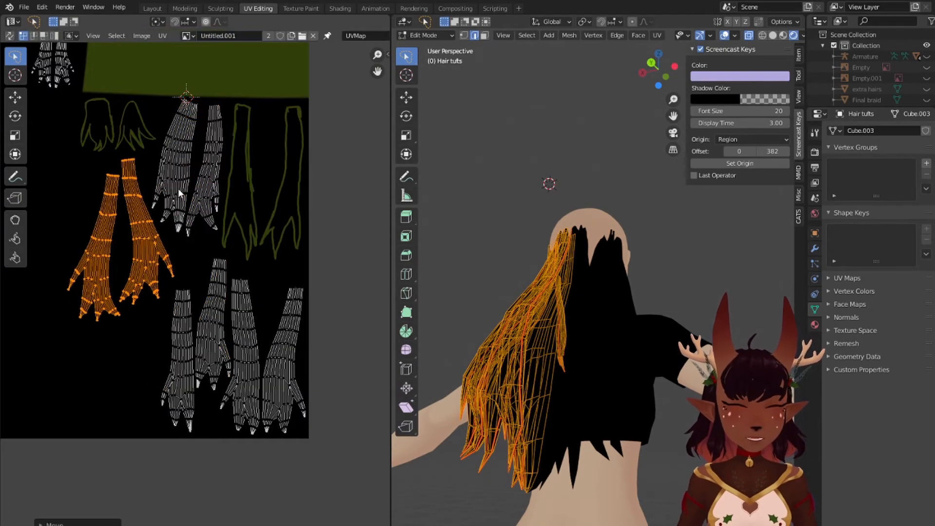
pyautogui.press('r')
pyautogui.click(183, 200)
# Step: Move the small tuft pair from beside the green hair area down beneath the short green outlines
pyautogui.hotkey('alt', 'a')
pyautogui.scroll(-3, 129, 163)
pyautogui.press('l')
pyautogui.press('l')
pyautogui.press('g')
pyautogui.click(146, 275)
# Step: Rescale all tuft islands together and shift them as a group beneath the green hair area
pyautogui.press('a')
pyautogui.press('s')
pyautogui.click(247, 219)
pyautogui.press('g')
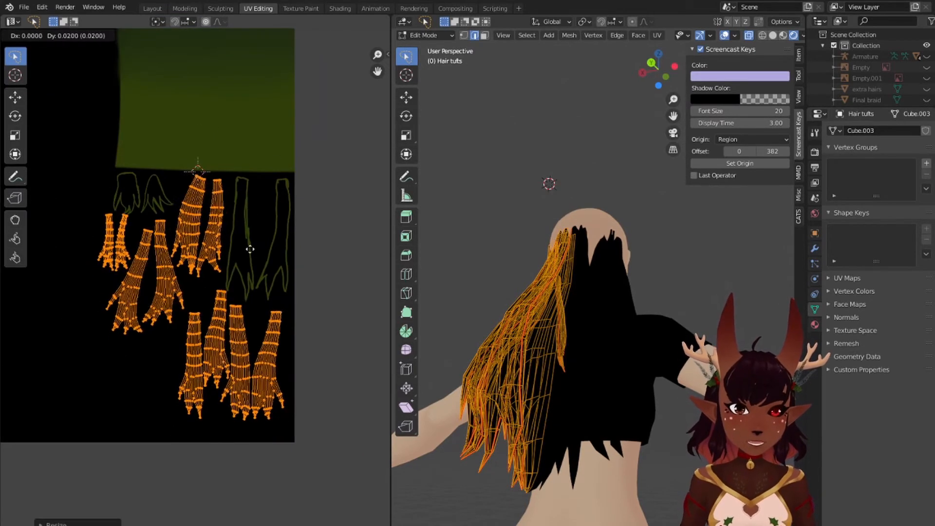
pyautogui.click(250, 242)
pyautogui.press('s')
pyautogui.scroll(2, 209, 285)
pyautogui.click(140, 228)
# Step: Move the small tuft pair into the gap beneath the large left pair, beside the lower row
pyautogui.moveTo(244, 263)
pyautogui.mouseDown(button='middle')
pyautogui.moveTo(308, 289)
pyautogui.moveTo(334, 317)
pyautogui.mouseUp(button='middle')
pyautogui.press('l')
pyautogui.press('l')
pyautogui.press('g')
pyautogui.click(213, 397)
pyautogui.hotkey('alt', 'a')
# Step: Switch to texture painting and trace green outlines around the leftmost large tuft pair with a 17 px brush
pyautogui.scroll(-3, 213, 361)
pyautogui.click(301, 9)
pyautogui.scroll(3, 210, 200)
pyautogui.press('f')
pyautogui.moveTo(104, 194); pyautogui.dragTo(46, 315)
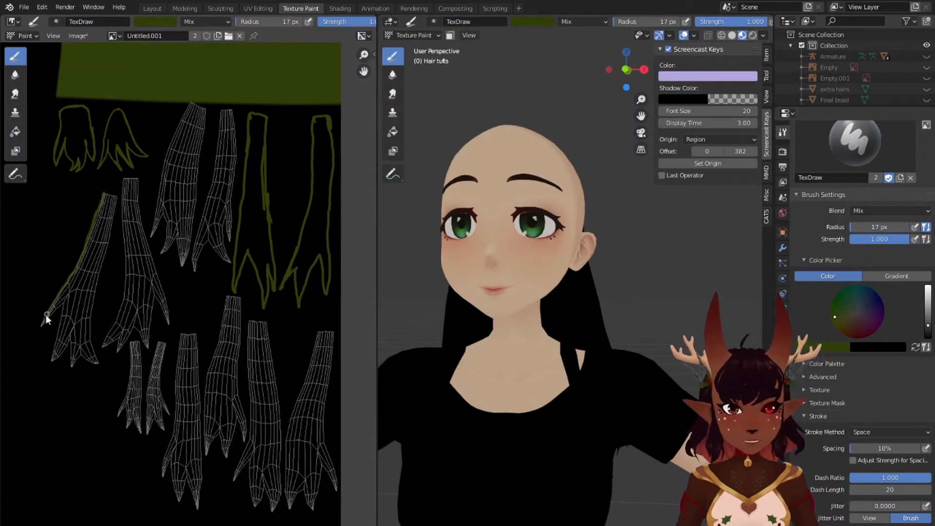
pyautogui.moveTo(89, 354)
pyautogui.mouseDown()
pyautogui.moveTo(115, 206)
pyautogui.moveTo(103, 193)
pyautogui.moveTo(121, 342)
pyautogui.mouseUp()
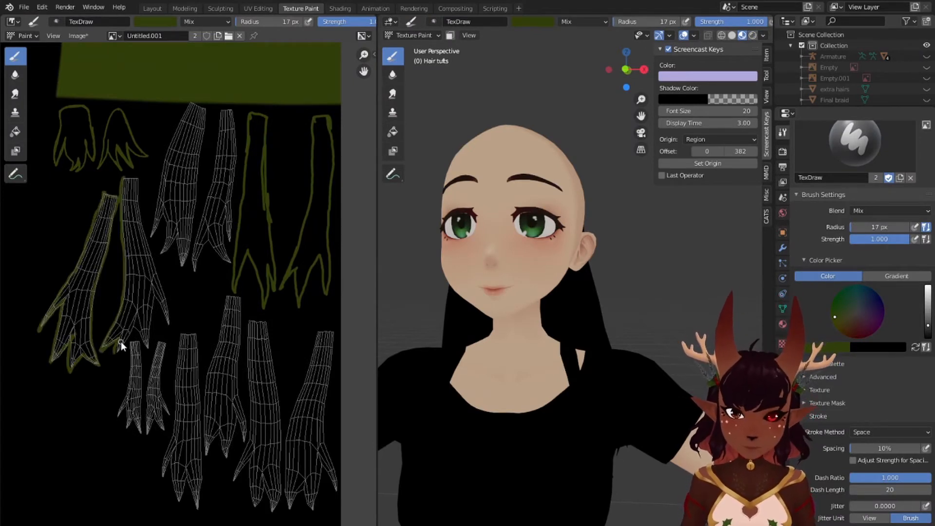
pyautogui.moveTo(168, 325); pyautogui.dragTo(120, 180)
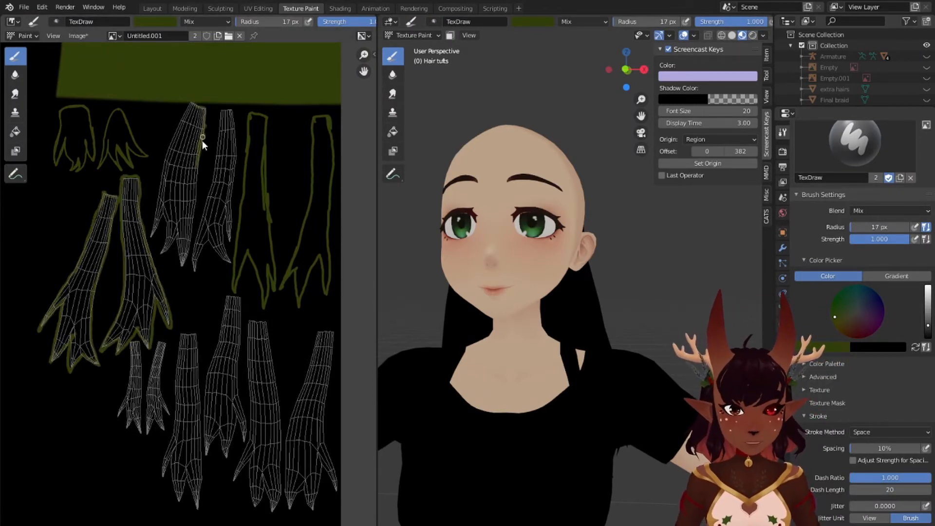
# Step: Trace green outlines around both islands of the upper central tuft pair
pyautogui.moveTo(203, 110); pyautogui.dragTo(167, 241)
pyautogui.moveTo(221, 108); pyautogui.dragTo(203, 209)
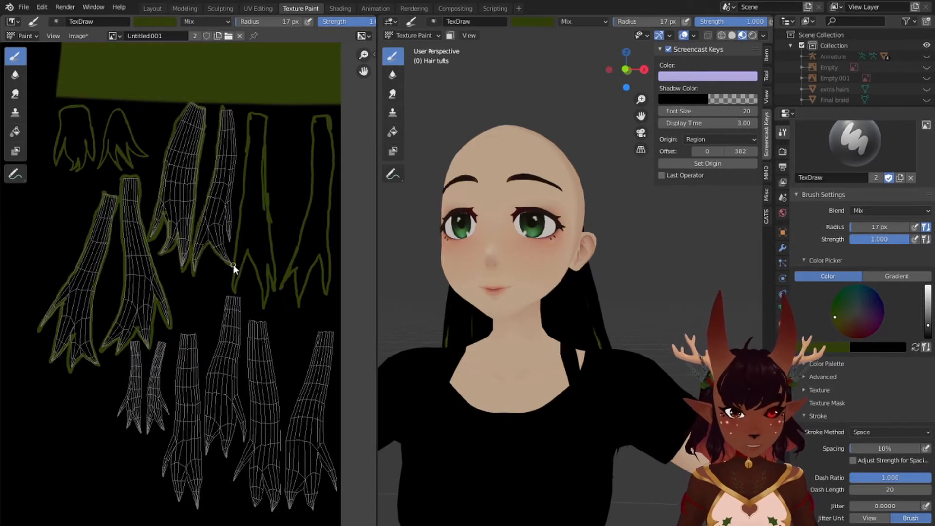
pyautogui.moveTo(233, 269); pyautogui.dragTo(232, 109)
# Step: Trace green outlines around the small tuft pair and the islands of the lower row
pyautogui.moveTo(127, 425)
pyautogui.mouseDown()
pyautogui.moveTo(131, 341)
pyautogui.moveTo(165, 427)
pyautogui.moveTo(165, 343)
pyautogui.mouseUp()
pyautogui.moveTo(180, 334); pyautogui.dragTo(176, 360)
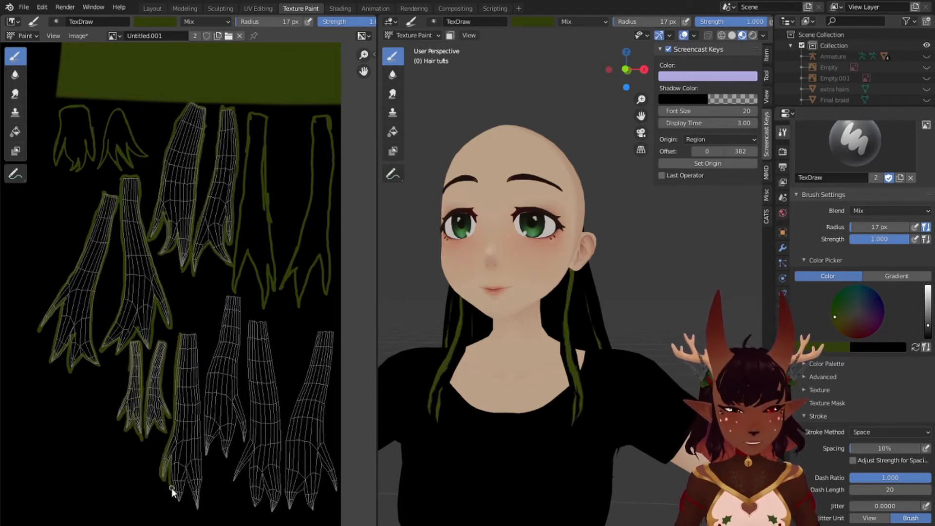
pyautogui.moveTo(172, 488)
pyautogui.mouseDown()
pyautogui.moveTo(203, 372)
pyautogui.moveTo(195, 333)
pyautogui.mouseUp()
pyautogui.moveTo(227, 295); pyautogui.dragTo(221, 331)
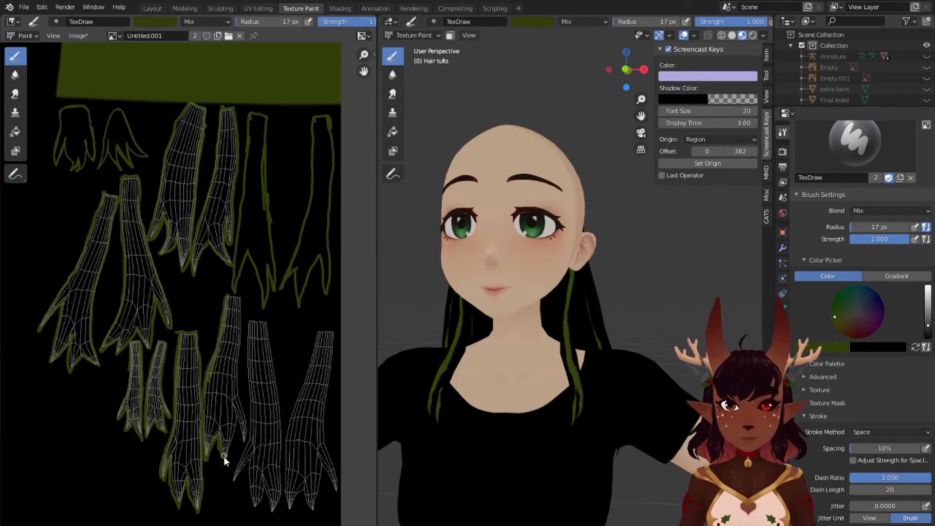
# Step: Reload the hair texture image from disk and view the hair from behind
pyautogui.click(77, 35)
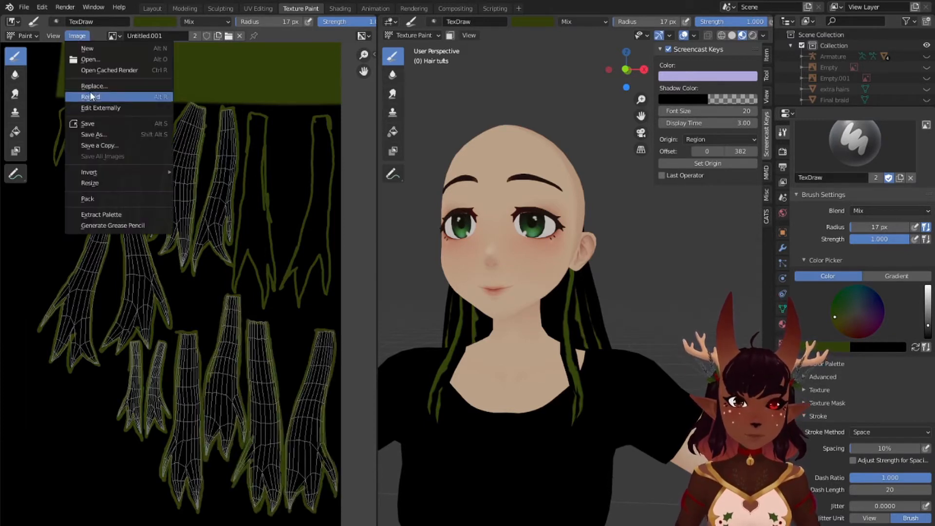
pyautogui.click(81, 97)
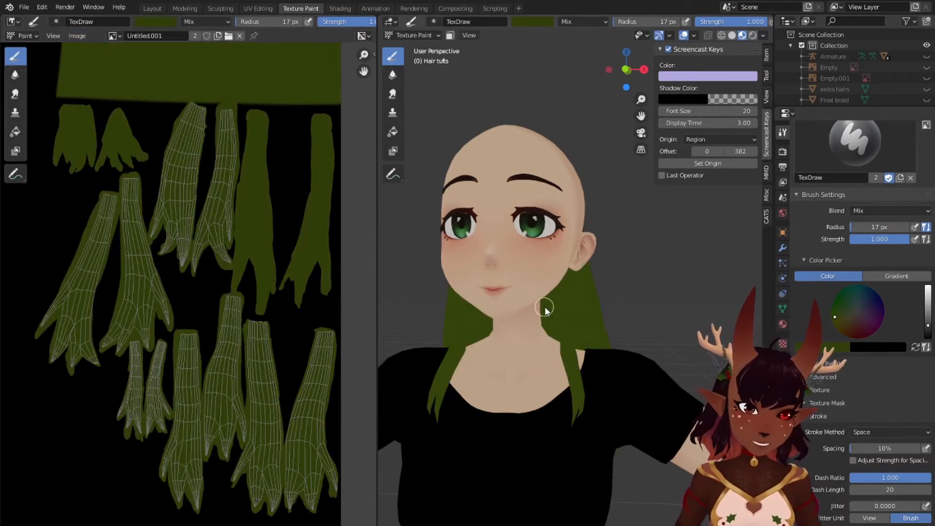
pyautogui.moveTo(544, 308); pyautogui.dragTo(482, 287, button='middle')
pyautogui.scroll(-5, 918, 93)
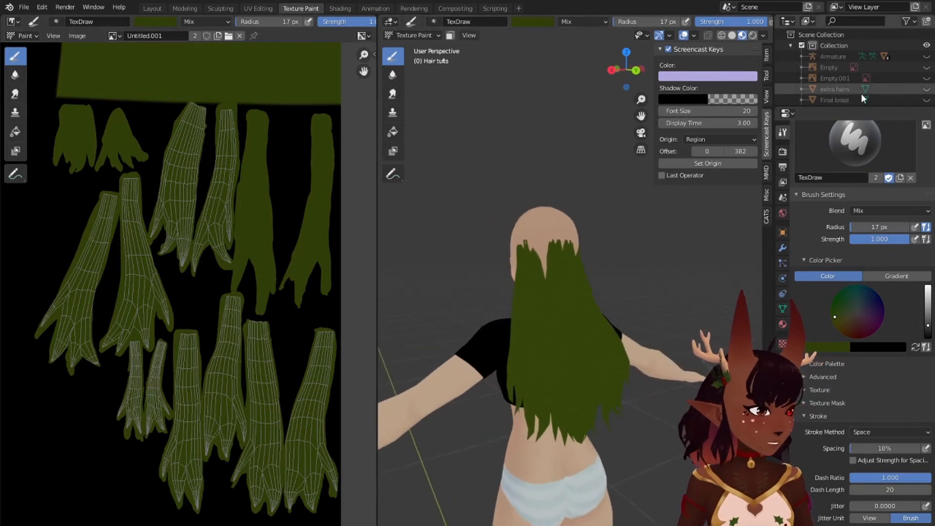
# Step: Unhide the side hair, hair top, hair thin, Fringe sides, Fringe front, Final braid and extra hairs objects
pyautogui.click(926, 95)
pyautogui.click(926, 73)
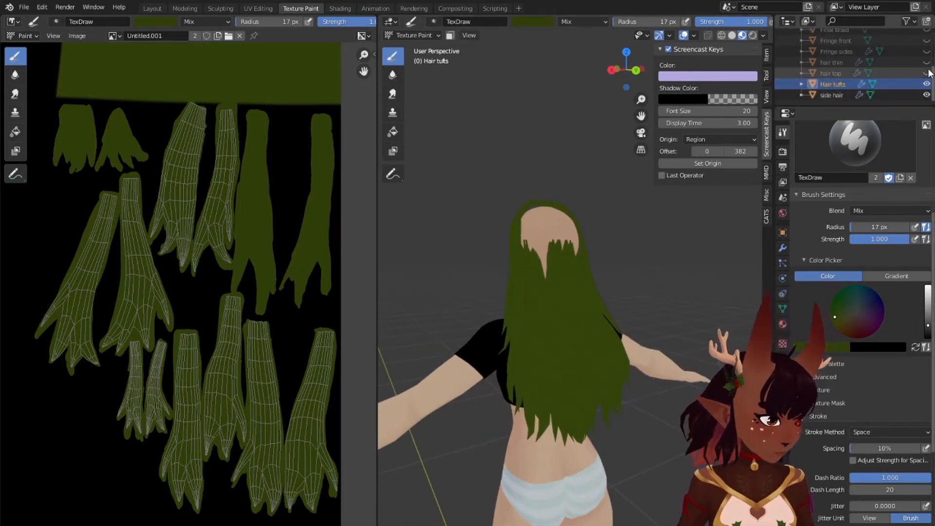
pyautogui.click(926, 63)
pyautogui.click(926, 51)
pyautogui.click(926, 41)
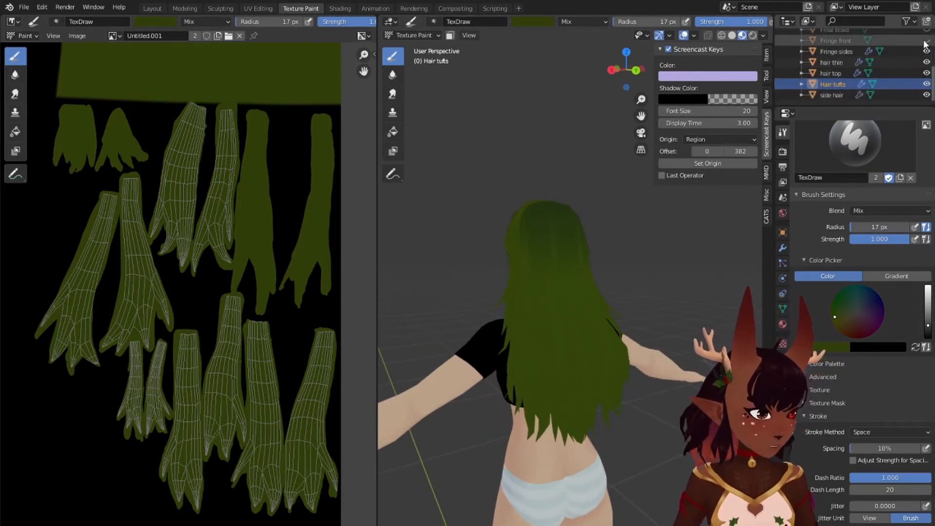
pyautogui.moveTo(490, 204); pyautogui.dragTo(916, 109, button='middle')
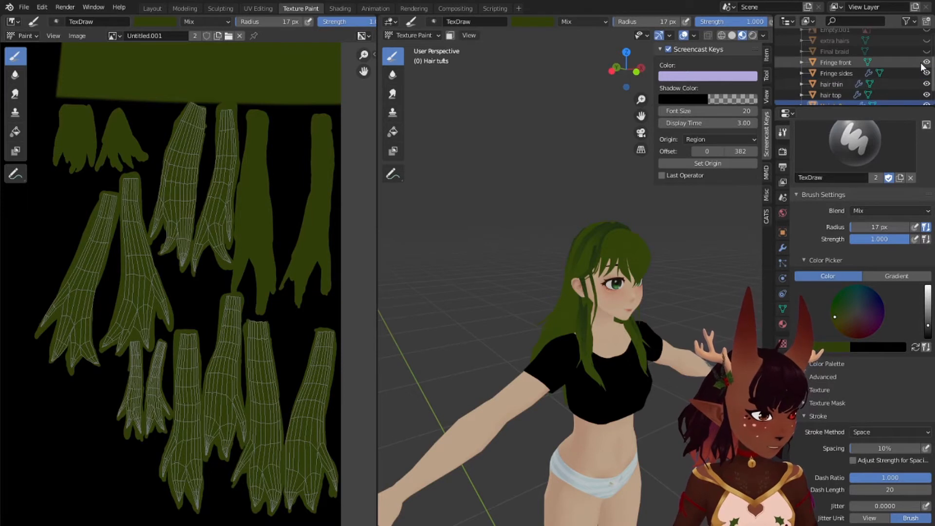
pyautogui.scroll(2, 927, 64)
pyautogui.click(926, 52)
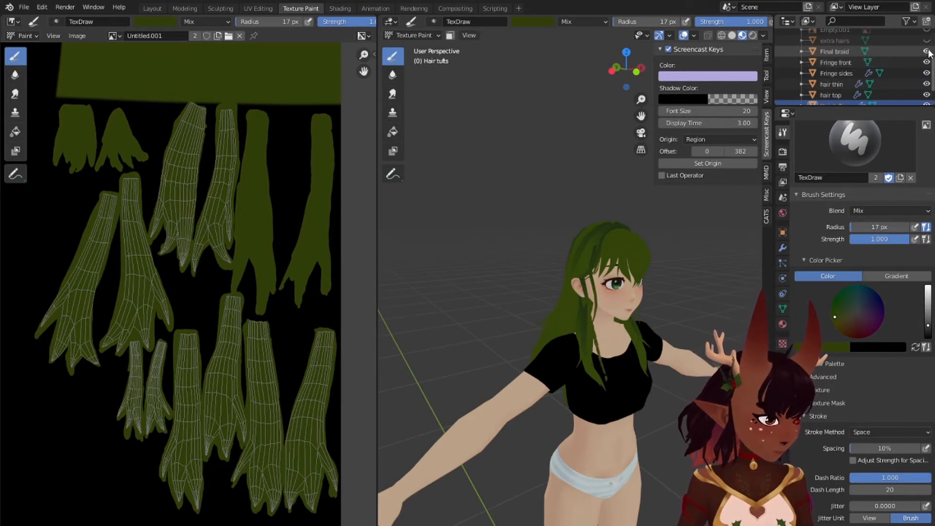
pyautogui.click(927, 40)
pyautogui.scroll(2, 925, 46)
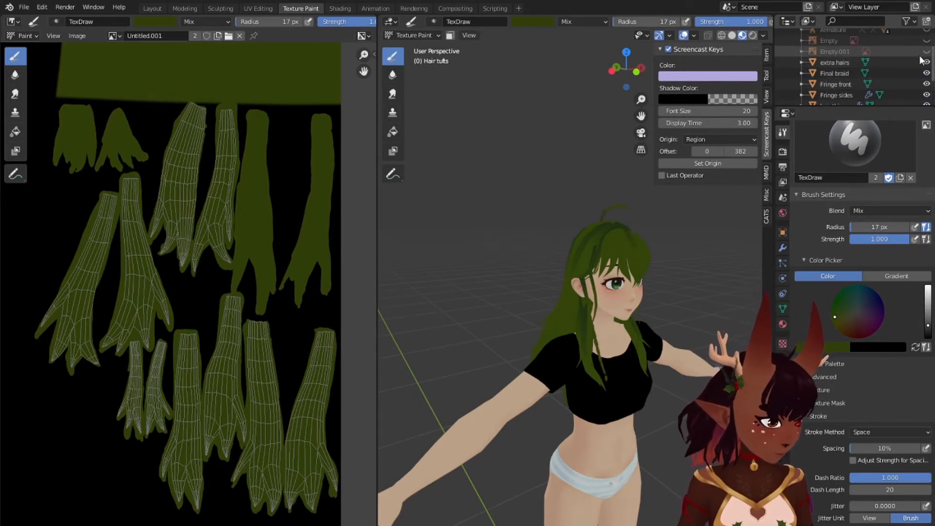
# Step: Check the coloured hair up close, then extend the green paint past the edges of the tuft and side hair islands
pyautogui.moveTo(547, 272); pyautogui.dragTo(599, 221, button='middle')
pyautogui.scroll(6, 535, 198)
pyautogui.scroll(-5, 497, 195)
pyautogui.scroll(5, 641, 309)
pyautogui.moveTo(648, 263); pyautogui.dragTo(540, 275, button='middle')
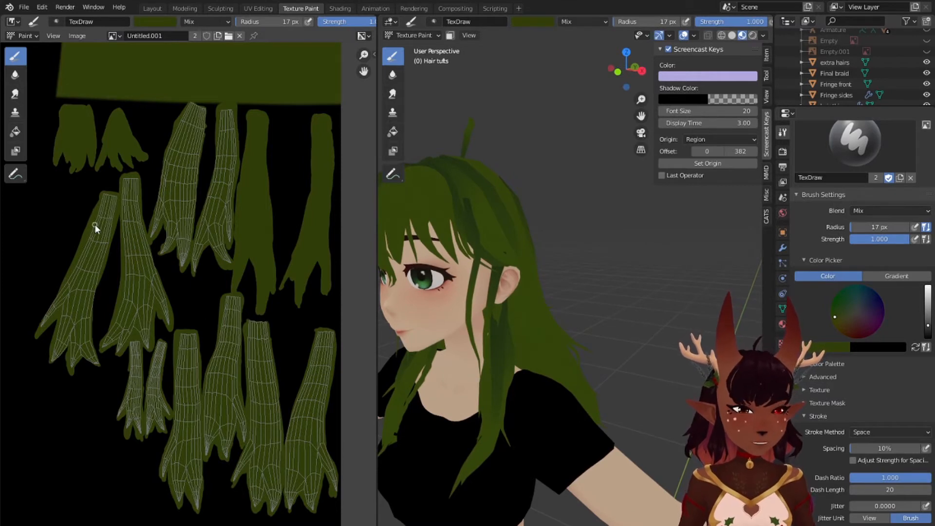
pyautogui.scroll(5, 95, 229)
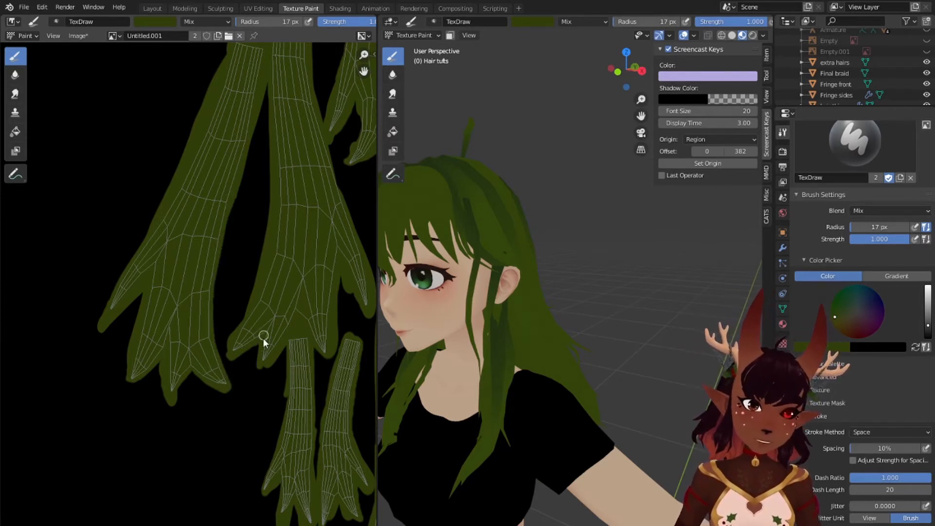
pyautogui.moveTo(288, 175); pyautogui.dragTo(268, 328, button='middle')
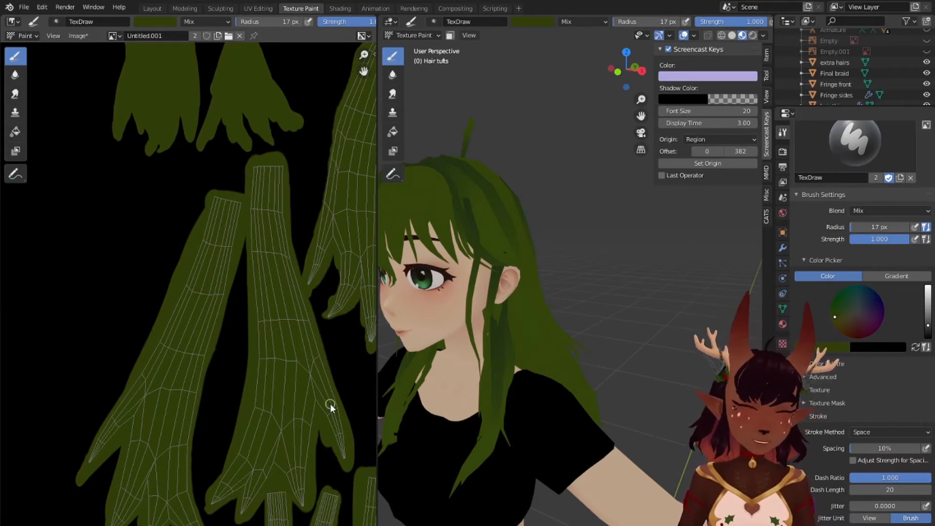
pyautogui.moveTo(330, 404); pyautogui.dragTo(235, 276, button='middle')
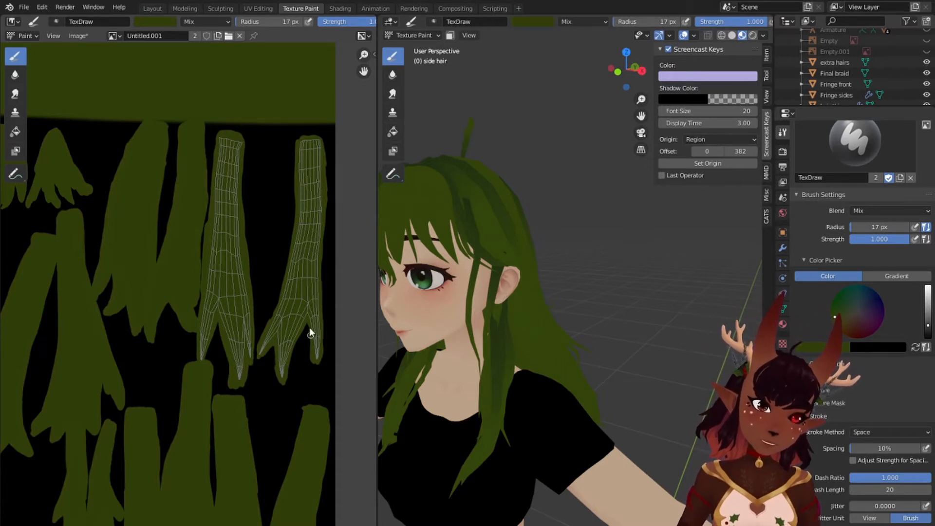
pyautogui.scroll(-2, 293, 252)
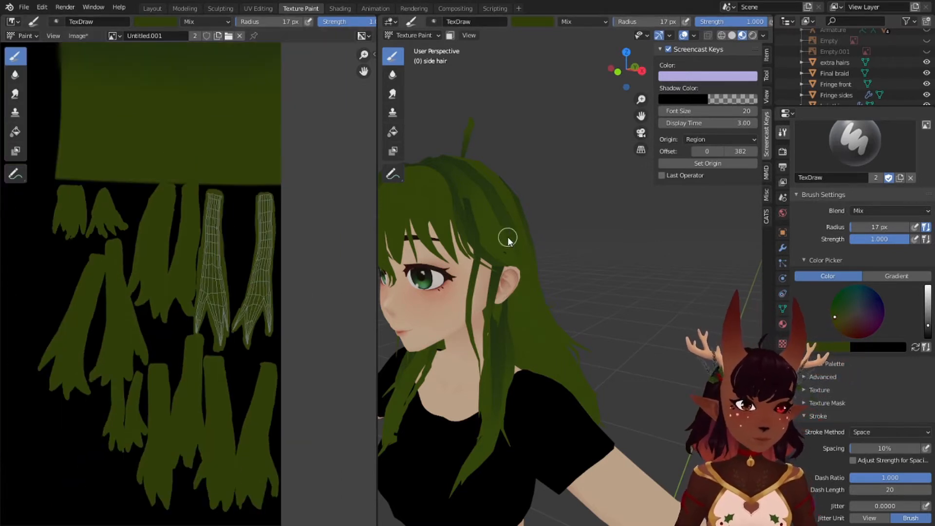
# Step: Select the hair top object in the Layout workspace, open it for UV editing and clear its mesh selection
pyautogui.moveTo(507, 236); pyautogui.dragTo(563, 193, button='middle')
pyautogui.moveTo(594, 203); pyautogui.dragTo(554, 202, button='middle')
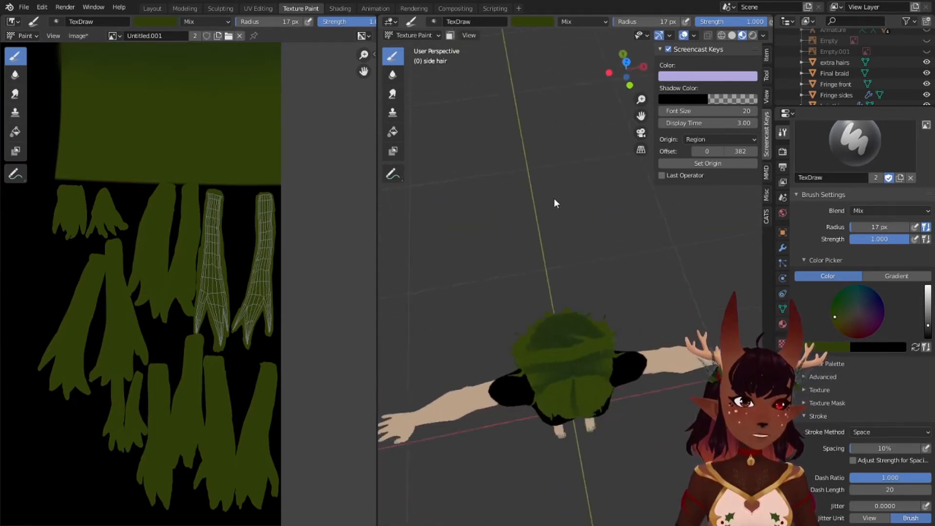
pyautogui.click(151, 9)
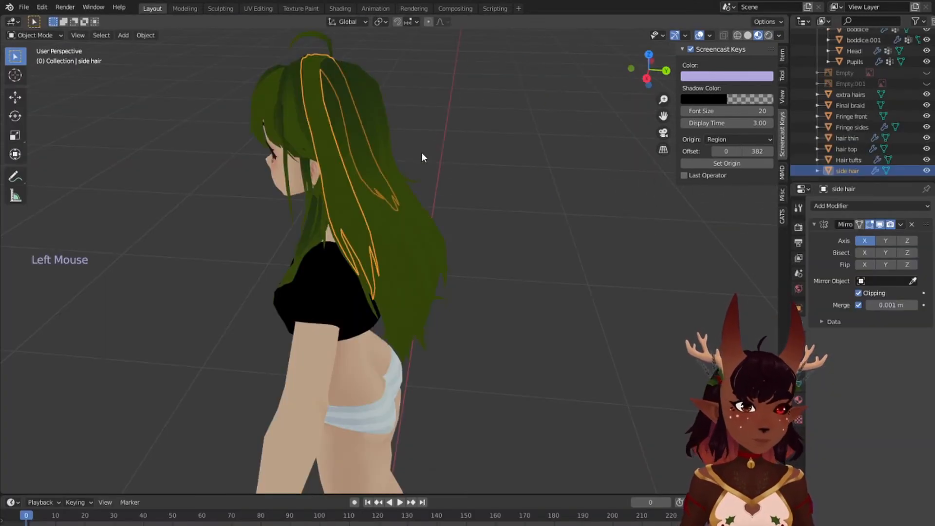
pyautogui.moveTo(421, 152); pyautogui.dragTo(428, 123, button='middle')
pyautogui.rightClick(431, 123)
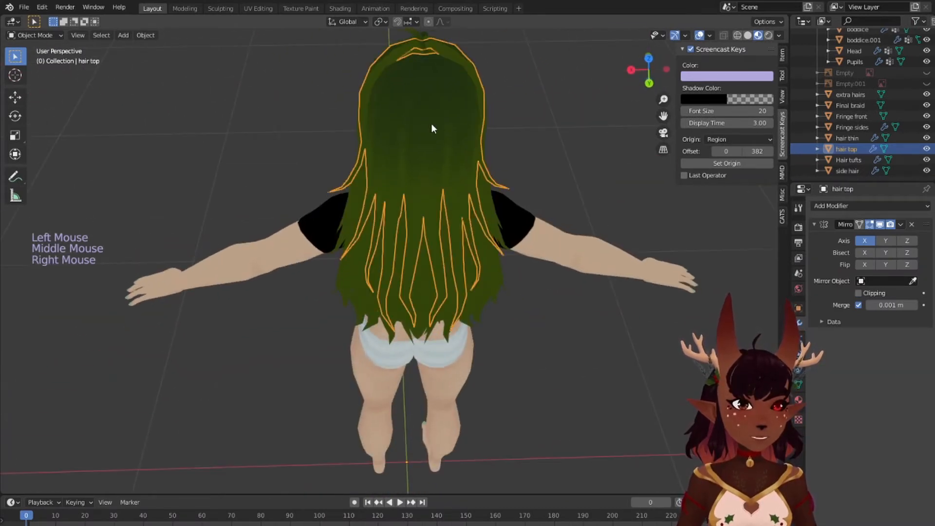
pyautogui.click(258, 9)
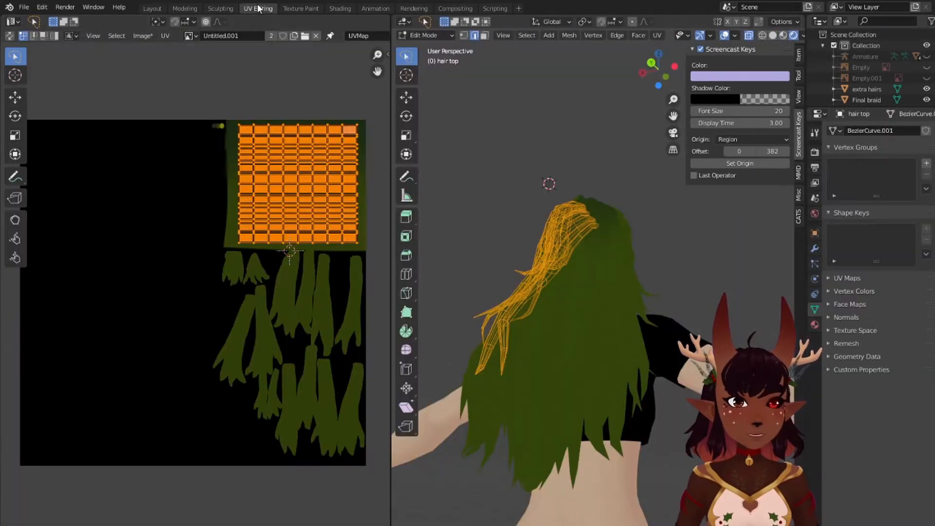
pyautogui.moveTo(595, 222); pyautogui.dragTo(609, 312, button='middle')
pyautogui.hotkey('alt', 'a')
# Step: Select a narrow back strand of hair top, shrink its UV grid vertically and move it up about 0.028 along Y
pyautogui.moveTo(585, 278); pyautogui.dragTo(585, 255, button='middle')
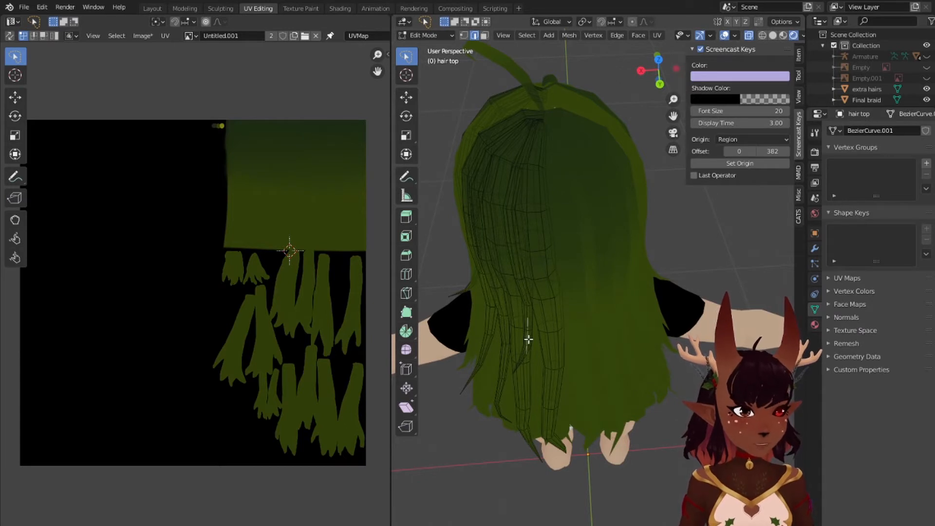
pyautogui.press('l')
pyautogui.hotkey('alt', 'a')
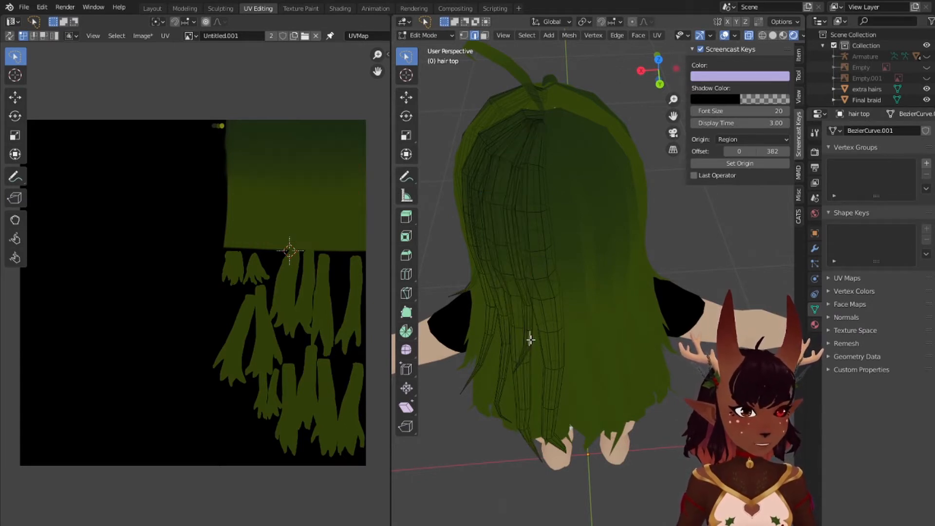
pyautogui.press('l')
pyautogui.moveTo(580, 213); pyautogui.dragTo(611, 167, button='middle')
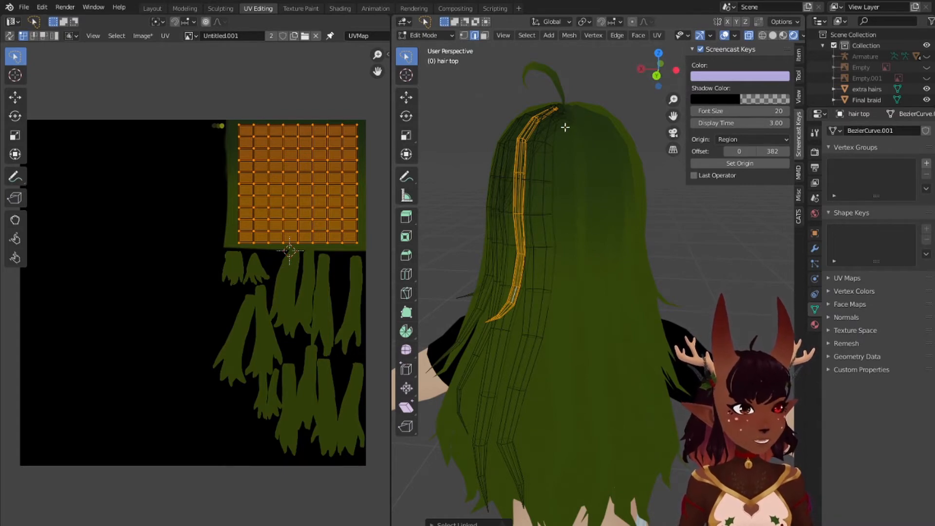
pyautogui.scroll(2, 263, 214)
pyautogui.moveTo(263, 212); pyautogui.dragTo(130, 293, button='middle')
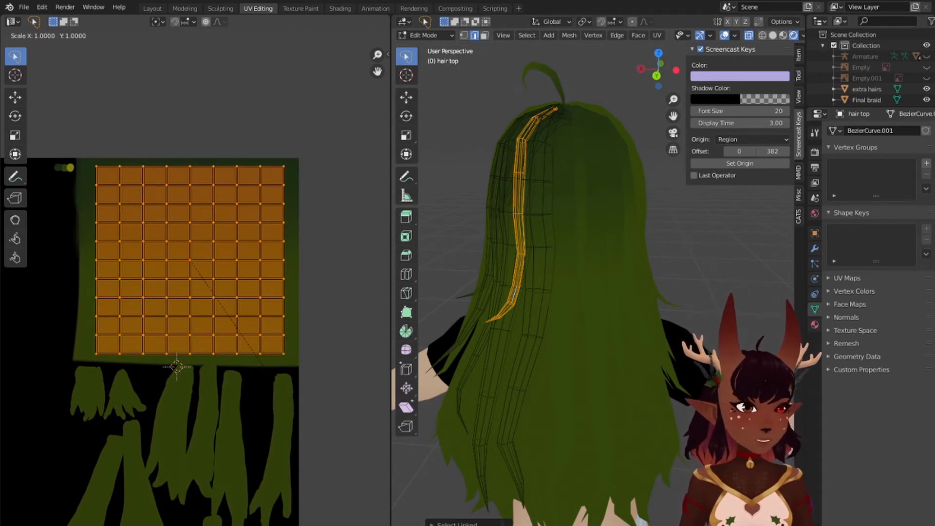
pyautogui.click(264, 359)
pyautogui.press('g')
pyautogui.press('y')
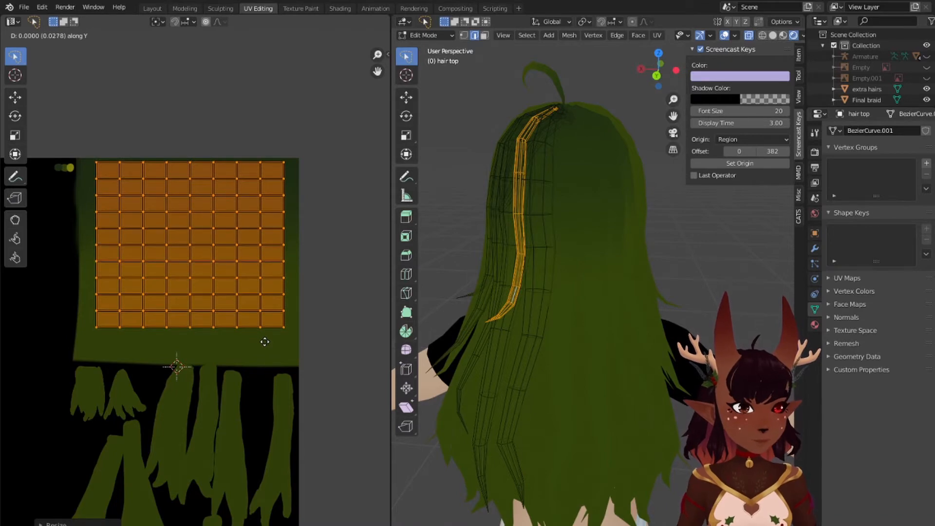
pyautogui.click(264, 342)
# Step: Select the outermost back strand of hair top, scale its UV grid to about 0.92 vertically and move it up about 0.028 along Y
pyautogui.moveTo(618, 313); pyautogui.dragTo(542, 282, button='middle')
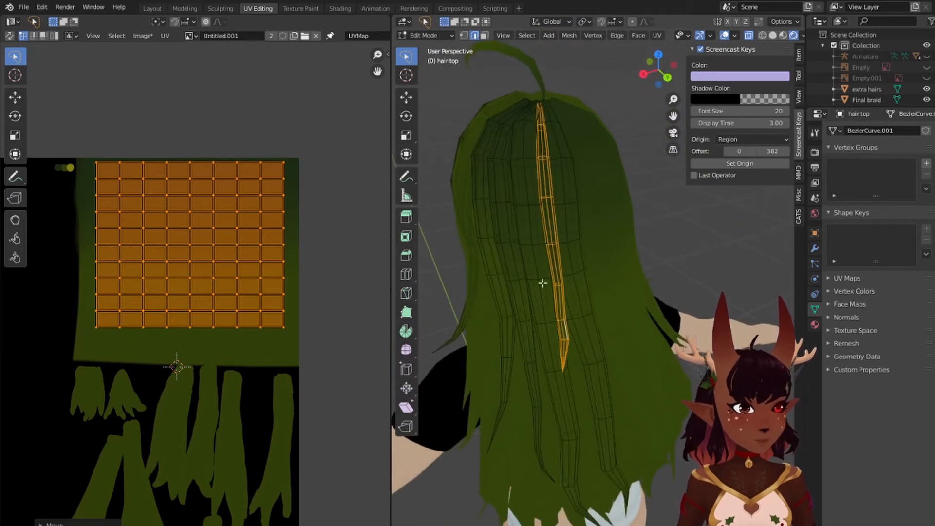
pyautogui.hotkey('alt', 'a')
pyautogui.press('l')
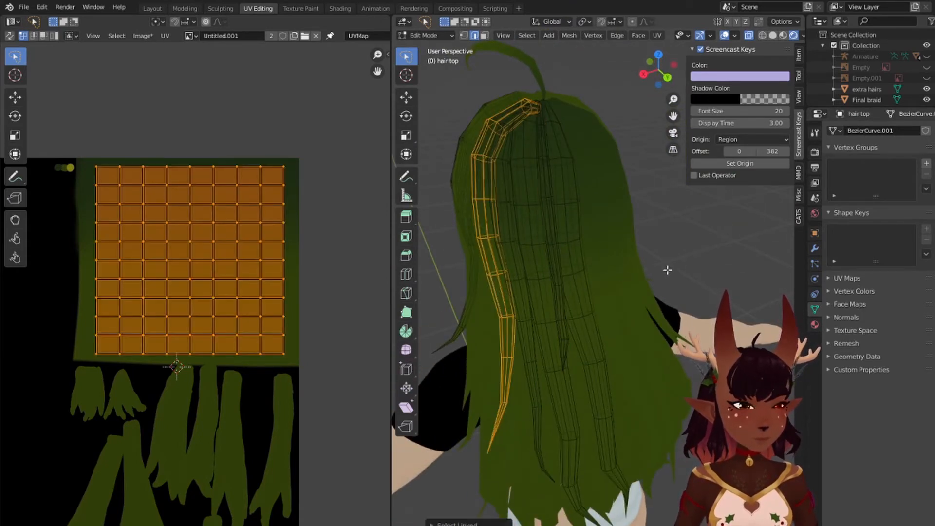
pyautogui.moveTo(666, 270); pyautogui.dragTo(620, 284, button='middle')
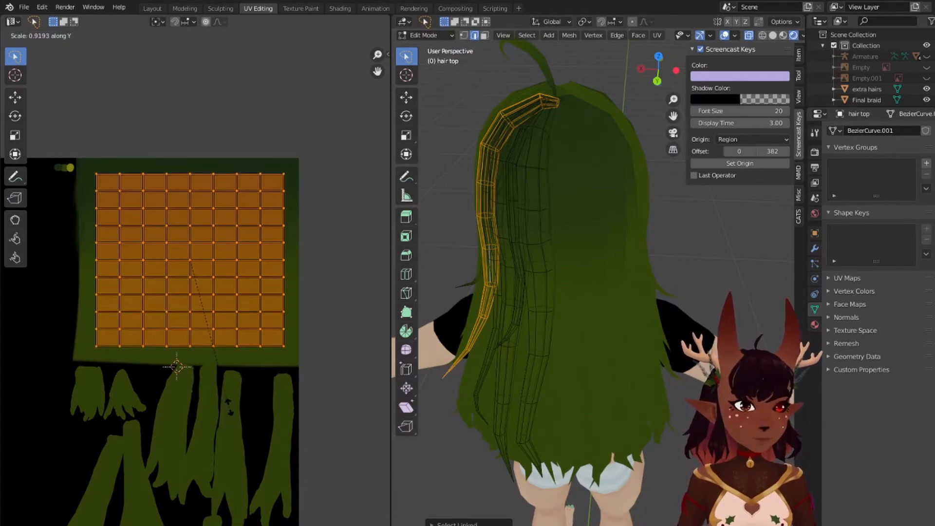
pyautogui.click(232, 407)
pyautogui.press('y')
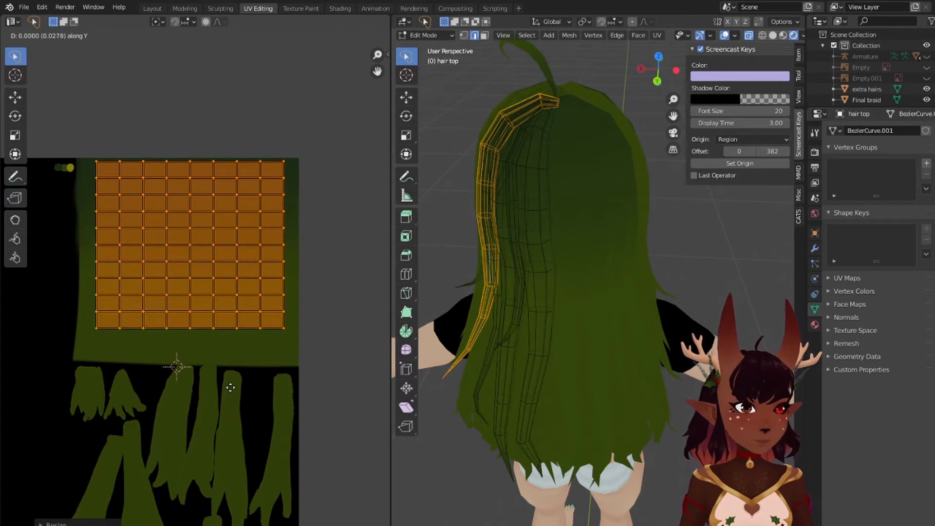
# Step: Select the hair top strand above the ear, shrink its UV grid vertically to about 0.7 and adjust its position along Y
pyautogui.moveTo(643, 341); pyautogui.dragTo(576, 284, button='middle')
pyautogui.click(548, 245)
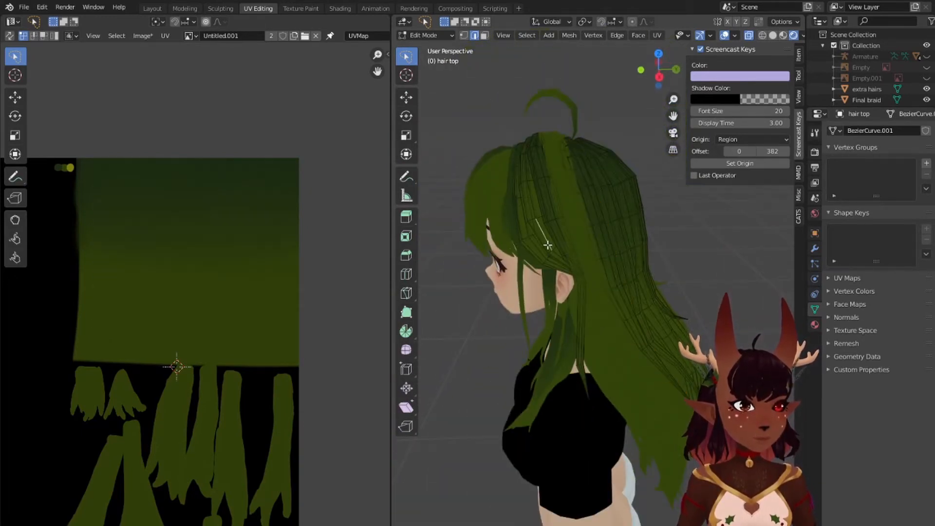
pyautogui.press('l')
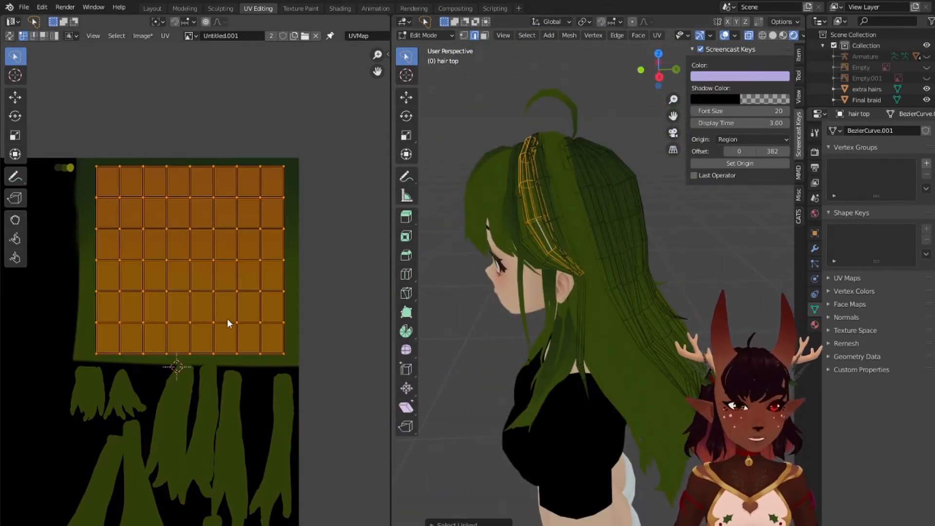
pyautogui.press('s')
pyautogui.press('y')
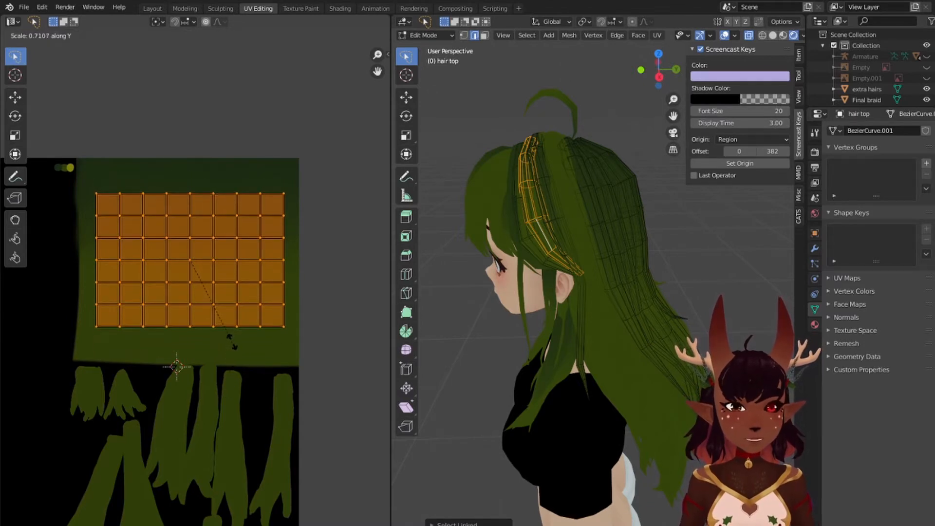
pyautogui.click(233, 337)
pyautogui.moveTo(533, 277); pyautogui.dragTo(418, 292, button='middle')
pyautogui.press('g')
pyautogui.press('y')
pyautogui.click(204, 281)
# Step: Select the next linked side strand of hair top and shrink its UV grid vertically
pyautogui.scroll(-5, 560, 253)
pyautogui.click(558, 228)
pyautogui.scroll(4, 558, 228)
pyautogui.press('l')
pyautogui.press('s')
pyautogui.press('y')
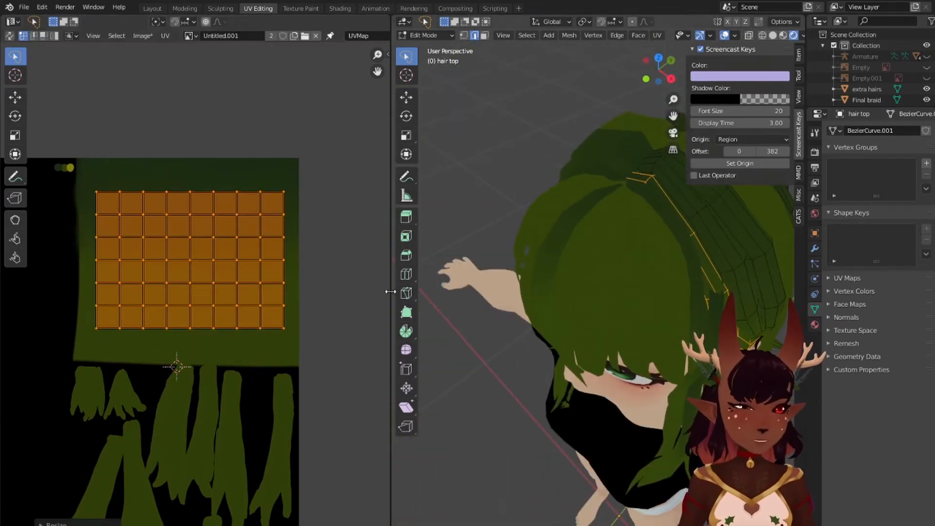
pyautogui.click(239, 349)
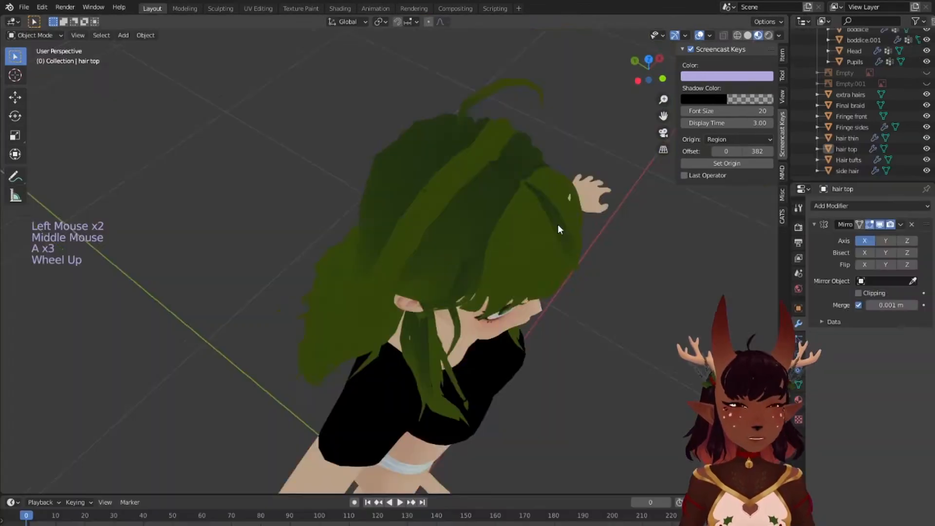
# Step: Select the hair thin object in the Layout workspace, open it for mesh editing in the Modeling workspace and clear its mesh selection
pyautogui.scroll(2, 557, 224)
pyautogui.moveTo(565, 223); pyautogui.dragTo(514, 210, button='middle')
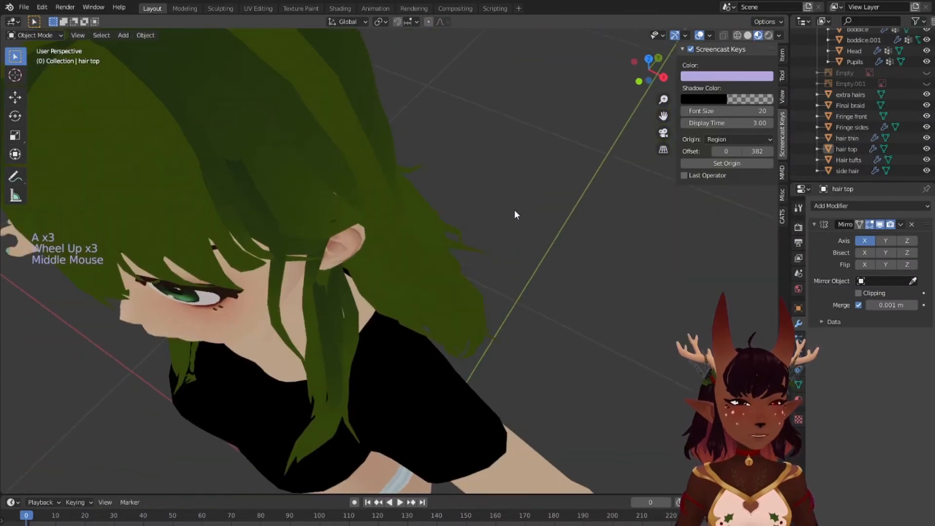
pyautogui.rightClick(242, 171)
pyautogui.scroll(-3, 241, 141)
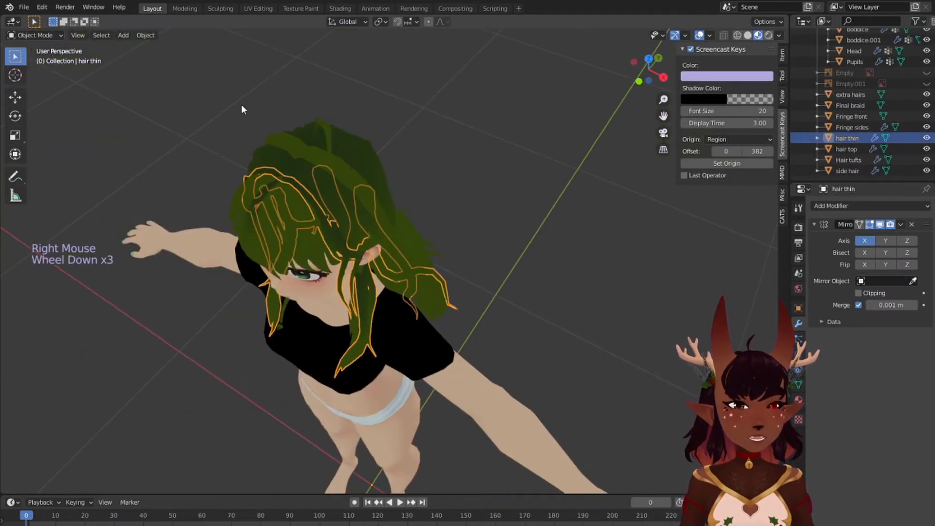
pyautogui.click(178, 7)
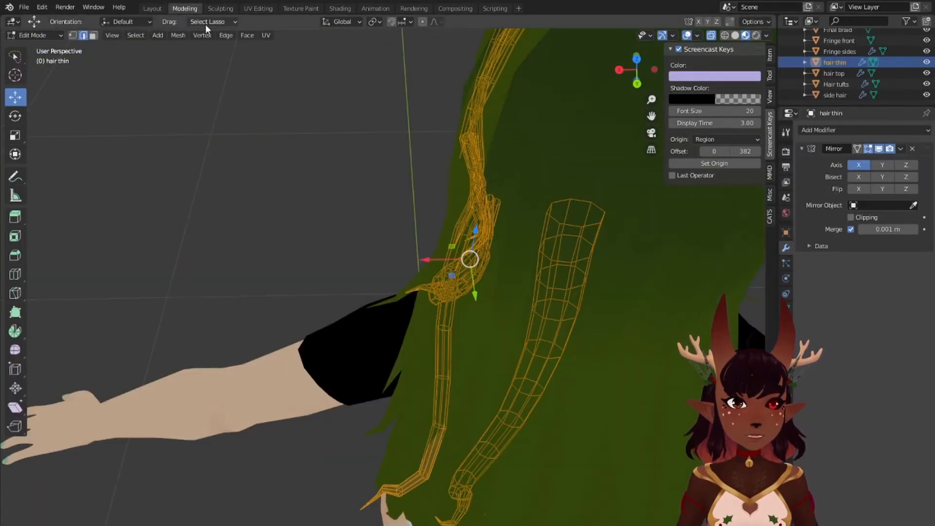
pyautogui.scroll(-5, 460, 237)
pyautogui.moveTo(424, 225); pyautogui.dragTo(633, 184, button='middle')
pyautogui.hotkey('alt', 'a')
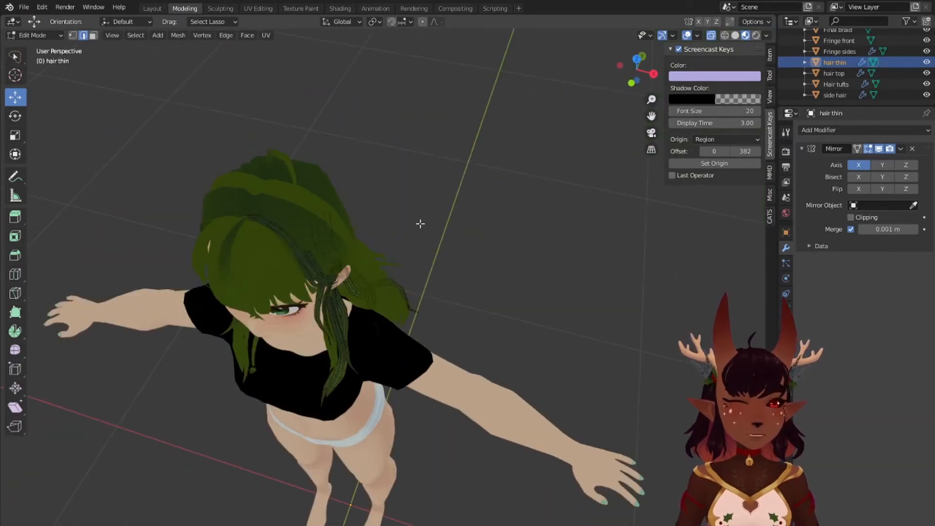
# Step: Switch to vertex selection and move the root of the short hair thin strand above the ear about 0.0057 m along Y
pyautogui.scroll(4, 278, 223)
pyautogui.keyDown('shift'); pyautogui.moveTo(203, 187); pyautogui.dragTo(368, 217, button='middle'); pyautogui.keyUp('shift')
pyautogui.scroll(1, 430, 232)
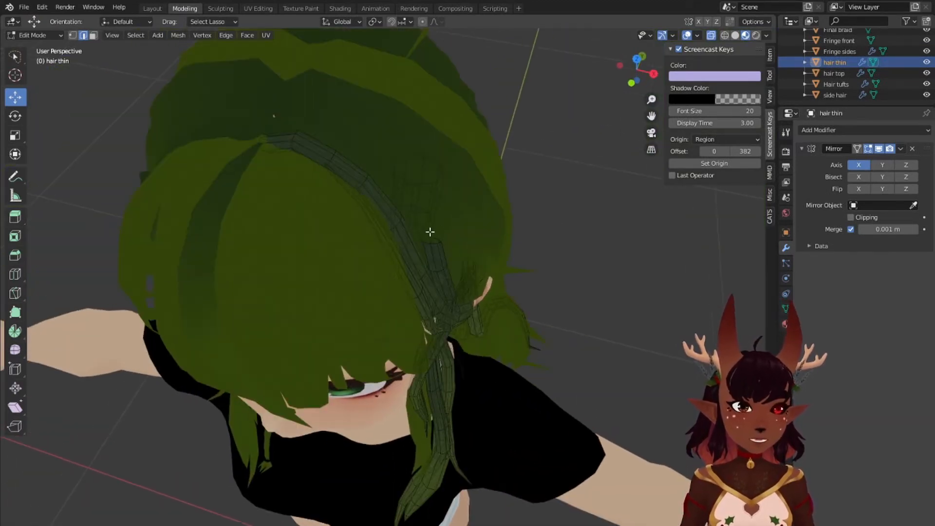
pyautogui.moveTo(483, 224); pyautogui.dragTo(381, 252, button='middle')
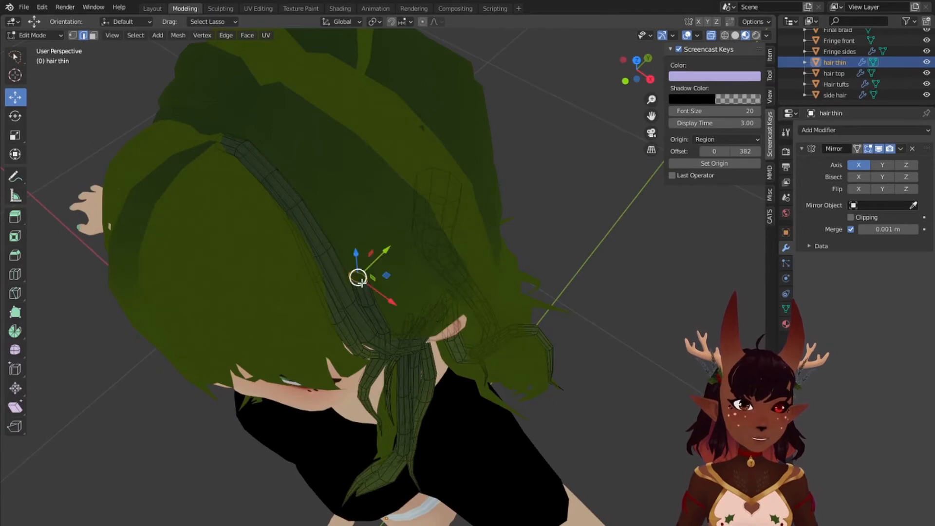
pyautogui.moveTo(431, 274); pyautogui.dragTo(418, 294, button='middle')
pyautogui.press('1')
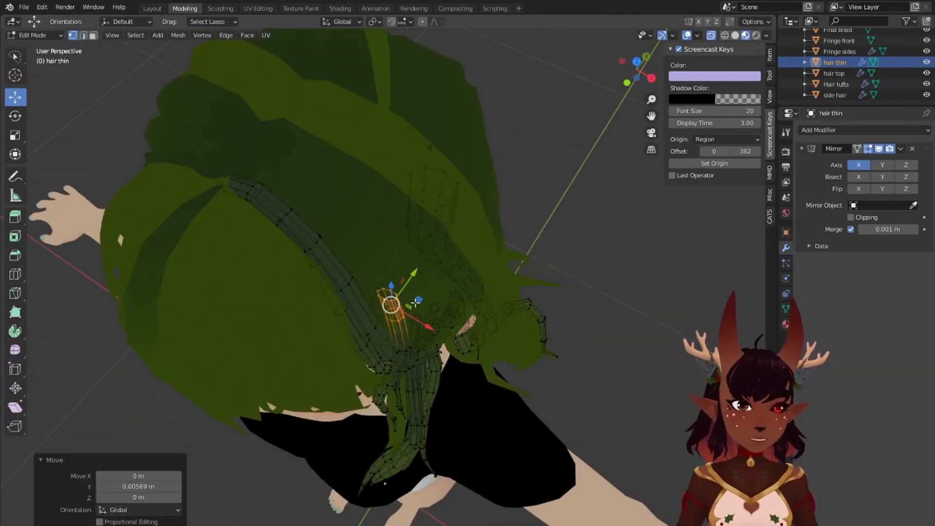
# Step: Push the short hair thin strand's root into the head hair, ending with a move of about -0.005 m along X
pyautogui.moveTo(408, 259); pyautogui.dragTo(413, 262)
pyautogui.moveTo(413, 262); pyautogui.dragTo(332, 174, button='middle')
pyautogui.moveTo(357, 138); pyautogui.dragTo(353, 141)
pyautogui.moveTo(352, 142); pyautogui.dragTo(336, 161, button='middle')
pyautogui.scroll(-4, 336, 161)
pyautogui.moveTo(336, 173); pyautogui.dragTo(330, 171)
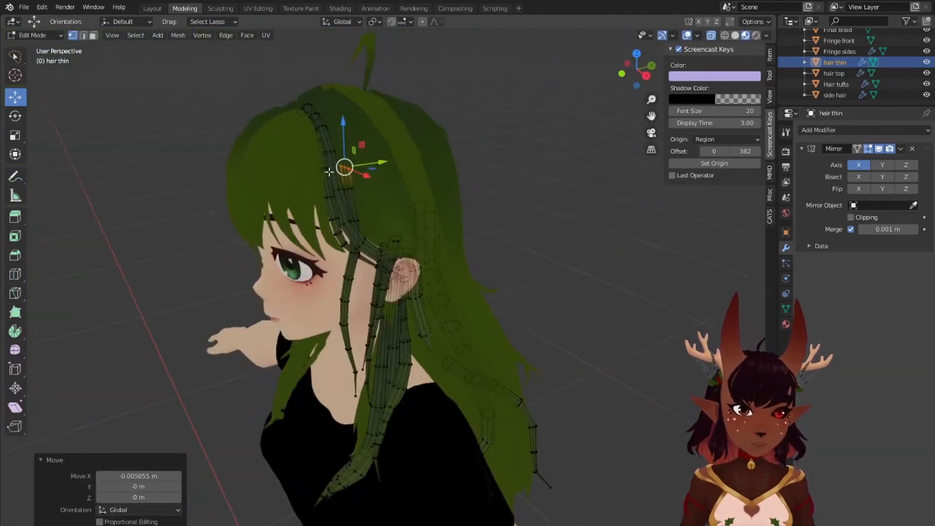
# Step: Refine the short strand's root placement with small moves so it tucks under the hair, ending with about -0.002 m along X
pyautogui.scroll(4, 480, 217)
pyautogui.moveTo(329, 172); pyautogui.dragTo(513, 278, button='middle')
pyautogui.moveTo(399, 214); pyautogui.dragTo(380, 243)
pyautogui.moveTo(390, 234)
pyautogui.mouseDown(button='middle')
pyautogui.moveTo(477, 253)
pyautogui.moveTo(375, 225)
pyautogui.mouseUp(button='middle')
pyautogui.moveTo(375, 225); pyautogui.dragTo(379, 226)
pyautogui.scroll(-3, 388, 242)
pyautogui.moveTo(378, 226); pyautogui.dragTo(491, 292, button='middle')
pyautogui.scroll(4, 390, 242)
pyautogui.moveTo(548, 364); pyautogui.dragTo(542, 362)
pyautogui.moveTo(489, 214)
pyautogui.mouseDown()
pyautogui.moveTo(518, 263)
pyautogui.moveTo(541, 273)
pyautogui.mouseUp()
pyautogui.scroll(-4, 509, 234)
pyautogui.moveTo(541, 273); pyautogui.dragTo(305, 241, button='middle')
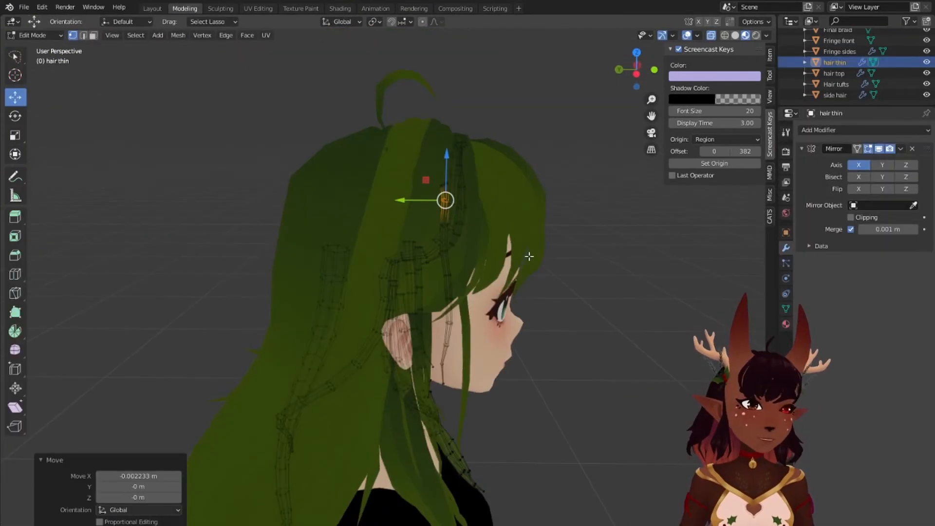
pyautogui.moveTo(528, 255); pyautogui.dragTo(459, 273, button='middle')
# Step: Select the front hair thin strands for UV editing, shrink their UV grid vertically and shift it along Y within the gradient
pyautogui.click(258, 8)
pyautogui.scroll(3, 531, 311)
pyautogui.press('l')
pyautogui.moveTo(531, 312); pyautogui.dragTo(419, 301, button='middle')
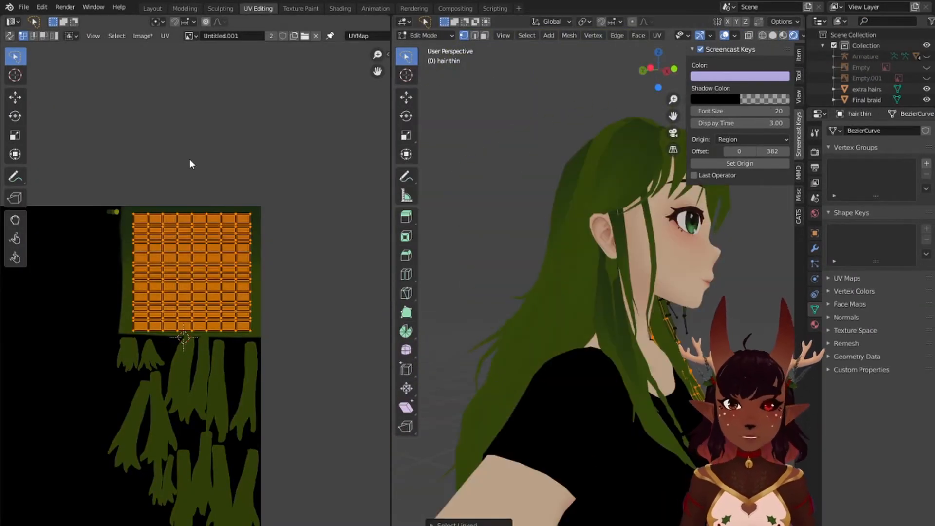
pyautogui.press('s')
pyautogui.press('y')
pyautogui.click(219, 225)
pyautogui.press('g')
pyautogui.press('y')
pyautogui.click(222, 242)
# Step: Clear the Hair tufts mesh selection, select the top of the front tuft and move it about -0.0055 m along X
pyautogui.moveTo(536, 253); pyautogui.dragTo(575, 238, button='middle')
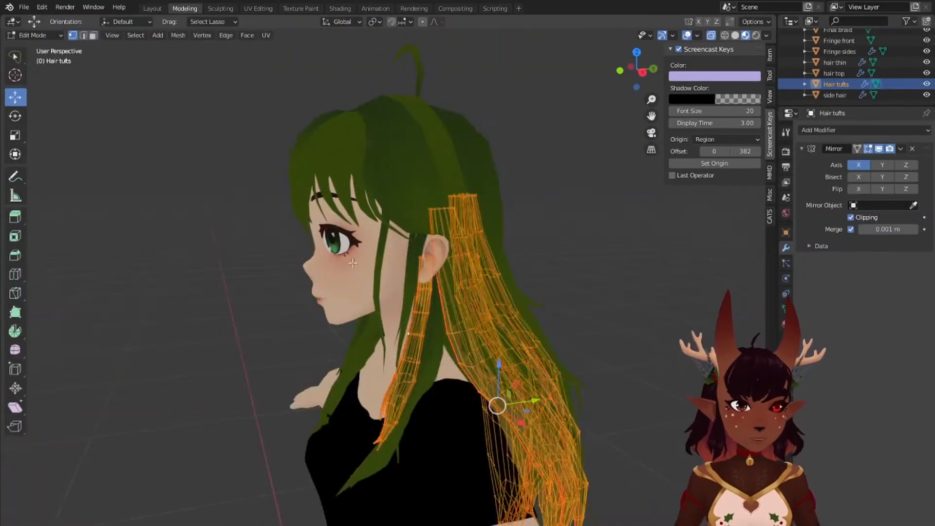
pyautogui.moveTo(353, 262); pyautogui.dragTo(467, 292, button='middle')
pyautogui.hotkey('alt', 'a')
pyautogui.press('l')
pyautogui.scroll(3, 468, 322)
pyautogui.moveTo(494, 261); pyautogui.dragTo(482, 261)
pyautogui.scroll(-5, 482, 263)
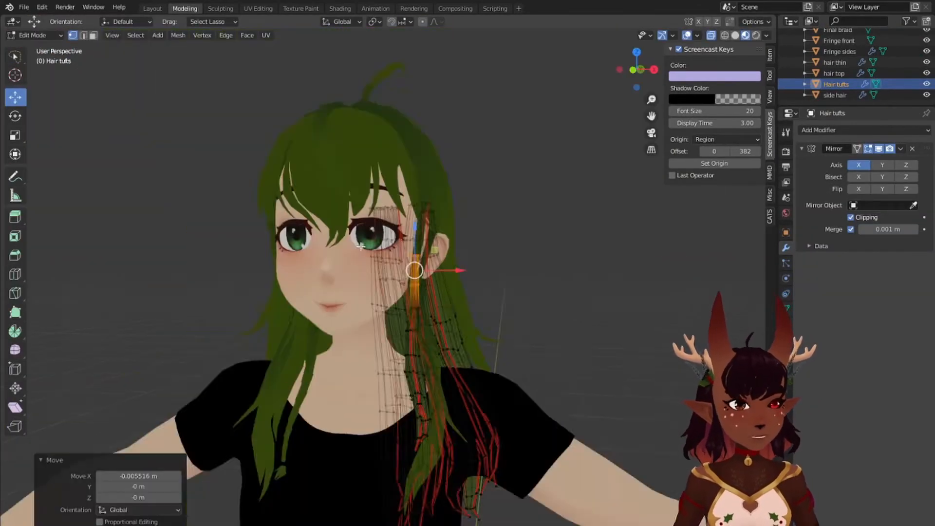
# Step: Examine the tufts and thin strands around the face and neck from several angles, clearing the hair thin mesh selection
pyautogui.moveTo(414, 233); pyautogui.dragTo(293, 205, button='middle')
pyautogui.scroll(-5, 292, 205)
pyautogui.moveTo(54, 209); pyautogui.dragTo(482, 225, button='middle')
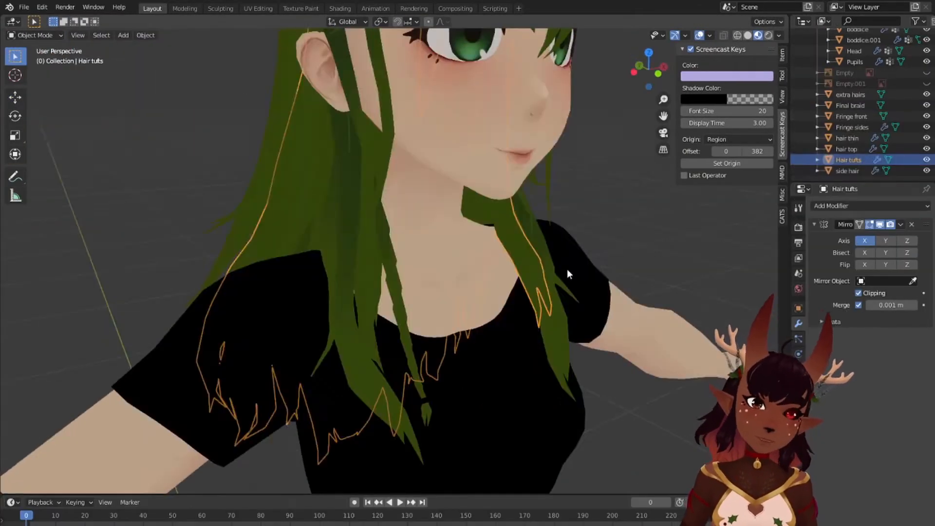
pyautogui.scroll(-4, 566, 269)
pyautogui.moveTo(567, 269); pyautogui.dragTo(495, 283, button='middle')
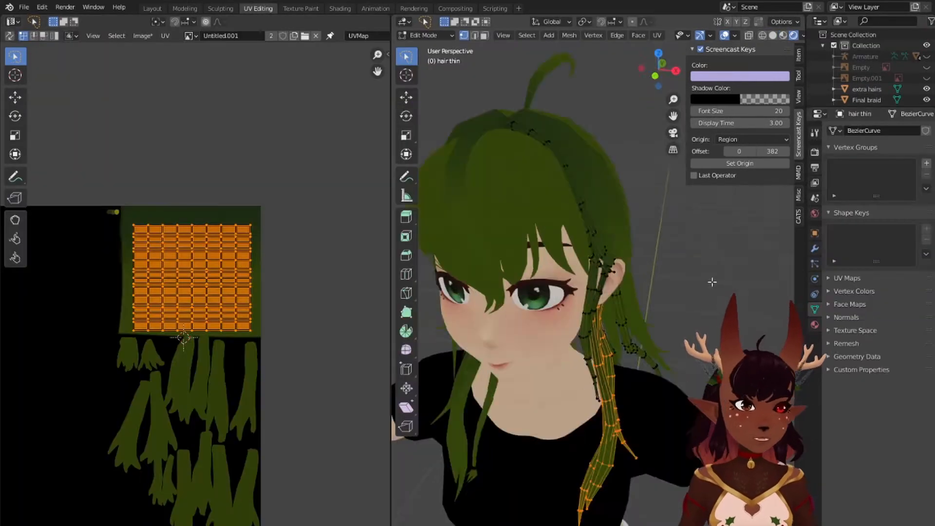
pyautogui.moveTo(672, 282); pyautogui.dragTo(557, 350, button='middle')
pyautogui.scroll(-2, 564, 224)
pyautogui.scroll(2, 564, 223)
pyautogui.moveTo(563, 224); pyautogui.dragTo(678, 237, button='middle')
pyautogui.hotkey('alt', 'a')
pyautogui.moveTo(603, 252); pyautogui.dragTo(594, 287, button='middle')
pyautogui.moveTo(183, 364); pyautogui.dragTo(216, 260, button='middle')
# Step: Unhide the Hair tufts object in the Layout workspace and clear the object selection
pyautogui.click(153, 8)
pyautogui.moveTo(419, 209); pyautogui.dragTo(488, 133, button='middle')
pyautogui.click(521, 202)
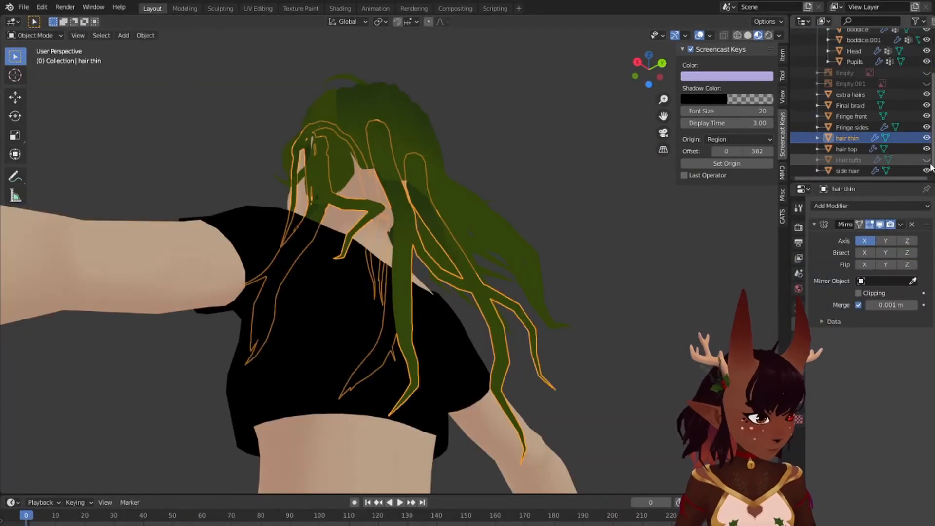
pyautogui.click(928, 159)
pyautogui.scroll(-5, 520, 197)
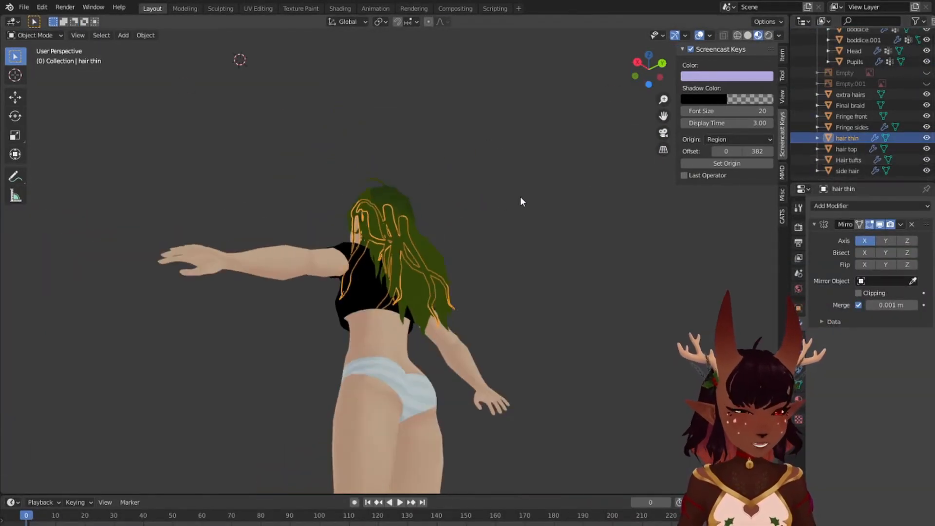
pyautogui.click(521, 196)
# Step: Examine the coloured hair from the front and both sides, highlighting the hair thin object to check its strands
pyautogui.moveTo(493, 129); pyautogui.dragTo(317, 187, button='middle')
pyautogui.scroll(4, 474, 186)
pyautogui.keyDown('shift'); pyautogui.moveTo(474, 183); pyautogui.dragTo(468, 207, button='middle'); pyautogui.keyUp('shift')
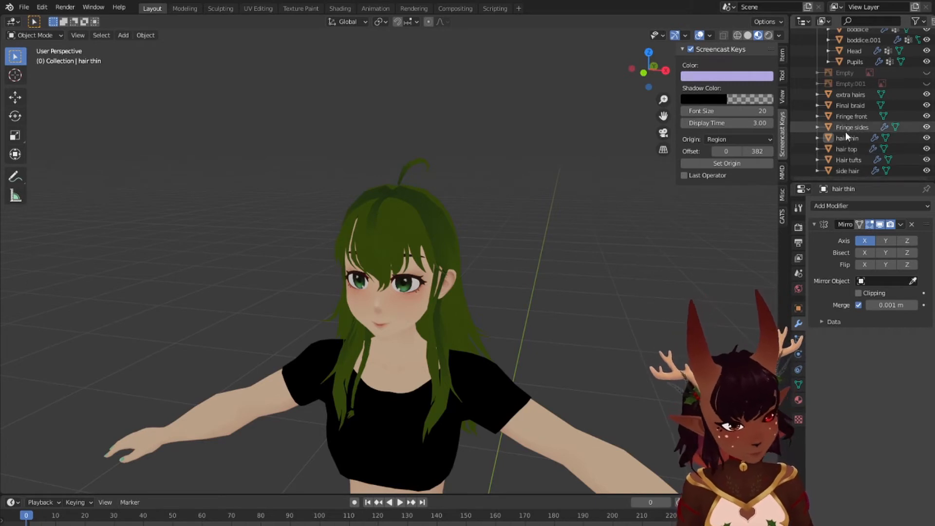
pyautogui.moveTo(560, 234); pyautogui.dragTo(496, 216, button='middle')
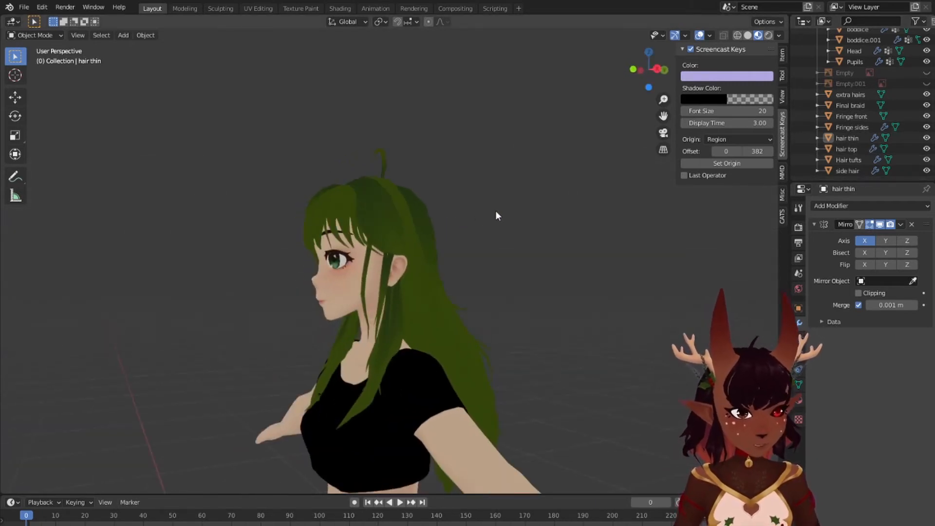
pyautogui.click(361, 411)
pyautogui.click(364, 395)
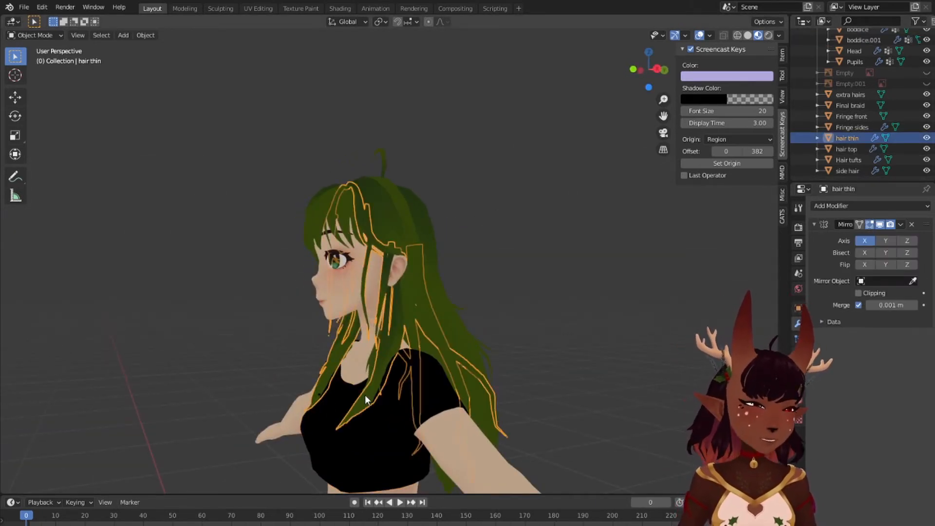
pyautogui.moveTo(328, 306); pyautogui.dragTo(488, 314, button='middle')
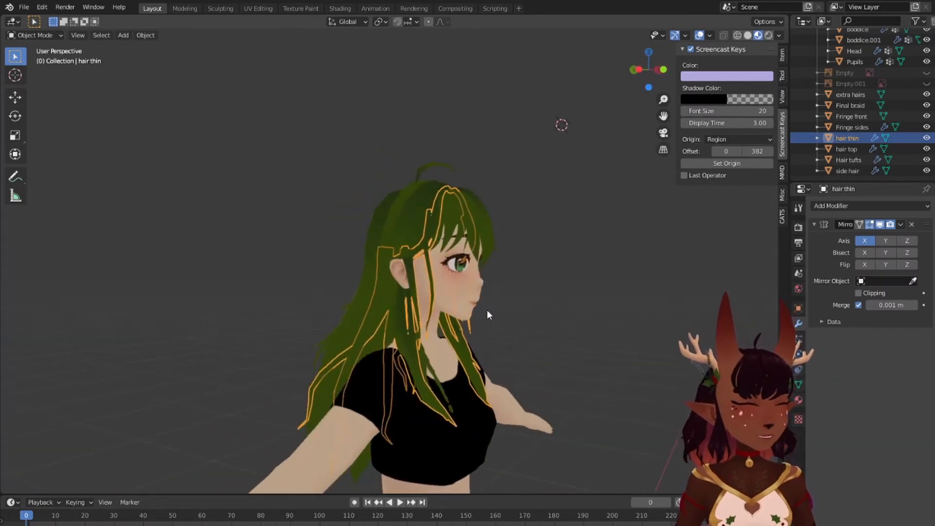
# Step: Select the Hair tufts object, open it in the UV Editing workspace and select its whole mesh to show the UV islands
pyautogui.click(455, 352)
pyautogui.click(267, 9)
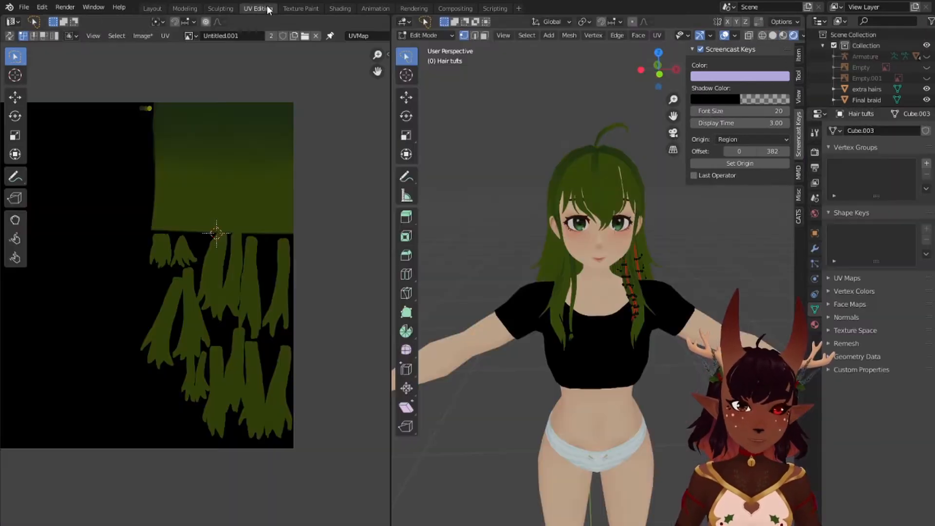
pyautogui.click(287, 10)
pyautogui.click(263, 9)
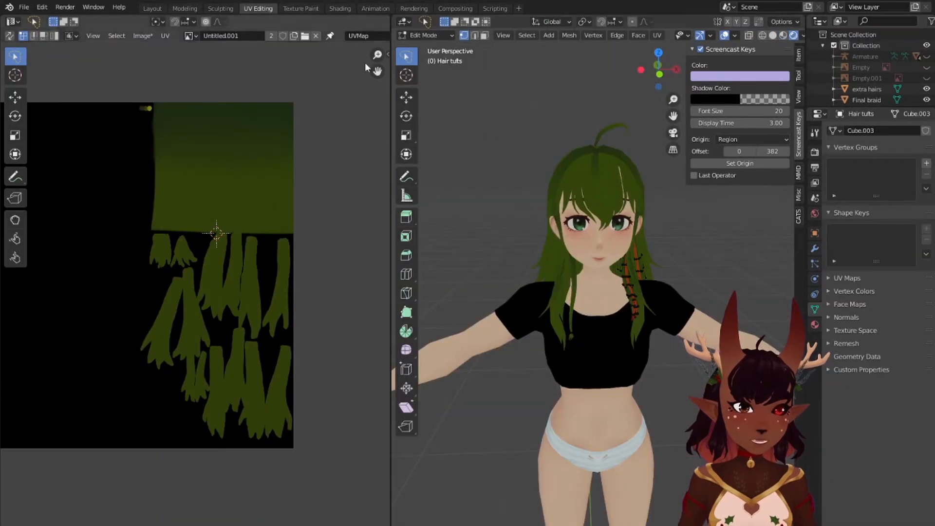
pyautogui.press('a')
pyautogui.scroll(1, 645, 279)
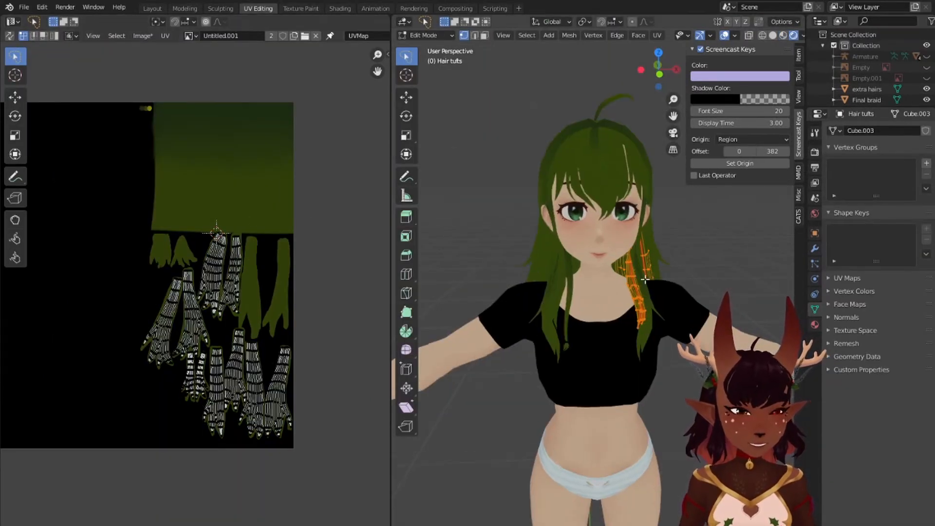
# Step: Open the Hair tufts texture in the Texture Paint workspace and sample a darker green as the brush colour
pyautogui.click(301, 9)
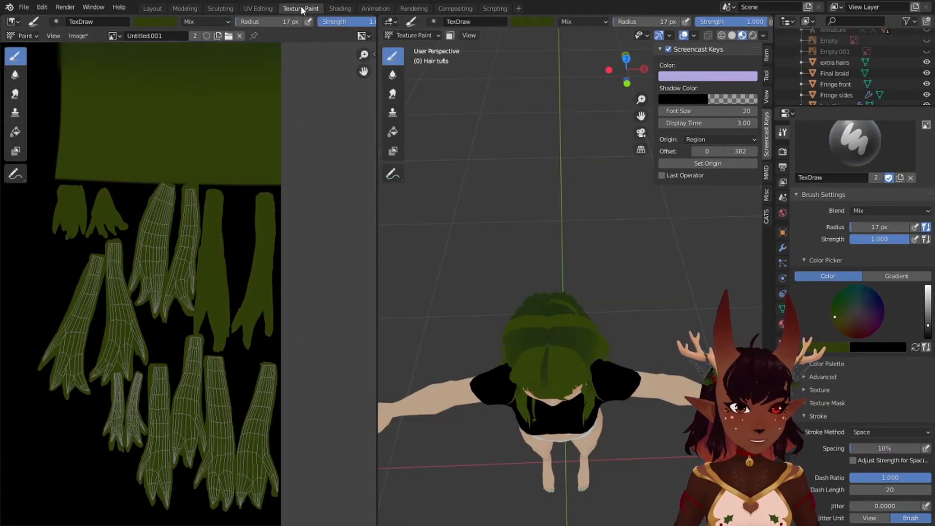
pyautogui.moveTo(130, 186); pyautogui.dragTo(242, 317, button='middle')
pyautogui.scroll(1, 141, 120)
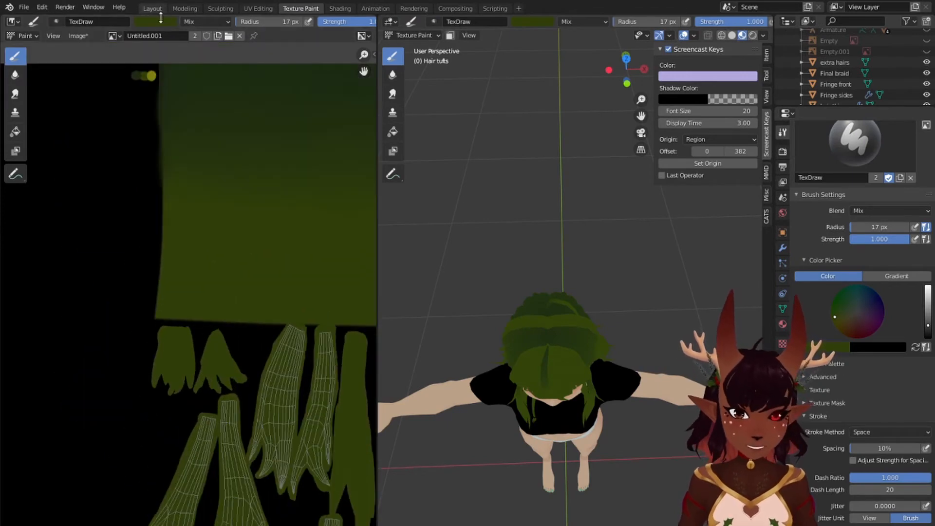
pyautogui.click(157, 22)
pyautogui.click(226, 141)
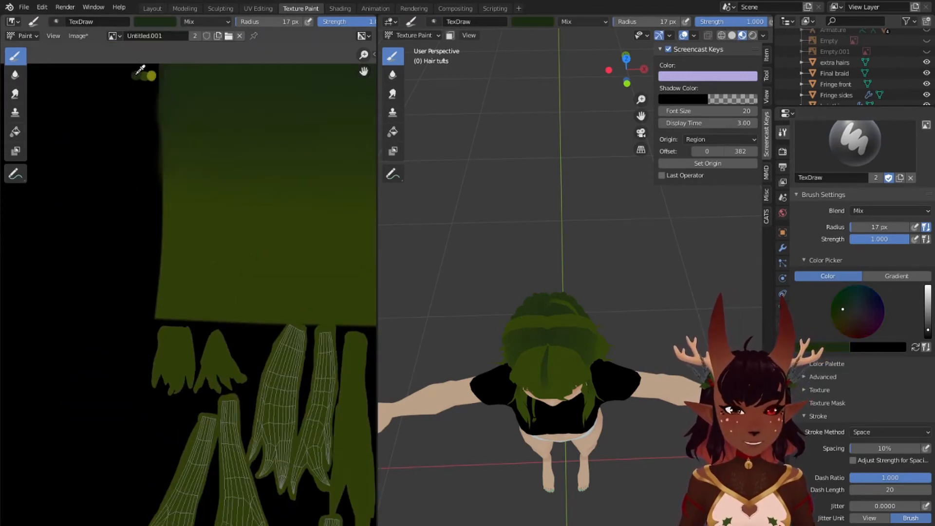
# Step: Enable tablet pressure sensitivity for the paint brush's strength
pyautogui.scroll(-4, 161, 141)
pyautogui.moveTo(229, 441); pyautogui.dragTo(233, 259, button='middle')
pyautogui.scroll(6, 232, 259)
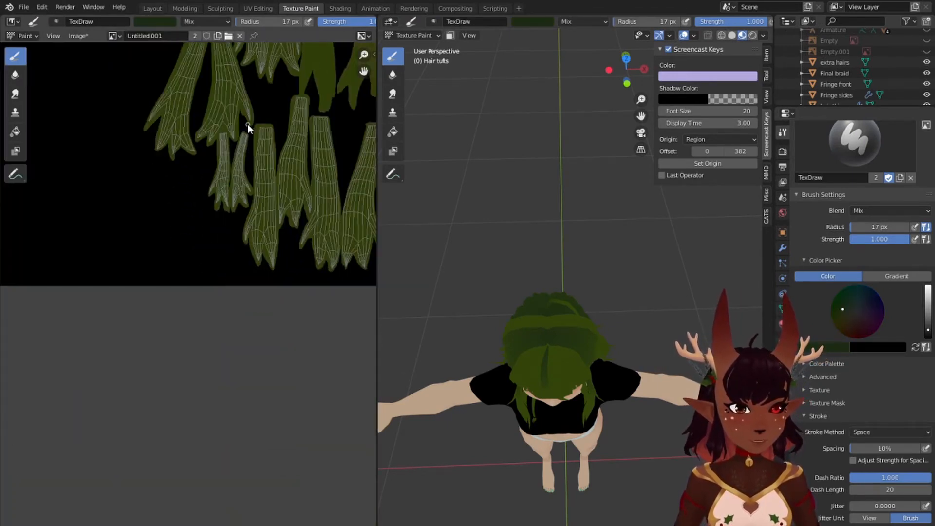
pyautogui.moveTo(267, 80); pyautogui.dragTo(185, 272, button='middle')
pyautogui.moveTo(609, 417); pyautogui.dragTo(595, 368, button='middle')
pyautogui.scroll(5, 589, 381)
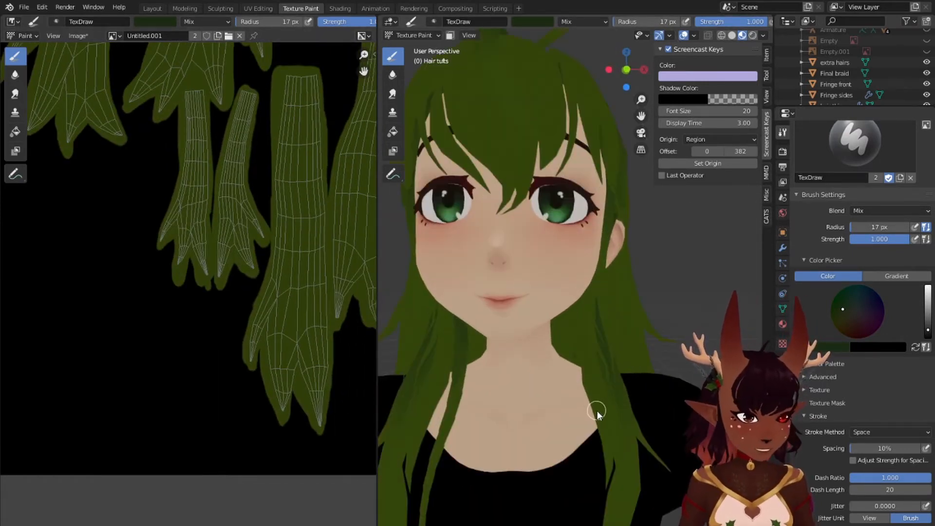
pyautogui.keyDown('shift'); pyautogui.moveTo(598, 412); pyautogui.dragTo(599, 332, button='middle'); pyautogui.keyUp('shift')
pyautogui.scroll(-2, 636, 247)
pyautogui.scroll(2, 603, 332)
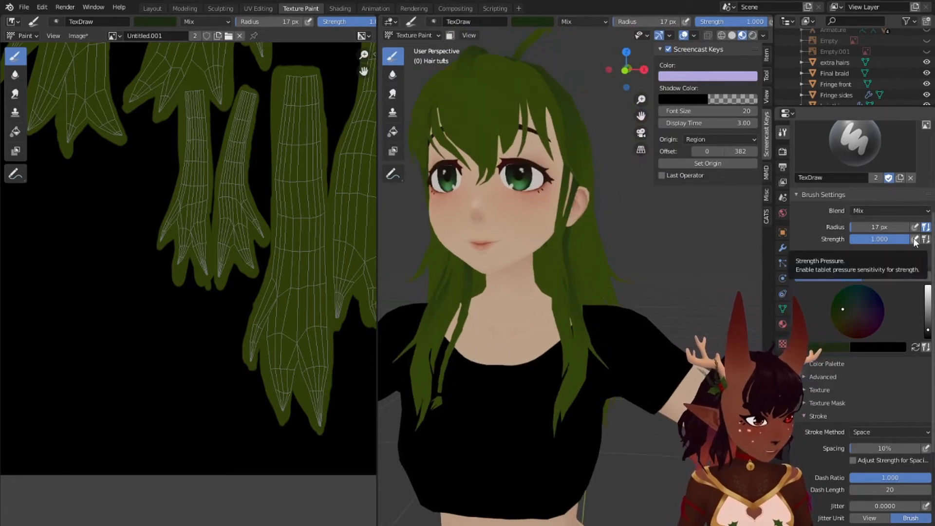
pyautogui.click(914, 239)
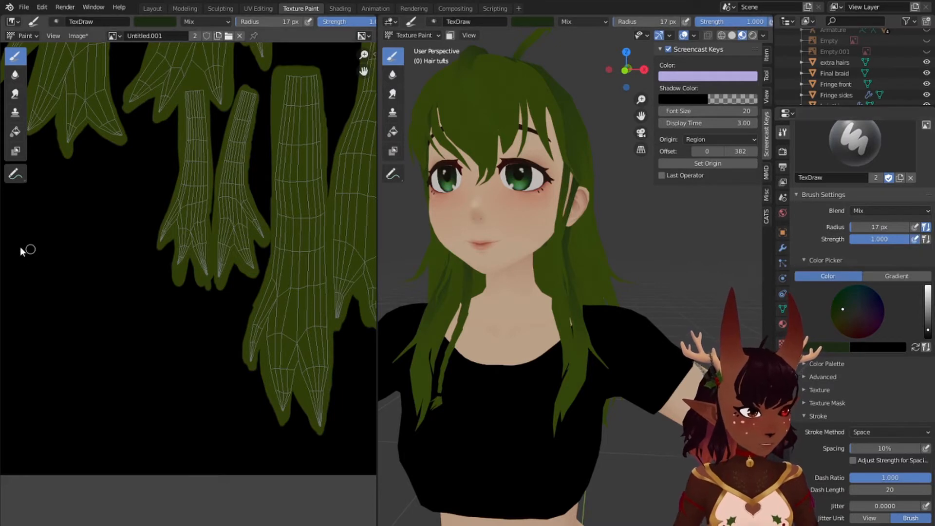
# Step: Paint darker green roots on the two small, narrow Hair tufts islands with a 71 px brush
pyautogui.moveTo(269, 184); pyautogui.dragTo(252, 218, button='middle')
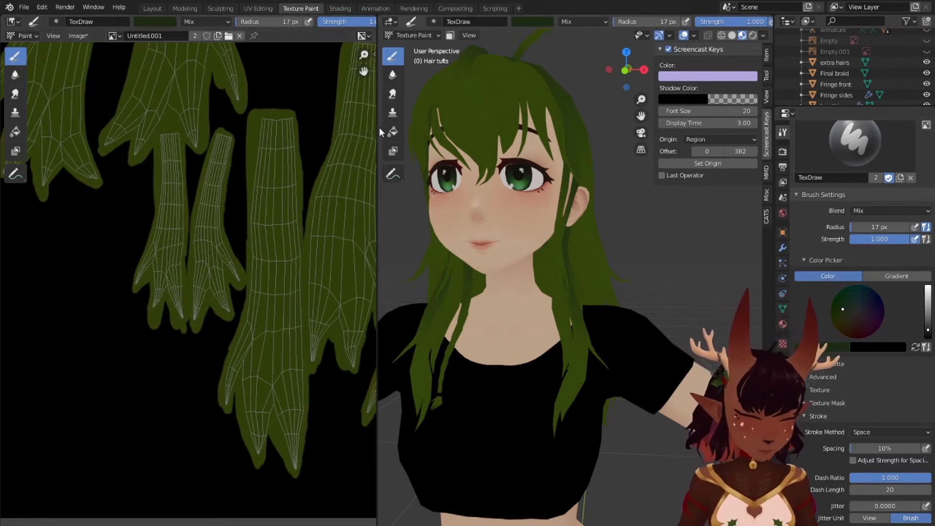
pyautogui.press('f')
pyautogui.click(216, 170)
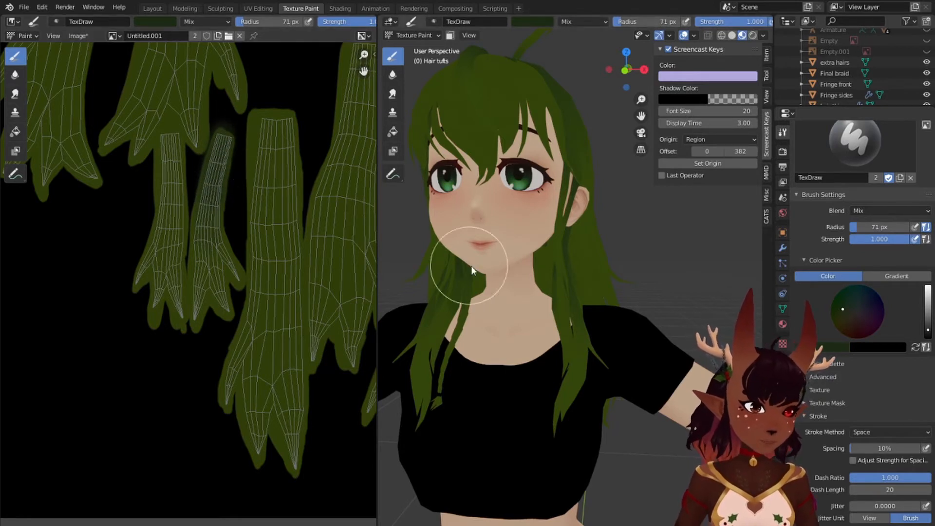
pyautogui.moveTo(471, 265); pyautogui.dragTo(567, 247, button='middle')
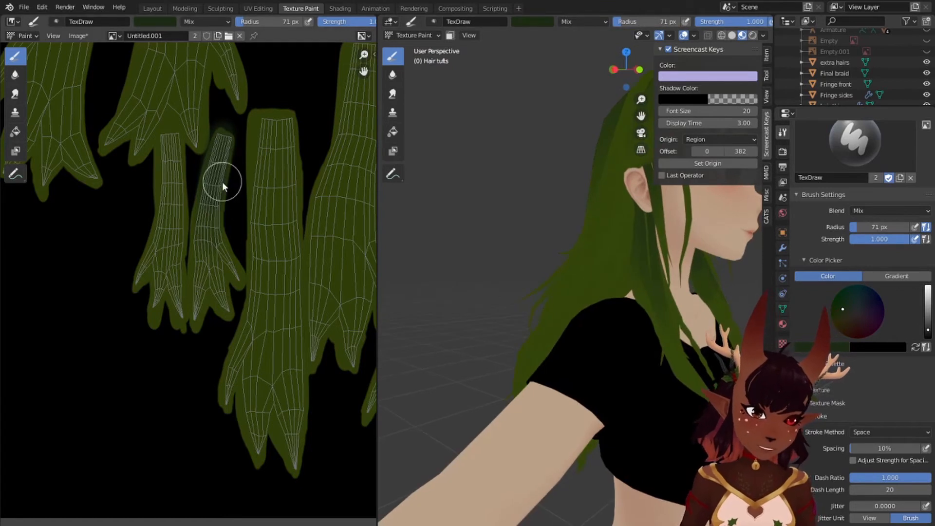
pyautogui.moveTo(643, 313); pyautogui.dragTo(615, 307, button='middle')
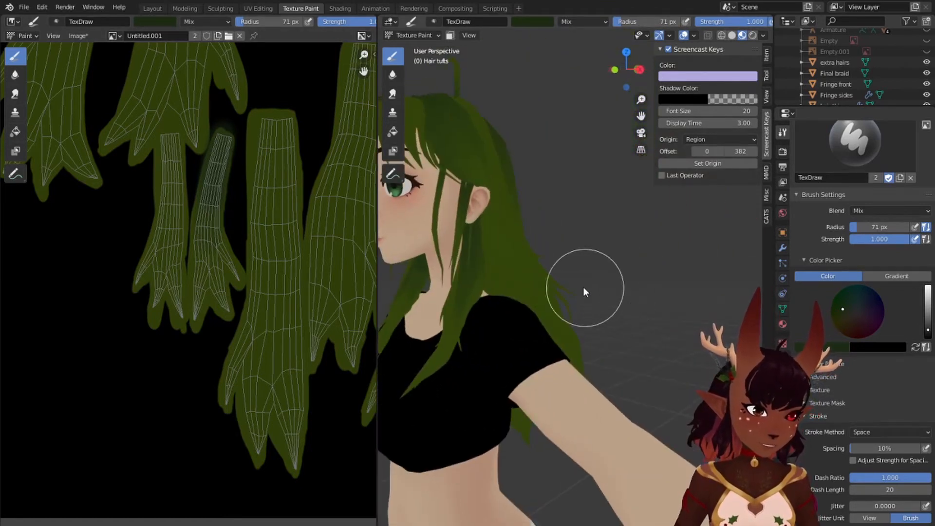
pyautogui.moveTo(466, 296); pyautogui.dragTo(608, 342, button='middle')
pyautogui.scroll(1, 609, 337)
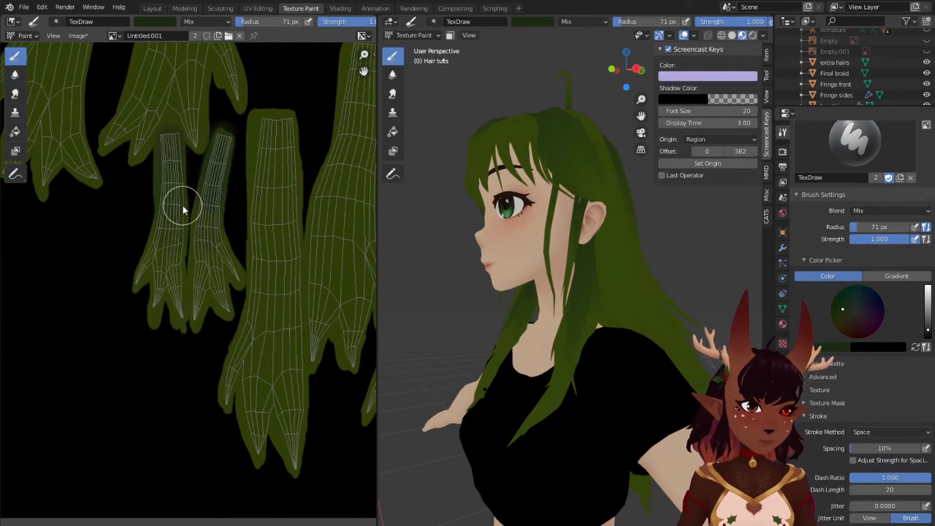
pyautogui.moveTo(589, 218); pyautogui.dragTo(448, 251, button='middle')
pyautogui.scroll(-3, 223, 273)
pyautogui.scroll(1, 551, 307)
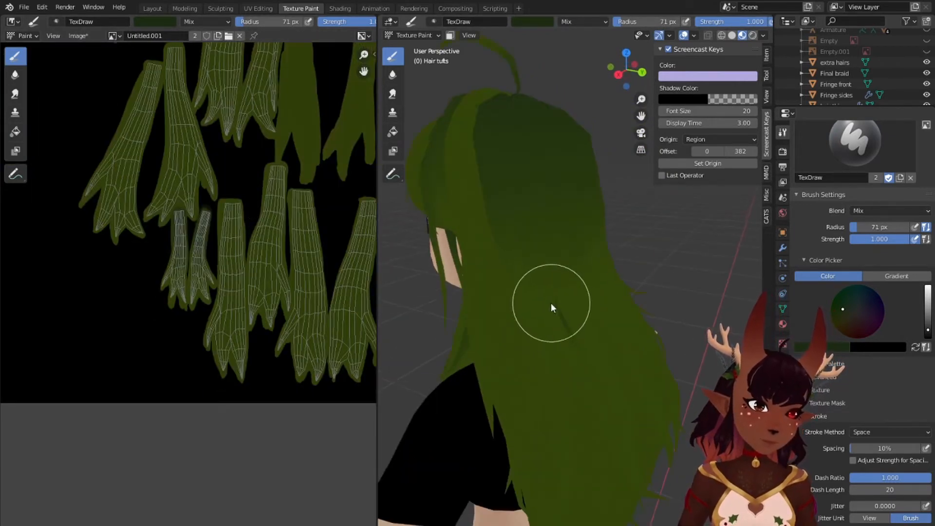
# Step: Enlarge the brush to 126 px and darken the root of the wider Hair tufts island next to the two small ones
pyautogui.moveTo(511, 265); pyautogui.dragTo(569, 278, button='middle')
pyautogui.moveTo(246, 181); pyautogui.dragTo(212, 236, button='middle')
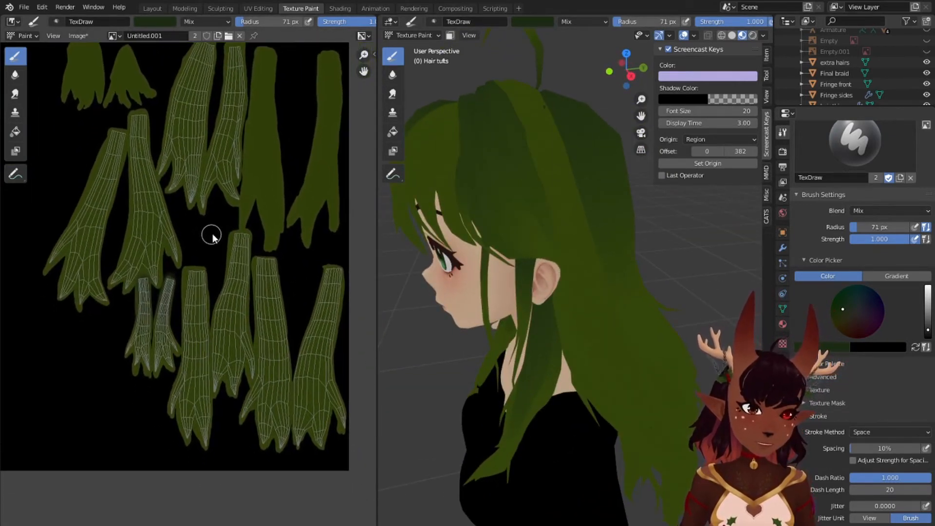
pyautogui.moveTo(560, 236); pyautogui.dragTo(484, 246, button='middle')
pyautogui.moveTo(447, 220)
pyautogui.mouseDown(button='middle')
pyautogui.moveTo(426, 208)
pyautogui.moveTo(568, 195)
pyautogui.moveTo(592, 291)
pyautogui.moveTo(599, 230)
pyautogui.moveTo(608, 276)
pyautogui.moveTo(588, 271)
pyautogui.moveTo(608, 328)
pyautogui.mouseUp(button='middle')
pyautogui.scroll(-2, 285, 259)
pyautogui.scroll(3, 255, 286)
pyautogui.scroll(-1, 290, 285)
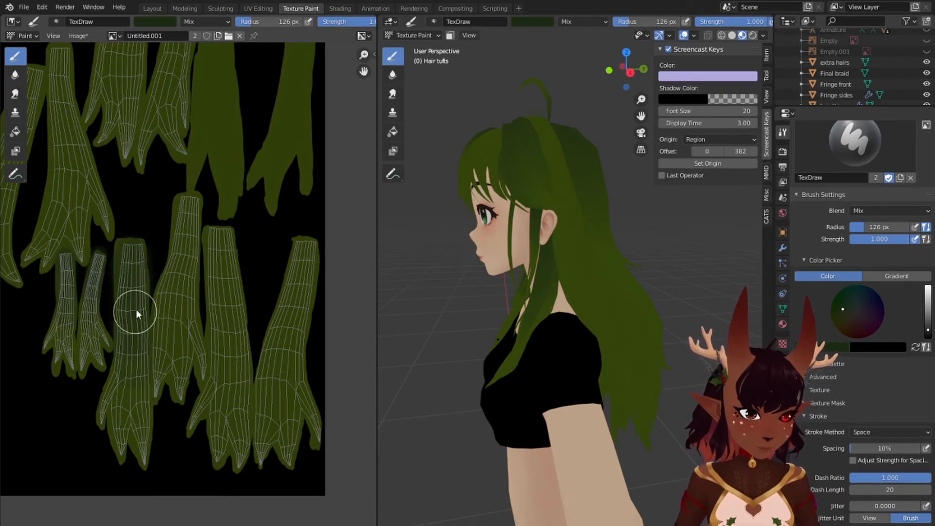
pyautogui.moveTo(630, 241); pyautogui.dragTo(554, 246, button='middle')
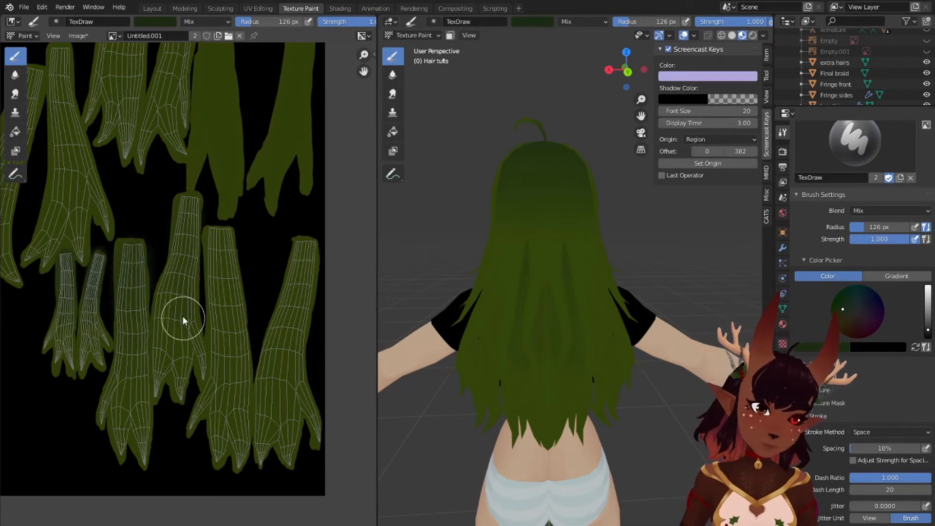
# Step: Darken the roots of the neighbouring wide islands in the lowest row of Hair tufts
pyautogui.moveTo(453, 302)
pyautogui.mouseDown(button='middle')
pyautogui.moveTo(509, 338)
pyautogui.moveTo(418, 288)
pyautogui.mouseUp(button='middle')
pyautogui.moveTo(185, 252); pyautogui.dragTo(189, 200)
pyautogui.moveTo(468, 262)
pyautogui.mouseDown(button='middle')
pyautogui.moveTo(551, 296)
pyautogui.moveTo(516, 292)
pyautogui.mouseUp(button='middle')
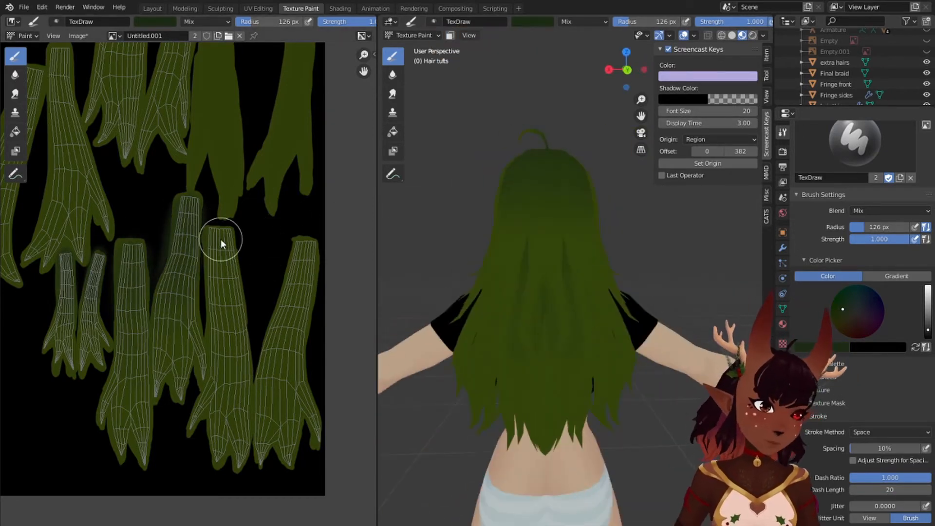
pyautogui.moveTo(226, 279); pyautogui.dragTo(221, 228)
pyautogui.moveTo(439, 282); pyautogui.dragTo(699, 240, button='middle')
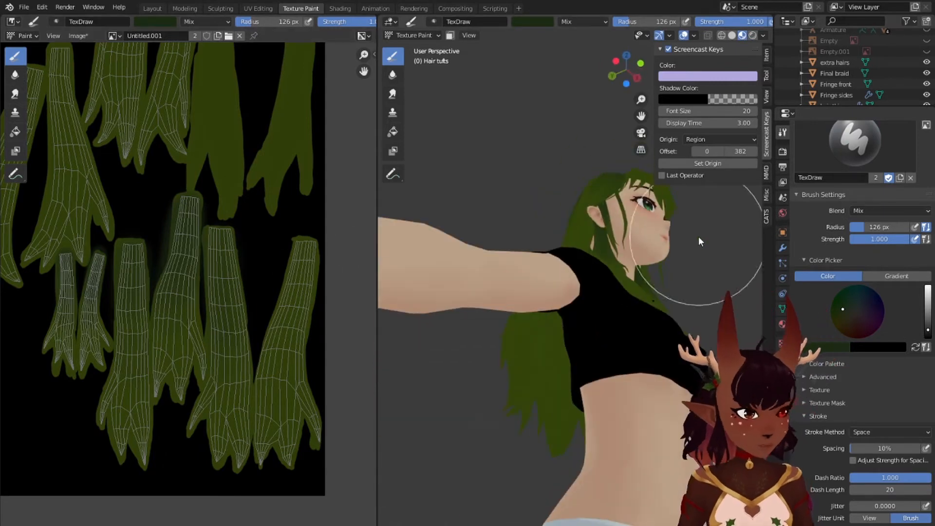
# Step: Darken the roots of the long Hair tufts islands in the upper rows, checking the hair on the model
pyautogui.moveTo(516, 302); pyautogui.dragTo(550, 312, button='middle')
pyautogui.moveTo(126, 201); pyautogui.dragTo(267, 367, button='middle')
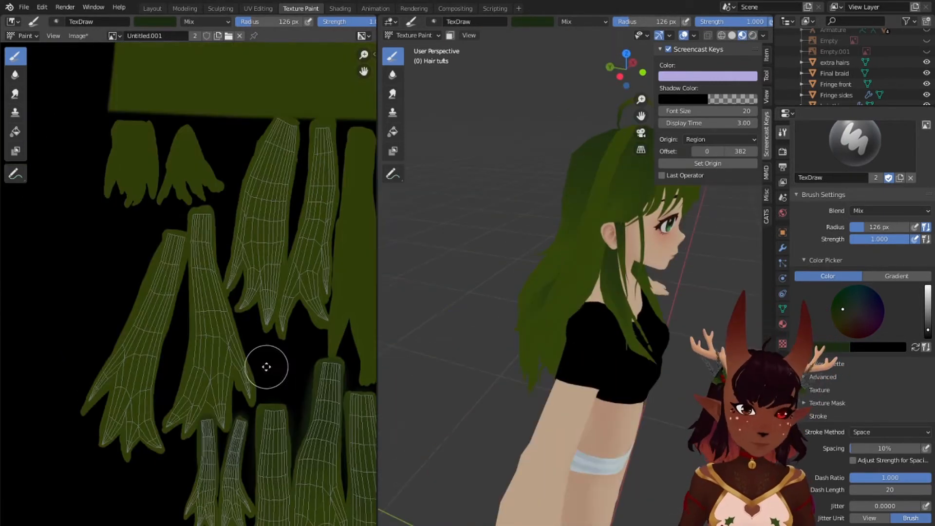
pyautogui.moveTo(477, 292); pyautogui.dragTo(622, 300, button='middle')
pyautogui.moveTo(409, 243); pyautogui.dragTo(603, 258, button='middle')
pyautogui.moveTo(312, 272); pyautogui.dragTo(288, 271, button='middle')
pyautogui.moveTo(633, 263); pyautogui.dragTo(585, 323, button='middle')
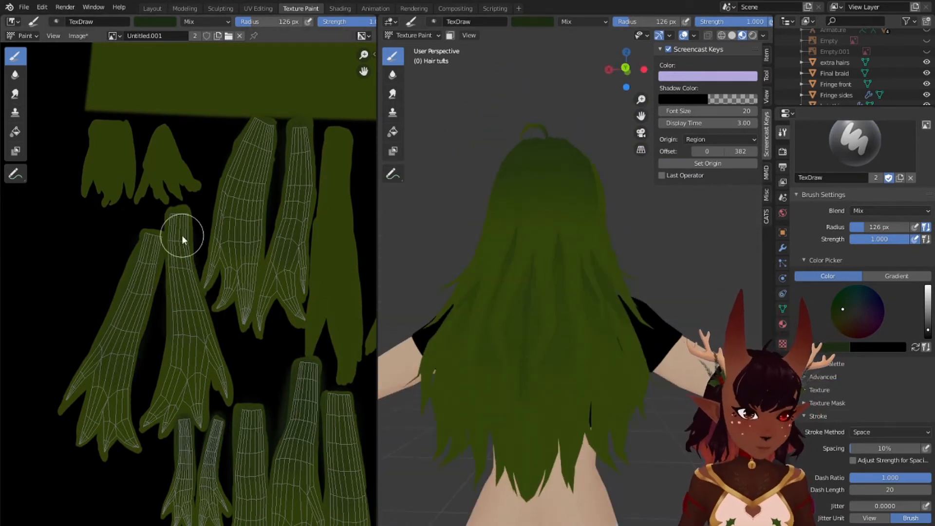
pyautogui.moveTo(487, 302); pyautogui.dragTo(632, 250, button='middle')
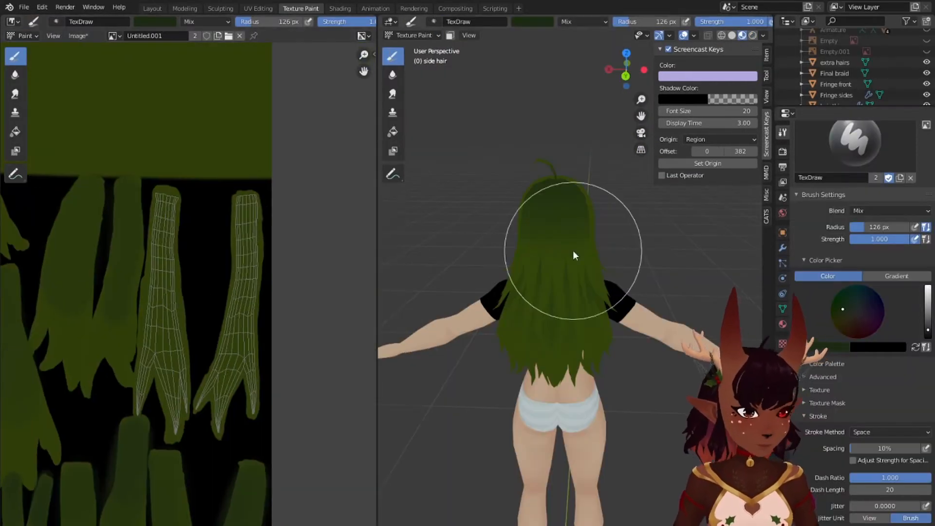
# Step: Paint darker green roots on the two long side hair islands
pyautogui.moveTo(573, 250); pyautogui.dragTo(462, 263, button='middle')
pyautogui.moveTo(487, 210); pyautogui.dragTo(428, 207, button='middle')
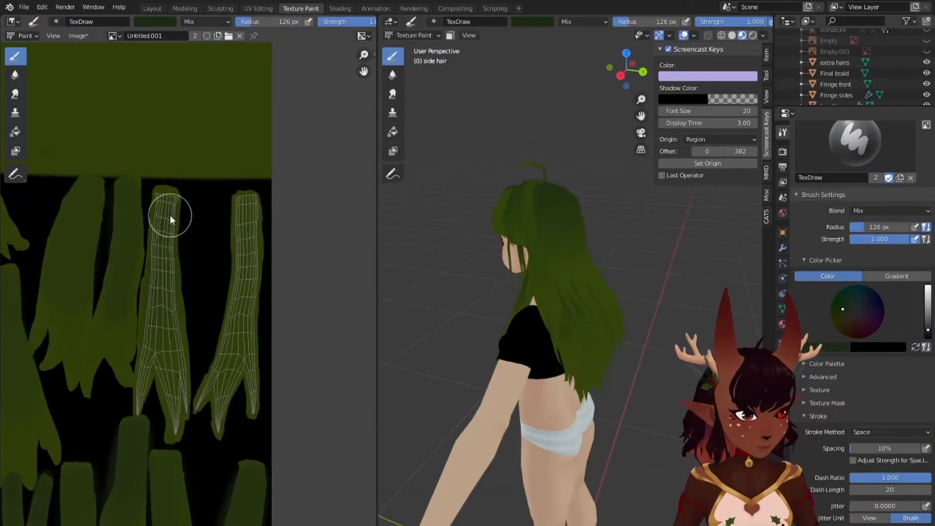
pyautogui.moveTo(171, 215); pyautogui.dragTo(167, 196)
pyautogui.moveTo(589, 203); pyautogui.dragTo(544, 196, button='middle')
pyautogui.moveTo(246, 278); pyautogui.dragTo(249, 202)
pyautogui.moveTo(511, 244); pyautogui.dragTo(546, 253, button='middle')
pyautogui.scroll(-4, 459, 247)
# Step: Darken the root area of the Fringe front island with an 81 px brush and save the texture image
pyautogui.click(78, 35)
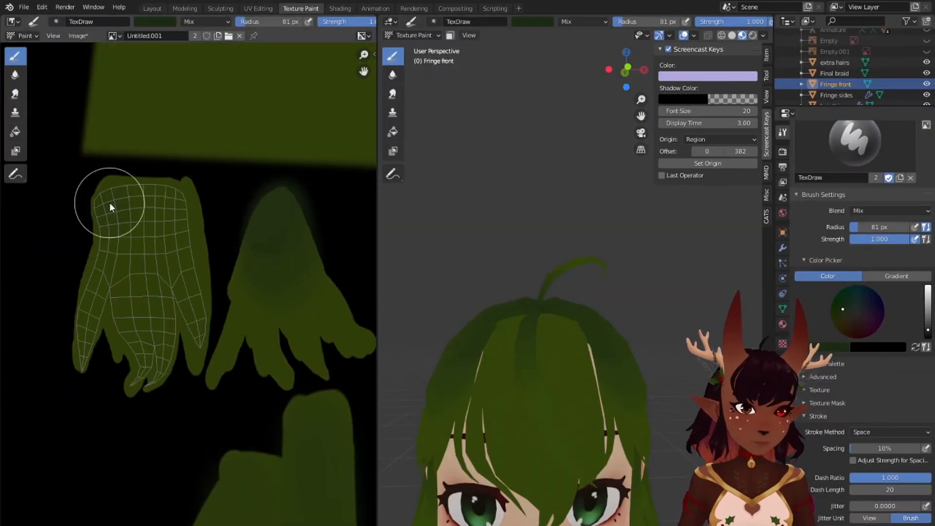
pyautogui.scroll(-5, 616, 302)
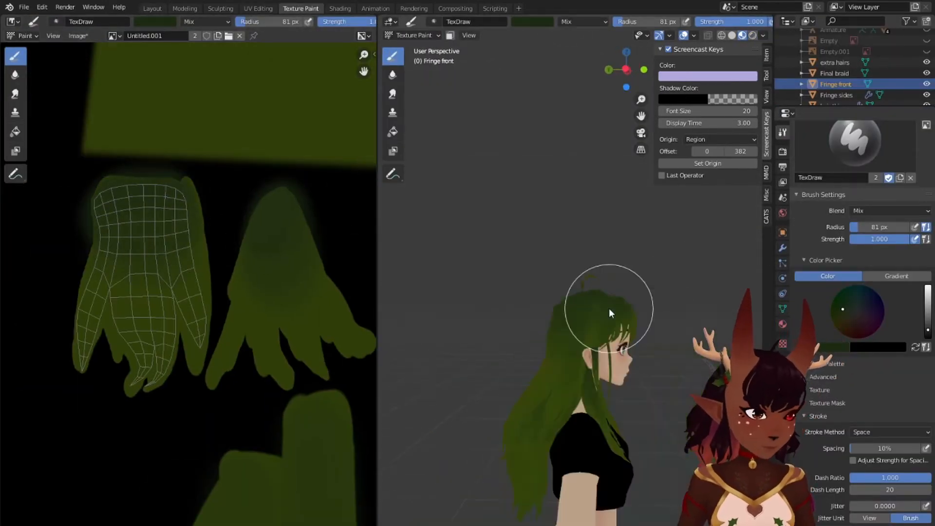
pyautogui.scroll(-5, 609, 308)
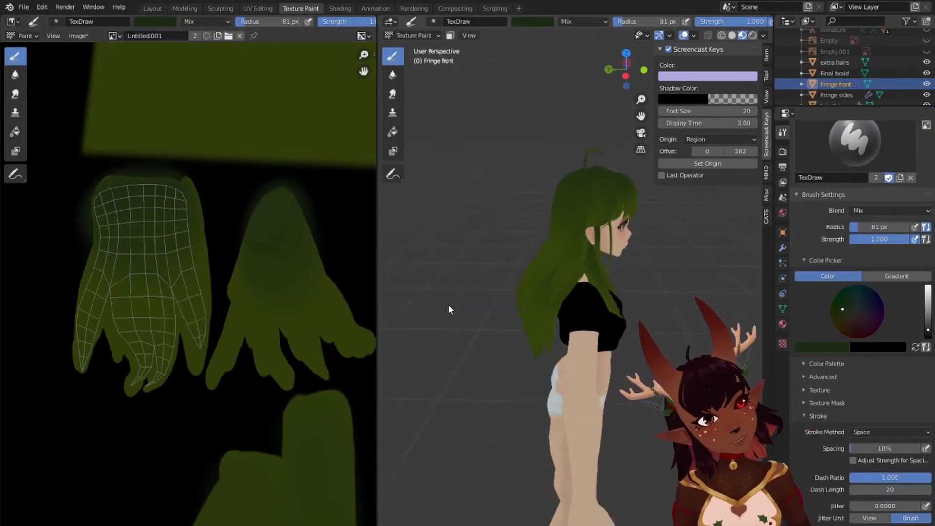
pyautogui.moveTo(448, 305); pyautogui.dragTo(609, 273, button='middle')
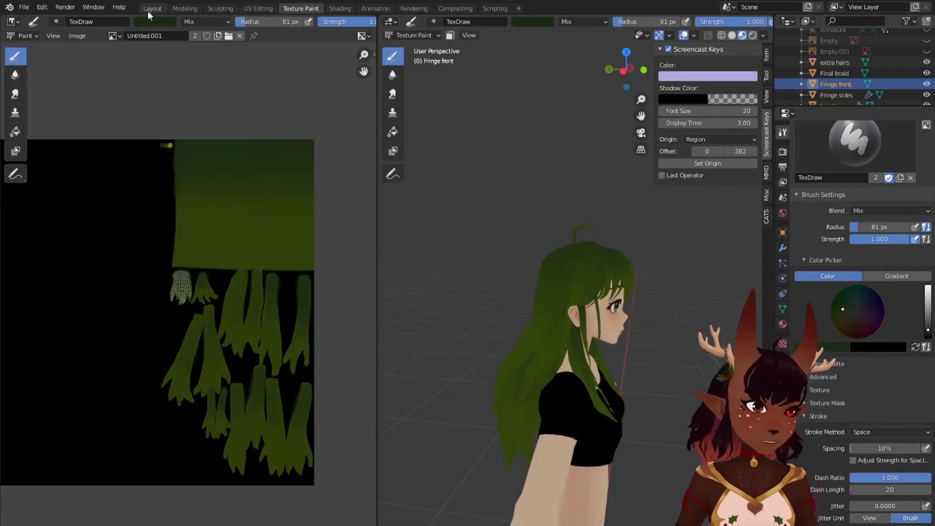
# Step: Review the shaded hair from several sides in the Layout workspace and select the hair top object
pyautogui.click(151, 9)
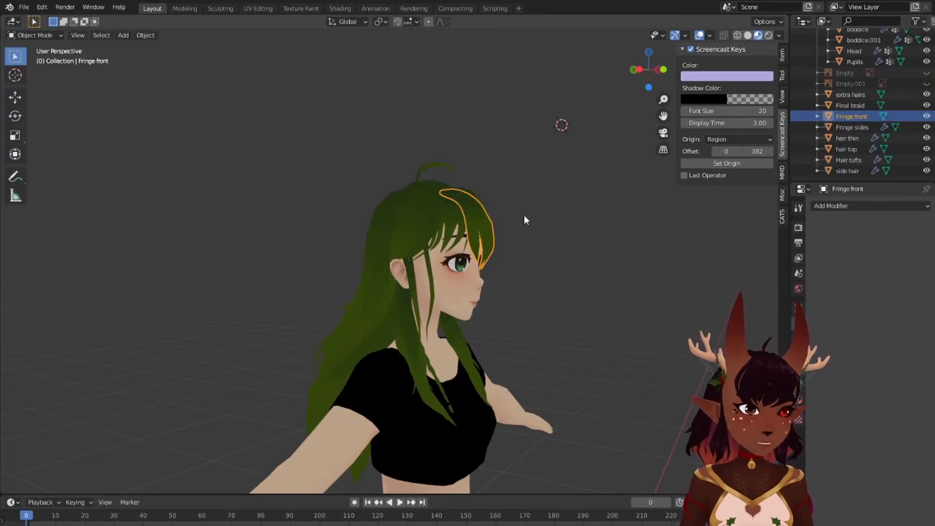
pyautogui.moveTo(371, 153); pyautogui.dragTo(475, 194, button='middle')
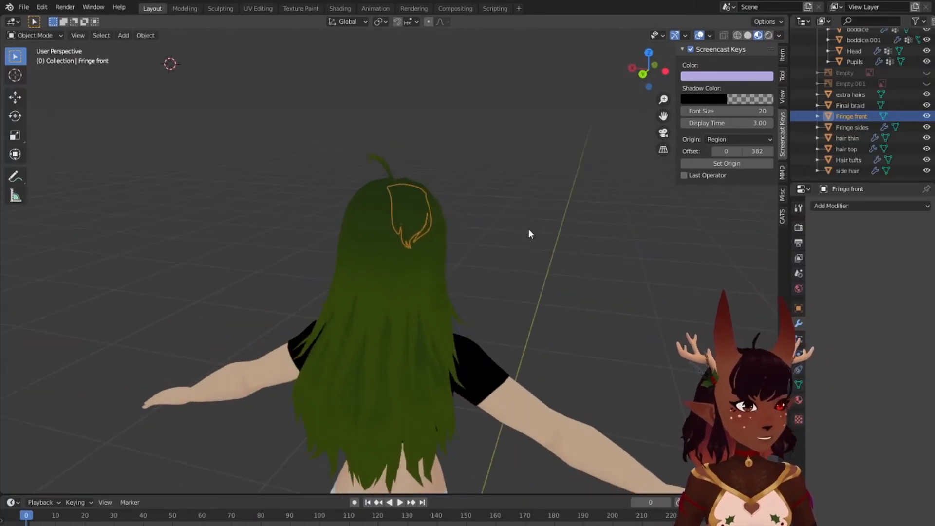
pyautogui.moveTo(528, 230); pyautogui.dragTo(445, 234, button='middle')
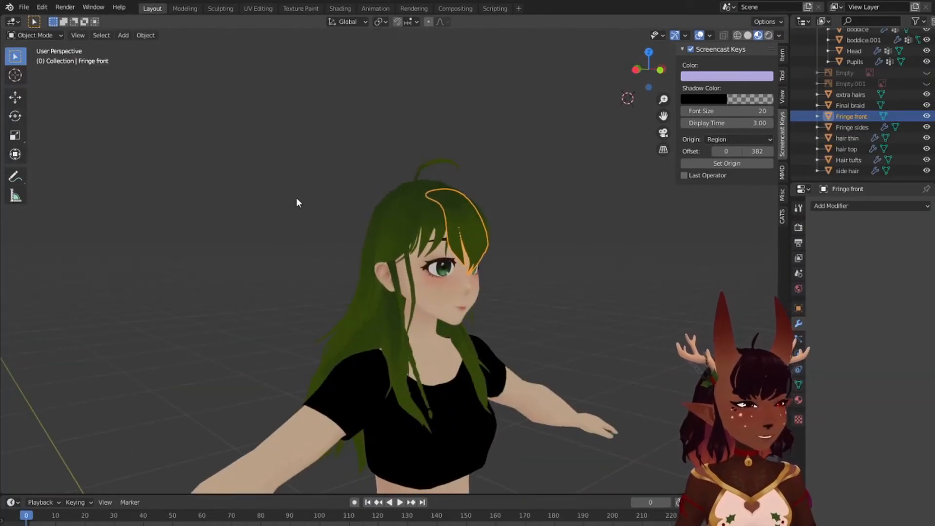
pyautogui.moveTo(297, 199); pyautogui.dragTo(385, 242, button='middle')
pyautogui.click(392, 209)
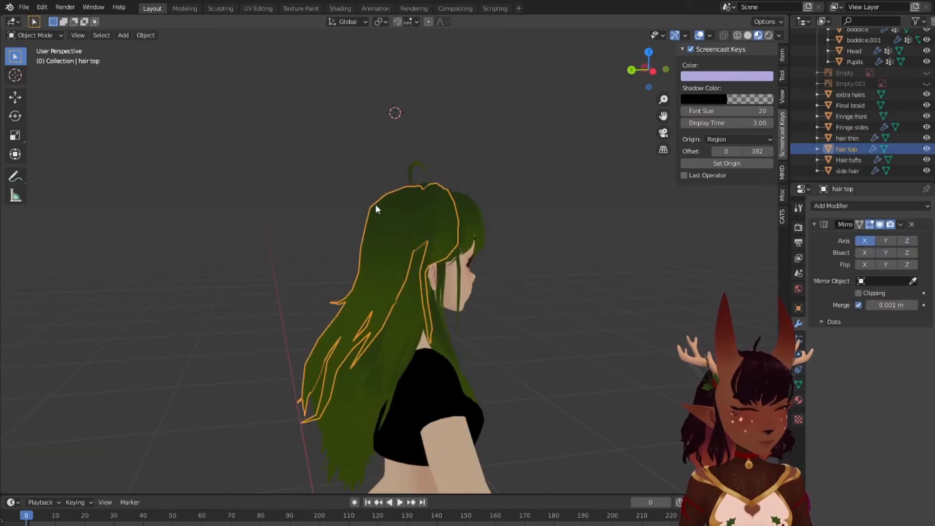
pyautogui.moveTo(375, 203); pyautogui.dragTo(496, 217, button='middle')
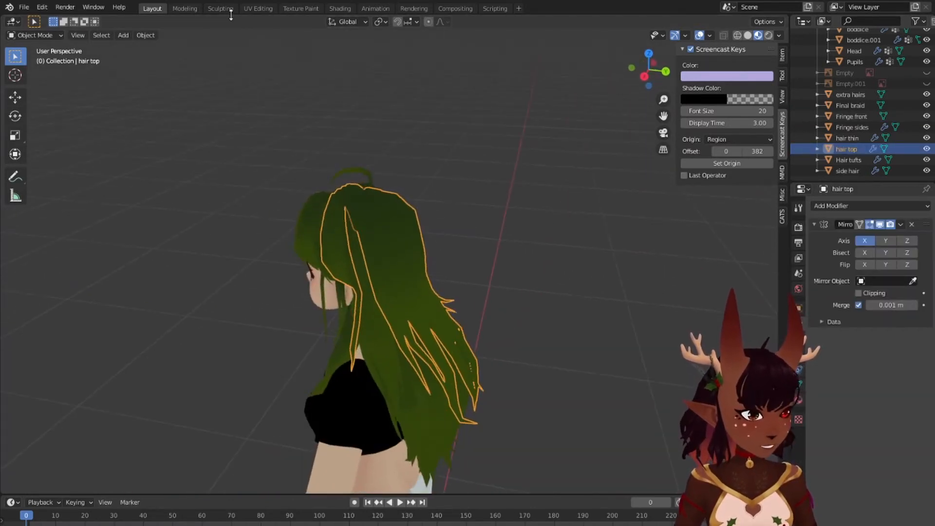
# Step: Open hair top in the Texture Paint workspace and switch the brush's pressure sensitivity from strength to radius
pyautogui.click(297, 6)
pyautogui.scroll(3, 247, 200)
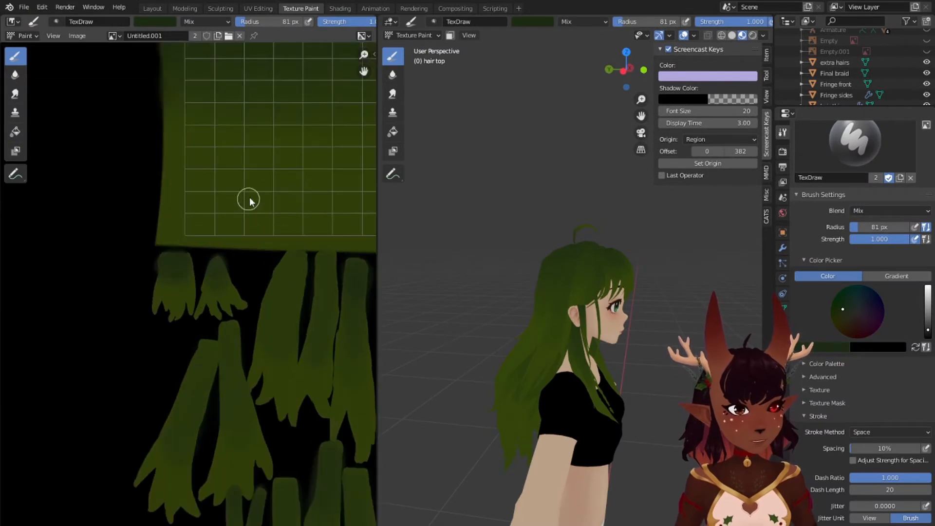
pyautogui.moveTo(279, 136); pyautogui.dragTo(182, 261, button='middle')
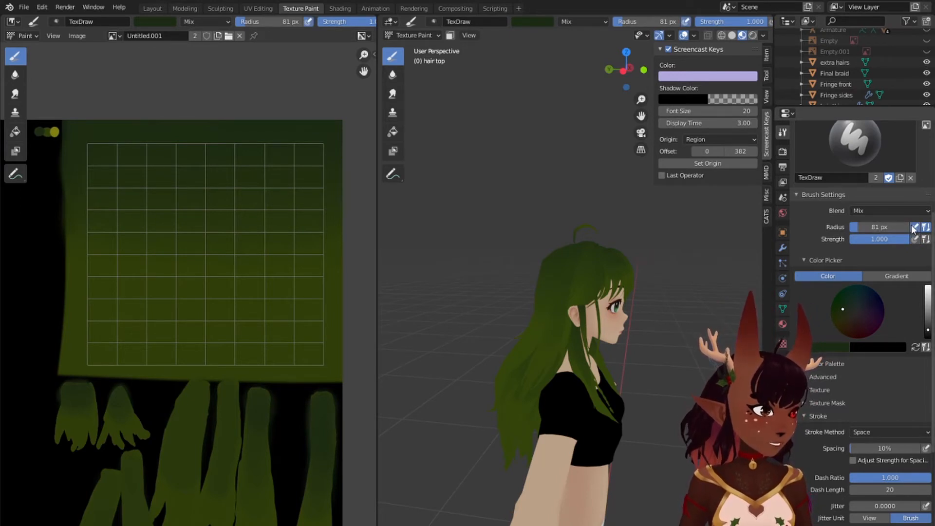
pyautogui.scroll(2, 303, 274)
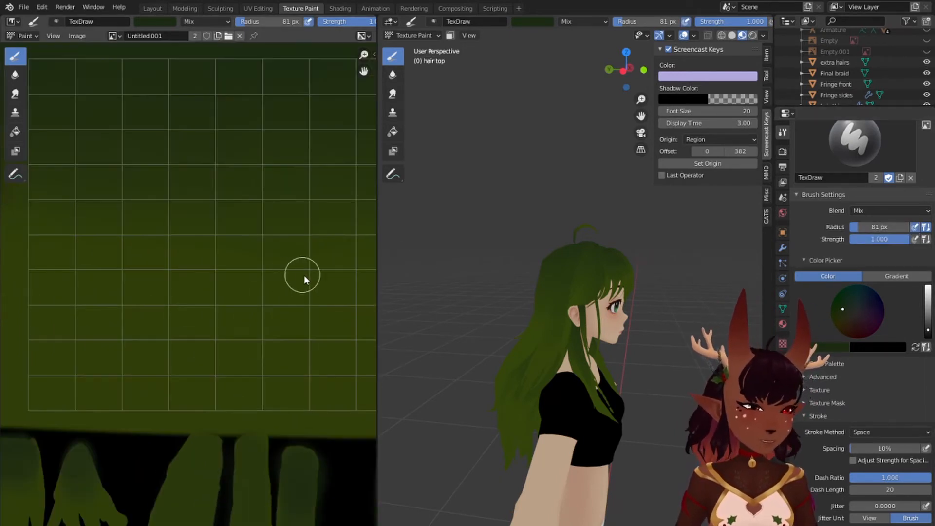
pyautogui.moveTo(655, 334); pyautogui.dragTo(585, 311, button='middle')
pyautogui.scroll(-2, 236, 278)
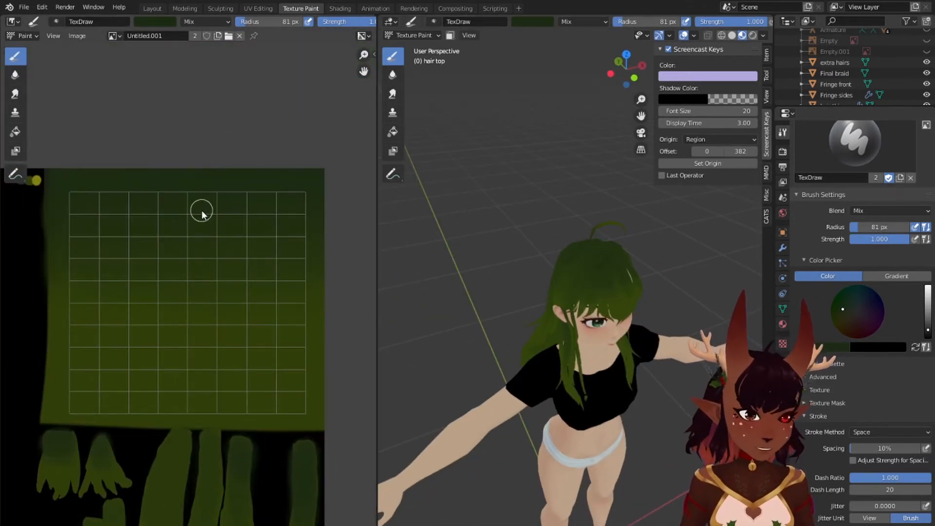
# Step: Paint a tapering dark green strand line down the middle of the hair top grid, starting near its roots
pyautogui.moveTo(194, 243); pyautogui.dragTo(196, 324)
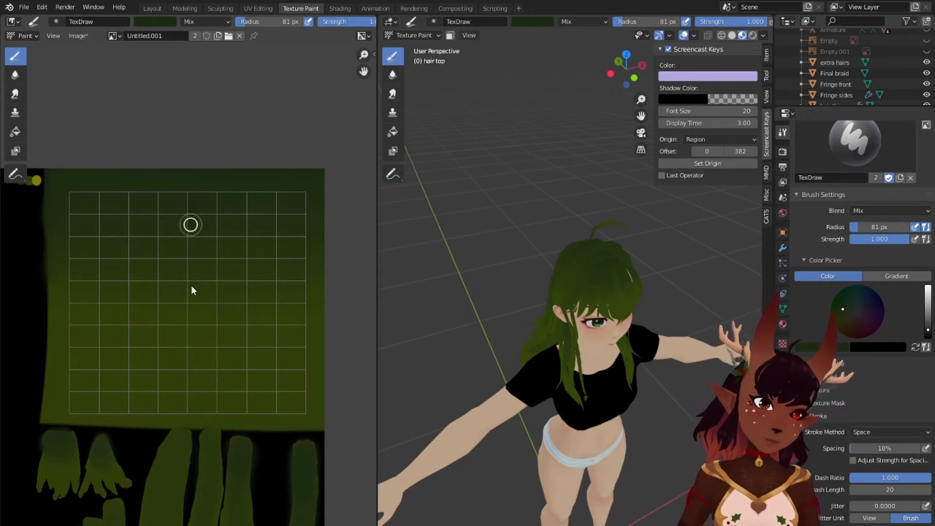
pyautogui.moveTo(194, 280); pyautogui.dragTo(195, 358)
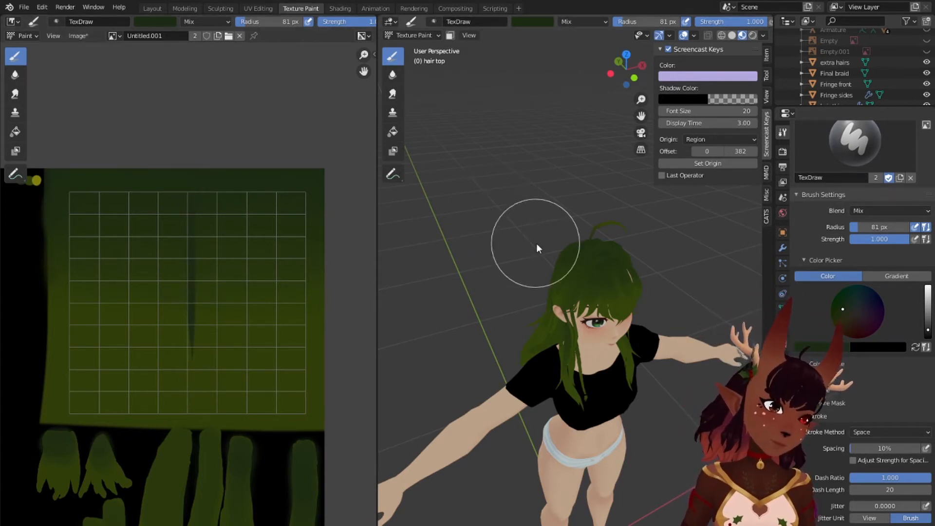
pyautogui.moveTo(538, 246); pyautogui.dragTo(629, 275, button='middle')
pyautogui.moveTo(630, 271); pyautogui.dragTo(657, 273, button='middle')
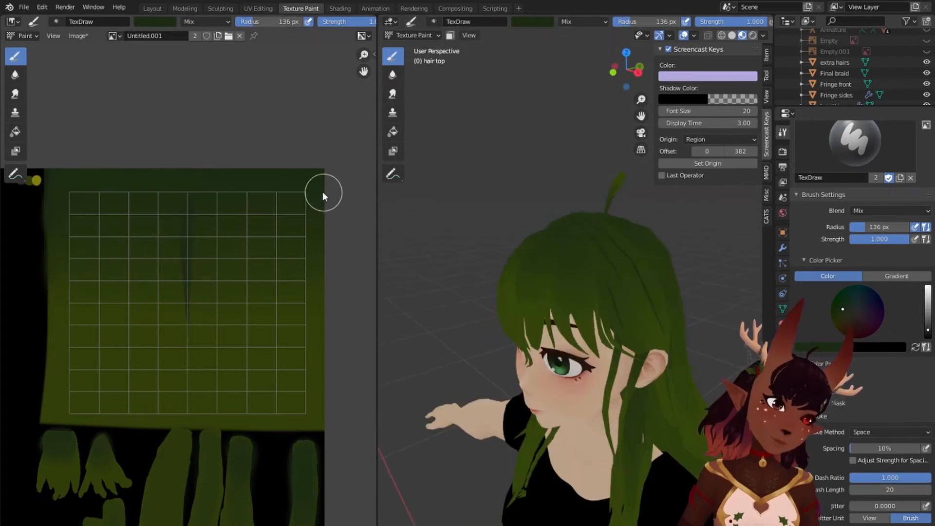
# Step: Paint tapering dark green strand lines along the right edge and upper right part of the hair top grid
pyautogui.moveTo(307, 181); pyautogui.dragTo(301, 360)
pyautogui.hotkey('ctrl', 'z')
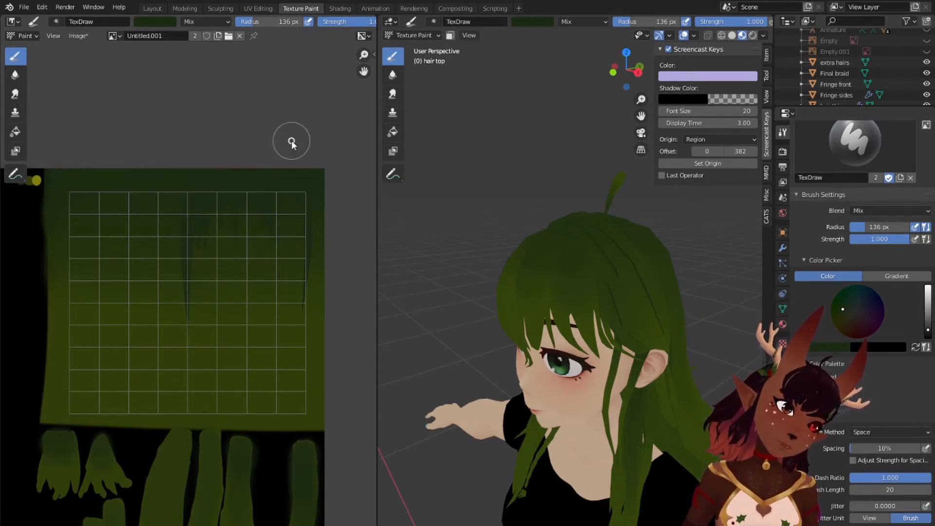
pyautogui.moveTo(526, 205); pyautogui.dragTo(555, 214, button='middle')
# Step: Enlarge the brush to 252 px, lower its strength to 0.446 and shade the left half of the hair top grid darker
pyautogui.press(']')
pyautogui.press(']')
pyautogui.press(']')
pyautogui.press(']')
pyautogui.press(']')
pyautogui.press(']')
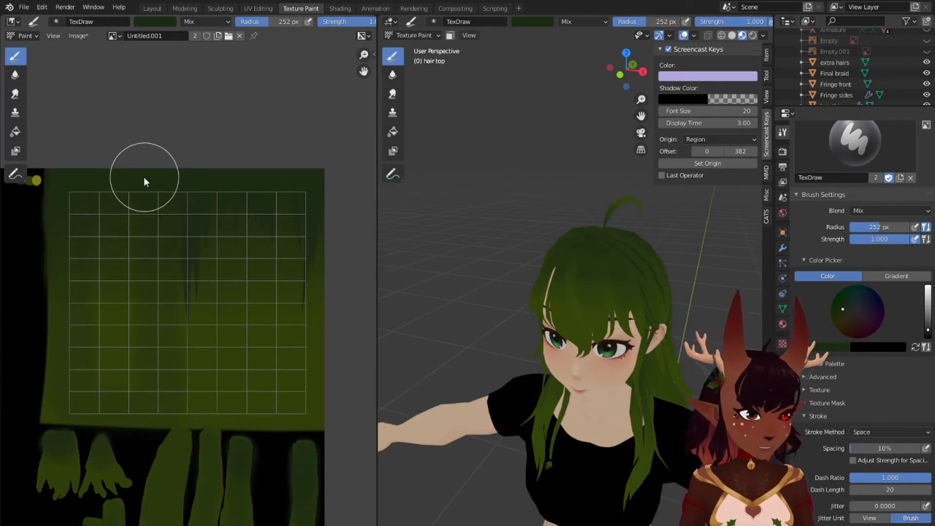
pyautogui.click(115, 356)
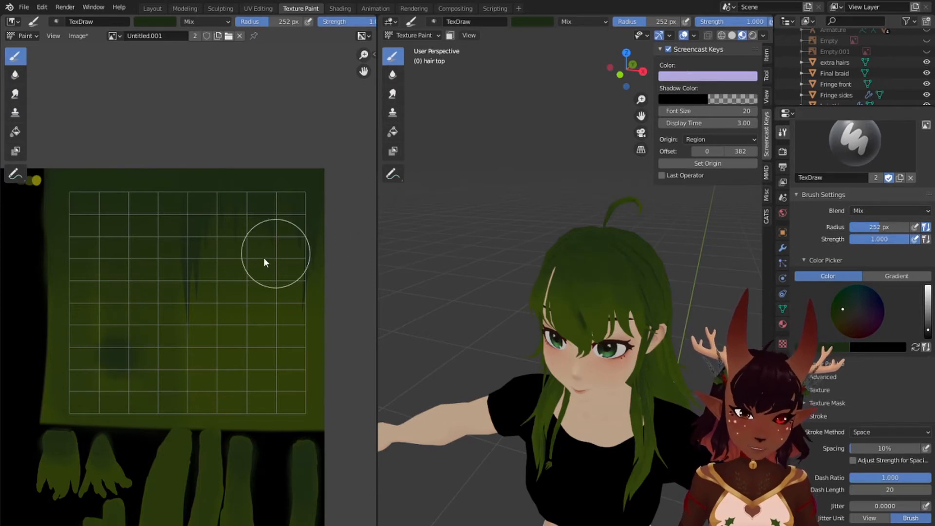
pyautogui.hotkey('ctrl', 'z')
pyautogui.moveTo(904, 242); pyautogui.dragTo(863, 239)
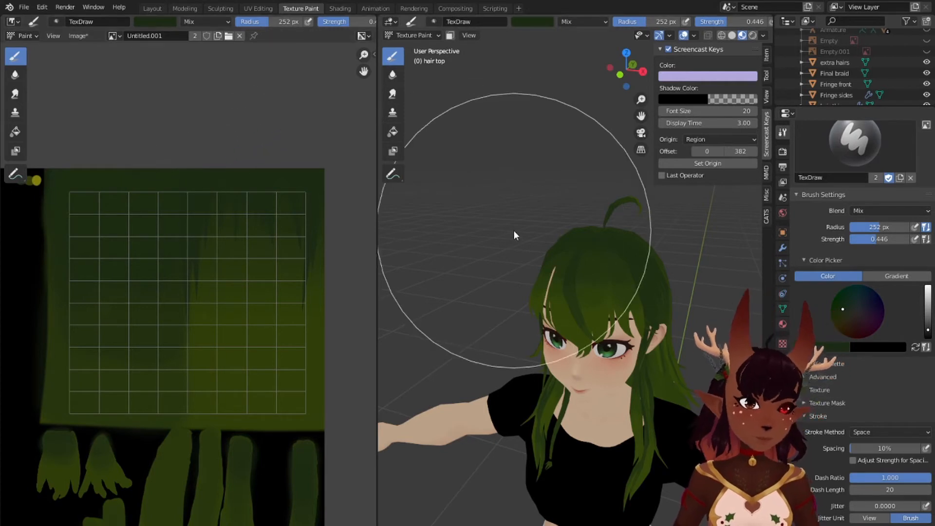
# Step: Review the darker shading from several sides and open hair top in the UV Editing workspace
pyautogui.moveTo(614, 275)
pyautogui.mouseDown(button='middle')
pyautogui.moveTo(494, 280)
pyautogui.moveTo(396, 259)
pyautogui.moveTo(395, 268)
pyautogui.moveTo(714, 240)
pyautogui.moveTo(554, 273)
pyautogui.moveTo(575, 292)
pyautogui.moveTo(644, 243)
pyautogui.moveTo(558, 238)
pyautogui.moveTo(582, 179)
pyautogui.moveTo(687, 179)
pyautogui.moveTo(701, 276)
pyautogui.moveTo(551, 290)
pyautogui.moveTo(480, 263)
pyautogui.moveTo(510, 242)
pyautogui.moveTo(653, 245)
pyautogui.mouseUp(button='middle')
pyautogui.scroll(-4, 569, 259)
pyautogui.scroll(2, 579, 296)
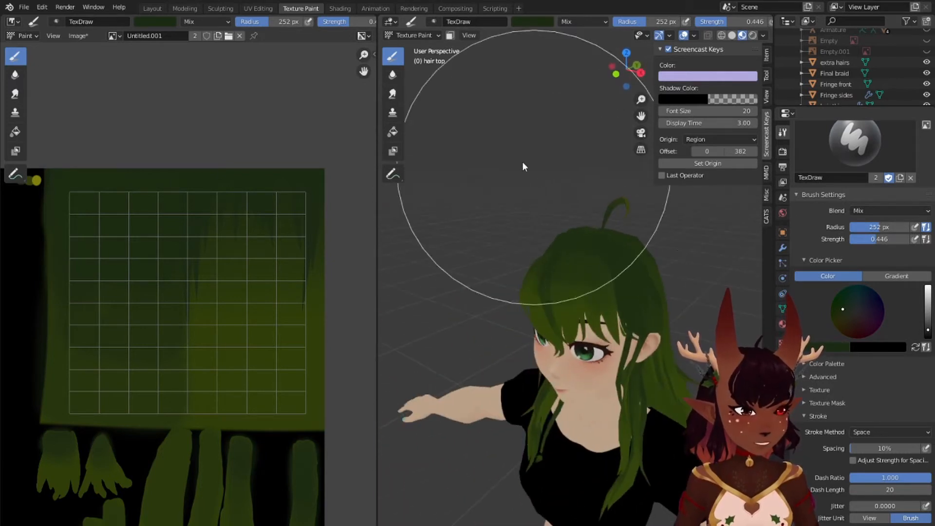
pyautogui.click(160, 8)
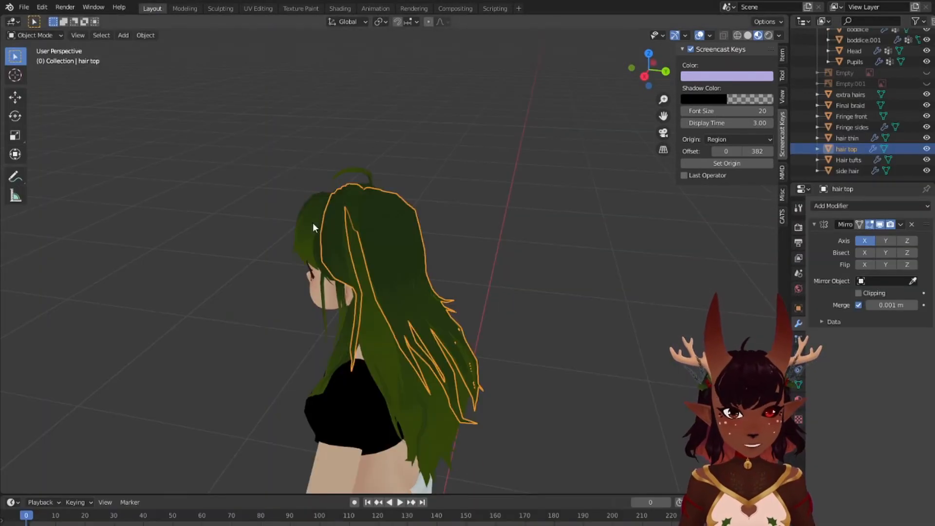
pyautogui.moveTo(312, 223)
pyautogui.mouseDown(button='middle')
pyautogui.moveTo(364, 228)
pyautogui.moveTo(296, 194)
pyautogui.moveTo(228, 193)
pyautogui.moveTo(454, 212)
pyautogui.mouseUp(button='middle')
pyautogui.click(269, 9)
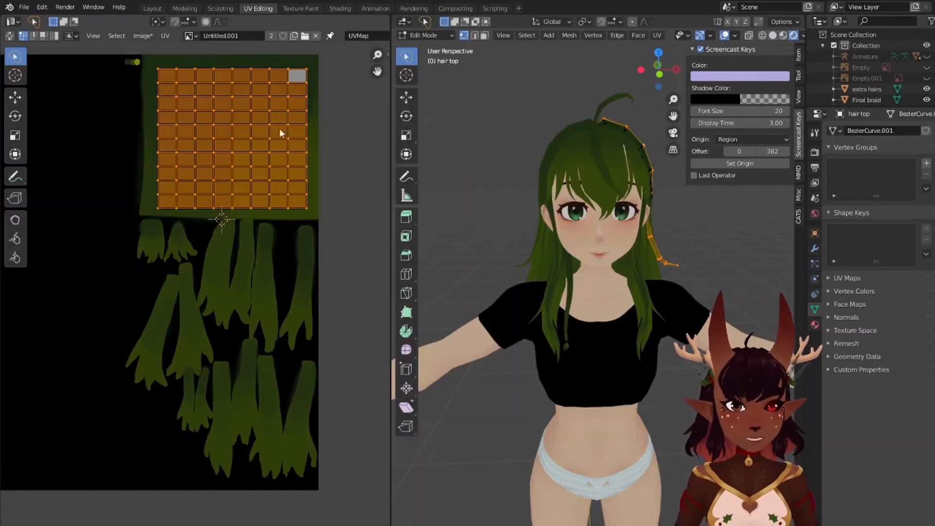
pyautogui.scroll(5, 311, 110)
pyautogui.moveTo(670, 159); pyautogui.dragTo(541, 274, button='middle')
pyautogui.scroll(2, 565, 265)
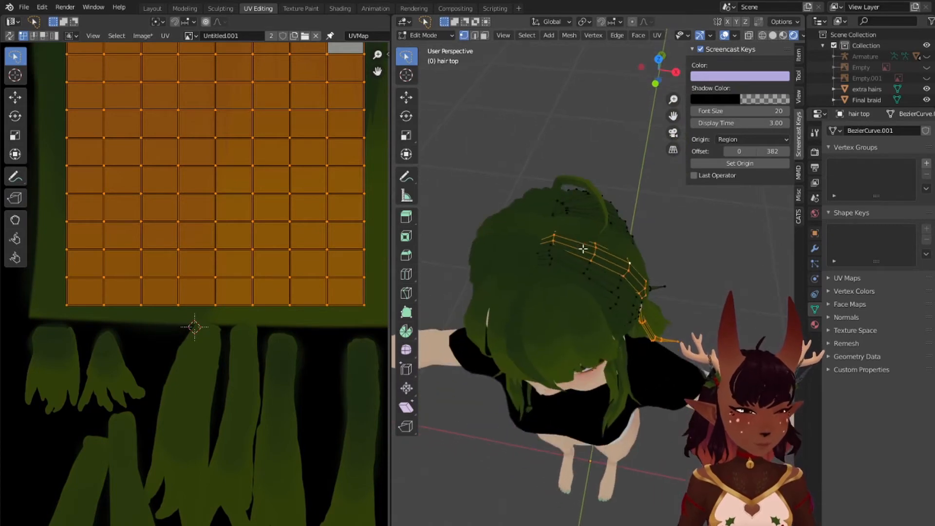
# Step: Select the whole linked strand on top of the head and mirror its UVs by scaling -1 along X
pyautogui.click(594, 249)
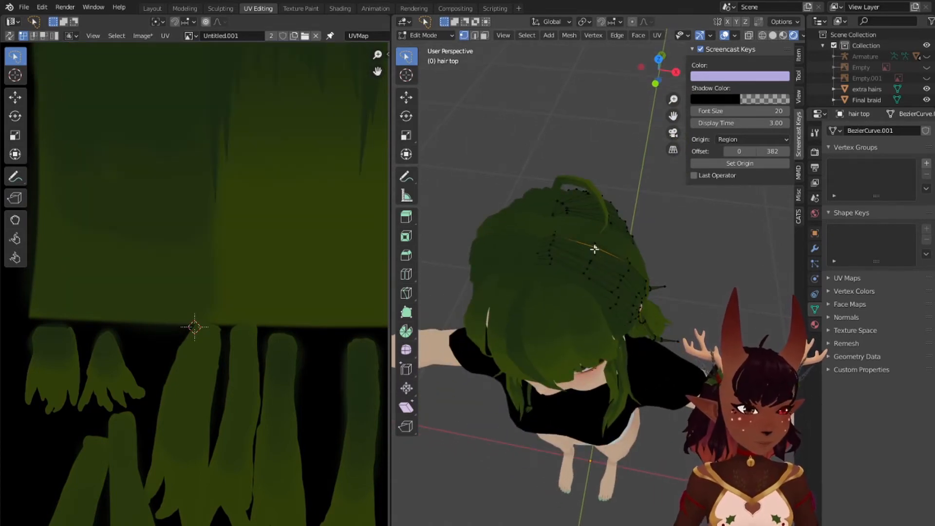
pyautogui.press('l')
pyautogui.moveTo(594, 249); pyautogui.dragTo(589, 298, button='middle')
pyautogui.scroll(-3, 243, 205)
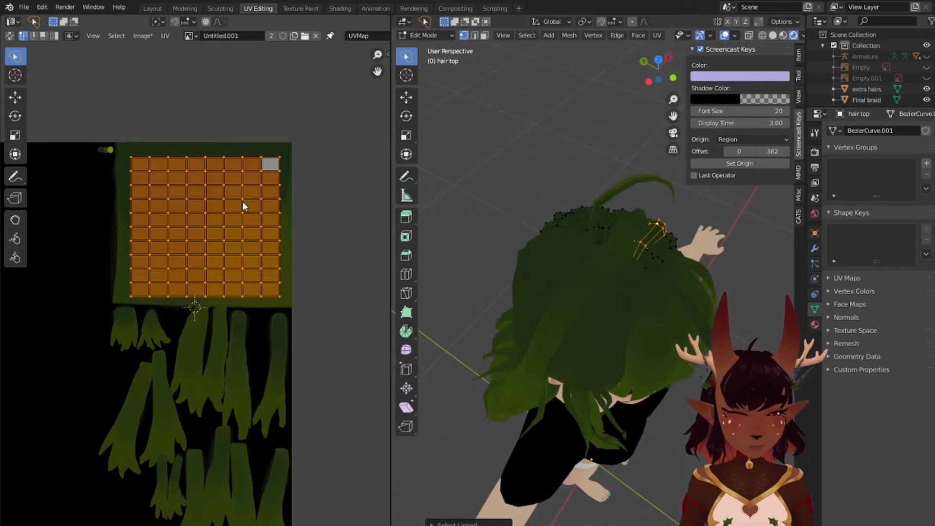
pyautogui.press('s')
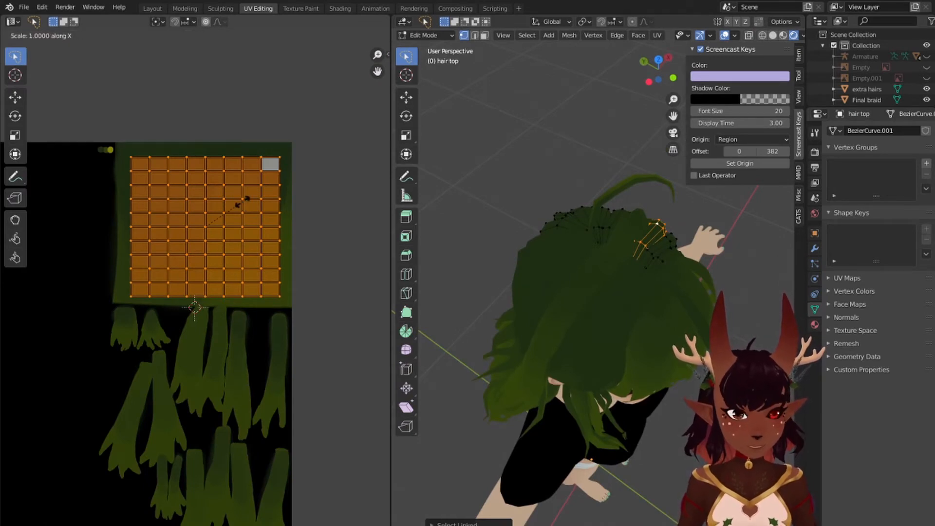
pyautogui.write('-1')
pyautogui.press('Return')
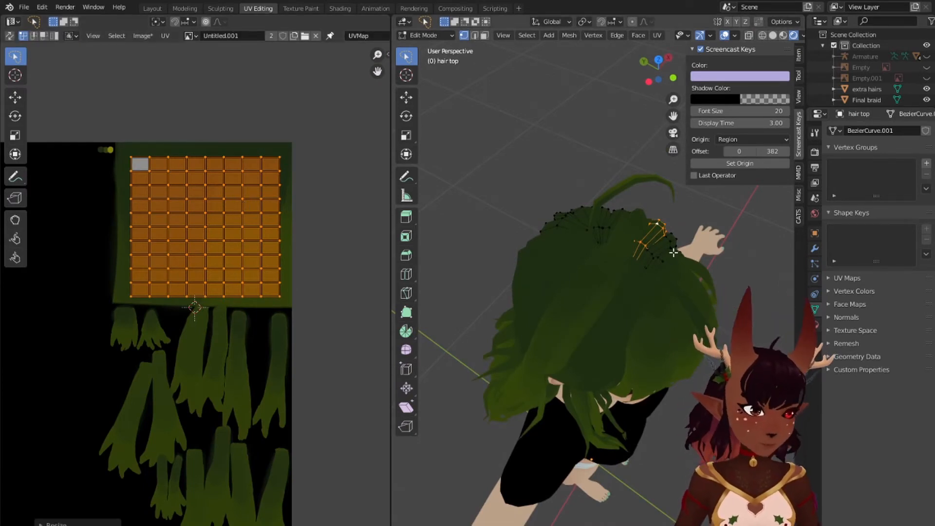
# Step: Select only the linked strand running from the crown toward the ear and flip its UVs along X
pyautogui.moveTo(691, 287); pyautogui.dragTo(565, 287, button='middle')
pyautogui.hotkey('alt', 'a')
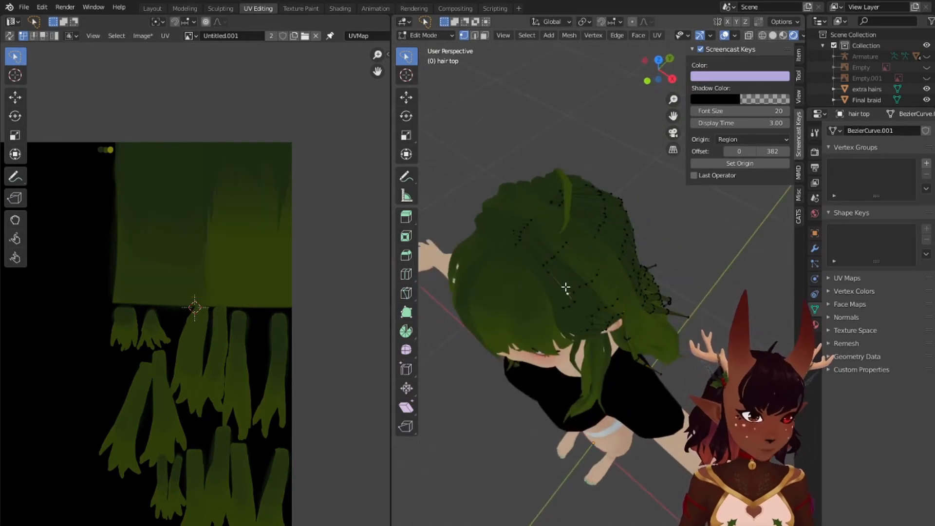
pyautogui.press('l')
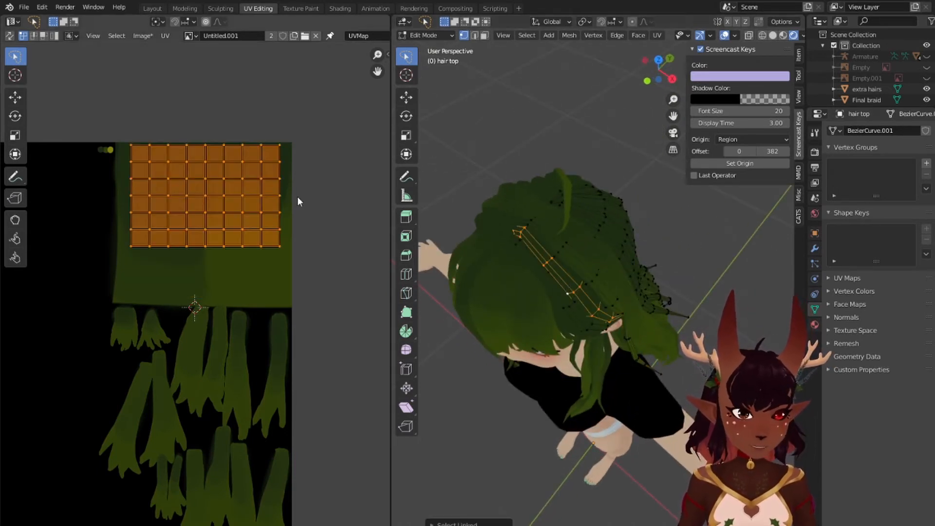
pyautogui.press('s')
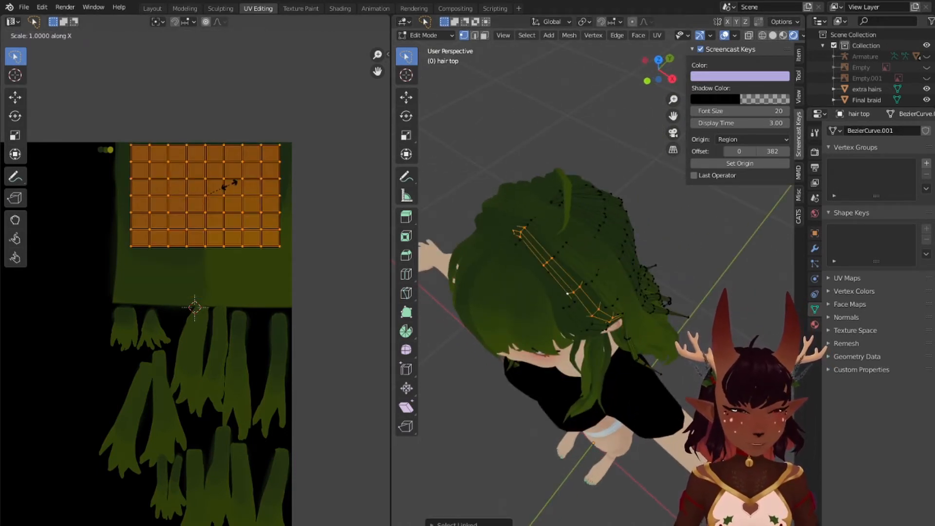
pyautogui.press('Return')
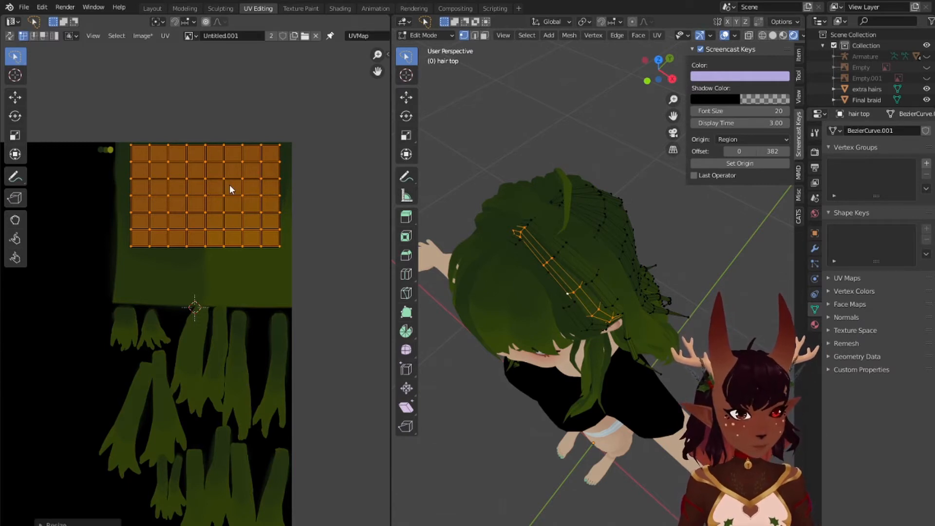
# Step: Select the linked front strand beside the fringe and flip its UVs along X
pyautogui.moveTo(595, 219); pyautogui.dragTo(537, 234, button='middle')
pyautogui.click(536, 231)
pyautogui.press('l')
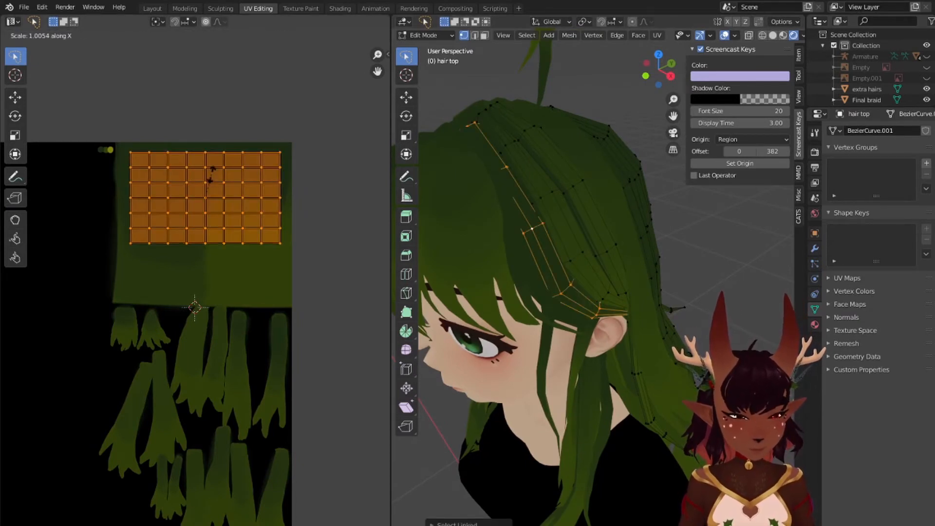
pyautogui.click(213, 179)
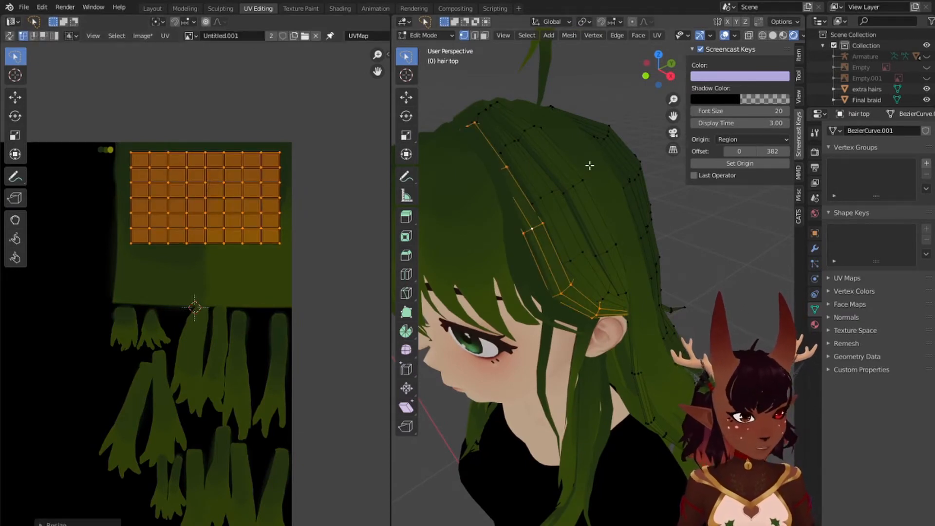
# Step: Select the linked strands covering the back of the head and mirror their UVs by scaling -1 along X
pyautogui.moveTo(624, 171); pyautogui.dragTo(536, 183, button='middle')
pyautogui.click(568, 205)
pyautogui.hotkey('ctrl', 'l')
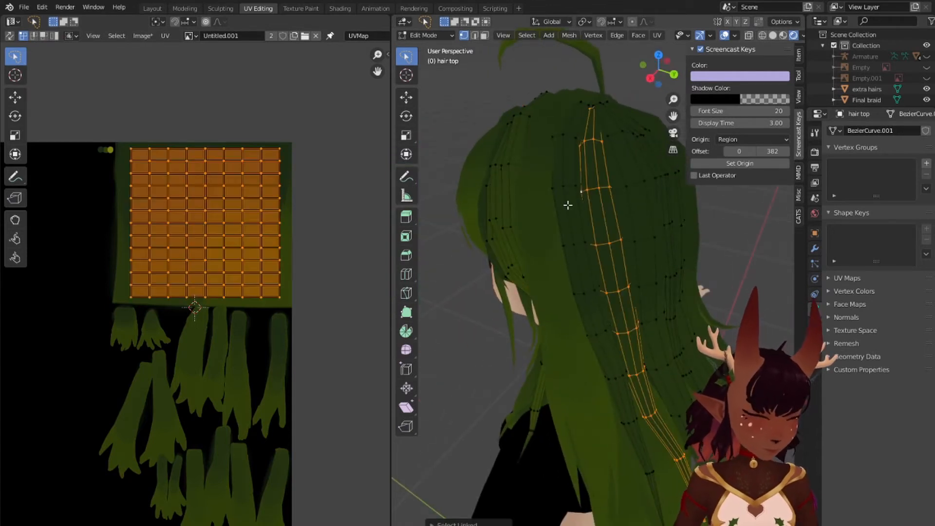
pyautogui.press('l')
pyautogui.press('l')
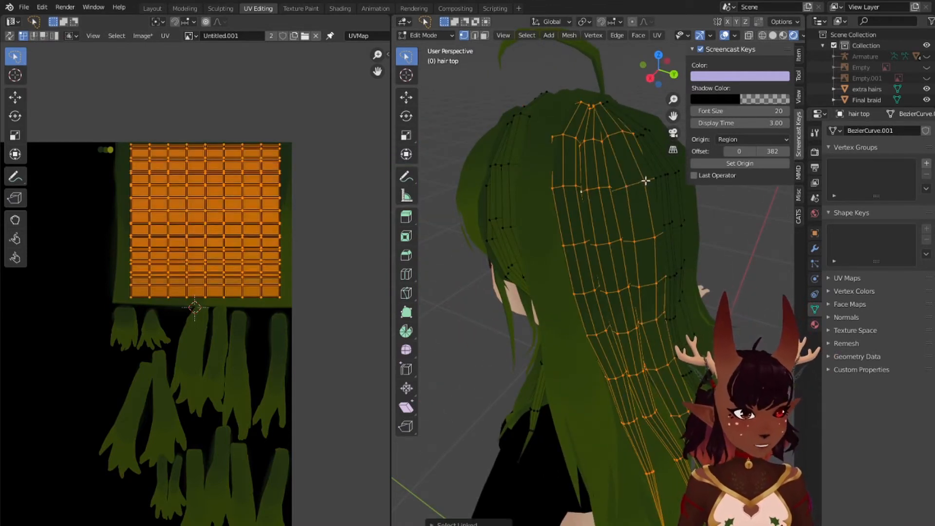
pyautogui.press('l')
pyautogui.moveTo(672, 202); pyautogui.dragTo(622, 257, button='middle')
pyautogui.scroll(-4, 657, 184)
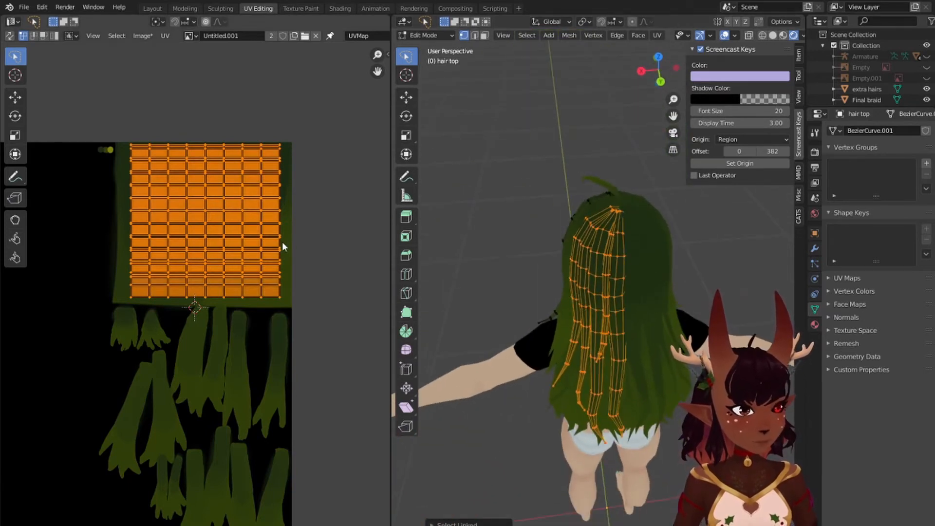
pyautogui.press('s')
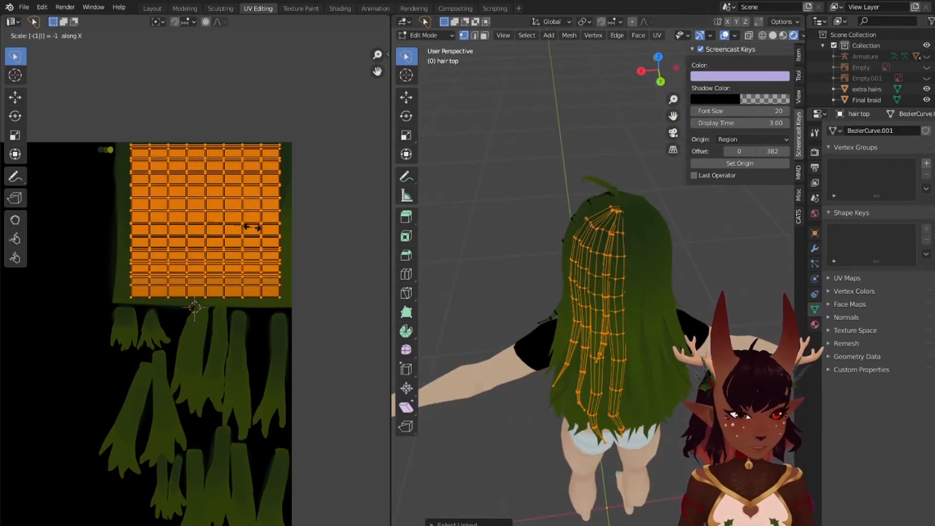
pyautogui.click(253, 229)
# Step: Deselect the mesh and examine the mirrored strands' shading around the back and crown
pyautogui.moveTo(666, 233); pyautogui.dragTo(661, 211, button='middle')
pyautogui.scroll(1, 590, 172)
pyautogui.press('a')
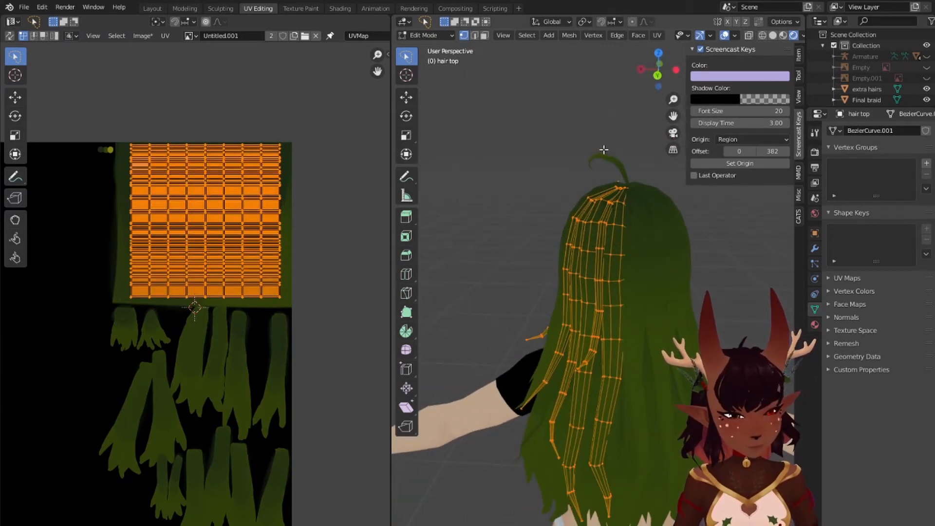
pyautogui.hotkey('alt', 'a')
pyautogui.moveTo(586, 172); pyautogui.dragTo(492, 286, button='middle')
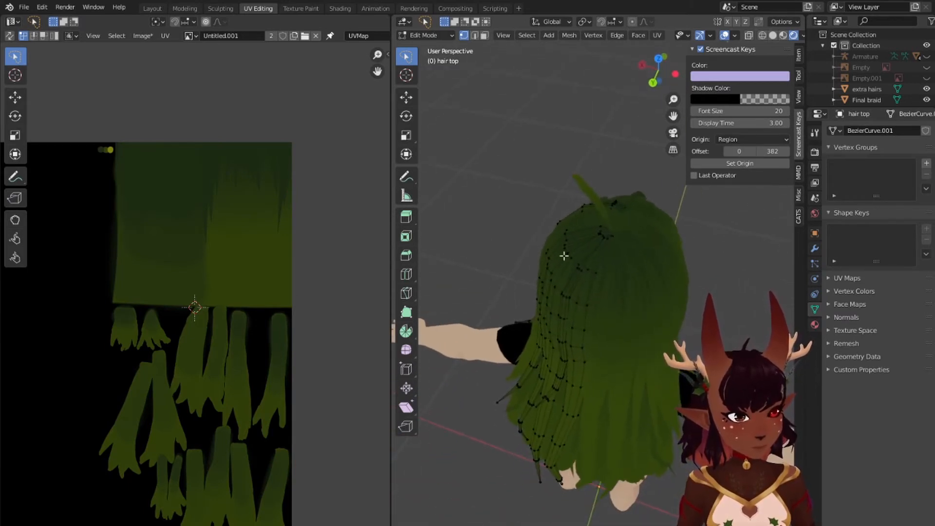
pyautogui.scroll(2, 611, 208)
pyautogui.moveTo(631, 192); pyautogui.dragTo(726, 118, button='middle')
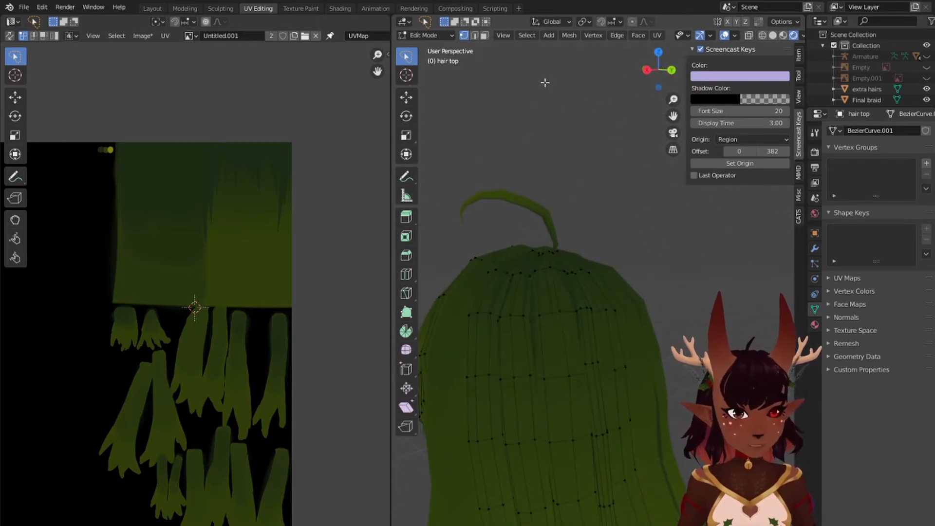
pyautogui.moveTo(543, 83); pyautogui.dragTo(590, 58, button='middle')
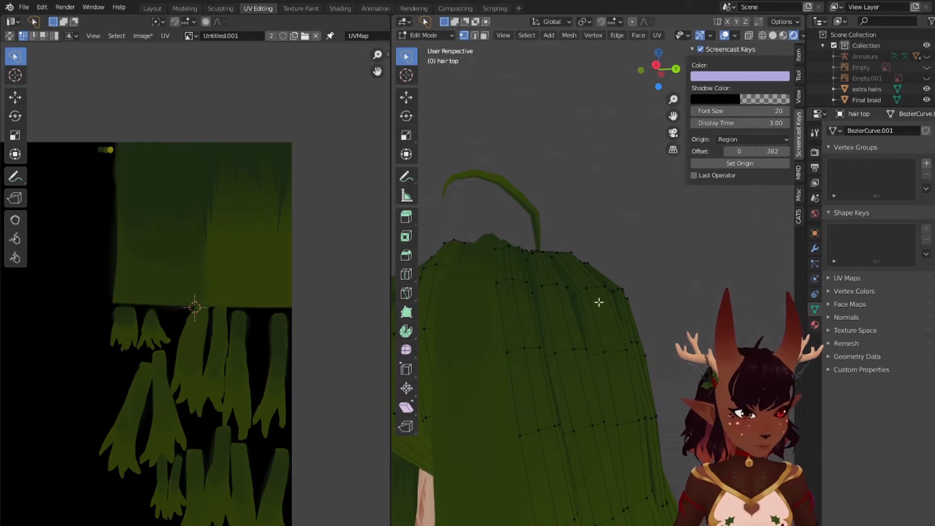
# Step: Select a linked strand at the back of the crown and shift its UVs slightly to the right along X
pyautogui.press('l')
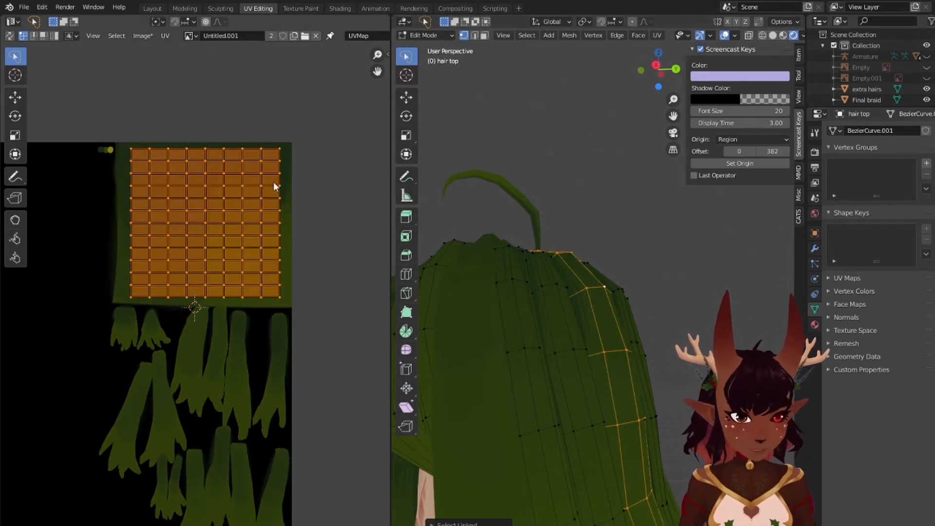
pyautogui.press('g')
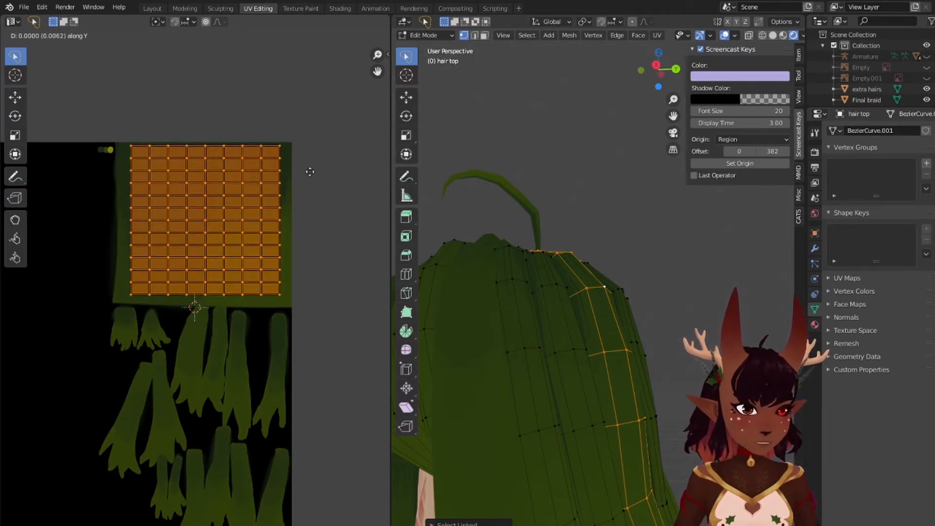
pyautogui.press('x')
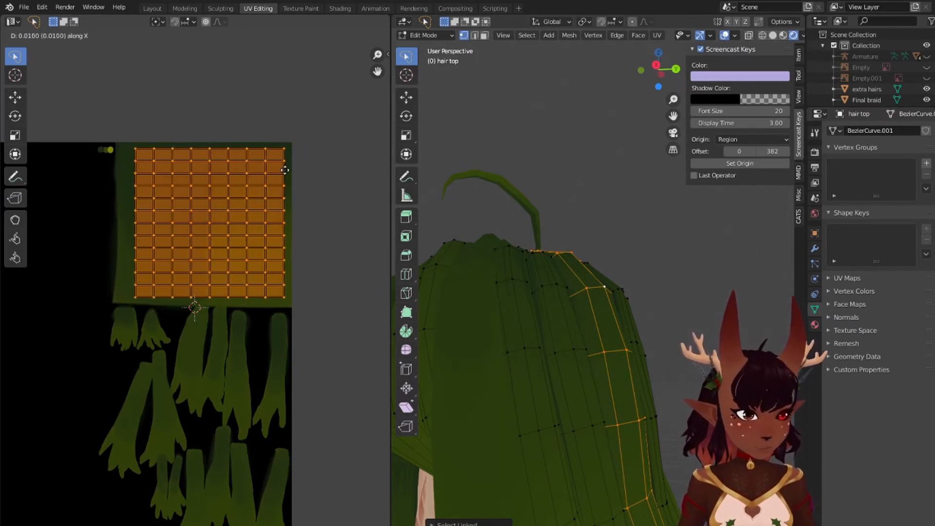
pyautogui.click(288, 172)
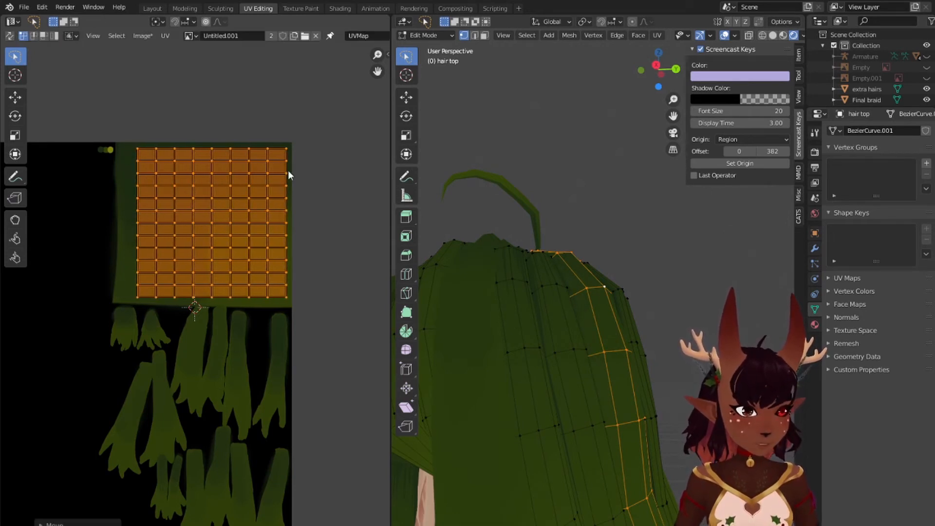
# Step: Select further linked back strands one after another and shift their UV islands sideways to vary the shading
pyautogui.moveTo(748, 292); pyautogui.dragTo(743, 320, button='middle')
pyautogui.click(563, 330)
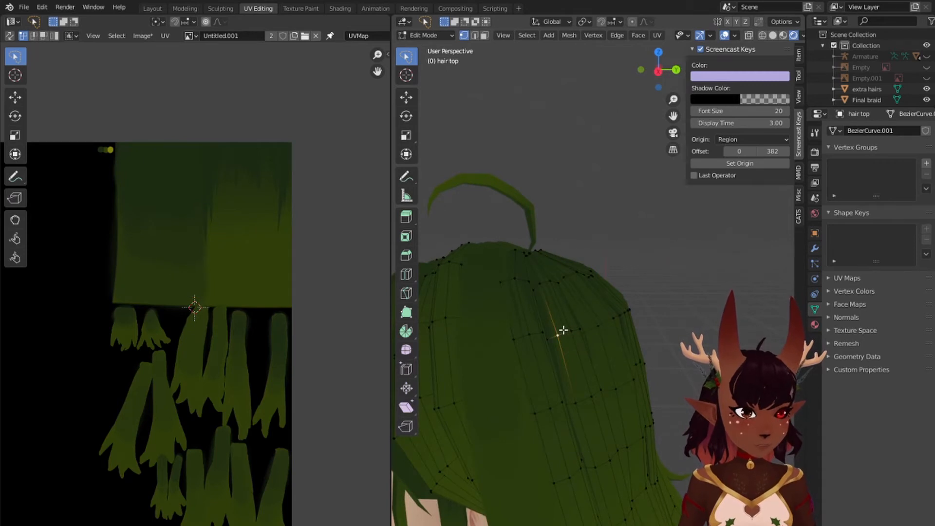
pyautogui.hotkey('ctrl', 'l')
pyautogui.press('g')
pyautogui.press('x')
pyautogui.click(323, 215)
pyautogui.hotkey('ctrl', 'l')
pyautogui.moveTo(584, 293); pyautogui.dragTo(669, 280, button='middle')
pyautogui.click(585, 303)
pyautogui.hotkey('ctrl', 'l')
pyautogui.press('g')
pyautogui.click(229, 217)
# Step: Select the linked strands on the side and above the fringe in turn and reposition each one's UV island
pyautogui.moveTo(560, 287); pyautogui.dragTo(697, 214, button='middle')
pyautogui.click(640, 287)
pyautogui.hotkey('ctrl', 'l')
pyautogui.press('g')
pyautogui.click(604, 302)
pyautogui.hotkey('ctrl', 'l')
pyautogui.press('g')
pyautogui.press('s')
pyautogui.click(576, 205)
pyautogui.hotkey('ctrl', 'l')
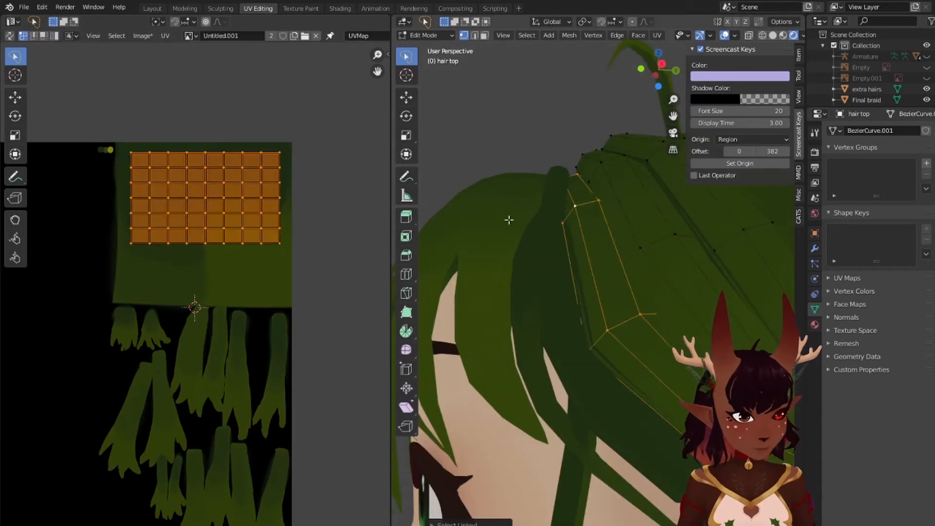
pyautogui.press('g')
pyautogui.click(273, 214)
# Step: Select the hair thin object in the Layout workspace and open it in the UV Editing workspace
pyautogui.scroll(-5, 584, 292)
pyautogui.moveTo(633, 316); pyautogui.dragTo(569, 288, button='middle')
pyautogui.click(741, 281)
pyautogui.click(152, 8)
pyautogui.click(260, 6)
# Step: Select the linked thin strands beside the face and flip their UVs horizontally
pyautogui.scroll(5, 575, 302)
pyautogui.click(560, 253)
pyautogui.hotkey('ctrl', 'l')
pyautogui.keyDown('shift'); pyautogui.click(592, 272); pyautogui.keyUp('shift')
pyautogui.hotkey('ctrl', 'l')
pyautogui.scroll(4, 569, 287)
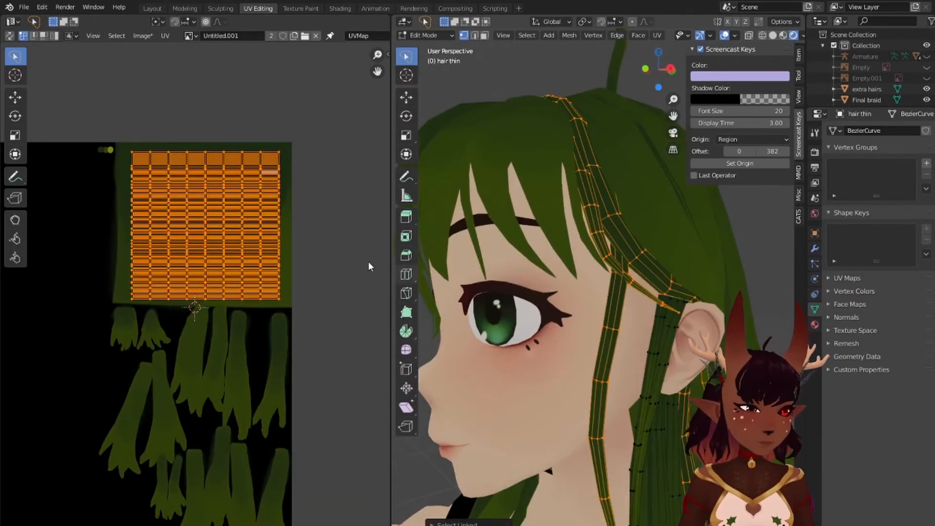
pyautogui.press('r')
pyautogui.press('1')
pyautogui.press('8')
pyautogui.press('0')
pyautogui.press('Return')
# Step: Select a linked thin strand on top of the head and move its UVs along X
pyautogui.click(536, 219)
pyautogui.moveTo(535, 219); pyautogui.dragTo(706, 266, button='middle')
pyautogui.press('l')
pyautogui.click(743, 236)
pyautogui.press('l')
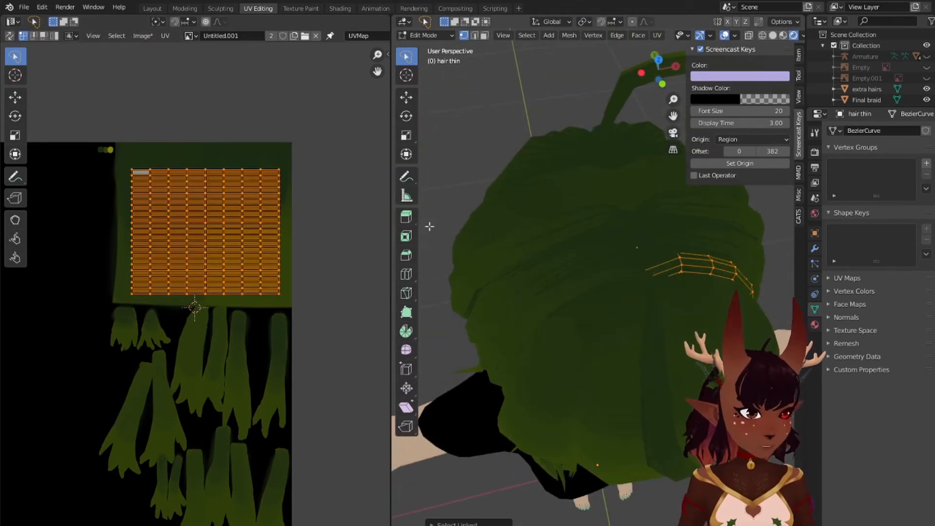
pyautogui.scroll(2, 195, 290)
pyautogui.press('g')
pyautogui.press('x')
# Step: Select another linked hair thin strand and offset its UV island along X over the gradient
pyautogui.moveTo(474, 250); pyautogui.dragTo(728, 266, button='middle')
pyautogui.press('l')
pyautogui.scroll(2, 317, 112)
pyautogui.press('g')
pyautogui.press('x')
pyautogui.moveTo(584, 244); pyautogui.dragTo(740, 239, button='middle')
pyautogui.click(283, 223)
pyautogui.scroll(-5, 585, 249)
pyautogui.scroll(-4, 928, 96)
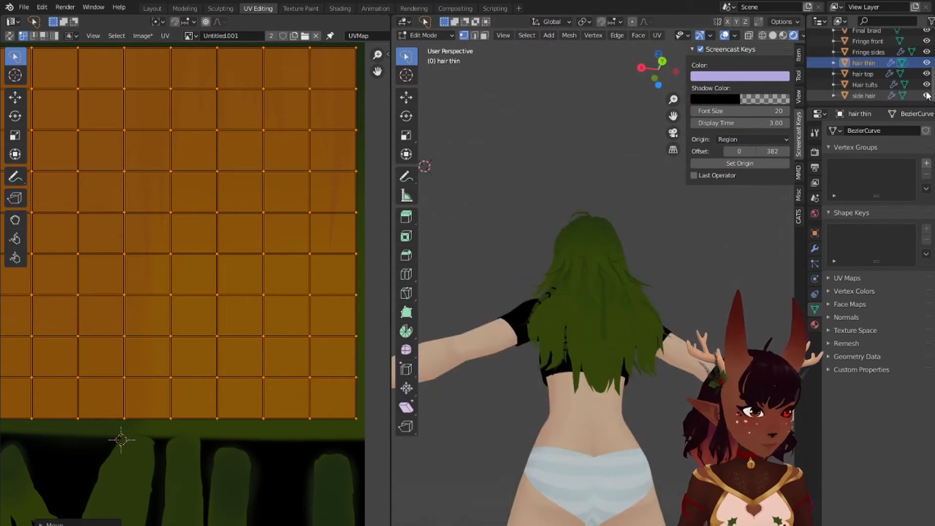
# Step: Hide the Hair tufts object, select a linked hair thin strand and scale its UVs along Y
pyautogui.click(926, 85)
pyautogui.click(628, 292)
pyautogui.press('l')
pyautogui.moveTo(541, 192); pyautogui.dragTo(584, 263, button='middle')
pyautogui.scroll(-2, 225, 209)
pyautogui.press('s')
pyautogui.press('y')
pyautogui.click(226, 208)
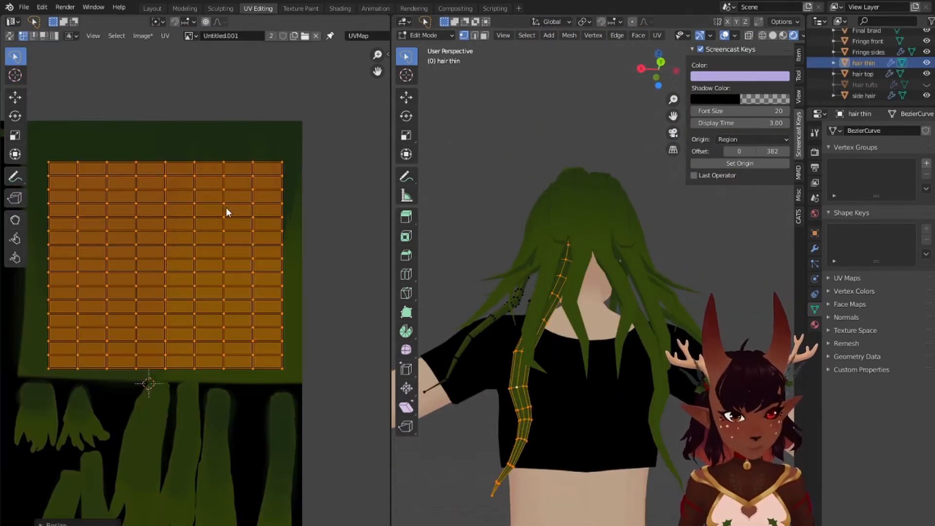
# Step: In the extra hairs object, select only one linked strand and move its UV island over the gradient
pyautogui.moveTo(526, 210); pyautogui.dragTo(405, 246, button='middle')
pyautogui.hotkey('alt', 'a')
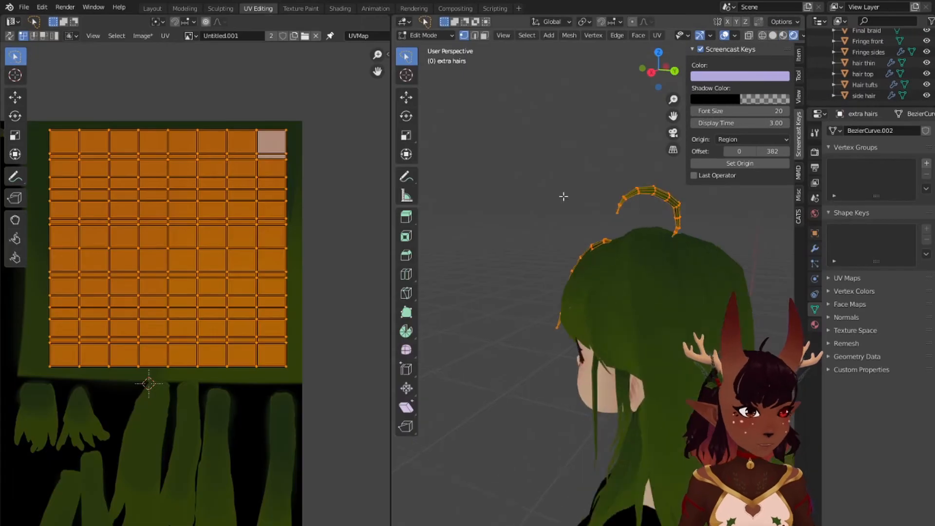
pyautogui.moveTo(564, 194); pyautogui.dragTo(487, 205, button='middle')
pyautogui.scroll(4, 640, 234)
pyautogui.click(639, 234)
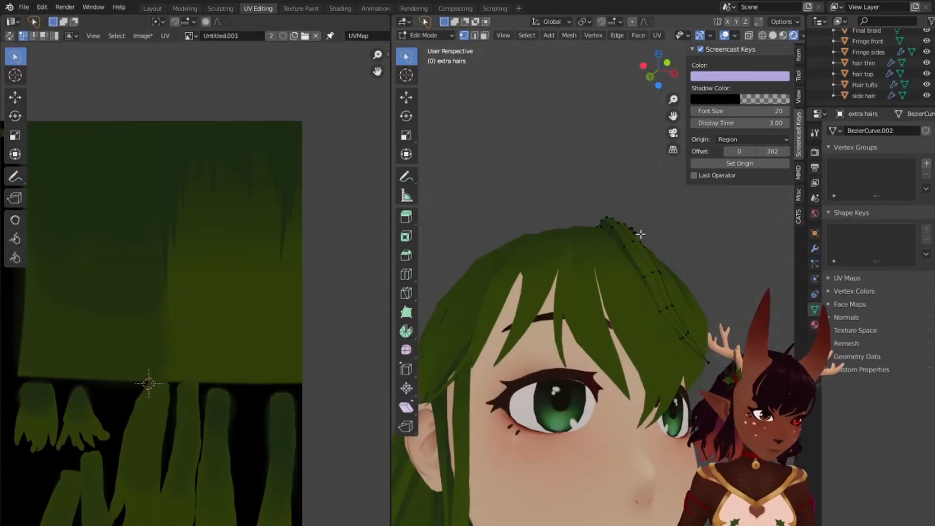
pyautogui.press('l')
pyautogui.press('g')
pyautogui.click(202, 273)
pyautogui.scroll(-4, 491, 263)
pyautogui.moveTo(492, 263); pyautogui.dragTo(648, 243, button='middle')
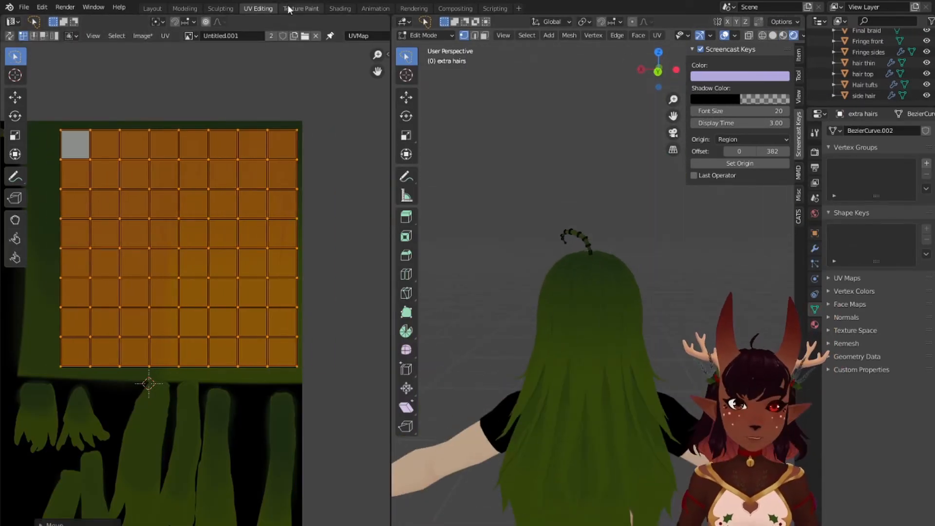
# Step: Switch to the Texture Paint workspace and sample a mid green from the upper part of the hair gradient
pyautogui.click(291, 8)
pyautogui.moveTo(600, 293)
pyautogui.mouseDown(button='middle')
pyautogui.moveTo(522, 295)
pyautogui.moveTo(435, 269)
pyautogui.moveTo(461, 266)
pyautogui.mouseUp(button='middle')
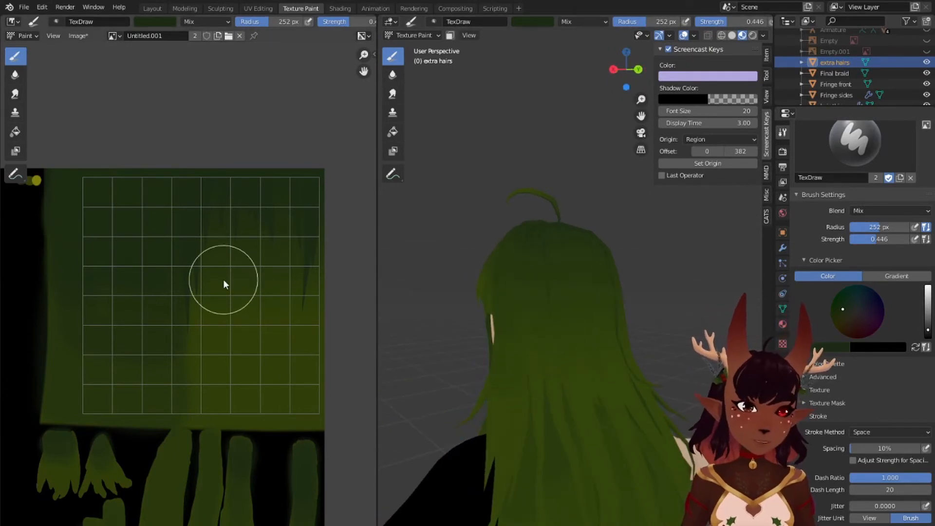
pyautogui.scroll(1, 223, 279)
pyautogui.scroll(-1, 170, 230)
pyautogui.scroll(1, 182, 229)
pyautogui.moveTo(195, 245); pyautogui.dragTo(146, 247, button='middle')
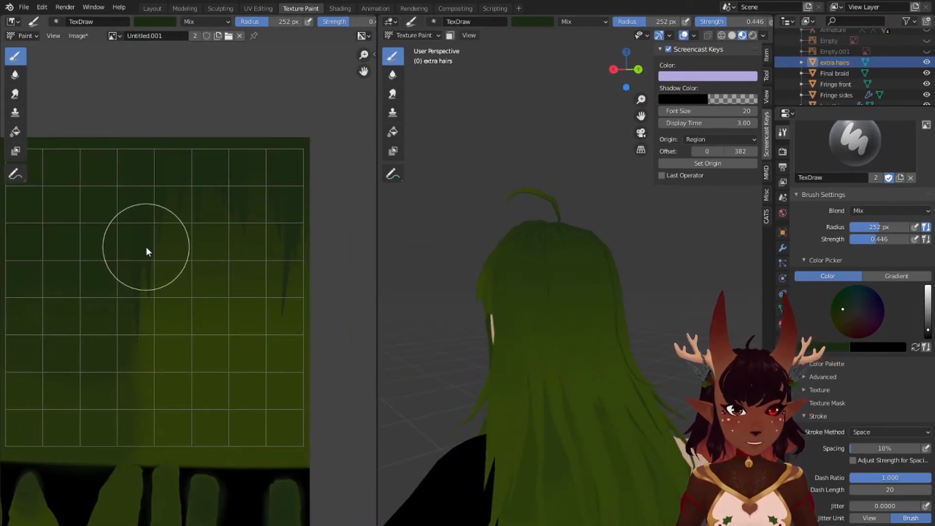
pyautogui.click(155, 23)
pyautogui.click(226, 141)
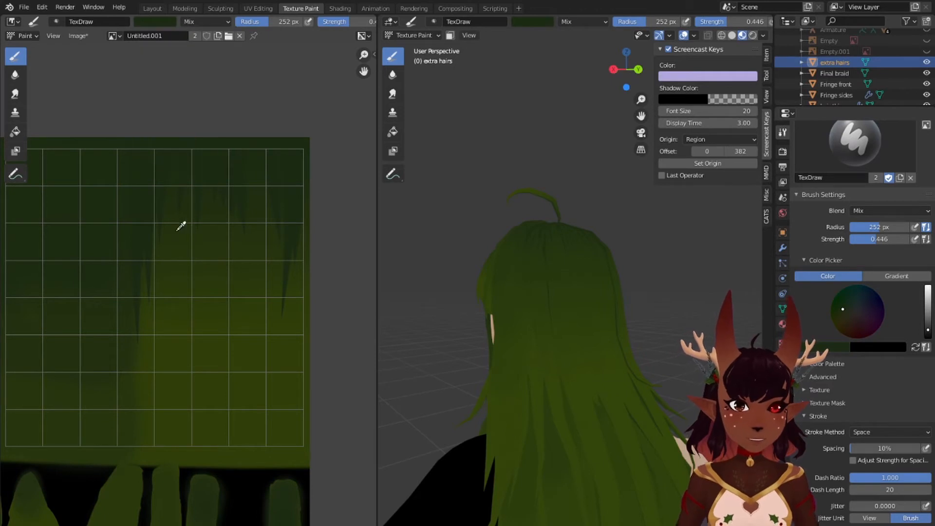
pyautogui.click(174, 204)
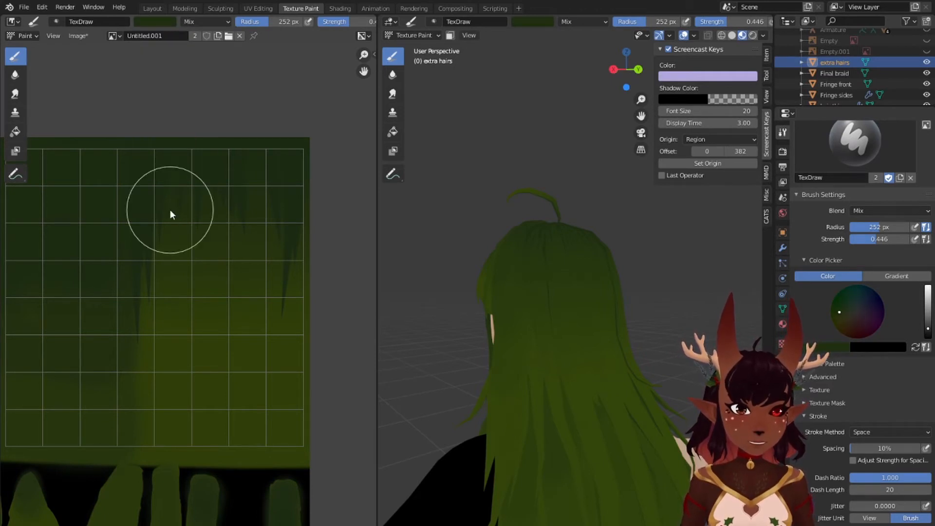
# Step: Blend out the painted strand lines with a sampled lighter green, using pressure-sensitive strength and a 163 px brush radius
pyautogui.click(154, 23)
pyautogui.click(224, 142)
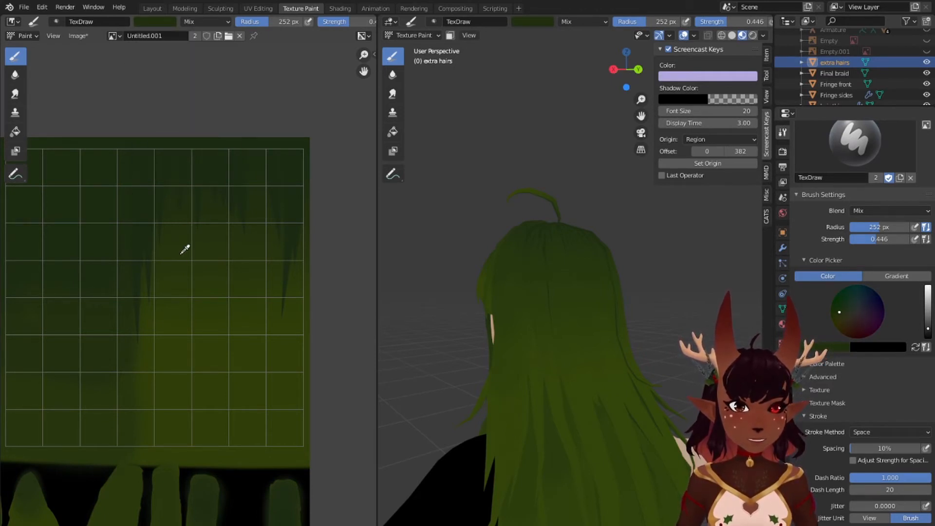
pyautogui.click(177, 252)
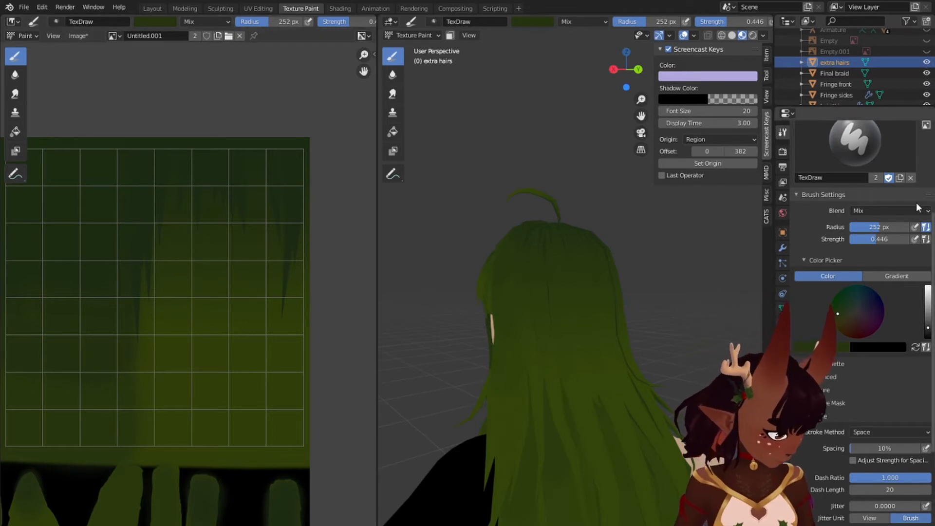
pyautogui.click(916, 240)
pyautogui.press('[')
pyautogui.press('[')
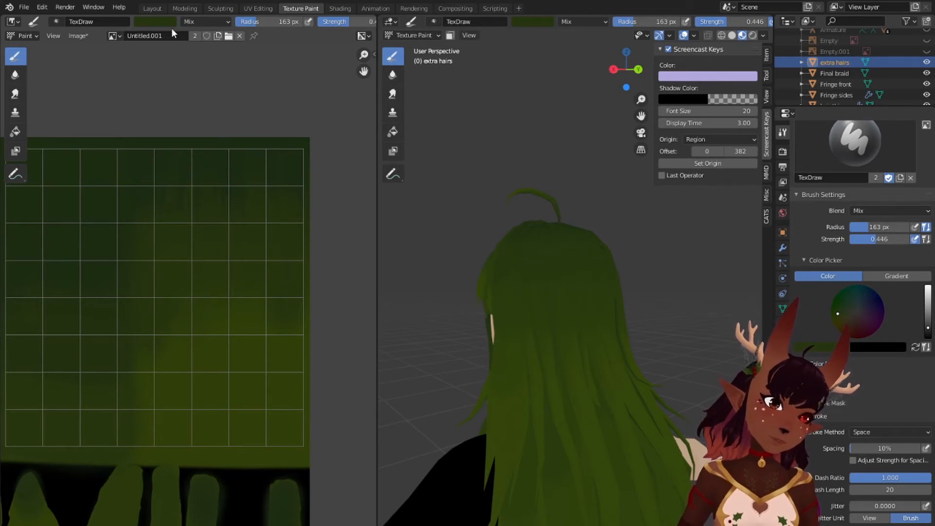
# Step: Sample the olive green from the lower part of the gradient and paint it into the transition area
pyautogui.click(155, 22)
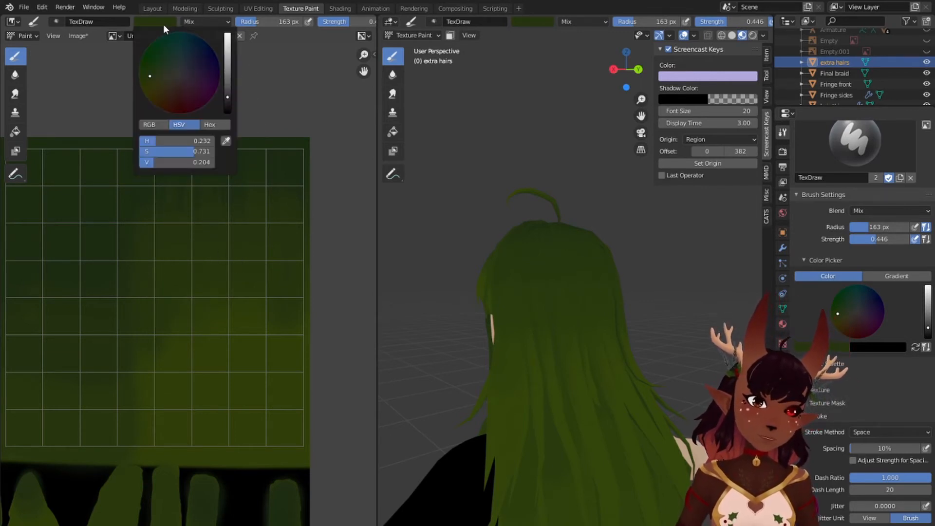
pyautogui.click(225, 140)
pyautogui.click(187, 354)
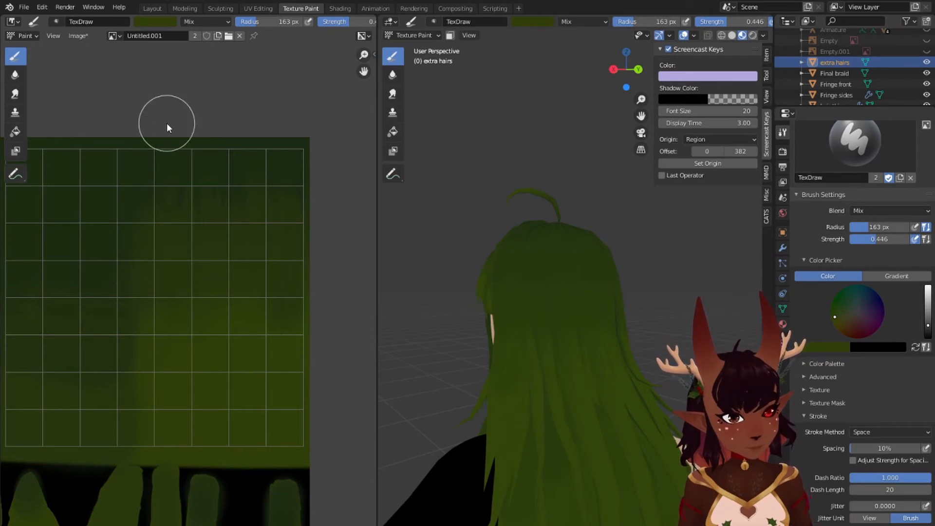
# Step: Smear the gradient's colour transitions using the Smear brush with a 415 px radius
pyautogui.click(14, 93)
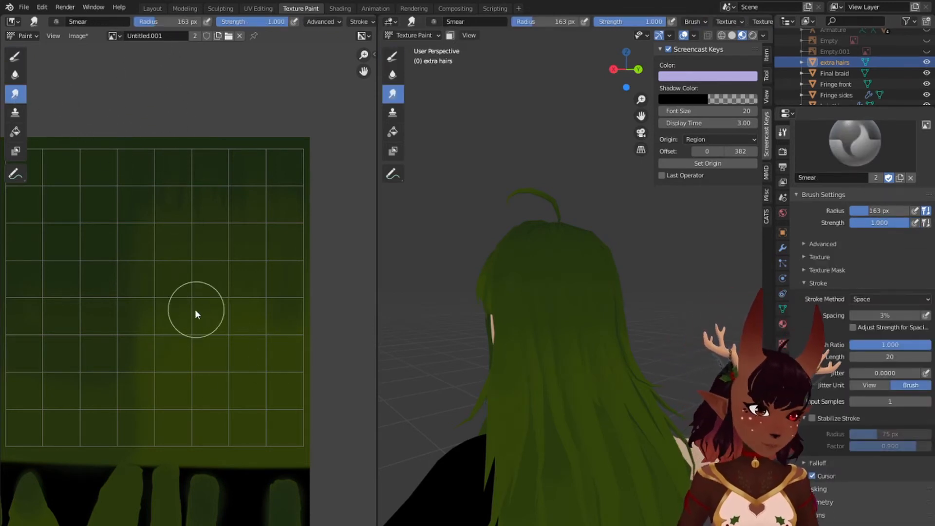
pyautogui.press(']')
pyautogui.press(']')
pyautogui.press(']')
pyautogui.press(']')
pyautogui.press(']')
pyautogui.press(']')
pyautogui.press(']')
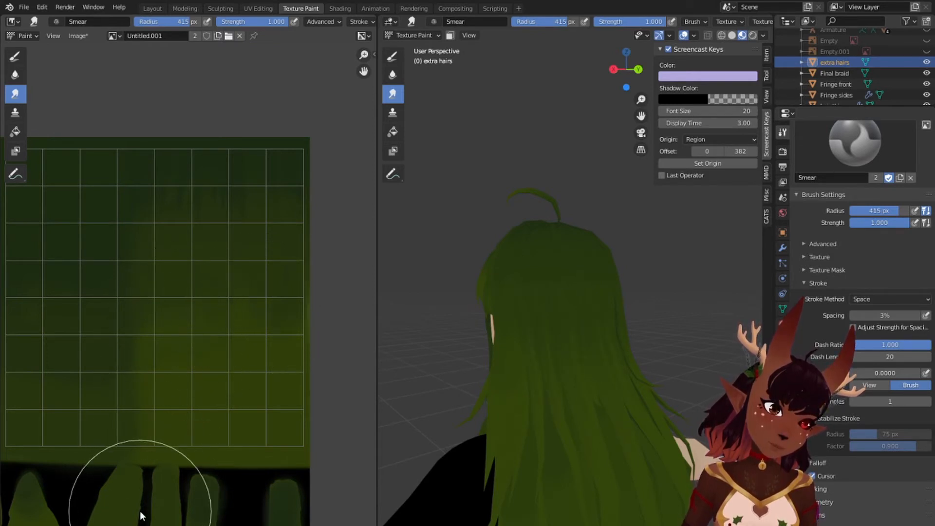
pyautogui.moveTo(533, 343)
pyautogui.mouseDown(button='middle')
pyautogui.moveTo(615, 371)
pyautogui.moveTo(392, 393)
pyautogui.moveTo(592, 379)
pyautogui.moveTo(551, 282)
pyautogui.moveTo(583, 325)
pyautogui.moveTo(630, 299)
pyautogui.moveTo(586, 258)
pyautogui.mouseUp(button='middle')
pyautogui.scroll(3, 584, 296)
pyautogui.scroll(-1, 597, 296)
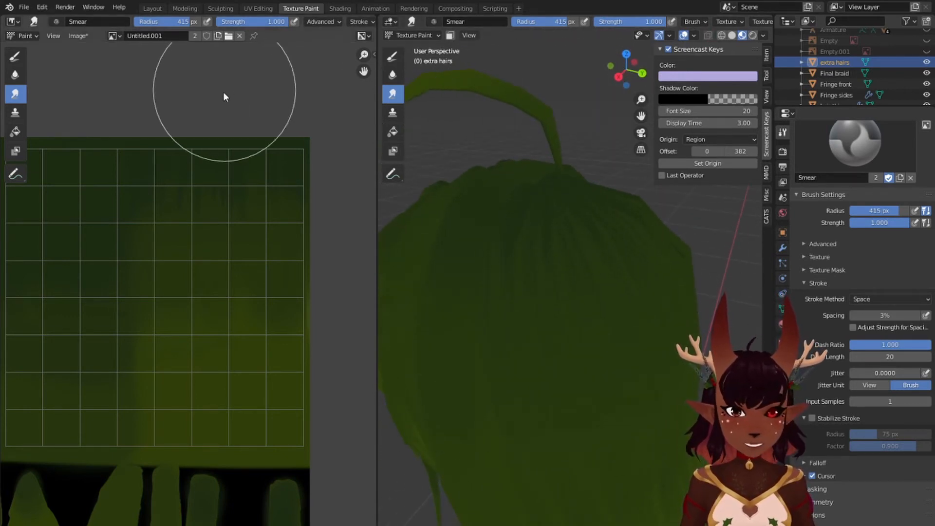
# Step: With the TexDraw brush at a 196 px radius, paint dark green sampled from the gradient's upper edge over the root area
pyautogui.click(15, 56)
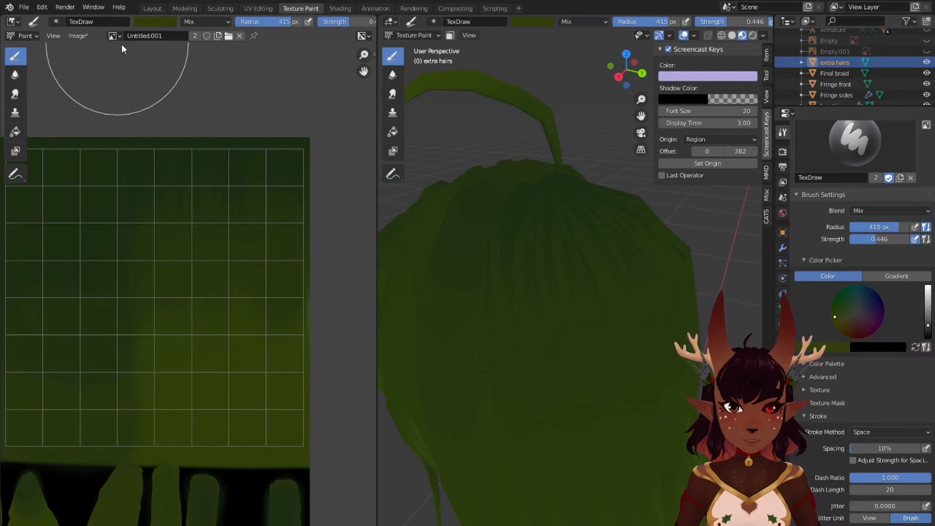
pyautogui.click(161, 23)
pyautogui.click(227, 141)
pyautogui.click(109, 146)
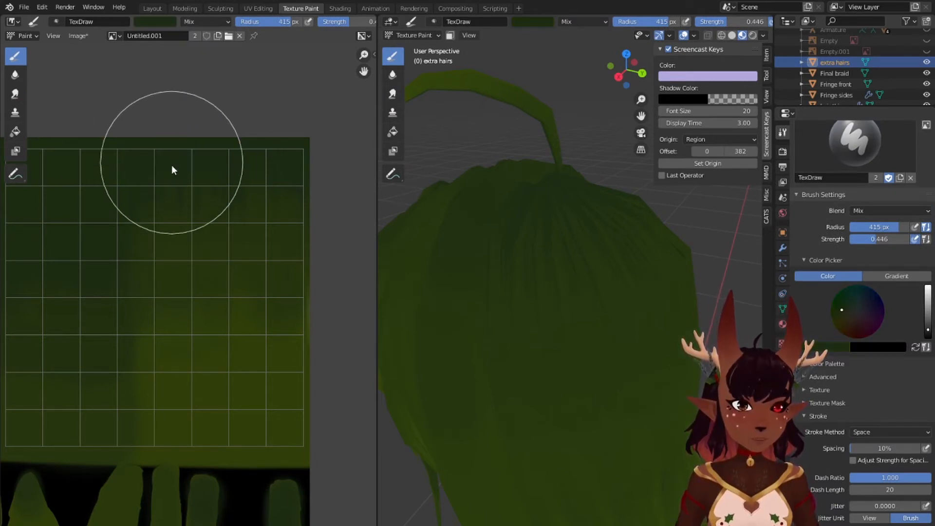
pyautogui.press('[')
pyautogui.press('[')
pyautogui.press('[')
pyautogui.press('[')
pyautogui.press('[')
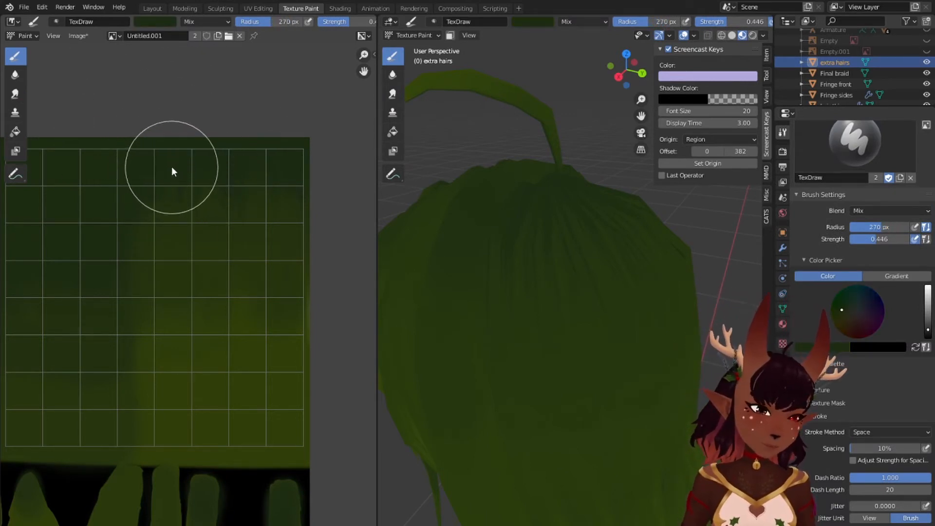
pyautogui.press('[')
pyautogui.press('[')
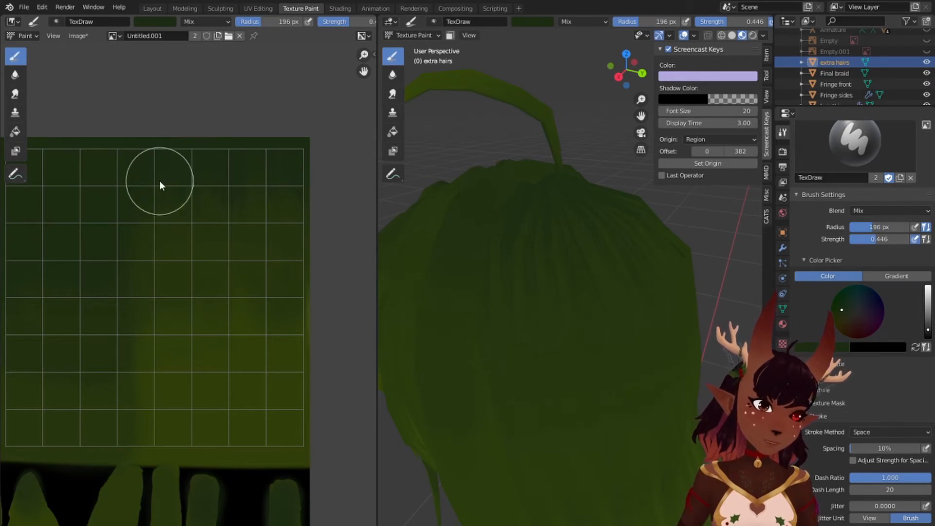
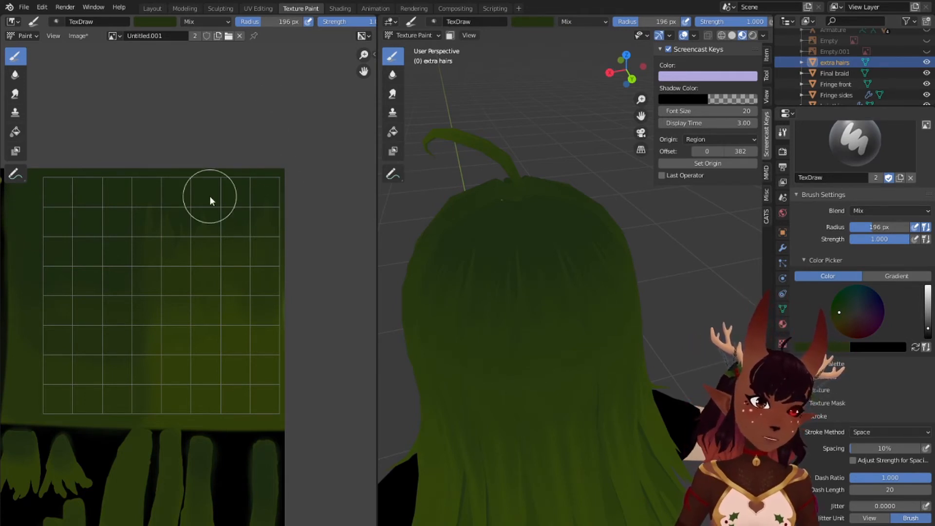
# Step: Paint thin vertical strand lines through the middle of the gradient with sampled olive greens
pyautogui.click(165, 22)
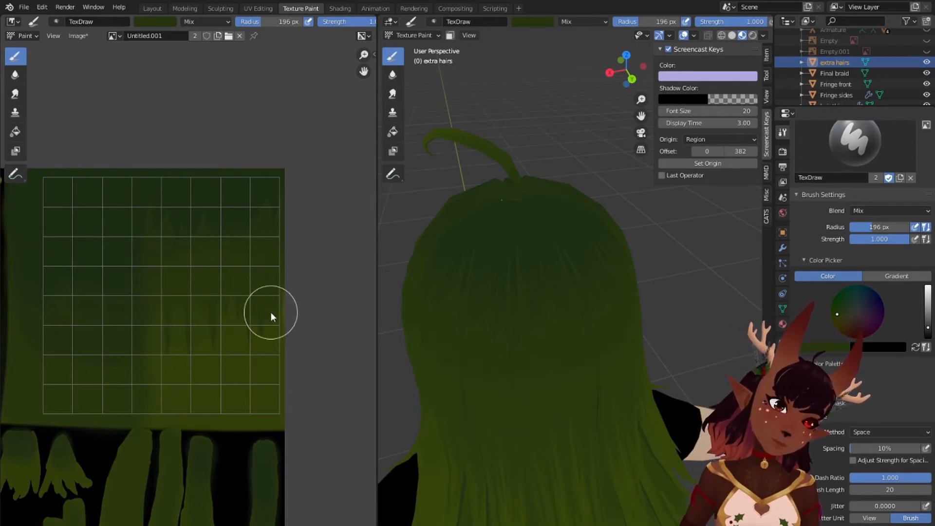
pyautogui.press('s')
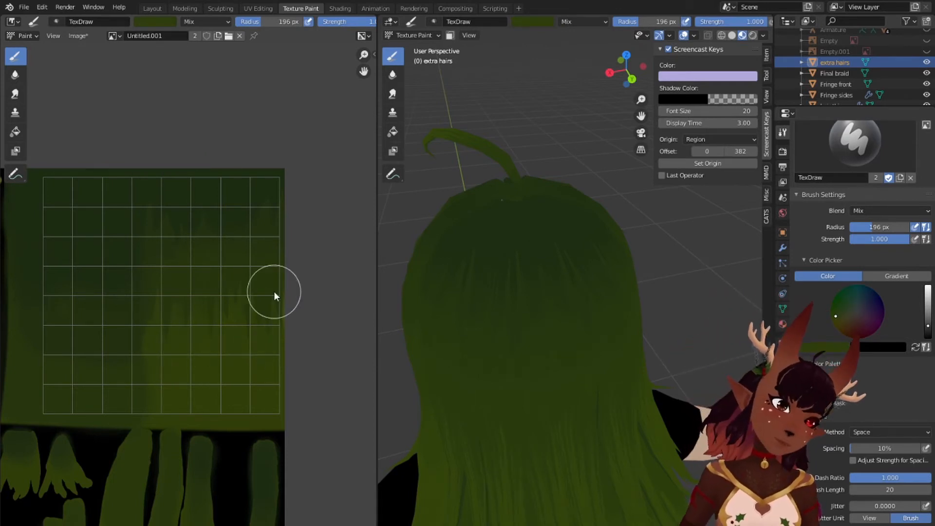
# Step: Examine the painted strand lines on the back of the hair from near and far
pyautogui.scroll(-5, 604, 323)
pyautogui.scroll(5, 584, 320)
pyautogui.moveTo(549, 317); pyautogui.dragTo(530, 287, button='middle')
pyautogui.scroll(-2, 388, 270)
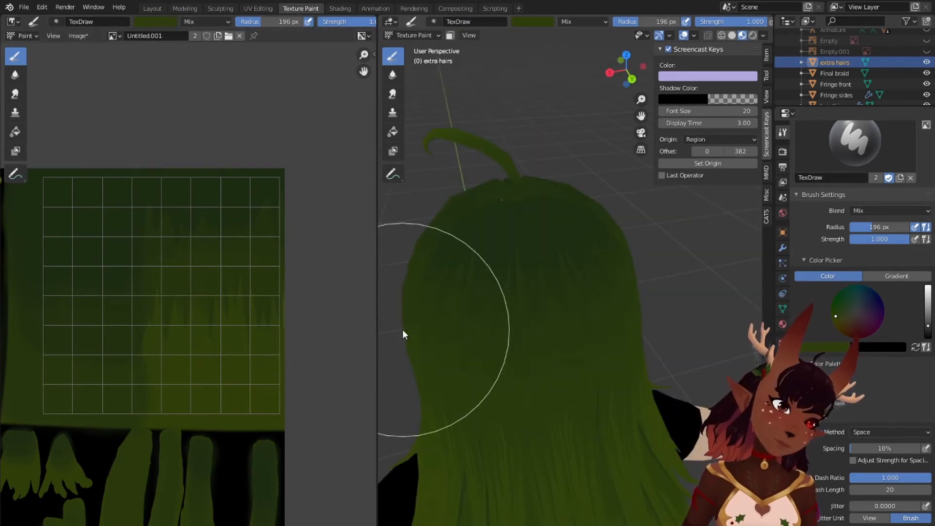
pyautogui.scroll(-3, 582, 323)
pyautogui.scroll(3, 613, 317)
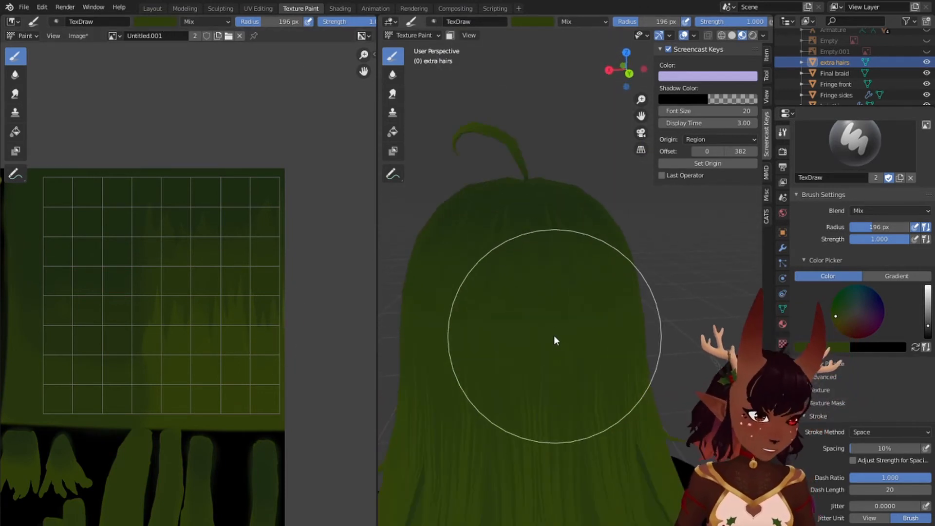
pyautogui.scroll(2, 598, 314)
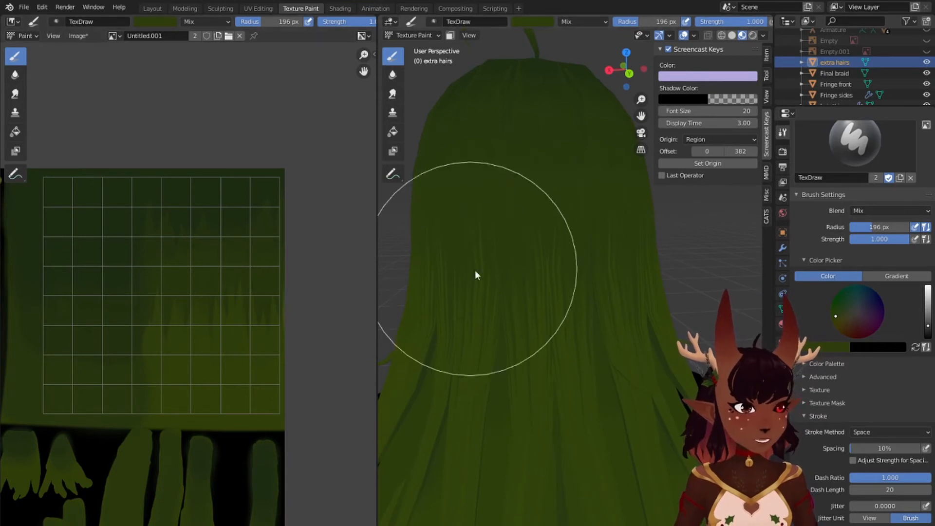
pyautogui.scroll(-2, 526, 321)
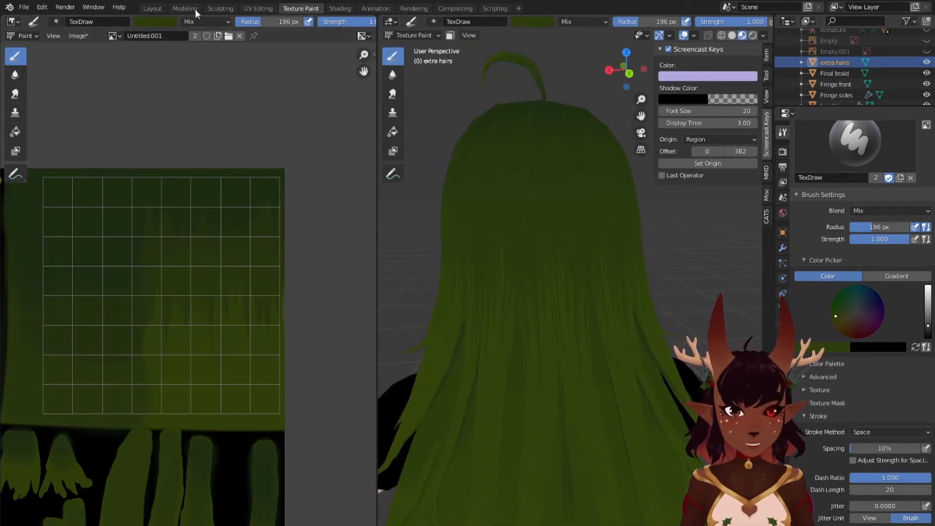
# Step: Resample greens from the gradient and repaint the strand lines in its lower half to soften them
pyautogui.click(161, 23)
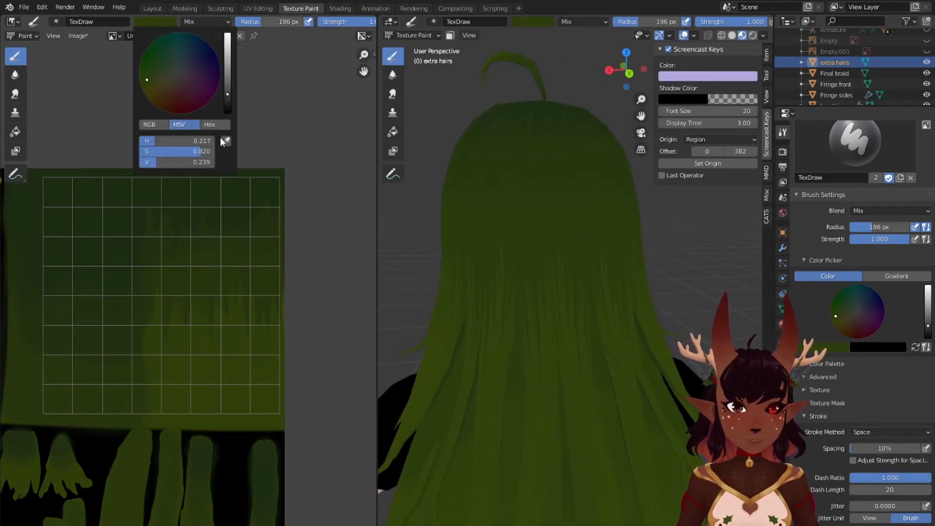
pyautogui.click(227, 158)
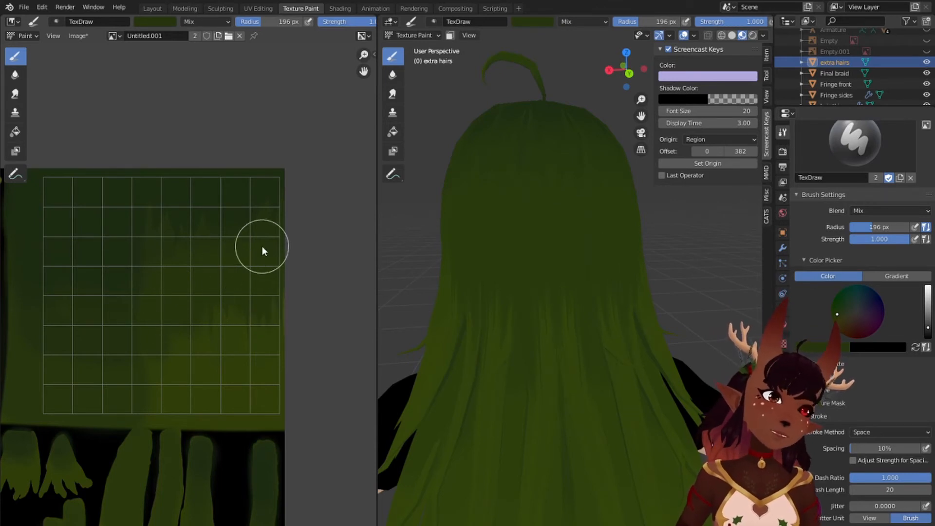
pyautogui.click(168, 20)
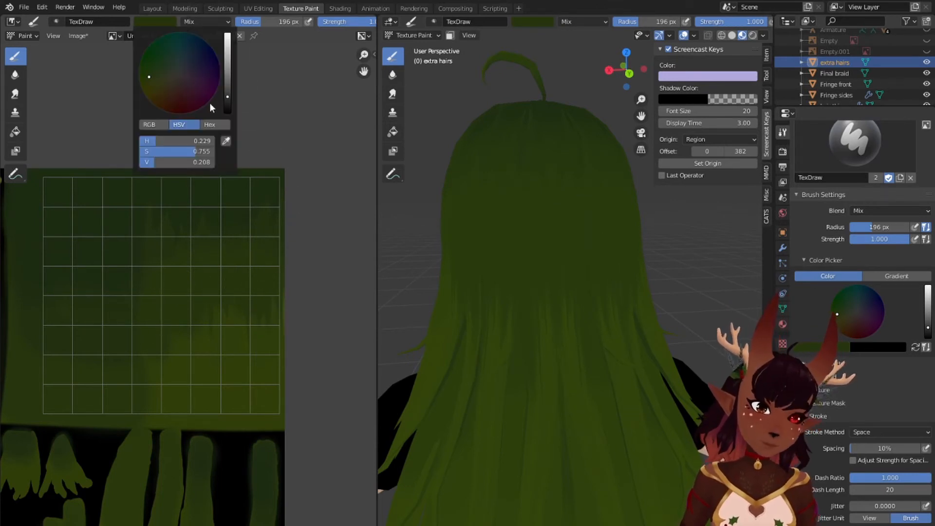
pyautogui.click(225, 144)
pyautogui.click(187, 331)
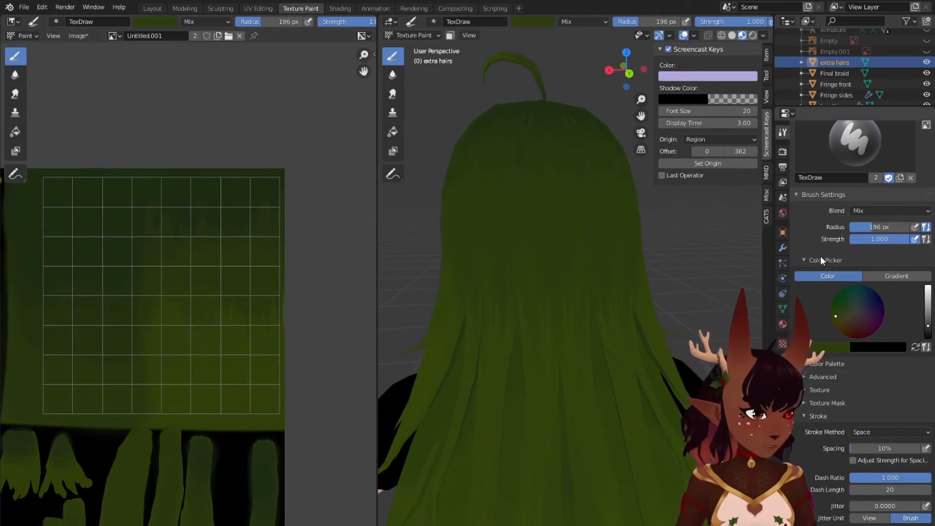
pyautogui.scroll(-4, 597, 277)
pyautogui.scroll(6, 595, 276)
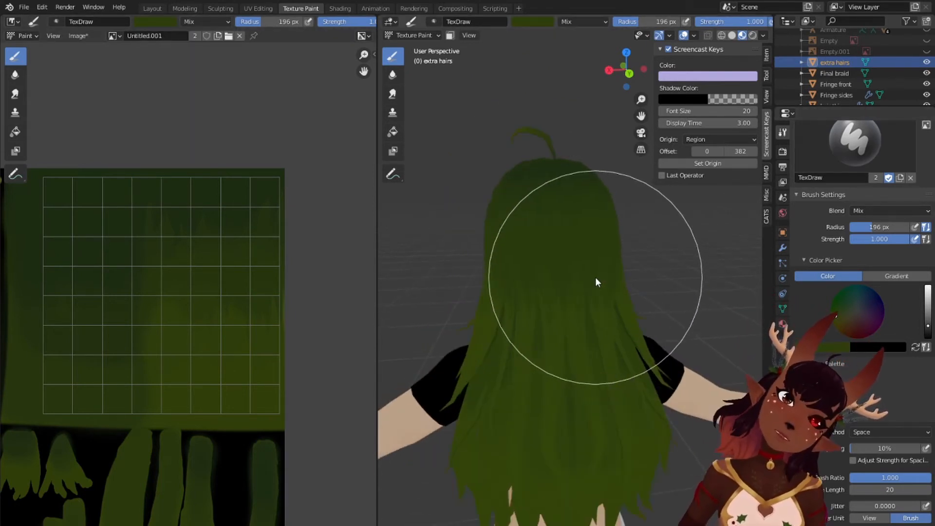
# Step: Set the brush radius to 176 px and make pen pressure control the radius instead of the strength
pyautogui.scroll(-3, 585, 265)
pyautogui.moveTo(578, 255)
pyautogui.mouseDown(button='middle')
pyautogui.moveTo(538, 276)
pyautogui.moveTo(468, 255)
pyautogui.moveTo(725, 258)
pyautogui.moveTo(736, 247)
pyautogui.moveTo(585, 229)
pyautogui.mouseUp(button='middle')
pyautogui.scroll(2, 236, 243)
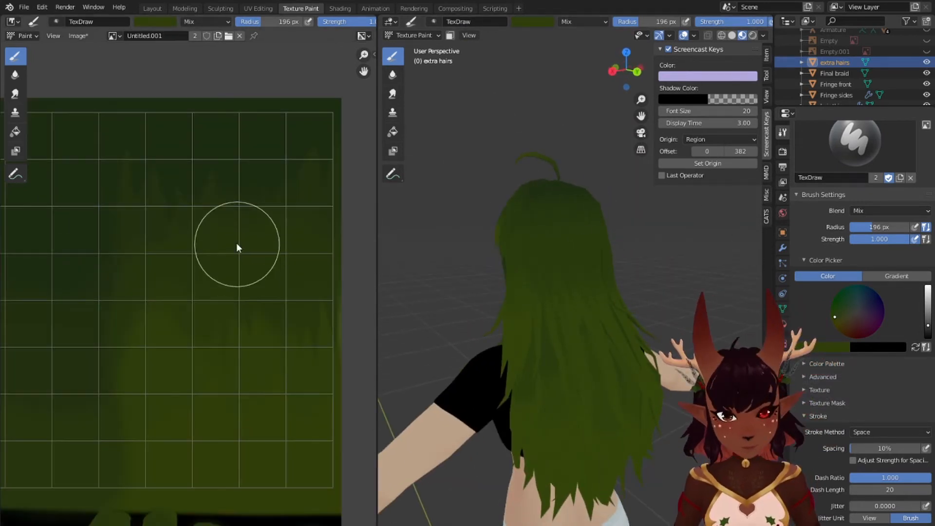
pyautogui.moveTo(190, 266); pyautogui.dragTo(211, 238, button='middle')
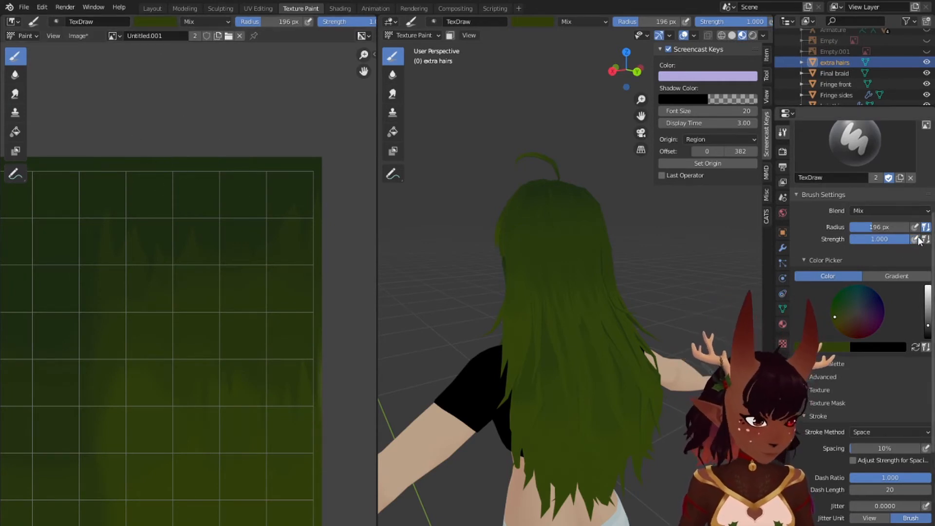
pyautogui.moveTo(898, 233); pyautogui.dragTo(871, 233)
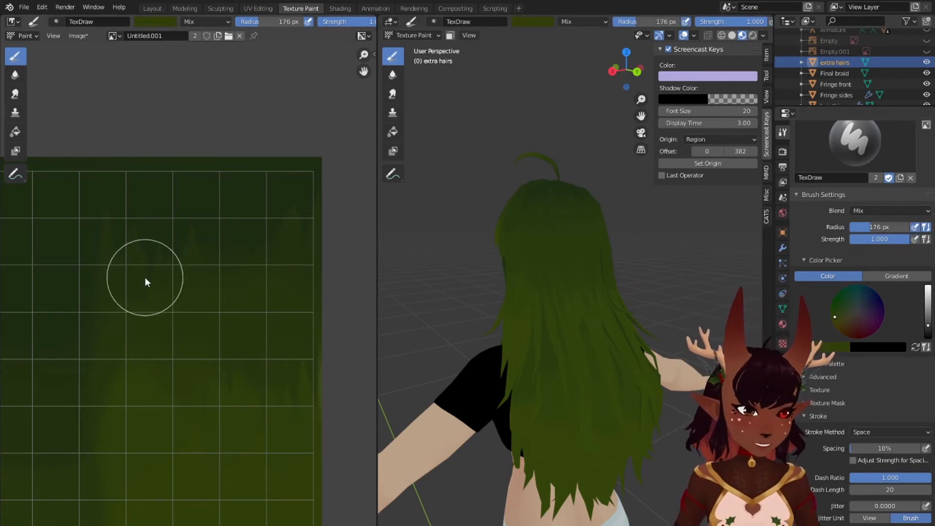
# Step: Set the brush radius to 91 px and test small light-green marks on the upper gradient, checking them on the hair
pyautogui.press('[')
pyautogui.press('[')
pyautogui.press('[')
pyautogui.press('[')
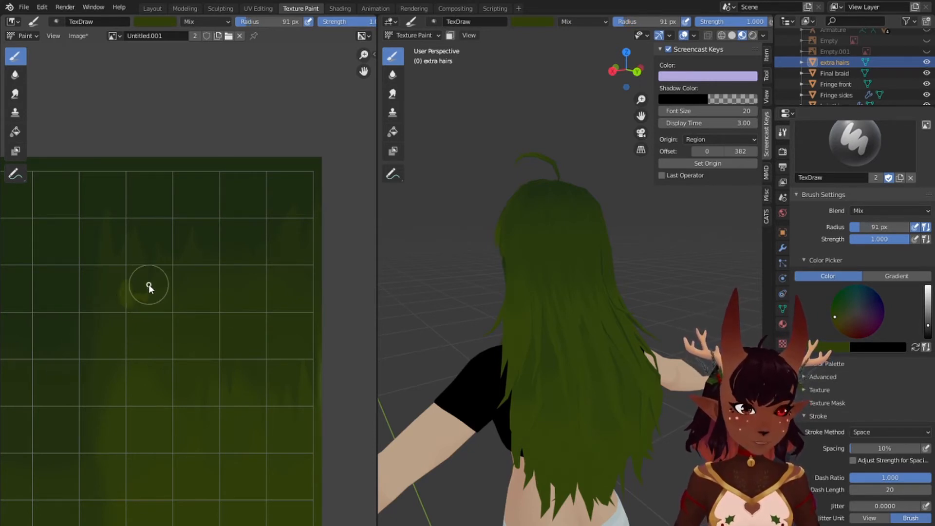
pyautogui.scroll(5, 502, 221)
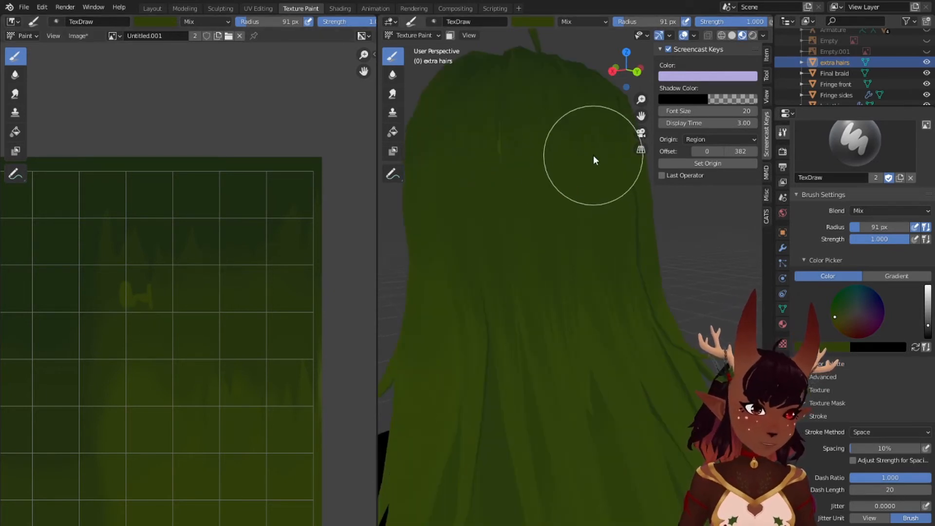
pyautogui.scroll(-4, 596, 276)
pyautogui.moveTo(638, 298)
pyautogui.mouseDown(button='middle')
pyautogui.moveTo(414, 303)
pyautogui.moveTo(747, 309)
pyautogui.moveTo(682, 312)
pyautogui.moveTo(633, 243)
pyautogui.moveTo(408, 320)
pyautogui.moveTo(452, 302)
pyautogui.mouseUp(button='middle')
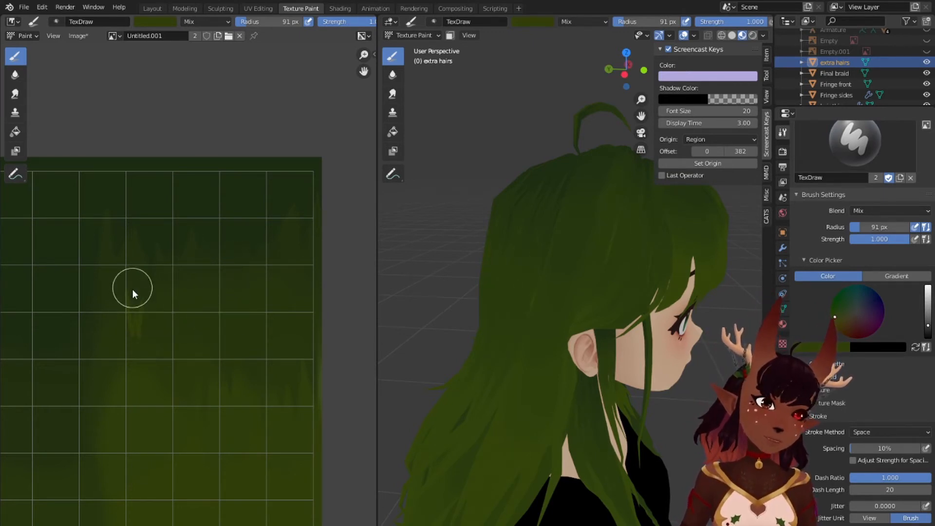
# Step: Undo the trial marks and paint two small light-green highlights side by side in the gradient's upper half
pyautogui.hotkey('ctrl', 'z')
pyautogui.hotkey('ctrl', 'z')
pyautogui.moveTo(108, 303); pyautogui.dragTo(115, 305)
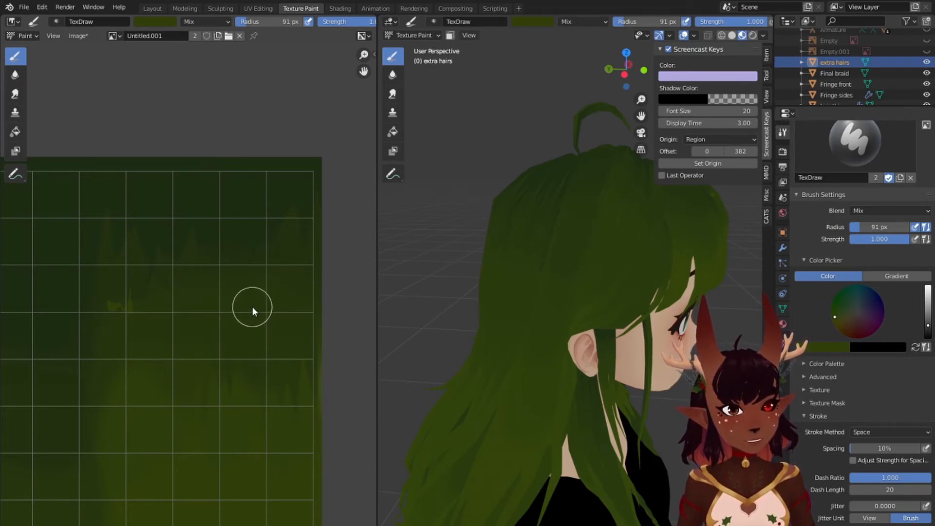
pyautogui.hotkey('ctrl', 'z')
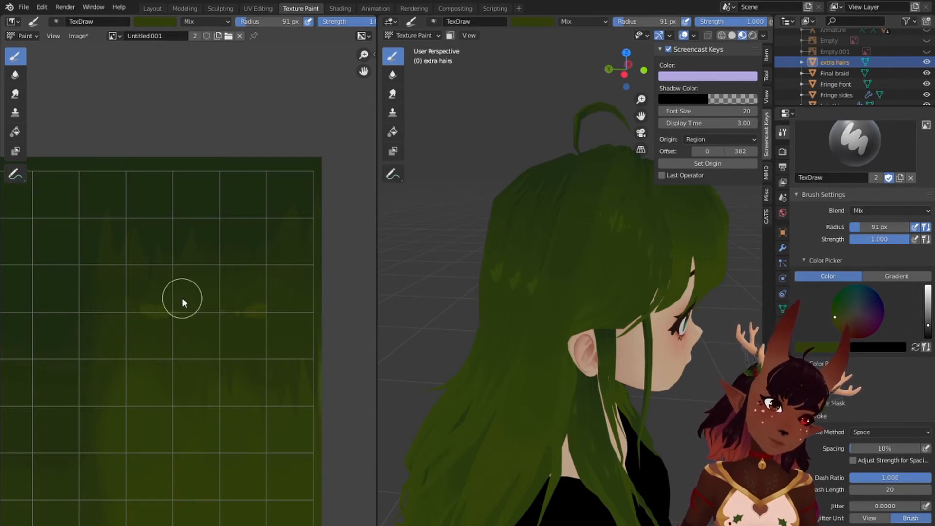
# Step: Examine the painted highlight band on the back and sides of the hair from near and far
pyautogui.moveTo(523, 317)
pyautogui.mouseDown(button='middle')
pyautogui.moveTo(580, 335)
pyautogui.moveTo(421, 333)
pyautogui.moveTo(630, 321)
pyautogui.mouseUp(button='middle')
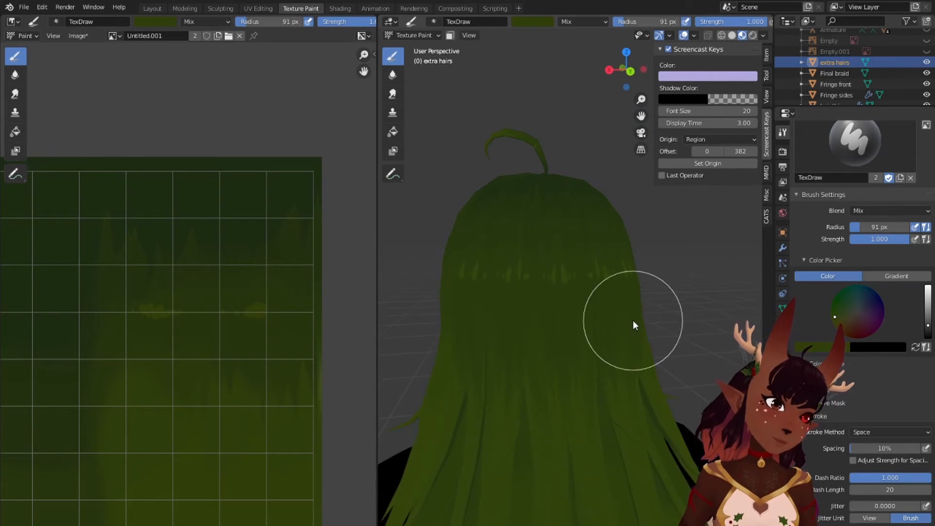
pyautogui.scroll(-3, 633, 320)
pyautogui.moveTo(660, 293); pyautogui.dragTo(492, 297, button='middle')
pyautogui.scroll(2, 626, 288)
pyautogui.moveTo(645, 267)
pyautogui.mouseDown(button='middle')
pyautogui.moveTo(603, 315)
pyautogui.moveTo(545, 297)
pyautogui.moveTo(676, 233)
pyautogui.moveTo(737, 260)
pyautogui.moveTo(455, 261)
pyautogui.moveTo(559, 234)
pyautogui.moveTo(403, 253)
pyautogui.mouseUp(button='middle')
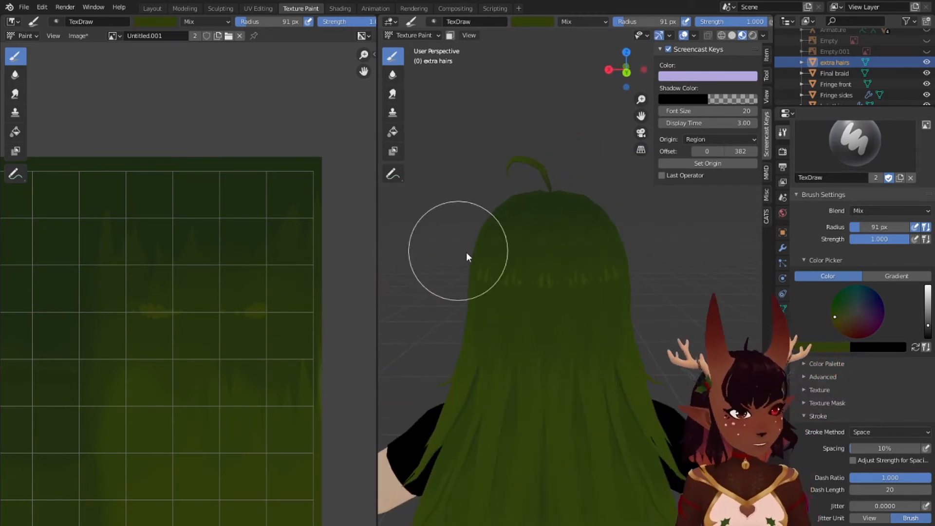
pyautogui.scroll(-4, 467, 255)
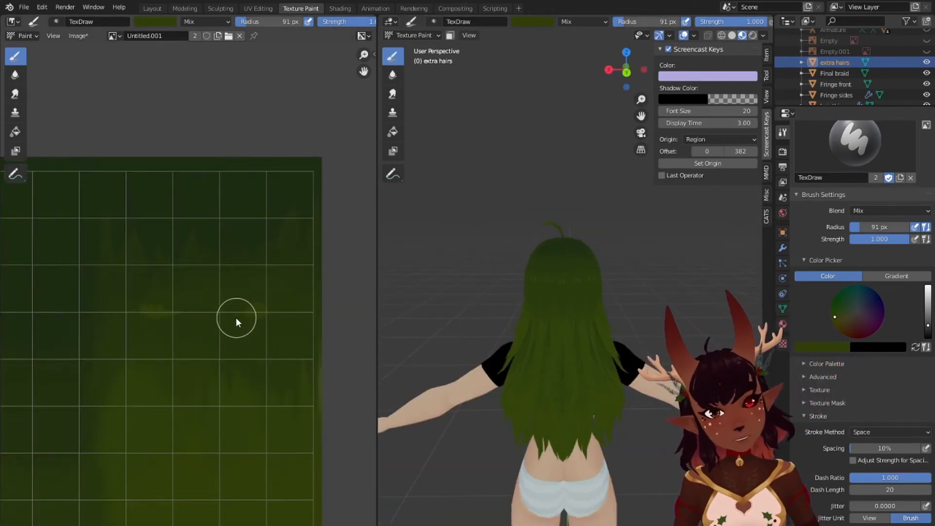
# Step: Pick a slightly different green as the brush colour and set the brush radius to 137 px
pyautogui.moveTo(255, 371); pyautogui.dragTo(262, 225, button='middle')
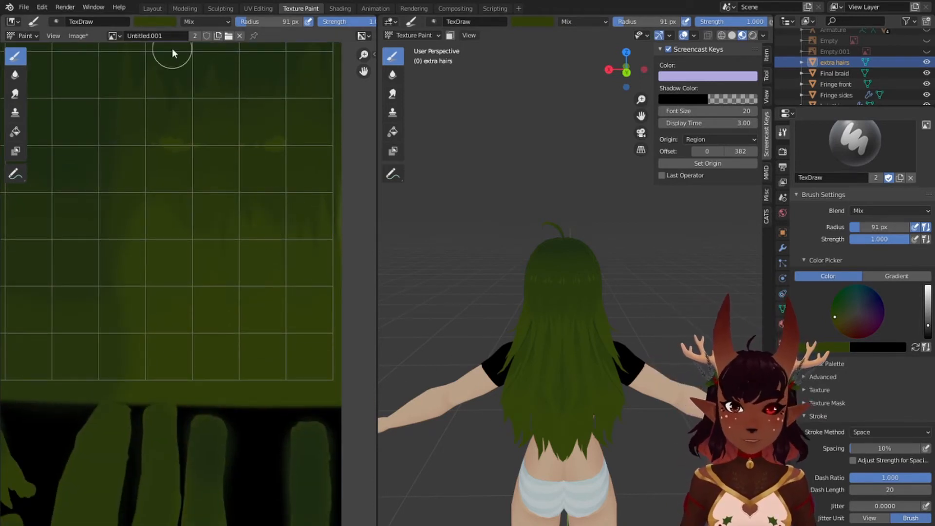
pyautogui.click(160, 22)
pyautogui.click(225, 142)
pyautogui.click(127, 245)
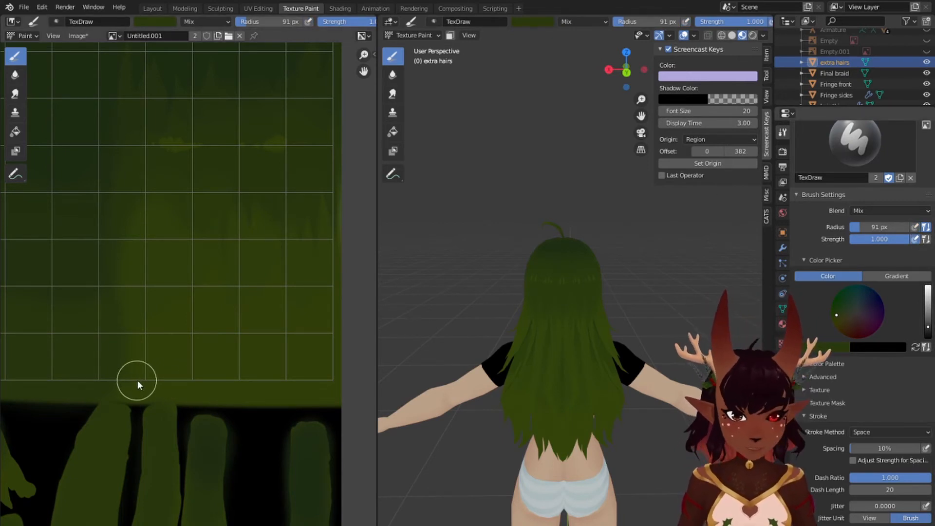
pyautogui.press(']')
pyautogui.press(']')
pyautogui.press(']')
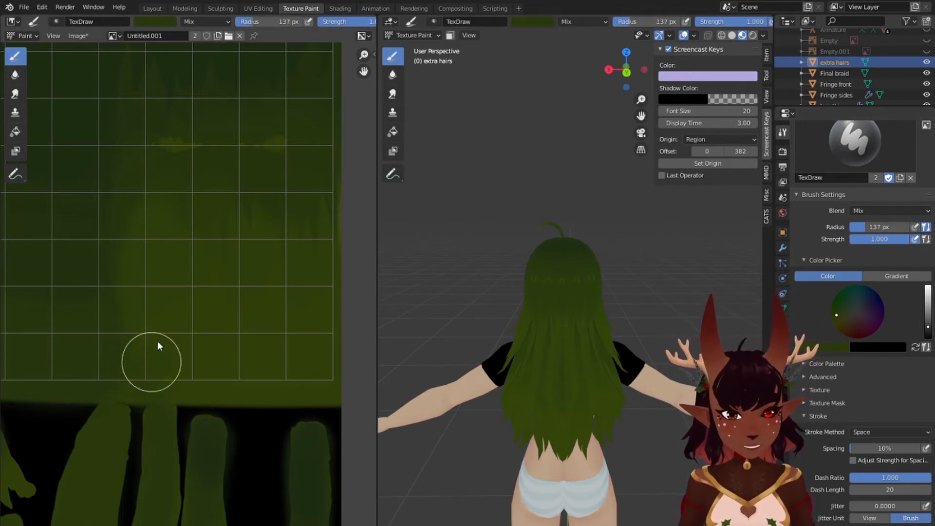
pyautogui.press(']')
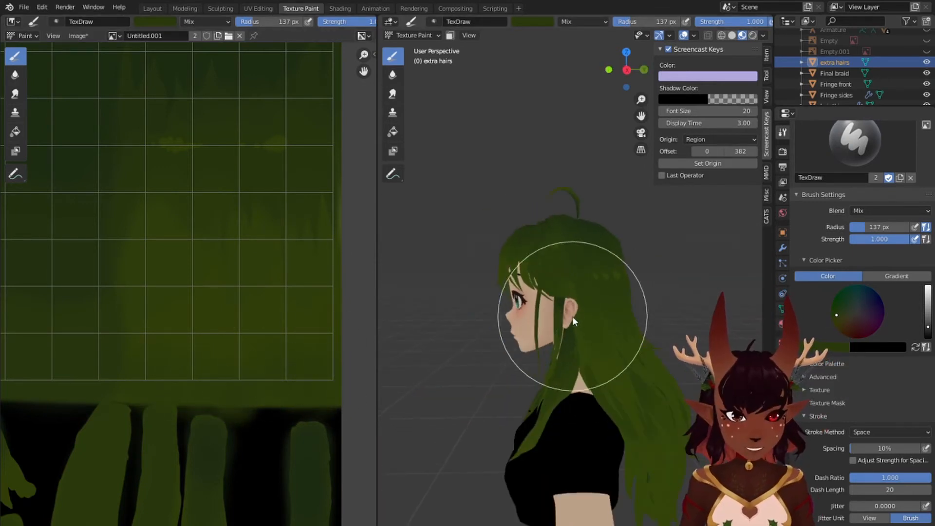
# Step: Check the hair from the front side and save the painted texture image
pyautogui.moveTo(573, 318); pyautogui.dragTo(539, 272, button='middle')
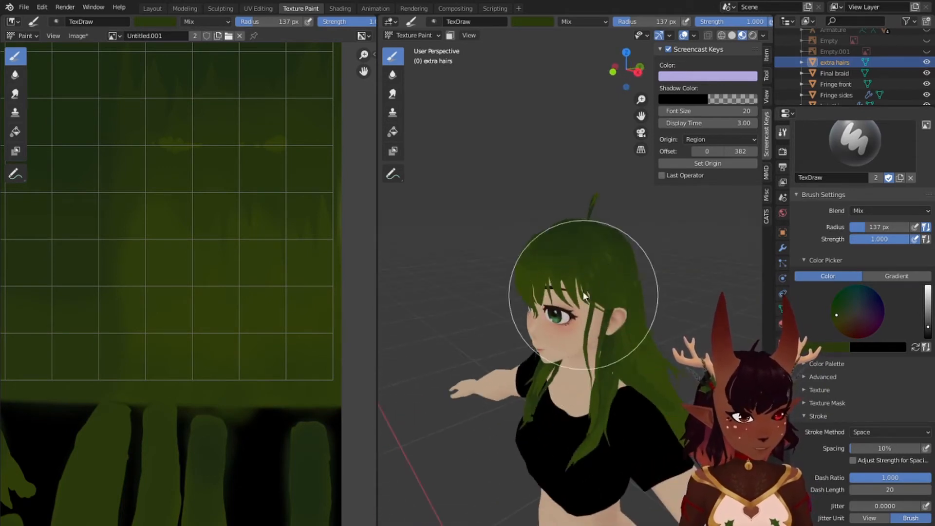
pyautogui.scroll(-2, 170, 123)
pyautogui.click(78, 36)
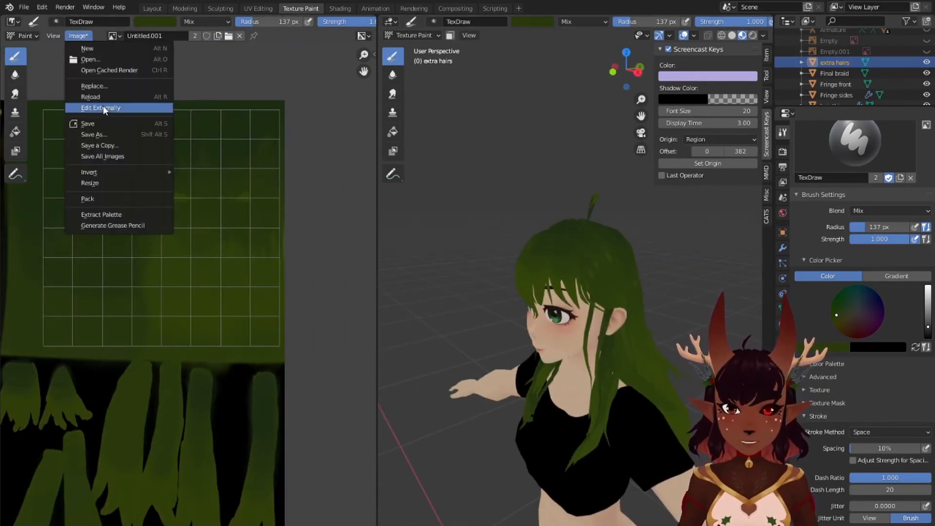
pyautogui.click(88, 123)
# Step: Bring the hair top object into UV editing in Edit Mode, with its strands above the ear in view
pyautogui.moveTo(688, 271); pyautogui.dragTo(719, 292, button='middle')
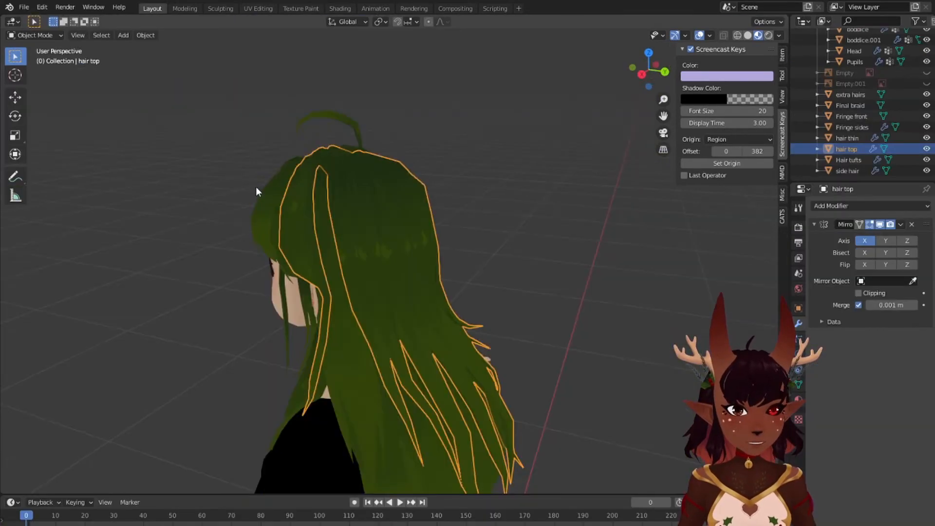
pyautogui.moveTo(256, 186); pyautogui.dragTo(272, 161, button='middle')
pyautogui.click(254, 10)
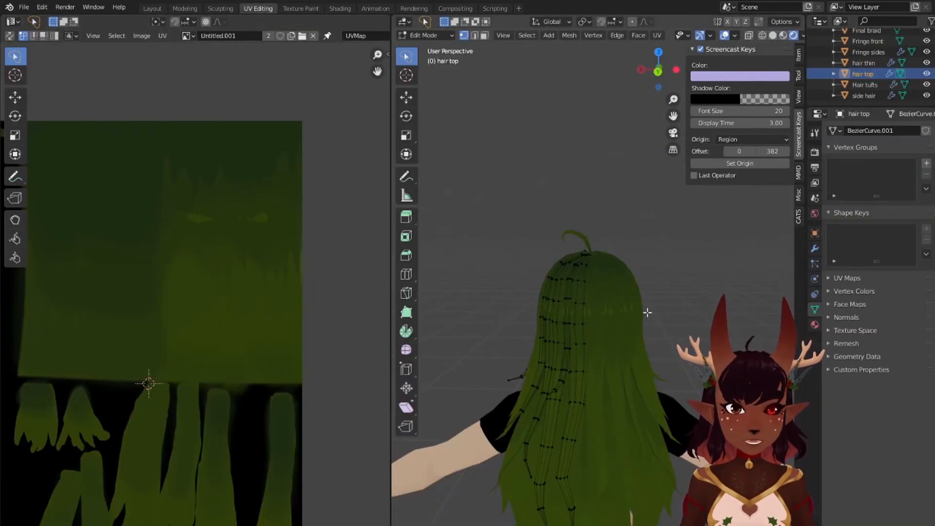
pyautogui.moveTo(647, 313); pyautogui.dragTo(680, 325, button='middle')
pyautogui.scroll(5, 680, 325)
pyautogui.moveTo(687, 259); pyautogui.dragTo(589, 263, button='middle')
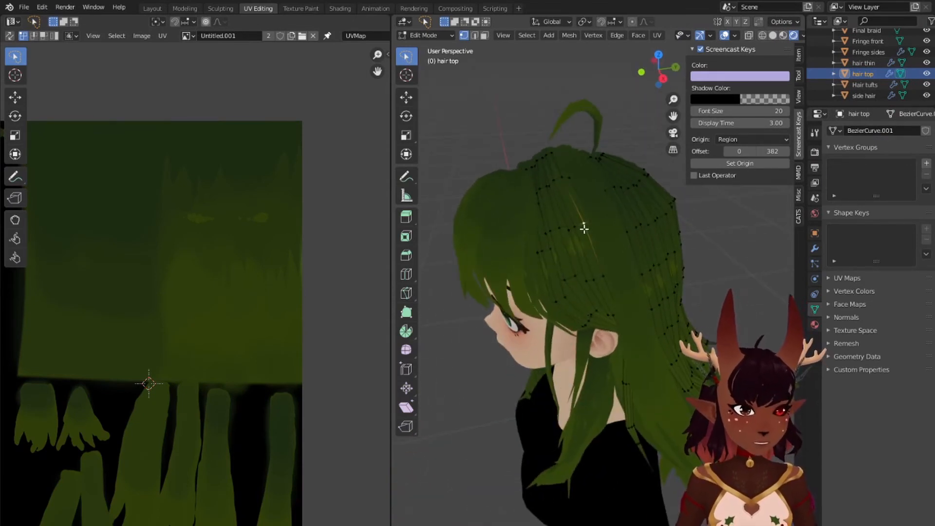
# Step: Select the whole linked strand above the ear and move its UVs up about 0.0173 along Y
pyautogui.press('l')
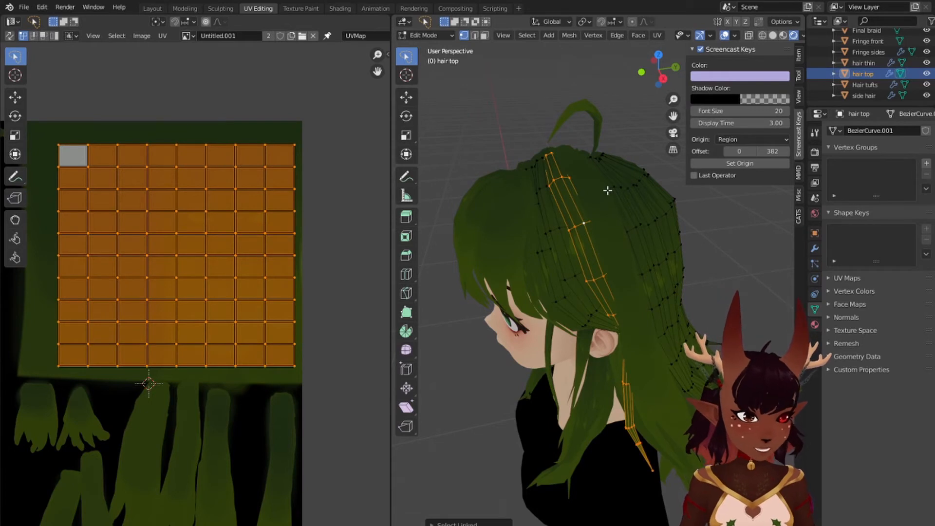
pyautogui.press('KP_3')
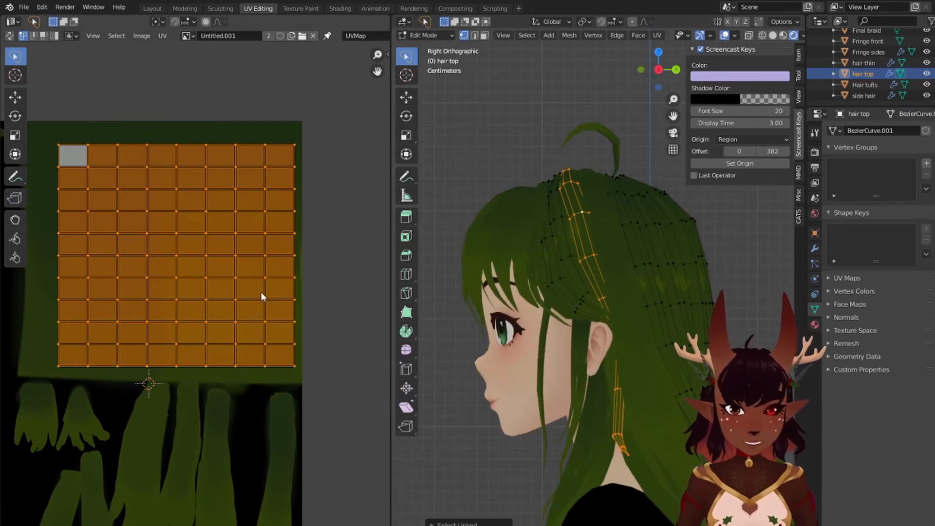
pyautogui.scroll(2, 651, 265)
pyautogui.keyDown('shift'); pyautogui.moveTo(651, 266); pyautogui.dragTo(630, 275, button='middle'); pyautogui.keyUp('shift')
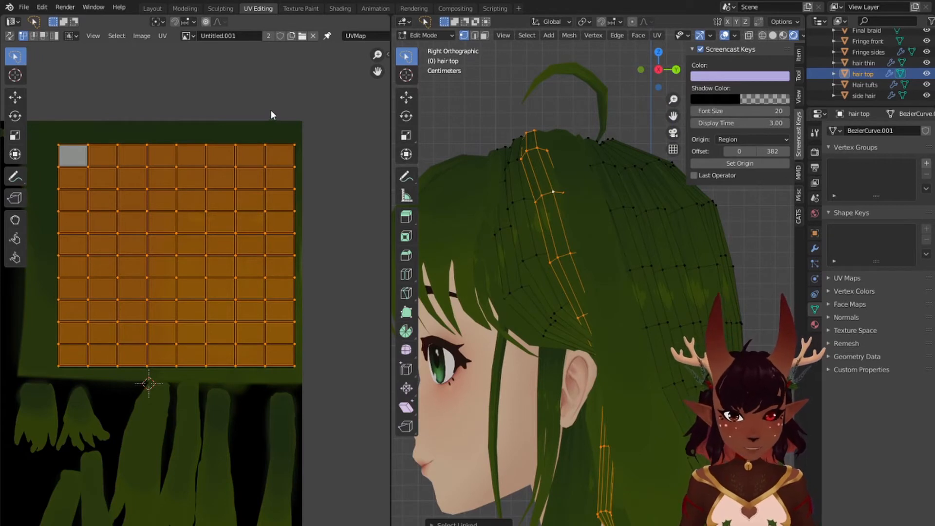
pyautogui.press('g')
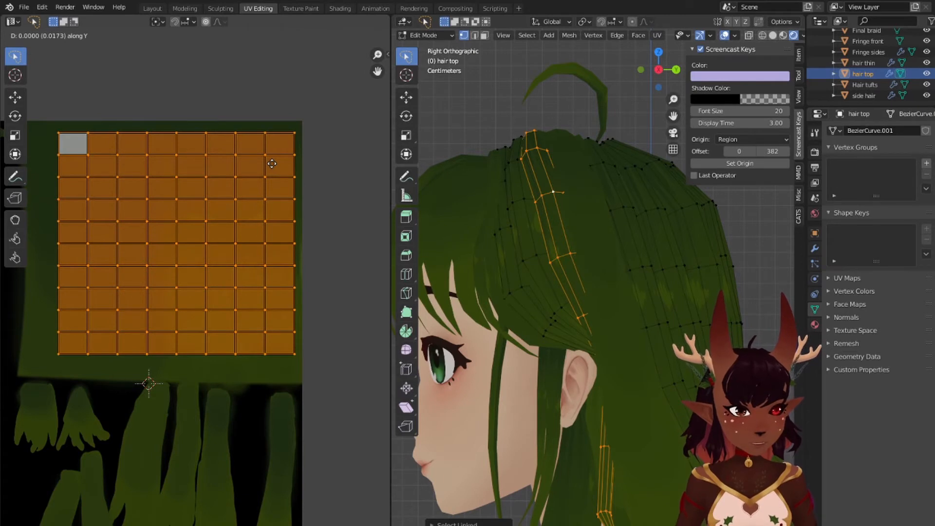
pyautogui.click(272, 164)
# Step: Select the adjacent linked strand toward the face, shrink its UVs along Y and shift them slightly up
pyautogui.click(537, 256)
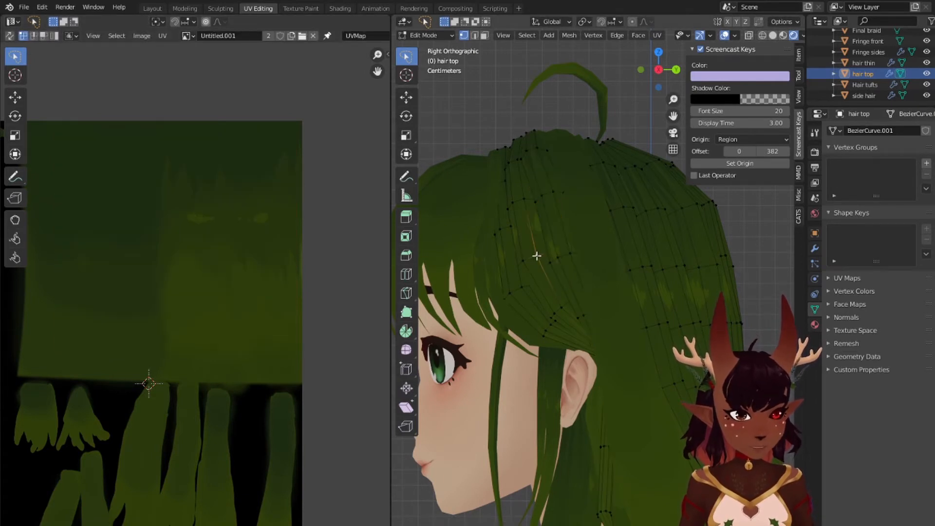
pyautogui.hotkey('ctrl', 'l')
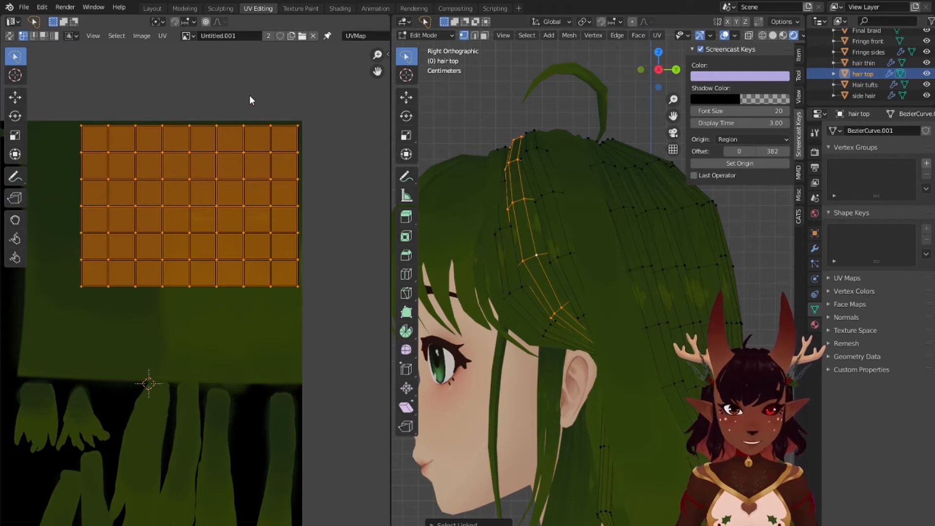
pyautogui.press('s')
pyautogui.press('y')
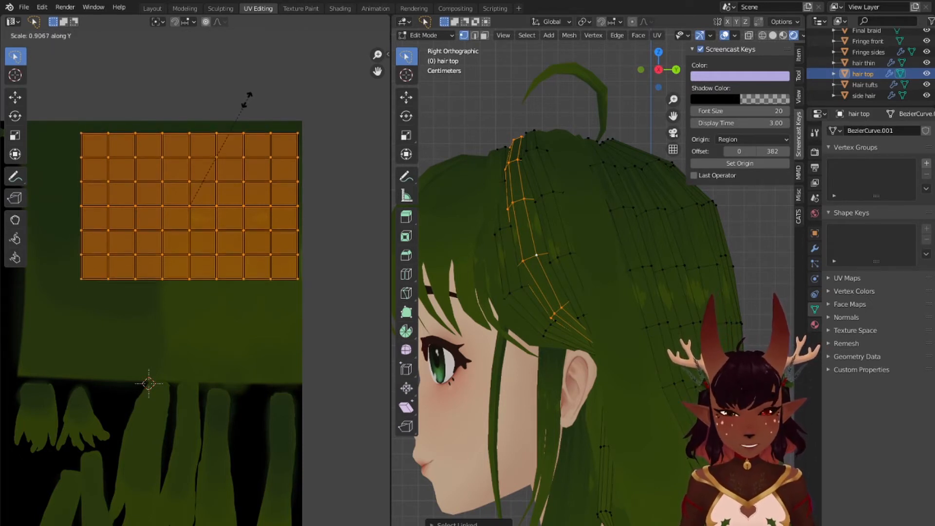
pyautogui.click(238, 129)
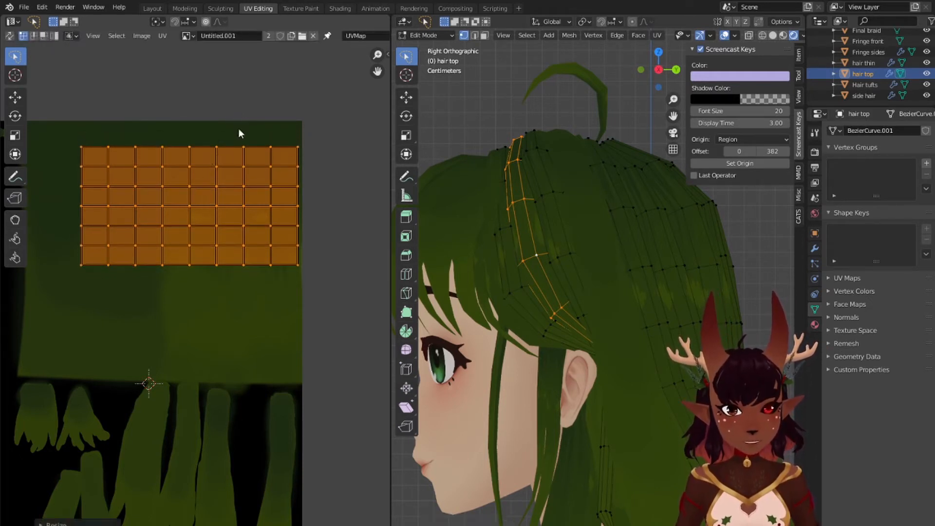
pyautogui.press('g')
pyautogui.press('y')
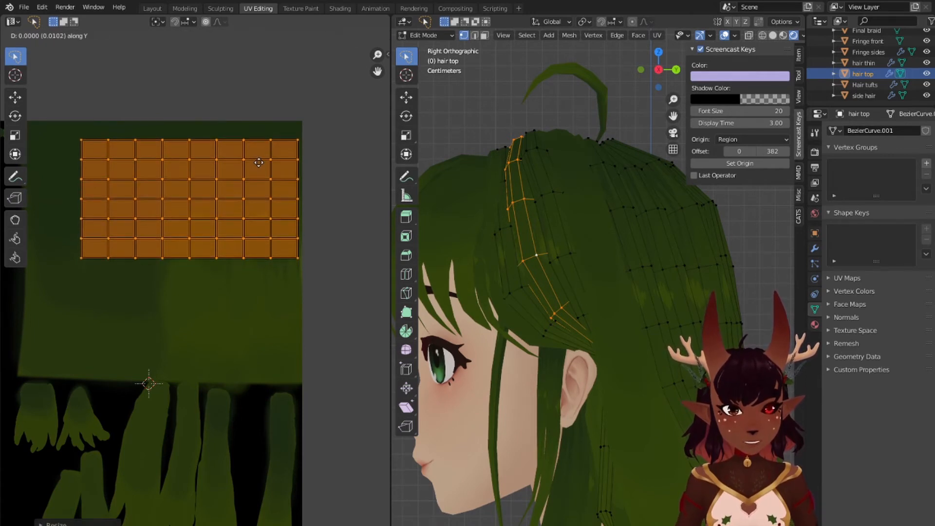
pyautogui.click(260, 169)
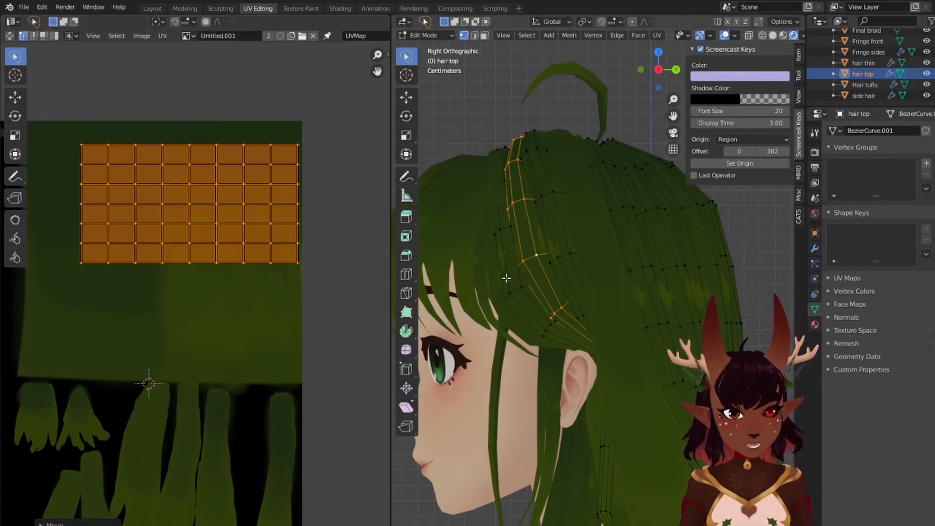
# Step: Select the linked strand nearest the fringe, shrink its UVs slightly along Y and nudge them down
pyautogui.click(522, 287)
pyautogui.hotkey('ctrl', 'l')
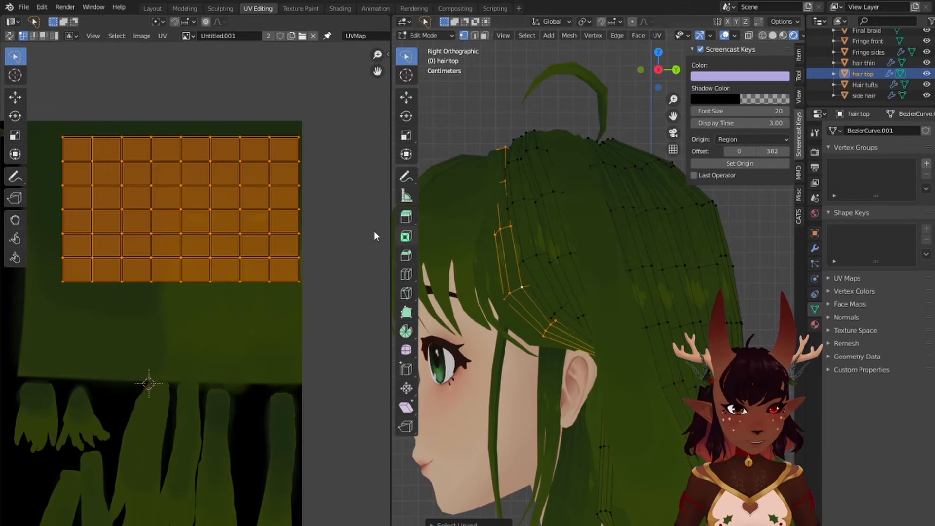
pyautogui.press('s')
pyautogui.press('y')
pyautogui.click(234, 130)
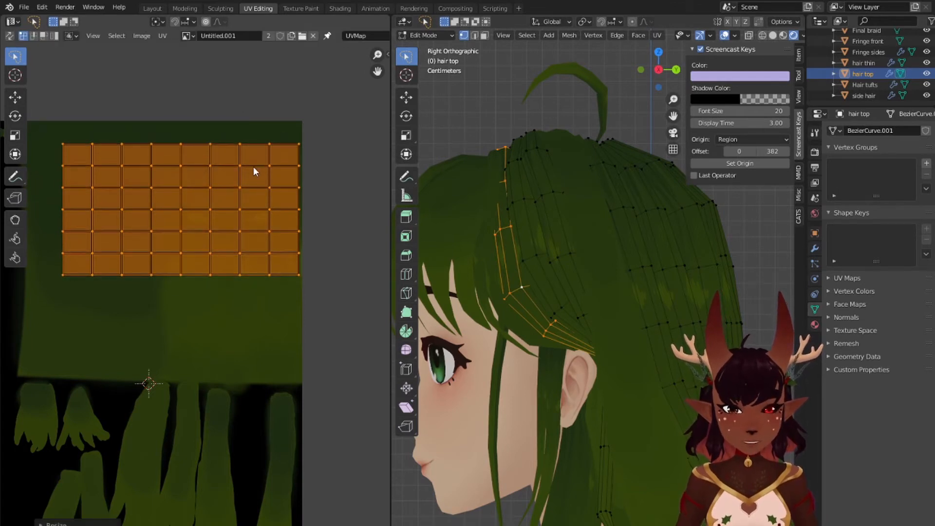
pyautogui.press('g')
pyautogui.press('y')
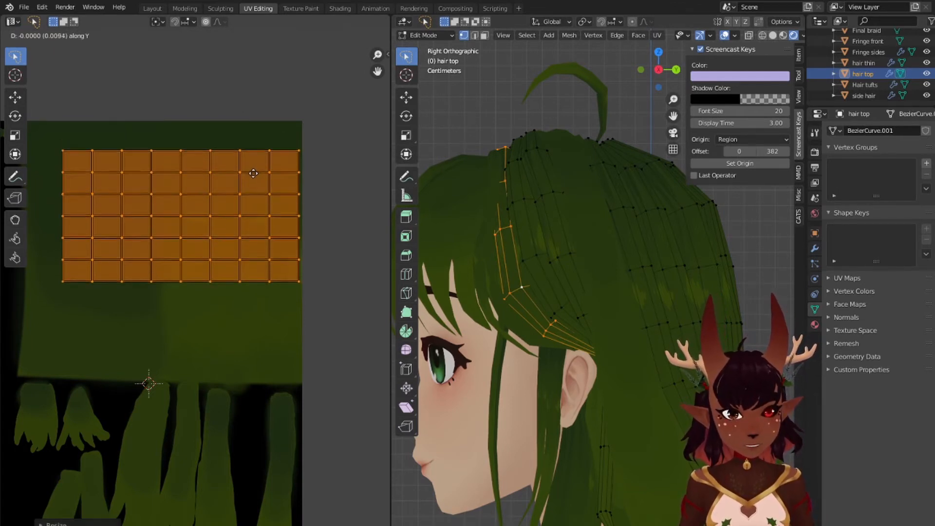
pyautogui.click(254, 169)
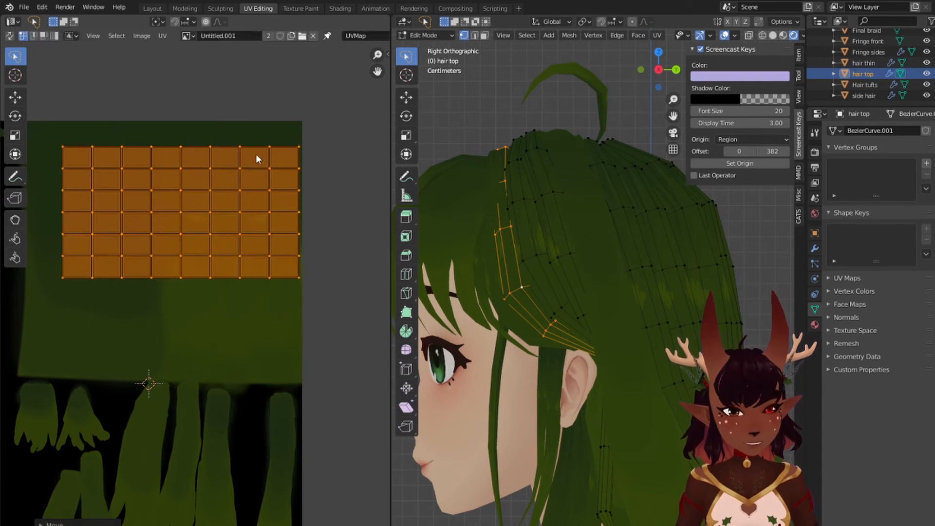
# Step: Stretch the fringe-side strand's UVs along Y to about 1.2 times their height
pyautogui.press('s')
pyautogui.press('y')
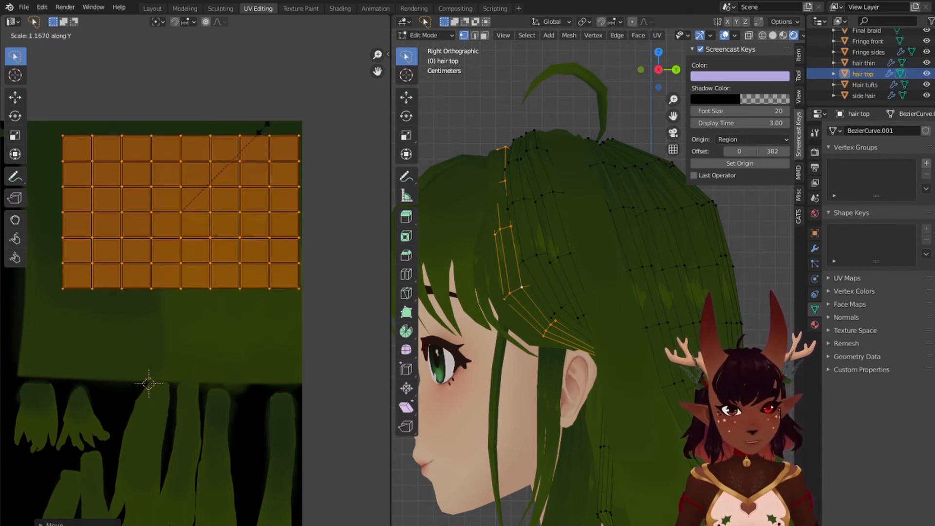
pyautogui.click(267, 120)
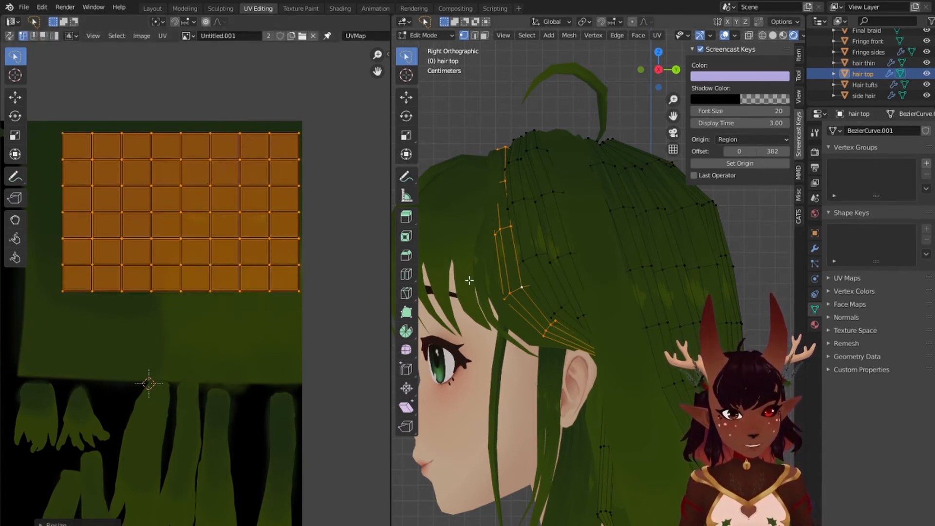
# Step: Select the linked strand running down behind the ear, shrink its UVs along Y and move them slightly down
pyautogui.click(644, 282)
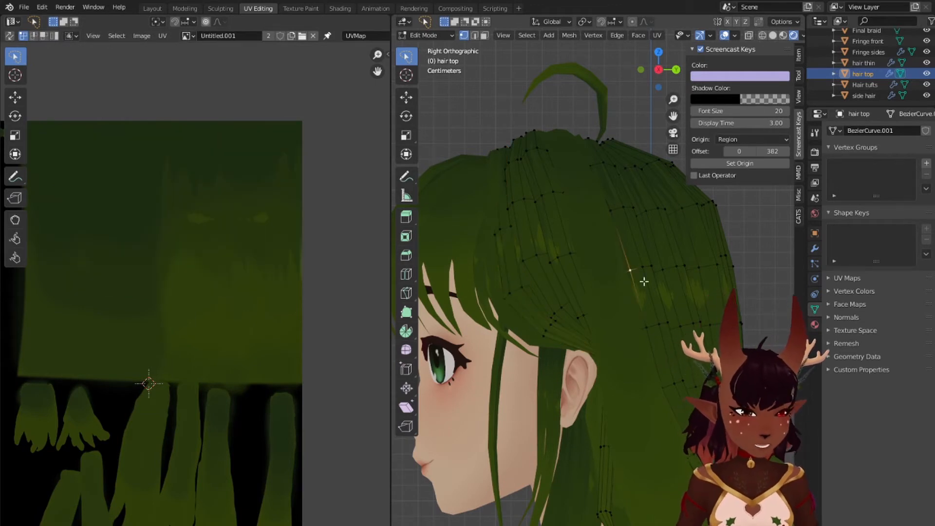
pyautogui.hotkey('ctrl', 'l')
pyautogui.press('s')
pyautogui.press('y')
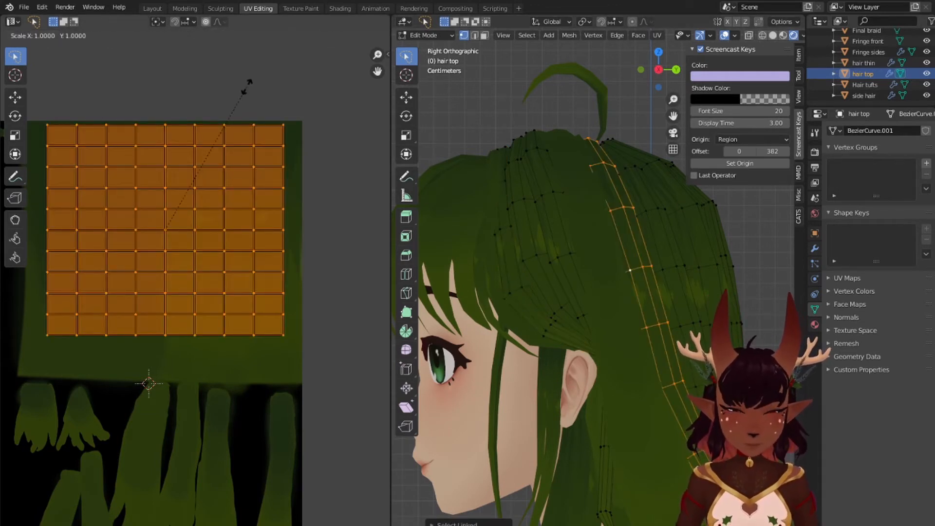
pyautogui.click(236, 112)
pyautogui.press('g')
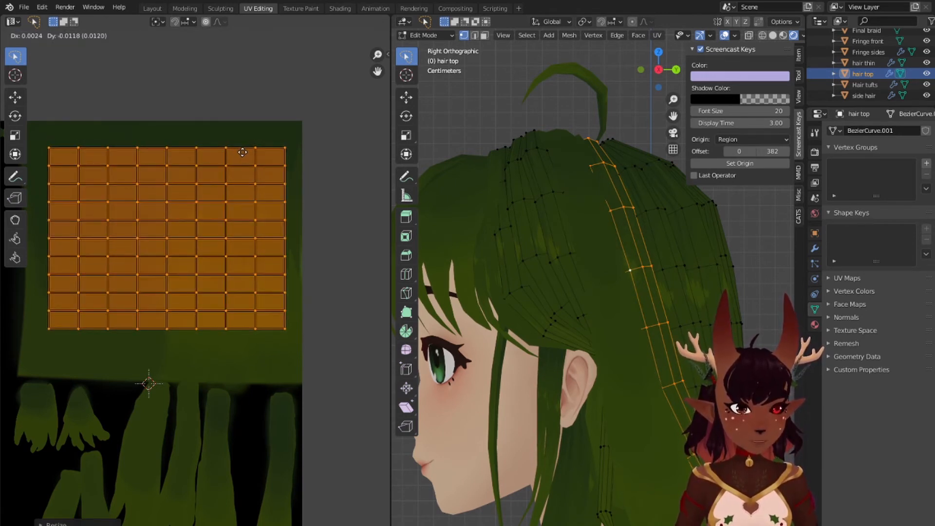
pyautogui.click(248, 143)
# Step: Stretch the behind-the-ear strand's UVs along Y to about 1.25 times their height and nudge them slightly down and right
pyautogui.press('s')
pyautogui.press('y')
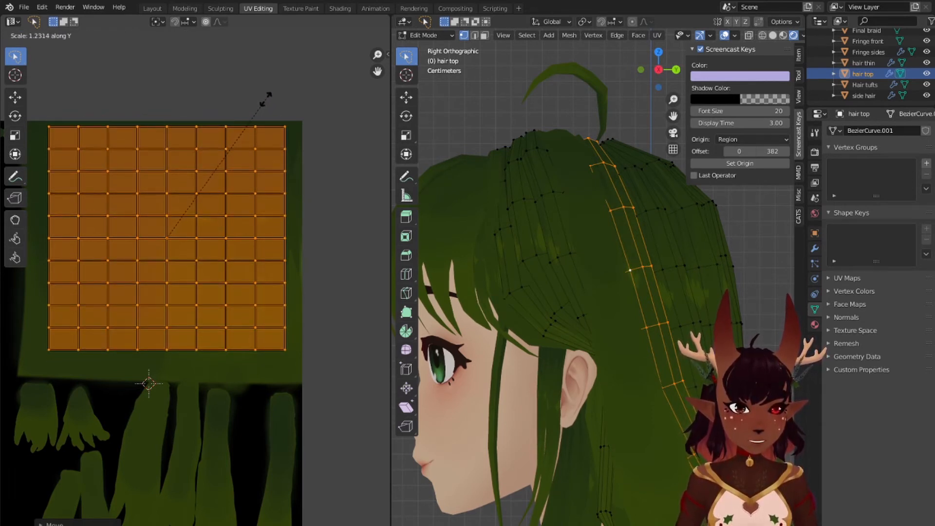
pyautogui.click(267, 100)
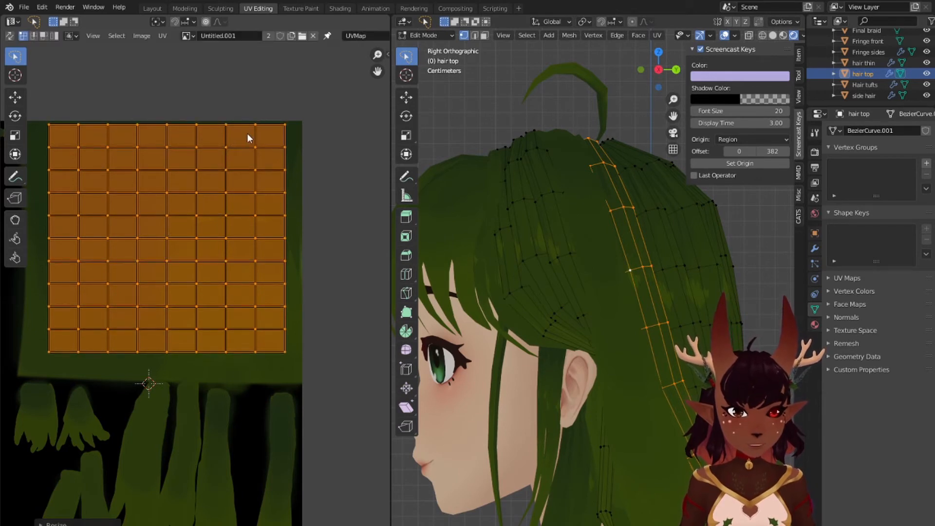
pyautogui.press('g')
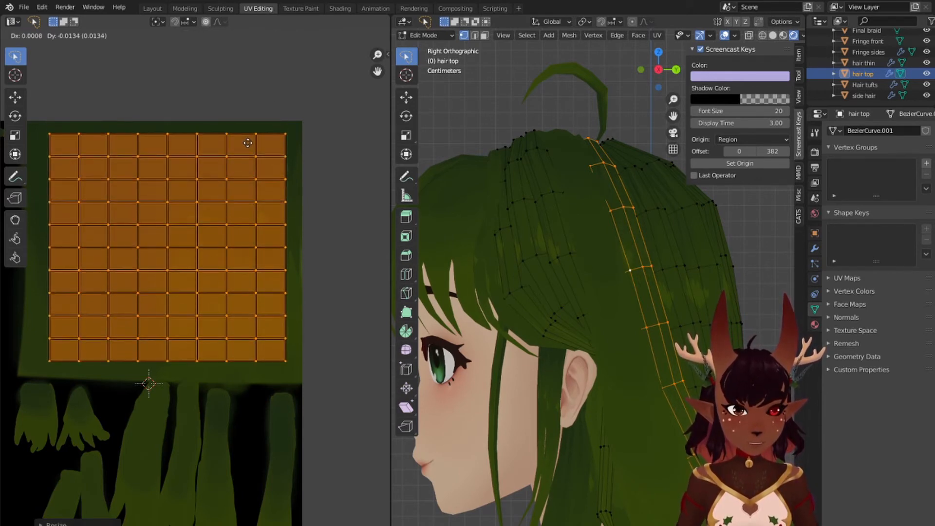
pyautogui.click(251, 136)
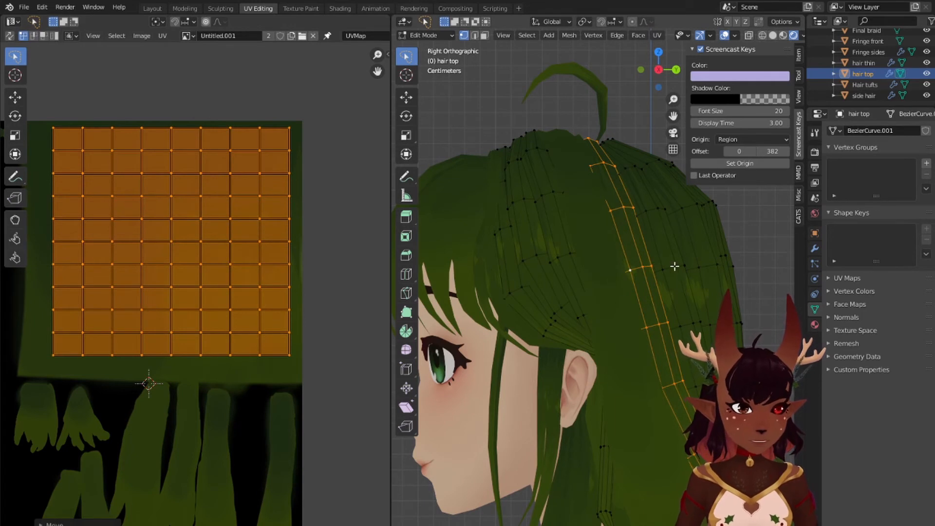
# Step: Select only the next linked strand toward the back of the head and move its UVs slightly down along Y
pyautogui.hotkey('alt', 'a')
pyautogui.press('l')
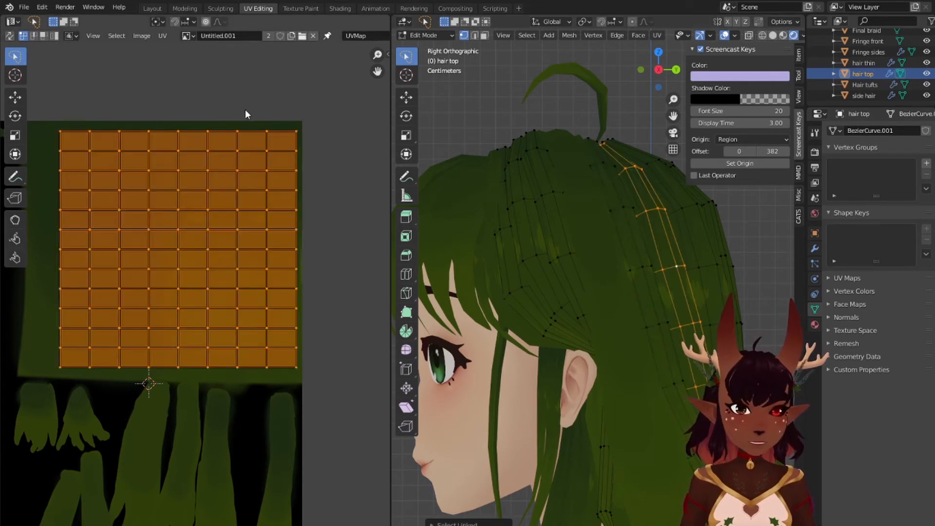
pyautogui.press('g')
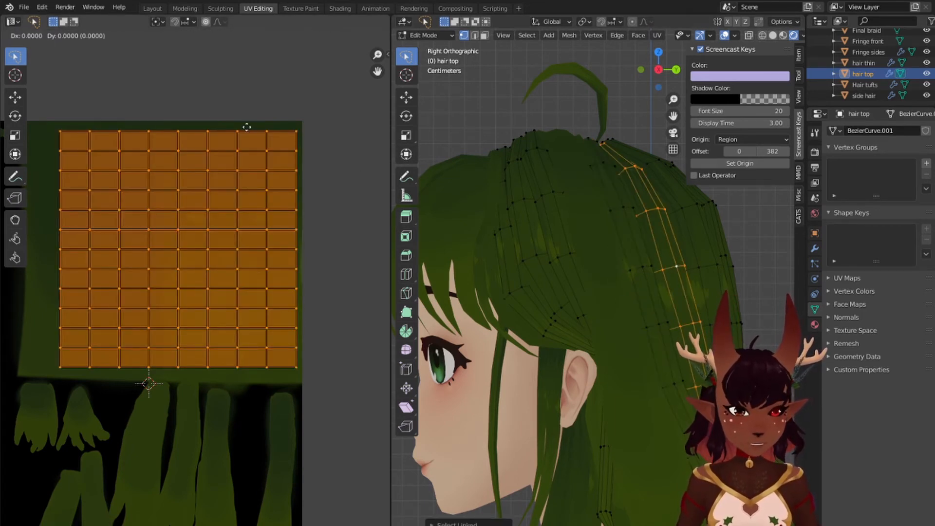
pyautogui.press('y')
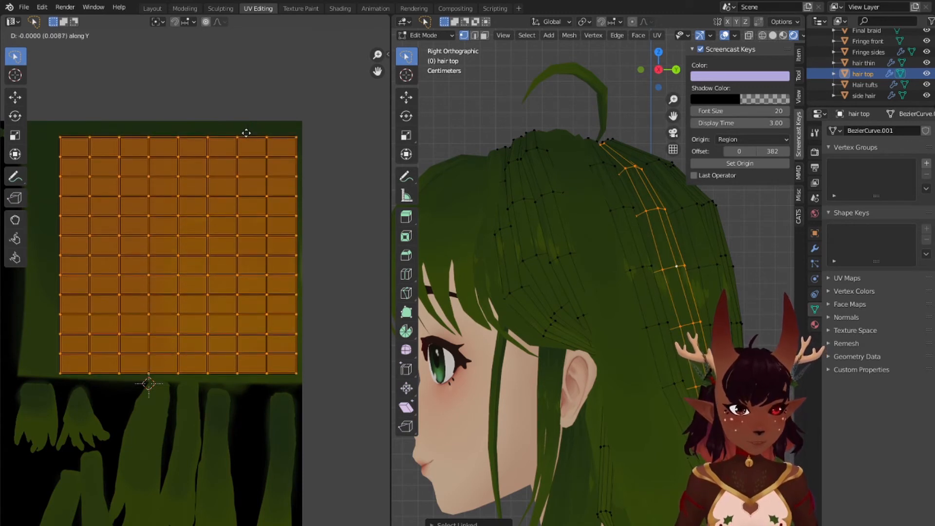
pyautogui.click(247, 131)
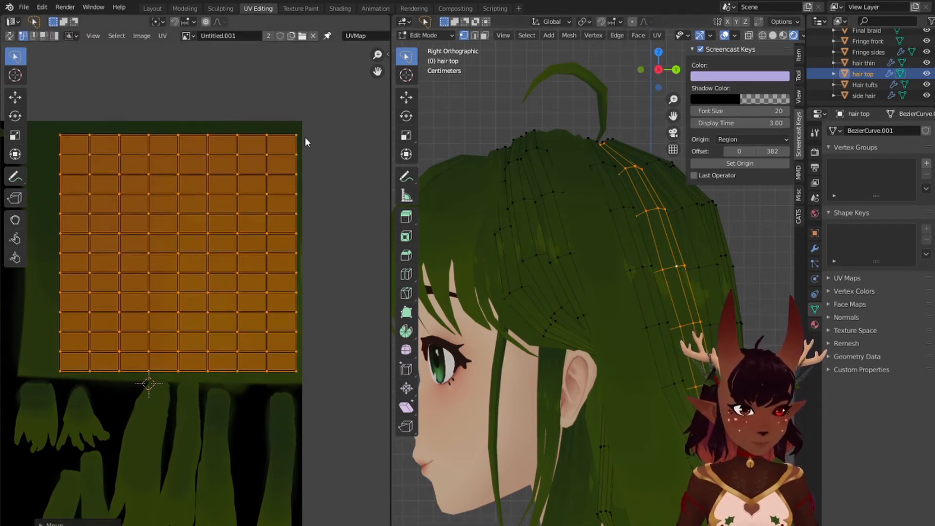
# Step: Shrink the selected strand's UVs slightly along Y and nudge them down along Y
pyautogui.click(265, 115)
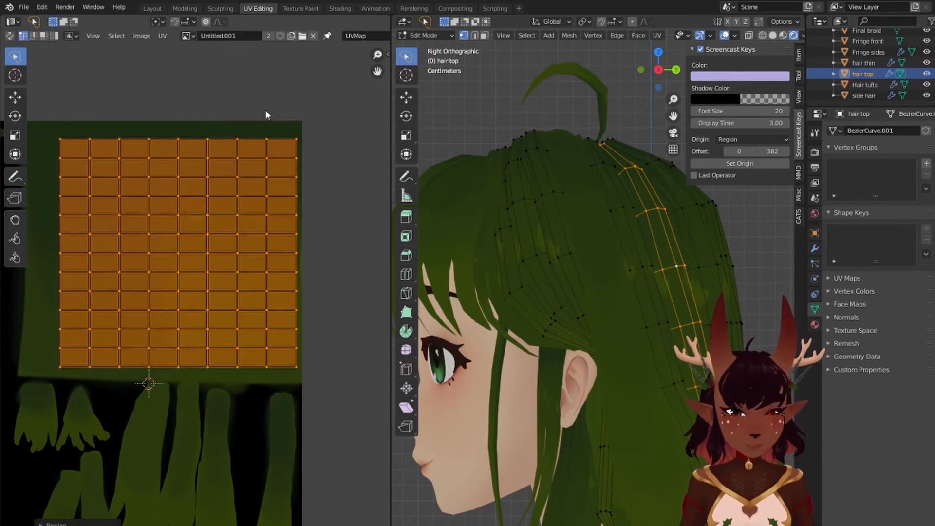
pyautogui.press('y')
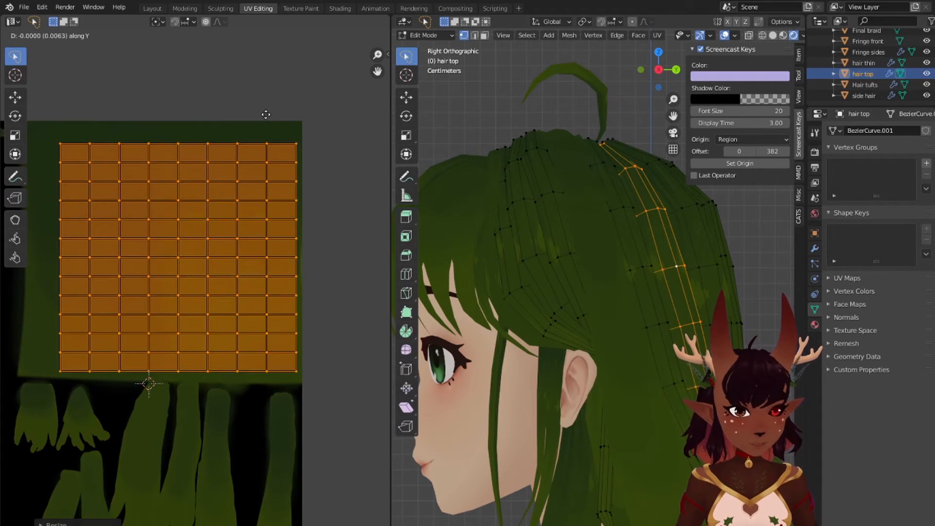
pyautogui.click(266, 112)
# Step: Select the whole linked strand nearest the back of the head for UV scaling
pyautogui.click(700, 268)
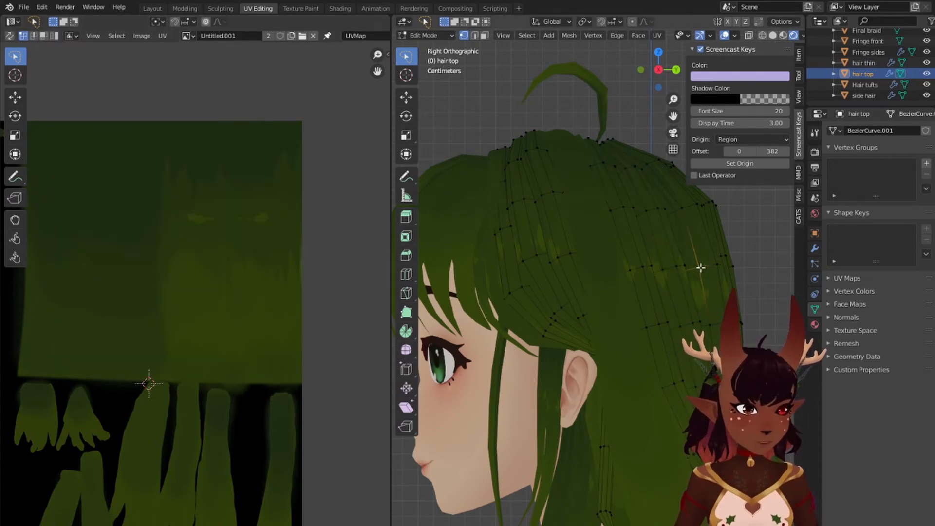
pyautogui.hotkey('ctrl', 'l')
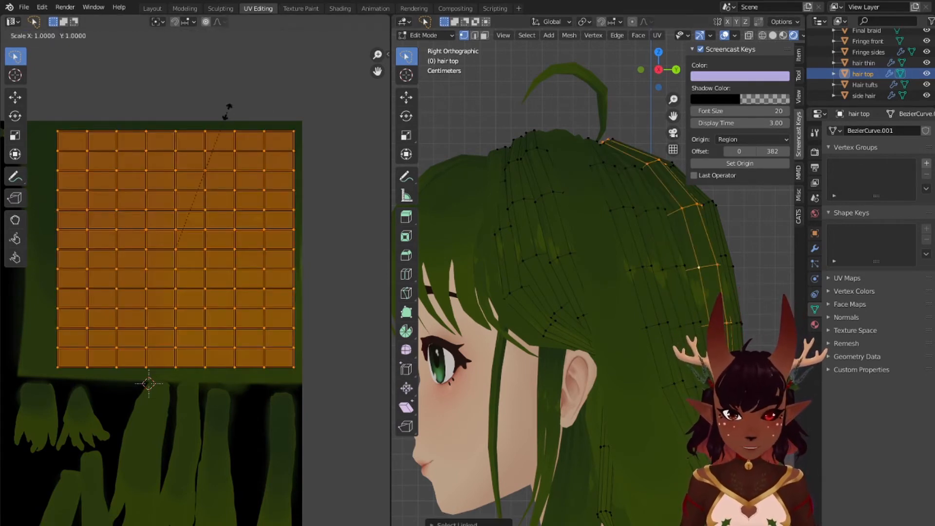
# Step: Shrink the selected top hair strand's UV island vertically and reposition it on the green gradient
pyautogui.press('y')
pyautogui.click(225, 121)
pyautogui.press('g')
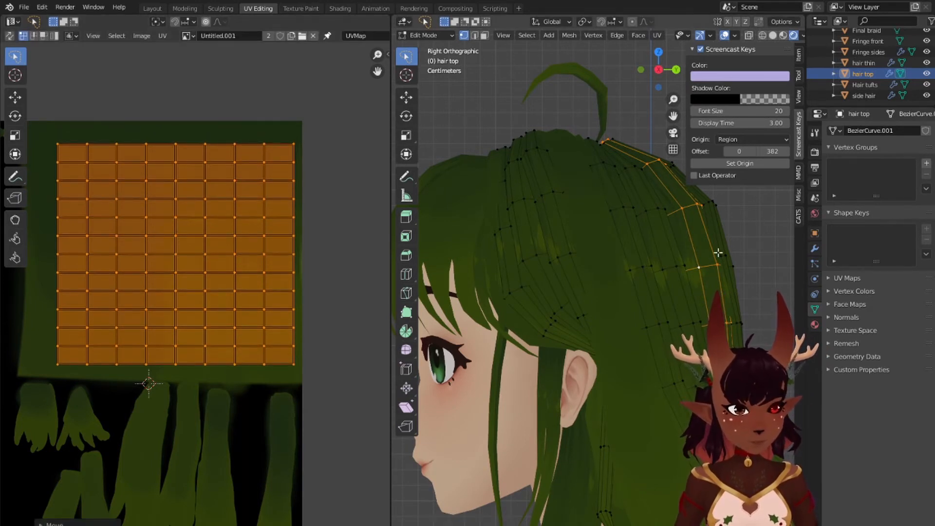
pyautogui.hotkey('alt', 'a')
pyautogui.press('l')
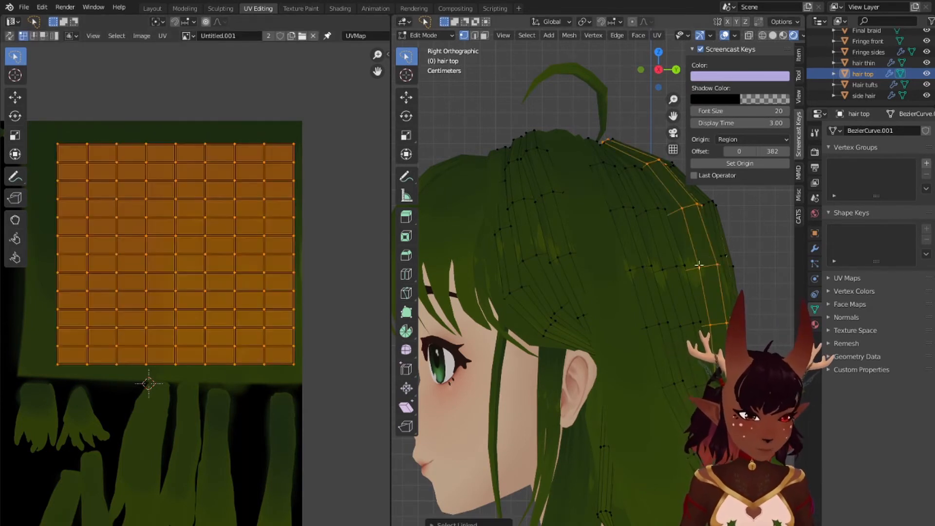
# Step: Deselect the current strand, pick another linked strand of the top hair and shift its UV island vertically
pyautogui.moveTo(696, 278); pyautogui.dragTo(616, 291, button='middle')
pyautogui.press('a')
pyautogui.press('a')
pyautogui.scroll(-4, 621, 289)
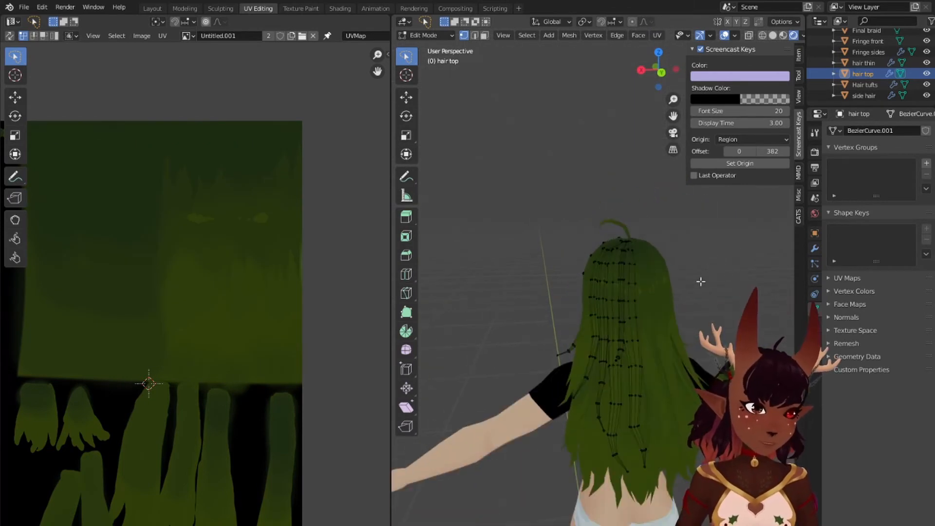
pyautogui.moveTo(700, 281); pyautogui.dragTo(624, 217, button='middle')
pyautogui.scroll(3, 541, 267)
pyautogui.click(541, 267)
pyautogui.press('l')
pyautogui.press('g')
pyautogui.press('y')
pyautogui.click(258, 167)
# Step: Fine-tune the vertical position of that strand's UV island while checking the highlight from the side
pyautogui.moveTo(480, 268); pyautogui.dragTo(638, 236, button='middle')
pyautogui.scroll(-3, 638, 236)
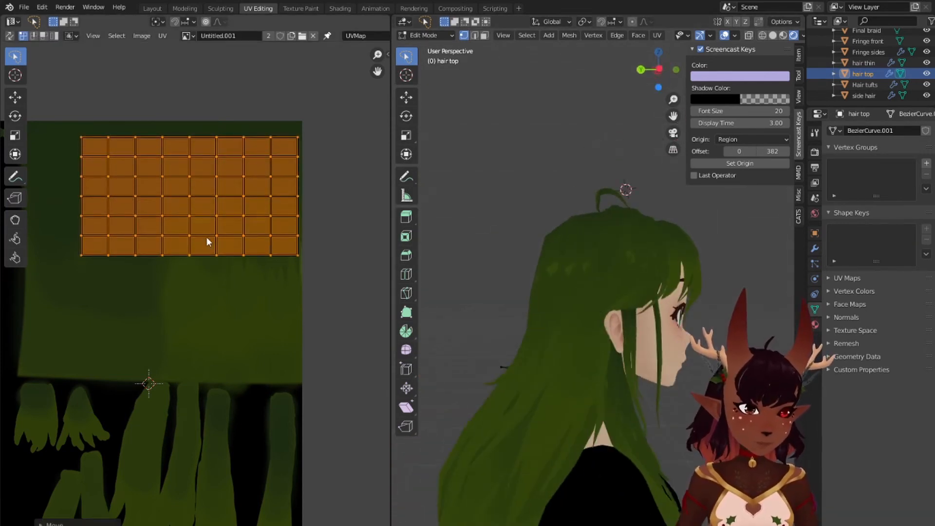
pyautogui.press('g')
pyautogui.press('y')
pyautogui.click(285, 224)
pyautogui.moveTo(492, 263); pyautogui.dragTo(438, 256, button='middle')
pyautogui.press('g')
pyautogui.press('y')
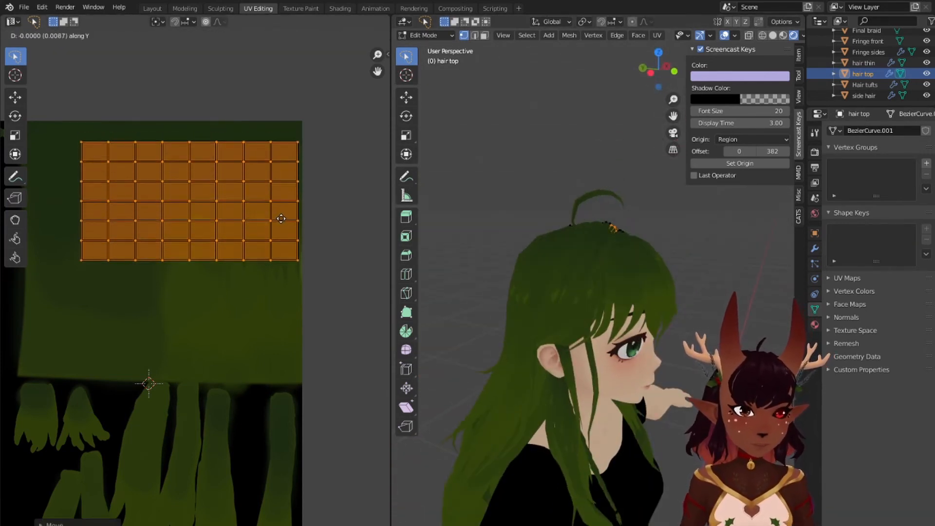
pyautogui.click(284, 220)
# Step: Select the neighbouring linked strand at the crown and slide its UV island along the Y axis
pyautogui.click(569, 285)
pyautogui.moveTo(677, 273); pyautogui.dragTo(652, 298, button='middle')
pyautogui.press('l')
pyautogui.press('g')
pyautogui.press('y')
pyautogui.click(240, 193)
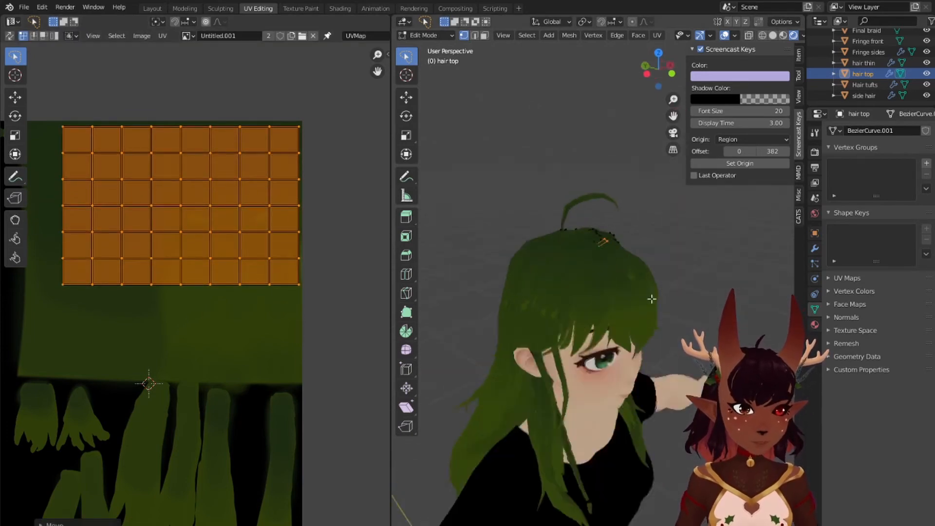
# Step: Scale down the UV island of the fringe strand in the extra hairs object along the Y axis
pyautogui.moveTo(451, 269); pyautogui.dragTo(639, 285, button='middle')
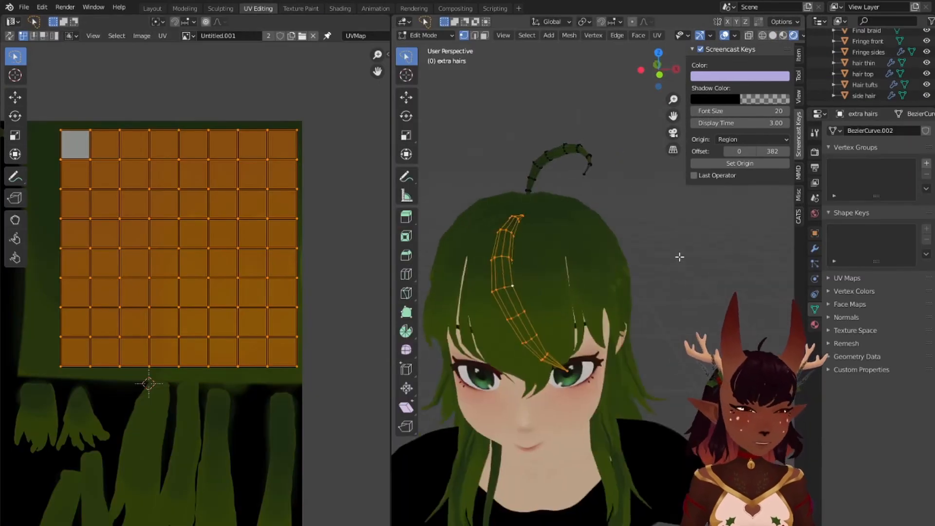
pyautogui.scroll(2, 538, 213)
pyautogui.scroll(-3, 538, 213)
pyautogui.press('s')
pyautogui.press('y')
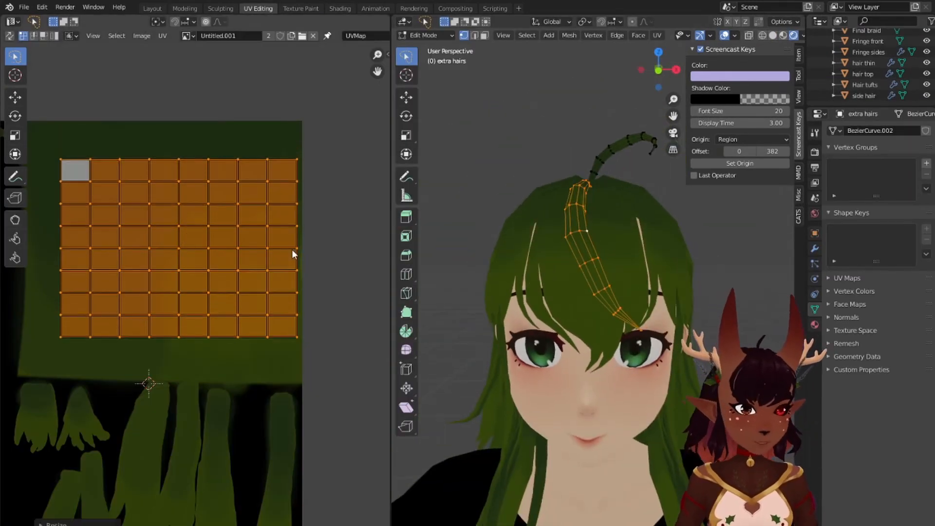
pyautogui.click(309, 229)
# Step: Turn on X-ray, select the middle section of the antenna hair on the crown and move it
pyautogui.moveTo(611, 276); pyautogui.dragTo(695, 215, button='middle')
pyautogui.hotkey('alt', 'z')
pyautogui.moveTo(610, 189); pyautogui.dragTo(650, 216)
pyautogui.press('g')
pyautogui.click(665, 218)
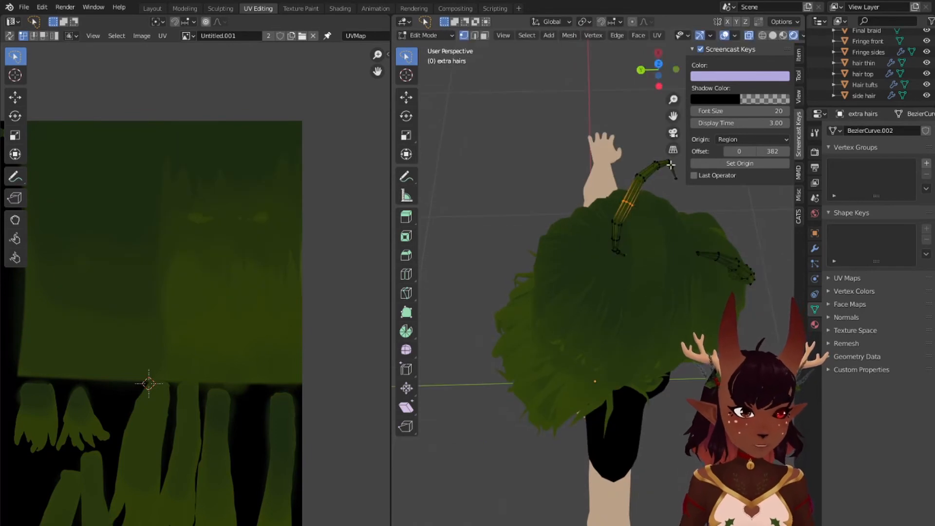
pyautogui.moveTo(666, 232); pyautogui.dragTo(596, 185, button='middle')
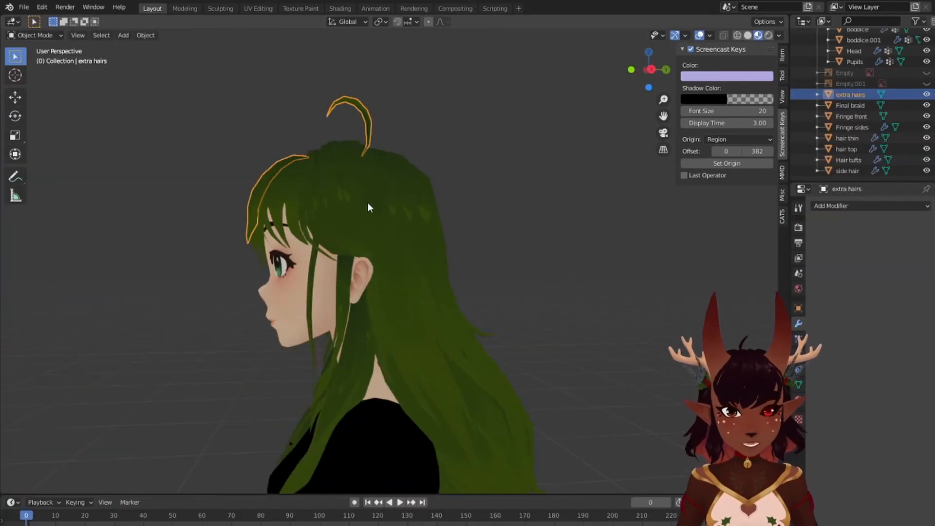
# Step: Return to UV editing, select a linked strand of the hair thin object and move its UV island
pyautogui.click(249, 11)
pyautogui.moveTo(575, 292); pyautogui.dragTo(535, 297, button='middle')
pyautogui.press('l')
pyautogui.press('g')
pyautogui.click(201, 247)
# Step: Select another linked thin hair strand and shift its UV island vertically over the gradient
pyautogui.click(532, 303)
pyautogui.press('l')
pyautogui.moveTo(433, 302); pyautogui.dragTo(540, 304, button='middle')
pyautogui.press('g')
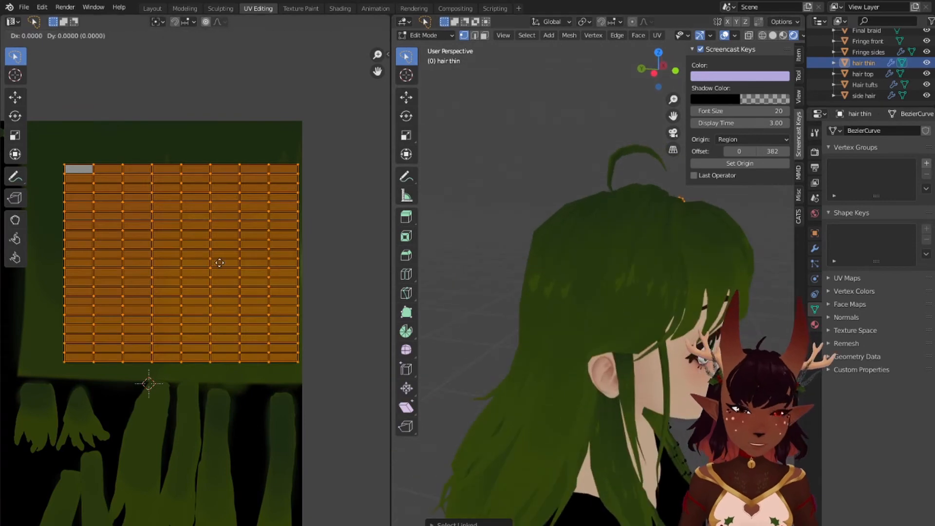
pyautogui.press('y')
pyautogui.click(221, 266)
# Step: Select the thin strand beside the ear, scale its UV island vertically and lower it on the gradient
pyautogui.moveTo(647, 307); pyautogui.dragTo(720, 349, button='middle')
pyautogui.click(542, 336)
pyautogui.press('l')
pyautogui.moveTo(418, 287)
pyautogui.mouseDown(button='middle')
pyautogui.moveTo(599, 285)
pyautogui.moveTo(419, 287)
pyautogui.mouseUp(button='middle')
pyautogui.click(592, 282)
pyautogui.press('l')
pyautogui.press('s')
pyautogui.press('y')
pyautogui.click(255, 154)
pyautogui.press('g')
pyautogui.press('y')
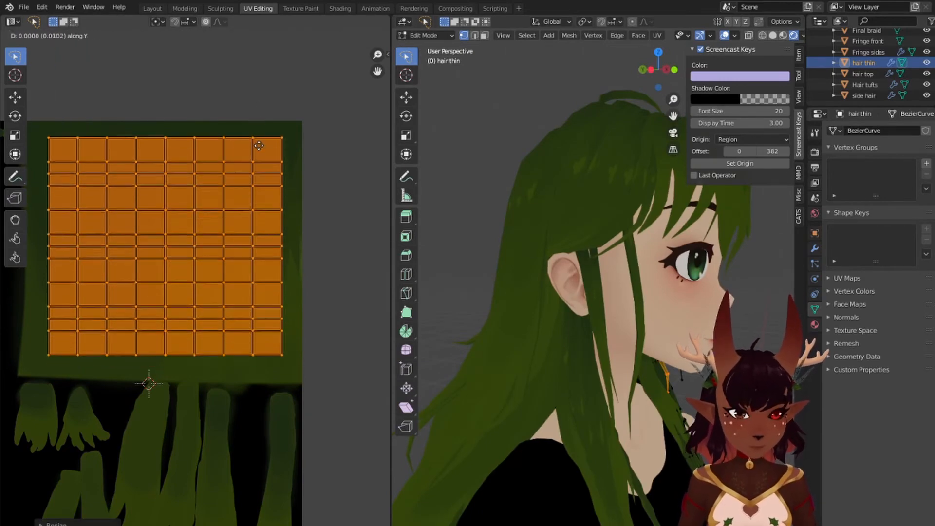
pyautogui.click(254, 160)
# Step: Select the thin strand hanging below the ear, then scale and reposition its UV island along the Y axis
pyautogui.scroll(-3, 659, 334)
pyautogui.moveTo(660, 334); pyautogui.dragTo(506, 327, button='middle')
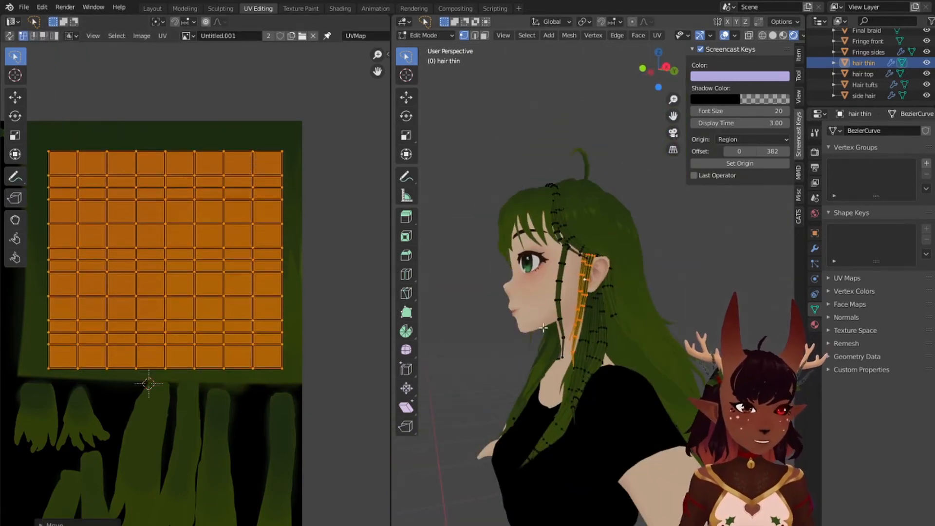
pyautogui.click(588, 342)
pyautogui.press('l')
pyautogui.moveTo(502, 383); pyautogui.dragTo(399, 366, button='middle')
pyautogui.press('s')
pyautogui.press('y')
pyautogui.click(267, 183)
pyautogui.press('g')
pyautogui.press('y')
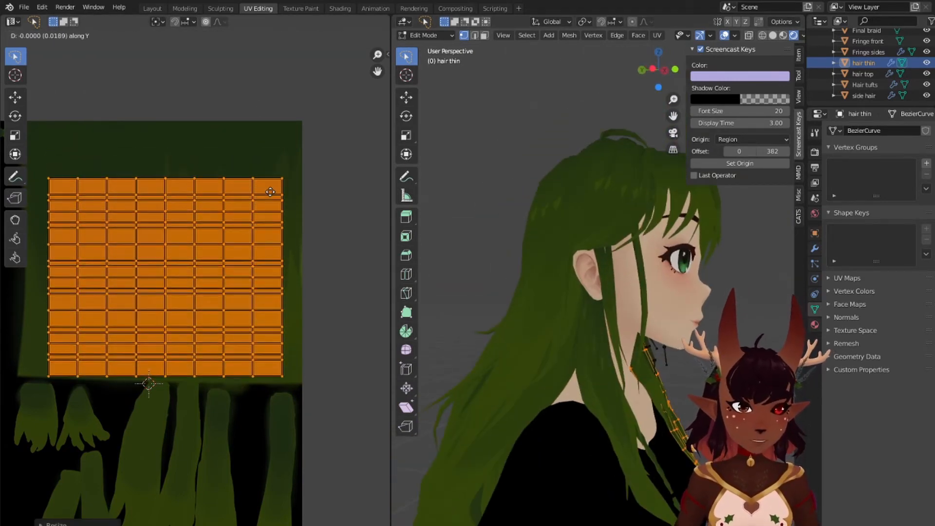
pyautogui.click(271, 189)
# Step: Select the adjacent thin strand over the chest and adjust its UV island's vertical position
pyautogui.moveTo(752, 328); pyautogui.dragTo(774, 330, button='middle')
pyautogui.click(665, 397)
pyautogui.press('l')
pyautogui.press('g')
pyautogui.press('y')
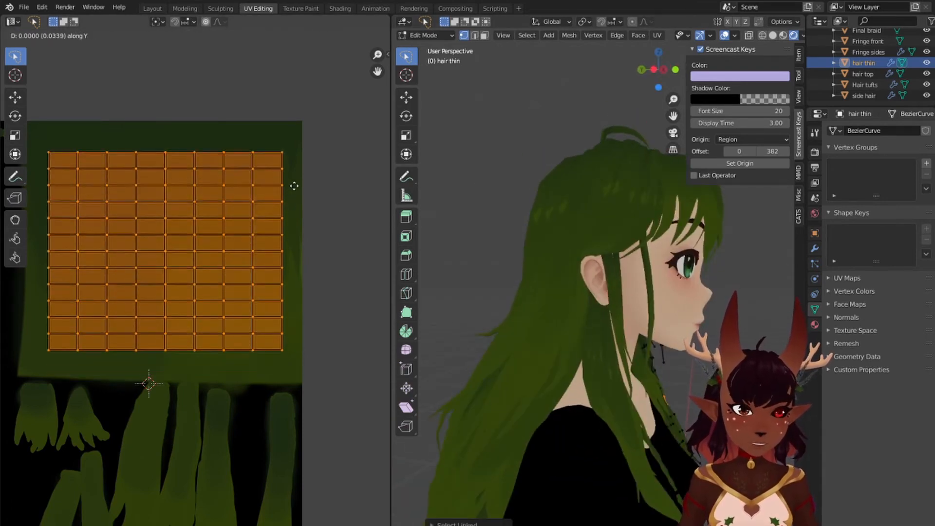
pyautogui.click(299, 164)
# Step: Select the next linked thin strand and move its UV island upward
pyautogui.moveTo(706, 336); pyautogui.dragTo(760, 347, button='middle')
pyautogui.click(592, 369)
pyautogui.press('l')
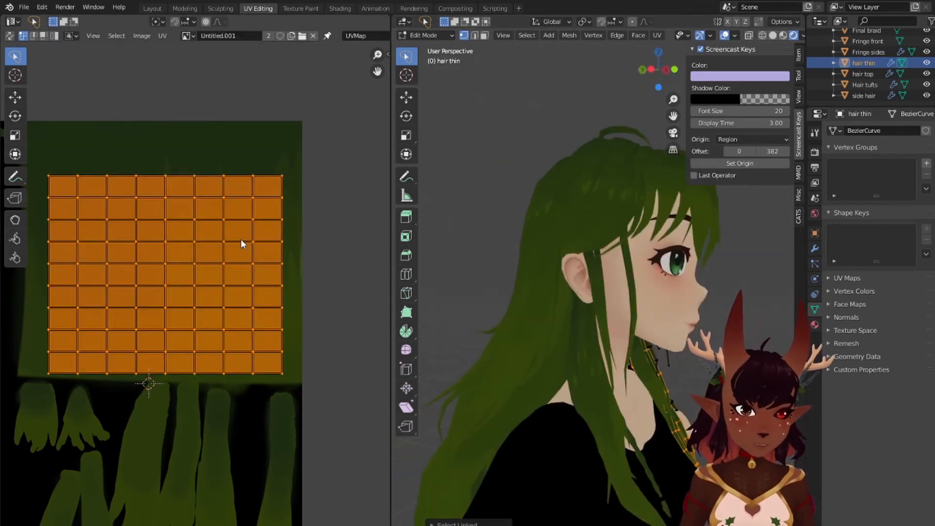
pyautogui.press('g')
pyautogui.press('y')
pyautogui.click(244, 221)
# Step: Select one more linked strand of the thin hair and move its UV island along the Y axis
pyautogui.moveTo(769, 414); pyautogui.dragTo(745, 389, button='middle')
pyautogui.click(580, 413)
pyautogui.press('l')
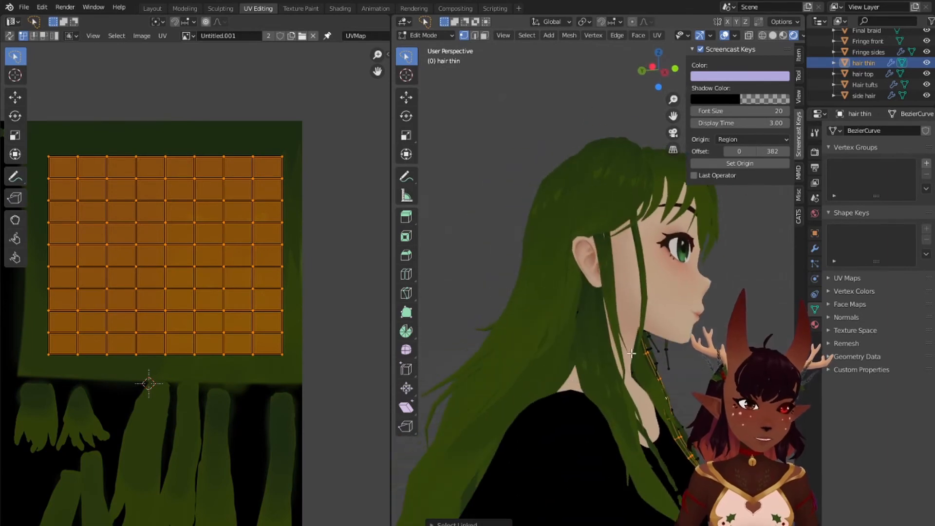
pyautogui.press('g')
pyautogui.press('y')
pyautogui.click(316, 304)
# Step: Deselect everything and examine the colour gradient and highlights on the back and sides of the hair
pyautogui.scroll(-6, 467, 343)
pyautogui.press('a')
pyautogui.press('a')
pyautogui.moveTo(467, 344); pyautogui.dragTo(511, 309, button='middle')
pyautogui.scroll(2, 511, 309)
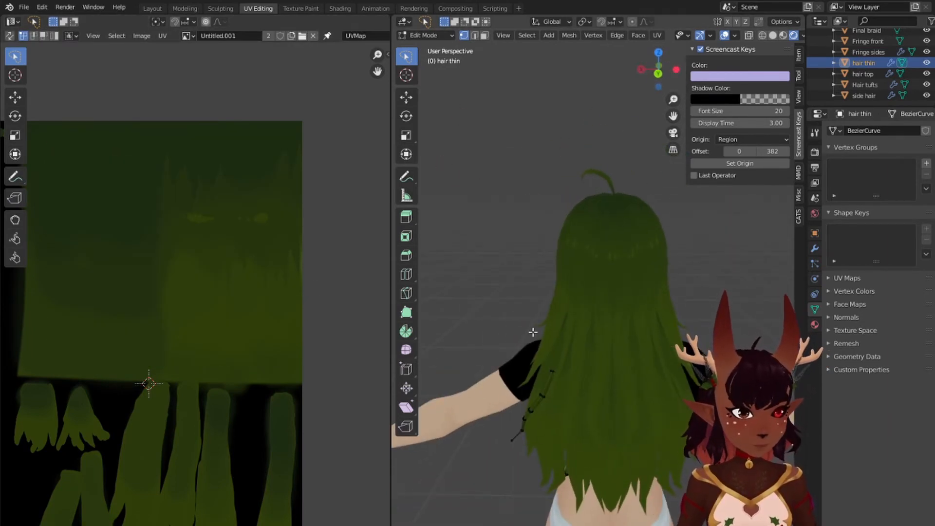
pyautogui.scroll(-3, 599, 325)
pyautogui.moveTo(668, 341); pyautogui.dragTo(632, 305, button='middle')
pyautogui.scroll(3, 530, 309)
pyautogui.scroll(5, 554, 252)
pyautogui.scroll(-5, 554, 252)
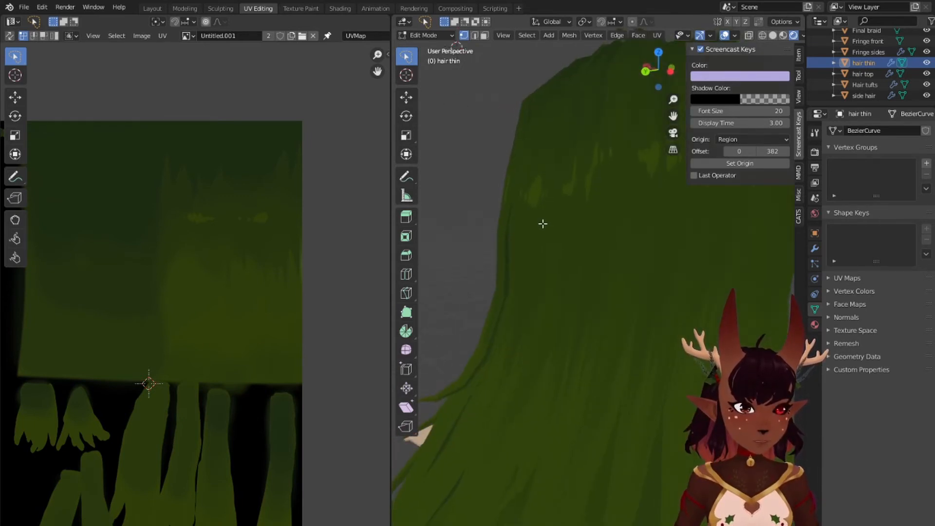
pyautogui.moveTo(542, 221); pyautogui.dragTo(610, 236, button='middle')
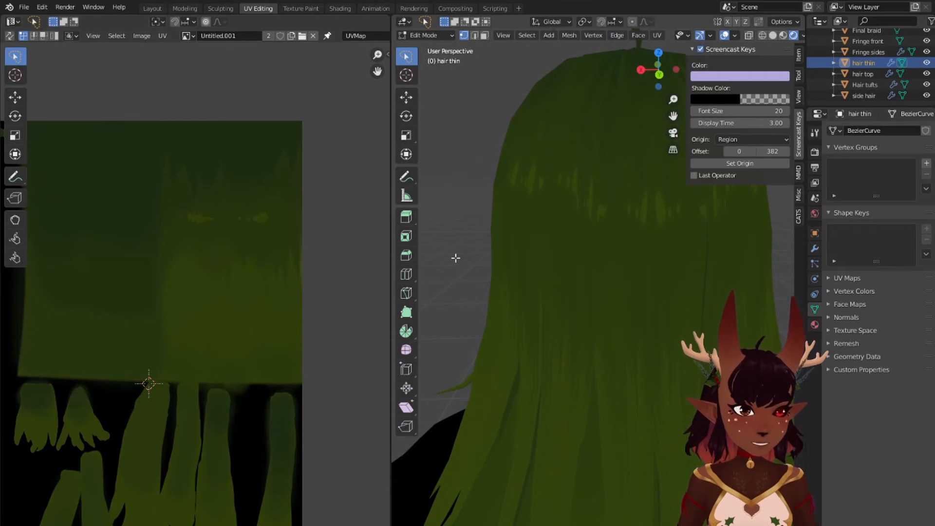
pyautogui.scroll(-4, 592, 328)
pyautogui.scroll(-2, 574, 314)
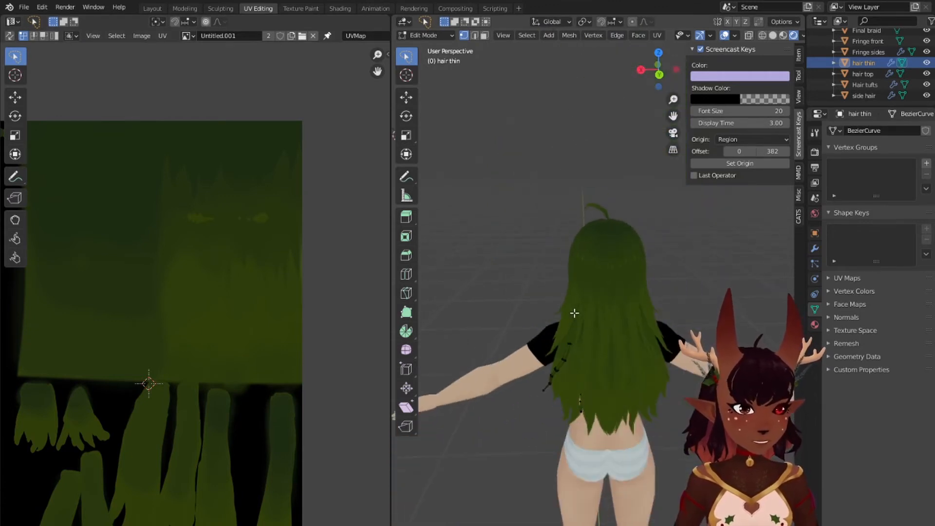
pyautogui.moveTo(530, 334); pyautogui.dragTo(618, 313, button='middle')
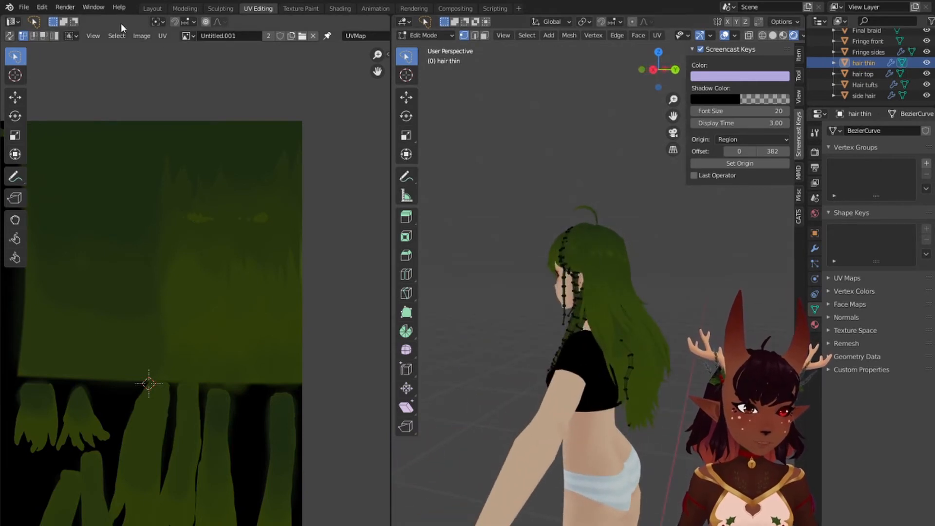
# Step: Save the hair texture image
pyautogui.click(143, 36)
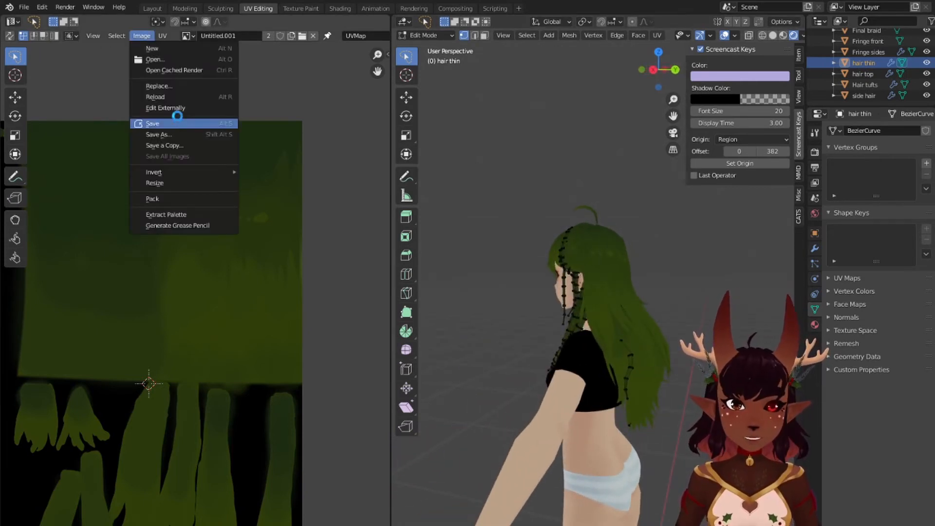
pyautogui.click(178, 115)
pyautogui.moveTo(692, 384); pyautogui.dragTo(581, 326, button='middle')
pyautogui.keyDown('shift'); pyautogui.moveTo(672, 407); pyautogui.dragTo(645, 315, button='middle'); pyautogui.keyUp('shift')
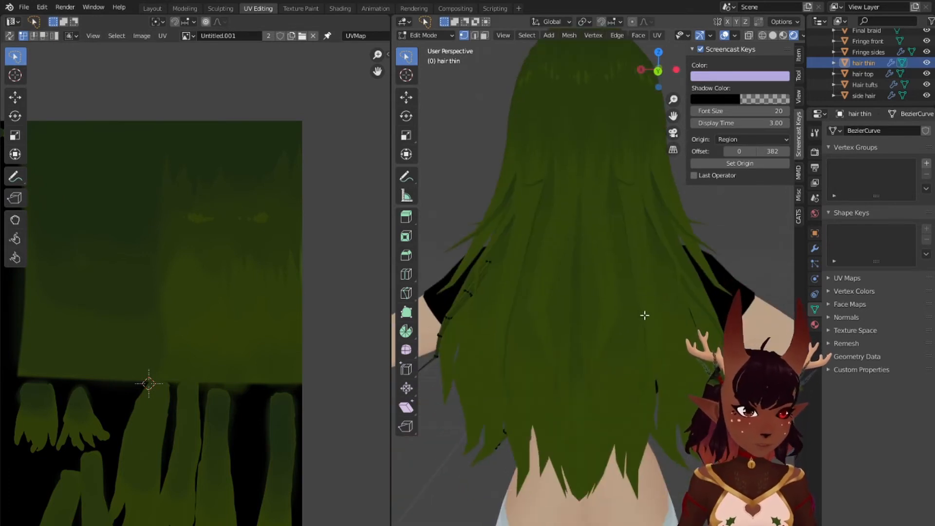
# Step: Select the side hair object in the Layout workspace and bring up its UV islands for editing
pyautogui.click(151, 8)
pyautogui.scroll(-3, 524, 266)
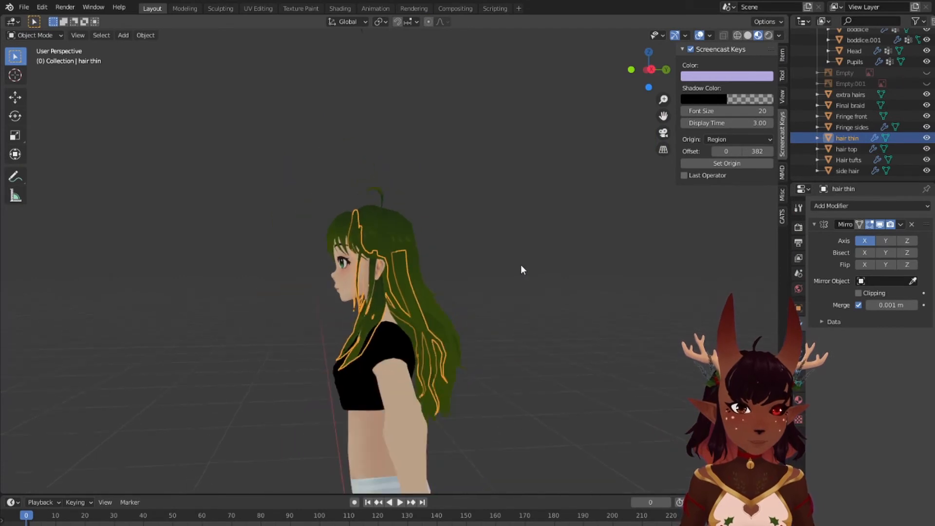
pyautogui.click(493, 255)
pyautogui.moveTo(495, 257); pyautogui.dragTo(226, 225, button='middle')
pyautogui.moveTo(367, 298); pyautogui.dragTo(399, 292, button='middle')
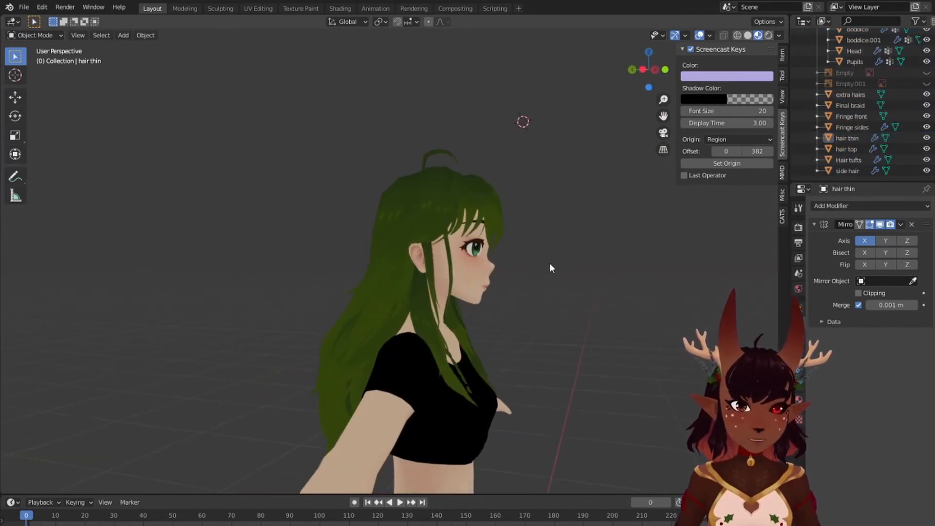
pyautogui.moveTo(550, 263); pyautogui.dragTo(586, 281, button='middle')
pyautogui.click(414, 286)
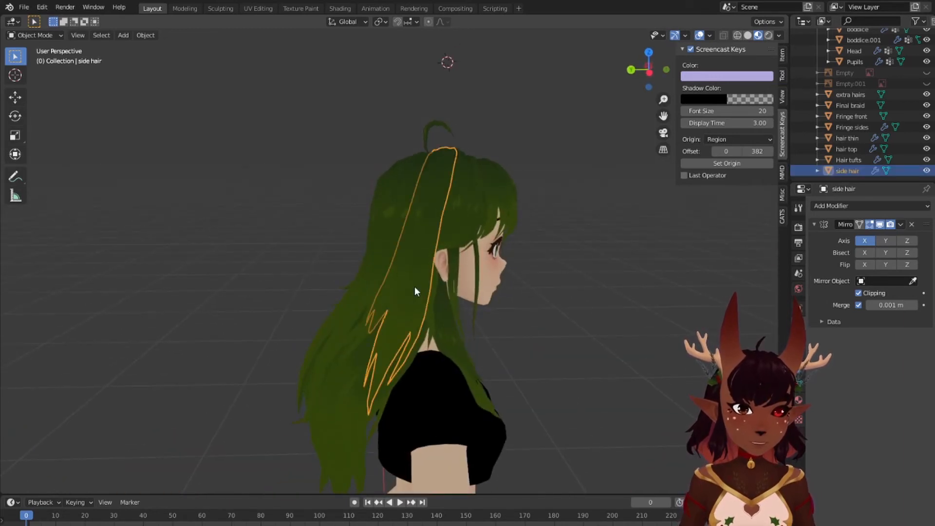
pyautogui.moveTo(268, 263); pyautogui.dragTo(511, 245, button='middle')
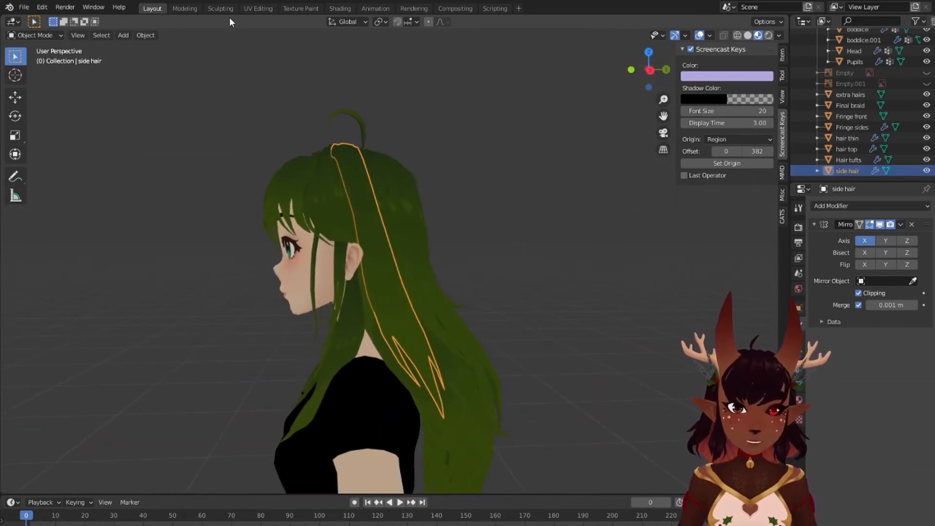
pyautogui.click(256, 8)
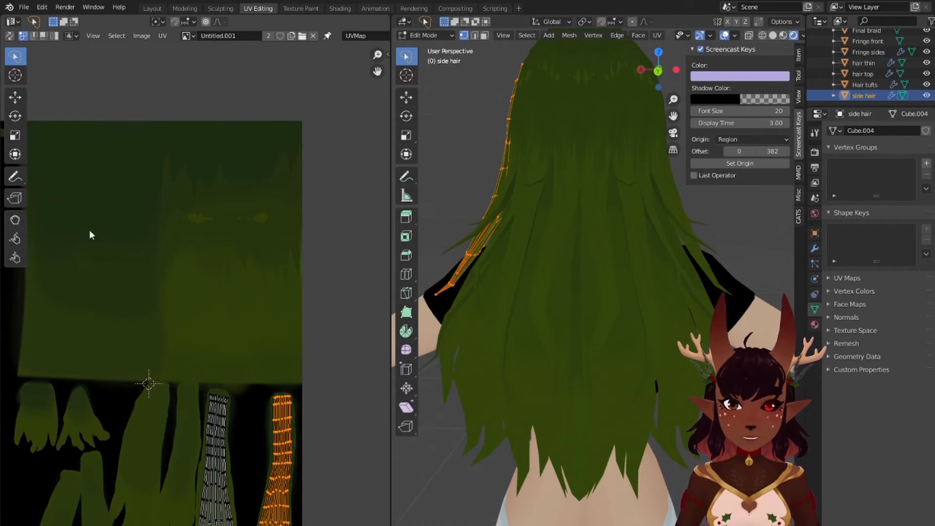
pyautogui.moveTo(272, 433); pyautogui.dragTo(288, 304, button='middle')
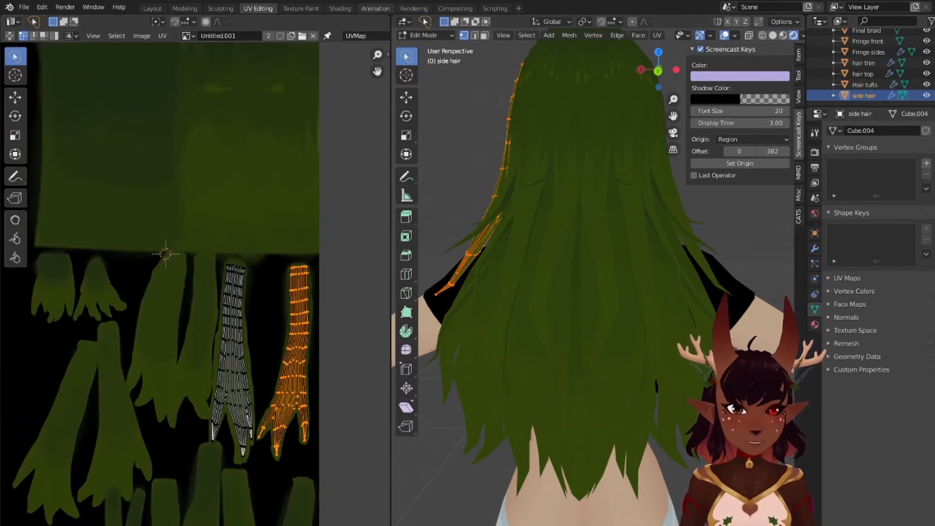
# Step: Switch to texture painting and sample the dark green from the upper part of the hair texture as the brush colour
pyautogui.click(293, 8)
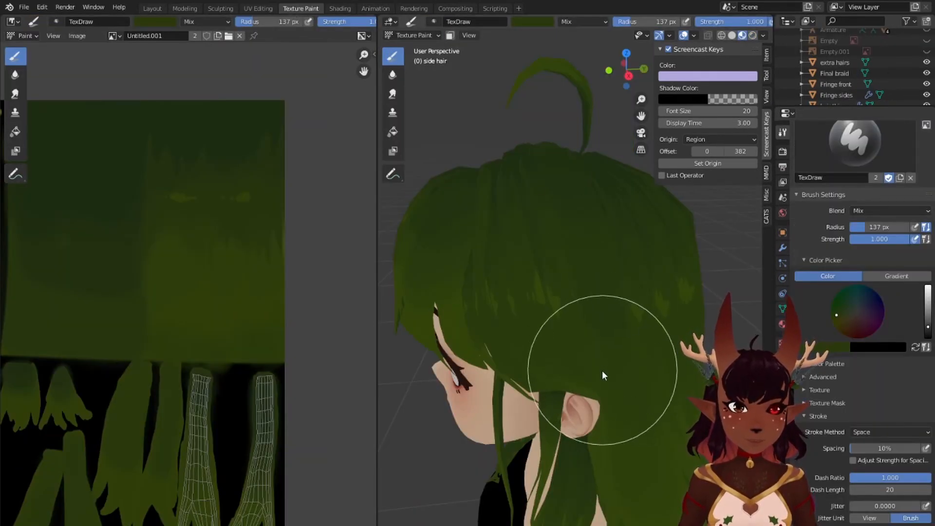
pyautogui.moveTo(602, 370); pyautogui.dragTo(571, 364, button='middle')
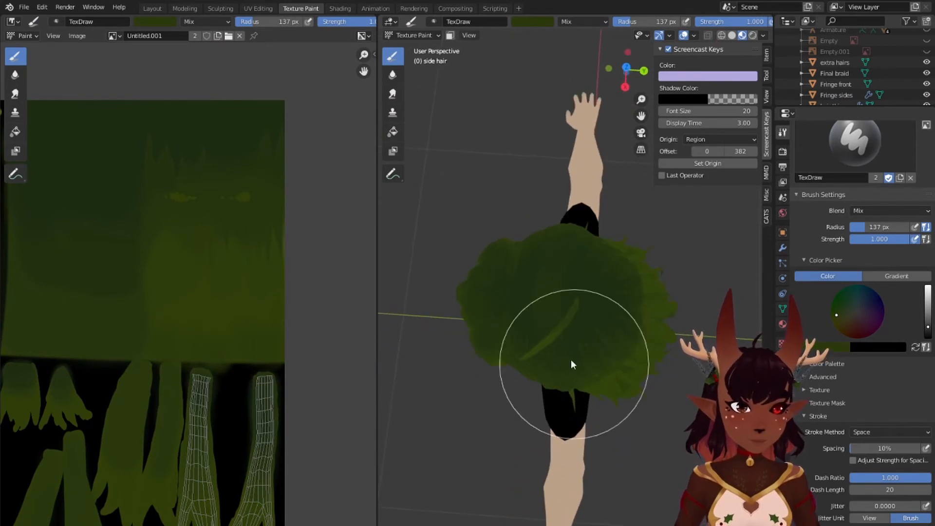
pyautogui.moveTo(238, 381); pyautogui.dragTo(263, 352, button='middle')
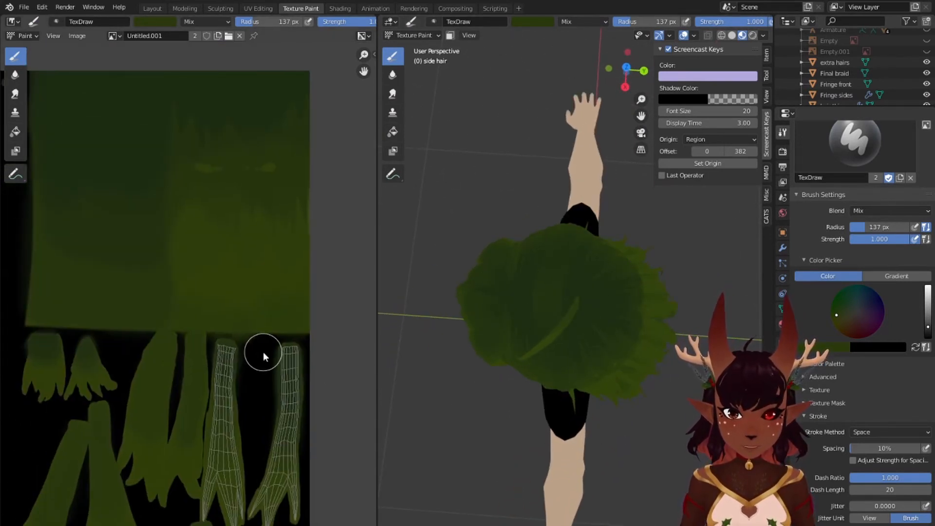
pyautogui.moveTo(133, 74); pyautogui.dragTo(157, 75, button='middle')
pyautogui.click(144, 21)
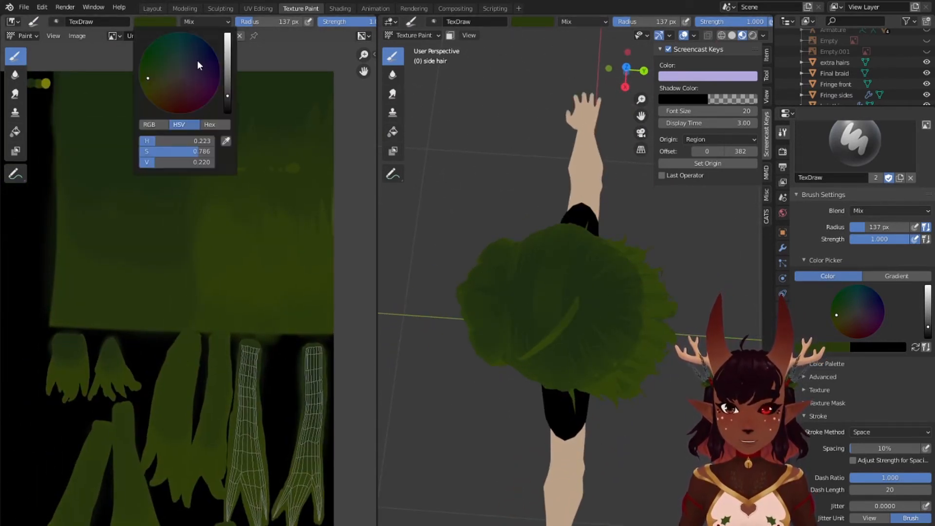
pyautogui.click(156, 22)
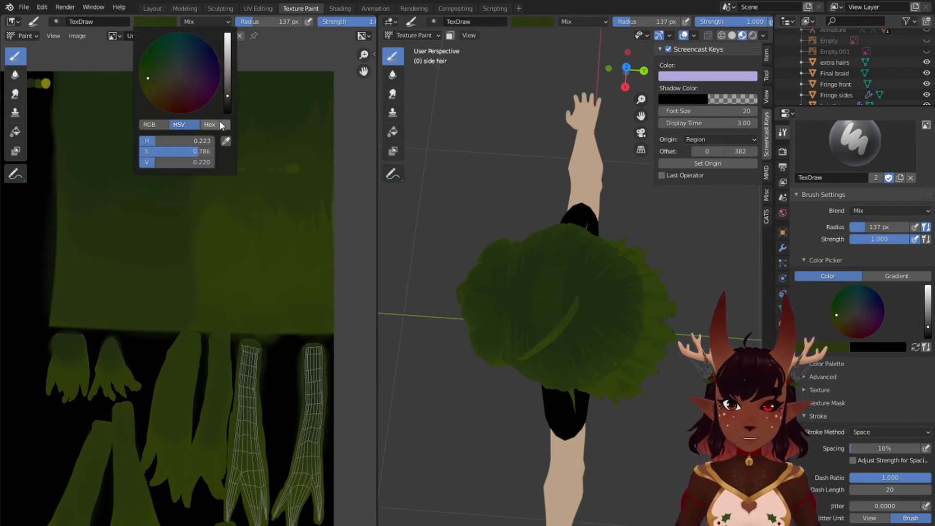
pyautogui.click(226, 141)
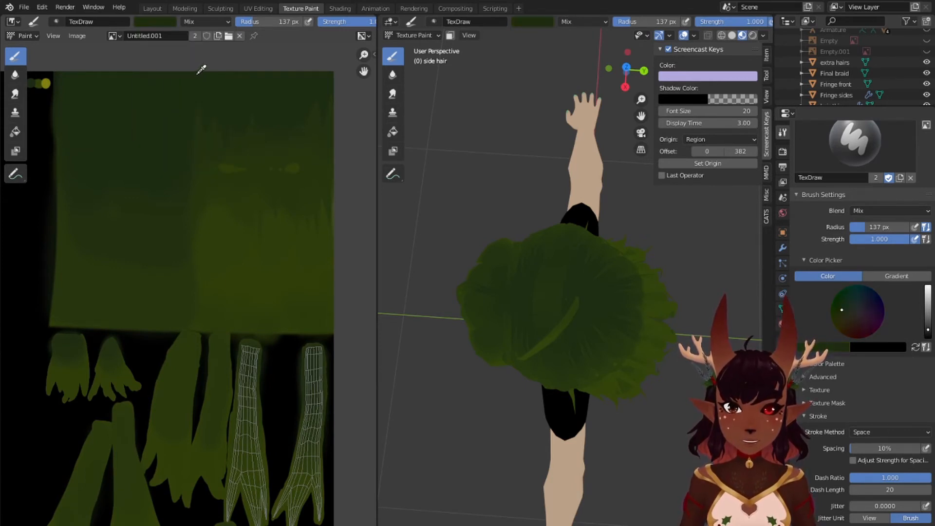
pyautogui.moveTo(180, 117); pyautogui.dragTo(127, 470, button='middle')
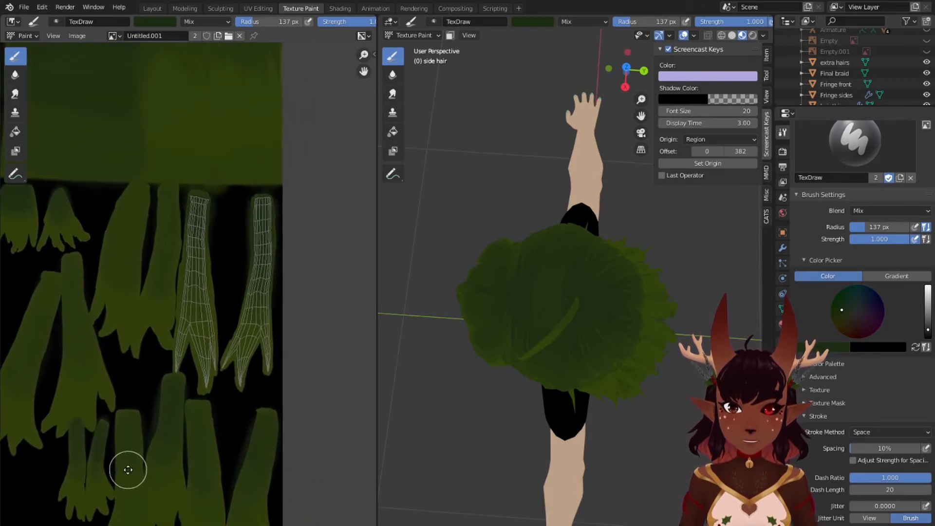
# Step: Reduce the brush radius to 36 px and paint dark green at the root of the first side hair strand's UV island
pyautogui.moveTo(559, 343); pyautogui.dragTo(568, 261, button='middle')
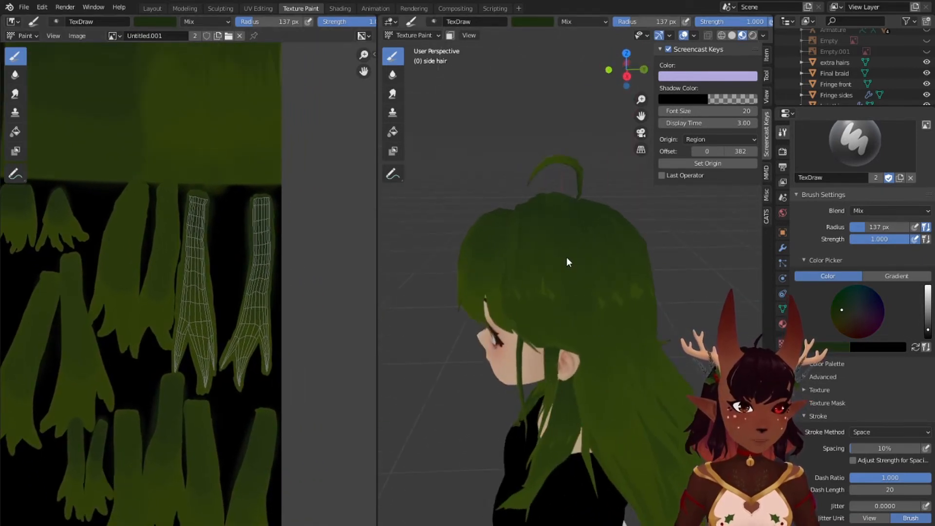
pyautogui.scroll(4, 244, 290)
pyautogui.moveTo(268, 254); pyautogui.dragTo(282, 327, button='middle')
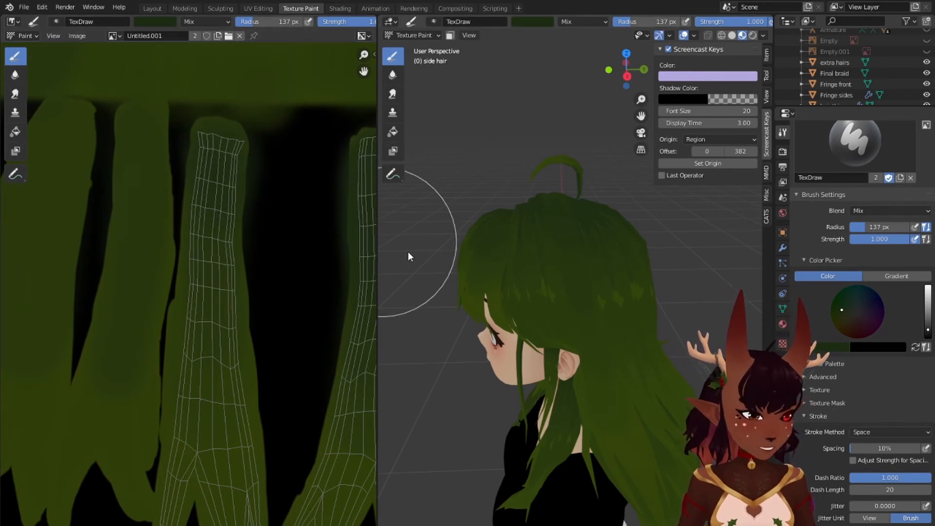
pyautogui.press('[')
pyautogui.press('[')
pyautogui.press('[')
pyautogui.press('[')
pyautogui.press('[')
pyautogui.press('[')
pyautogui.press('[')
pyautogui.press('[')
pyautogui.press('[')
pyautogui.press('[')
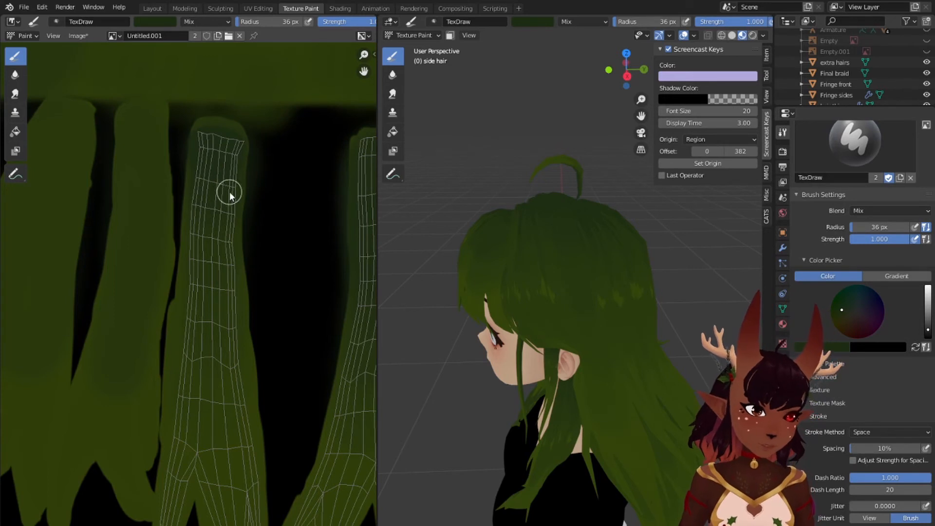
# Step: Enable pressure sensitivity for the brush radius and sample a lighter green from the first side hair strand's UV island
pyautogui.click(915, 227)
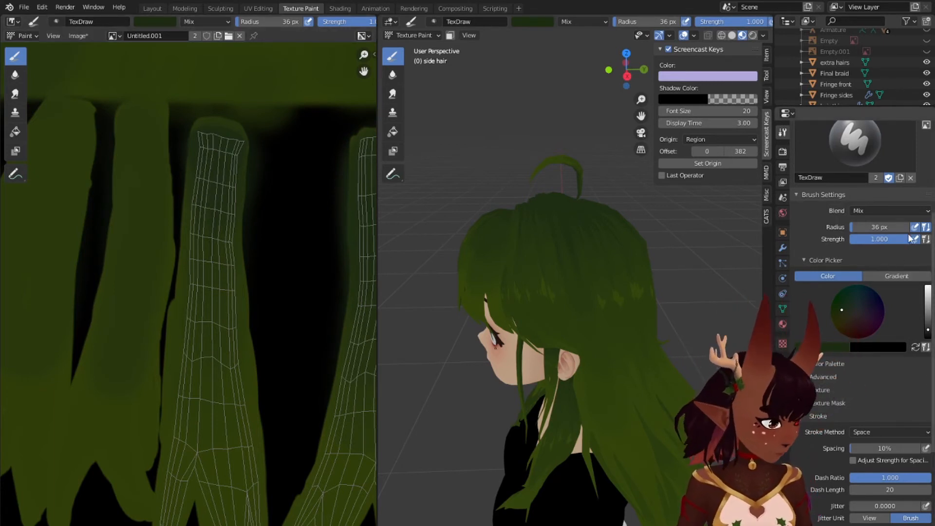
pyautogui.scroll(3, 634, 299)
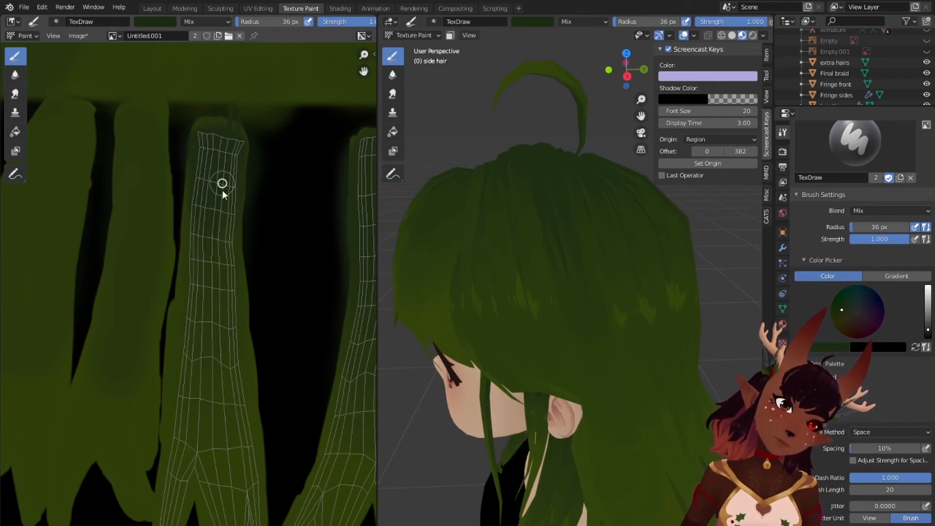
pyautogui.scroll(-3, 636, 311)
pyautogui.moveTo(652, 336); pyautogui.dragTo(472, 419, button='middle')
pyautogui.click(163, 22)
pyautogui.click(228, 141)
pyautogui.click(209, 251)
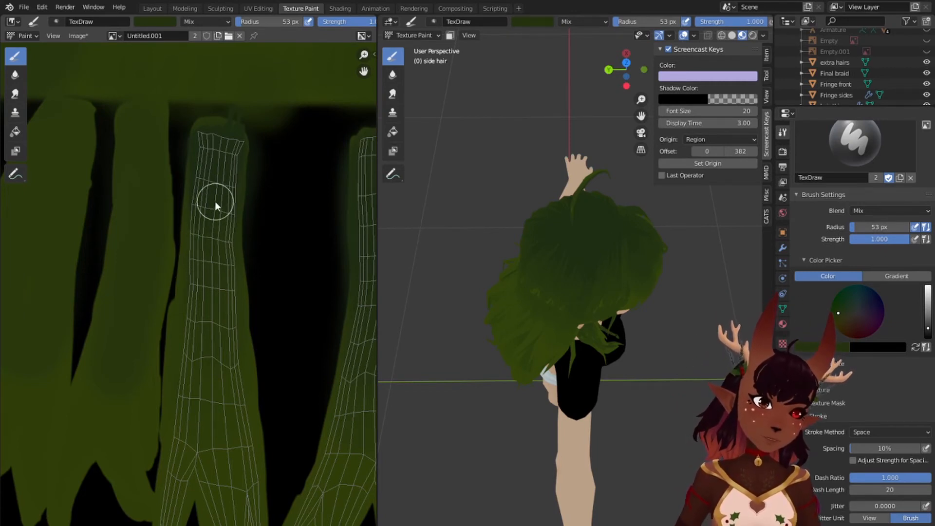
# Step: Check the hair in the right orthographic view, then sample the dark green at the strand's root and blend it downward with a 29 px brush
pyautogui.moveTo(591, 260); pyautogui.dragTo(755, 177, button='middle')
pyautogui.press('KP_3')
pyautogui.scroll(3, 691, 244)
pyautogui.keyDown('shift'); pyautogui.moveTo(680, 256); pyautogui.dragTo(638, 271, button='middle'); pyautogui.keyUp('shift')
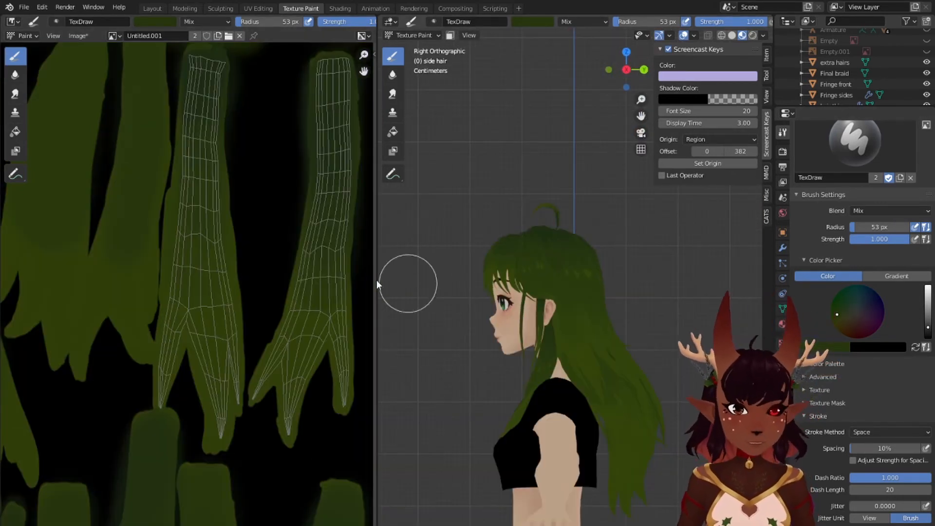
pyautogui.scroll(4, 591, 268)
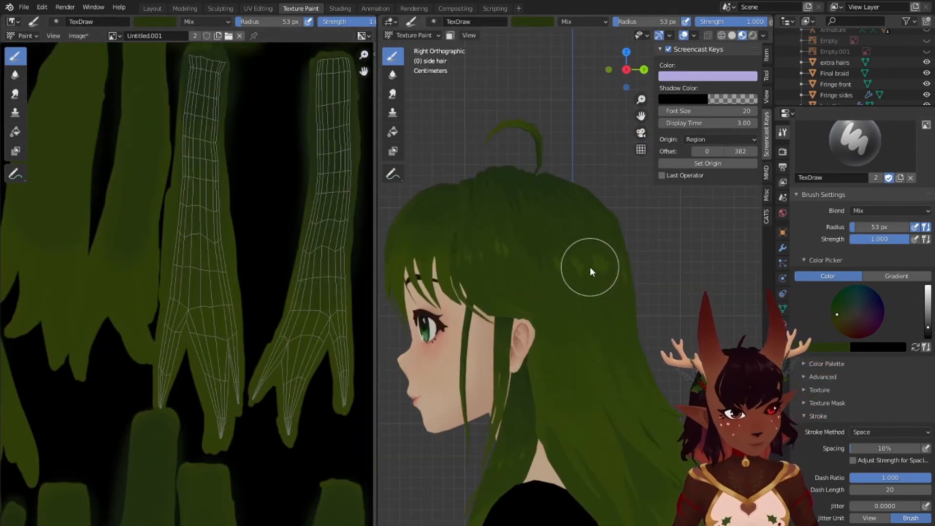
pyautogui.keyDown('shift'); pyautogui.moveTo(662, 389); pyautogui.dragTo(655, 297, button='middle'); pyautogui.keyUp('shift')
pyautogui.scroll(-1, 201, 158)
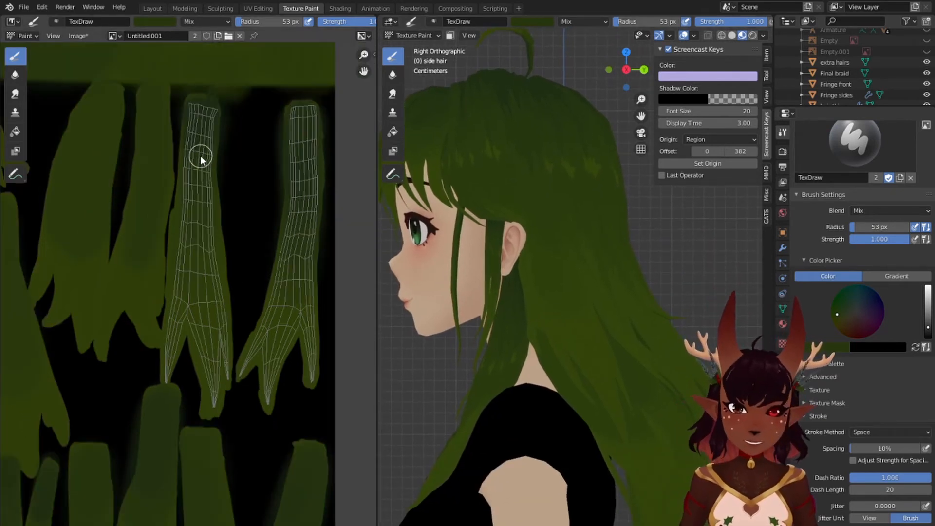
pyautogui.click(153, 20)
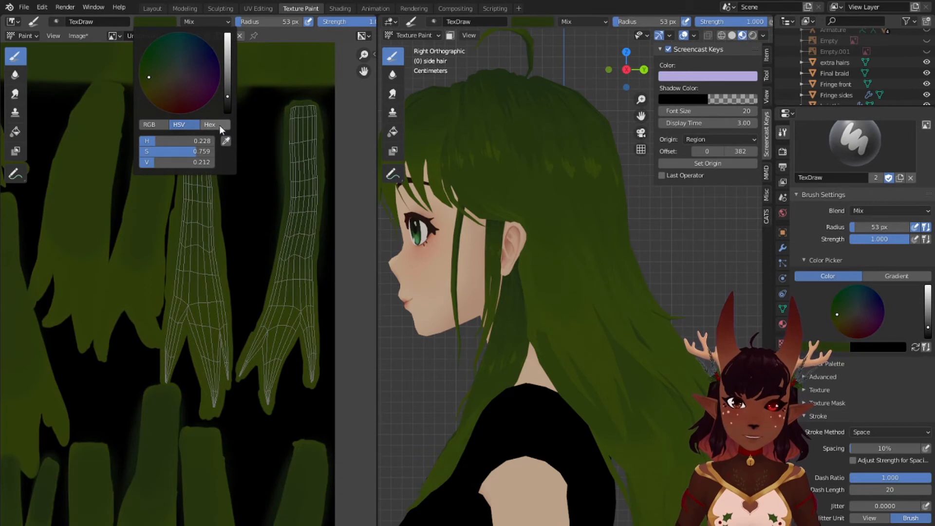
pyautogui.click(226, 141)
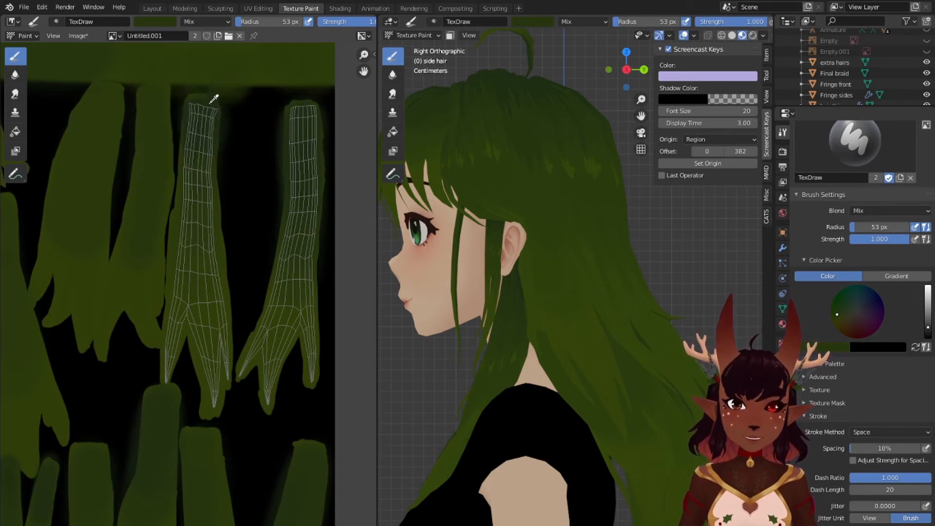
pyautogui.scroll(1, 200, 199)
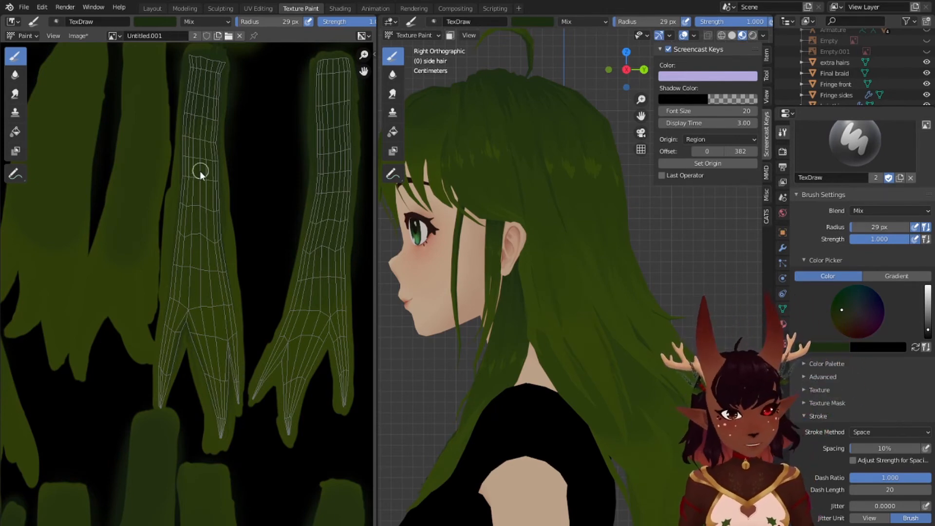
# Step: Turn off pressure sensitivity for the radius and paint dark green around the tips of the second strand island with a 33 px brush
pyautogui.scroll(-6, 657, 303)
pyautogui.scroll(5, 658, 303)
pyautogui.moveTo(658, 303); pyautogui.dragTo(560, 307, button='middle')
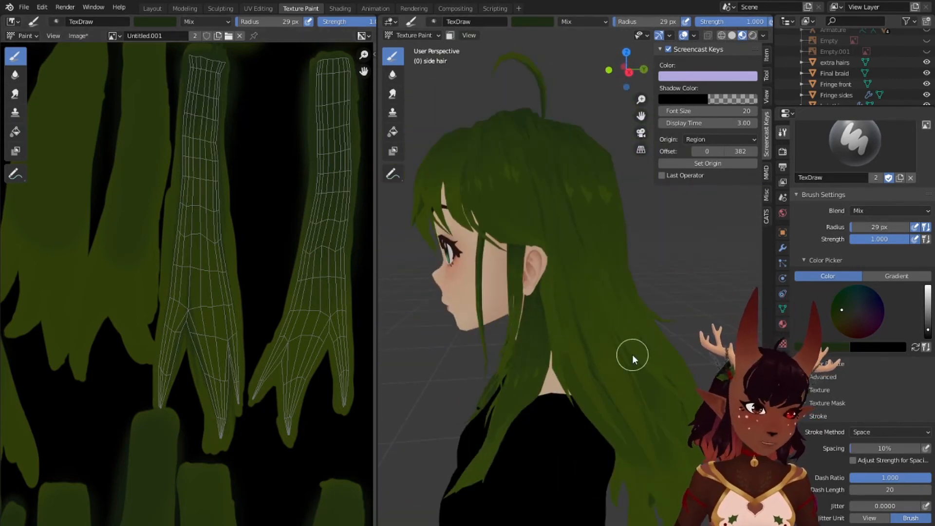
pyautogui.moveTo(630, 355); pyautogui.dragTo(419, 93, button='middle')
pyautogui.press('f')
pyautogui.click(303, 215)
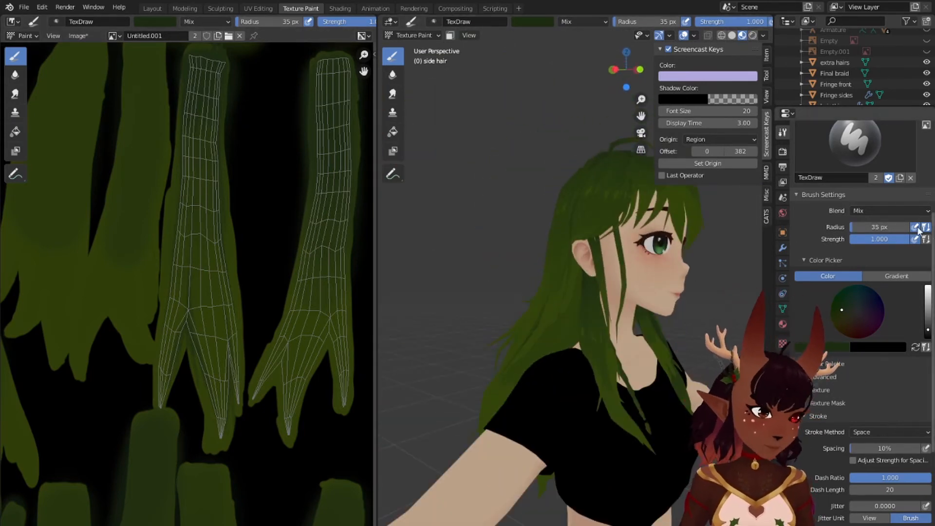
pyautogui.click(915, 226)
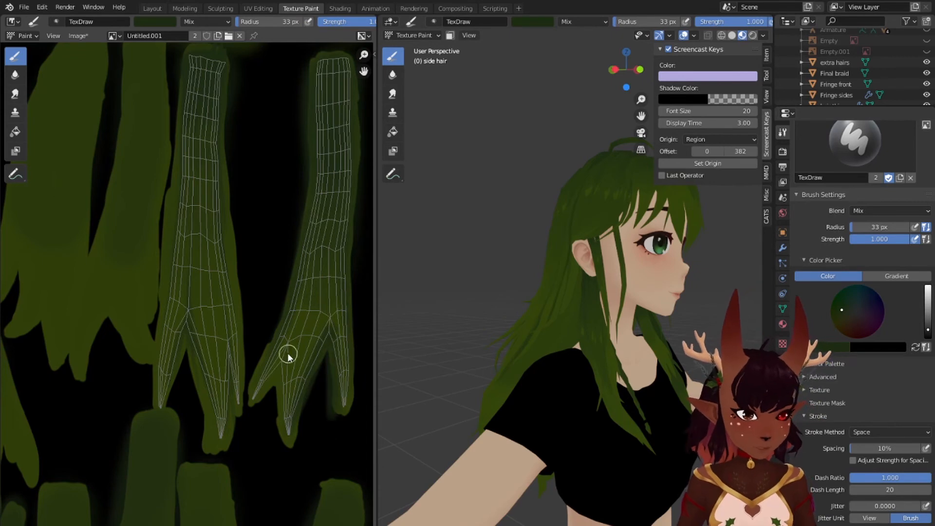
# Step: Enlarge the brush radius to 138 px and darken the second side hair strand's UV island
pyautogui.moveTo(539, 317)
pyautogui.mouseDown(button='middle')
pyautogui.moveTo(653, 227)
pyautogui.moveTo(560, 307)
pyautogui.moveTo(516, 311)
pyautogui.mouseUp(button='middle')
pyautogui.scroll(-1, 272, 243)
pyautogui.moveTo(272, 243); pyautogui.dragTo(207, 294, button='middle')
pyautogui.press('f')
pyautogui.click(312, 198)
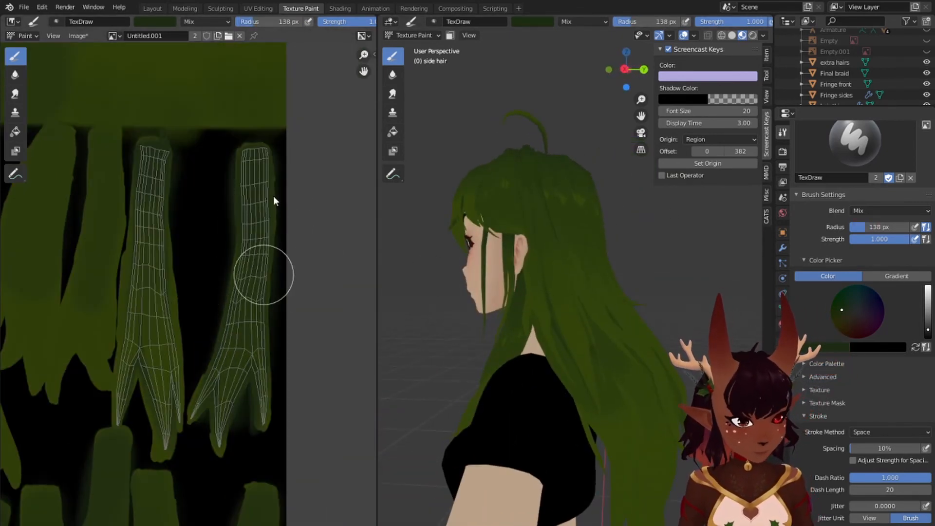
# Step: Sample the lighter green from the lower part of the first strand island and set the brush radius to 40 px
pyautogui.moveTo(531, 268); pyautogui.dragTo(511, 282, button='middle')
pyautogui.scroll(2, 167, 307)
pyautogui.moveTo(166, 306); pyautogui.dragTo(187, 238, button='middle')
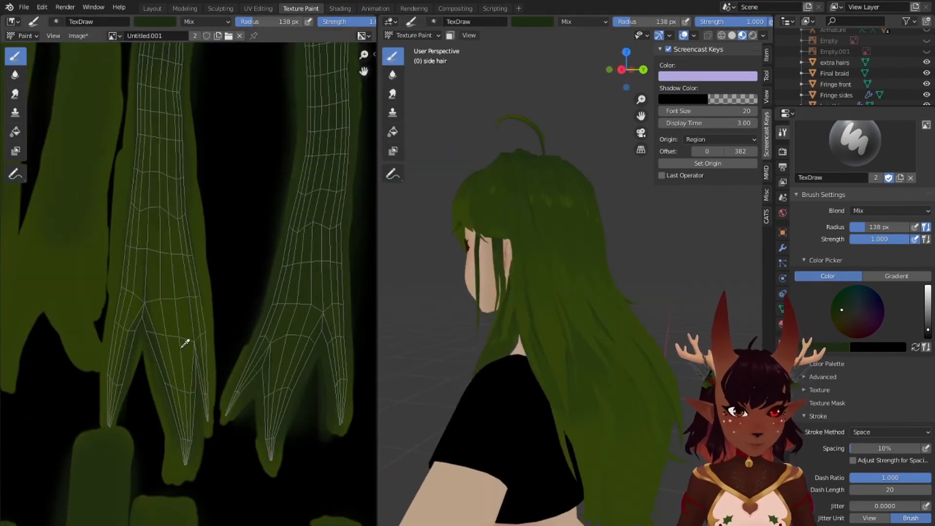
pyautogui.press('s')
pyautogui.press('f')
pyautogui.click(156, 278)
# Step: Paint light green highlights on the side hair in the right view, using a pressure-sensitive brush reduced to 28 px
pyautogui.moveTo(550, 292); pyautogui.dragTo(439, 241, button='middle')
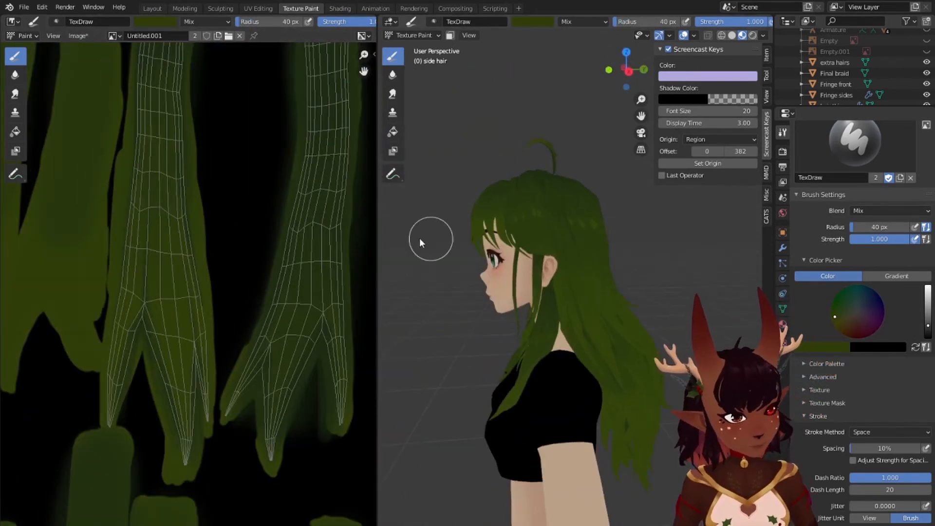
pyautogui.scroll(-3, 195, 195)
pyautogui.moveTo(195, 122)
pyautogui.mouseDown(button='middle')
pyautogui.moveTo(189, 218)
pyautogui.moveTo(188, 122)
pyautogui.mouseUp(button='middle')
pyautogui.scroll(4, 195, 243)
pyautogui.scroll(4, 480, 215)
pyautogui.scroll(3, 480, 215)
pyautogui.keyDown('shift'); pyautogui.moveTo(474, 160); pyautogui.dragTo(645, 246, button='middle'); pyautogui.keyUp('shift')
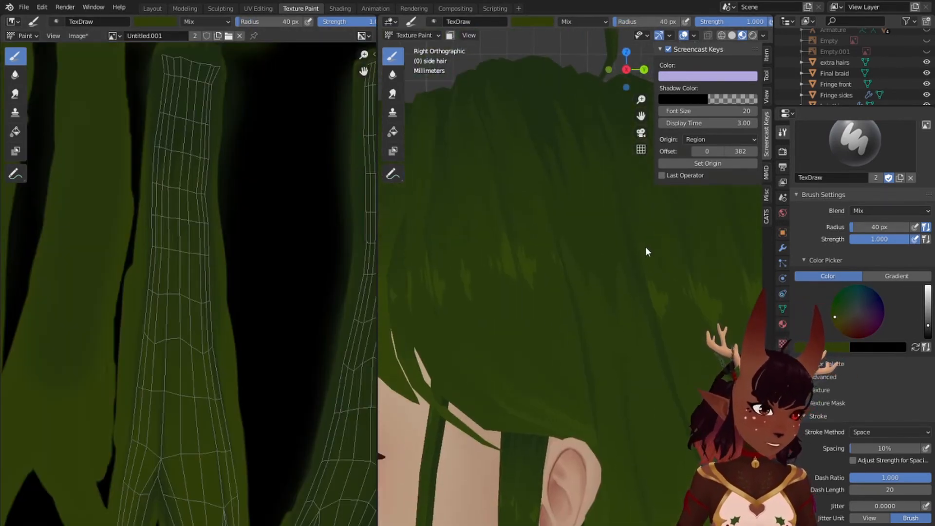
pyautogui.scroll(1, 609, 263)
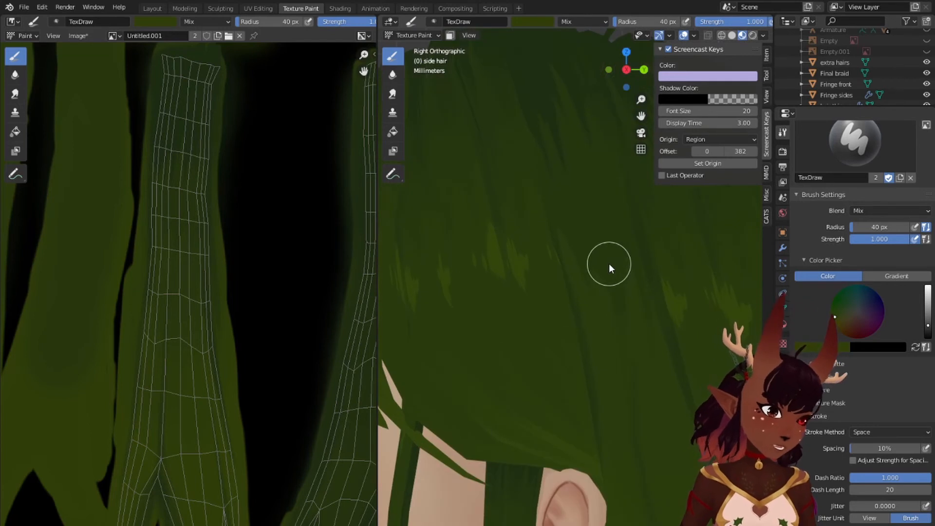
pyautogui.click(916, 227)
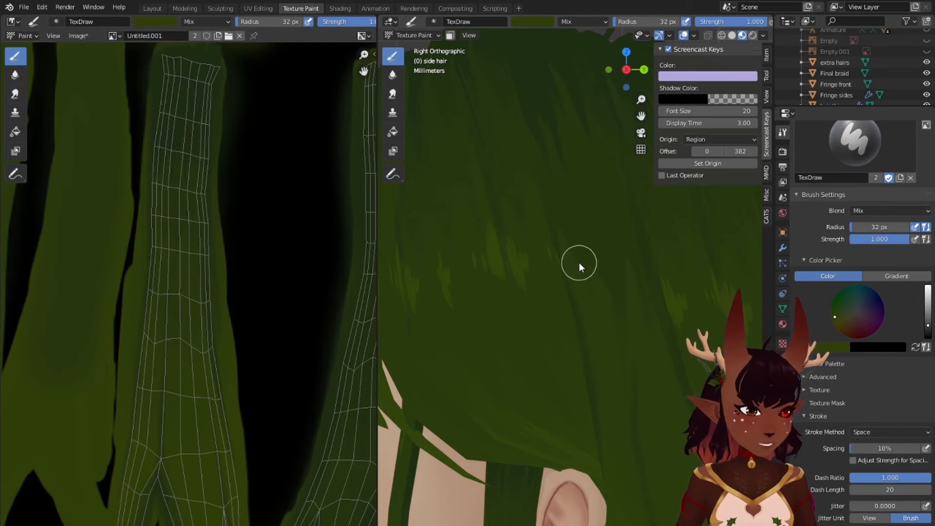
pyautogui.press('[')
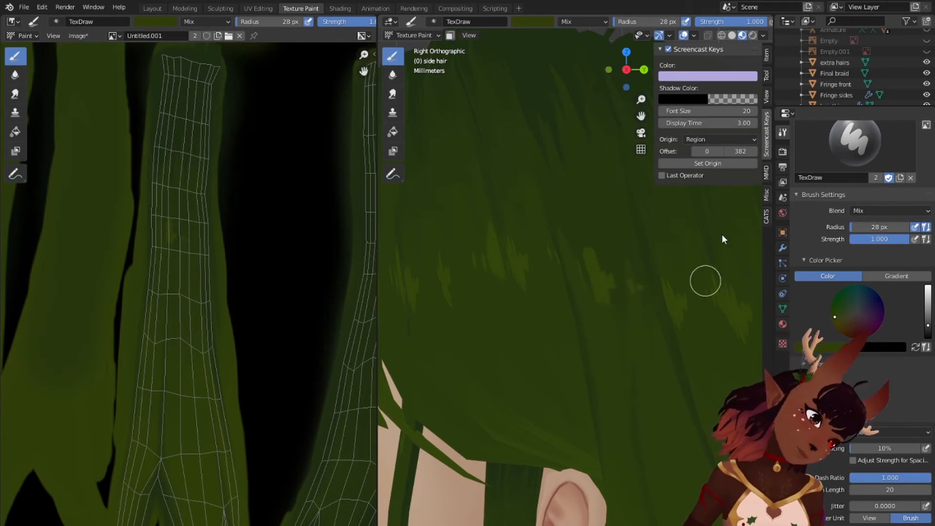
# Step: Check the side hair highlights from the side and back, and save the hair texture image
pyautogui.scroll(-6, 503, 242)
pyautogui.scroll(-4, 507, 181)
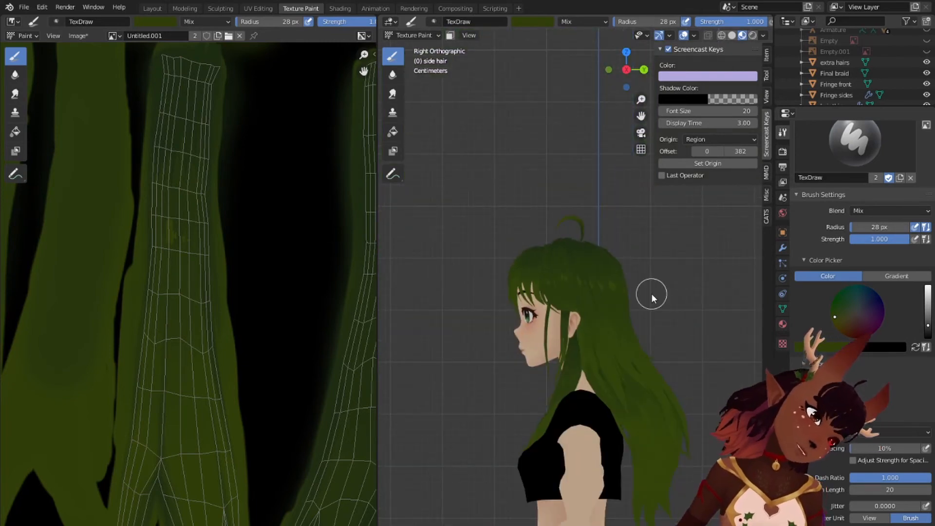
pyautogui.scroll(4, 609, 287)
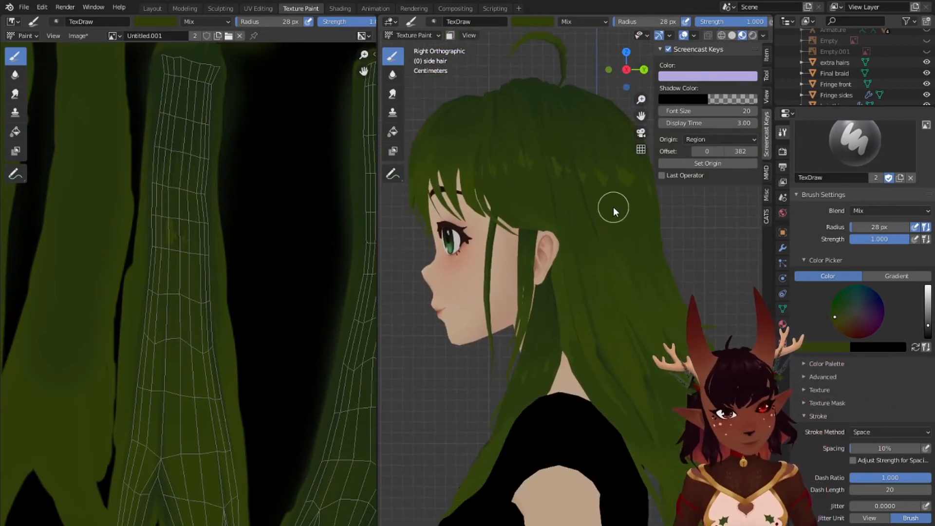
pyautogui.moveTo(611, 207); pyautogui.dragTo(608, 242, button='middle')
pyautogui.scroll(5, 458, 220)
pyautogui.moveTo(462, 221); pyautogui.dragTo(508, 241, button='middle')
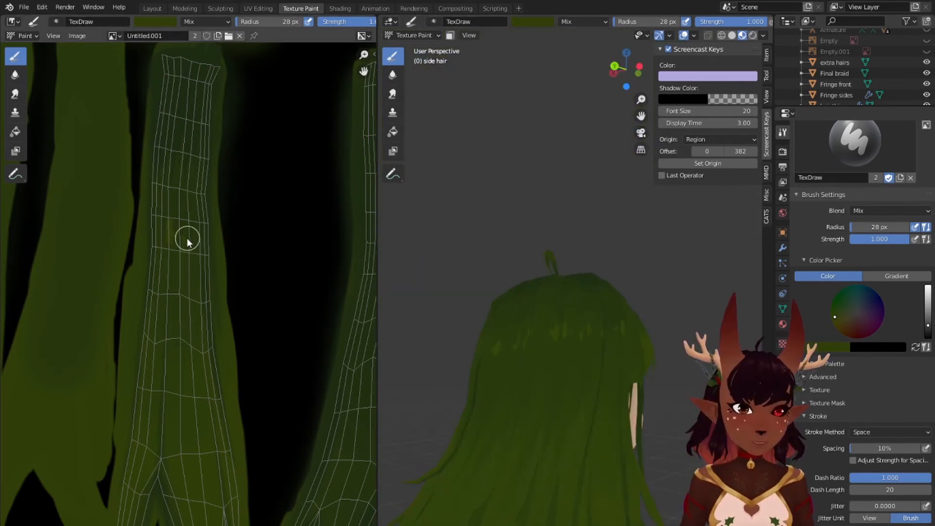
pyautogui.hotkey('alt', 's')
# Step: Select the Fringe sides object in the Layout workspace
pyautogui.scroll(-4, 548, 322)
pyautogui.moveTo(613, 253); pyautogui.dragTo(462, 300, button='middle')
pyautogui.click(148, 8)
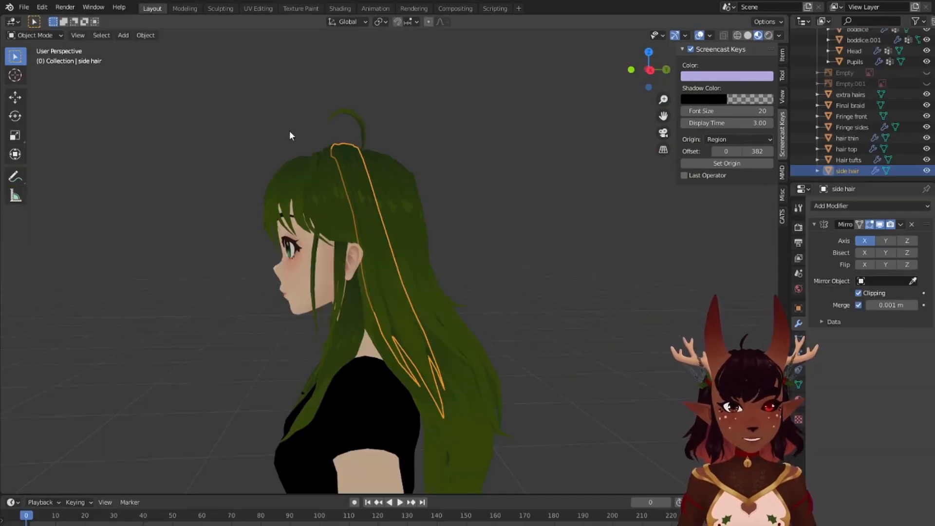
pyautogui.click(296, 180)
pyautogui.moveTo(296, 180); pyautogui.dragTo(351, 229, button='middle')
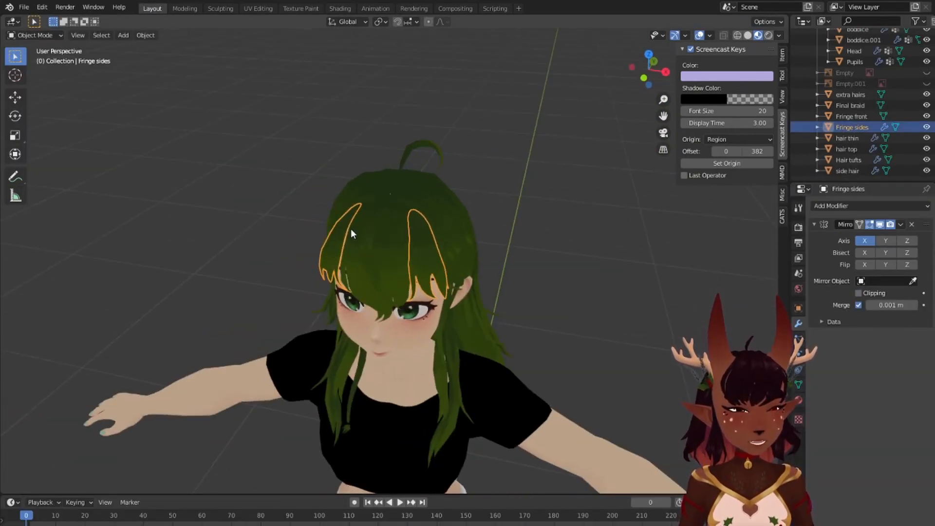
# Step: In the Texture Paint workspace, sample the dark green and paint the root of the Fringe sides island with a 28 px brush
pyautogui.click(300, 7)
pyautogui.scroll(-2, 127, 233)
pyautogui.moveTo(127, 233)
pyautogui.mouseDown(button='middle')
pyautogui.moveTo(211, 210)
pyautogui.moveTo(239, 130)
pyautogui.moveTo(165, 336)
pyautogui.mouseUp(button='middle')
pyautogui.scroll(3, 214, 211)
pyautogui.scroll(-5, 238, 129)
pyautogui.press('s')
pyautogui.scroll(4, 530, 397)
pyautogui.moveTo(531, 397); pyautogui.dragTo(433, 399, button='middle')
pyautogui.scroll(3, 432, 398)
pyautogui.scroll(5, 176, 304)
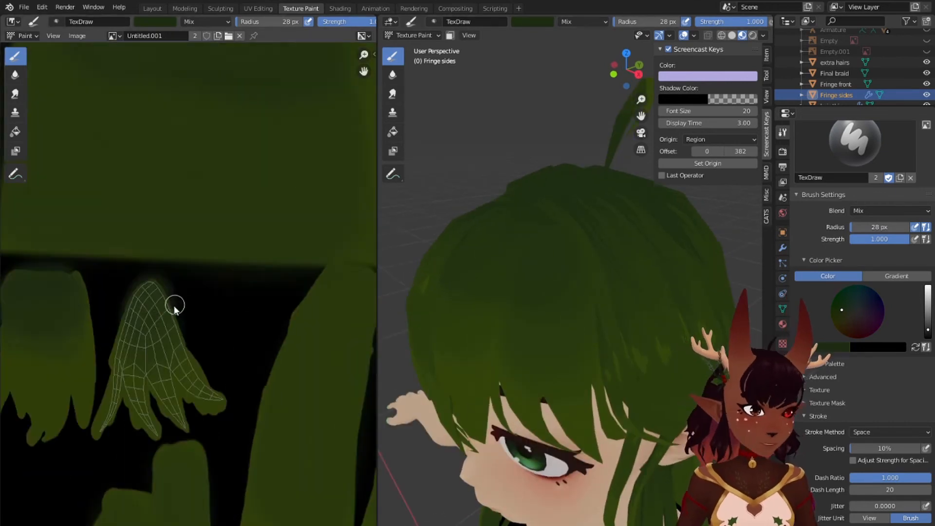
pyautogui.moveTo(166, 151)
pyautogui.mouseDown()
pyautogui.moveTo(148, 160)
pyautogui.moveTo(163, 122)
pyautogui.mouseUp()
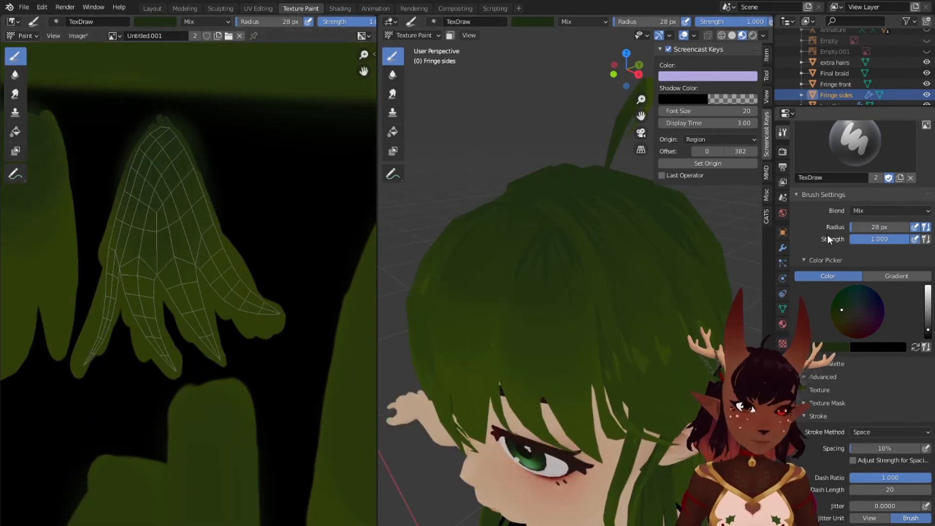
# Step: Set the brush radius to 34 px for the dark root shading of the Fringe sides and adjust its pressure sensitivity
pyautogui.press('f')
pyautogui.click(167, 124)
pyautogui.click(915, 228)
pyautogui.click(914, 229)
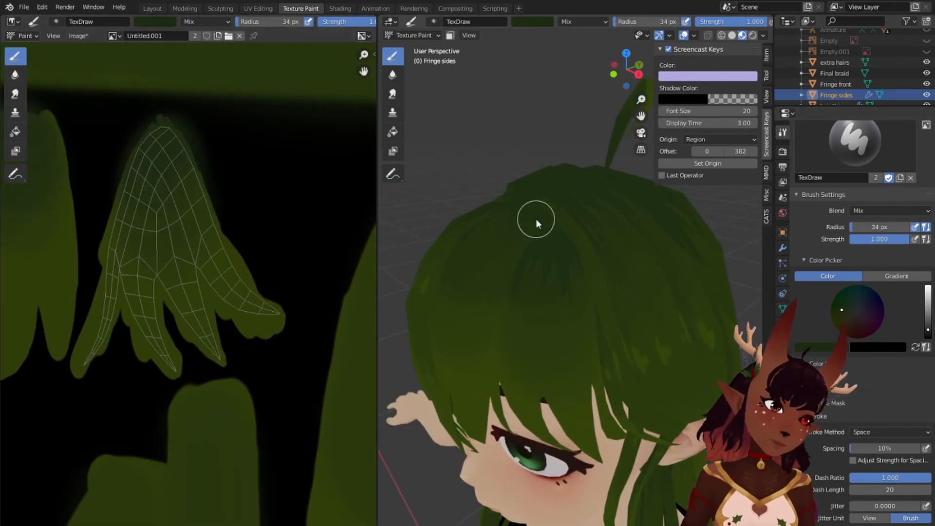
pyautogui.moveTo(536, 273); pyautogui.dragTo(521, 302, button='middle')
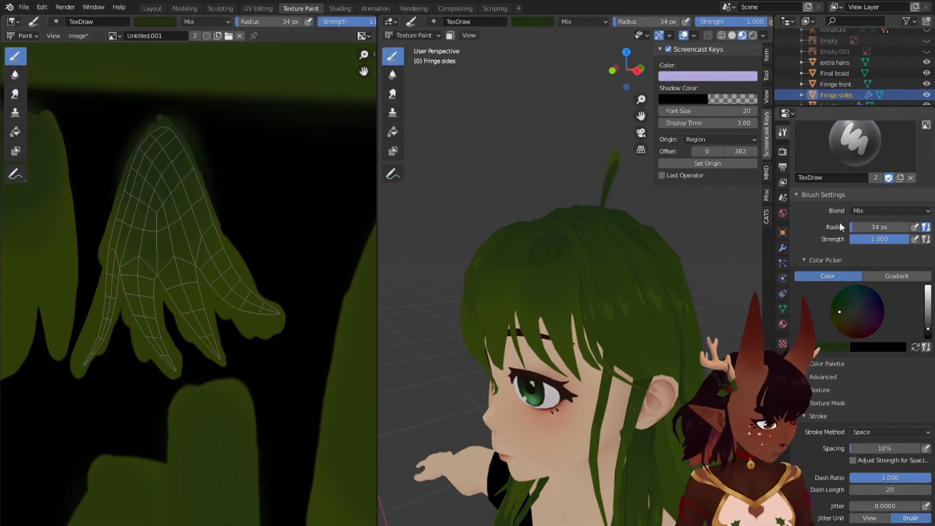
# Step: Sample intermediate greens from the Fringe sides island and reduce the brush radius to 21 px
pyautogui.press('s')
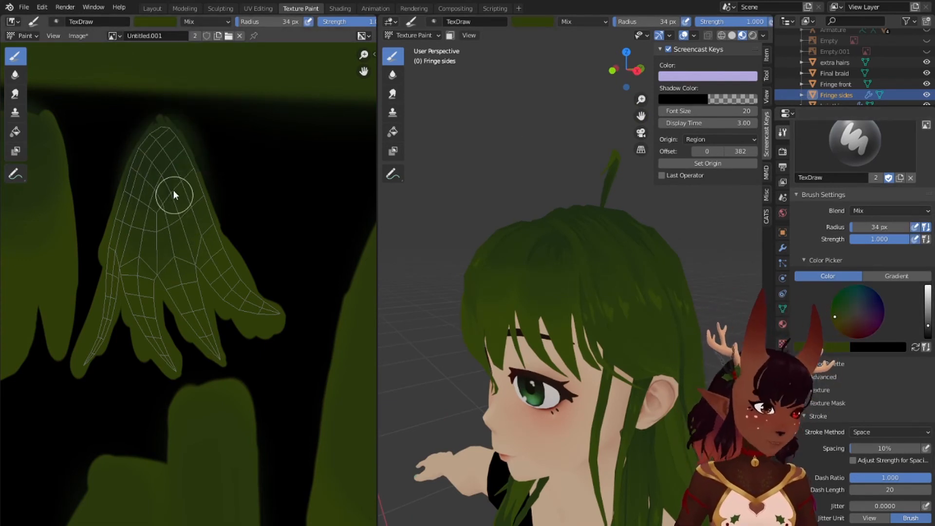
pyautogui.press('s')
pyautogui.click(915, 227)
pyautogui.press('f')
pyautogui.click(80, 379)
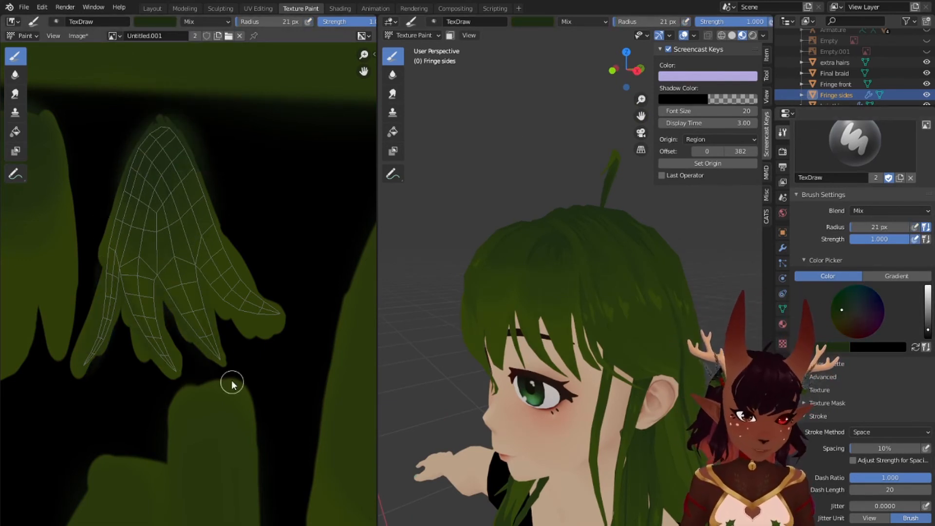
# Step: Blend sampled greens into strand streaks down the Fringe sides island, reducing the brush radius to 19 px
pyautogui.moveTo(536, 293); pyautogui.dragTo(648, 292, button='middle')
pyautogui.click(914, 239)
pyautogui.click(915, 227)
pyautogui.press('s')
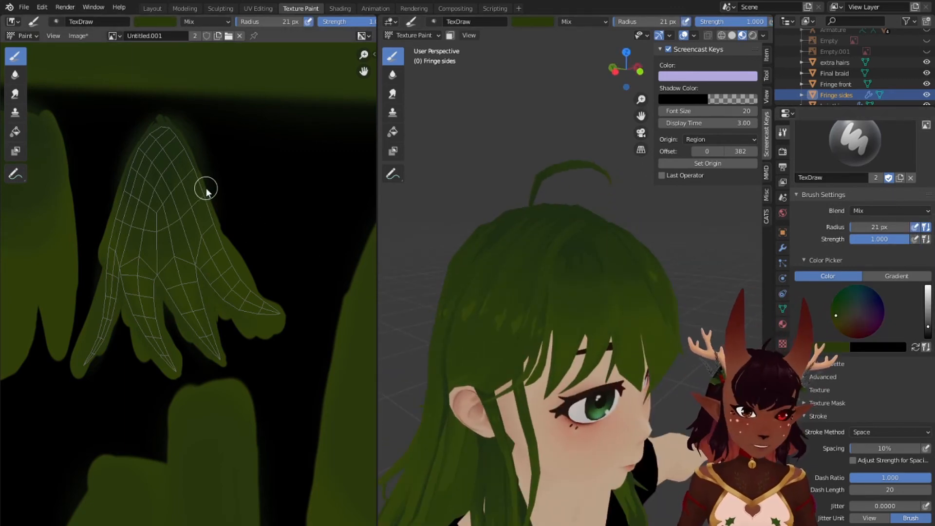
pyautogui.press('s')
pyautogui.click(155, 22)
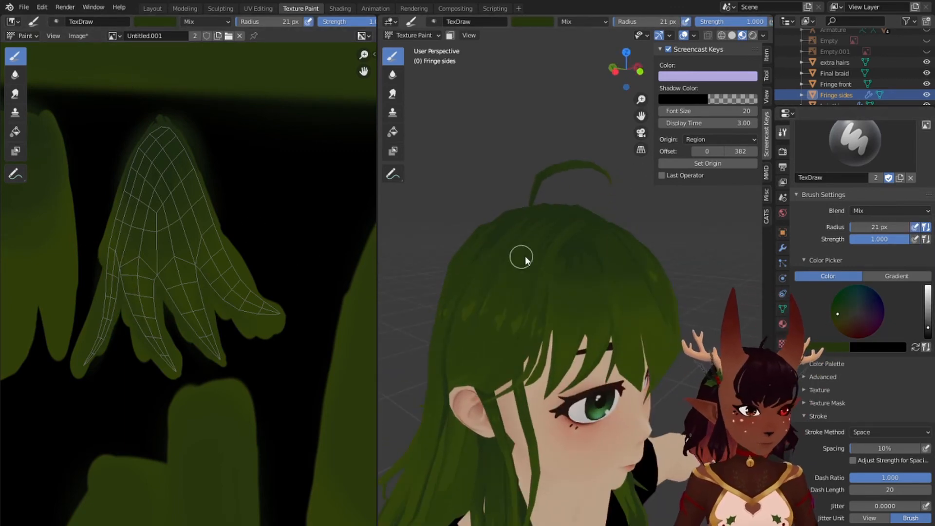
pyautogui.moveTo(525, 258)
pyautogui.mouseDown(button='middle')
pyautogui.moveTo(538, 234)
pyautogui.moveTo(504, 228)
pyautogui.moveTo(567, 286)
pyautogui.moveTo(599, 253)
pyautogui.mouseUp(button='middle')
pyautogui.press('f')
pyautogui.click(222, 225)
pyautogui.press('s')
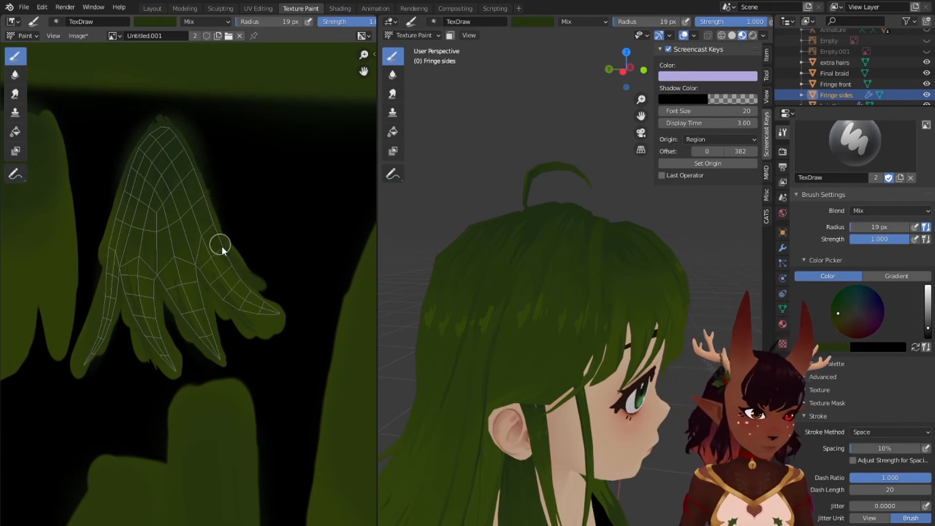
# Step: Choose another green in the colour picker and enlarge the brush for the Fringe sides strands
pyautogui.click(146, 22)
pyautogui.click(156, 71)
pyautogui.press(']')
pyautogui.press(']')
pyautogui.moveTo(479, 218)
pyautogui.mouseDown(button='middle')
pyautogui.moveTo(706, 201)
pyautogui.moveTo(464, 206)
pyautogui.moveTo(389, 253)
pyautogui.mouseUp(button='middle')
pyautogui.moveTo(228, 265); pyautogui.dragTo(202, 63, button='middle')
# Step: Sample the lighter green and paint fine highlights across the Fringe sides with a small brush
pyautogui.press('s')
pyautogui.moveTo(516, 316)
pyautogui.mouseDown(button='middle')
pyautogui.moveTo(553, 272)
pyautogui.moveTo(635, 229)
pyautogui.moveTo(486, 209)
pyautogui.moveTo(533, 191)
pyautogui.mouseUp(button='middle')
pyautogui.scroll(-4, 563, 301)
pyautogui.scroll(4, 486, 209)
pyautogui.scroll(4, 533, 192)
pyautogui.press(']')
pyautogui.press(']')
pyautogui.moveTo(477, 291); pyautogui.dragTo(399, 287, button='middle')
pyautogui.scroll(-6, 626, 264)
# Step: Save the hair texture image and check the painted hair from the side and back
pyautogui.click(79, 36)
pyautogui.click(108, 124)
pyautogui.scroll(-9, 224, 203)
pyautogui.scroll(3, 524, 256)
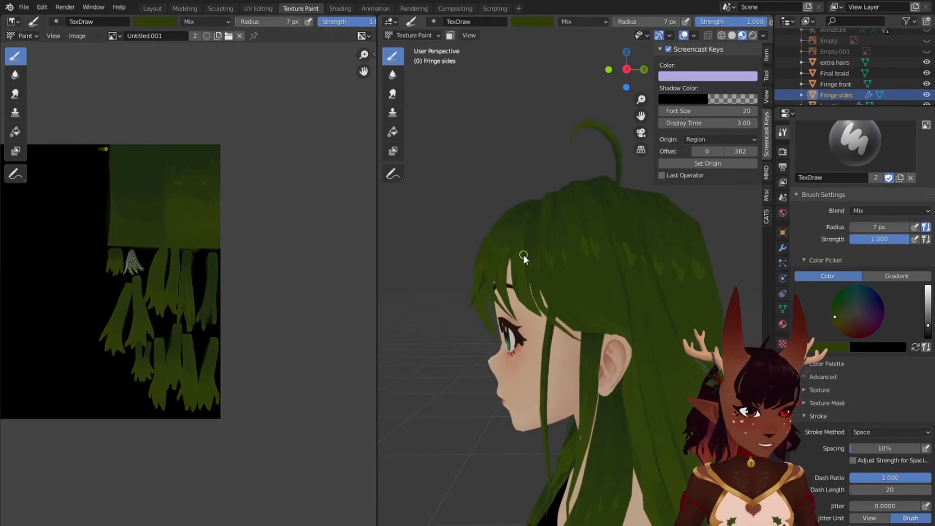
pyautogui.scroll(-3, 524, 257)
pyautogui.moveTo(524, 256); pyautogui.dragTo(553, 386, button='middle')
pyautogui.scroll(4, 538, 215)
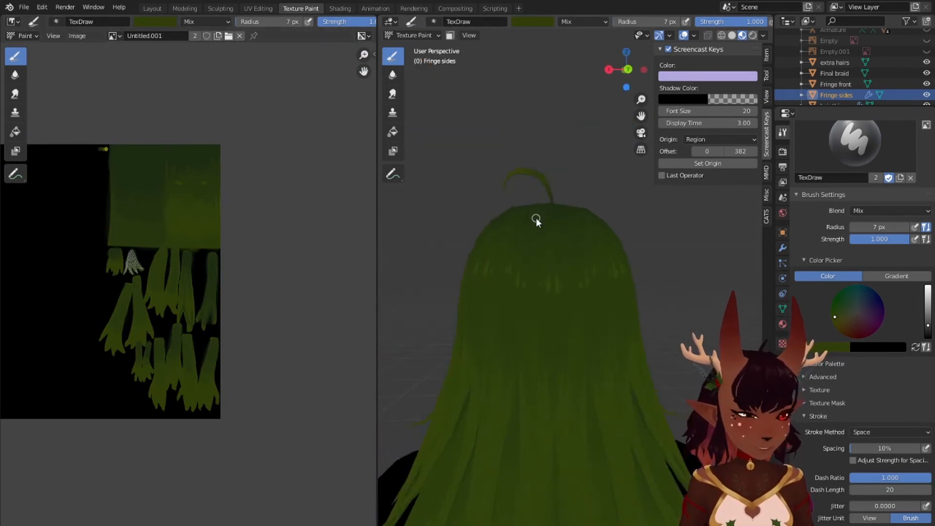
pyautogui.moveTo(538, 215); pyautogui.dragTo(536, 244, button='middle')
pyautogui.click(24, 7)
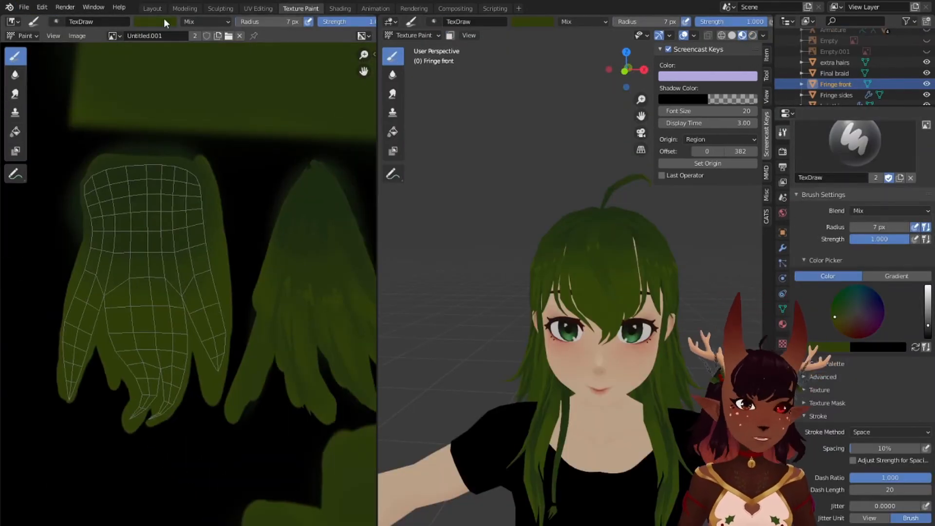
# Step: Paint sampled dark green over the root area of the Fringe front island with a 28 px brush
pyautogui.press(']')
pyautogui.press(']')
pyautogui.press(']')
pyautogui.press(']')
pyautogui.press(']')
pyautogui.press(']')
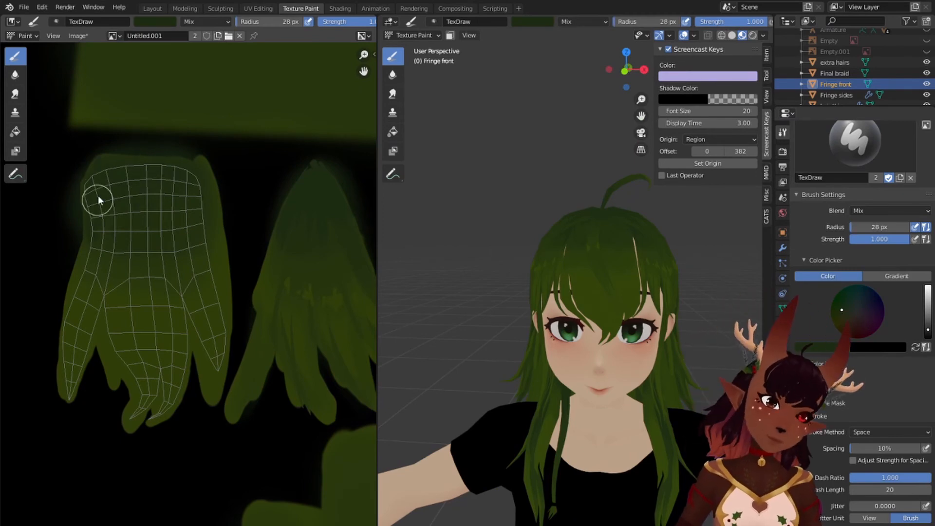
pyautogui.moveTo(650, 200); pyautogui.dragTo(657, 279, button='middle')
pyautogui.moveTo(134, 159); pyautogui.dragTo(135, 161)
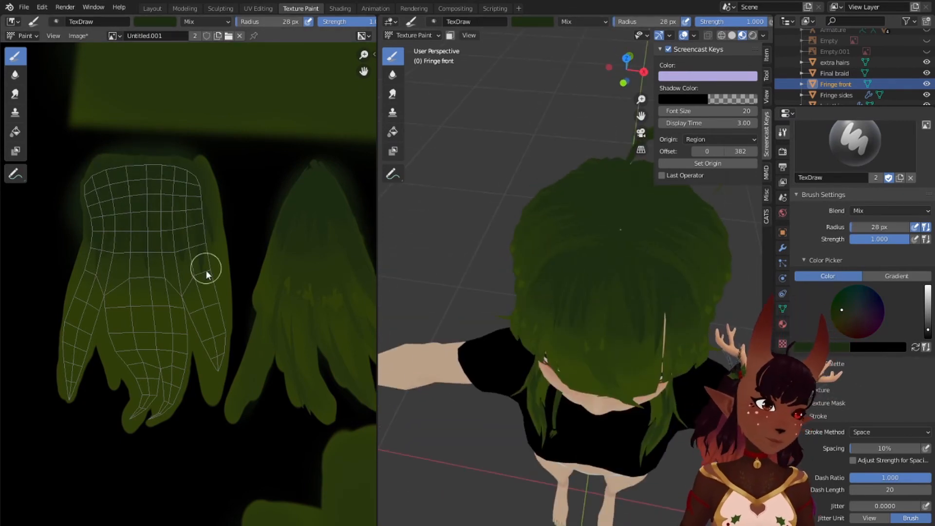
# Step: Extend the dark green shading down the middle of the Fringe front island and enlarge the brush to 41 px
pyautogui.click(155, 22)
pyautogui.click(152, 74)
pyautogui.moveTo(147, 229); pyautogui.dragTo(148, 248)
pyautogui.moveTo(546, 336)
pyautogui.mouseDown(button='middle')
pyautogui.moveTo(657, 263)
pyautogui.moveTo(553, 284)
pyautogui.mouseUp(button='middle')
pyautogui.click(915, 239)
pyautogui.click(307, 21)
pyautogui.press(']')
pyautogui.press(']')
pyautogui.press(']')
pyautogui.press(']')
pyautogui.press('s')
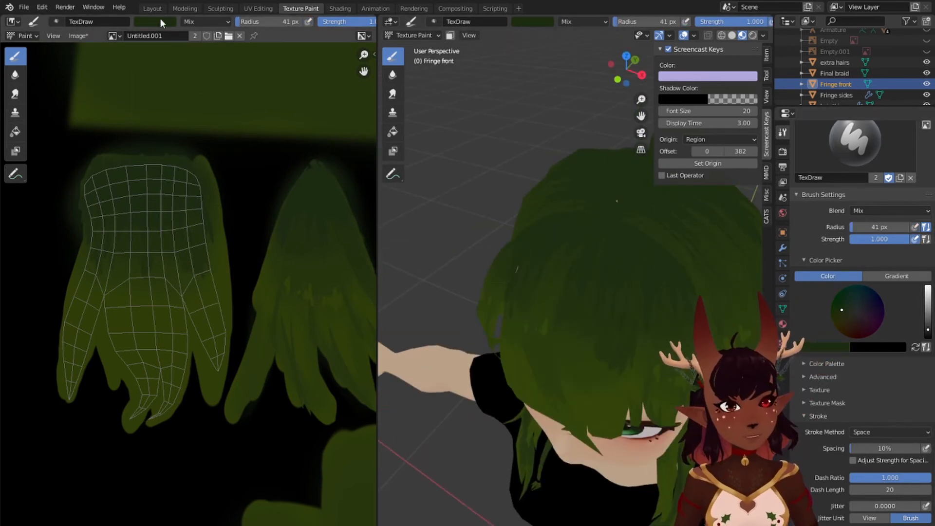
# Step: Sample the lighter green from the Fringe front island, enlarge the brush to 67 px and switch the model to front view
pyautogui.moveTo(634, 354); pyautogui.dragTo(650, 309, button='middle')
pyautogui.scroll(2, 188, 289)
pyautogui.press('s')
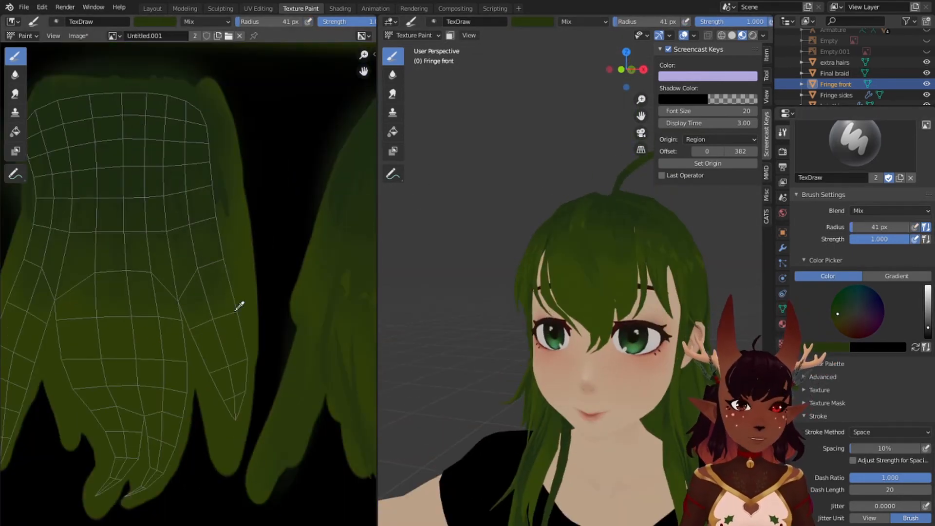
pyautogui.press(']')
pyautogui.press(']')
pyautogui.press(']')
pyautogui.press(']')
pyautogui.press(']')
pyautogui.press('KP_1')
pyautogui.scroll(3, 508, 147)
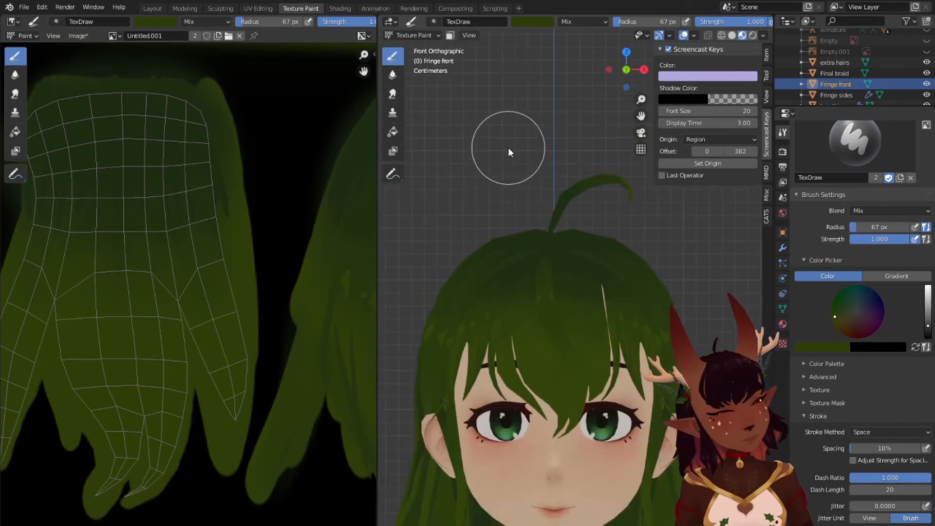
# Step: Sample a mid green and paint strand shading on the lower Fringe front island with an 11 px brush
pyautogui.click(155, 21)
pyautogui.press('s')
pyautogui.scroll(-1, 139, 399)
pyautogui.moveTo(139, 400); pyautogui.dragTo(204, 358, button='middle')
pyautogui.press('f')
pyautogui.click(178, 358)
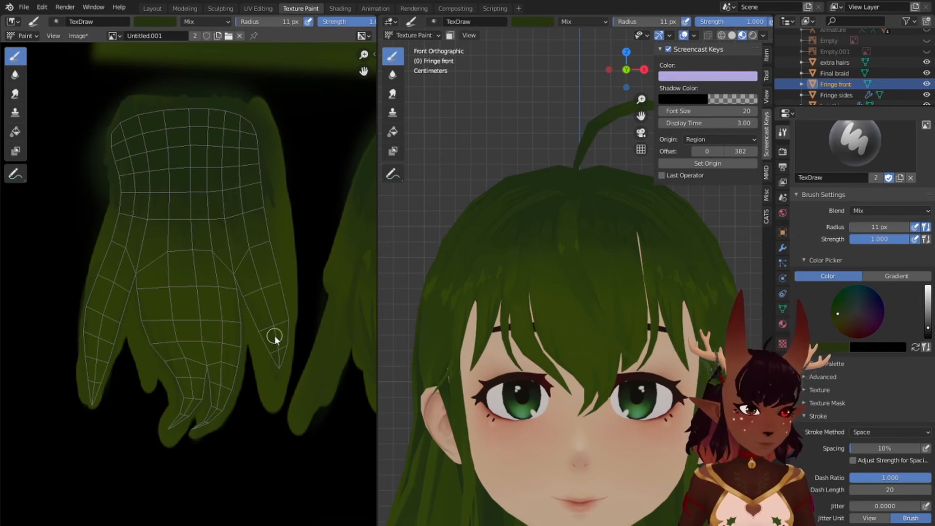
# Step: Sample a darker green and set the brush radius to 15 px for the Fringe front strands
pyautogui.press('s')
pyautogui.click(163, 22)
pyautogui.press('f')
pyautogui.click(137, 243)
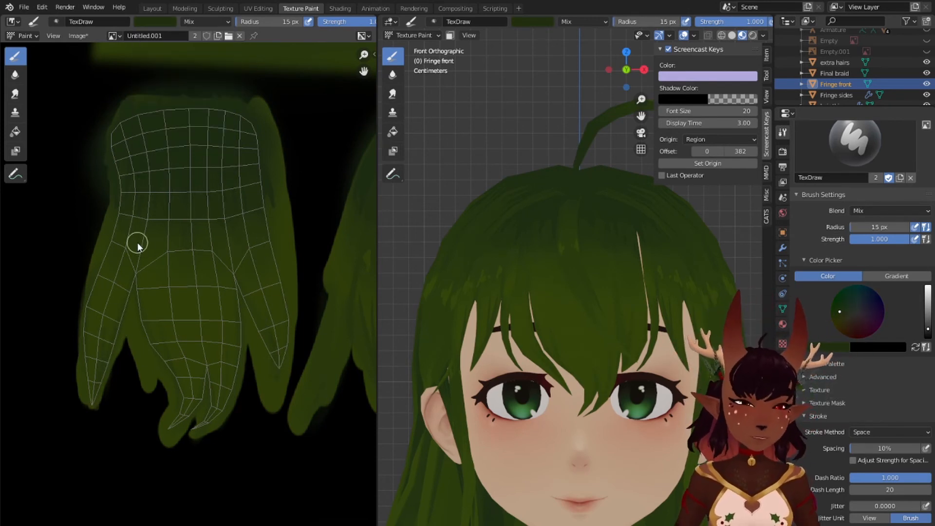
# Step: Sample the light green and paint highlights across the Fringe front on the model, adjusting the brush to 9 px and 21 px
pyautogui.click(155, 21)
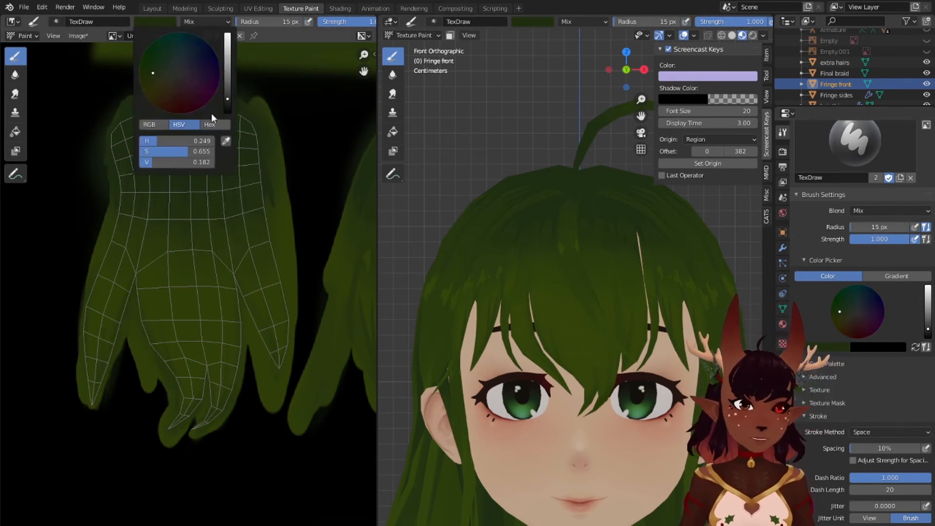
pyautogui.press('s')
pyautogui.scroll(2, 475, 279)
pyautogui.press('f')
pyautogui.click(517, 267)
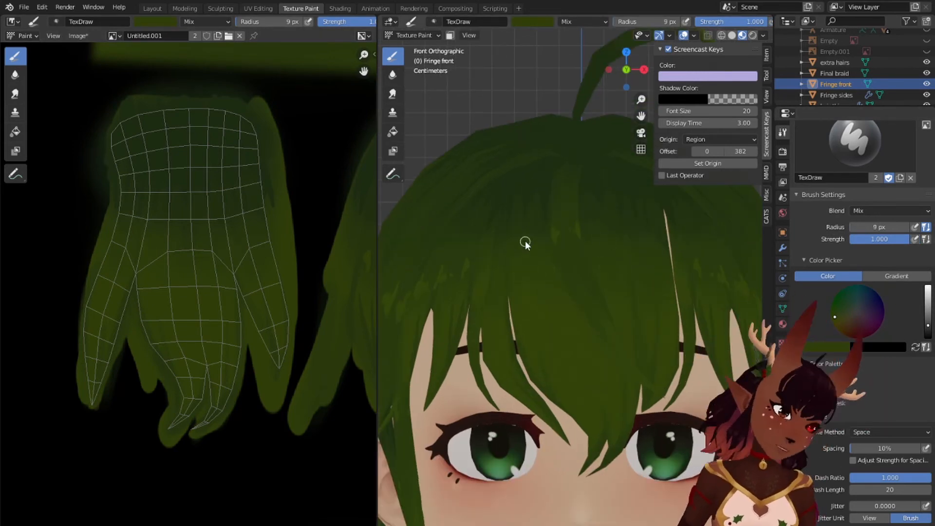
pyautogui.press('f')
pyautogui.click(510, 267)
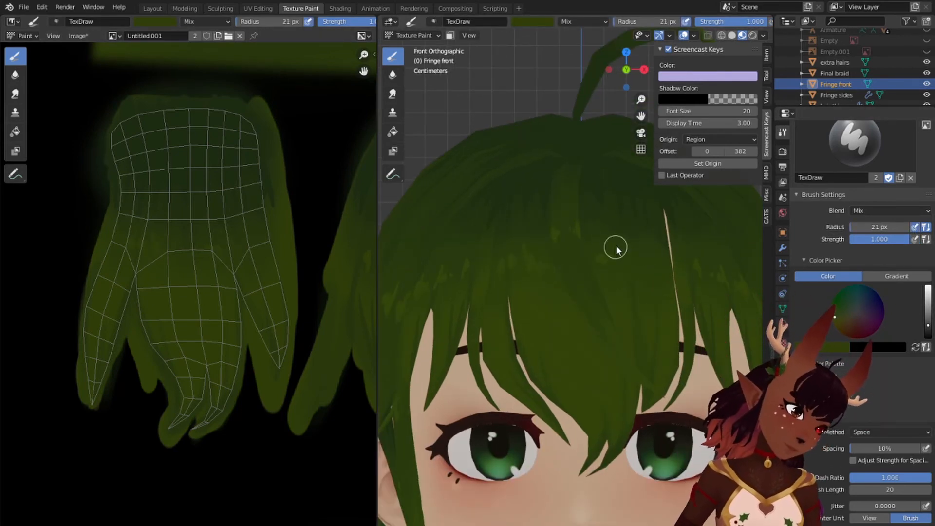
# Step: Refine the Fringe front highlights with finer strokes, reducing the brush radius to 10 px and 4 px
pyautogui.scroll(-3, 535, 401)
pyautogui.press('f')
pyautogui.click(540, 245)
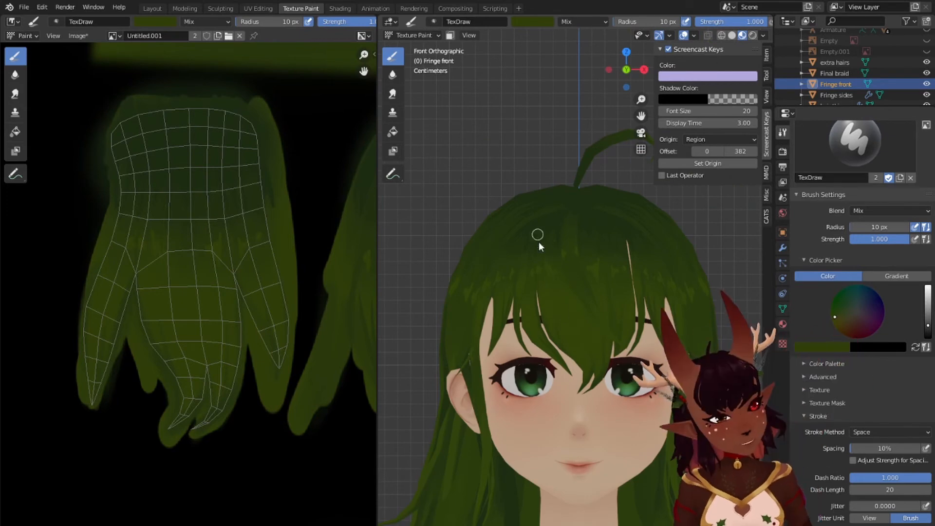
pyautogui.press('f')
pyautogui.click(579, 344)
# Step: Inspect the neighbouring hair islands in the texture and the fringe highlights on the model from the side and above
pyautogui.moveTo(370, 258); pyautogui.dragTo(174, 235, button='middle')
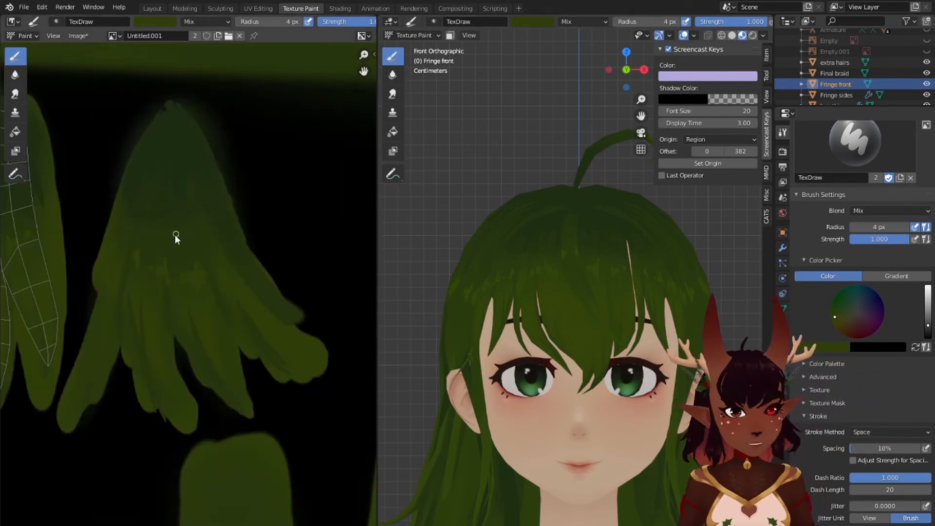
pyautogui.moveTo(356, 151); pyautogui.dragTo(20, 150, button='middle')
pyautogui.scroll(2, 164, 283)
pyautogui.moveTo(492, 275); pyautogui.dragTo(419, 302, button='middle')
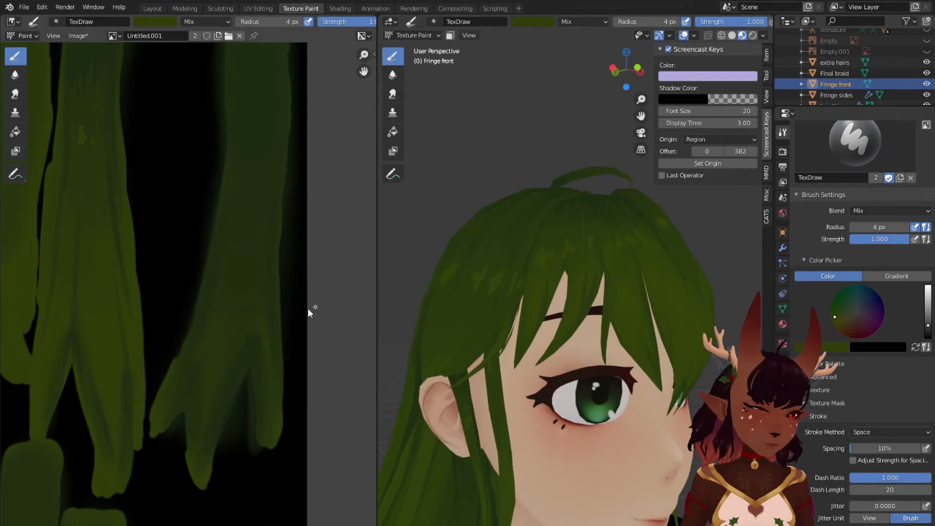
pyautogui.scroll(-3, 660, 360)
pyautogui.moveTo(676, 364); pyautogui.dragTo(709, 276, button='middle')
pyautogui.scroll(3, 580, 336)
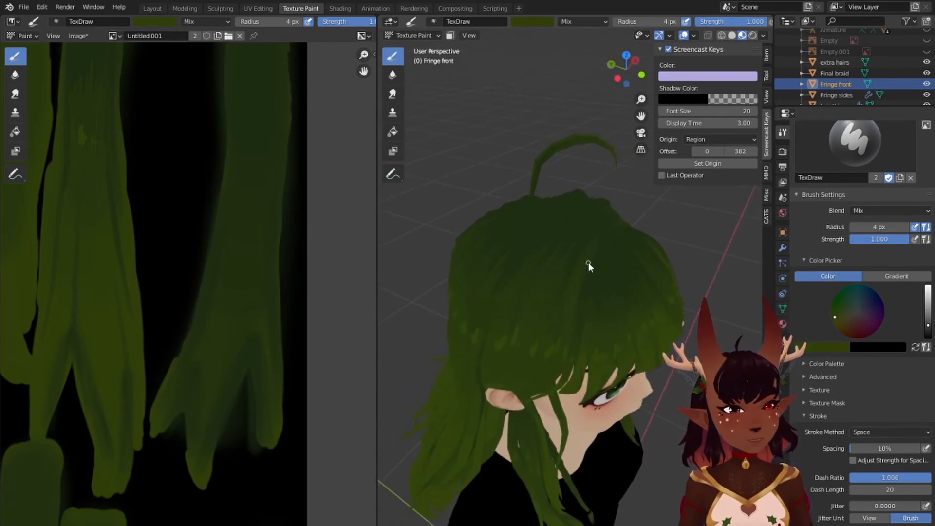
# Step: Deselect the Fringe front mesh in the Modeling workspace, and save the project from the Layout workspace
pyautogui.click(185, 8)
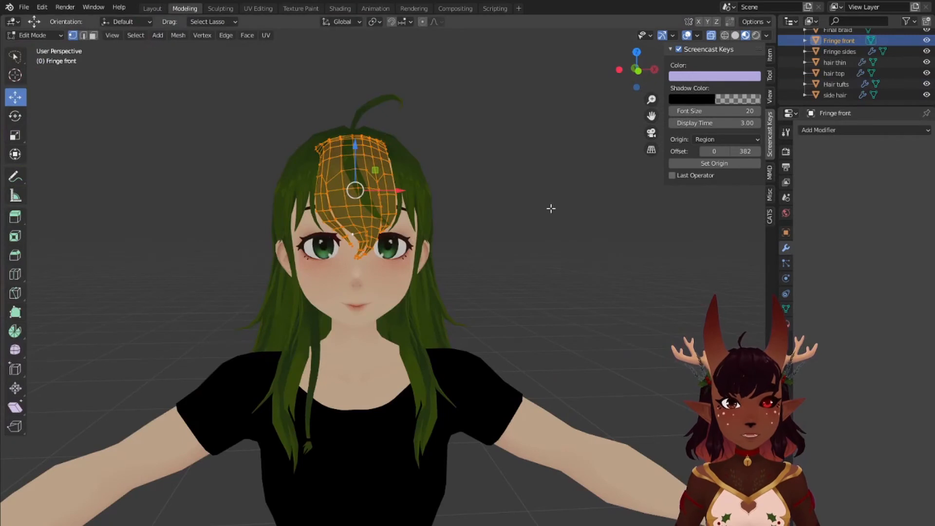
pyautogui.click(527, 204)
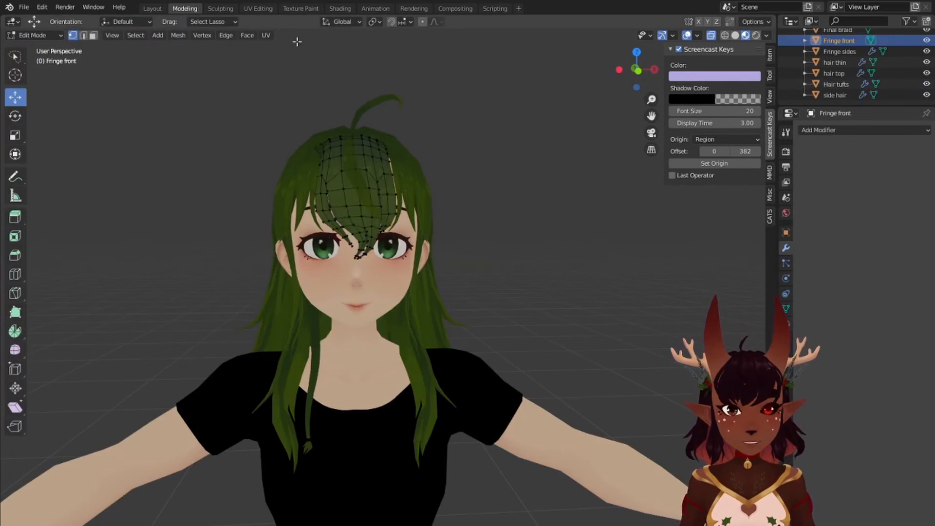
pyautogui.click(149, 8)
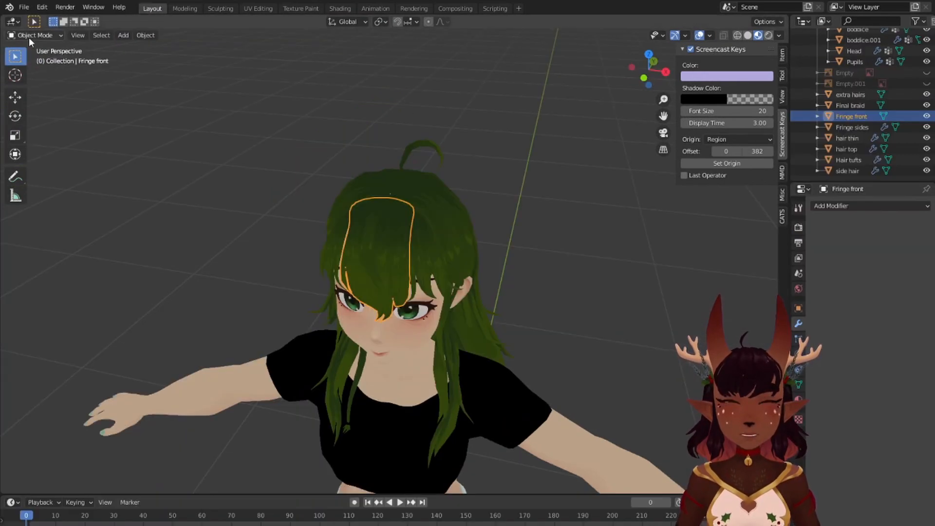
pyautogui.click(22, 9)
pyautogui.click(98, 81)
# Step: Select the hair thin object and open it in the UV Editing workspace
pyautogui.scroll(4, 480, 235)
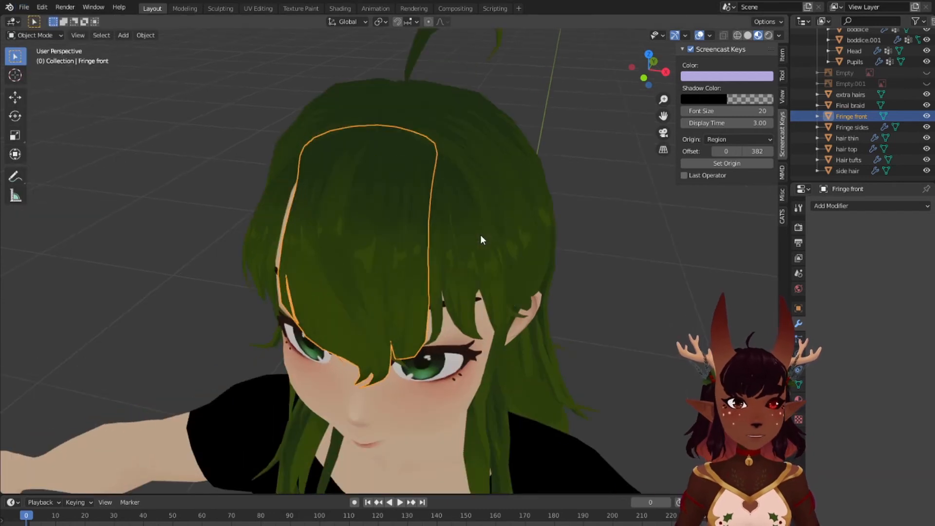
pyautogui.moveTo(516, 222); pyautogui.dragTo(484, 241, button='middle')
pyautogui.click(317, 267)
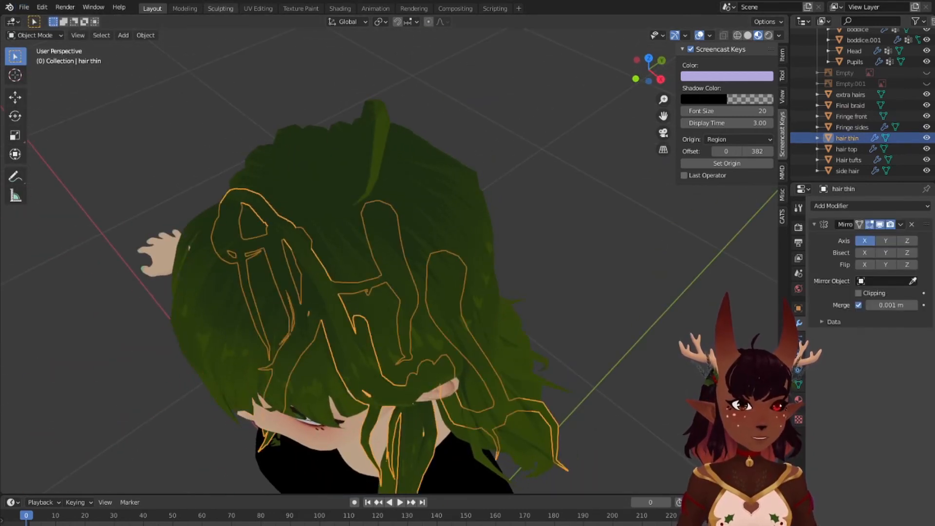
pyautogui.click(269, 9)
# Step: Select all linked geometry of one thin hair strand on top of the head and bring its UV layout into view
pyautogui.scroll(-5, 585, 208)
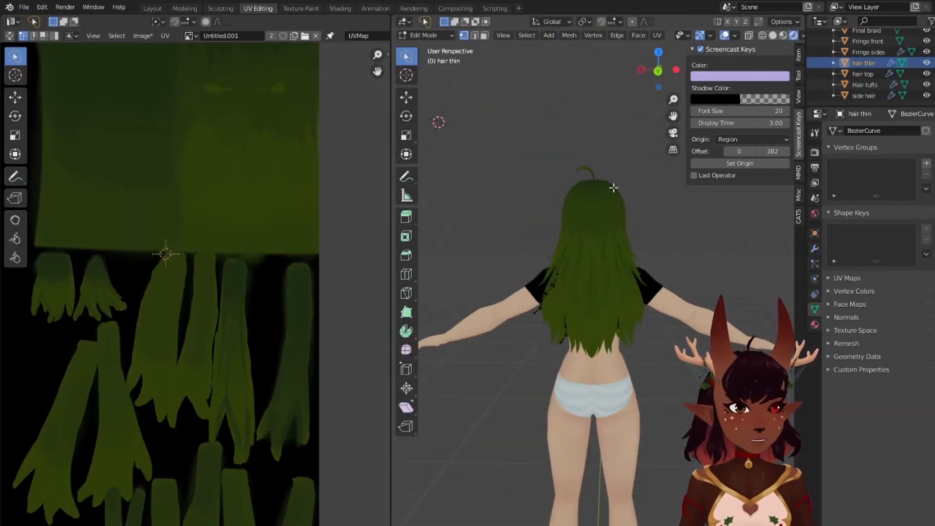
pyautogui.moveTo(586, 209); pyautogui.dragTo(603, 254, button='middle')
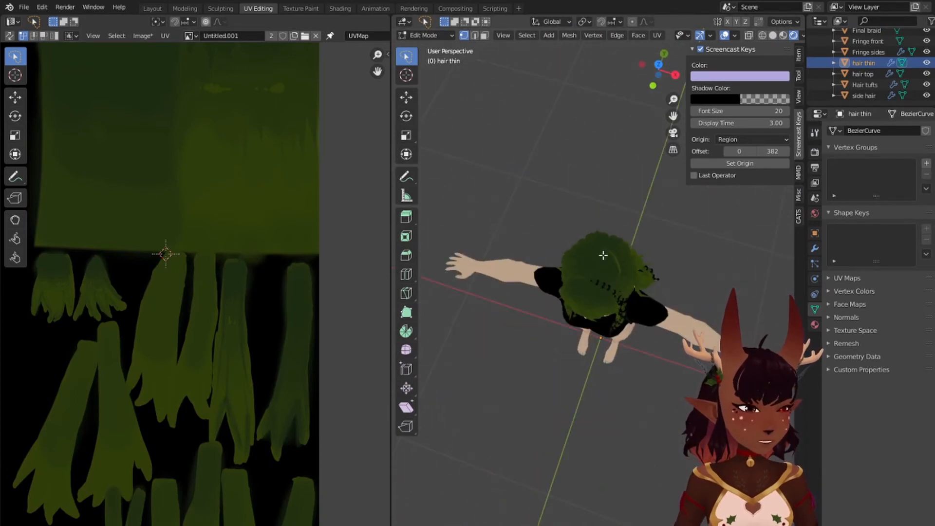
pyautogui.scroll(5, 603, 254)
pyautogui.press('l')
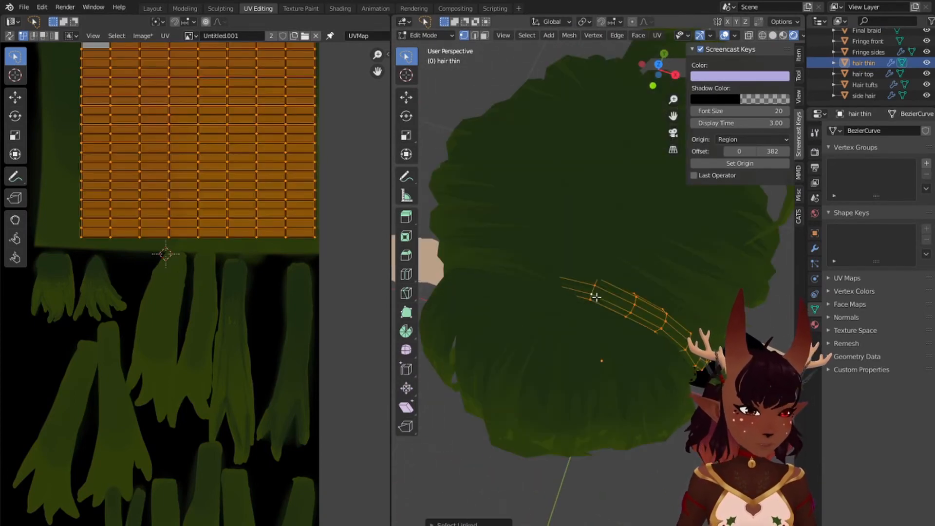
pyautogui.scroll(-2, 202, 232)
pyautogui.scroll(1, 230, 186)
pyautogui.moveTo(230, 186); pyautogui.dragTo(189, 275, button='middle')
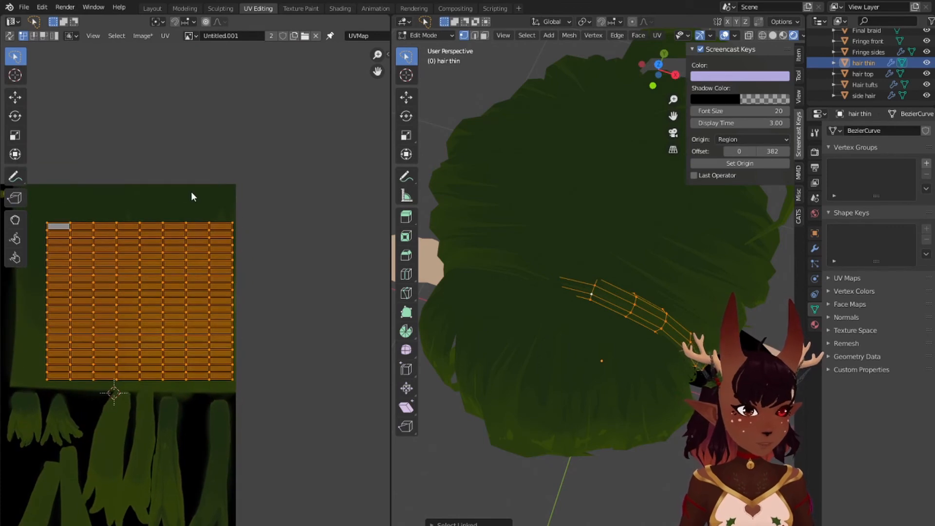
# Step: Select the top row of the hair thin UV grid and move it up along Y with smooth proportional editing, size 0.10
pyautogui.moveTo(163, 203); pyautogui.dragTo(202, 207, button='middle')
pyautogui.moveTo(565, 325); pyautogui.dragTo(592, 268, button='middle')
pyautogui.moveTo(468, 258); pyautogui.dragTo(523, 289, button='middle')
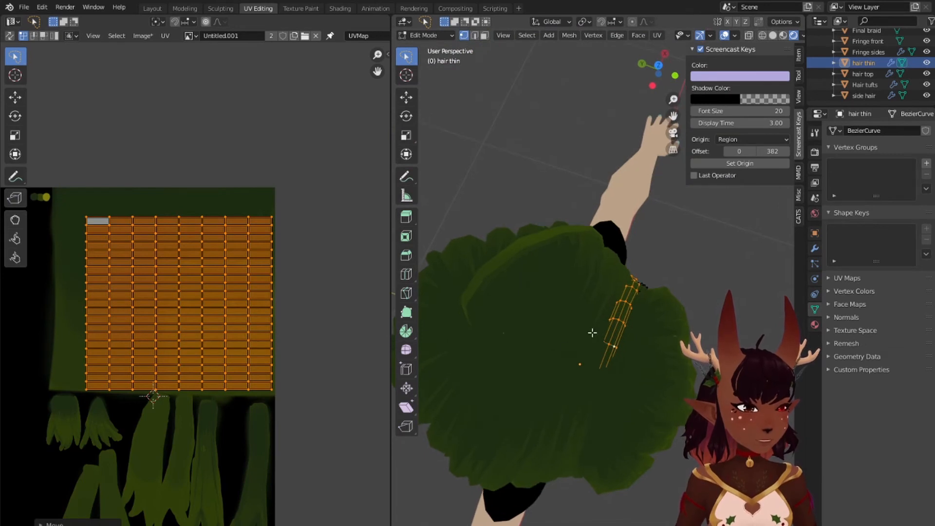
pyautogui.moveTo(618, 355); pyautogui.dragTo(570, 363, button='middle')
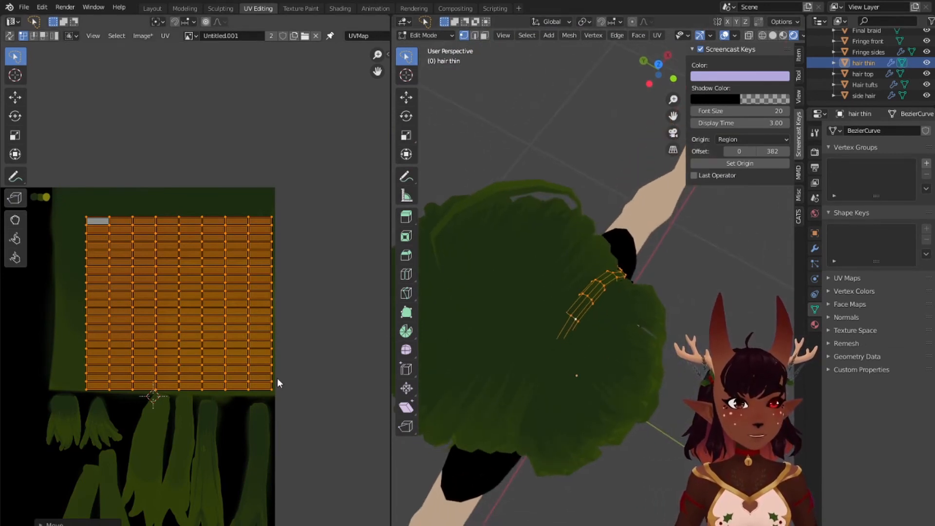
pyautogui.moveTo(530, 296); pyautogui.dragTo(618, 291, button='middle')
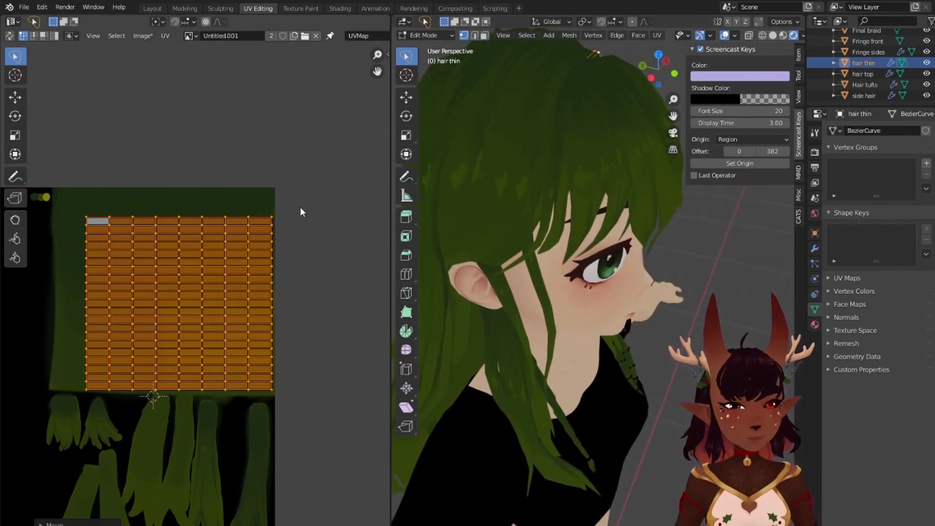
pyautogui.moveTo(300, 206)
pyautogui.keyDown('ctrl'); pyautogui.mouseDown(button='right')
pyautogui.moveTo(95, 206)
pyautogui.moveTo(86, 218)
pyautogui.mouseUp(button='right'); pyautogui.keyUp('ctrl')
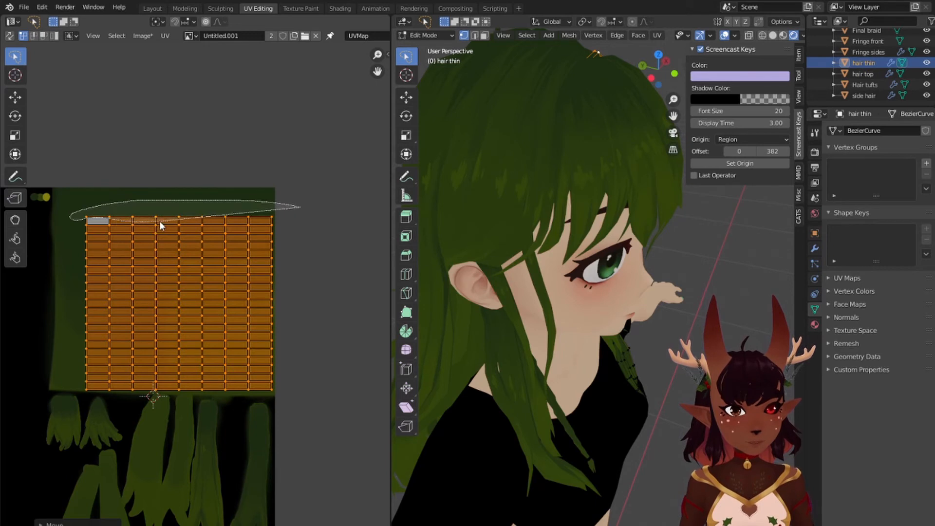
pyautogui.keyDown('ctrl'); pyautogui.moveTo(259, 224); pyautogui.dragTo(294, 222, button='right'); pyautogui.keyUp('ctrl')
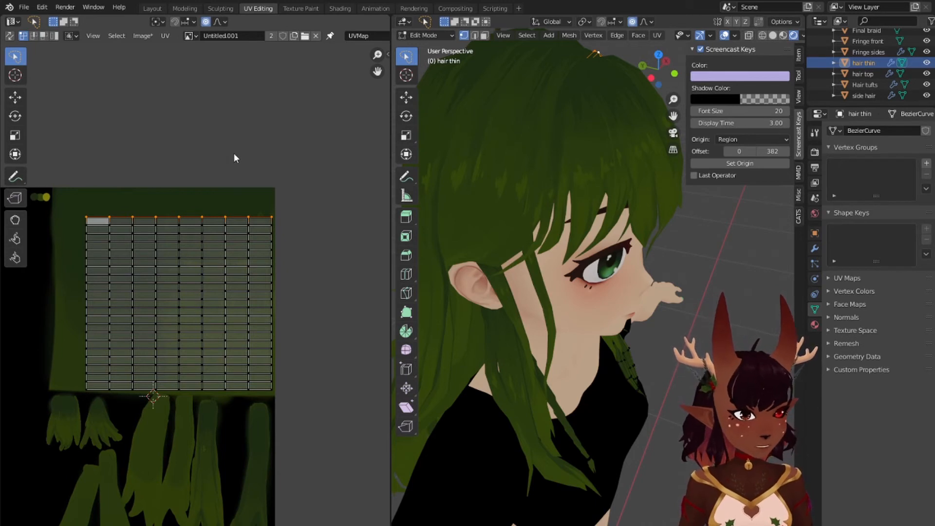
pyautogui.press('g')
pyautogui.press('y')
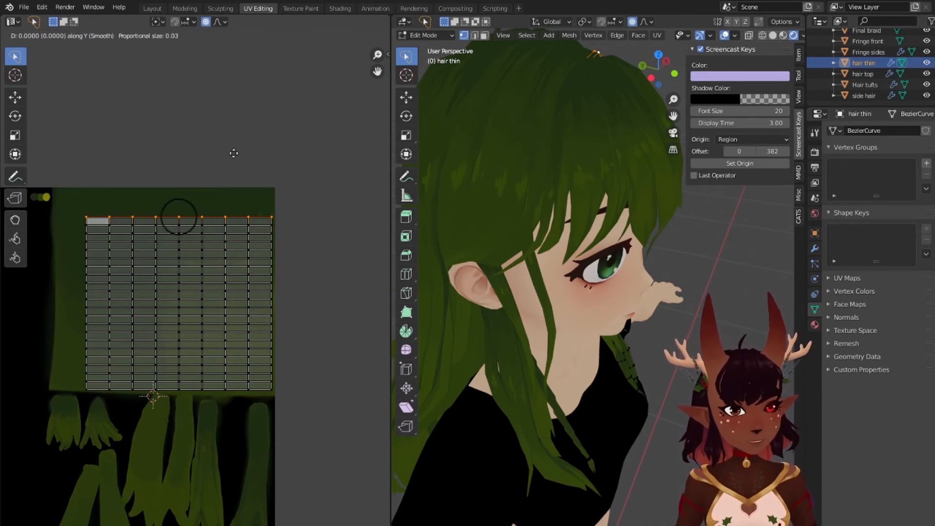
pyautogui.scroll(-5, 234, 153)
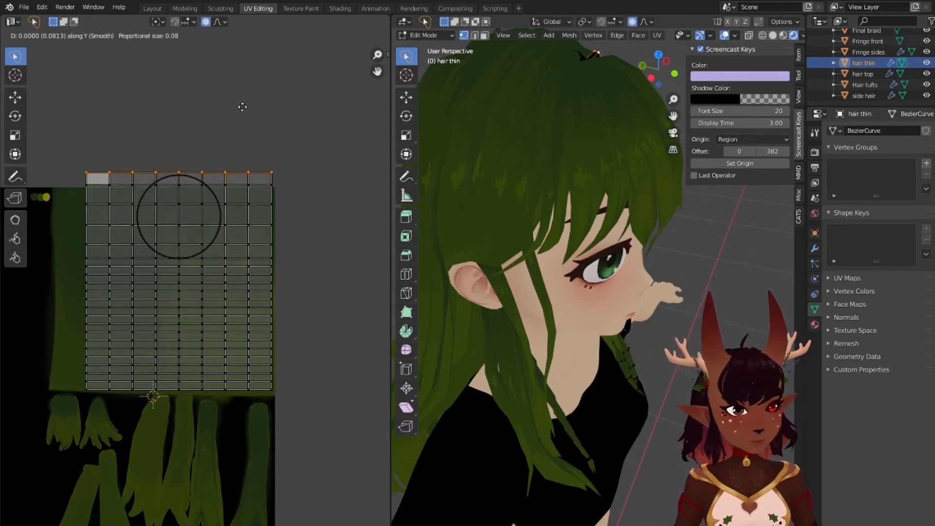
pyautogui.scroll(-2, 247, 117)
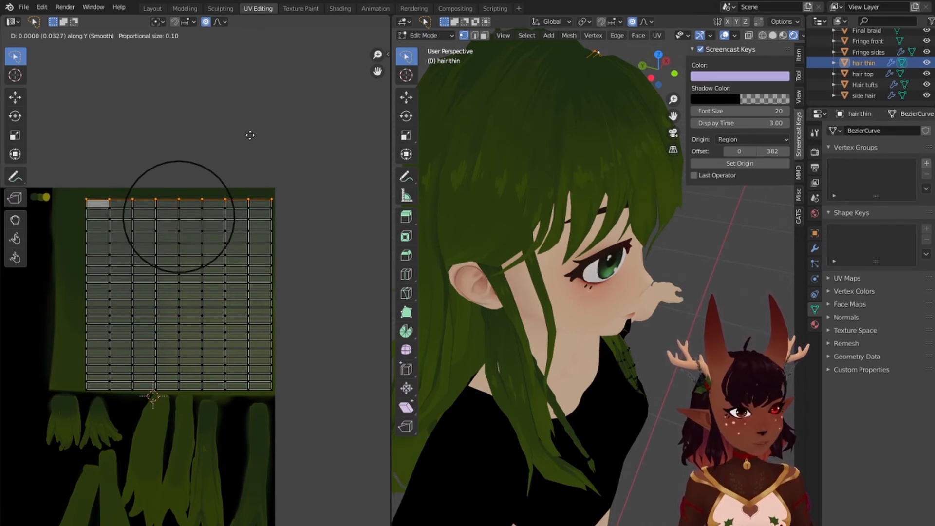
pyautogui.click(252, 137)
# Step: Move a horizontal UV row in the upper half of the grid slightly down along Y with proportional editing, and deselect the UVs
pyautogui.moveTo(560, 234); pyautogui.dragTo(649, 222, button='middle')
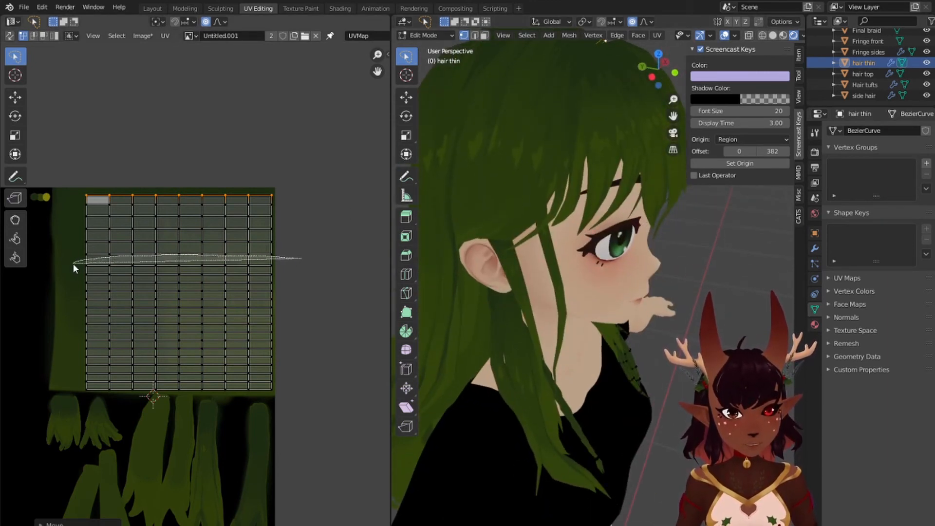
pyautogui.moveTo(261, 270); pyautogui.dragTo(310, 270)
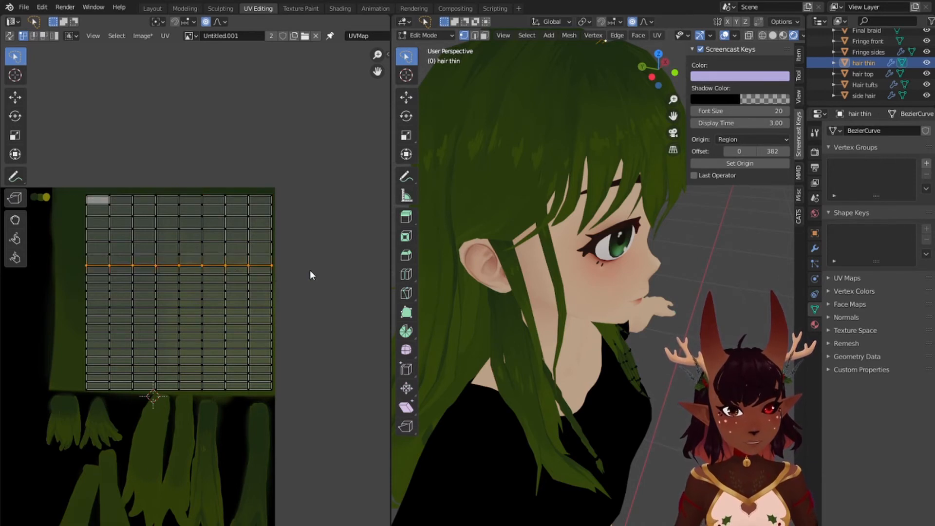
pyautogui.press('g')
pyautogui.press('y')
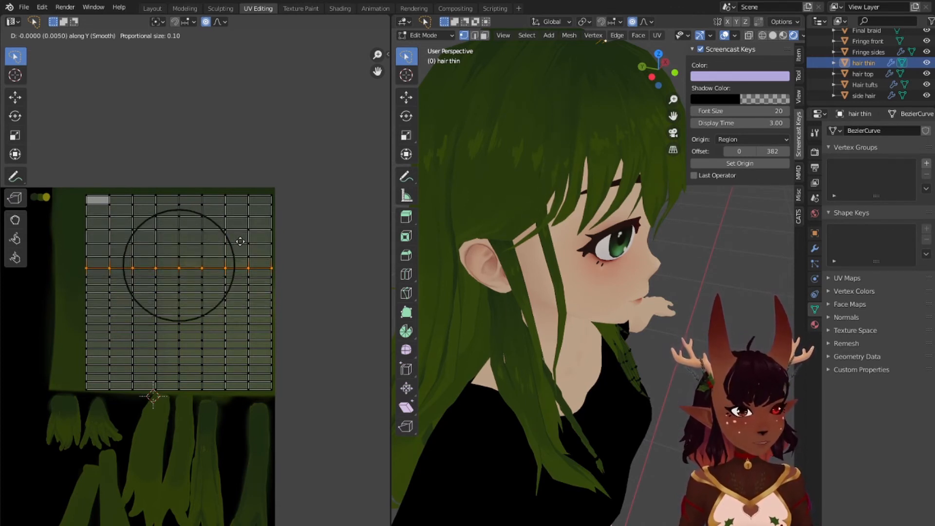
pyautogui.click(240, 241)
pyautogui.press('a')
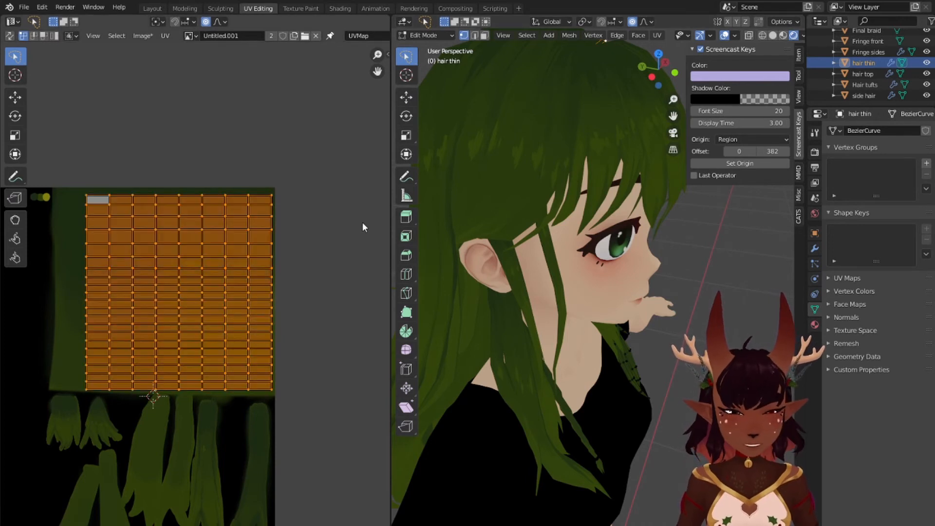
pyautogui.hotkey('alt', 'a')
# Step: Save the texture image, and save the project from the Layout workspace
pyautogui.click(143, 35)
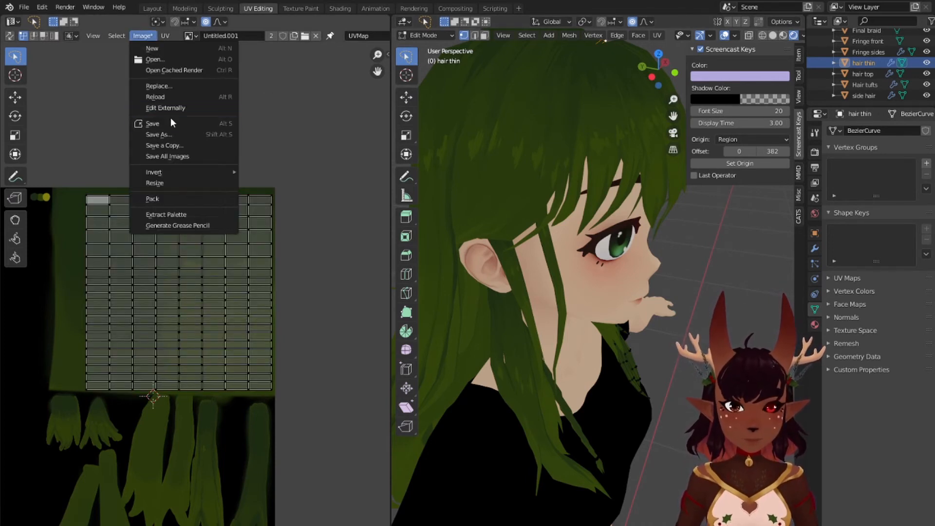
pyautogui.click(153, 123)
pyautogui.scroll(-6, 444, 276)
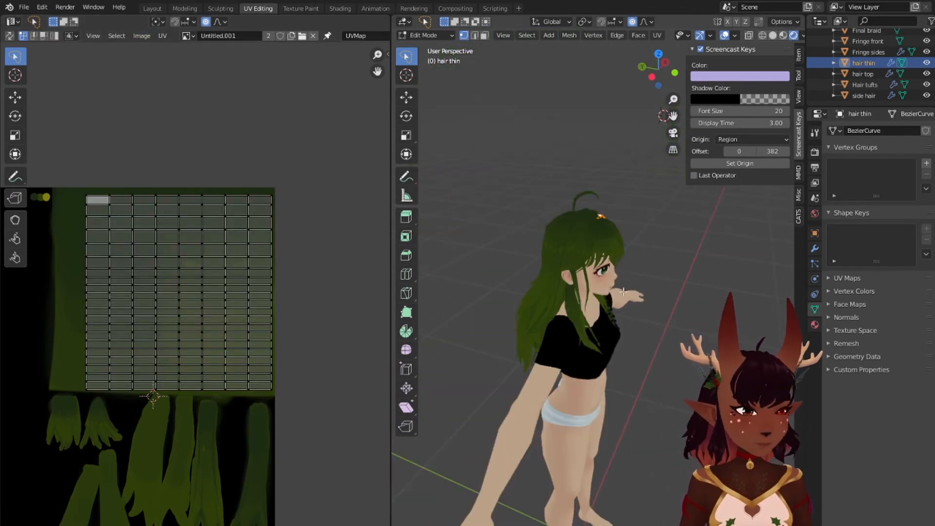
pyautogui.moveTo(445, 275); pyautogui.dragTo(507, 264, button='middle')
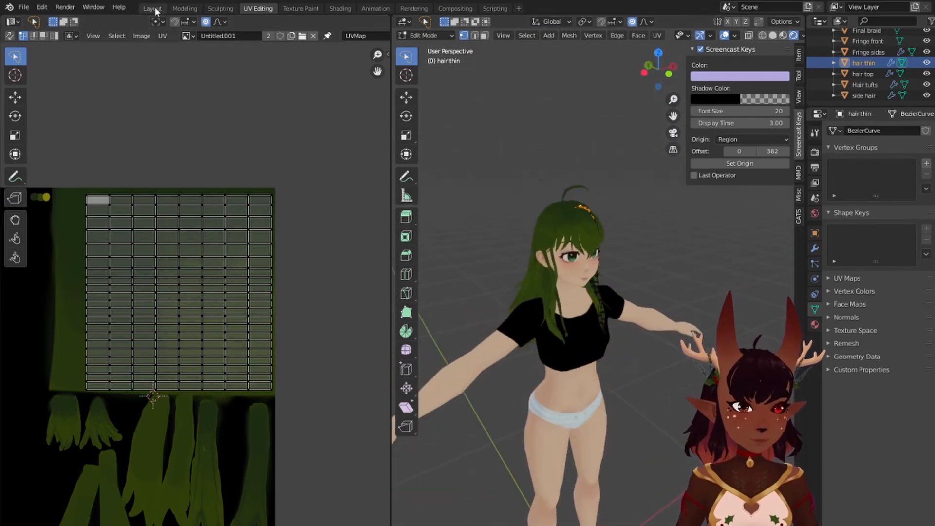
pyautogui.click(153, 8)
pyautogui.click(24, 6)
pyautogui.click(60, 80)
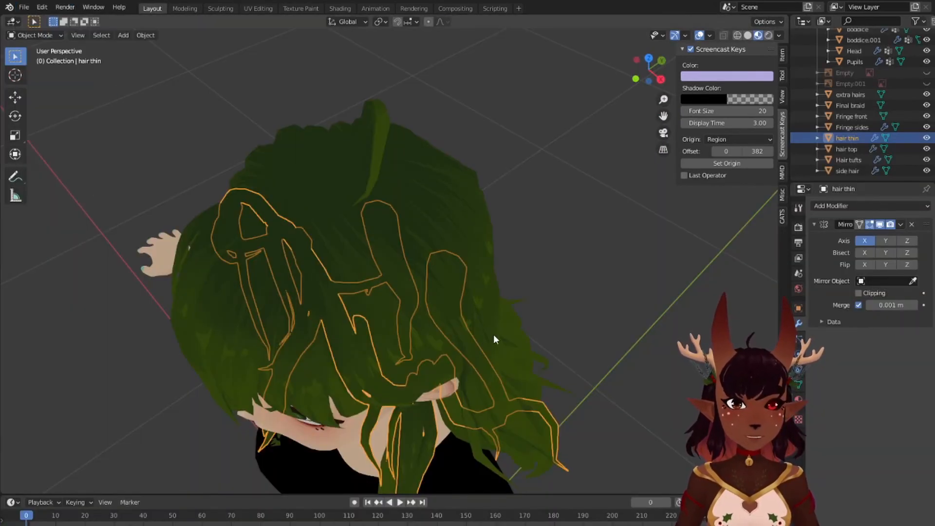
# Step: Deselect all objects and examine the painted hair on the model from the front, the side and close up
pyautogui.scroll(-5, 479, 334)
pyautogui.press('a')
pyautogui.press('a')
pyautogui.scroll(3, 495, 261)
pyautogui.moveTo(496, 262); pyautogui.dragTo(532, 215, button='middle')
pyautogui.scroll(-5, 399, 268)
pyautogui.scroll(2, 351, 280)
pyautogui.moveTo(350, 280); pyautogui.dragTo(483, 268, button='middle')
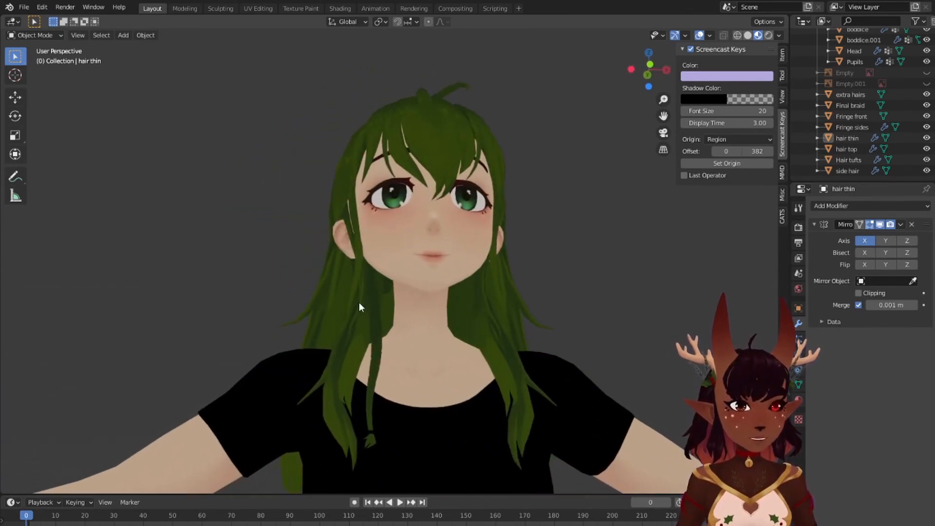
pyautogui.scroll(-4, 370, 292)
pyautogui.moveTo(349, 317); pyautogui.dragTo(463, 292, button='middle')
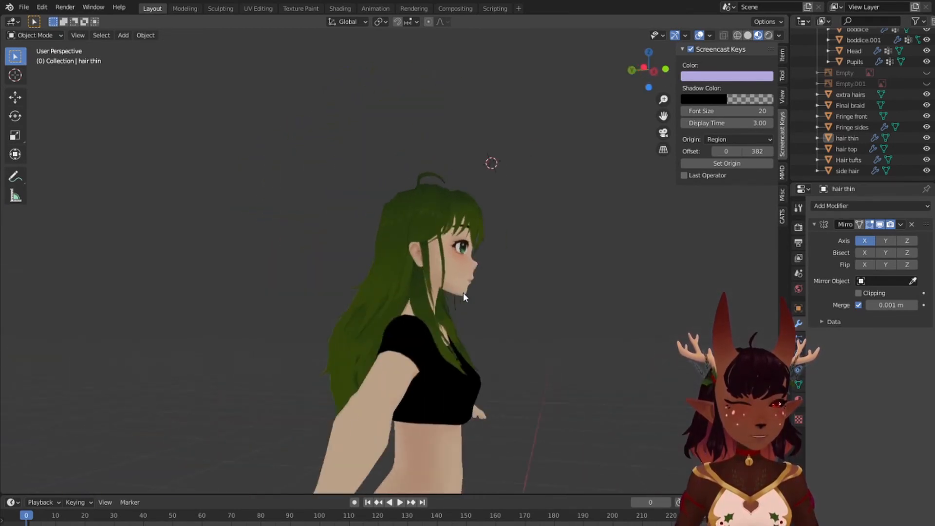
pyautogui.scroll(5, 483, 338)
pyautogui.scroll(-4, 443, 225)
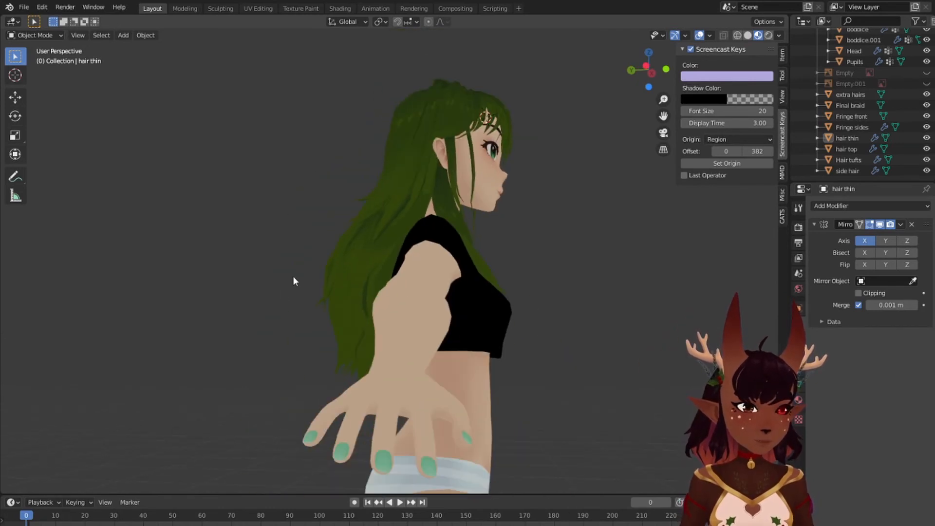
pyautogui.moveTo(293, 276); pyautogui.dragTo(482, 385, button='middle')
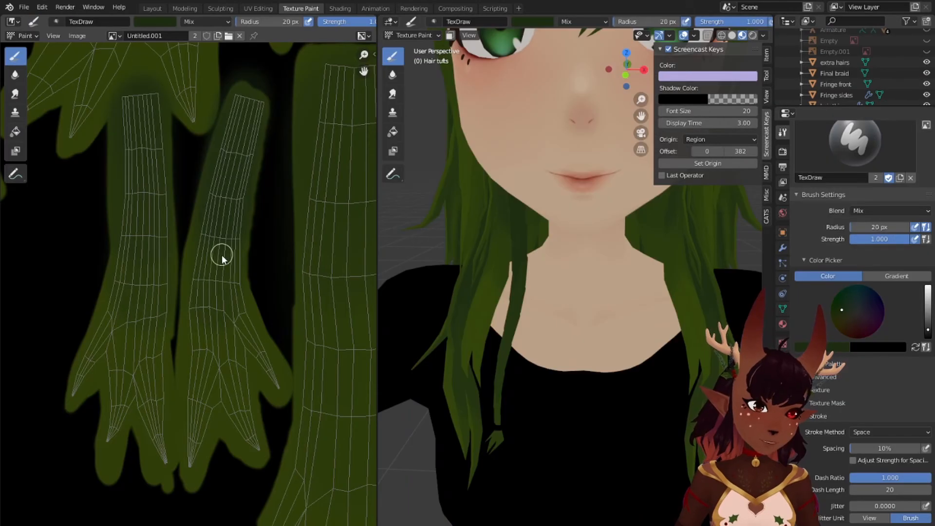
# Step: Set the brush radius to 61 px and paint dark green over the lower part of the slanted Hair tufts island
pyautogui.press(']')
pyautogui.press(']')
pyautogui.press(']')
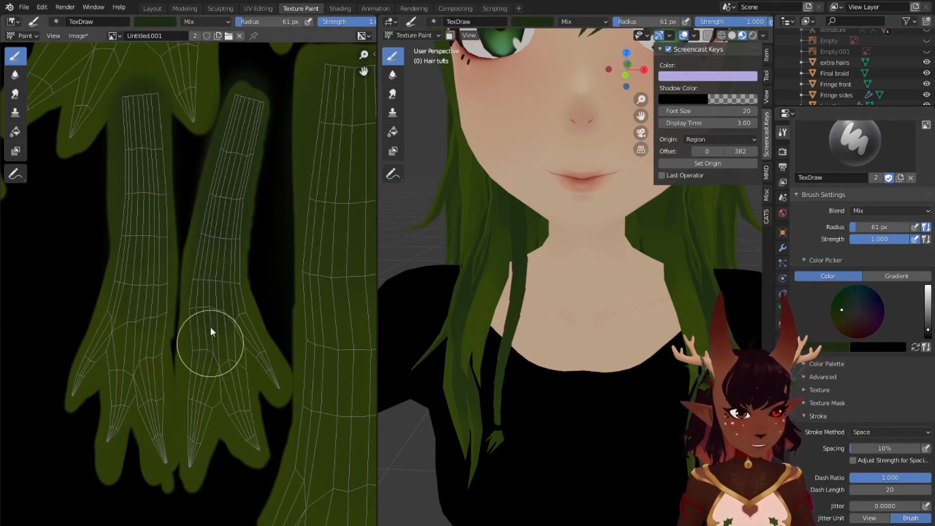
pyautogui.moveTo(200, 461); pyautogui.dragTo(238, 426)
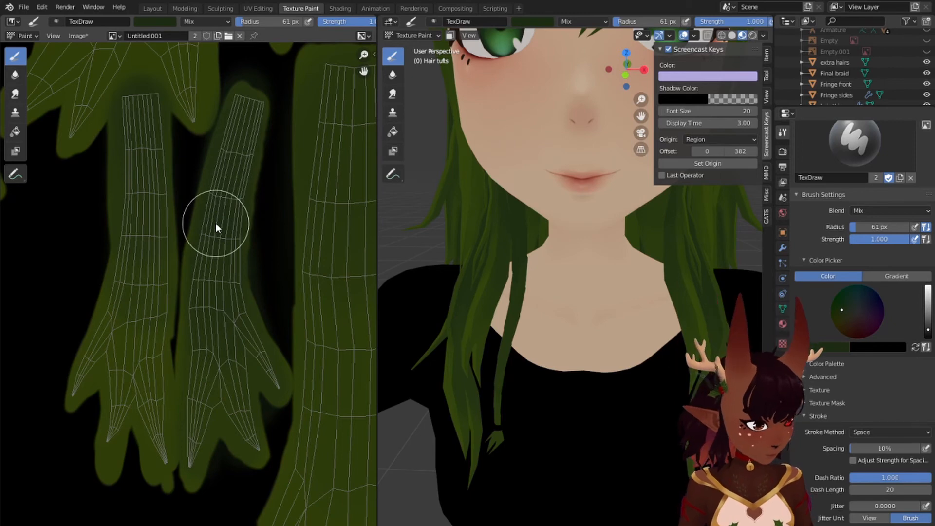
pyautogui.scroll(-5, 683, 340)
pyautogui.scroll(5, 232, 314)
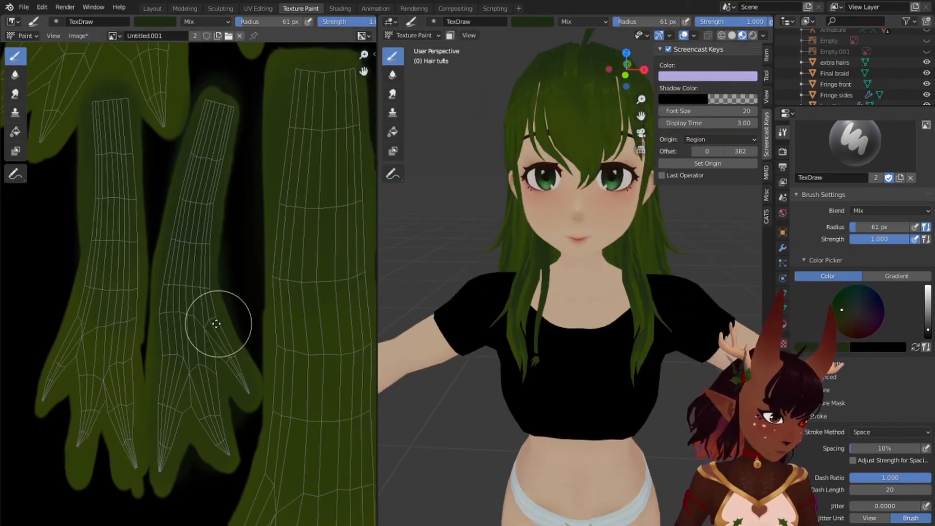
# Step: Set the brush radius to 82 px and paint dark green down the slanted Hair tufts island near the texture's lower right corner
pyautogui.scroll(-4, 197, 305)
pyautogui.scroll(1, 196, 305)
pyautogui.moveTo(253, 302)
pyautogui.mouseDown(button='middle')
pyautogui.moveTo(181, 305)
pyautogui.moveTo(230, 304)
pyautogui.moveTo(201, 335)
pyautogui.mouseUp(button='middle')
pyautogui.scroll(-2, 180, 306)
pyautogui.press(']')
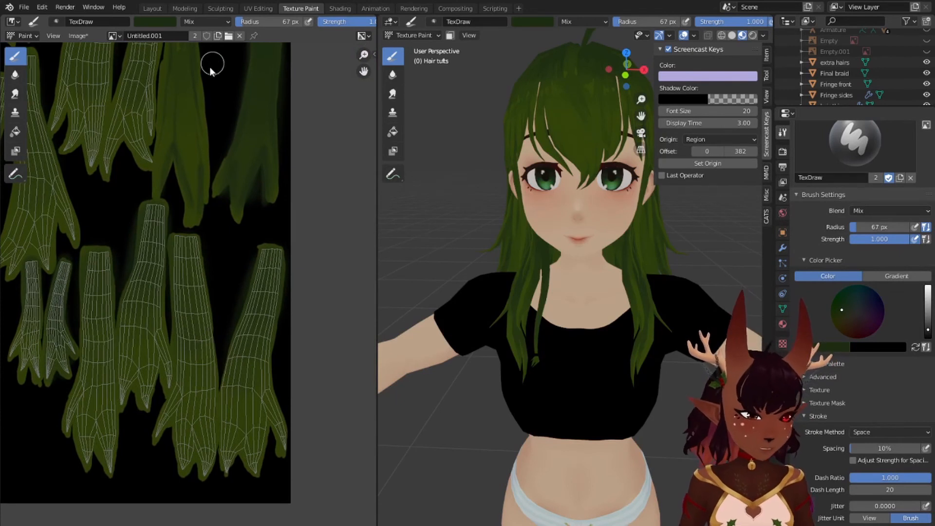
pyautogui.press(']')
pyautogui.press(']')
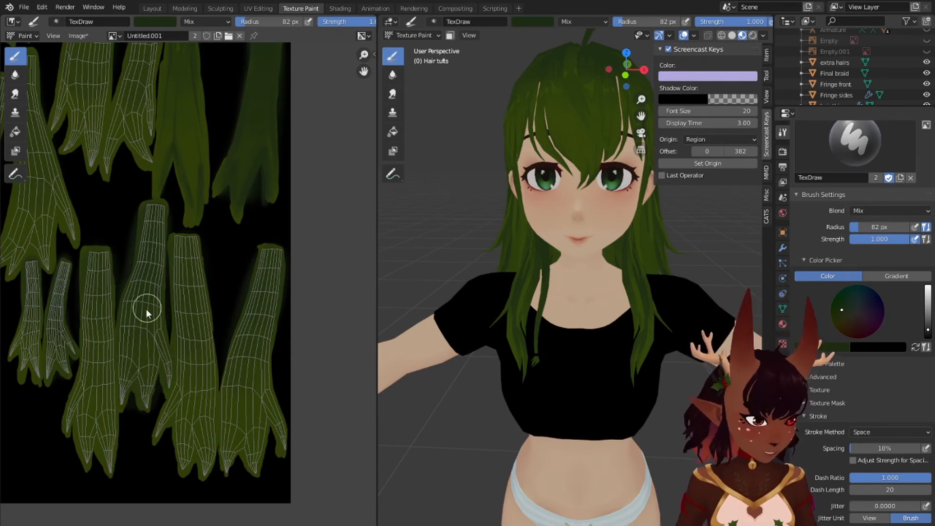
pyautogui.moveTo(487, 292); pyautogui.dragTo(542, 186, button='middle')
pyautogui.moveTo(265, 322); pyautogui.dragTo(284, 442)
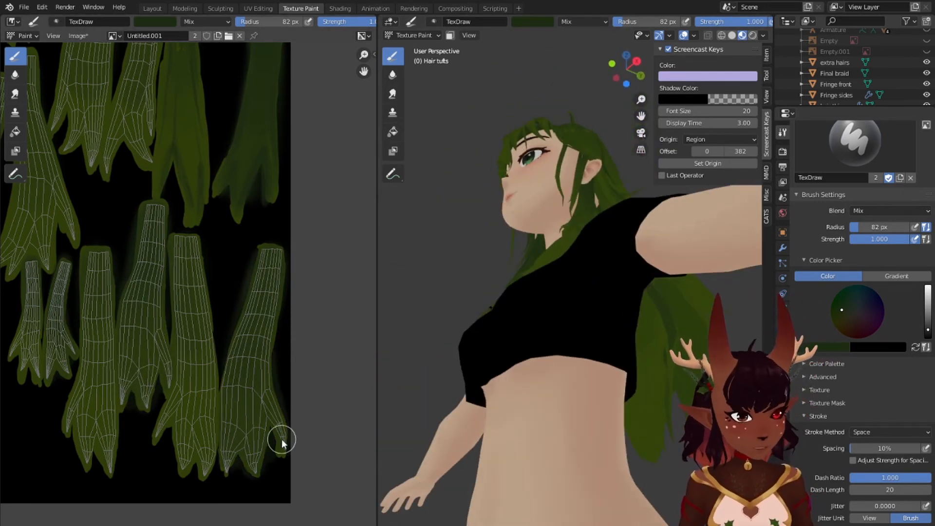
pyautogui.moveTo(574, 292); pyautogui.dragTo(425, 357, button='middle')
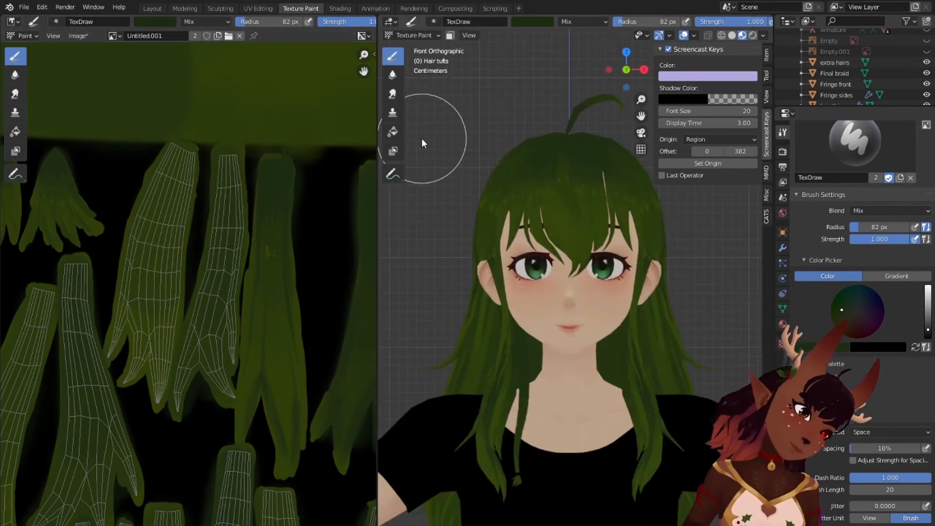
pyautogui.scroll(-1, 651, 227)
pyautogui.scroll(1, 651, 227)
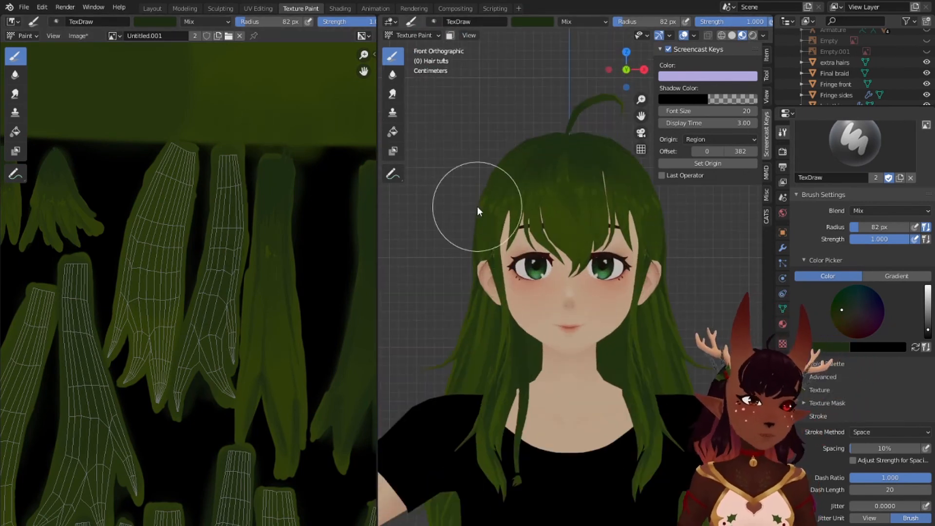
pyautogui.press('KP_3')
pyautogui.moveTo(672, 300); pyautogui.dragTo(699, 260, button='middle')
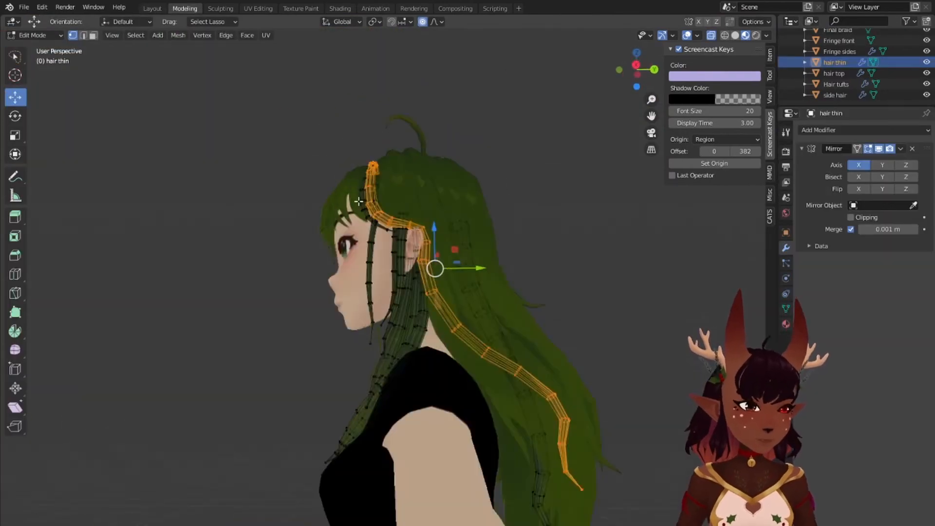
# Step: Nudge two edge loops of the hair thin strand behind the ear slightly backward along Y with proportional editing
pyautogui.moveTo(359, 201); pyautogui.dragTo(527, 244, button='middle')
pyautogui.scroll(4, 527, 244)
pyautogui.keyDown('alt'); pyautogui.click(504, 334); pyautogui.keyUp('alt')
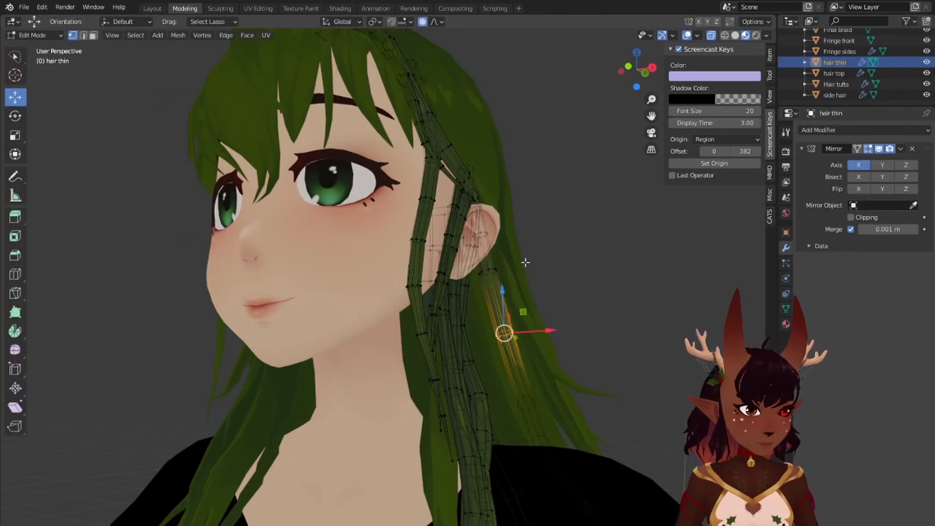
pyautogui.moveTo(546, 299); pyautogui.dragTo(519, 297)
pyautogui.scroll(10, 520, 297)
pyautogui.moveTo(519, 297); pyautogui.dragTo(579, 260, button='middle')
pyautogui.press('KP_3')
pyautogui.moveTo(516, 296); pyautogui.dragTo(525, 296)
pyautogui.keyDown('alt'); pyautogui.click(519, 399); pyautogui.keyUp('alt')
pyautogui.moveTo(565, 398); pyautogui.dragTo(571, 397)
# Step: Shift two edge loops of the same thin strand slightly outward along X in the front view, and clear the loop selection
pyautogui.moveTo(571, 398); pyautogui.dragTo(682, 361, button='middle')
pyautogui.press('KP_1')
pyautogui.scroll(-5, 559, 282)
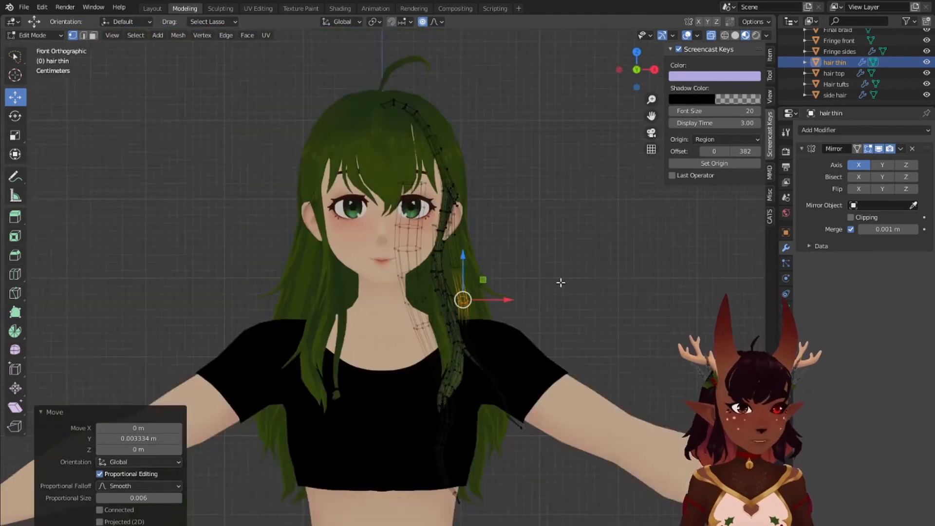
pyautogui.scroll(6, 487, 304)
pyautogui.moveTo(465, 285); pyautogui.dragTo(472, 284)
pyautogui.scroll(-1, 438, 273)
pyautogui.keyDown('alt'); pyautogui.click(413, 214); pyautogui.keyUp('alt')
pyautogui.moveTo(454, 213); pyautogui.dragTo(461, 213)
pyautogui.scroll(-5, 487, 221)
pyautogui.click(530, 236)
# Step: Move two edge loops in the middle of the thin strand slightly backward along Y in the right view
pyautogui.moveTo(643, 251); pyautogui.dragTo(457, 220, button='middle')
pyautogui.scroll(-3, 457, 219)
pyautogui.press('KP_3')
pyautogui.scroll(5, 421, 224)
pyautogui.keyDown('alt'); pyautogui.click(421, 227); pyautogui.keyUp('alt')
pyautogui.moveTo(469, 227); pyautogui.dragTo(474, 227)
pyautogui.keyDown('alt'); pyautogui.click(480, 259); pyautogui.keyUp('alt')
pyautogui.moveTo(526, 263); pyautogui.dragTo(532, 263)
# Step: Select the five lowest edge loops of the thin strand, from its tip upward
pyautogui.keyDown('alt'); pyautogui.click(540, 358); pyautogui.keyUp('alt')
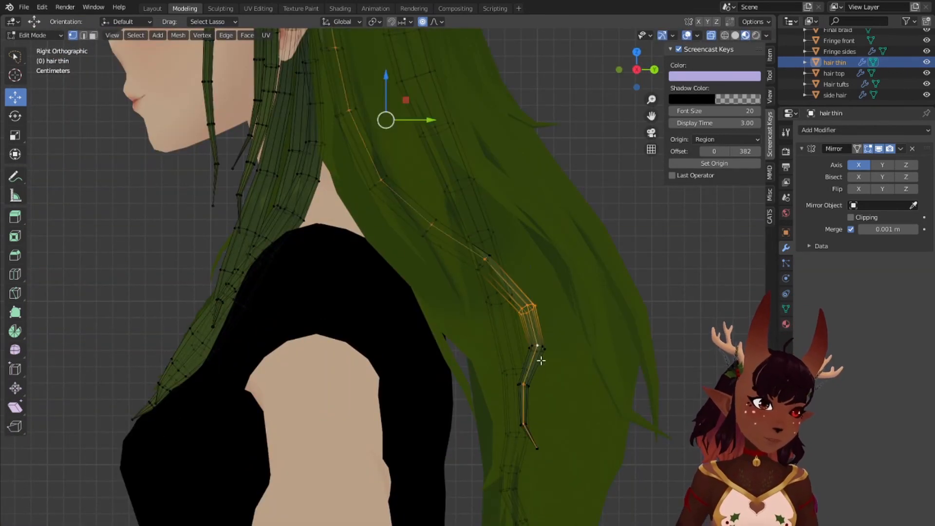
pyautogui.keyDown('alt'); pyautogui.click(536, 447); pyautogui.keyUp('alt')
pyautogui.keyDown('alt'); pyautogui.keyDown('shift'); pyautogui.click(524, 425); pyautogui.keyUp('shift'); pyautogui.keyUp('alt')
pyautogui.keyDown('alt'); pyautogui.keyDown('shift'); pyautogui.click(527, 385); pyautogui.keyUp('shift'); pyautogui.keyUp('alt')
pyautogui.keyDown('alt'); pyautogui.keyDown('shift'); pyautogui.click(537, 348); pyautogui.keyUp('shift'); pyautogui.keyUp('alt')
pyautogui.keyDown('alt'); pyautogui.keyDown('shift'); pyautogui.click(528, 307); pyautogui.keyUp('shift'); pyautogui.keyUp('alt')
pyautogui.scroll(-6, 529, 312)
pyautogui.moveTo(528, 307); pyautogui.dragTo(292, 258, button='middle')
# Step: Select the side hair object in the Layout workspace and open it in the Texture Paint workspace
pyautogui.click(151, 8)
pyautogui.moveTo(384, 213); pyautogui.dragTo(350, 304, button='middle')
pyautogui.press('KP_1')
pyautogui.scroll(5, 350, 305)
pyautogui.click(523, 311)
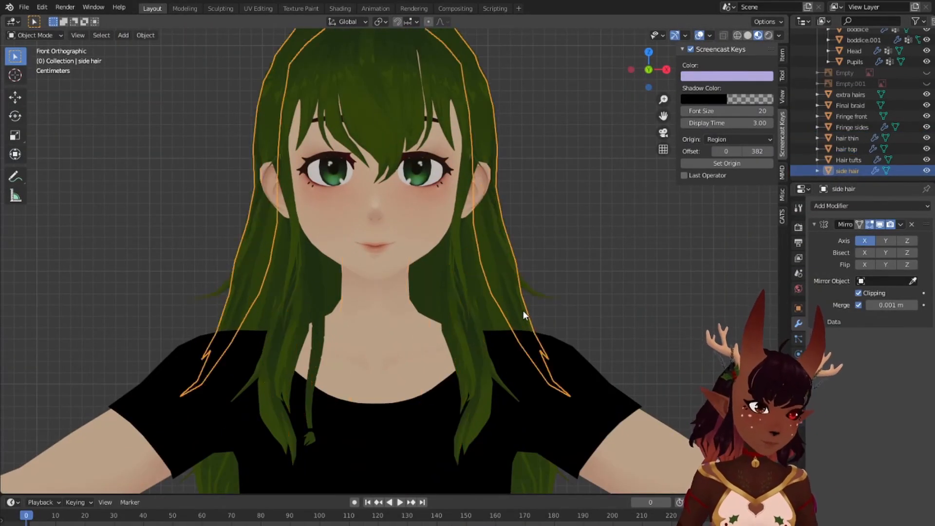
pyautogui.moveTo(523, 311); pyautogui.dragTo(506, 273, button='middle')
pyautogui.scroll(-3, 506, 272)
pyautogui.click(300, 9)
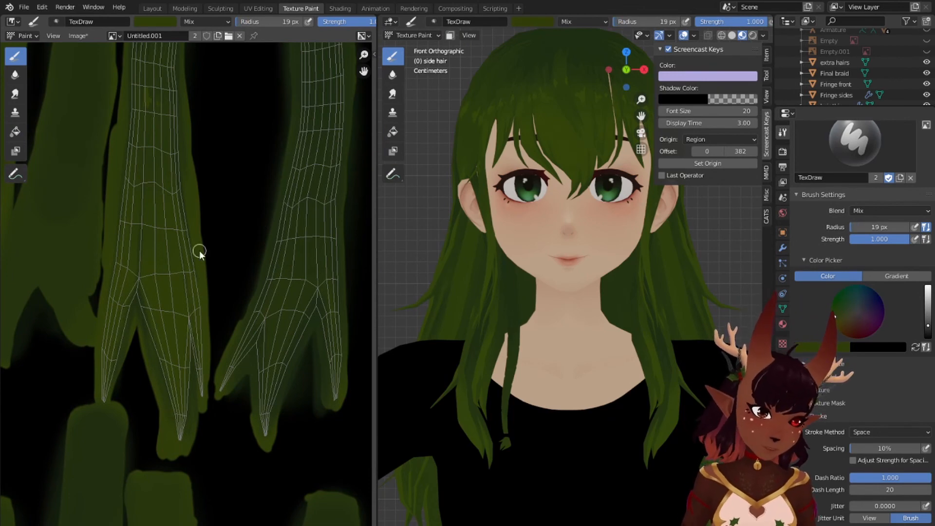
# Step: Set the brush radius to 64 px, toggle pressure sensitivity for strength, and paint green down the rightmost side hair island
pyautogui.press('f')
pyautogui.click(208, 252)
pyautogui.click(915, 239)
pyautogui.moveTo(329, 265); pyautogui.dragTo(255, 410)
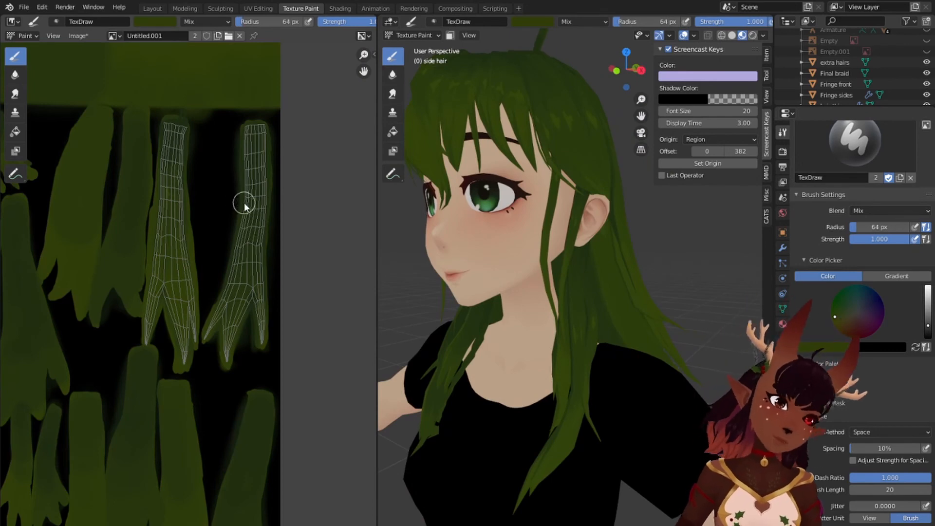
# Step: Set the brush radius to 112 px and paint green over the tips of the two small neighbouring hair islands
pyautogui.moveTo(487, 253); pyautogui.dragTo(761, 253, button='middle')
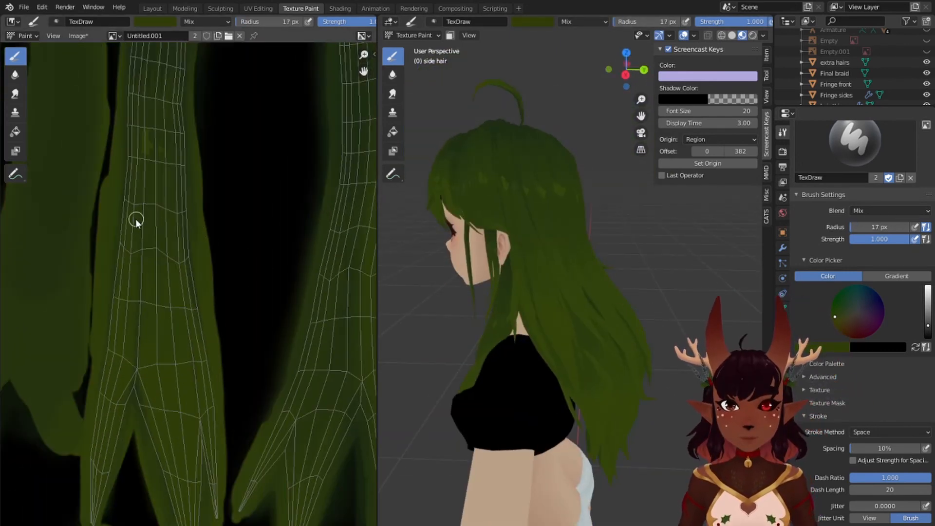
pyautogui.scroll(-5, 219, 100)
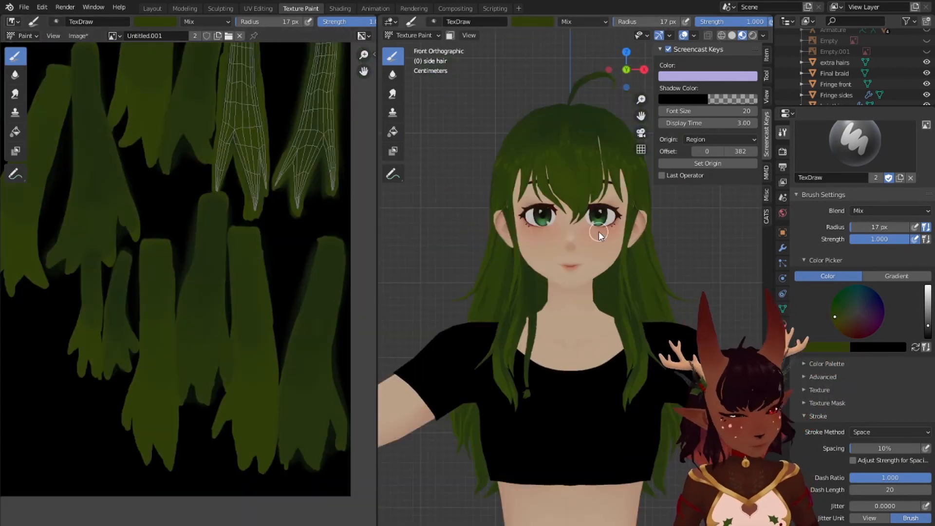
pyautogui.scroll(4, 83, 332)
pyautogui.moveTo(82, 332); pyautogui.dragTo(187, 300, button='middle')
pyautogui.press(']')
pyautogui.press(']')
pyautogui.press(']')
pyautogui.press(']')
pyautogui.press(']')
pyautogui.press(']')
pyautogui.press(']')
pyautogui.press(']')
pyautogui.press(']')
pyautogui.press(']')
pyautogui.press(']')
pyautogui.press(']')
pyautogui.press(']')
pyautogui.press(']')
pyautogui.press(']')
pyautogui.press(']')
pyautogui.press(']')
pyautogui.press(']')
pyautogui.press(']')
pyautogui.press(']')
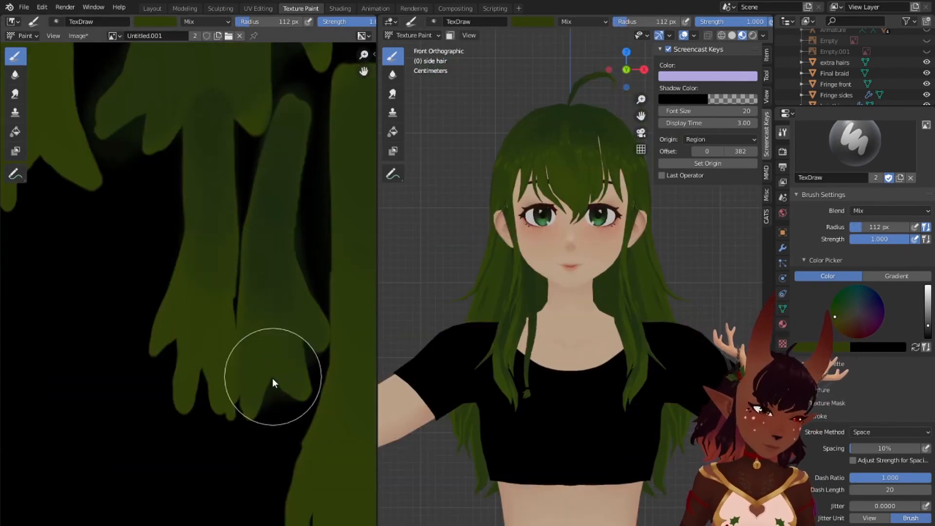
# Step: Set the brush radius to 137 px and paint green over the tips of the lower row of hair islands
pyautogui.press('[')
pyautogui.press('[')
pyautogui.scroll(3, 579, 292)
pyautogui.scroll(-5, 195, 258)
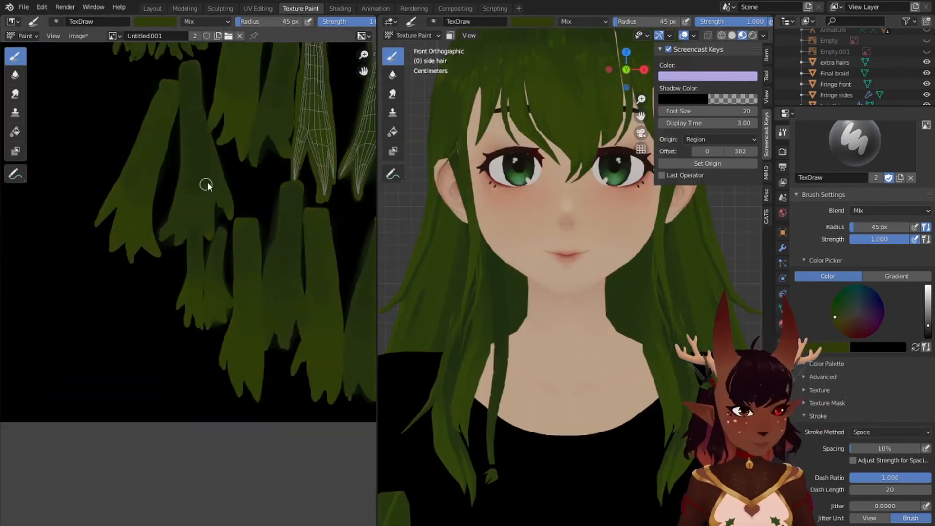
pyautogui.scroll(-3, 580, 297)
pyautogui.keyDown('alt'); pyautogui.moveTo(681, 321); pyautogui.dragTo(467, 323, button='middle'); pyautogui.keyUp('alt')
pyautogui.scroll(2, 229, 239)
pyautogui.moveTo(224, 238); pyautogui.dragTo(107, 248, button='middle')
pyautogui.press(']')
pyautogui.press(']')
pyautogui.press(']')
pyautogui.press(']')
pyautogui.press(']')
pyautogui.press(']')
pyautogui.press(']')
pyautogui.press(']')
pyautogui.press(']')
pyautogui.press(']')
pyautogui.press(']')
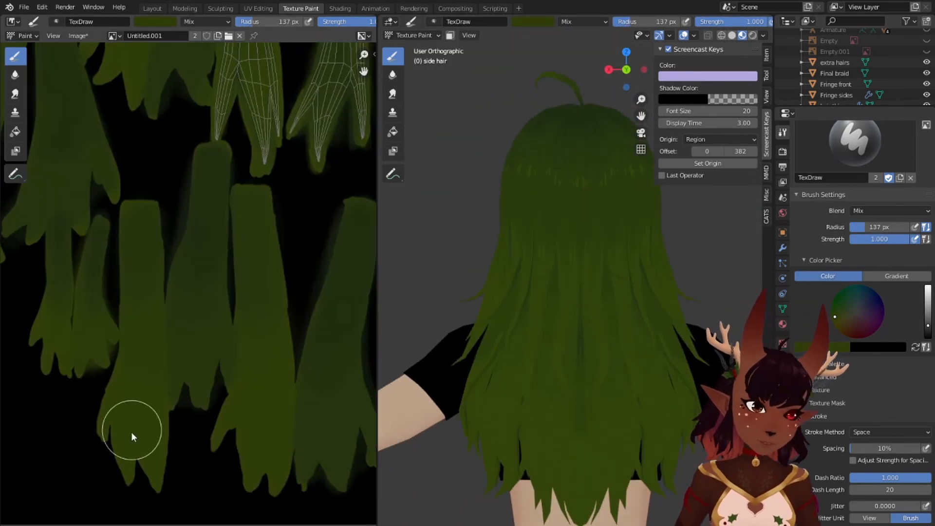
# Step: Set the brush radius to 108 px and touch up the green gradients across the hair islands
pyautogui.scroll(-3, 98, 185)
pyautogui.scroll(2, 161, 231)
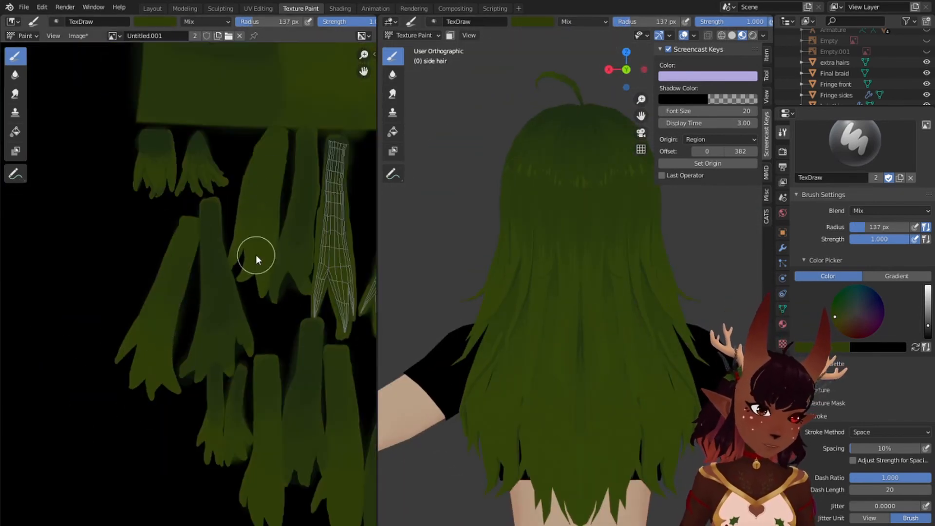
pyautogui.scroll(-3, 536, 238)
pyautogui.scroll(5, 487, 246)
pyautogui.scroll(1, 229, 244)
pyautogui.moveTo(272, 341)
pyautogui.mouseDown(button='middle')
pyautogui.moveTo(185, 239)
pyautogui.moveTo(204, 335)
pyautogui.mouseUp(button='middle')
pyautogui.press(']')
pyautogui.press(']')
pyautogui.press('[')
pyautogui.press('[')
pyautogui.press('[')
pyautogui.scroll(-4, 560, 273)
pyautogui.moveTo(658, 282); pyautogui.dragTo(487, 273, button='middle')
pyautogui.moveTo(95, 428); pyautogui.dragTo(41, 225, button='middle')
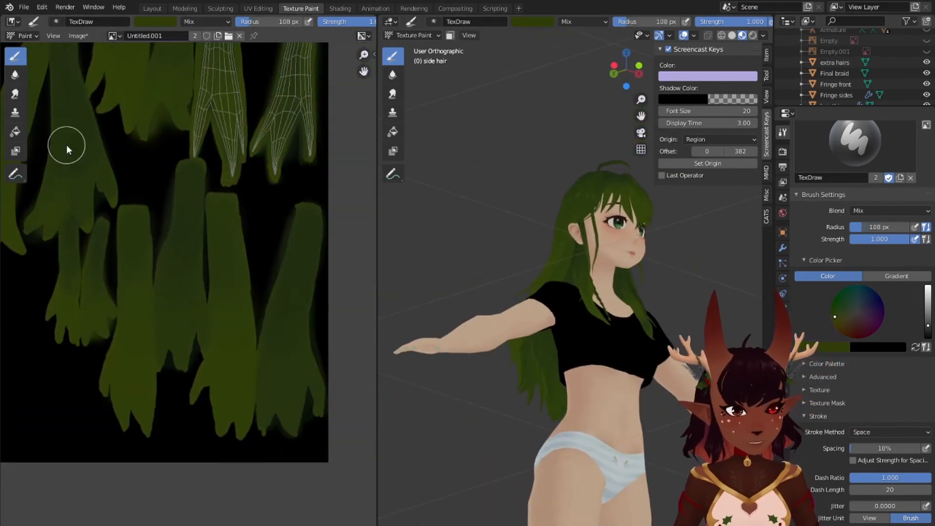
# Step: Reduce the brush radius to 70 px and paint green on the wide hair islands beside the wireframed side hair islands
pyautogui.press('[')
pyautogui.moveTo(438, 272); pyautogui.dragTo(613, 324, button='middle')
pyautogui.moveTo(151, 205); pyautogui.dragTo(193, 341, button='middle')
pyautogui.scroll(1, 193, 341)
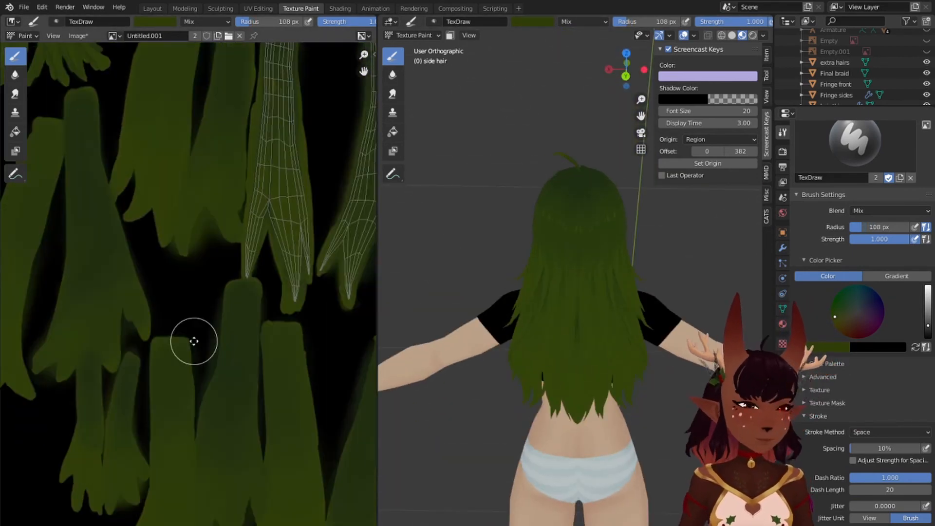
pyautogui.press('[')
pyautogui.press('[')
pyautogui.press('[')
pyautogui.press('[')
pyautogui.moveTo(139, 228); pyautogui.dragTo(173, 267, button='middle')
pyautogui.moveTo(200, 236)
pyautogui.mouseDown(button='middle')
pyautogui.moveTo(178, 308)
pyautogui.moveTo(190, 339)
pyautogui.mouseUp(button='middle')
pyautogui.press('[')
pyautogui.press('[')
pyautogui.press('[')
pyautogui.press('[')
pyautogui.press('[')
pyautogui.press('[')
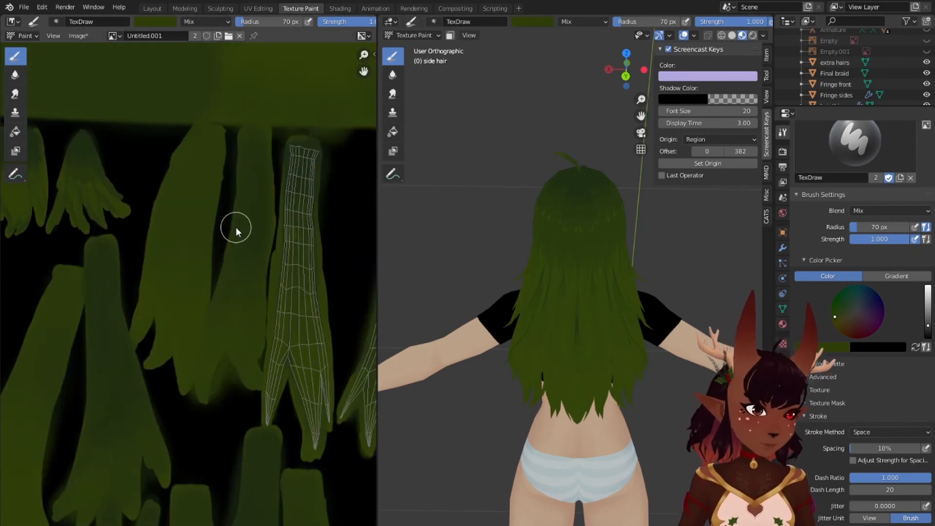
# Step: Lighten the dark middle island of the lower row along its left edge and blend it with the Smear tool at 32 px
pyautogui.scroll(-1, 236, 292)
pyautogui.moveTo(0, 0); pyautogui.dragTo(0, 0)
pyautogui.scroll(-1, 236, 293)
pyautogui.moveTo(302, 492); pyautogui.dragTo(200, 283, button='middle')
pyautogui.press('[')
pyautogui.press('[')
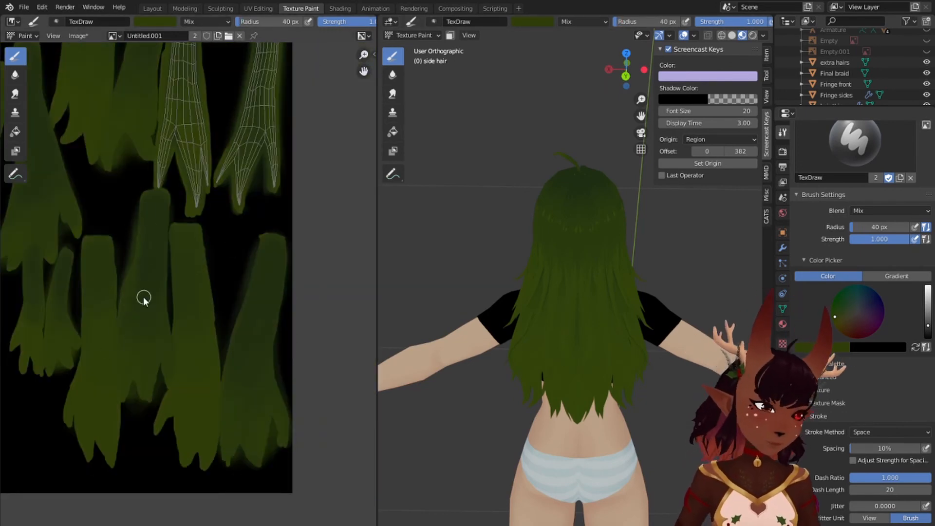
pyautogui.press(']')
pyautogui.press(']')
pyautogui.press(']')
pyautogui.press(']')
pyautogui.press(']')
pyautogui.press(']')
pyautogui.press(']')
pyautogui.press(']')
pyautogui.press(']')
pyautogui.click(15, 94)
pyautogui.moveTo(146, 317); pyautogui.dragTo(140, 313)
pyautogui.press('[')
pyautogui.press('[')
pyautogui.press('[')
pyautogui.press('[')
pyautogui.press('[')
pyautogui.press('[')
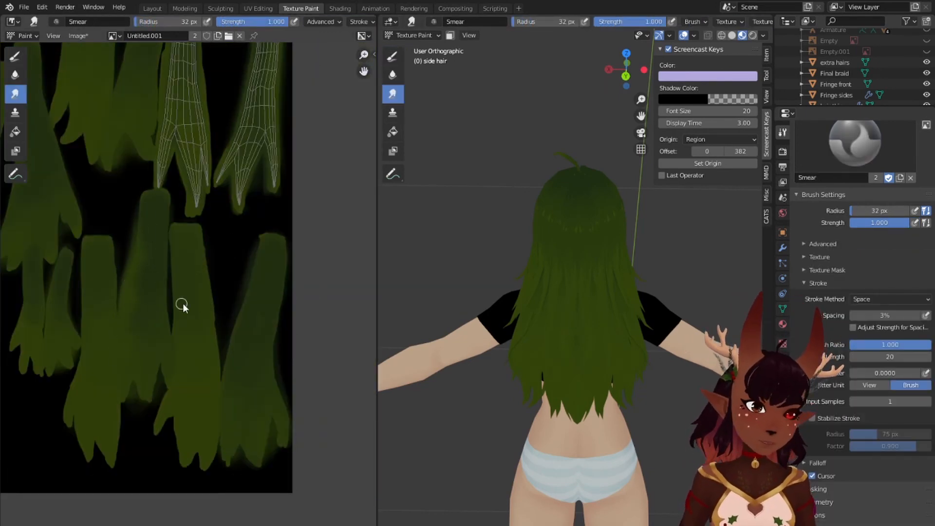
# Step: Switch back to the TexDraw brush at 108 px and paint green over the rightmost island of the lower row
pyautogui.moveTo(628, 312)
pyautogui.mouseDown(button='middle')
pyautogui.moveTo(688, 229)
pyautogui.moveTo(605, 278)
pyautogui.moveTo(653, 272)
pyautogui.mouseUp(button='middle')
pyautogui.click(15, 57)
pyautogui.press(']')
pyautogui.press(']')
pyautogui.press(']')
pyautogui.press(']')
pyautogui.press(']')
pyautogui.press(']')
pyautogui.moveTo(282, 434); pyautogui.dragTo(317, 403, button='middle')
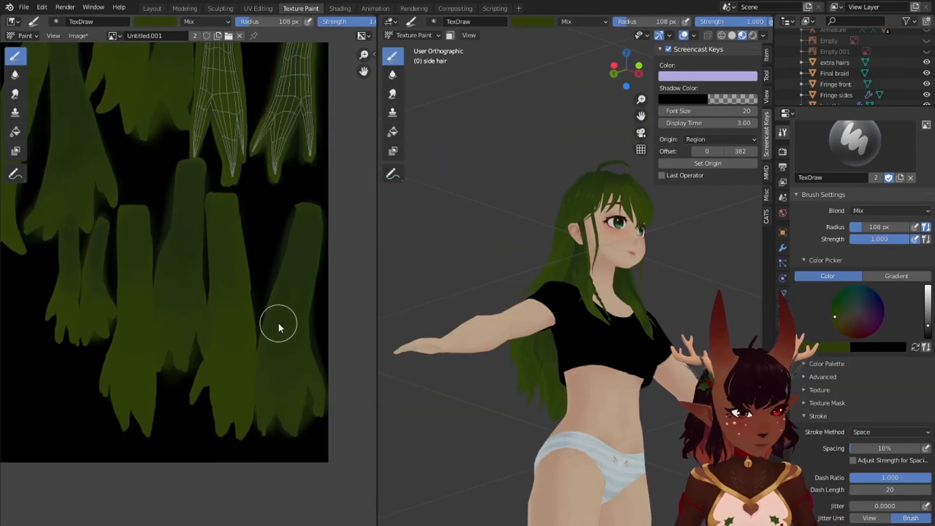
pyautogui.moveTo(404, 302); pyautogui.dragTo(633, 340, button='middle')
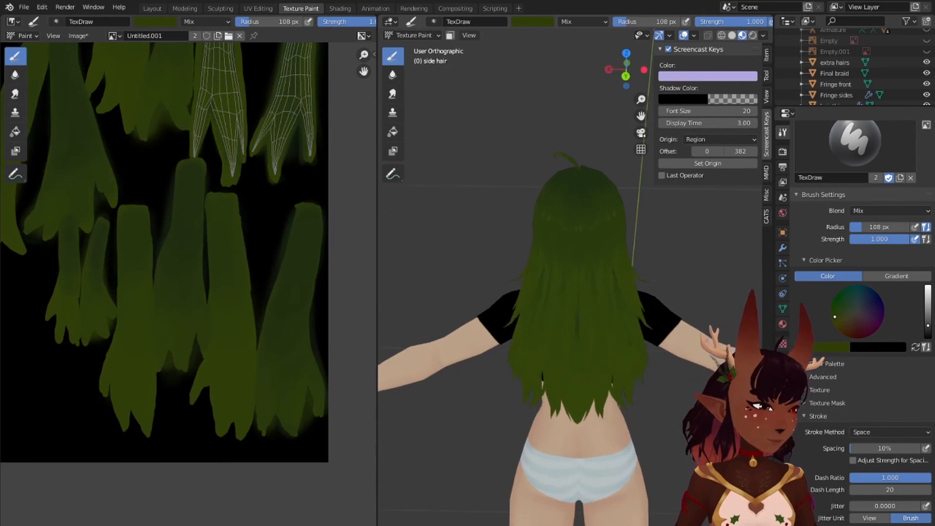
# Step: Set the brush radius to 70 px and undo the last paint stroke near the wide dark hair island
pyautogui.scroll(4, 139, 192)
pyautogui.moveTo(144, 204); pyautogui.dragTo(184, 244, button='middle')
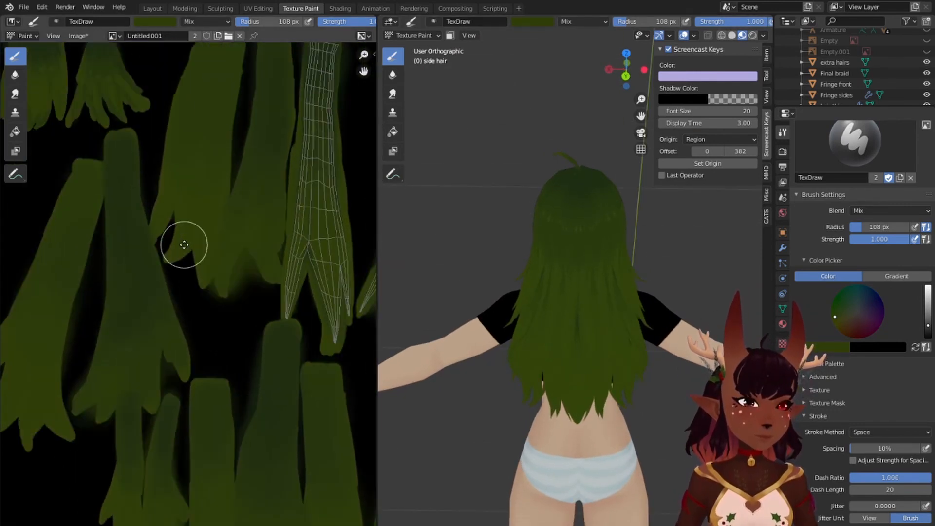
pyautogui.press('[')
pyautogui.press('[')
pyautogui.press('[')
pyautogui.press('[')
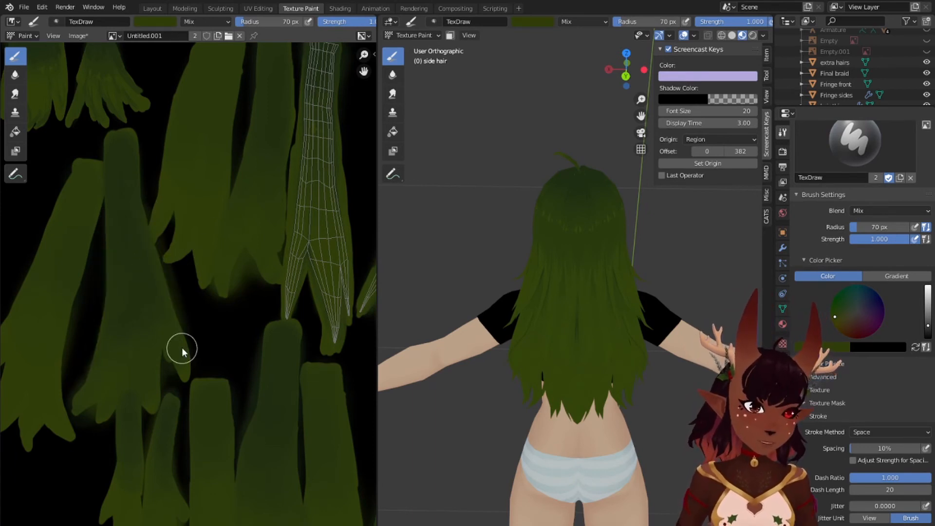
pyautogui.hotkey('ctrl', 'z')
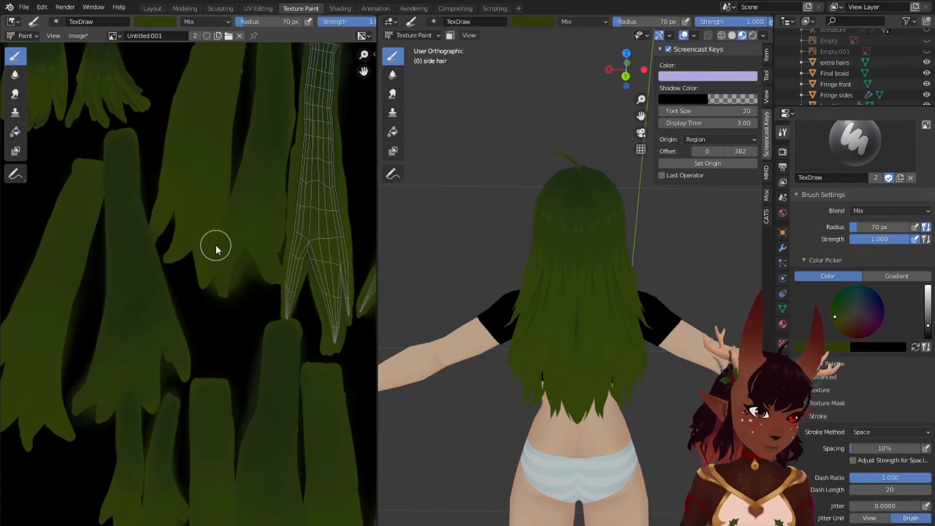
# Step: Paint green down the left edge of the lower row's dark middle island, set the radius to 95 px, and activate the Smear tool
pyautogui.moveTo(216, 246); pyautogui.dragTo(176, 335, button='middle')
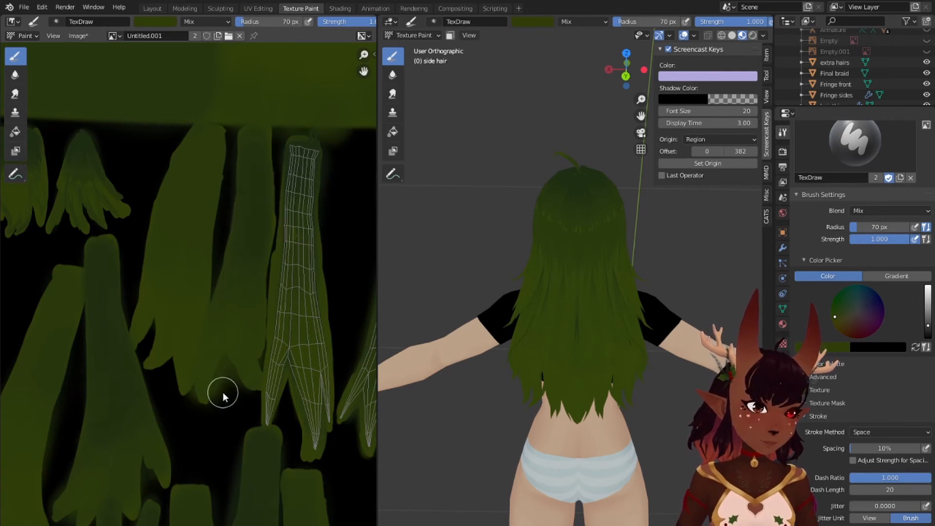
pyautogui.scroll(-3, 219, 390)
pyautogui.scroll(4, 192, 306)
pyautogui.moveTo(236, 345); pyautogui.dragTo(211, 302, button='middle')
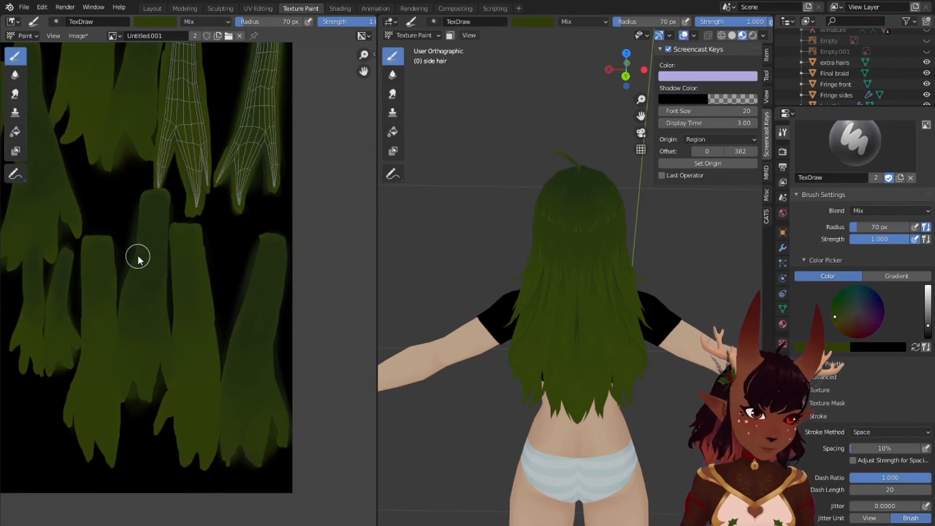
pyautogui.moveTo(138, 256); pyautogui.dragTo(118, 365)
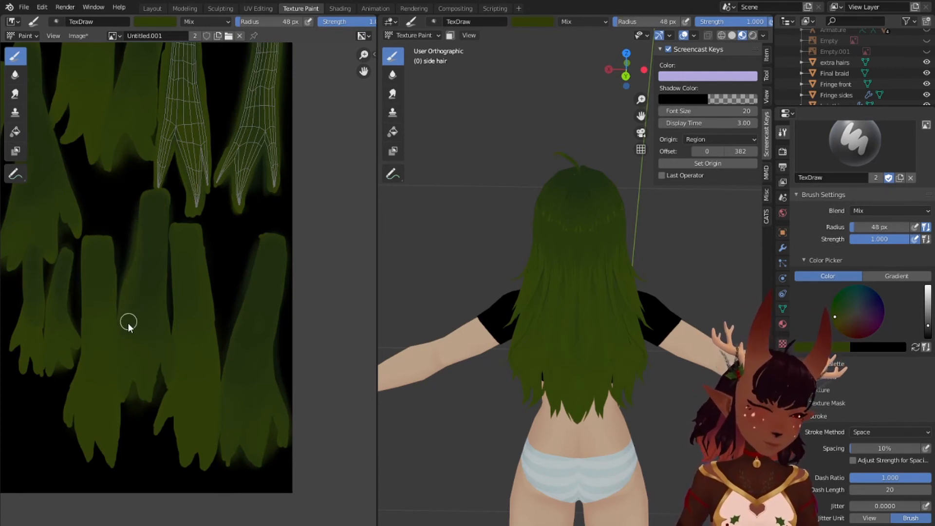
pyautogui.press(']')
pyautogui.press(']')
pyautogui.press(']')
pyautogui.press(']')
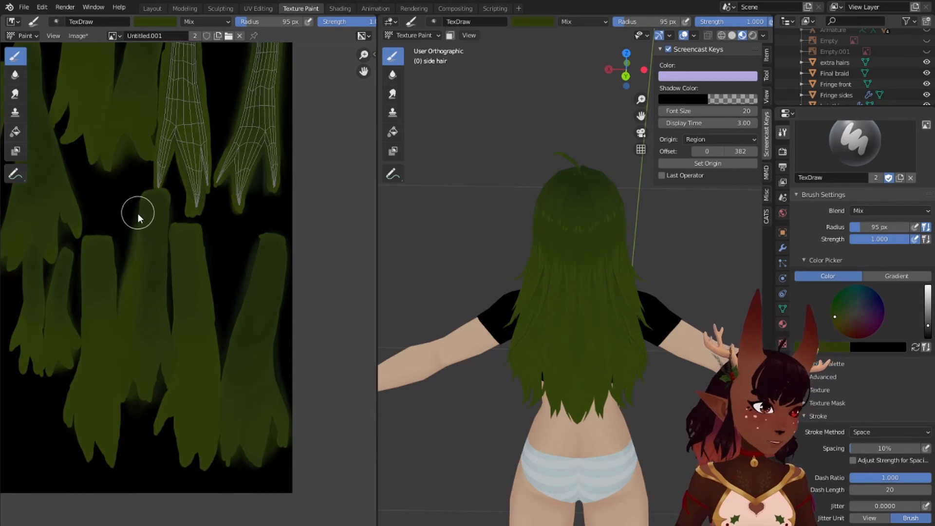
pyautogui.click(15, 94)
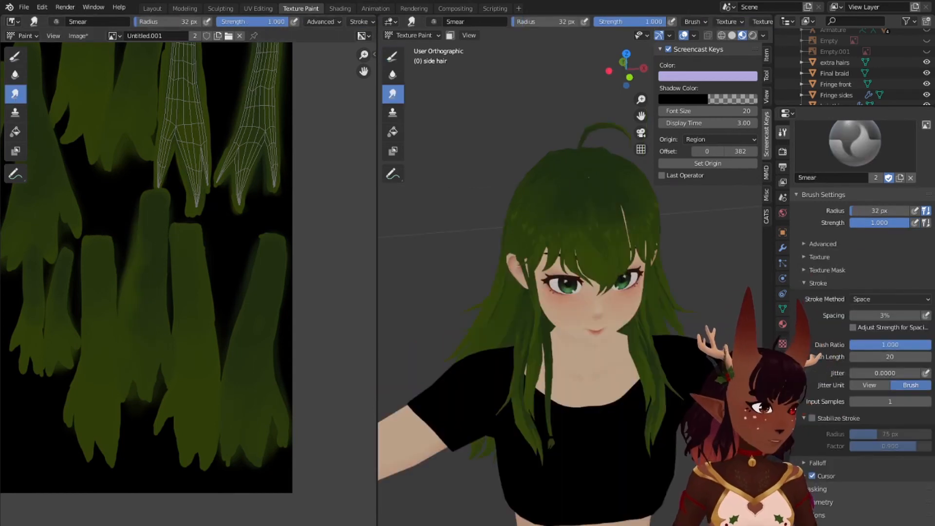
# Step: Hide the boddice and boddice.001 meshes under the Armature
pyautogui.scroll(3, 875, 63)
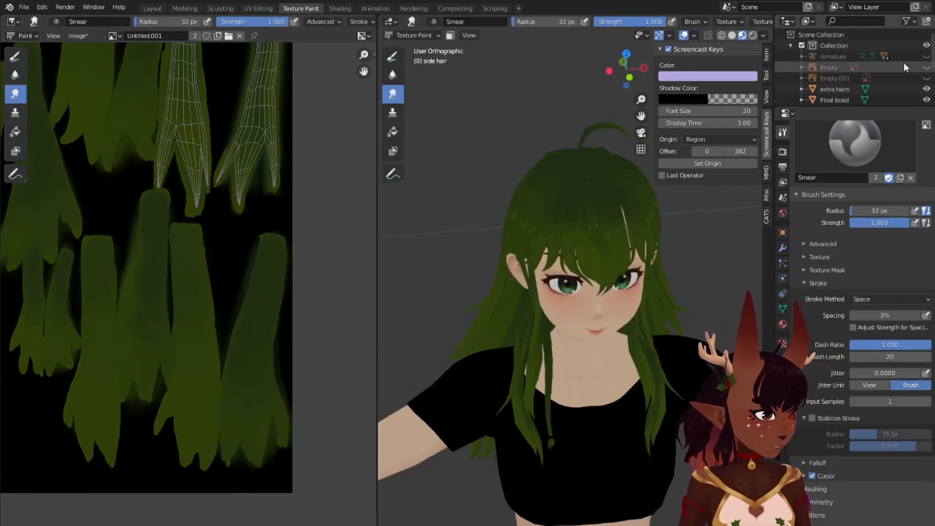
pyautogui.click(802, 56)
pyautogui.scroll(-2, 864, 86)
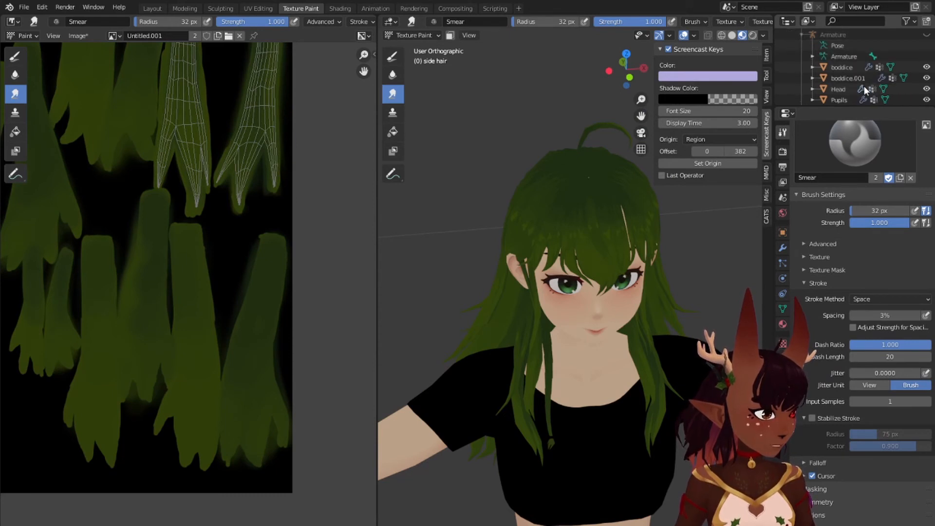
pyautogui.click(927, 67)
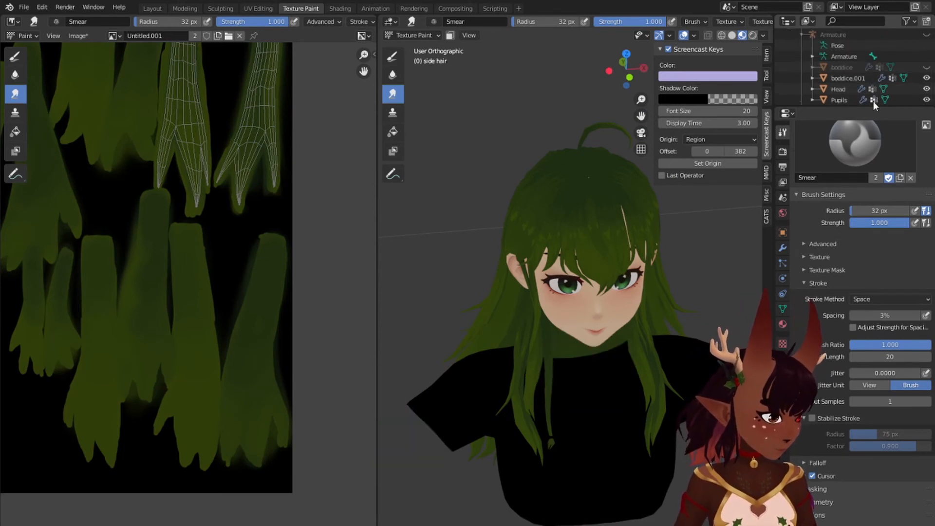
pyautogui.click(926, 78)
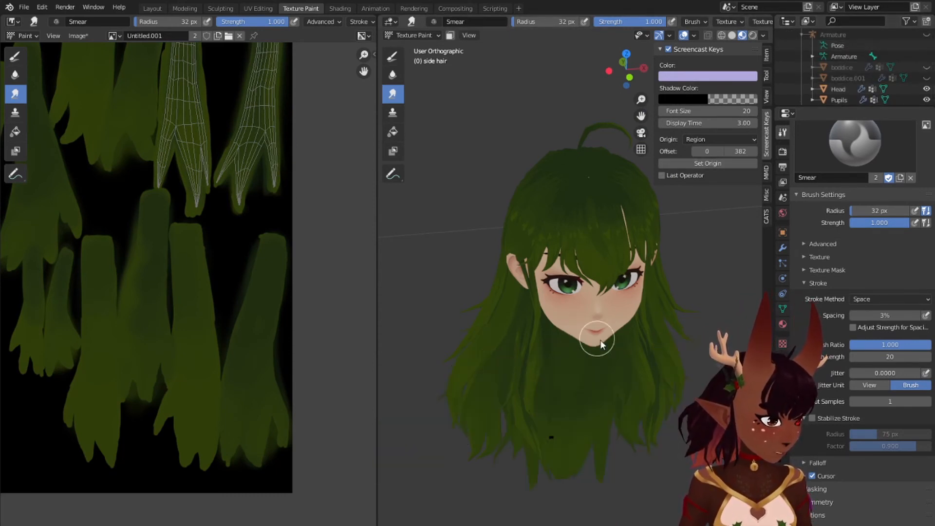
# Step: Examine the painted hair from the side and front, including the inner back hair behind the face, and the whole texture
pyautogui.moveTo(545, 316); pyautogui.dragTo(602, 329, button='middle')
pyautogui.scroll(5, 589, 336)
pyautogui.moveTo(546, 309); pyautogui.dragTo(411, 288, button='middle')
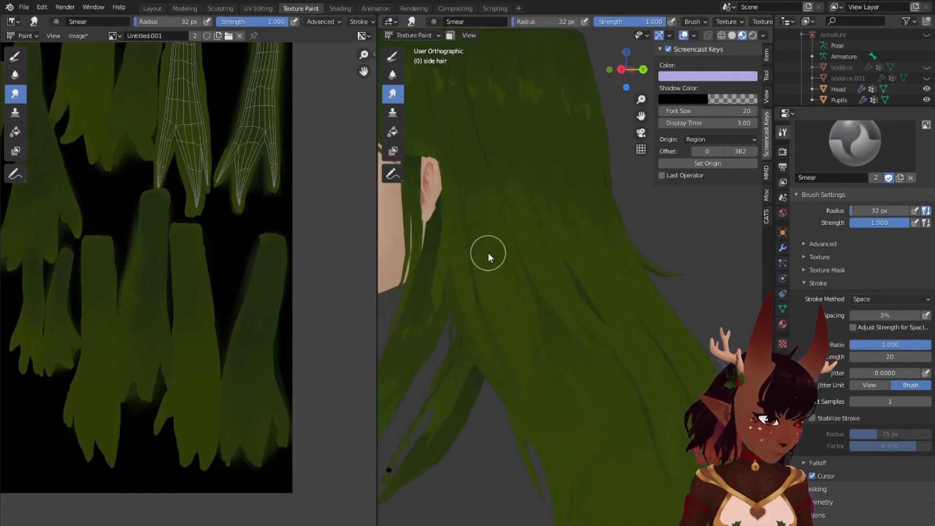
pyautogui.scroll(-6, 488, 252)
pyautogui.moveTo(500, 229); pyautogui.dragTo(579, 287, button='middle')
pyautogui.scroll(3, 575, 296)
pyautogui.moveTo(465, 399); pyautogui.dragTo(520, 318, button='middle')
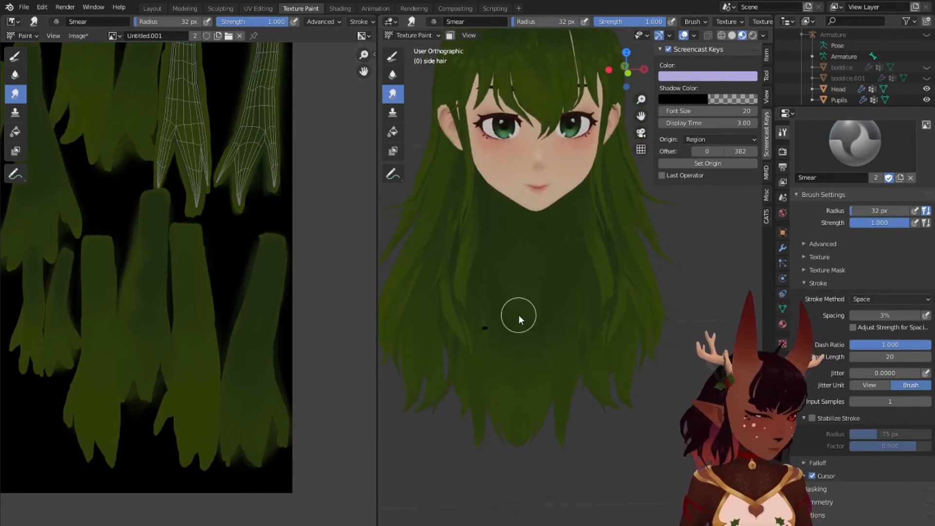
pyautogui.press('KP_1')
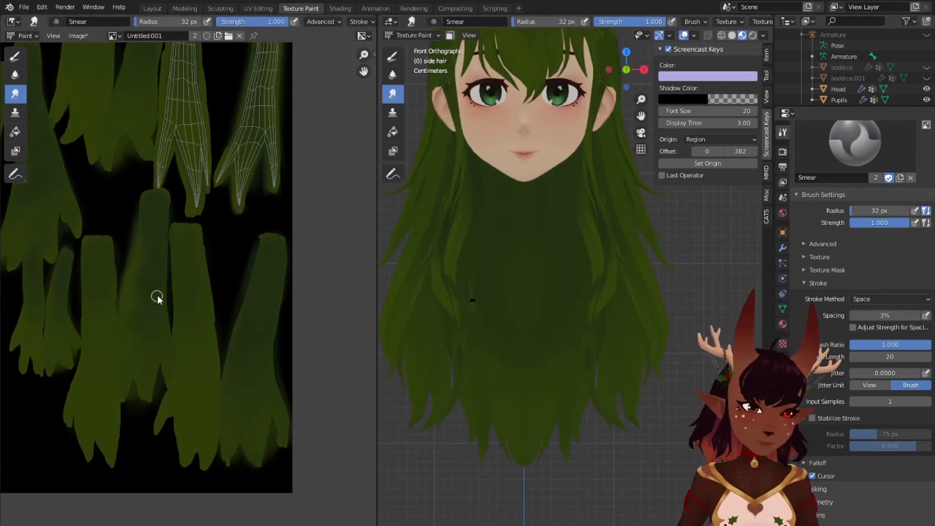
pyautogui.scroll(-4, 156, 297)
pyautogui.scroll(-2, 616, 366)
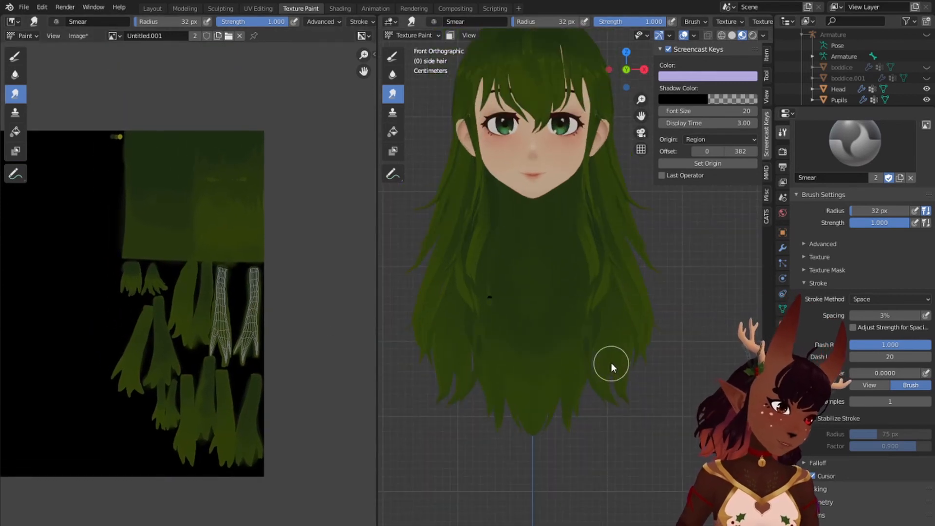
pyautogui.keyDown('shift'); pyautogui.moveTo(565, 269); pyautogui.dragTo(572, 358, button='middle'); pyautogui.keyUp('shift')
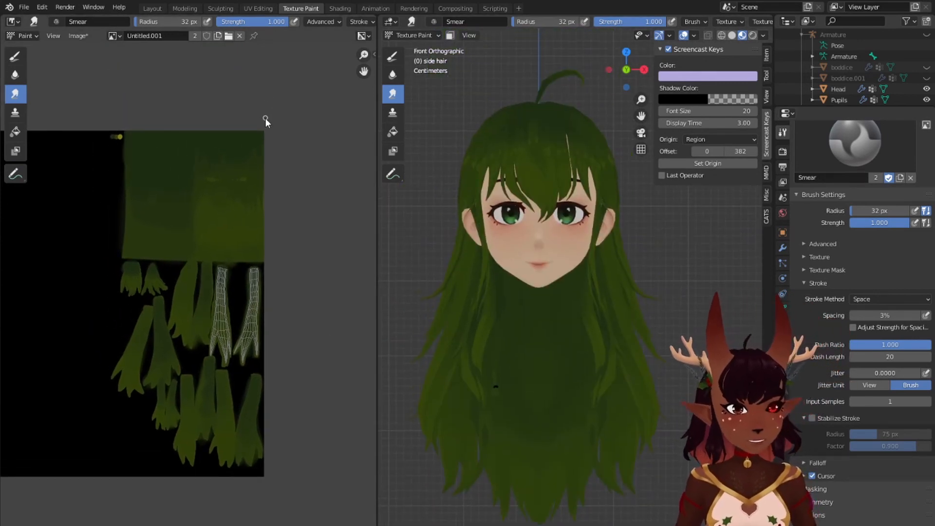
pyautogui.scroll(3, 546, 343)
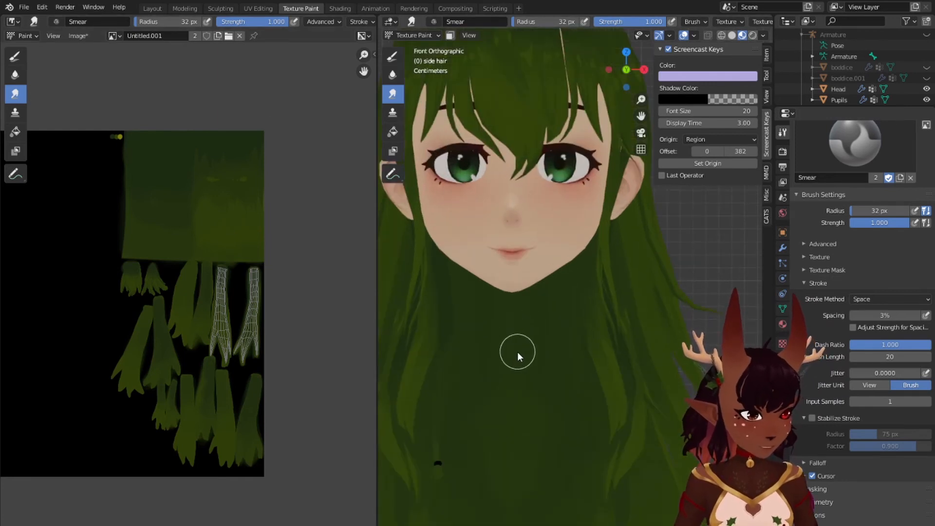
pyautogui.keyDown('shift'); pyautogui.moveTo(517, 352); pyautogui.dragTo(550, 278, button='middle'); pyautogui.keyUp('shift')
# Step: Return to the Layout workspace and save the file
pyautogui.click(152, 8)
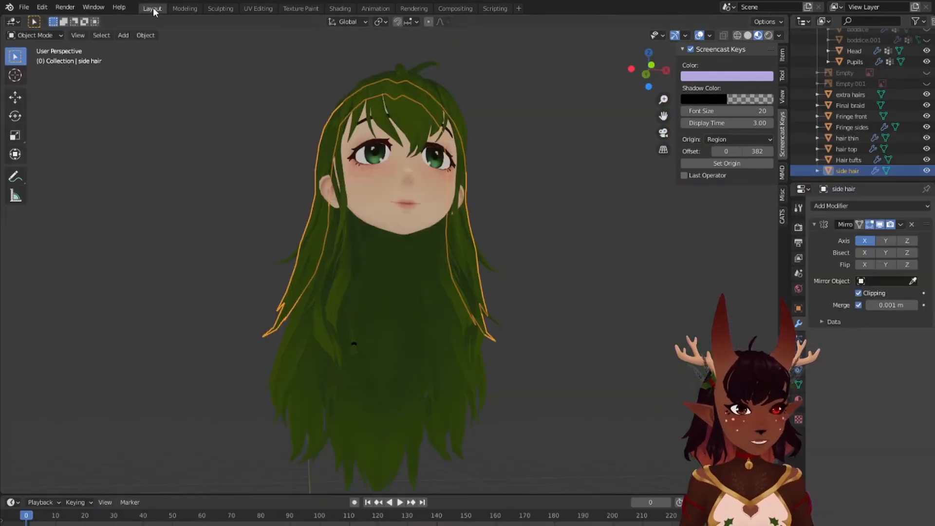
pyautogui.click(23, 9)
pyautogui.click(60, 88)
# Step: Select the Final braid object and open it in the UV Editing workspace in front view
pyautogui.click(354, 289)
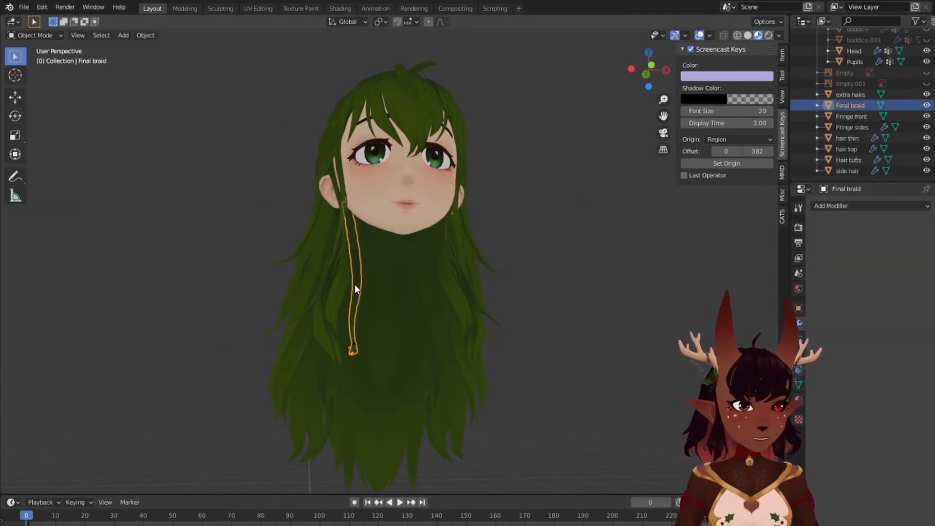
pyautogui.click(258, 8)
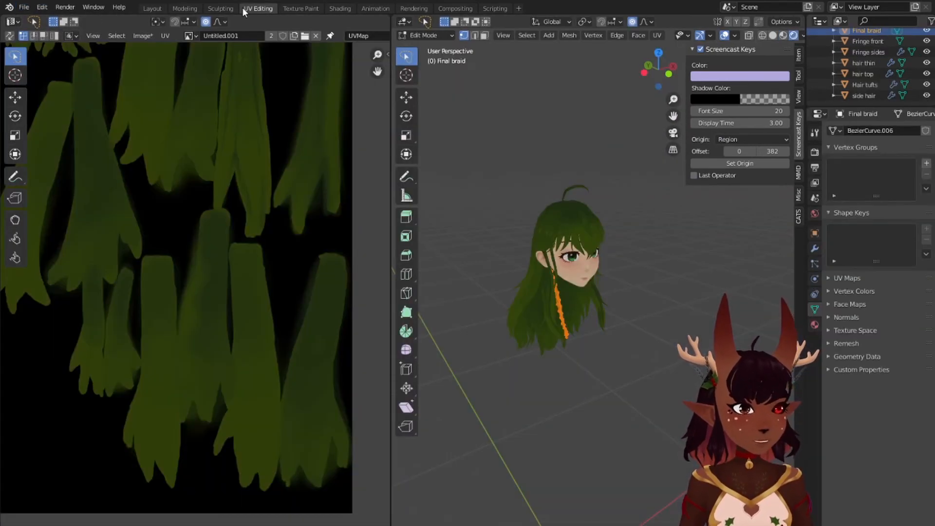
pyautogui.press('KP_1')
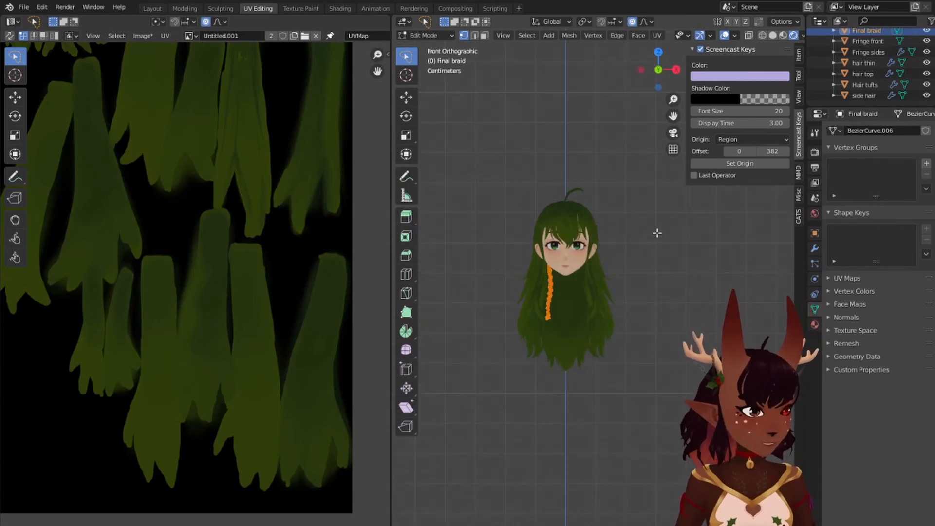
# Step: Examine the braid's square UV grid over the hair texture and its mesh beside the face
pyautogui.scroll(5, 509, 273)
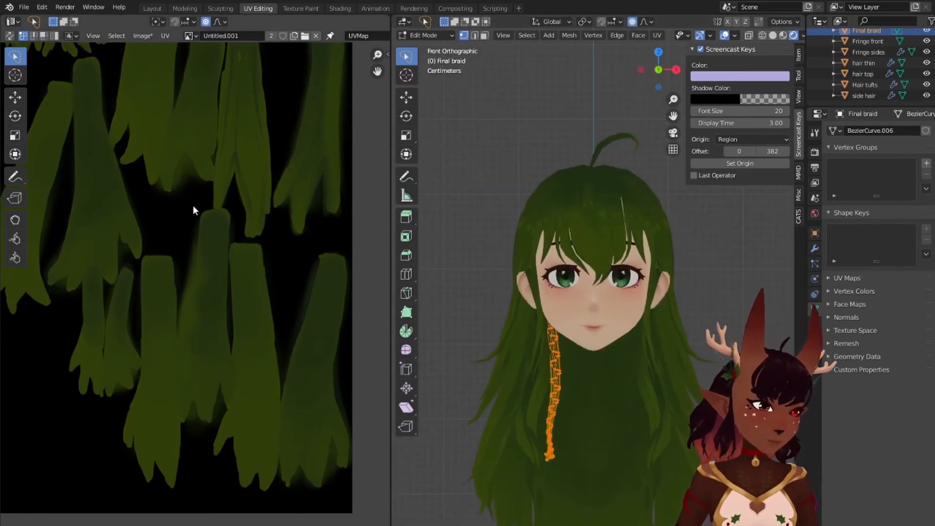
pyautogui.scroll(-4, 194, 209)
pyautogui.moveTo(203, 163); pyautogui.dragTo(217, 286, button='middle')
pyautogui.scroll(4, 220, 301)
pyautogui.moveTo(286, 277); pyautogui.dragTo(260, 276, button='middle')
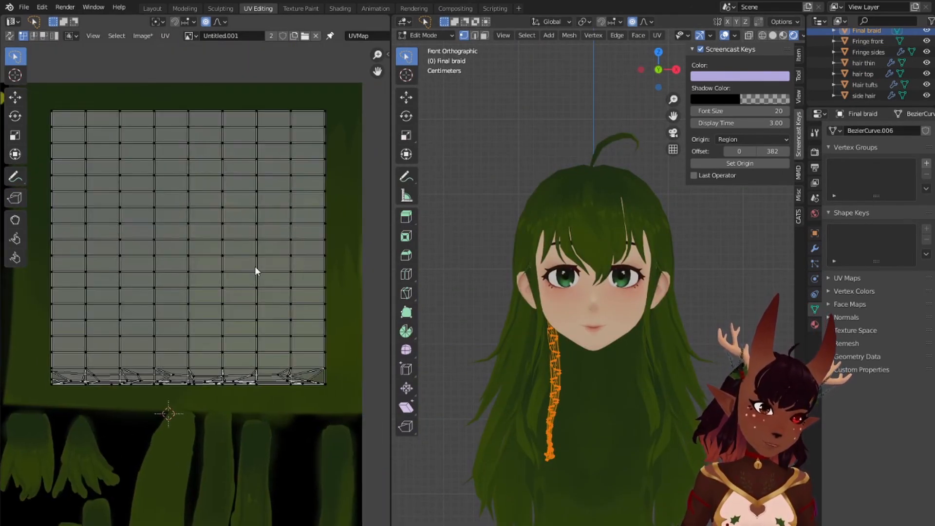
pyautogui.scroll(2, 605, 463)
pyautogui.keyDown('shift'); pyautogui.moveTo(605, 463); pyautogui.dragTo(607, 213, button='middle'); pyautogui.keyUp('shift')
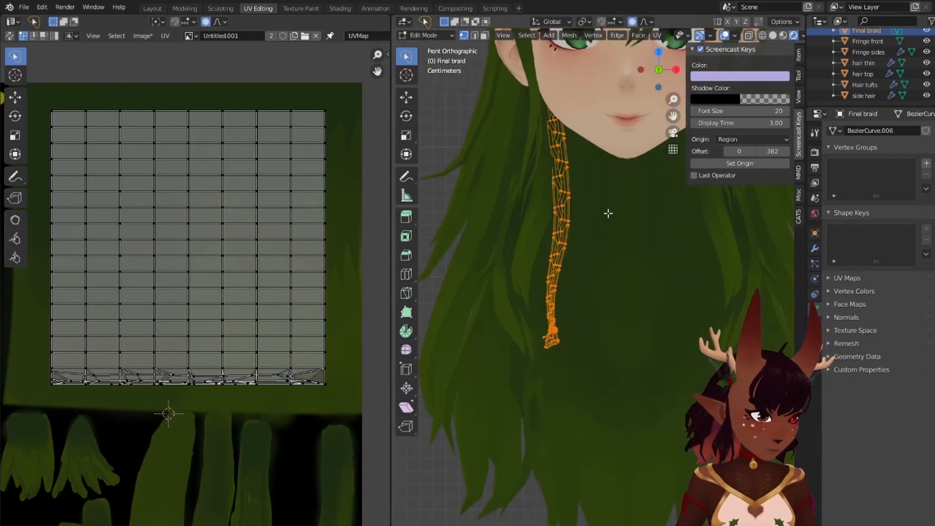
pyautogui.scroll(2, 561, 242)
pyautogui.scroll(3, 601, 265)
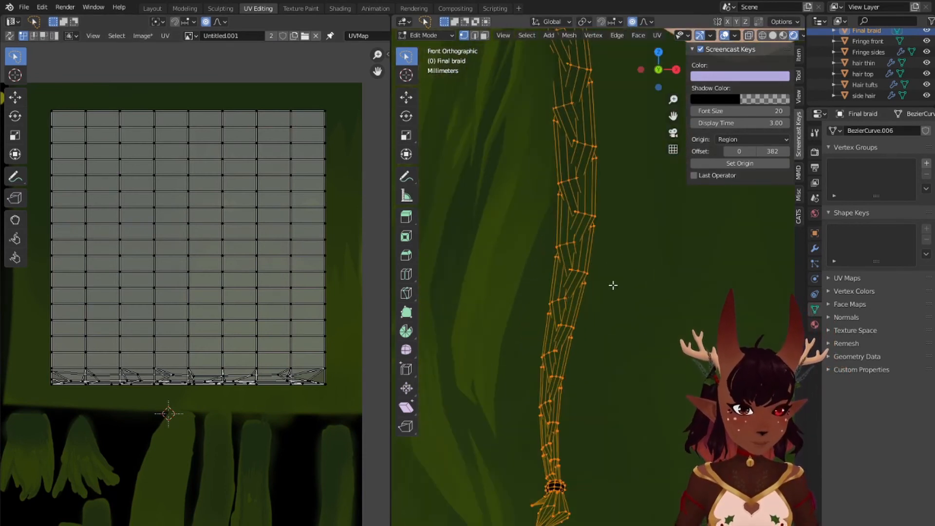
pyautogui.moveTo(613, 286); pyautogui.dragTo(659, 321, button='middle')
pyautogui.press('KP_1')
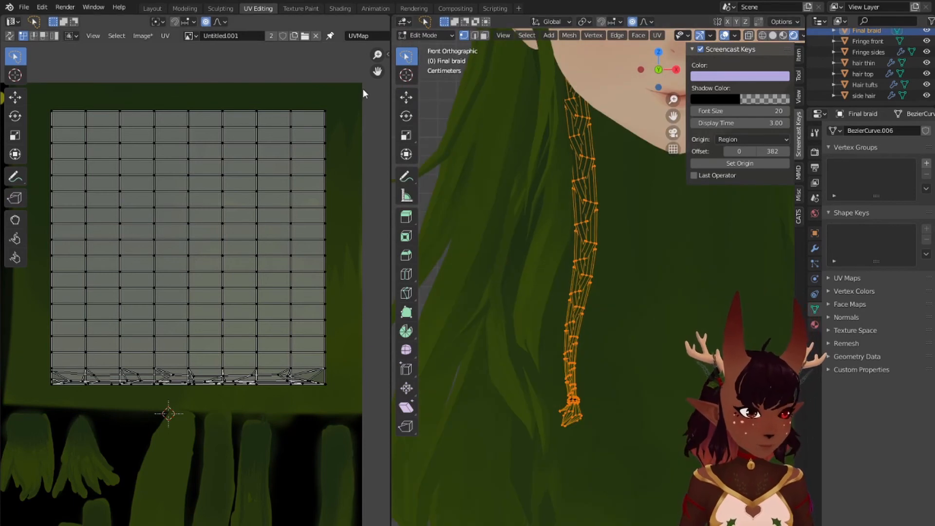
# Step: Check how the hair texture falls on the braid in the Texture Paint workspace, ending in front view
pyautogui.click(299, 8)
pyautogui.scroll(3, 531, 218)
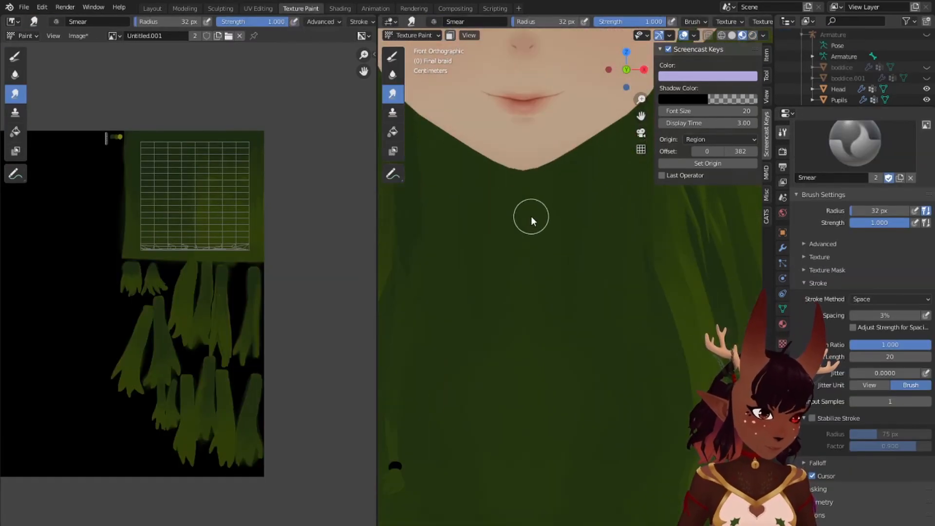
pyautogui.keyDown('shift'); pyautogui.moveTo(462, 221); pyautogui.dragTo(607, 208, button='middle'); pyautogui.keyUp('shift')
pyautogui.moveTo(650, 232)
pyautogui.mouseDown(button='middle')
pyautogui.moveTo(645, 244)
pyautogui.moveTo(645, 206)
pyautogui.moveTo(536, 113)
pyautogui.moveTo(441, 151)
pyautogui.moveTo(475, 145)
pyautogui.moveTo(617, 212)
pyautogui.mouseUp(button='middle')
pyautogui.press('KP_1')
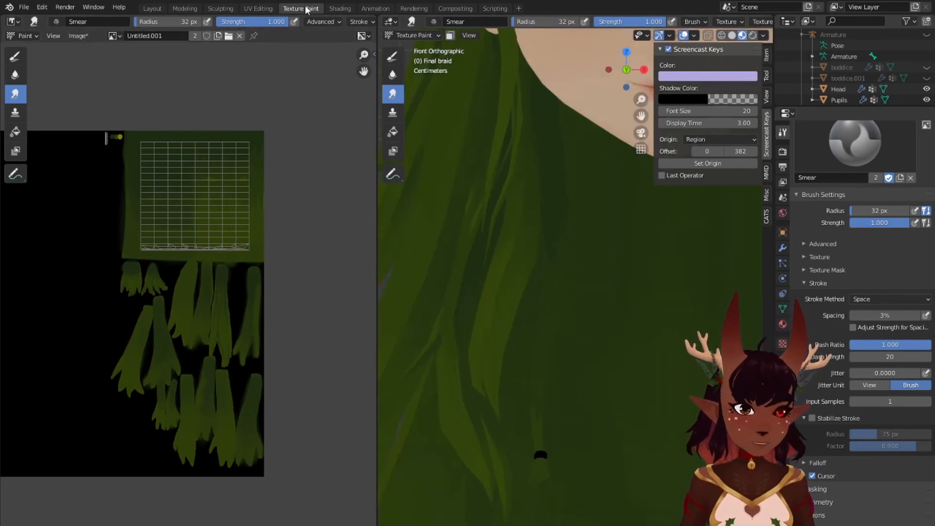
# Step: Back in the UV Editing workspace, select the braid's whole UV grid and mirror it along X with a scale of -1
pyautogui.click(259, 8)
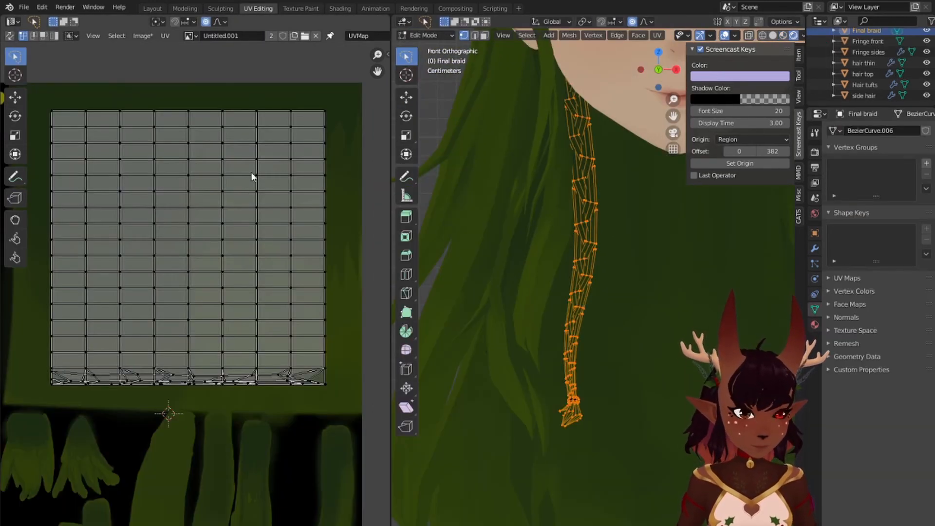
pyautogui.scroll(-3, 251, 176)
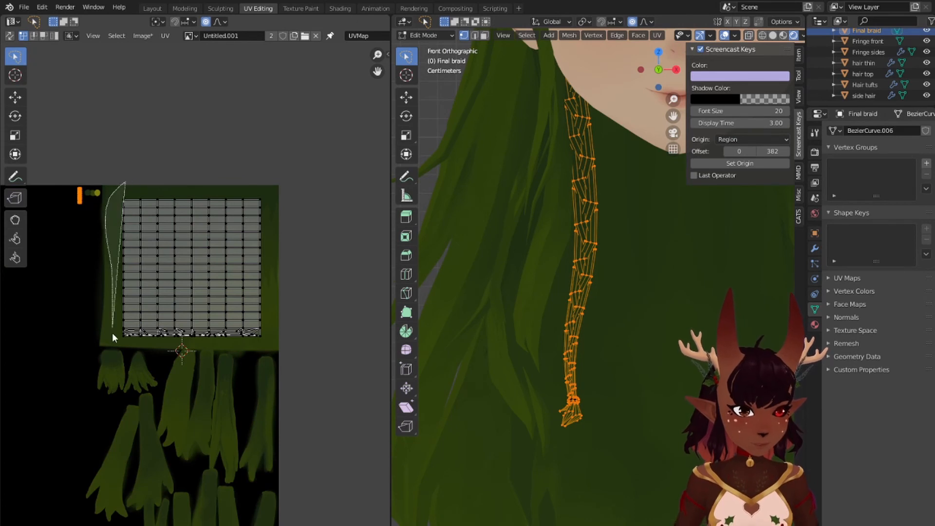
pyautogui.moveTo(112, 332)
pyautogui.mouseDown()
pyautogui.moveTo(345, 262)
pyautogui.moveTo(281, 159)
pyautogui.mouseUp()
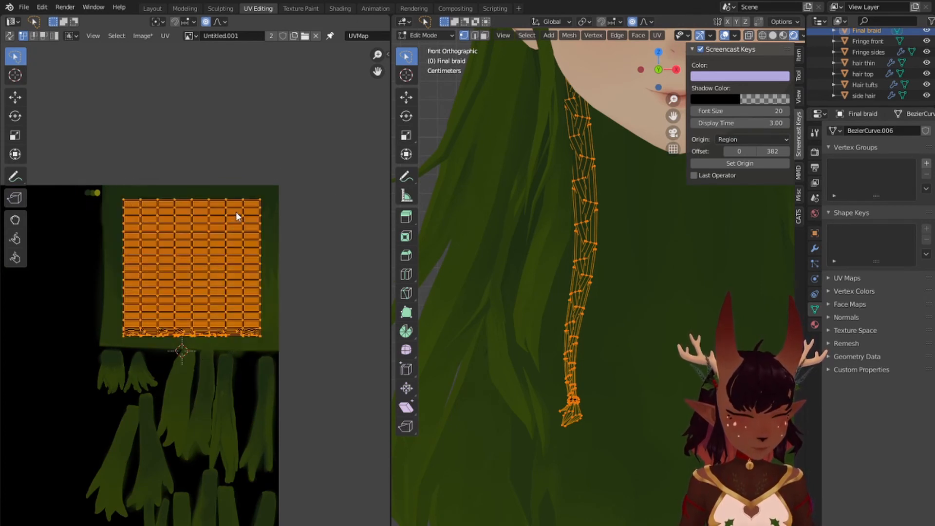
pyautogui.press('s')
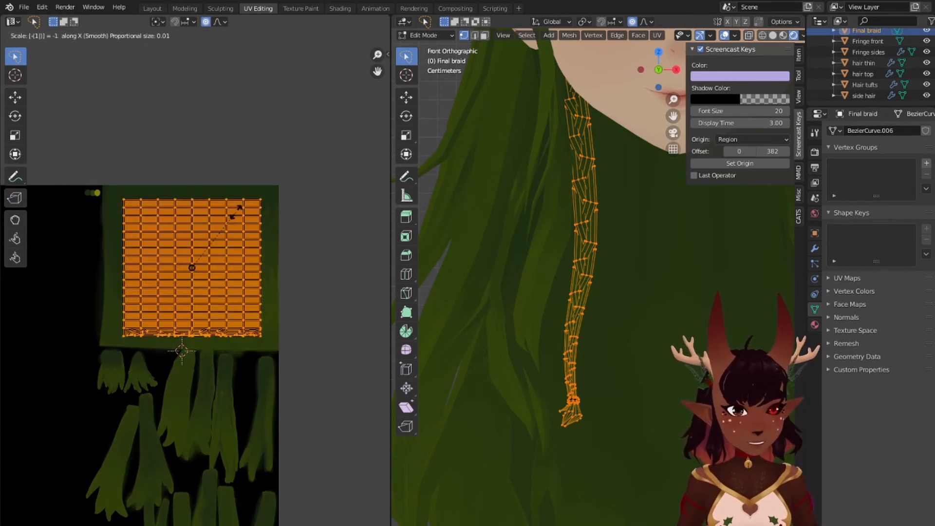
pyautogui.click(237, 213)
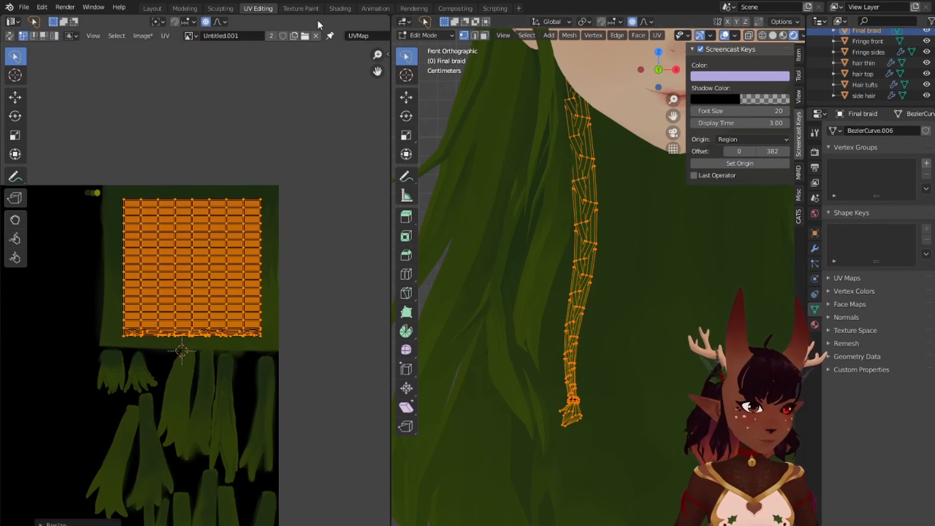
# Step: Inspect the mirrored texture on the braid from the front in the Texture Paint workspace
pyautogui.click(305, 8)
pyautogui.moveTo(626, 271); pyautogui.dragTo(592, 242, button='middle')
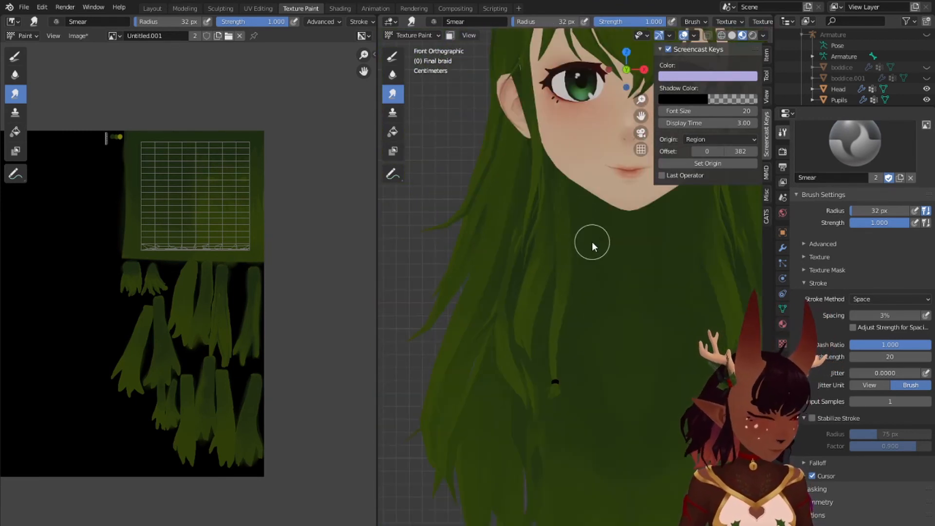
pyautogui.press('KP_1')
pyautogui.scroll(2, 579, 250)
pyautogui.scroll(1, 576, 249)
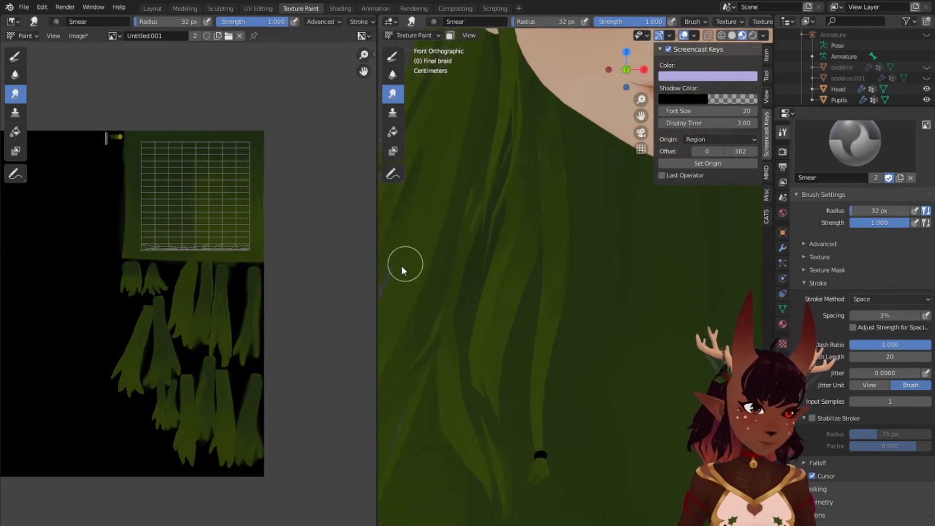
pyautogui.scroll(3, 214, 175)
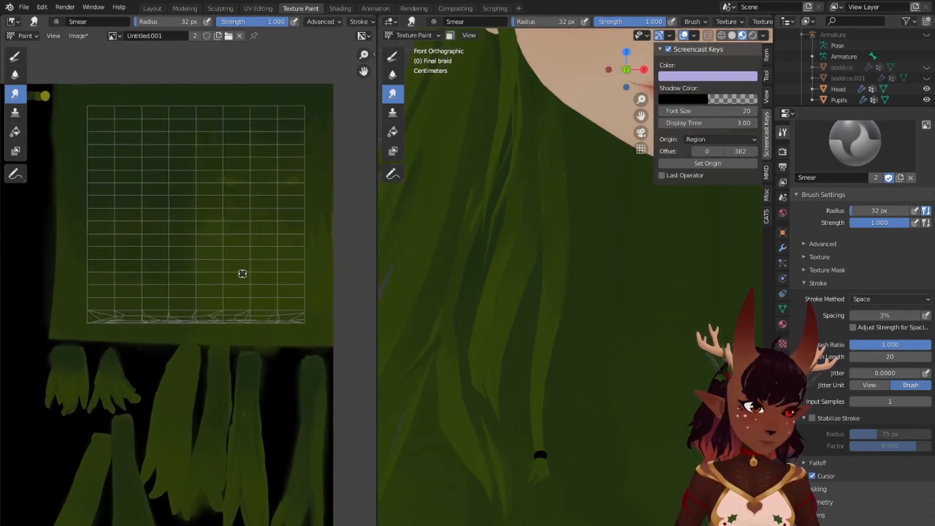
# Step: In the UV Editing workspace, scale the braid's UV grid along X to about three quarters of its width
pyautogui.click(258, 8)
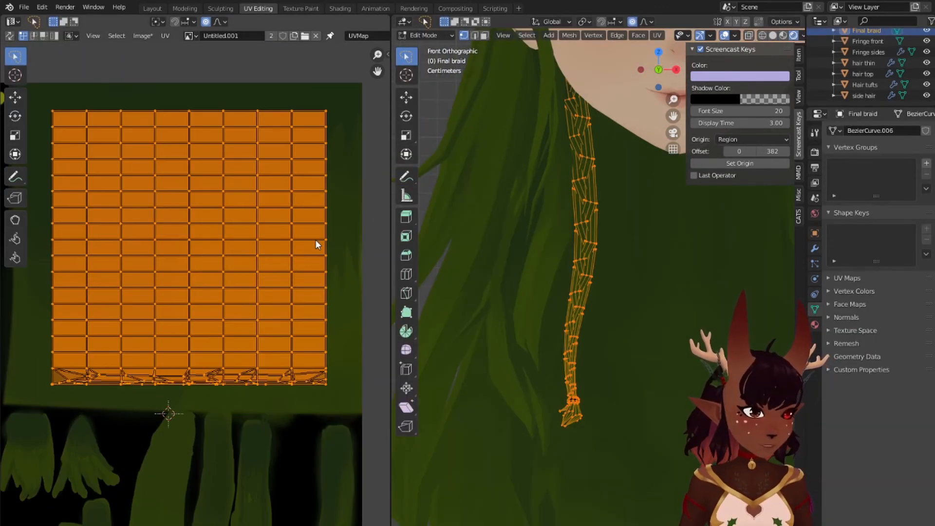
pyautogui.moveTo(300, 202); pyautogui.dragTo(261, 233, button='middle')
pyautogui.scroll(-2, 261, 232)
pyautogui.scroll(1, 289, 271)
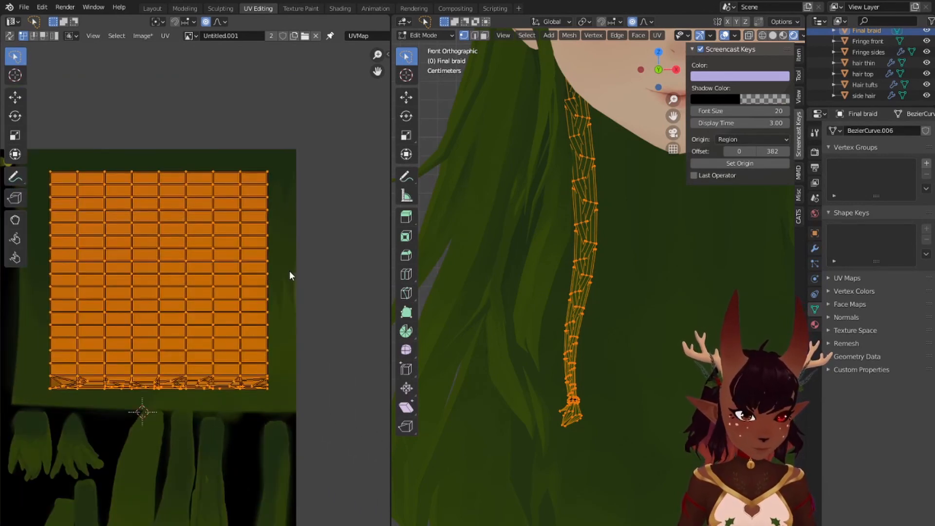
pyautogui.press('s')
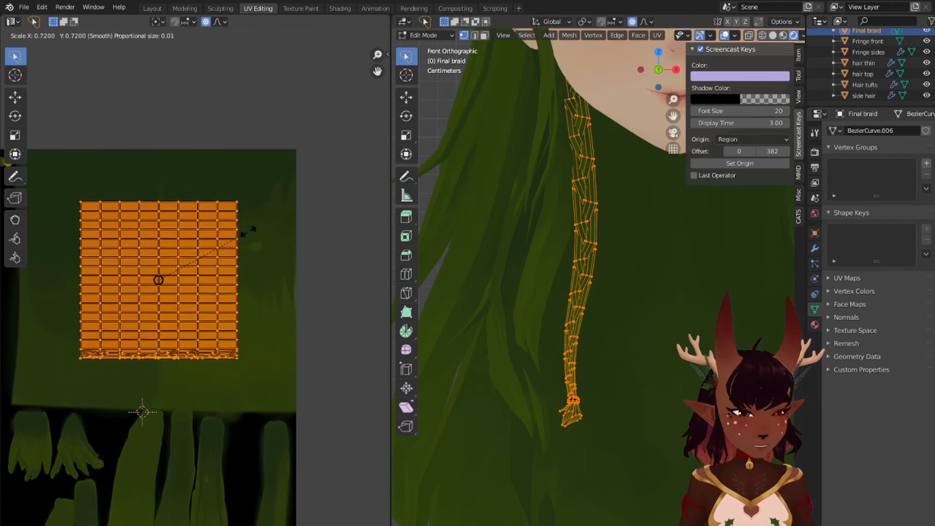
pyautogui.press('Escape')
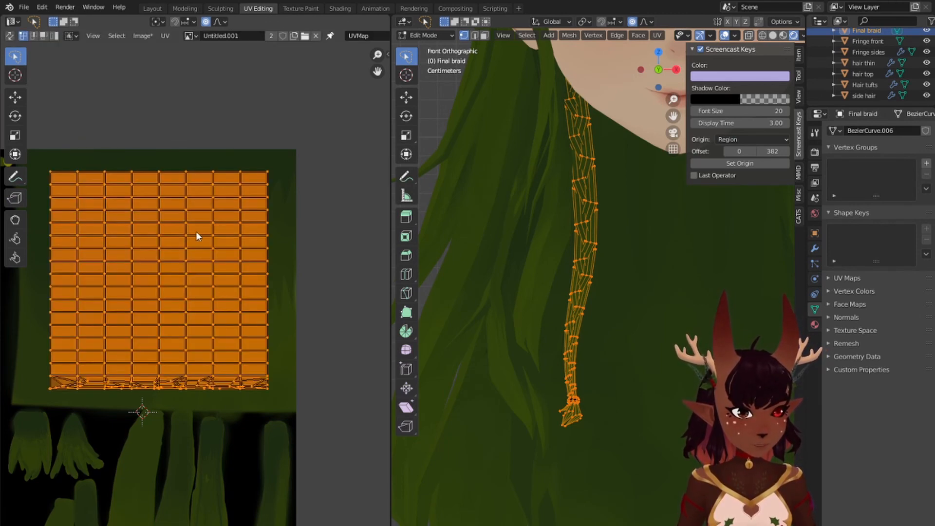
pyautogui.press('s')
pyautogui.press('x')
pyautogui.click(267, 237)
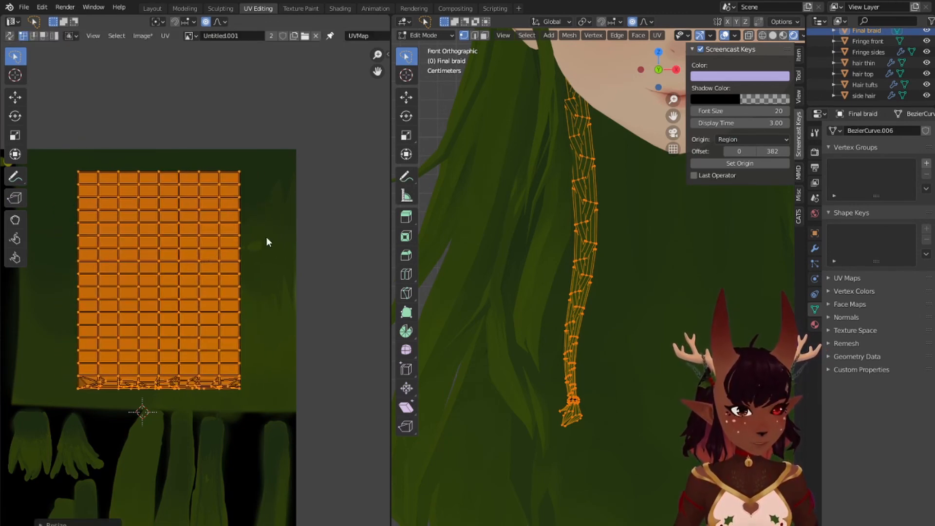
# Step: Review the braid with its narrowed UVs against the surrounding hair in the Texture Paint workspace
pyautogui.click(225, 6)
pyautogui.click(291, 8)
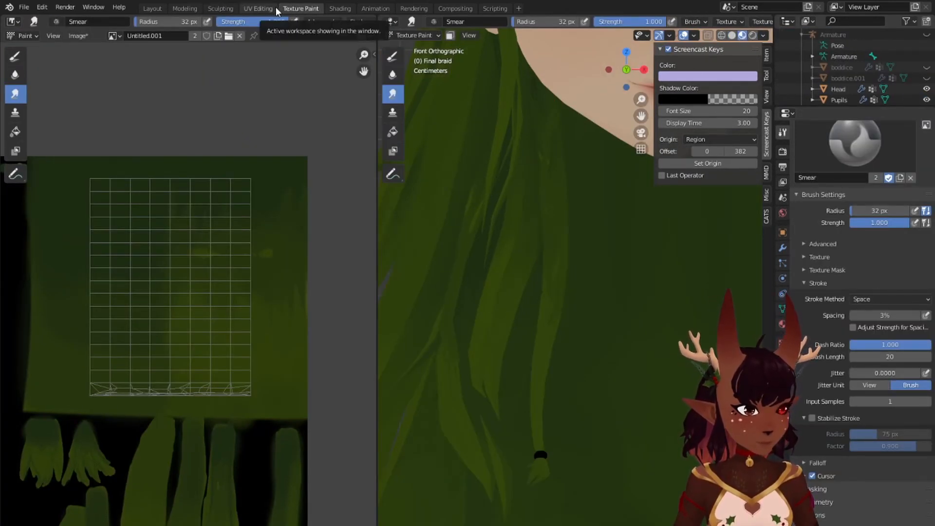
pyautogui.scroll(-3, 641, 315)
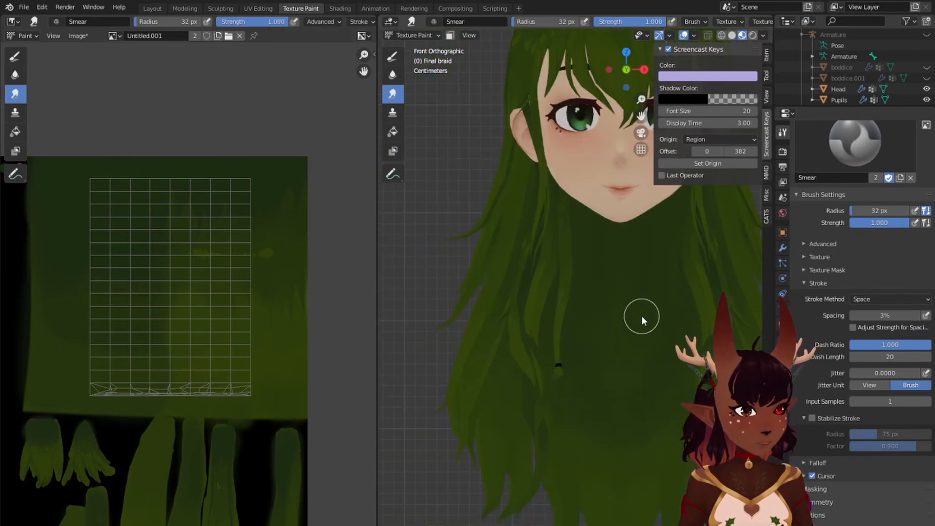
pyautogui.scroll(-1, 641, 315)
# Step: Return to the UV Editing workspace and move the braid's UV grid about -0.046 along X on the texture
pyautogui.hotkey('ctrl', 'pageup')
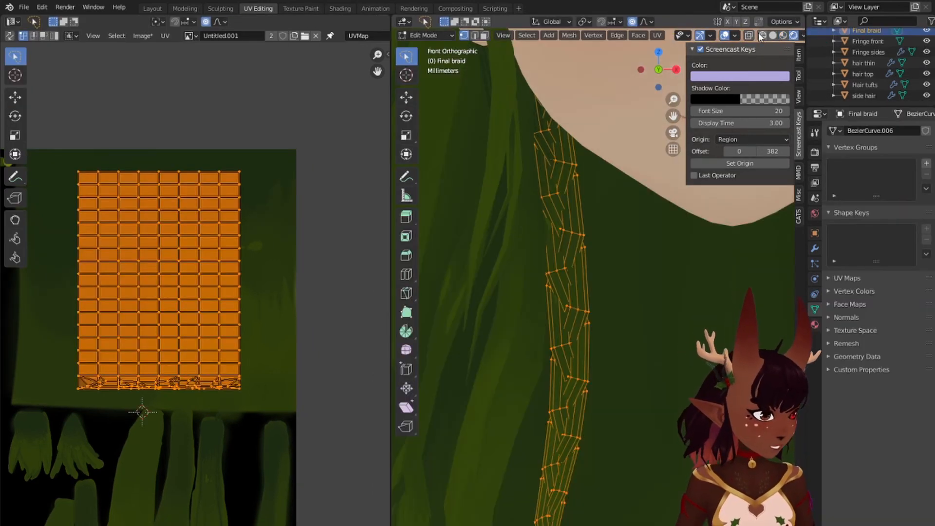
pyautogui.scroll(2, 568, 210)
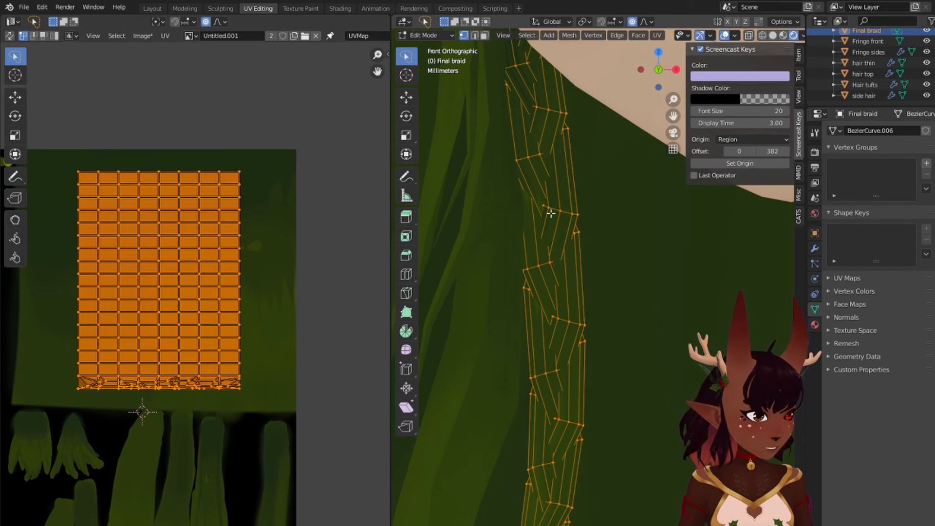
pyautogui.scroll(2, 163, 281)
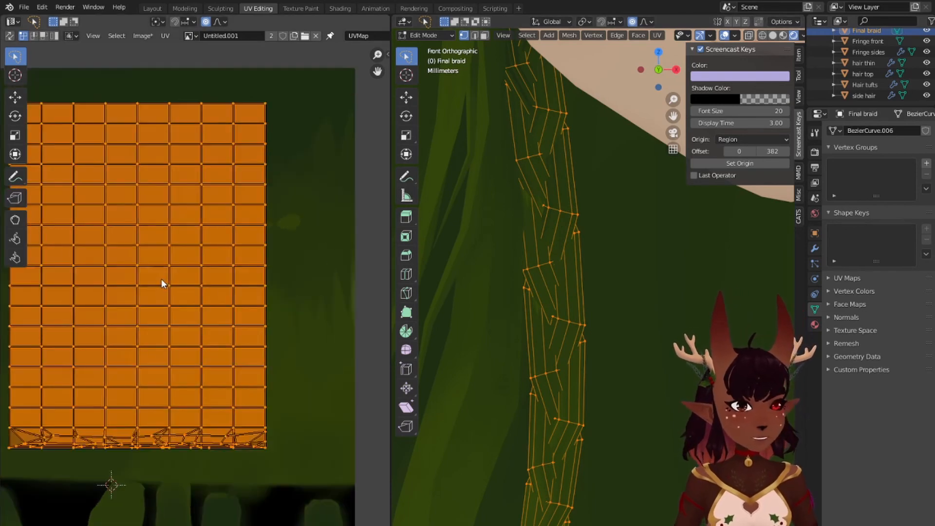
pyautogui.scroll(-1, 186, 285)
pyautogui.moveTo(197, 281); pyautogui.dragTo(226, 258, button='middle')
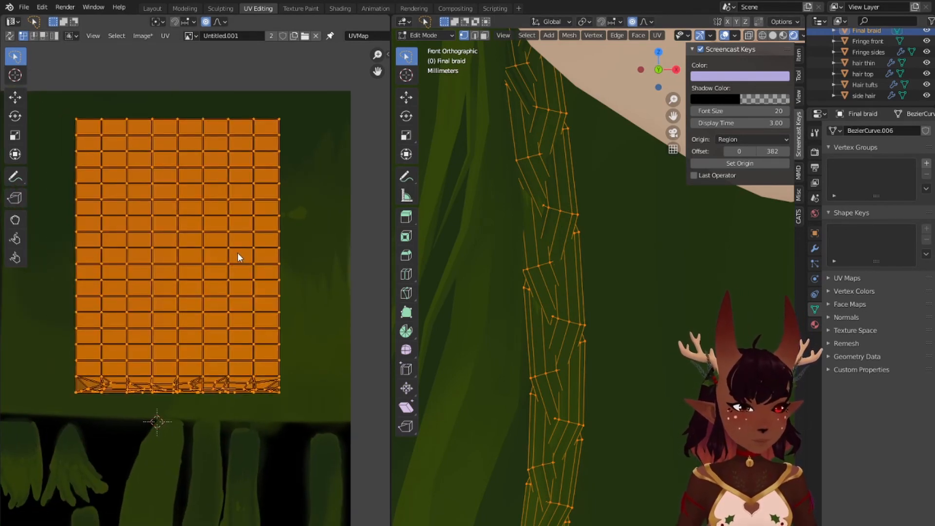
pyautogui.press('g')
pyautogui.press('x')
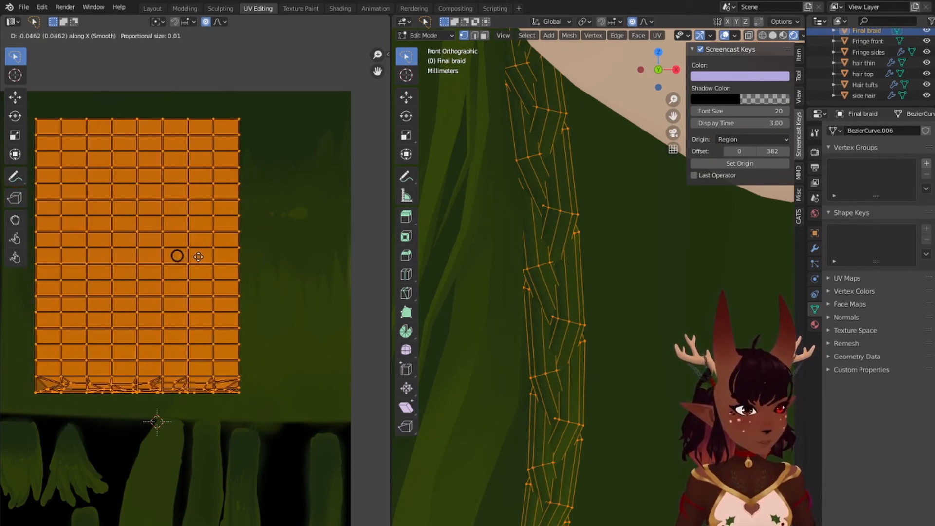
pyautogui.click(199, 256)
# Step: Scale the braid's UV grid along X to about 0.94 and nudge it slightly in the positive X direction
pyautogui.press('s')
pyautogui.press('x')
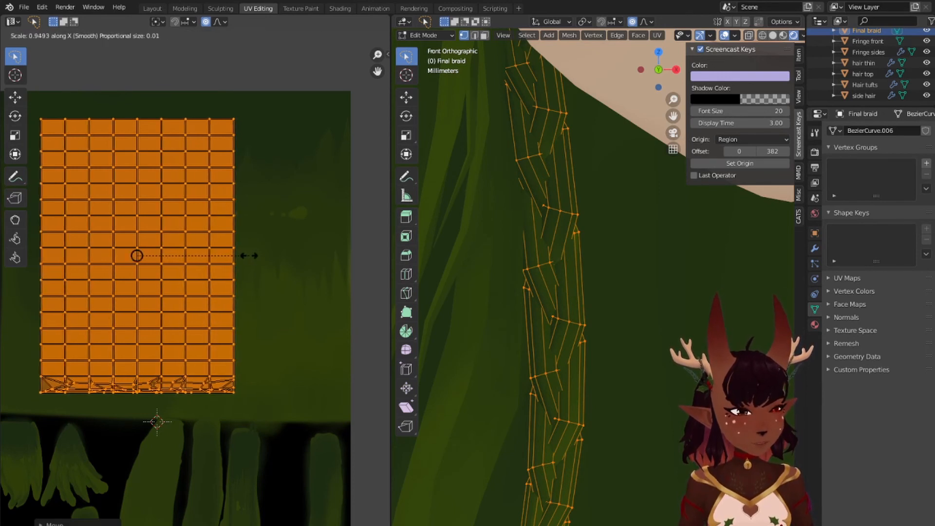
pyautogui.click(247, 255)
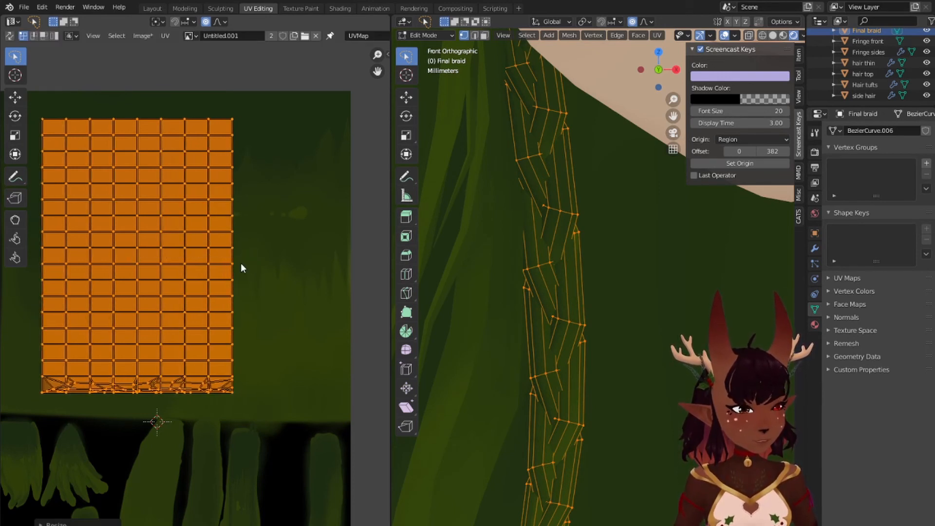
pyautogui.press('g')
pyautogui.press('x')
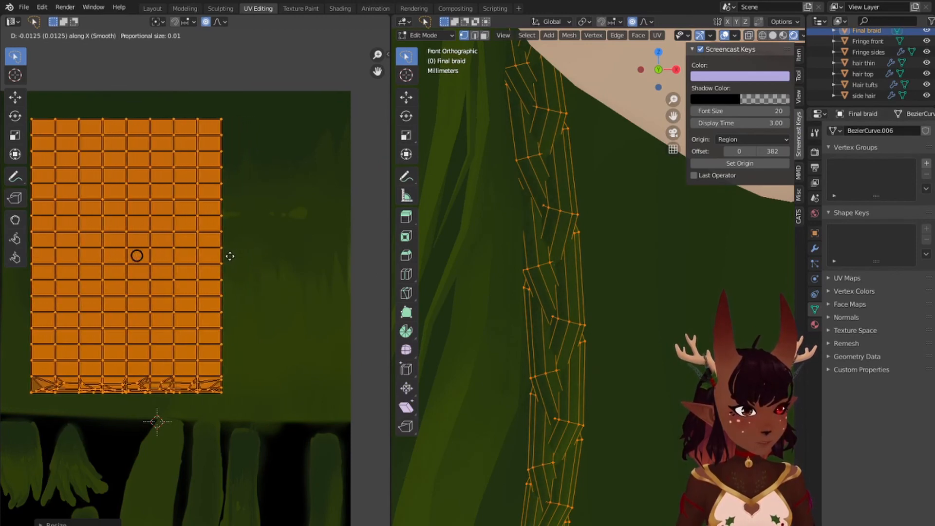
pyautogui.click(243, 255)
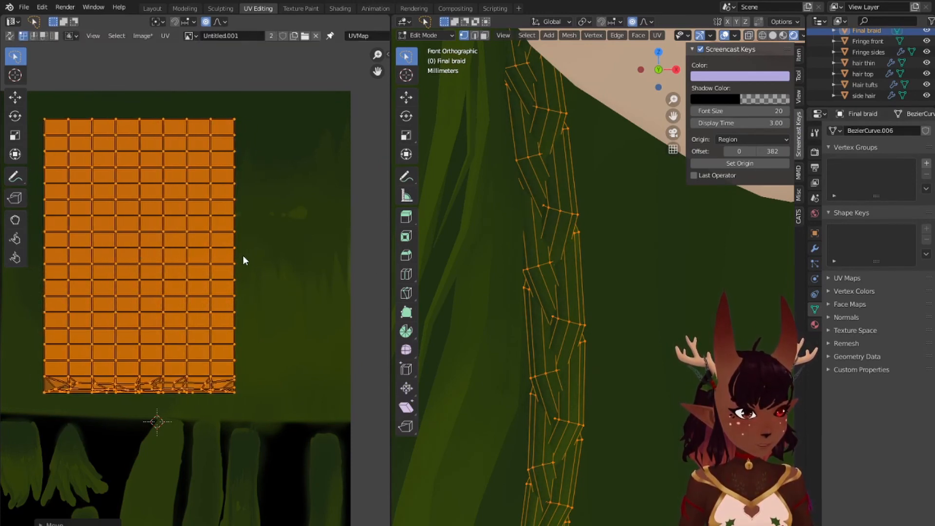
# Step: Compare the braid's shading with the rest of the hair in the Texture Paint workspace, close up and in full front view
pyautogui.click(290, 7)
pyautogui.scroll(-4, 569, 346)
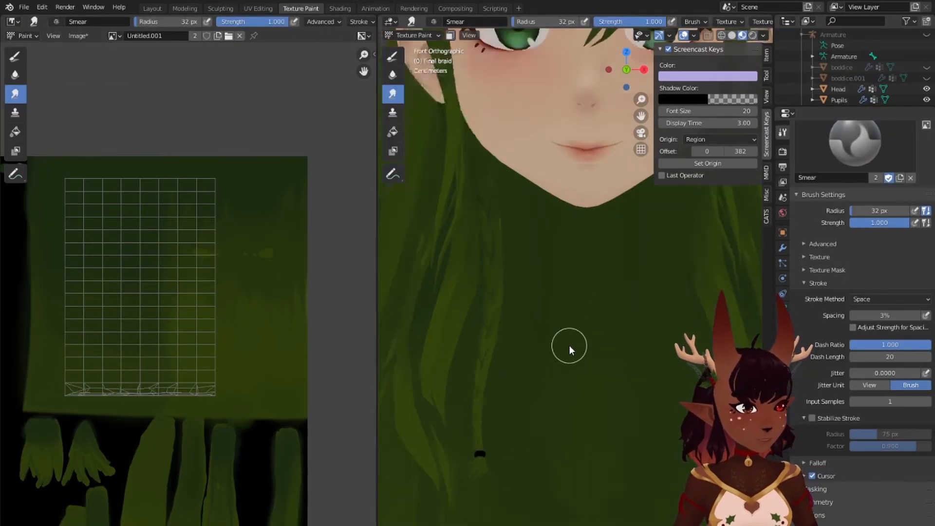
pyautogui.scroll(3, 622, 368)
pyautogui.scroll(1, 626, 365)
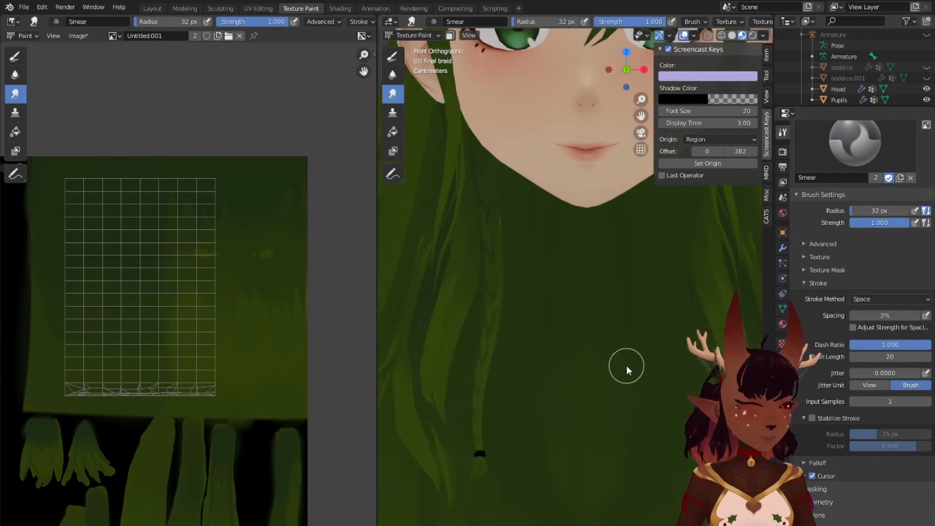
pyautogui.scroll(-3, 626, 365)
pyautogui.moveTo(661, 327)
pyautogui.mouseDown(button='middle')
pyautogui.moveTo(586, 355)
pyautogui.moveTo(562, 268)
pyautogui.moveTo(571, 242)
pyautogui.moveTo(609, 242)
pyautogui.moveTo(681, 288)
pyautogui.moveTo(663, 329)
pyautogui.mouseUp(button='middle')
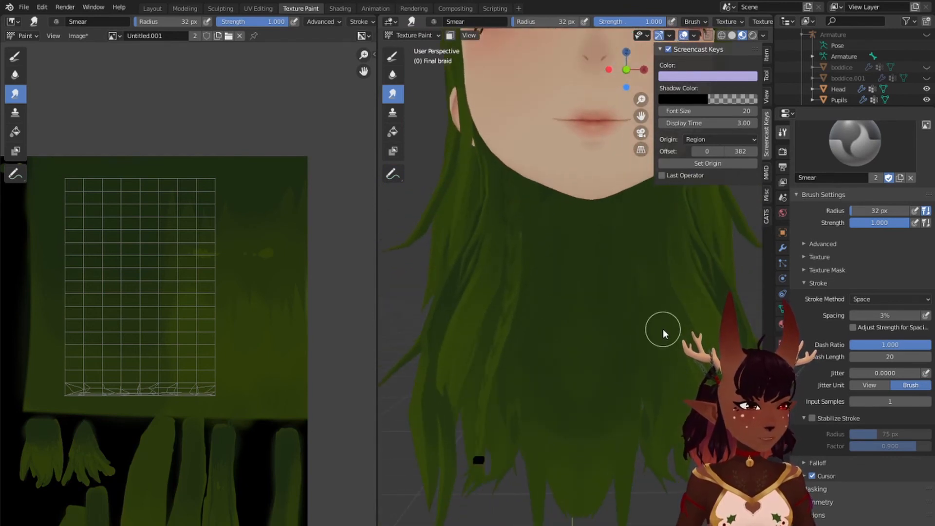
pyautogui.press('KP_1')
pyautogui.scroll(-2, 662, 328)
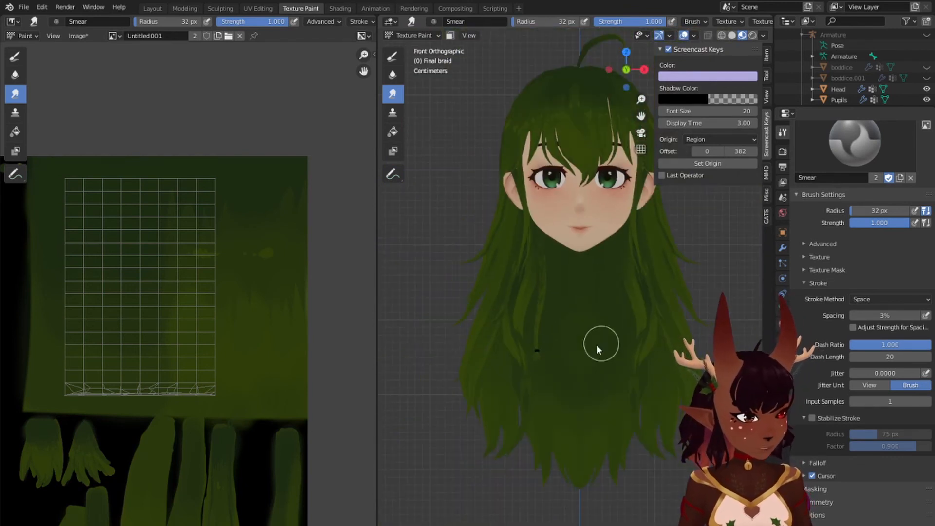
# Step: Paint the braid hair tie's narrow UV strip on the texture dark red with the Draw brush
pyautogui.scroll(-2, 164, 252)
pyautogui.scroll(1, 107, 234)
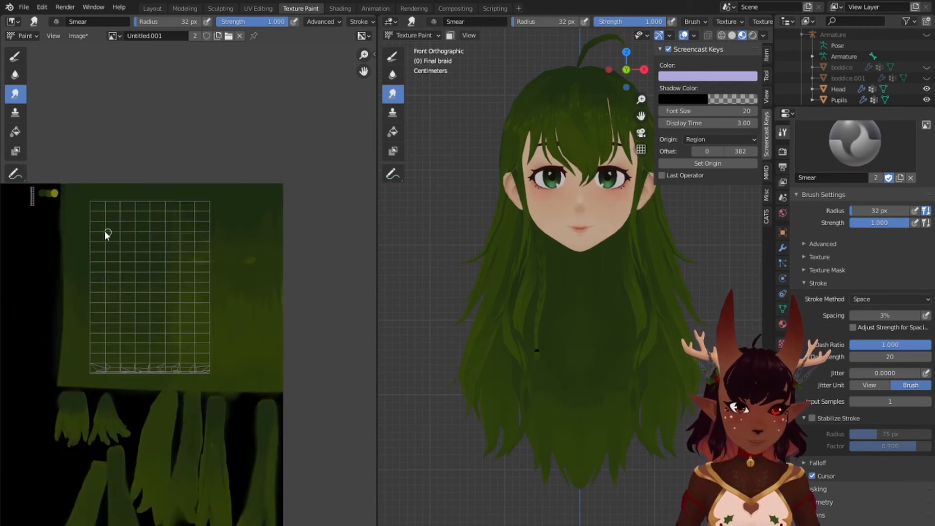
pyautogui.moveTo(79, 224); pyautogui.dragTo(290, 253, button='middle')
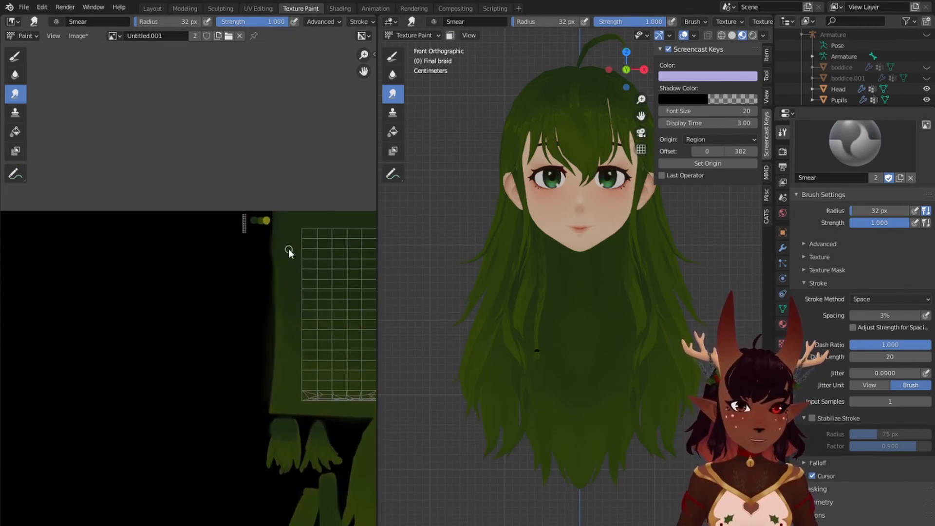
pyautogui.scroll(4, 252, 195)
pyautogui.moveTo(325, 125); pyautogui.dragTo(227, 278, button='middle')
pyautogui.scroll(6, 271, 268)
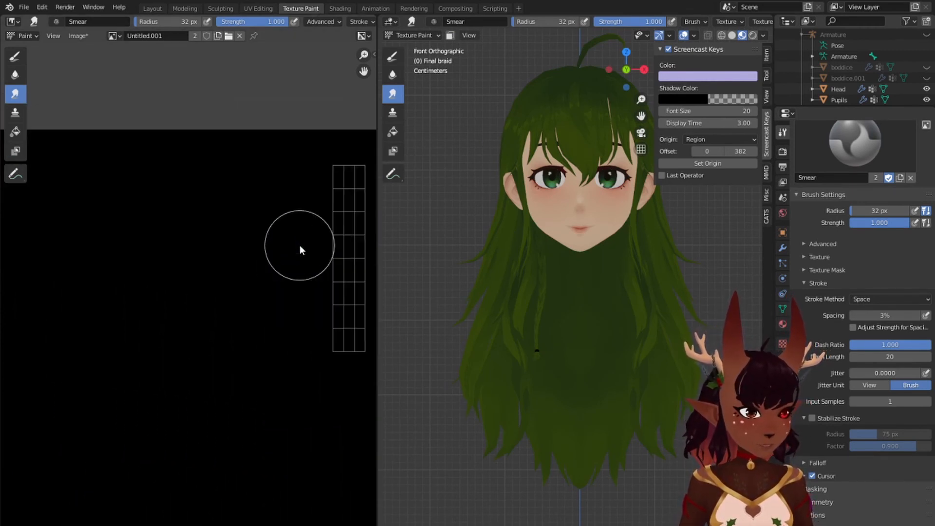
pyautogui.moveTo(326, 199); pyautogui.dragTo(219, 227, button='middle')
pyautogui.scroll(1, 218, 234)
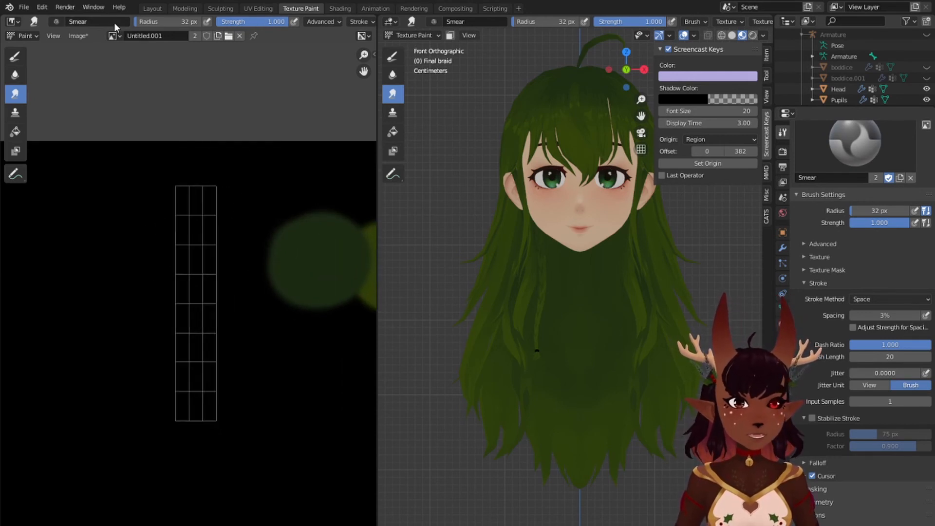
pyautogui.click(15, 56)
pyautogui.click(155, 22)
pyautogui.moveTo(177, 100); pyautogui.dragTo(189, 107)
pyautogui.scroll(1, 201, 273)
pyautogui.moveTo(201, 274); pyautogui.dragTo(192, 238, button='middle')
pyautogui.press('f')
pyautogui.moveTo(163, 137)
pyautogui.mouseDown()
pyautogui.moveTo(205, 140)
pyautogui.moveTo(163, 235)
pyautogui.moveTo(199, 416)
pyautogui.moveTo(209, 376)
pyautogui.mouseUp()
# Step: Adjust the dark red and go over the hair tie's UV strip at 23 px radius and 0.295 strength
pyautogui.click(154, 22)
pyautogui.hotkey('shift', 'f')
pyautogui.moveTo(228, 105)
pyautogui.mouseDown()
pyautogui.moveTo(231, 127)
pyautogui.moveTo(197, 186)
pyautogui.moveTo(182, 392)
pyautogui.moveTo(227, 88)
pyautogui.moveTo(227, 100)
pyautogui.mouseUp()
pyautogui.press('f')
pyautogui.click(192, 142)
pyautogui.click(155, 22)
pyautogui.click(186, 104)
pyautogui.press('f')
pyautogui.click(303, 291)
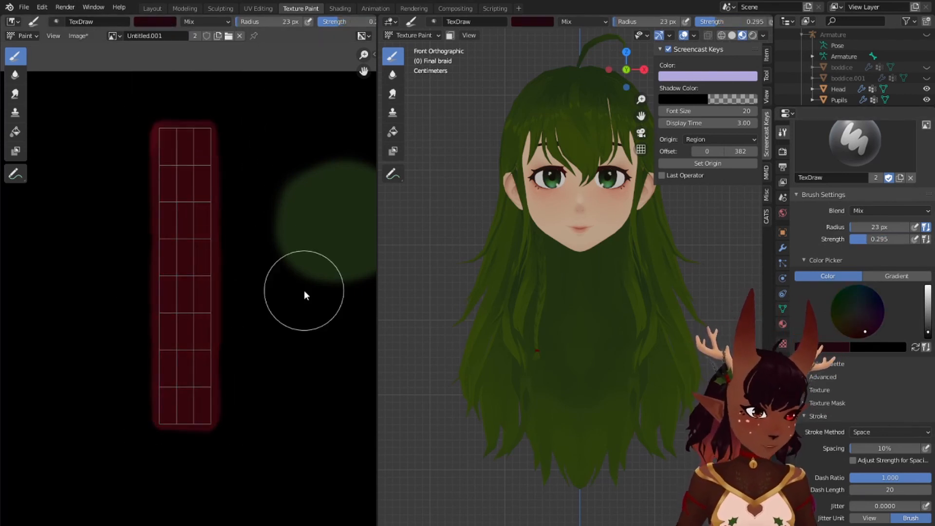
# Step: Darken the upper part and lower end of the hair tie's strip at full strength, reducing the brush radius to 16 px
pyautogui.scroll(13, 535, 353)
pyautogui.moveTo(182, 255); pyautogui.dragTo(176, 147)
pyautogui.hotkey('shift', 'f')
pyautogui.click(141, 222)
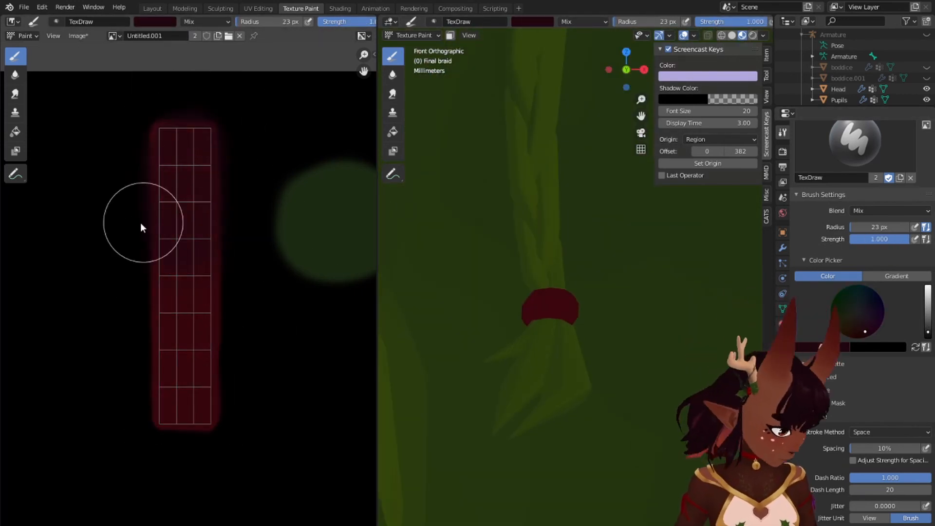
pyautogui.press('f')
pyautogui.click(146, 214)
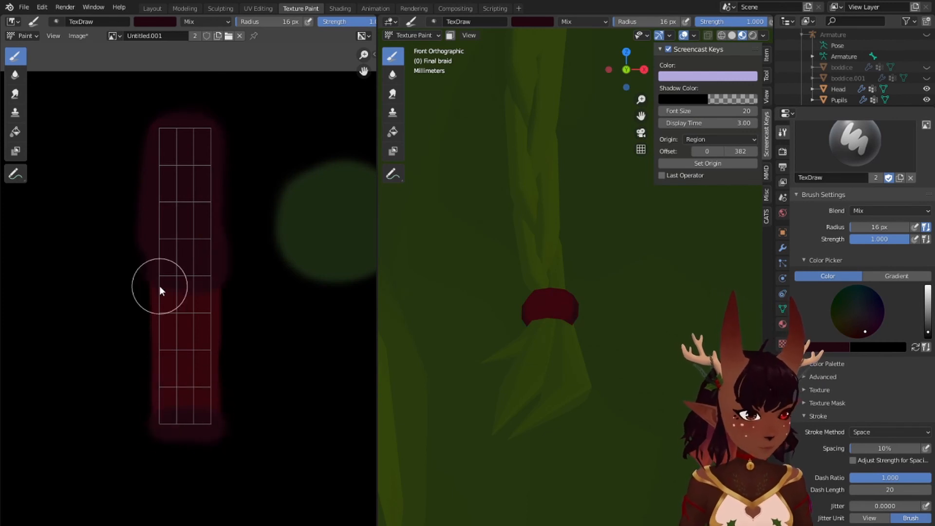
# Step: Add a brighter orange-red highlight to the lower part of the hair tie's strip and switch to the Smear brush at 28 px
pyautogui.click(155, 22)
pyautogui.moveTo(227, 93); pyautogui.dragTo(227, 73)
pyautogui.click(191, 353)
pyautogui.click(155, 22)
pyautogui.click(172, 97)
pyautogui.click(184, 358)
pyautogui.click(15, 94)
pyautogui.press('f')
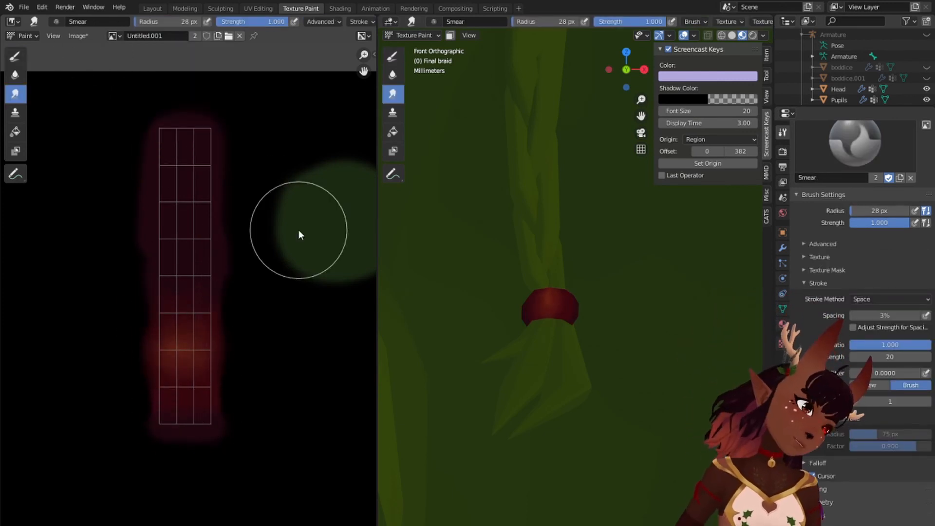
# Step: Touch up the upper end of the hair tie's strip with a sampled dark red, using a 17 px Draw brush at 0.339 strength
pyautogui.scroll(-10, 550, 273)
pyautogui.moveTo(550, 273)
pyautogui.mouseDown(button='middle')
pyautogui.moveTo(600, 288)
pyautogui.moveTo(631, 273)
pyautogui.mouseUp(button='middle')
pyautogui.scroll(7, 631, 274)
pyautogui.click(16, 56)
pyautogui.press('s')
pyautogui.press('f')
pyautogui.click(196, 150)
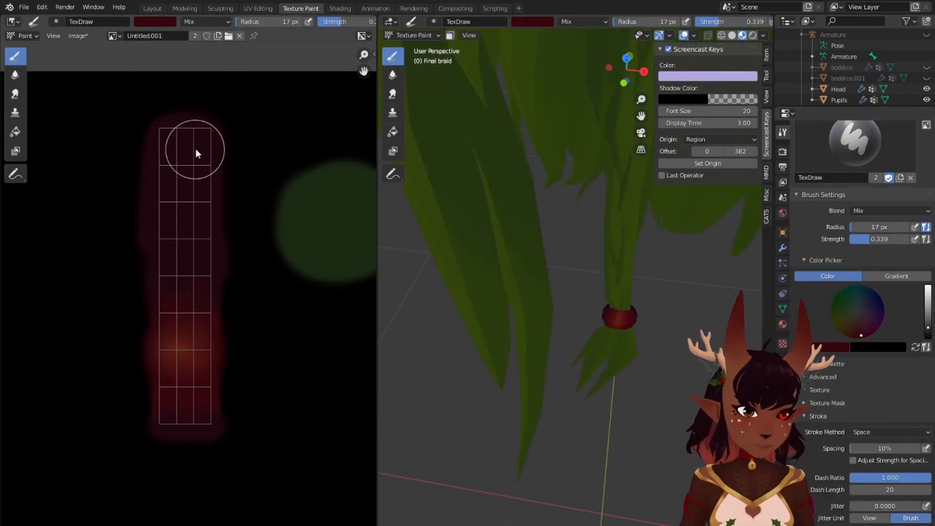
pyautogui.scroll(-5, 685, 301)
pyautogui.keyDown('alt'); pyautogui.moveTo(685, 301); pyautogui.dragTo(694, 227, button='middle'); pyautogui.keyUp('alt')
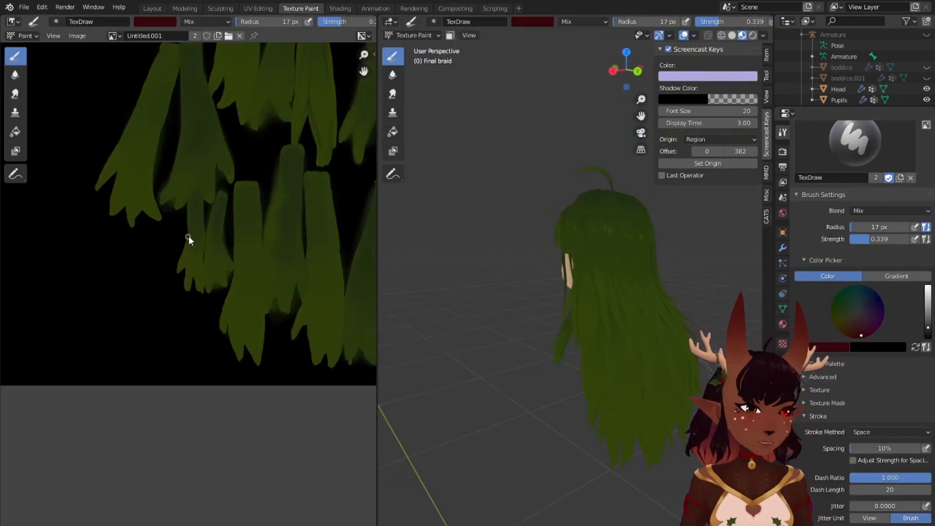
# Step: Extend the green paint past the edges of the Hair tufts' UV islands with the 17 px Draw brush at full strength
pyautogui.scroll(2, 188, 236)
pyautogui.scroll(-4, 246, 177)
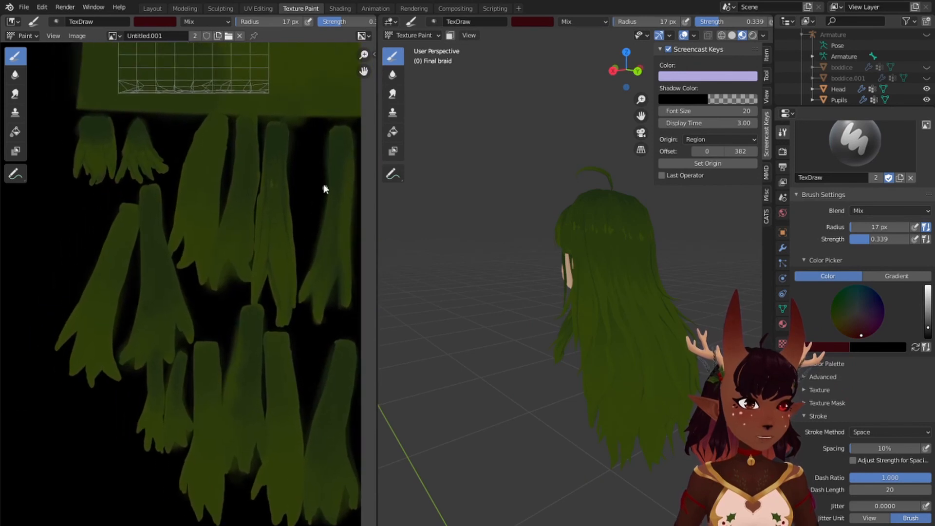
pyautogui.scroll(6, 77, 119)
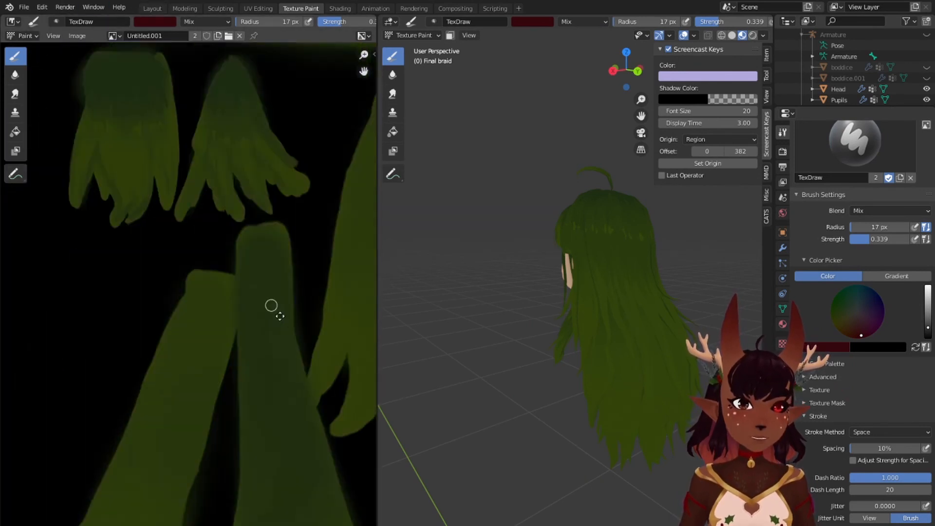
pyautogui.moveTo(267, 280); pyautogui.dragTo(163, 303, button='middle')
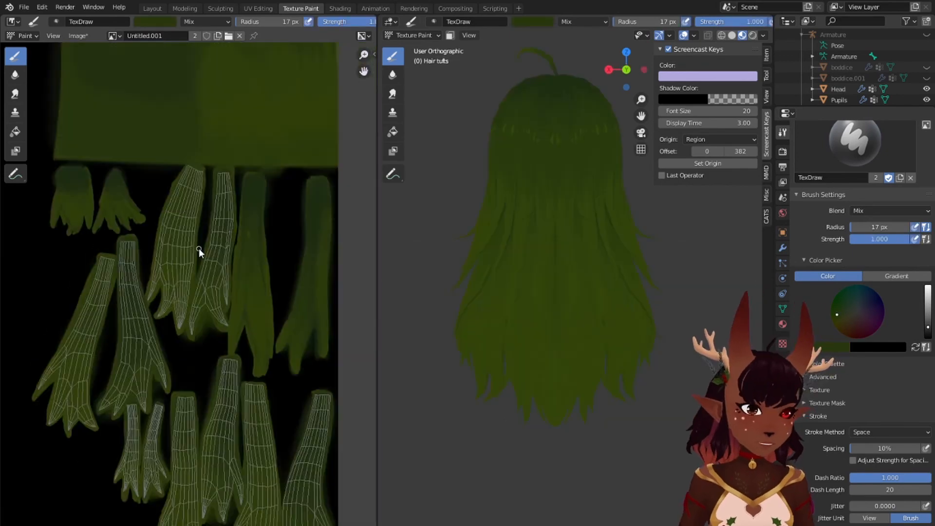
pyautogui.scroll(5, 129, 172)
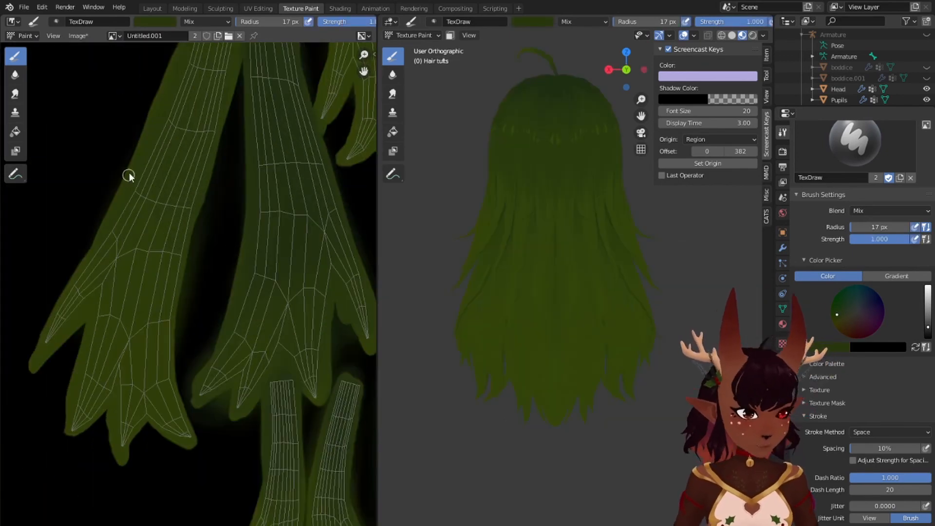
pyautogui.moveTo(511, 228); pyautogui.dragTo(518, 279, button='middle')
pyautogui.moveTo(544, 367); pyautogui.dragTo(550, 327, button='middle')
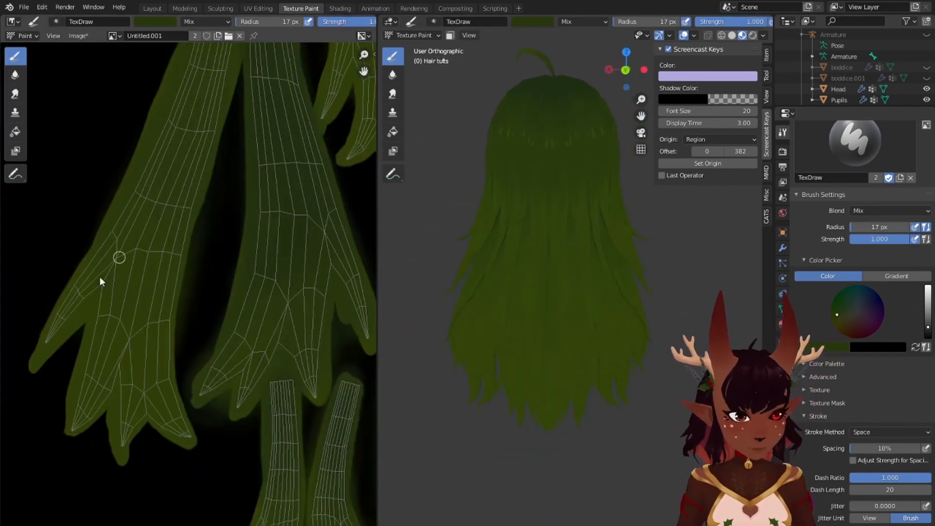
# Step: Cover the edges and tips of the remaining Hair tufts islands with green and save the texture image
pyautogui.scroll(-4, 153, 277)
pyautogui.scroll(4, 202, 232)
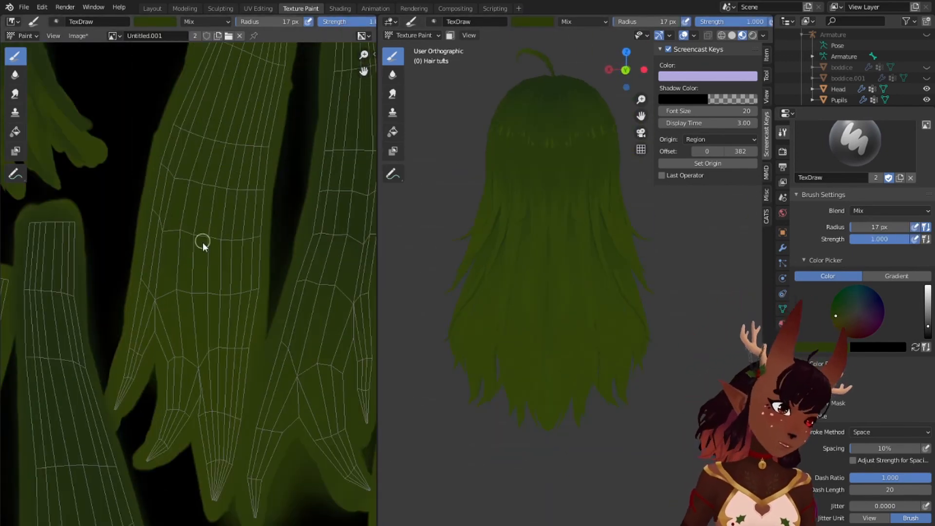
pyautogui.scroll(-3, 287, 355)
pyautogui.scroll(3, 234, 219)
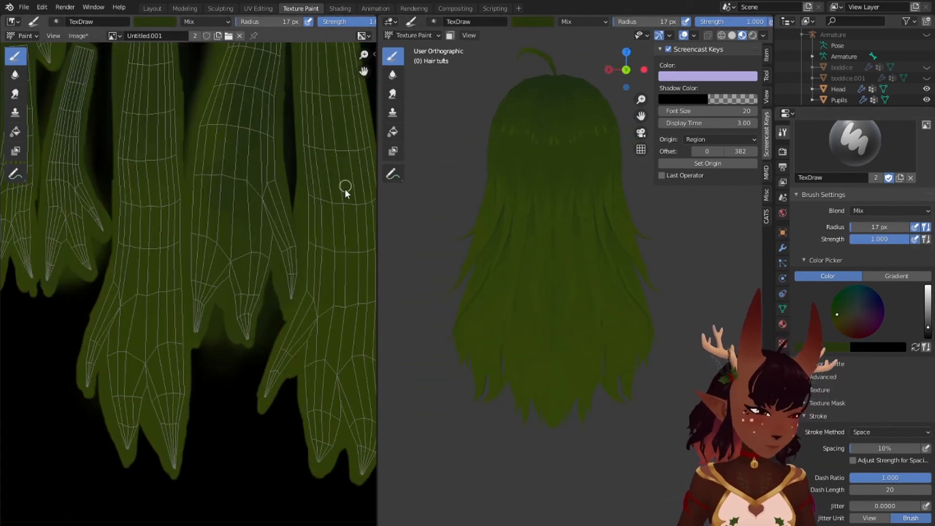
pyautogui.scroll(2, 345, 189)
pyautogui.scroll(-5, 533, 363)
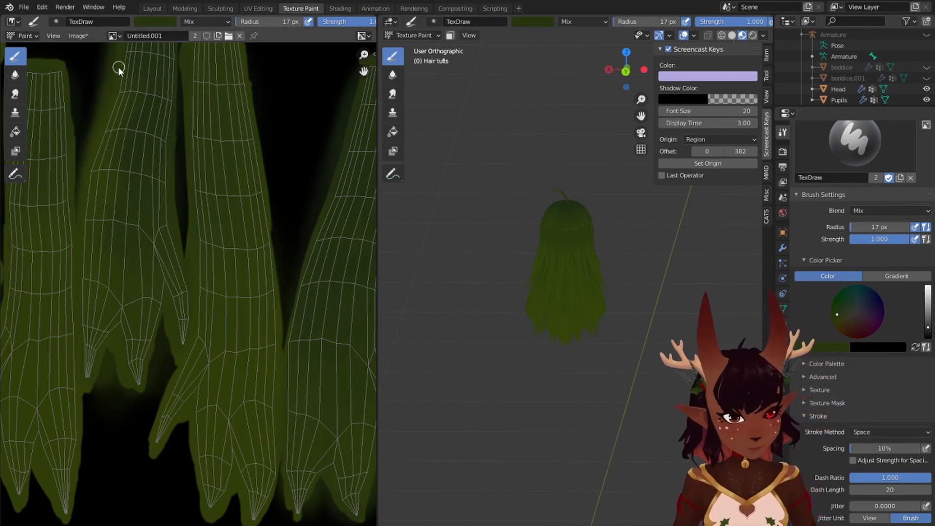
pyautogui.click(78, 36)
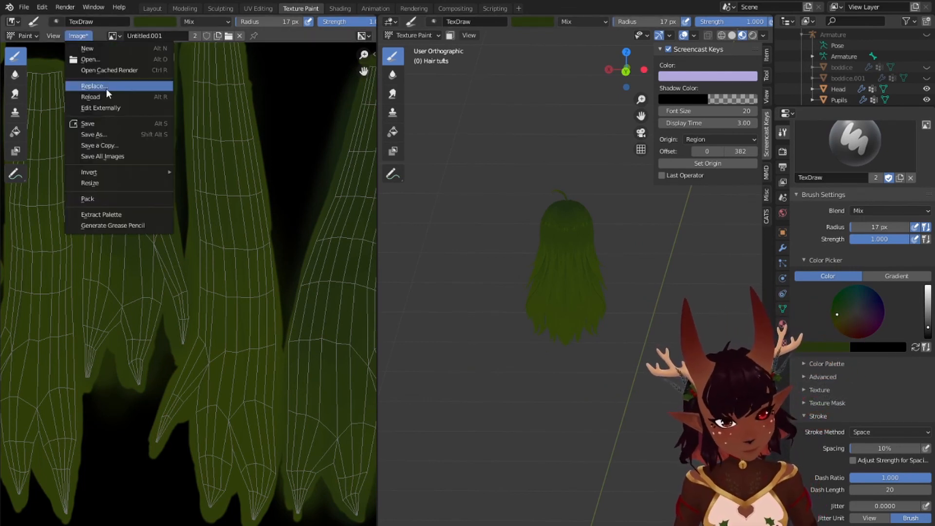
pyautogui.click(108, 123)
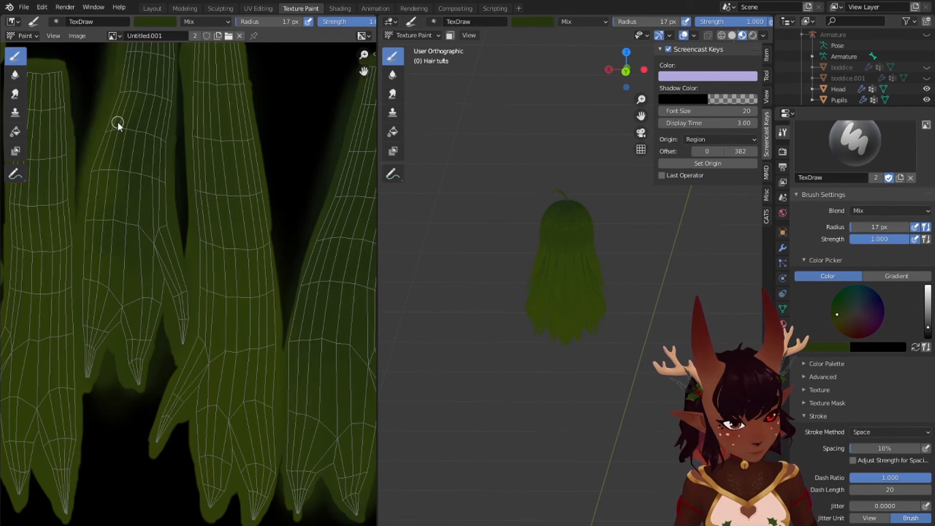
# Step: Select the hair top object in the Layout workspace and open it in the Sculpting workspace
pyautogui.click(156, 9)
pyautogui.moveTo(531, 223); pyautogui.dragTo(589, 228, button='middle')
pyautogui.click(384, 143)
pyautogui.moveTo(277, 153); pyautogui.dragTo(395, 165, button='middle')
pyautogui.click(213, 9)
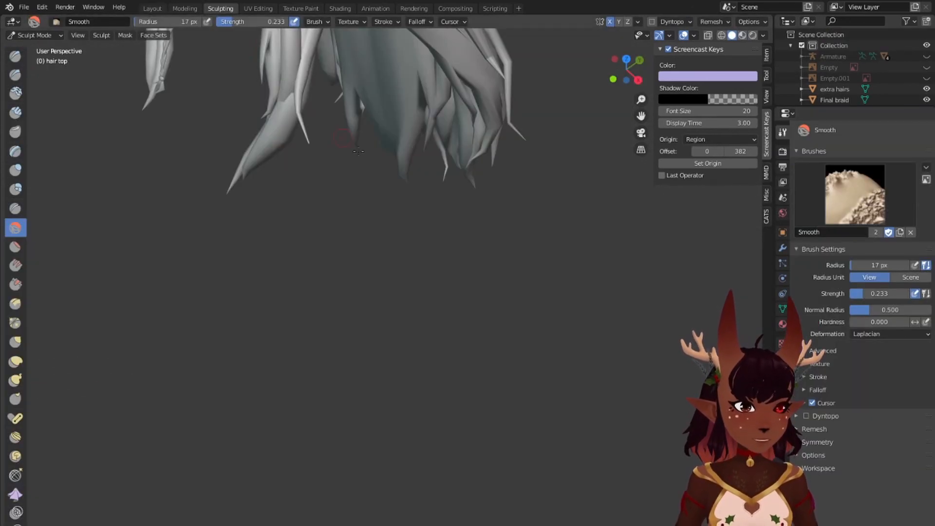
# Step: Inflate the hair top's back strands with the Inflate/Deflate brush at 90 px radius and 0.796 strength, viewed with its colours
pyautogui.click(11, 173)
pyautogui.scroll(4, 377, 217)
pyautogui.moveTo(449, 155)
pyautogui.keyDown('shift'); pyautogui.mouseDown(button='middle')
pyautogui.moveTo(385, 269)
pyautogui.moveTo(371, 346)
pyautogui.mouseUp(button='middle'); pyautogui.keyUp('shift')
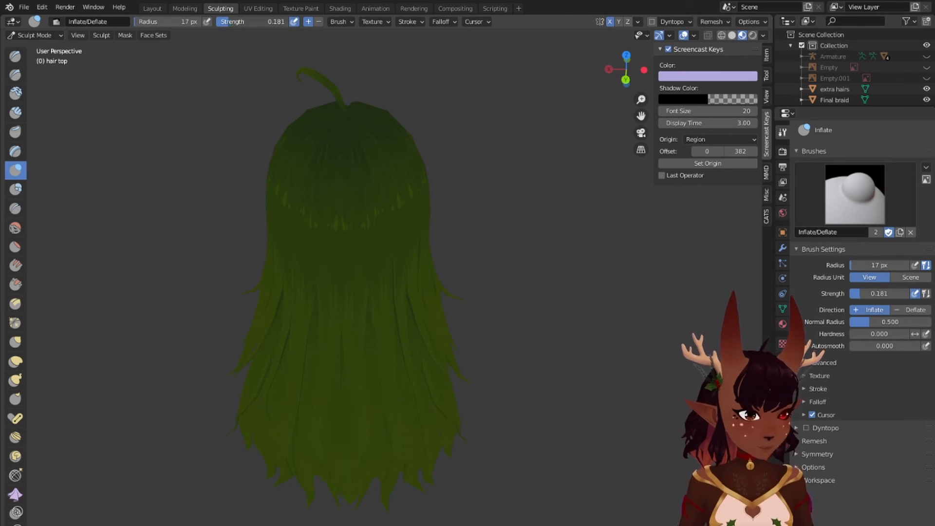
pyautogui.moveTo(462, 254); pyautogui.dragTo(476, 239, button='middle')
pyautogui.press('f')
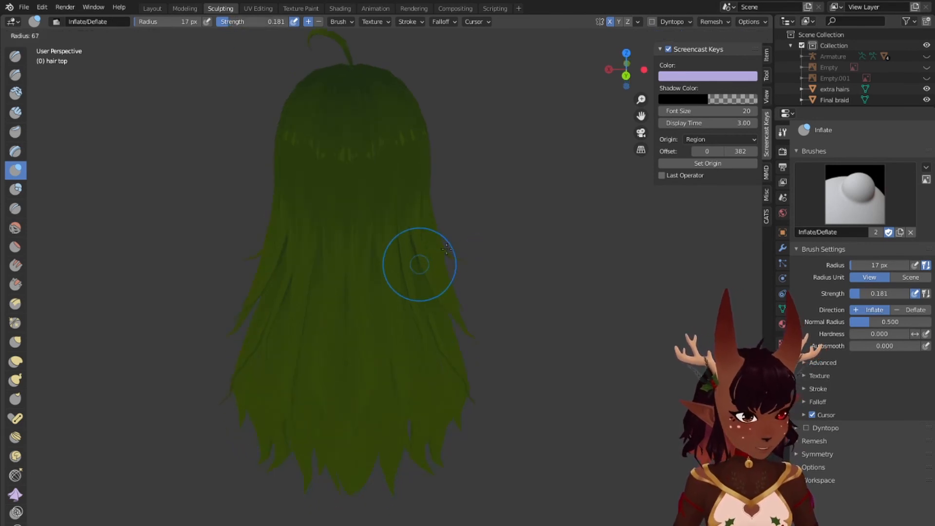
pyautogui.click(455, 244)
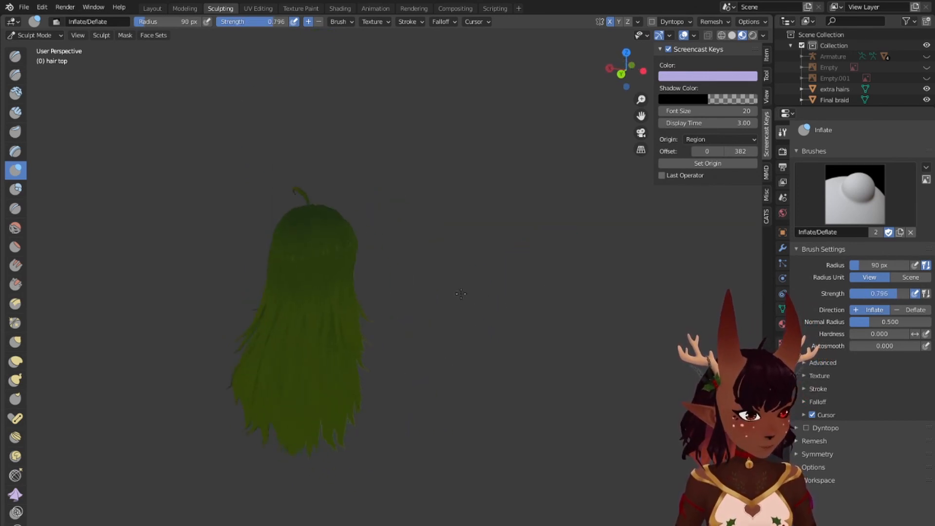
pyautogui.keyDown('shift'); pyautogui.moveTo(273, 268); pyautogui.dragTo(431, 236, button='middle'); pyautogui.keyUp('shift')
pyautogui.scroll(7, 421, 236)
pyautogui.keyDown('shift'); pyautogui.moveTo(539, 236); pyautogui.dragTo(459, 220, button='middle'); pyautogui.keyUp('shift')
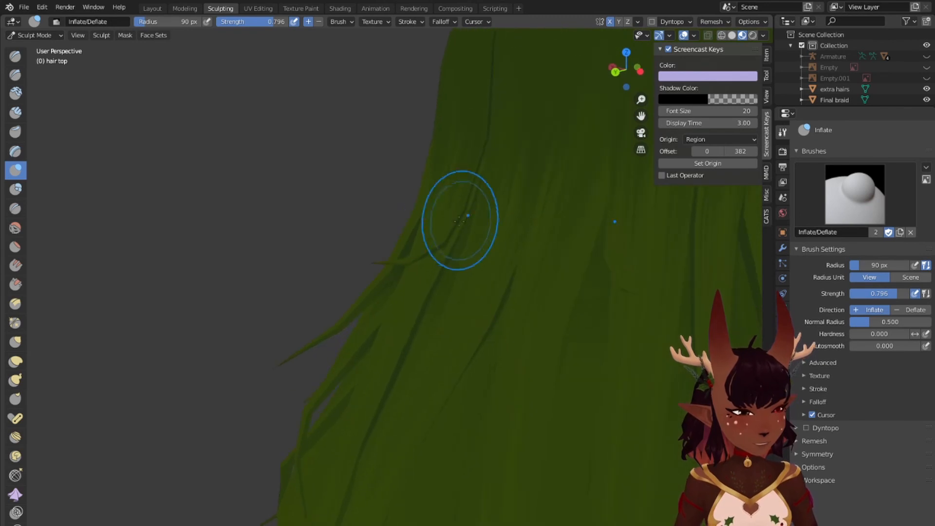
pyautogui.scroll(-5, 455, 182)
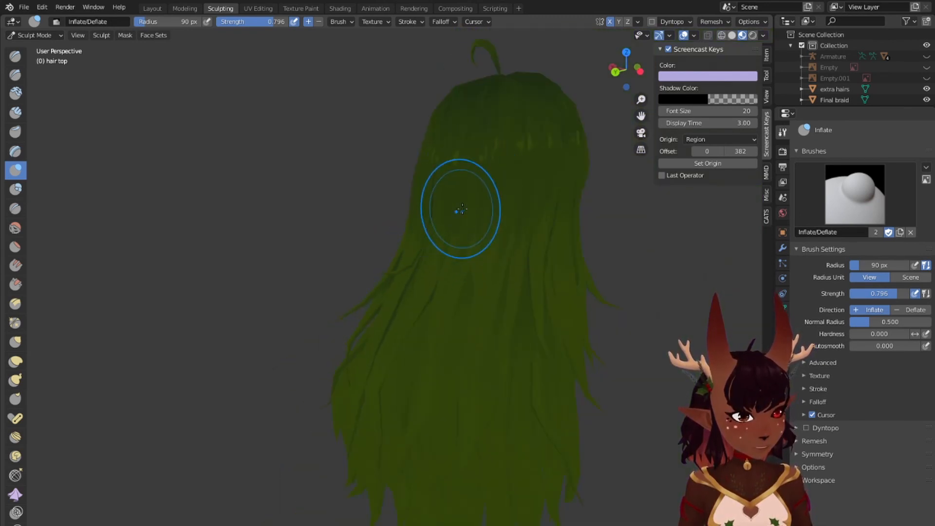
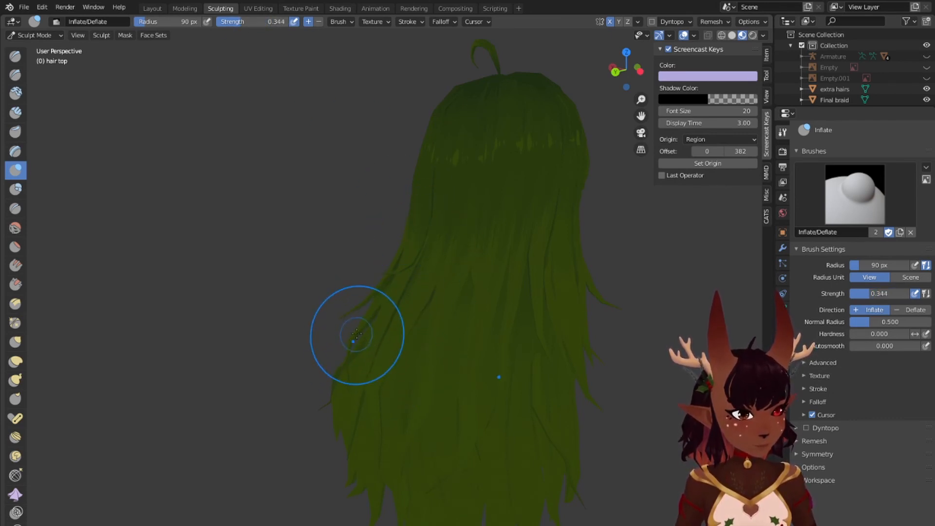
# Step: Refine the volume of the hair top's back and side strands from several angles with the Inflate/Deflate brush at 0.344 strength
pyautogui.moveTo(335, 359); pyautogui.dragTo(344, 271, button='middle')
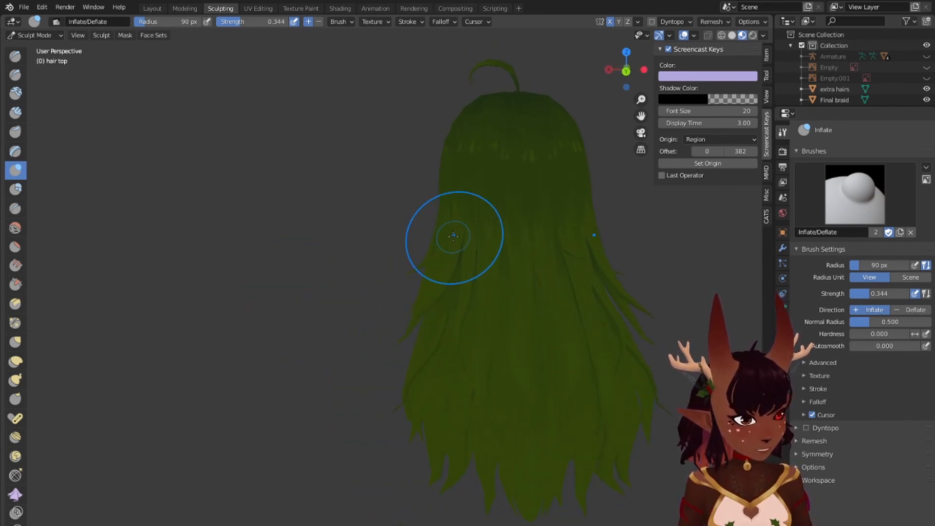
pyautogui.moveTo(455, 240)
pyautogui.mouseDown(button='middle')
pyautogui.moveTo(463, 302)
pyautogui.moveTo(552, 203)
pyautogui.moveTo(450, 180)
pyautogui.moveTo(509, 205)
pyautogui.moveTo(549, 192)
pyautogui.moveTo(522, 224)
pyautogui.mouseUp(button='middle')
pyautogui.scroll(-4, 450, 177)
pyautogui.scroll(1, 534, 288)
pyautogui.keyDown('shift'); pyautogui.moveTo(534, 288); pyautogui.dragTo(460, 193, button='middle'); pyautogui.keyUp('shift')
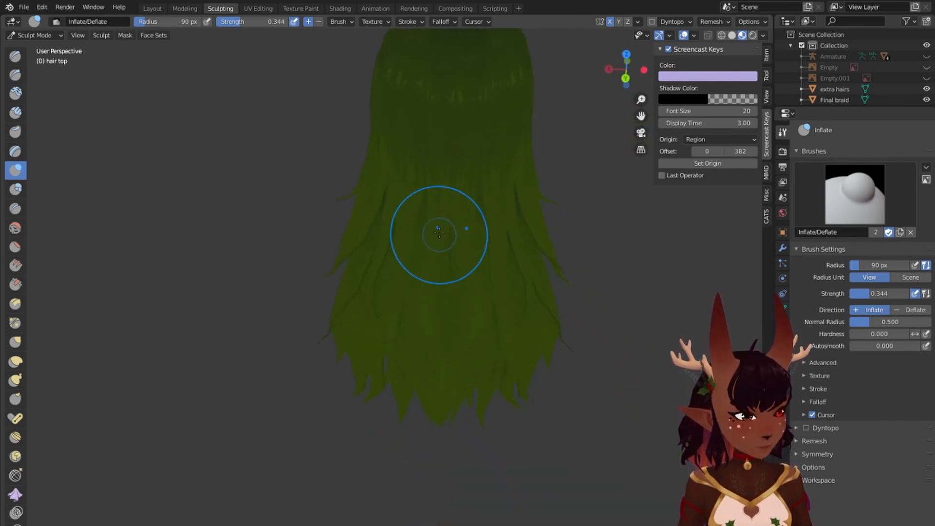
pyautogui.moveTo(514, 277); pyautogui.dragTo(453, 273, button='middle')
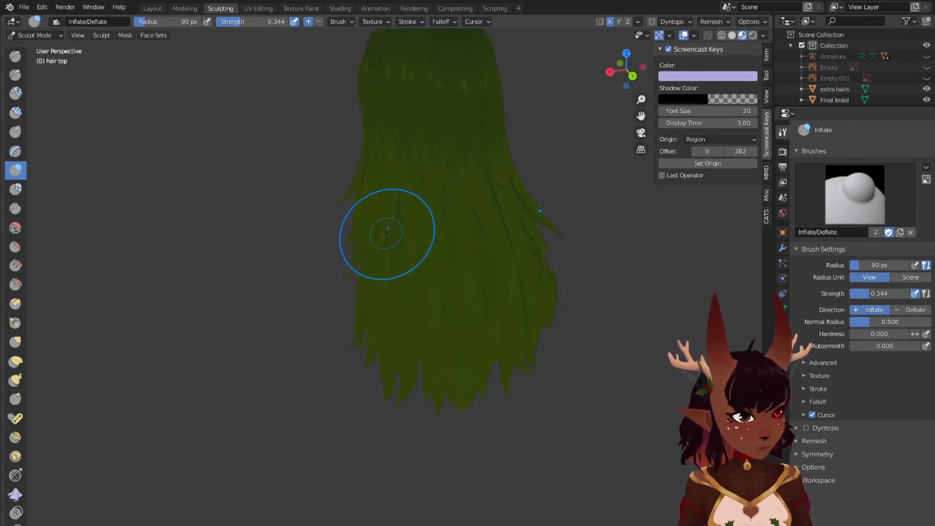
pyautogui.moveTo(386, 236); pyautogui.dragTo(482, 238, button='middle')
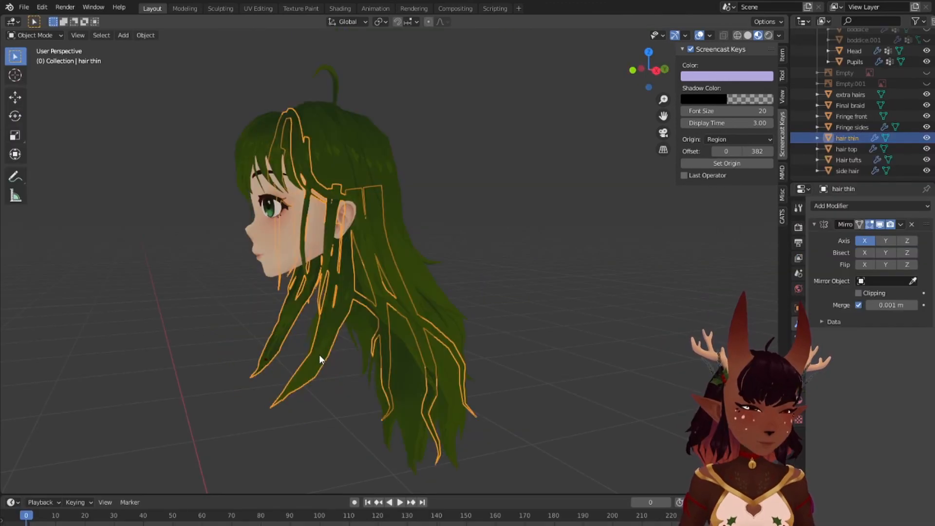
# Step: Open the hair thin object in the Sculpting workspace and check its front and side strands for inflating
pyautogui.moveTo(319, 354); pyautogui.dragTo(281, 113, button='middle')
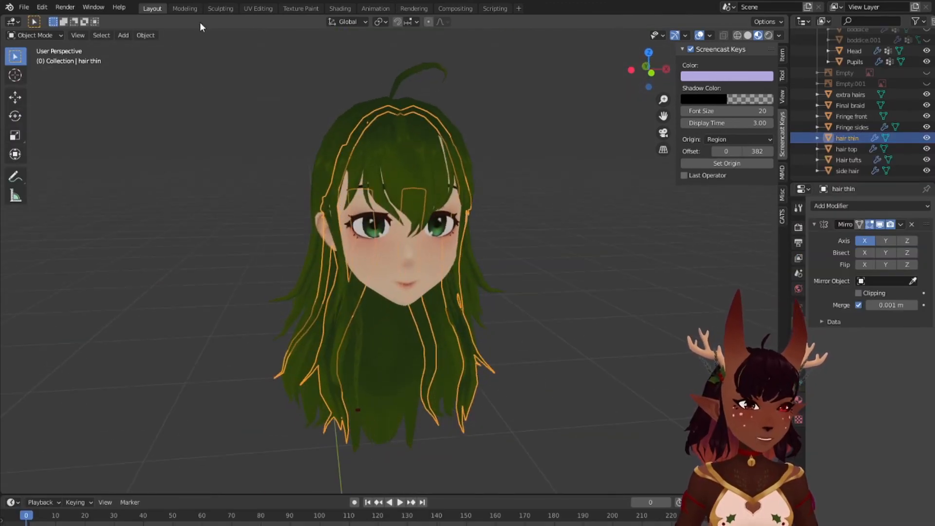
pyautogui.click(185, 8)
pyautogui.click(222, 8)
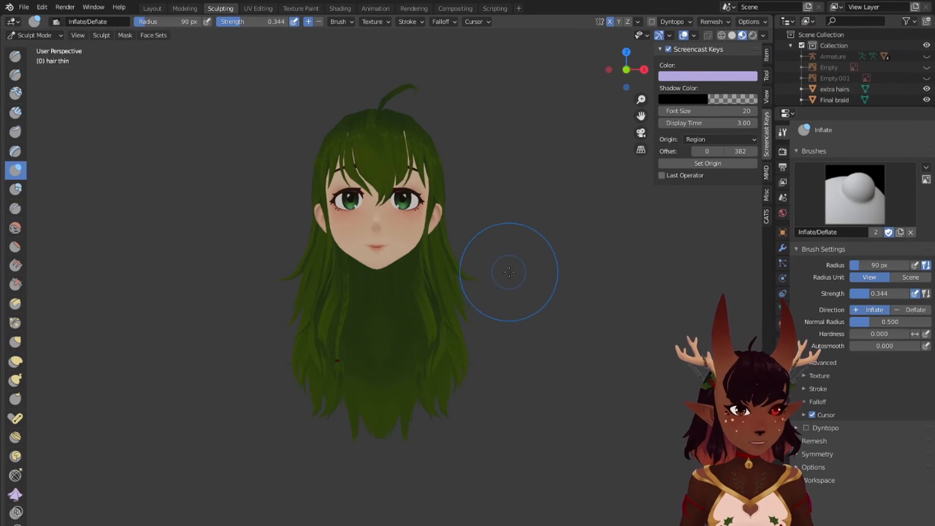
pyautogui.moveTo(509, 271)
pyautogui.mouseDown(button='middle')
pyautogui.moveTo(409, 302)
pyautogui.moveTo(439, 316)
pyautogui.moveTo(408, 323)
pyautogui.moveTo(557, 307)
pyautogui.moveTo(506, 329)
pyautogui.moveTo(497, 371)
pyautogui.mouseUp(button='middle')
pyautogui.scroll(4, 517, 321)
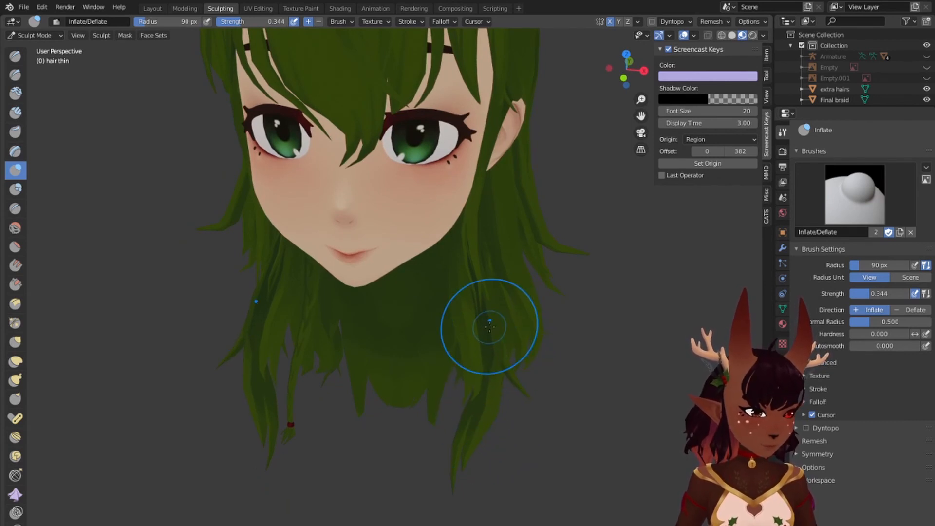
pyautogui.moveTo(375, 271); pyautogui.dragTo(407, 186, button='middle')
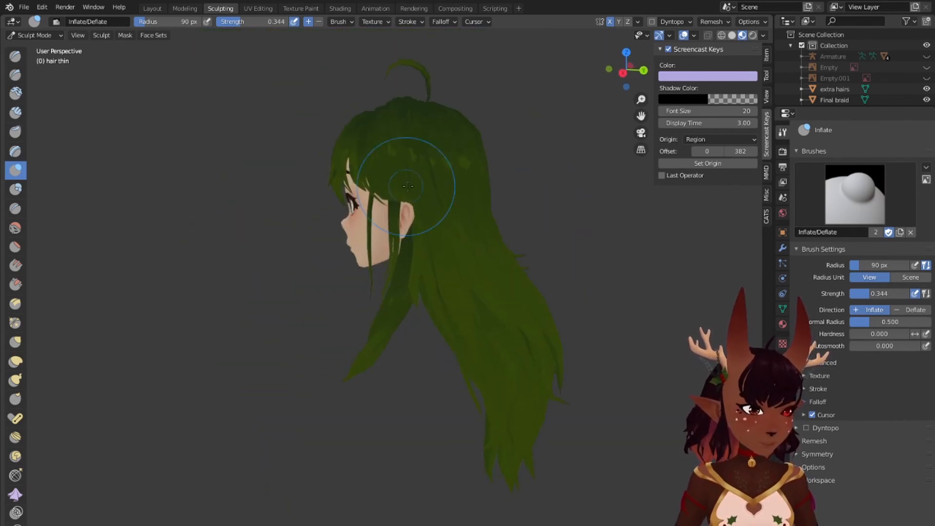
# Step: Check the hair thin object from all sides, then return to the Layout workspace and save the file
pyautogui.moveTo(492, 397)
pyautogui.mouseDown(button='middle')
pyautogui.moveTo(452, 389)
pyautogui.moveTo(494, 386)
pyautogui.mouseUp(button='middle')
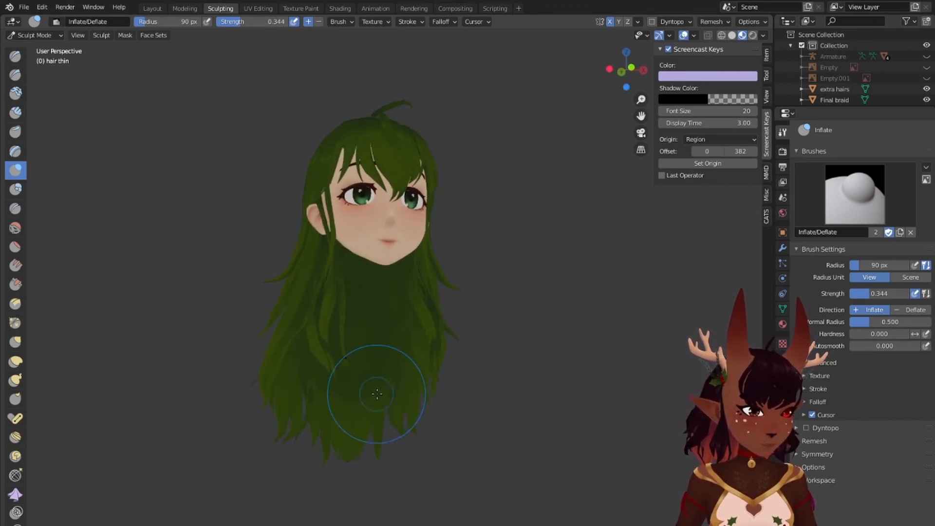
pyautogui.moveTo(557, 300); pyautogui.dragTo(286, 325, button='middle')
pyautogui.scroll(-6, 288, 271)
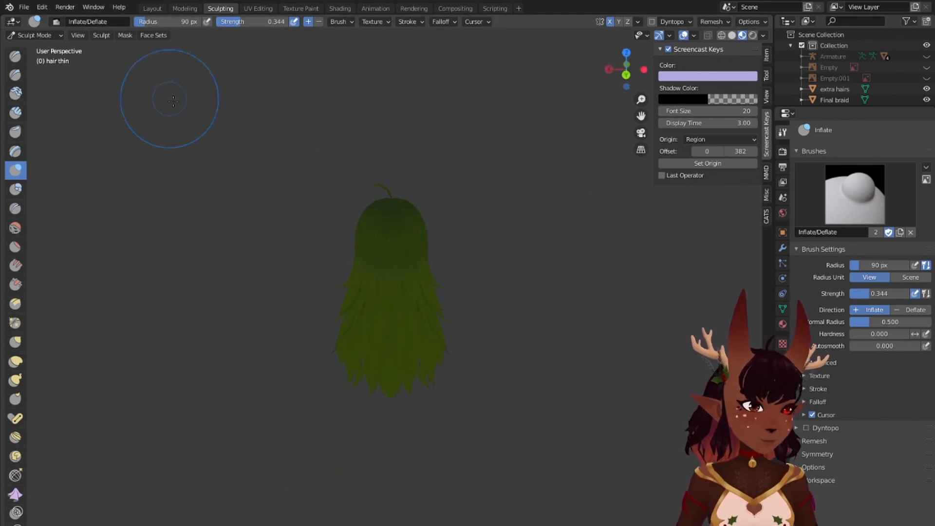
pyautogui.click(152, 9)
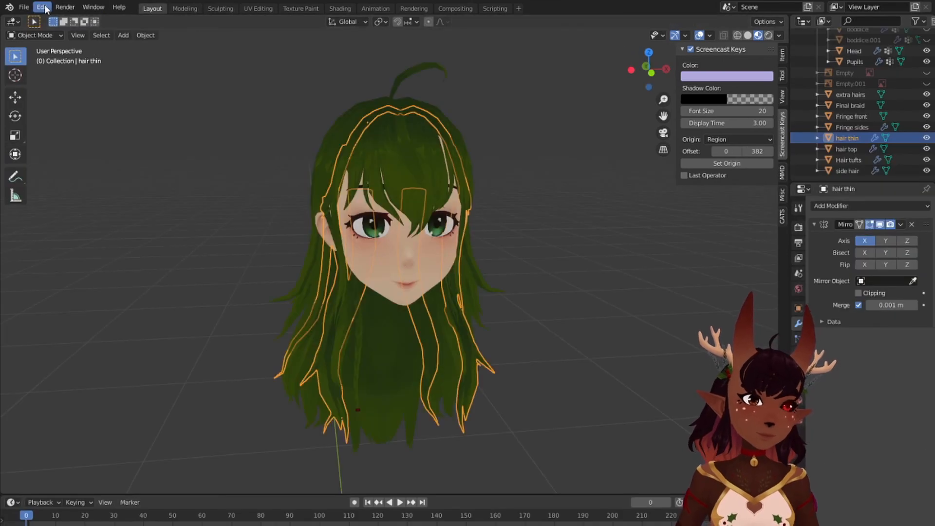
pyautogui.click(23, 7)
pyautogui.click(70, 78)
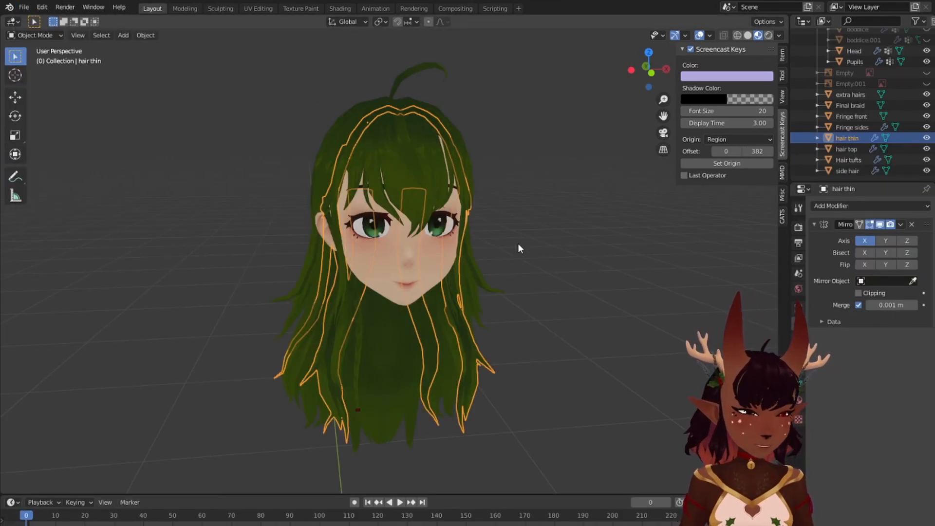
# Step: Deselect the hair and make the body and shirt meshes visible, keeping the armature hidden
pyautogui.click(535, 207)
pyautogui.scroll(-3, 481, 144)
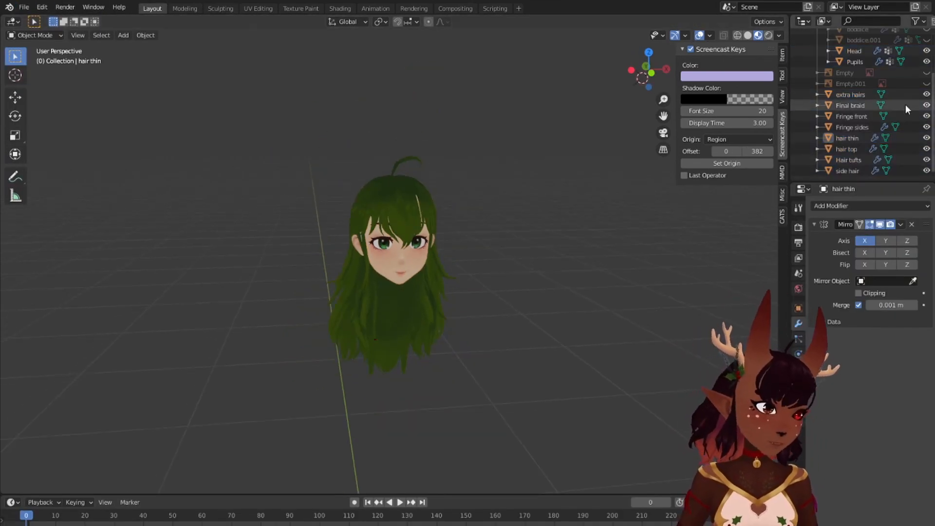
pyautogui.scroll(3, 908, 95)
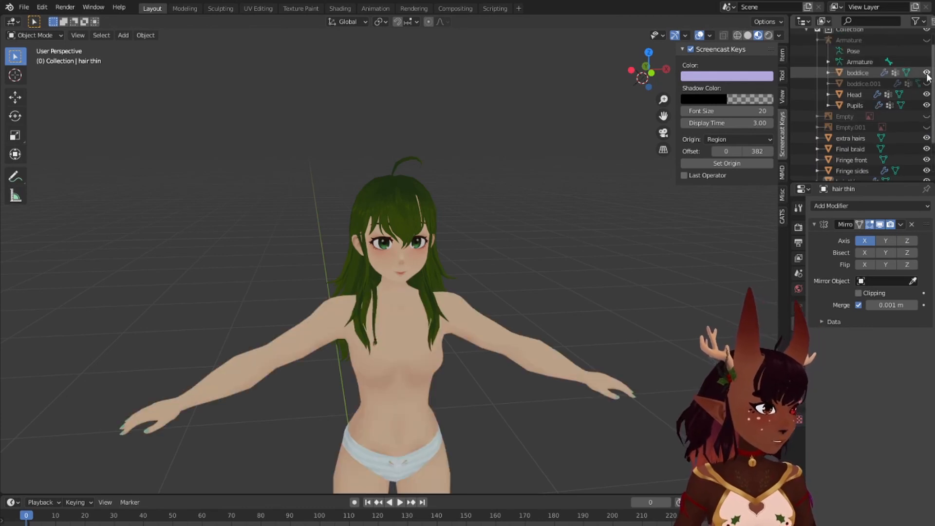
pyautogui.click(926, 72)
pyautogui.scroll(1, 927, 83)
pyautogui.click(926, 57)
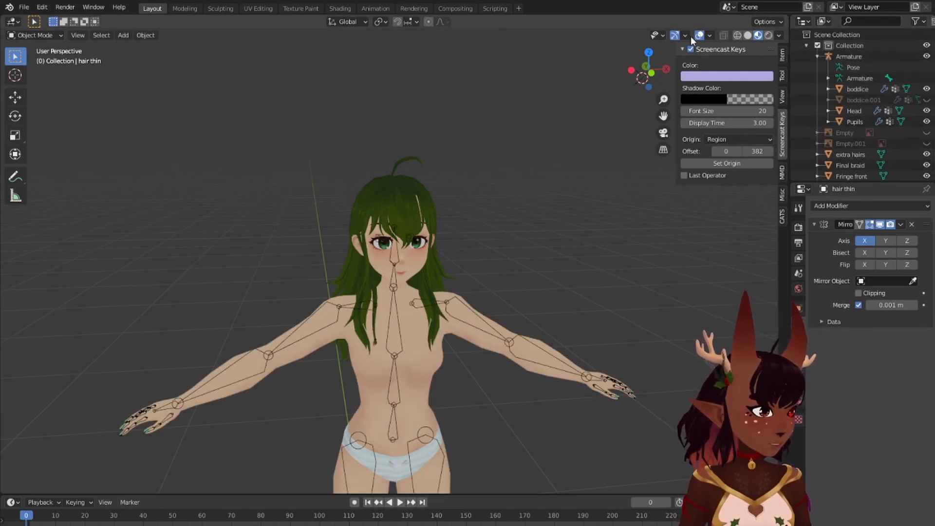
pyautogui.click(926, 56)
pyautogui.click(926, 99)
# Step: Examine the hair's volume and painted highlights on the clothed character from the front, sides and back
pyautogui.scroll(4, 487, 134)
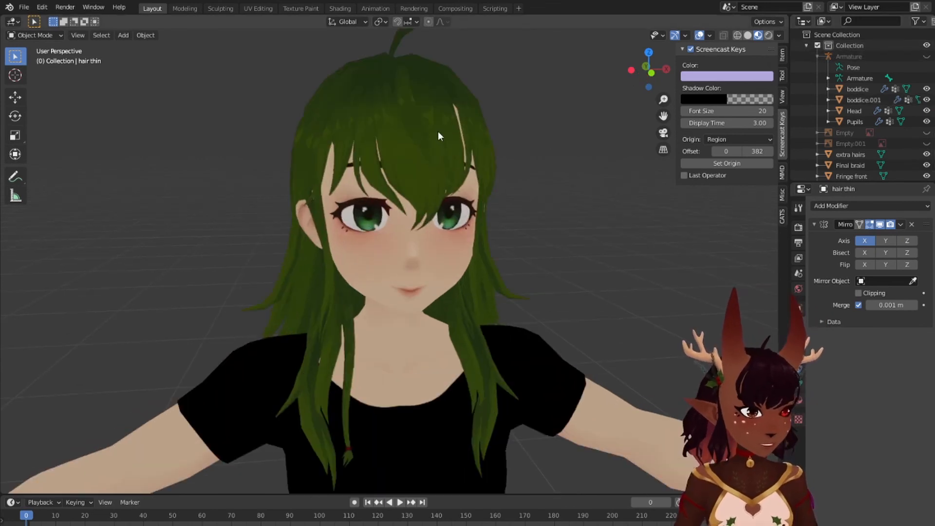
pyautogui.moveTo(438, 130); pyautogui.dragTo(271, 96, button='middle')
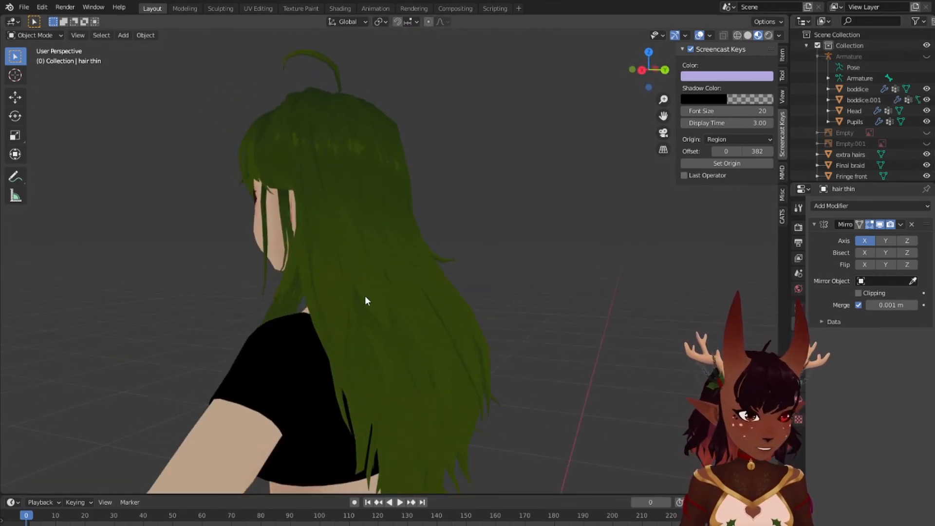
pyautogui.moveTo(494, 193); pyautogui.dragTo(402, 211, button='middle')
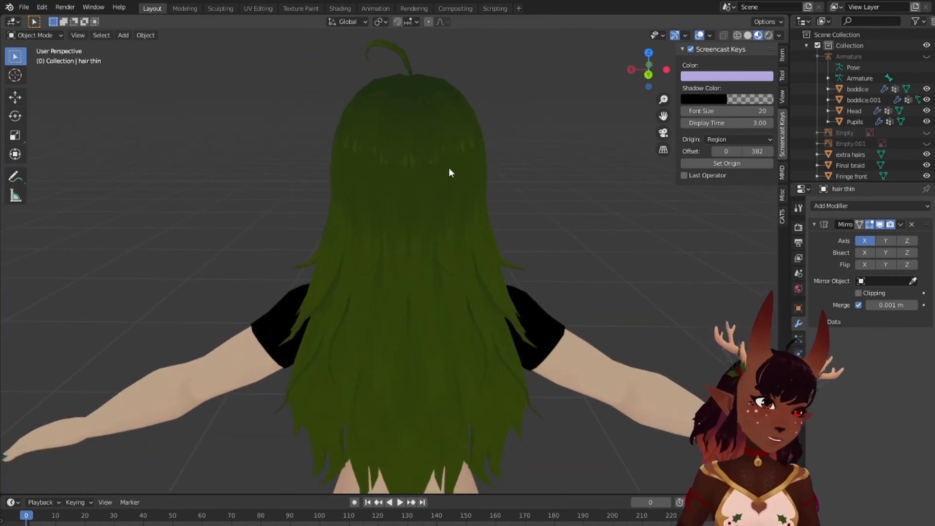
pyautogui.moveTo(539, 141); pyautogui.dragTo(442, 144, button='middle')
pyautogui.scroll(-2, 358, 153)
pyautogui.moveTo(358, 158); pyautogui.dragTo(145, 243, button='middle')
pyautogui.scroll(6, 343, 246)
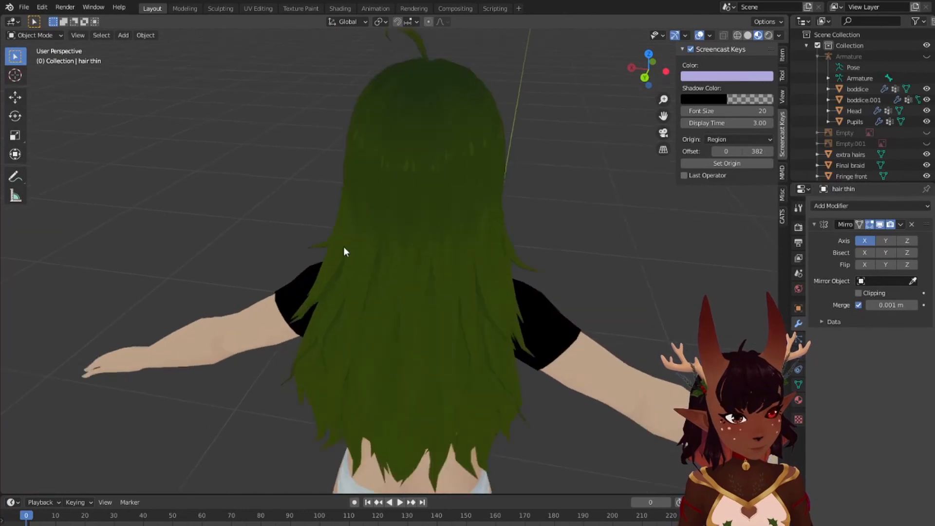
pyautogui.scroll(-3, 355, 227)
pyautogui.scroll(3, 366, 221)
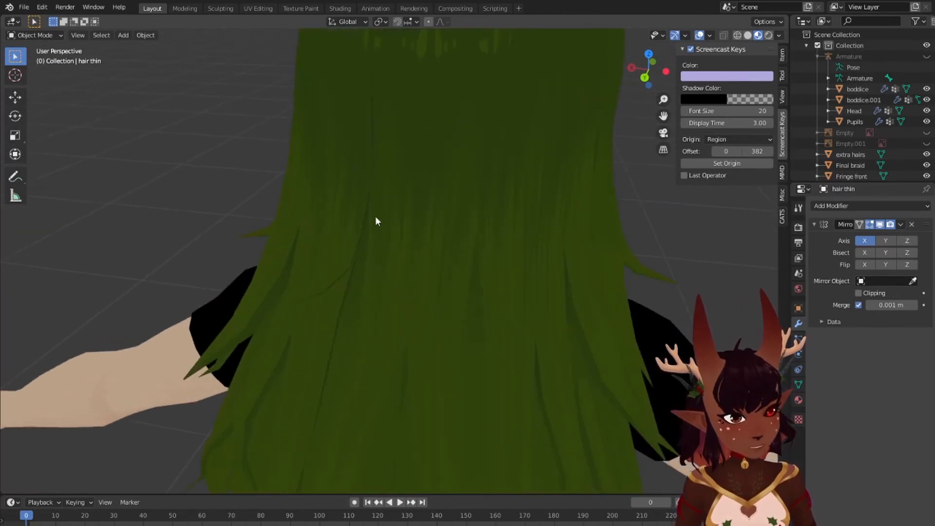
pyautogui.keyDown('shift'); pyautogui.moveTo(389, 209); pyautogui.dragTo(405, 333, button='middle'); pyautogui.keyUp('shift')
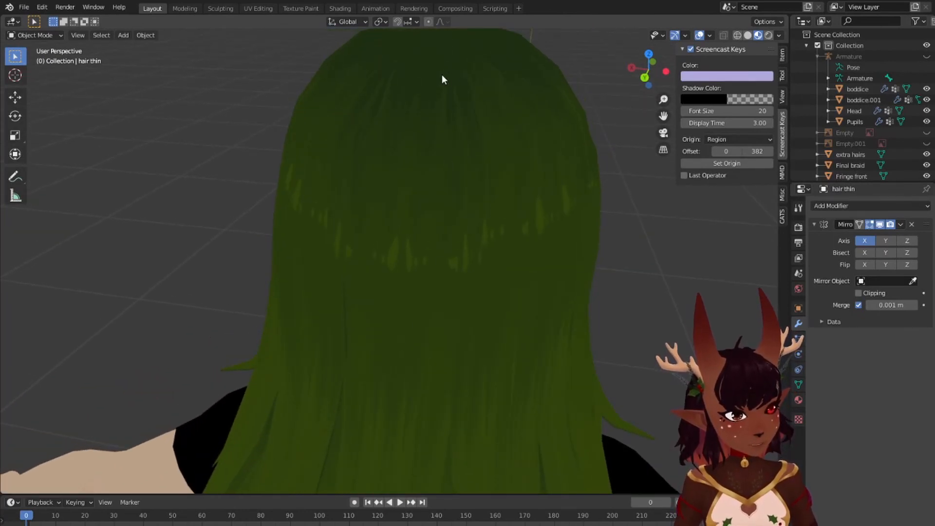
pyautogui.scroll(-3, 441, 319)
pyautogui.keyDown('shift'); pyautogui.moveTo(442, 319); pyautogui.dragTo(394, 175, button='middle'); pyautogui.keyUp('shift')
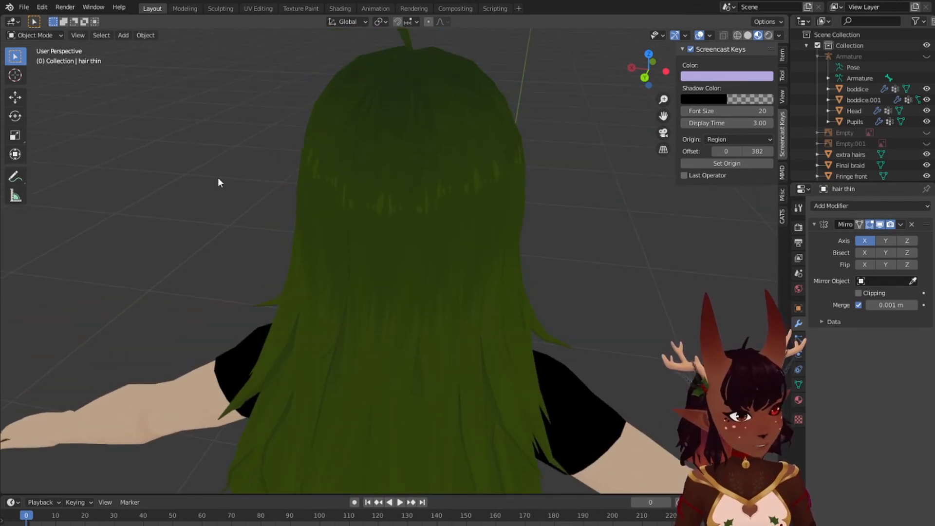
pyautogui.moveTo(218, 177); pyautogui.dragTo(368, 219, button='middle')
pyautogui.scroll(-4, 368, 219)
pyautogui.moveTo(268, 209); pyautogui.dragTo(312, 229, button='middle')
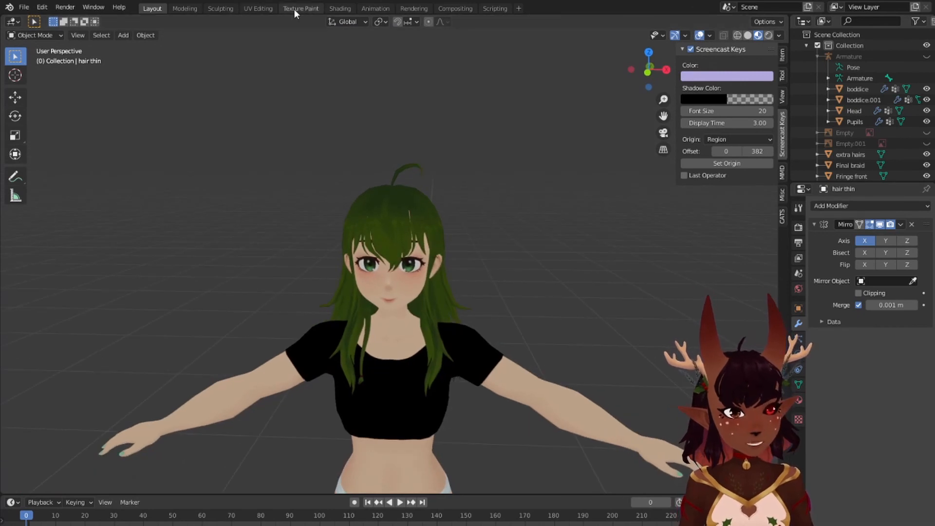
# Step: Select the hair top object at the head's side and open it in the Texture Paint workspace
pyautogui.scroll(2, 501, 191)
pyautogui.moveTo(500, 191); pyautogui.dragTo(468, 206, button='middle')
pyautogui.click(388, 208)
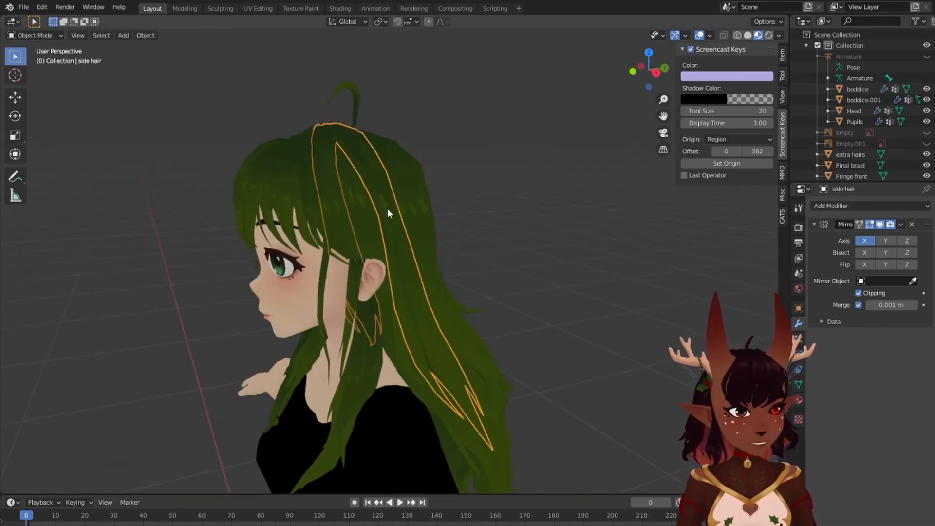
pyautogui.click(421, 185)
pyautogui.click(297, 9)
pyautogui.scroll(-3, 204, 197)
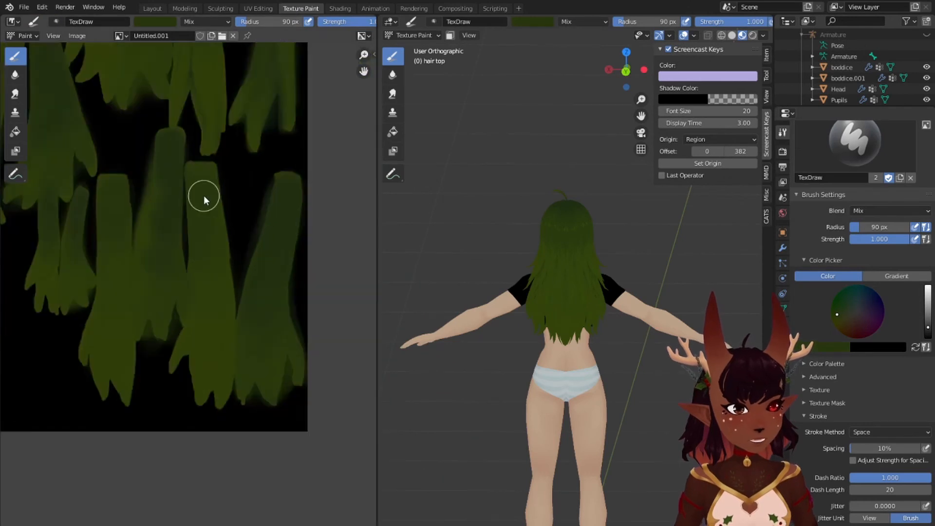
# Step: Sample the yellow highlight swatch beside the hair texture as the paint colour
pyautogui.moveTo(207, 197); pyautogui.dragTo(278, 354, button='middle')
pyautogui.moveTo(192, 205); pyautogui.dragTo(204, 365, button='middle')
pyautogui.moveTo(137, 146); pyautogui.dragTo(178, 286, button='middle')
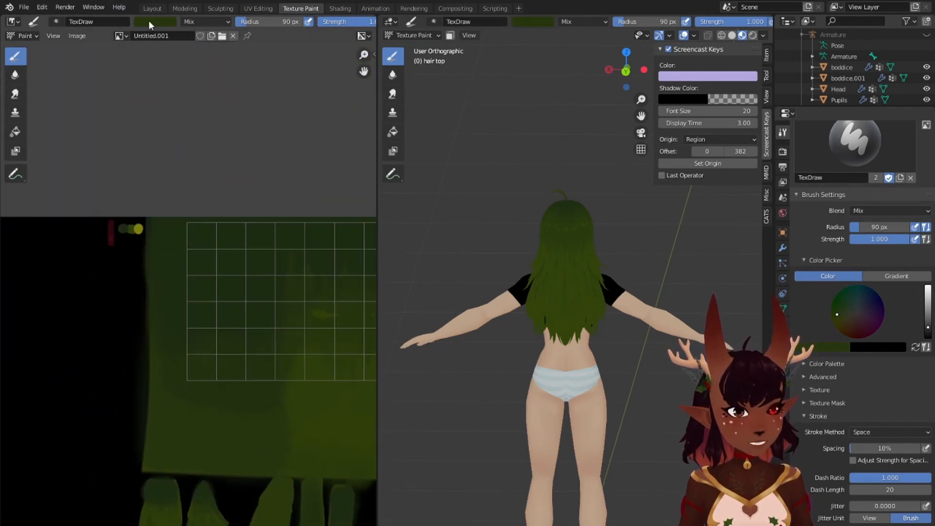
pyautogui.click(148, 20)
pyautogui.click(226, 141)
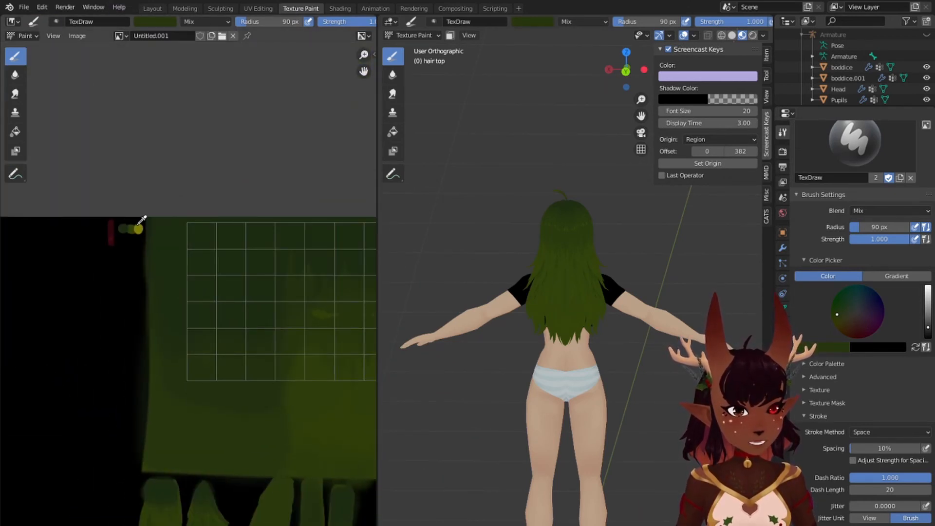
pyautogui.click(140, 227)
pyautogui.moveTo(247, 246); pyautogui.dragTo(153, 205, button='middle')
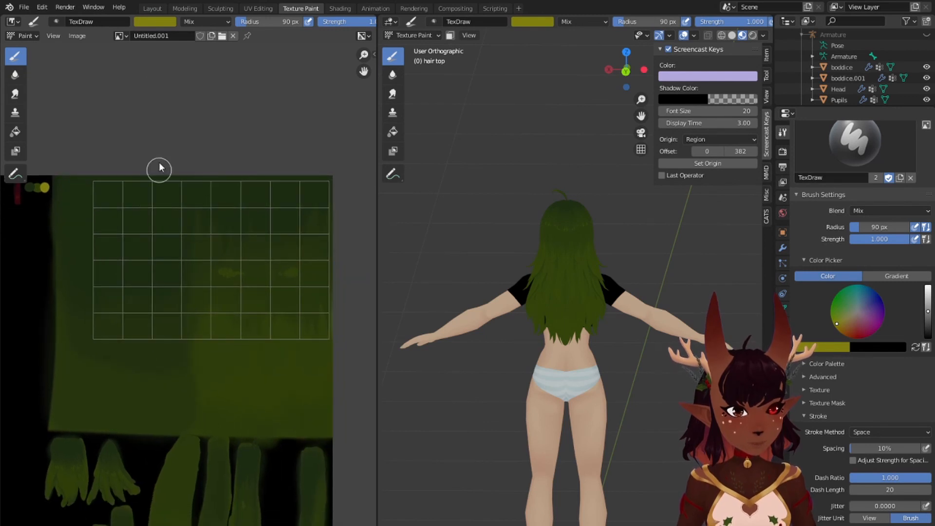
pyautogui.click(163, 22)
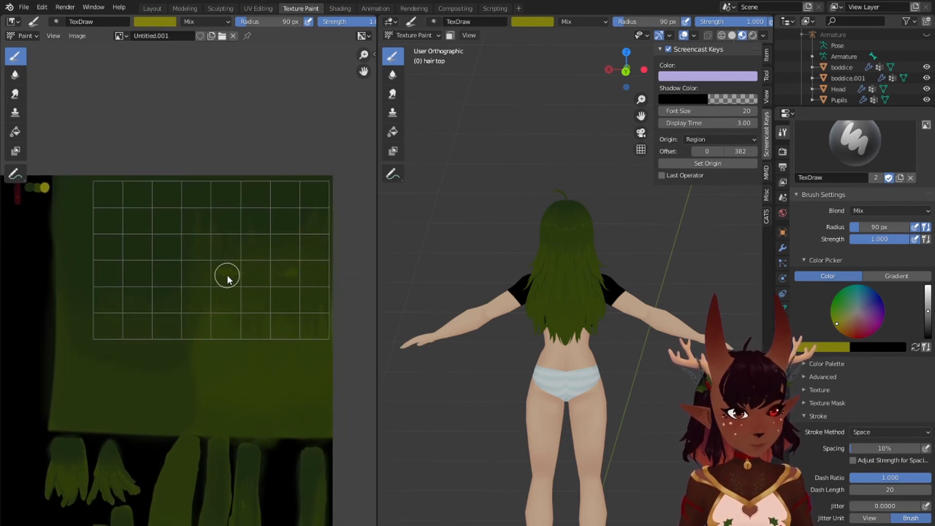
# Step: Try a broad yellow stroke across the hair top's highlight area with the TexDraw brush at 90 px radius
pyautogui.scroll(2, 227, 274)
pyautogui.moveTo(198, 261); pyautogui.dragTo(299, 255)
pyautogui.hotkey('ctrl', 'z')
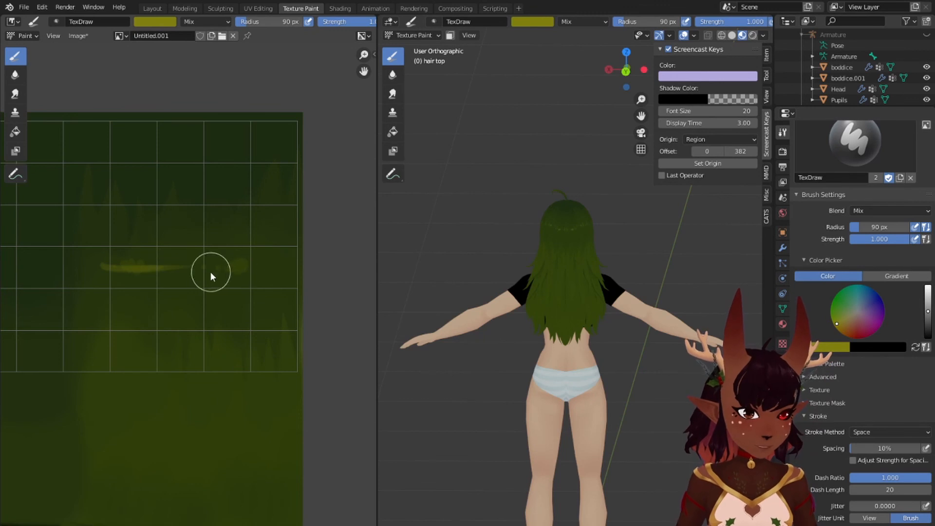
pyautogui.hotkey('ctrl', 'z')
pyautogui.scroll(4, 544, 180)
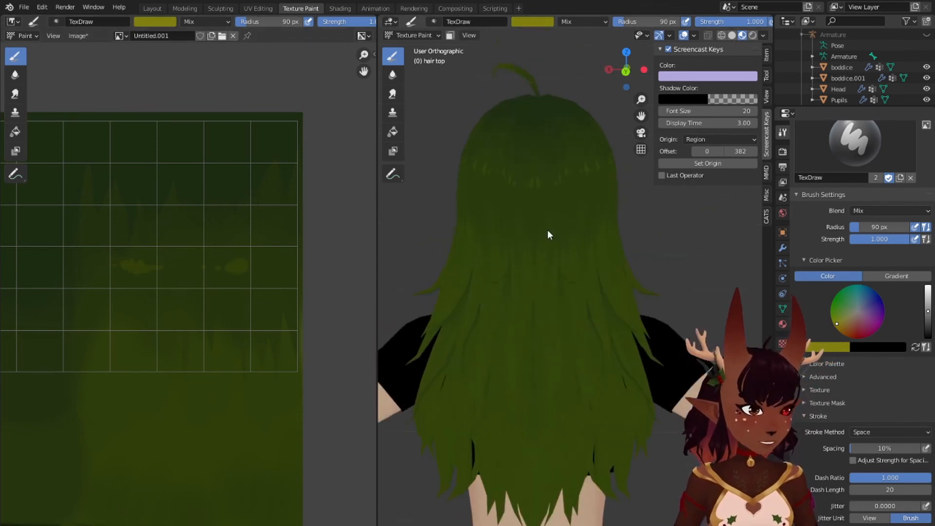
pyautogui.scroll(2, 546, 248)
pyautogui.hotkey('ctrl', 'z')
pyautogui.hotkey('ctrl', 'z')
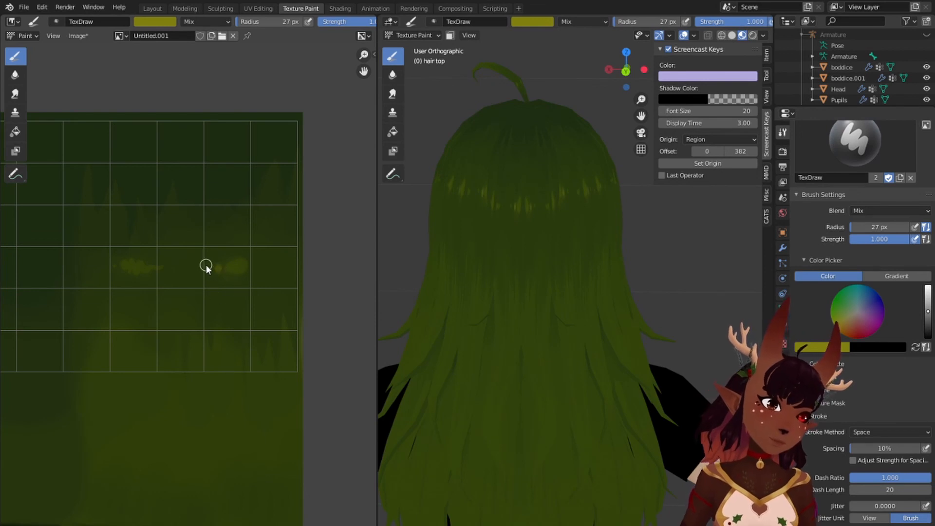
# Step: Try small yellow marks between the hair top's painted highlights, reducing the brush radius to 4 px
pyautogui.click(206, 265)
pyautogui.moveTo(584, 269); pyautogui.dragTo(678, 312, button='middle')
pyautogui.scroll(-3, 678, 312)
pyautogui.moveTo(530, 287)
pyautogui.mouseDown(button='middle')
pyautogui.moveTo(757, 274)
pyautogui.moveTo(452, 270)
pyautogui.mouseUp(button='middle')
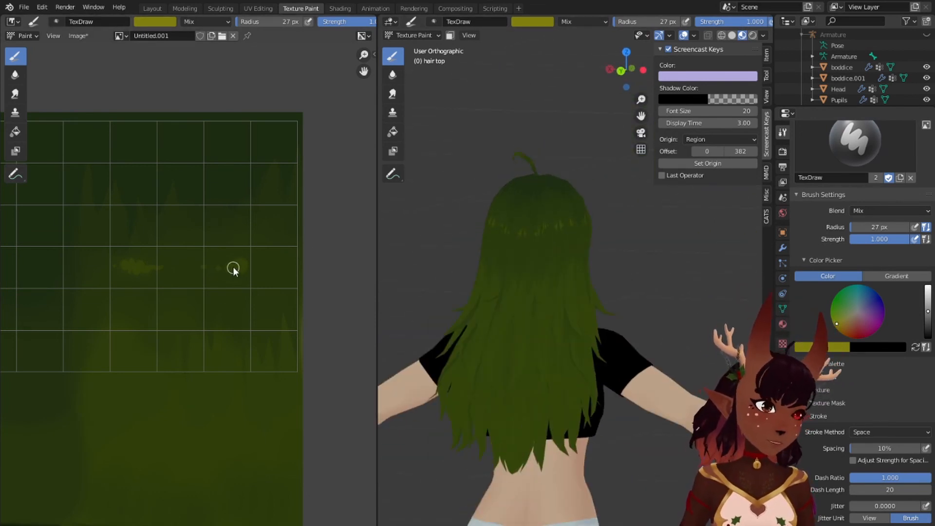
pyautogui.press('[')
pyautogui.press('[')
pyautogui.press('[')
pyautogui.press('[')
pyautogui.press('[')
pyautogui.press('[')
pyautogui.press('[')
pyautogui.press('[')
pyautogui.press('[')
pyautogui.press('[')
pyautogui.press('[')
pyautogui.press('[')
pyautogui.press('[')
pyautogui.moveTo(217, 269); pyautogui.dragTo(221, 269)
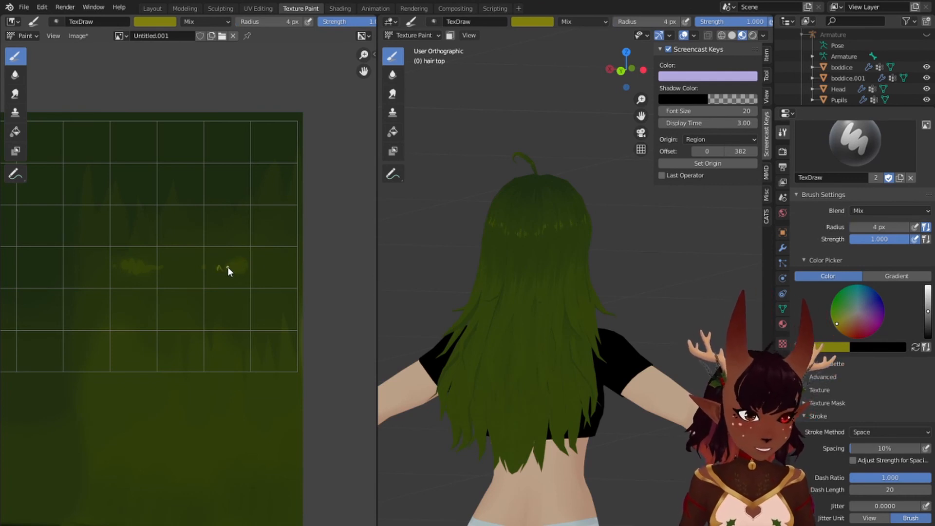
pyautogui.scroll(6, 513, 150)
pyautogui.keyDown('shift'); pyautogui.moveTo(512, 150); pyautogui.dragTo(568, 241, button='middle'); pyautogui.keyUp('shift')
pyautogui.hotkey('ctrl', 'z')
# Step: Paint short yellow strokes along the hair top's existing highlight with the brush at 10 px radius
pyautogui.press(']')
pyautogui.press(']')
pyautogui.press(']')
pyautogui.press(']')
pyautogui.press(']')
pyautogui.press(']')
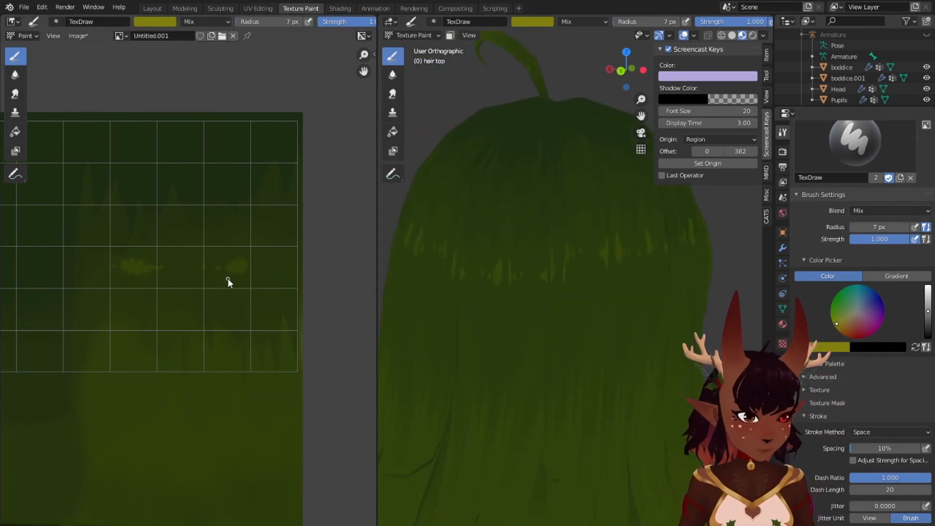
pyautogui.moveTo(231, 262)
pyautogui.mouseDown()
pyautogui.moveTo(231, 270)
pyautogui.moveTo(237, 262)
pyautogui.mouseUp()
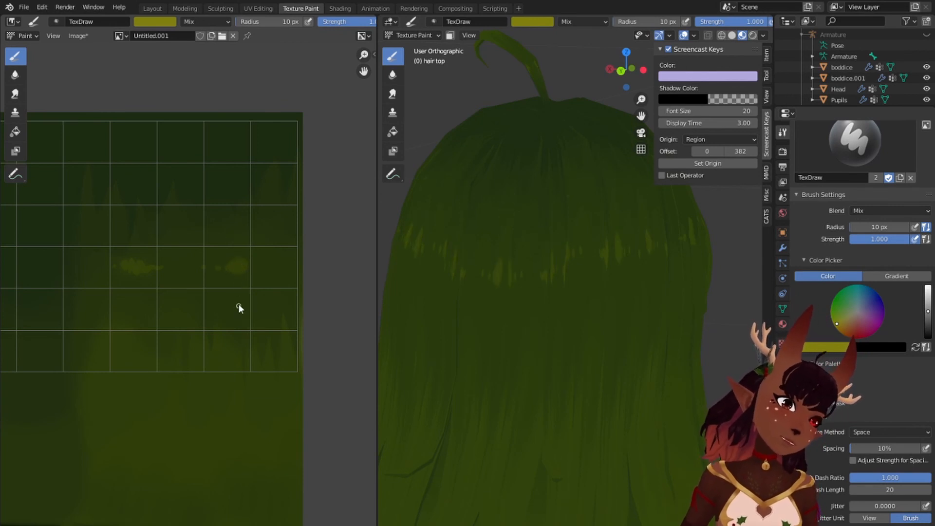
pyautogui.moveTo(223, 255); pyautogui.dragTo(223, 263)
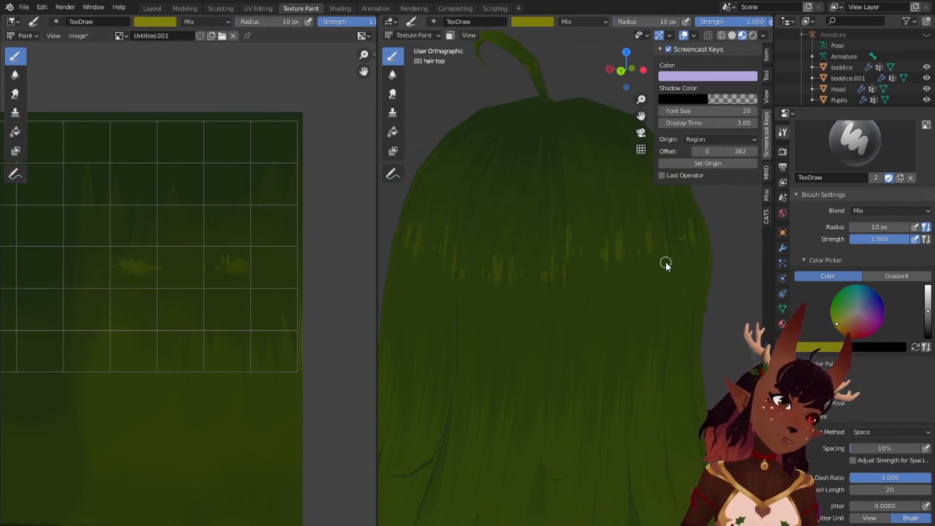
# Step: Test short vertical yellow strokes above and below the hair top's highlight, checking where they land on the model
pyautogui.moveTo(666, 265); pyautogui.dragTo(554, 267, button='middle')
pyautogui.scroll(-5, 553, 267)
pyautogui.scroll(3, 553, 267)
pyautogui.keyDown('shift'); pyautogui.moveTo(494, 311); pyautogui.dragTo(580, 274, button='middle'); pyautogui.keyUp('shift')
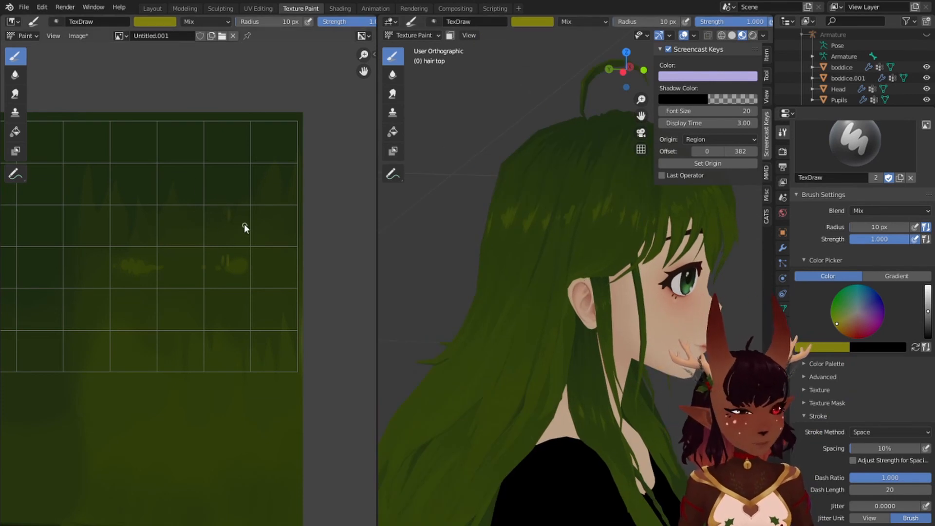
pyautogui.moveTo(211, 230); pyautogui.dragTo(211, 244)
pyautogui.moveTo(511, 292); pyautogui.dragTo(663, 297, button='middle')
pyautogui.hotkey('ctrl', 'z')
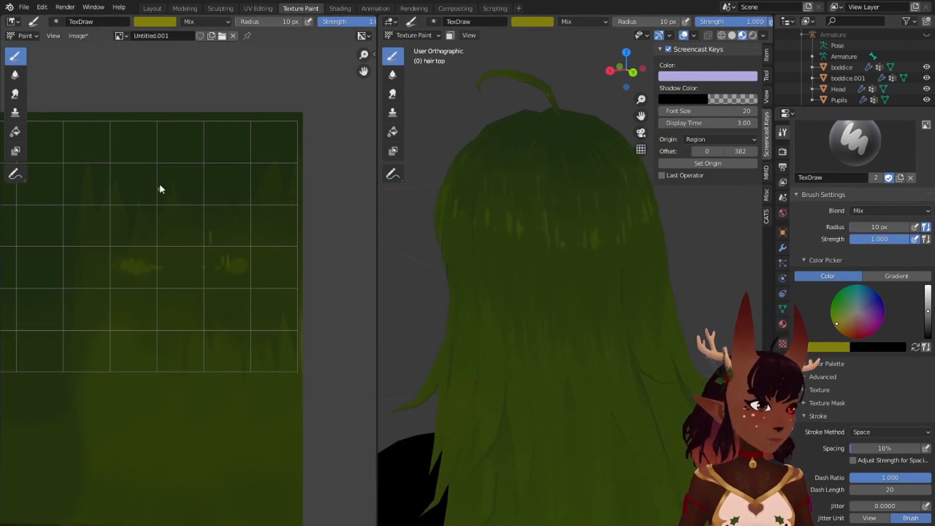
pyautogui.moveTo(230, 326); pyautogui.dragTo(231, 337)
pyautogui.moveTo(226, 299); pyautogui.dragTo(226, 310)
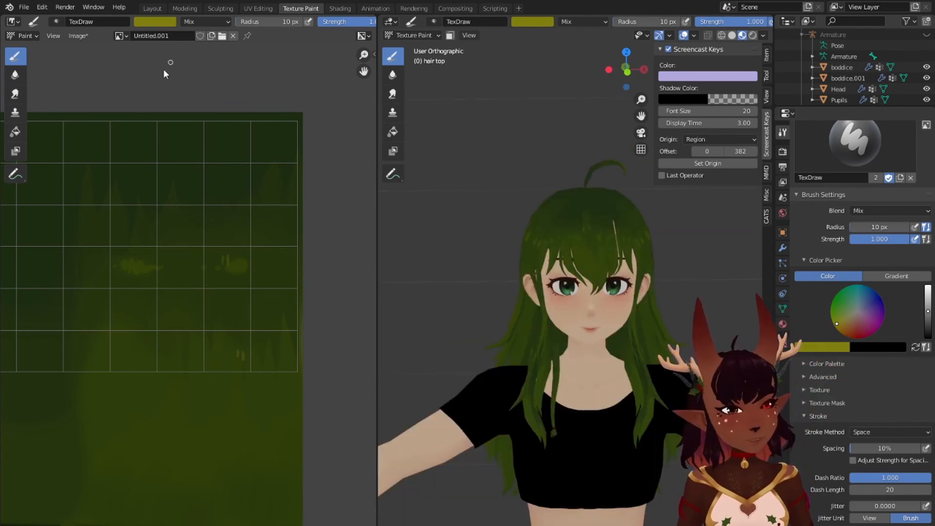
# Step: Examine the painted highlights of the front hair strands on the texture and on the character's fringe
pyautogui.scroll(-4, 148, 219)
pyautogui.scroll(6, 195, 234)
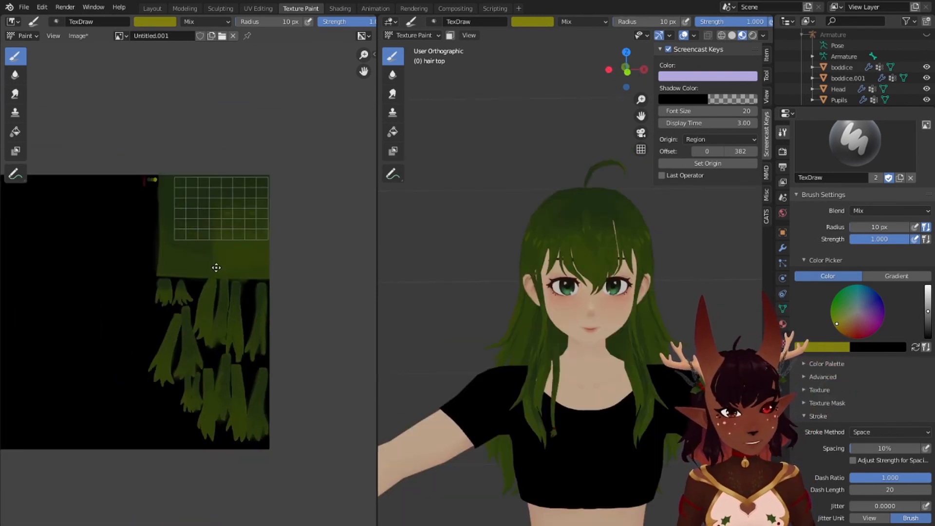
pyautogui.scroll(4, 192, 232)
pyautogui.moveTo(247, 144); pyautogui.dragTo(209, 366, button='middle')
pyautogui.scroll(4, 209, 366)
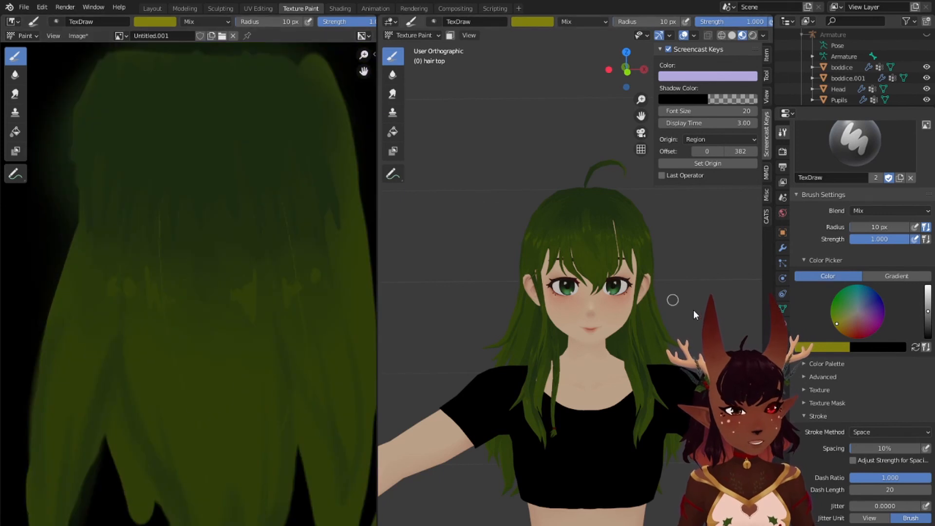
pyautogui.scroll(2, 675, 298)
pyautogui.scroll(5, 622, 254)
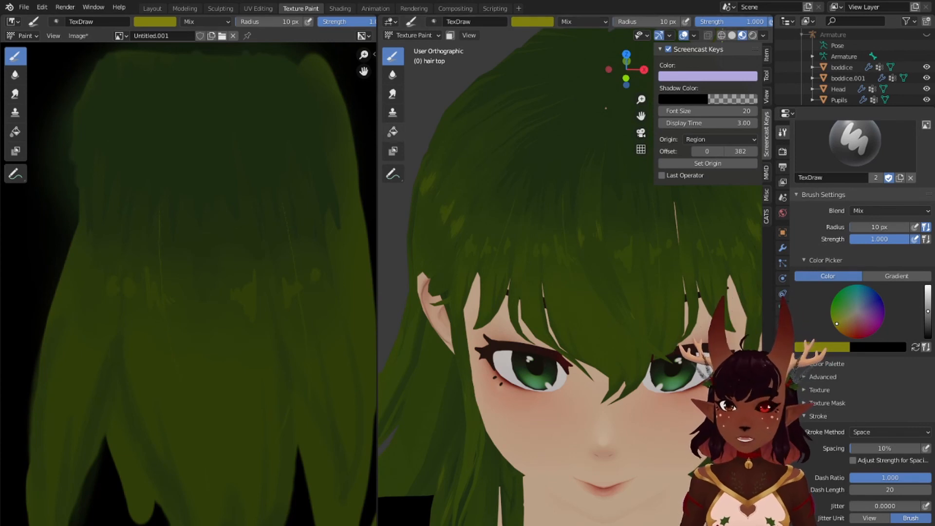
# Step: Try broad strokes over the small heart-shaped yellow highlights on the hair texture with the brush at 45 px radius
pyautogui.moveTo(256, 70); pyautogui.dragTo(259, 60, button='middle')
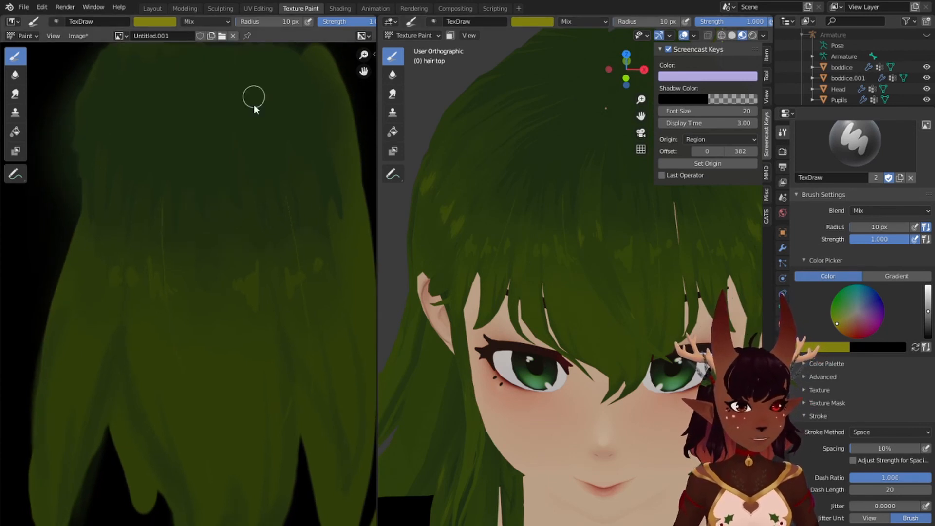
pyautogui.scroll(-1, 289, 285)
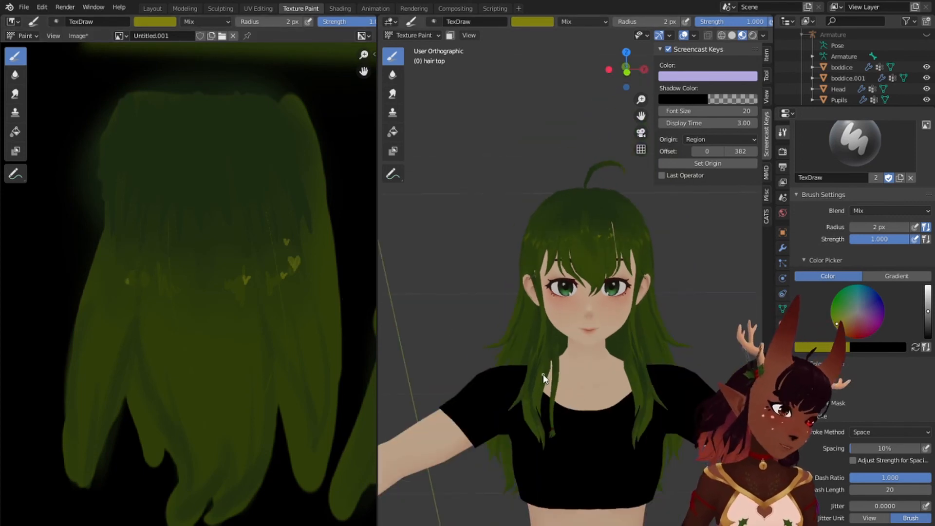
pyautogui.moveTo(224, 275); pyautogui.dragTo(286, 267)
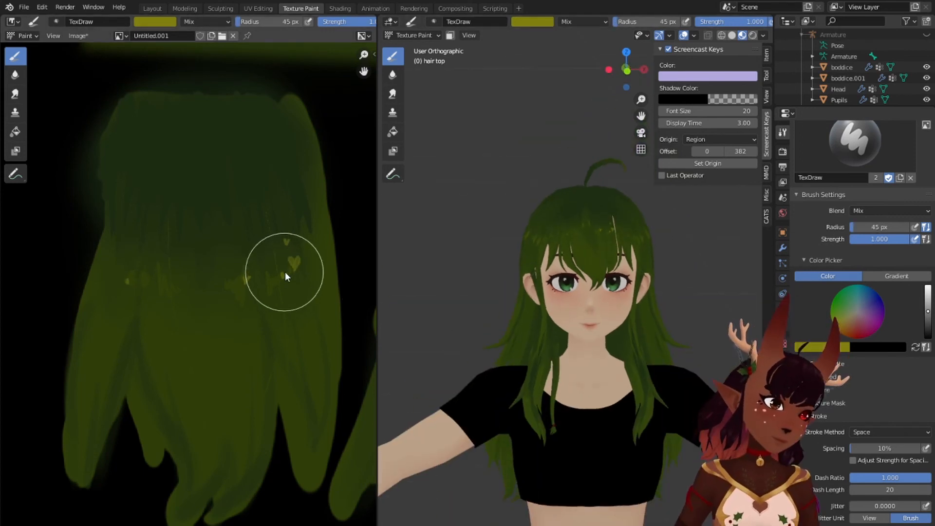
pyautogui.hotkey('ctrl', 'z')
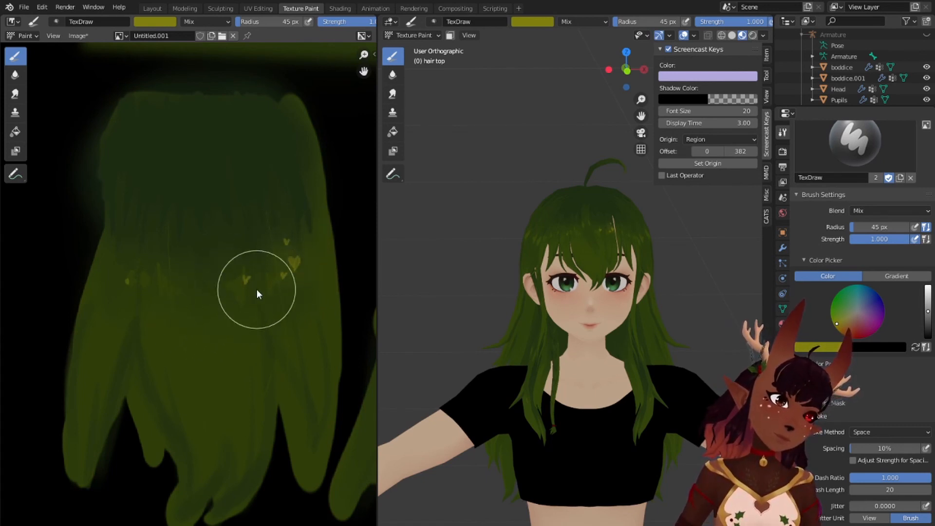
pyautogui.moveTo(247, 281); pyautogui.dragTo(238, 288)
pyautogui.hotkey('ctrl', 'z')
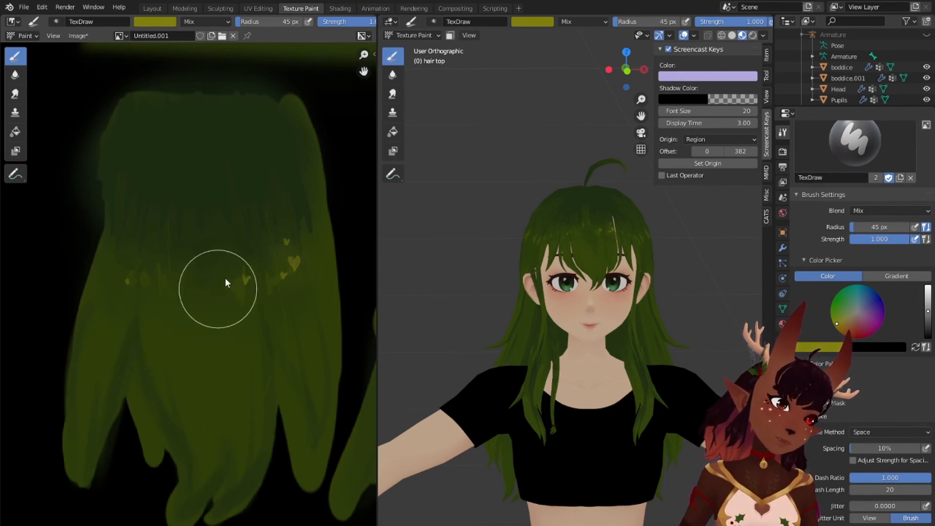
# Step: Save the painted hair texture image and return to the Layout workspace
pyautogui.click(78, 35)
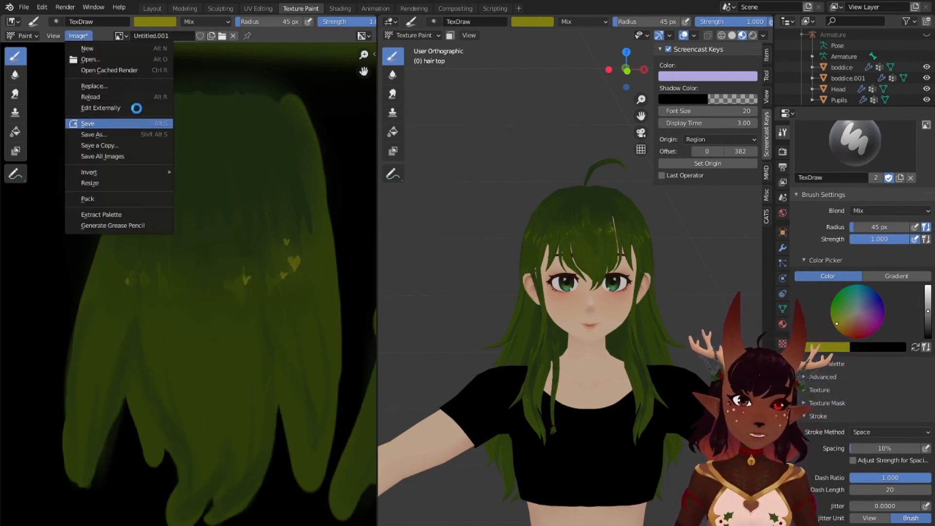
pyautogui.click(117, 123)
pyautogui.click(151, 8)
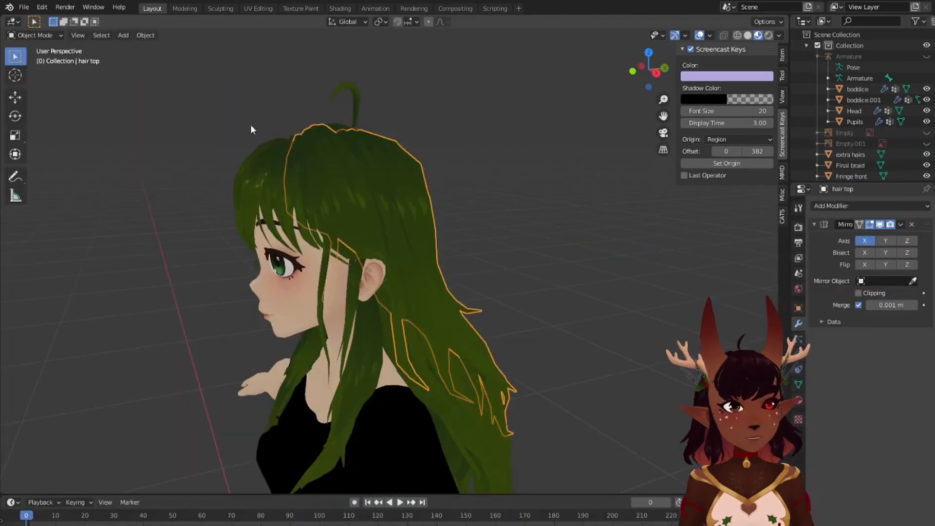
# Step: Deselect the hair top, check the character from the front and save the Blender file
pyautogui.press('a')
pyautogui.press('a')
pyautogui.scroll(-5, 360, 219)
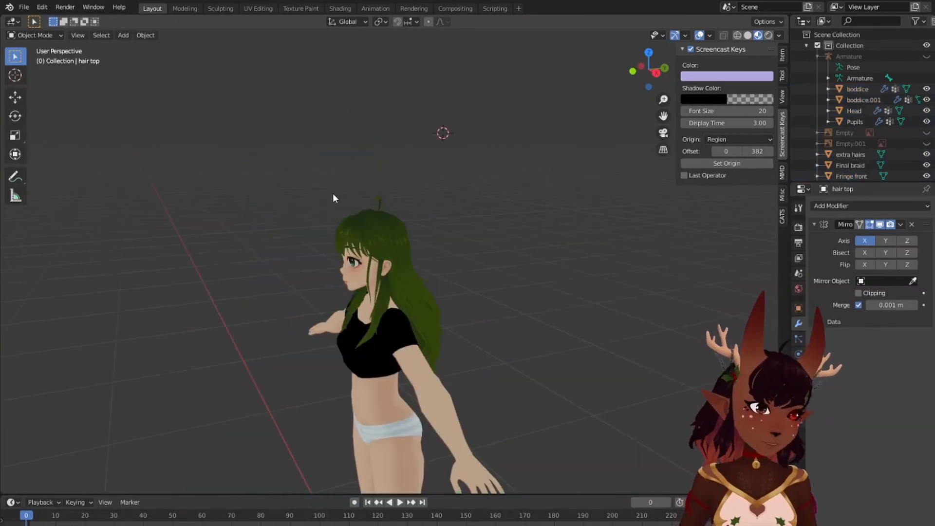
pyautogui.moveTo(258, 225); pyautogui.dragTo(334, 213, button='middle')
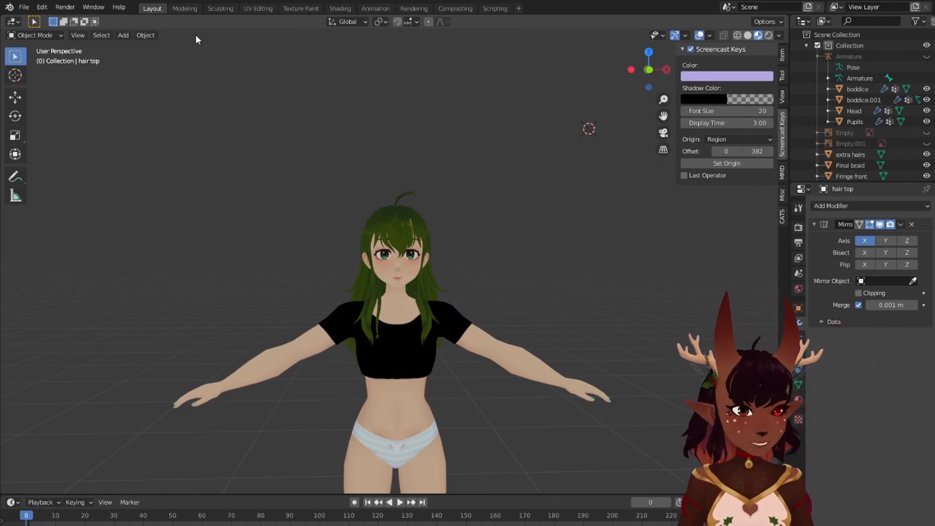
pyautogui.click(22, 8)
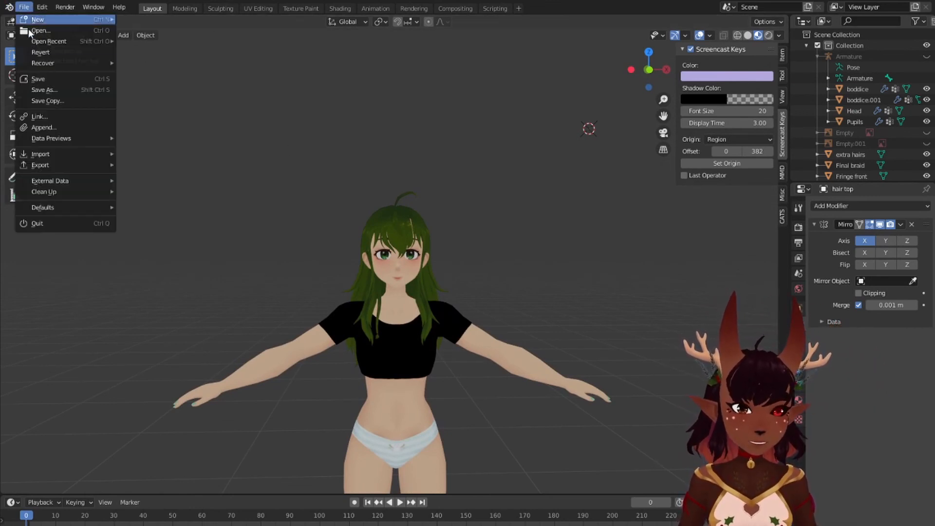
pyautogui.click(45, 78)
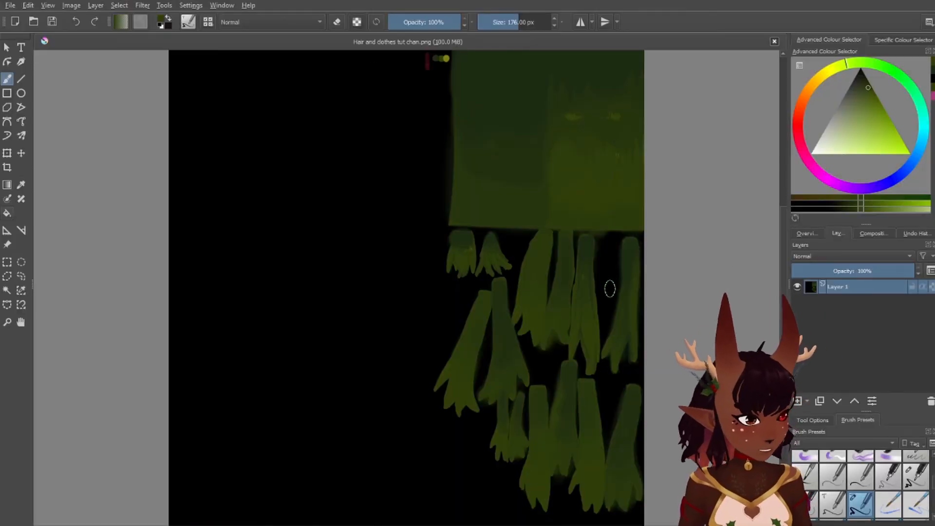
# Step: Switch to Krita and try recolouring the texture Hair and clothes tut chan.png in red and blue tones before returning it to green
pyautogui.moveTo(607, 290)
pyautogui.mouseDown(button='middle')
pyautogui.moveTo(555, 307)
pyautogui.moveTo(509, 272)
pyautogui.mouseUp(button='middle')
pyautogui.scroll(5, 360, 190)
pyautogui.scroll(-5, 377, 172)
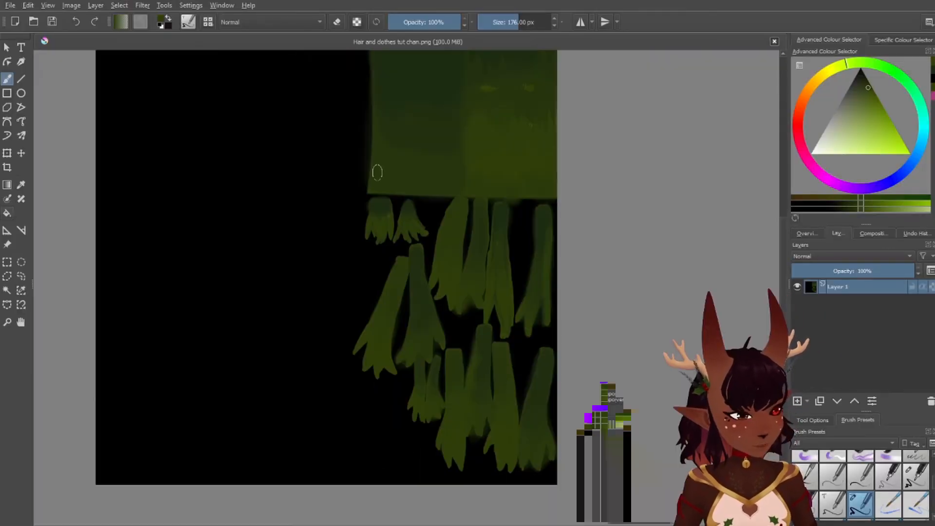
pyautogui.moveTo(460, 157)
pyautogui.mouseDown(button='middle')
pyautogui.moveTo(442, 211)
pyautogui.moveTo(413, 188)
pyautogui.mouseUp(button='middle')
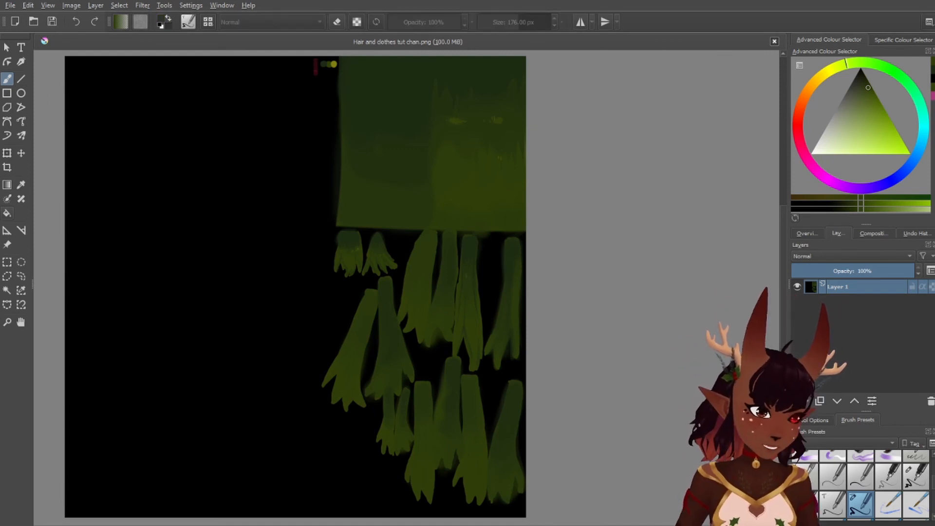
pyautogui.moveTo(607, 208); pyautogui.dragTo(615, 156)
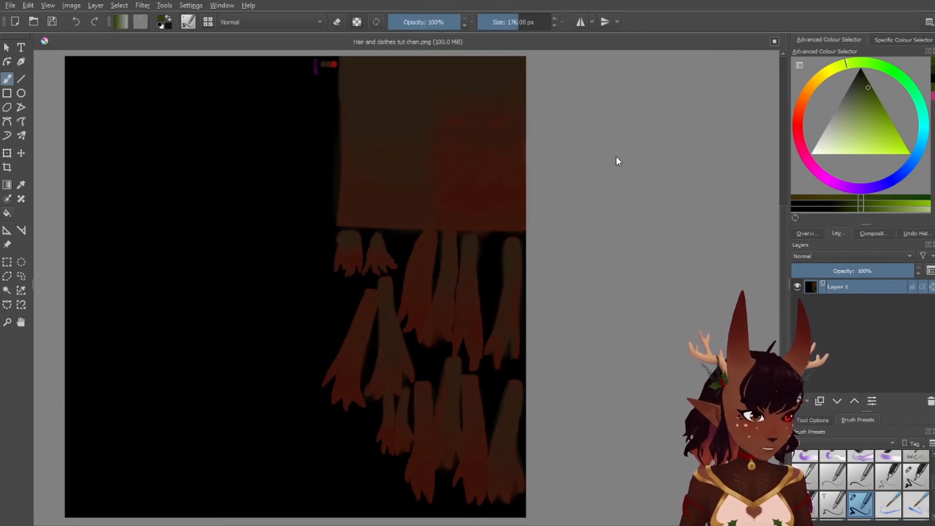
pyautogui.moveTo(649, 223); pyautogui.dragTo(798, 216)
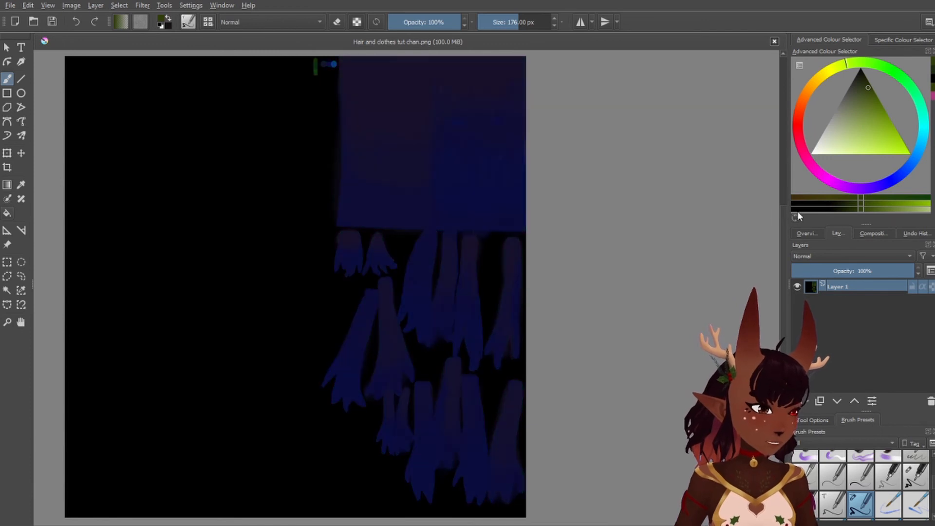
pyautogui.moveTo(743, 222); pyautogui.dragTo(691, 227)
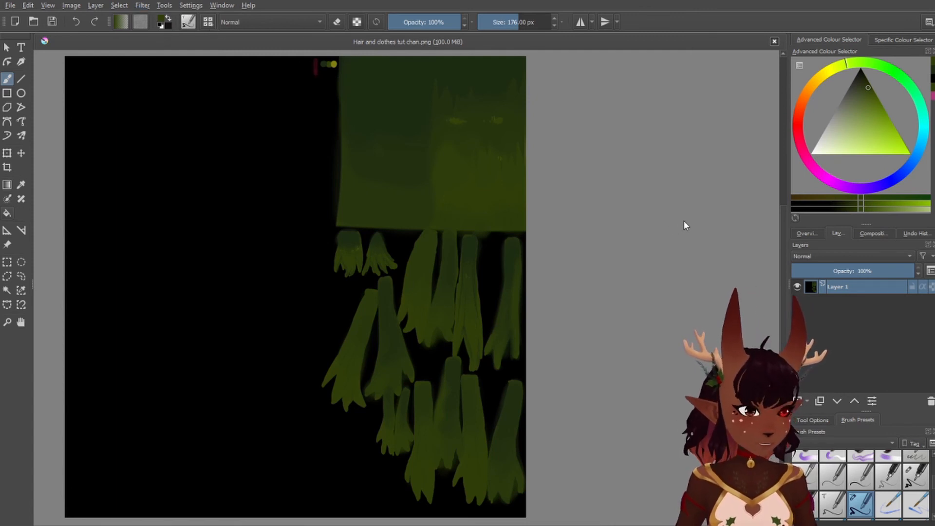
pyautogui.moveTo(684, 220)
pyautogui.mouseDown()
pyautogui.moveTo(760, 220)
pyautogui.moveTo(651, 226)
pyautogui.moveTo(683, 228)
pyautogui.mouseUp()
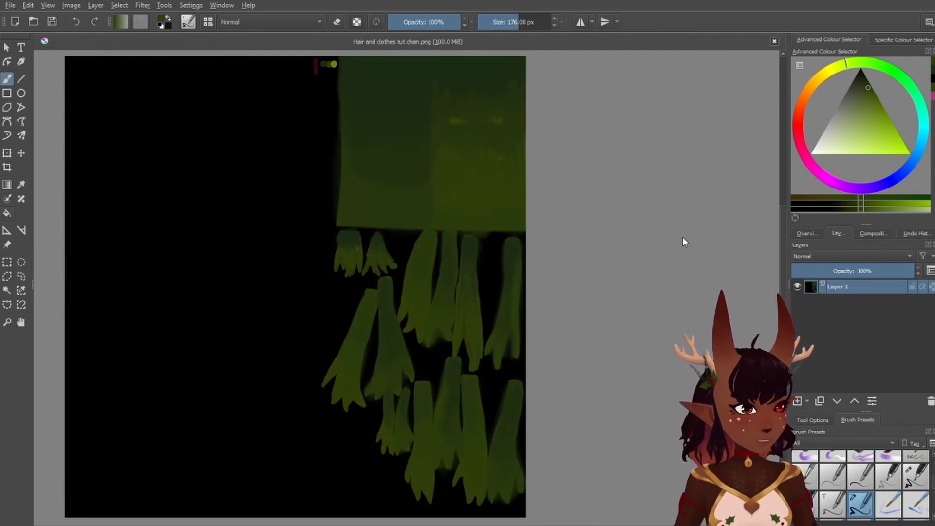
pyautogui.moveTo(673, 238)
pyautogui.mouseDown()
pyautogui.moveTo(719, 235)
pyautogui.moveTo(682, 237)
pyautogui.moveTo(679, 218)
pyautogui.moveTo(671, 220)
pyautogui.mouseUp()
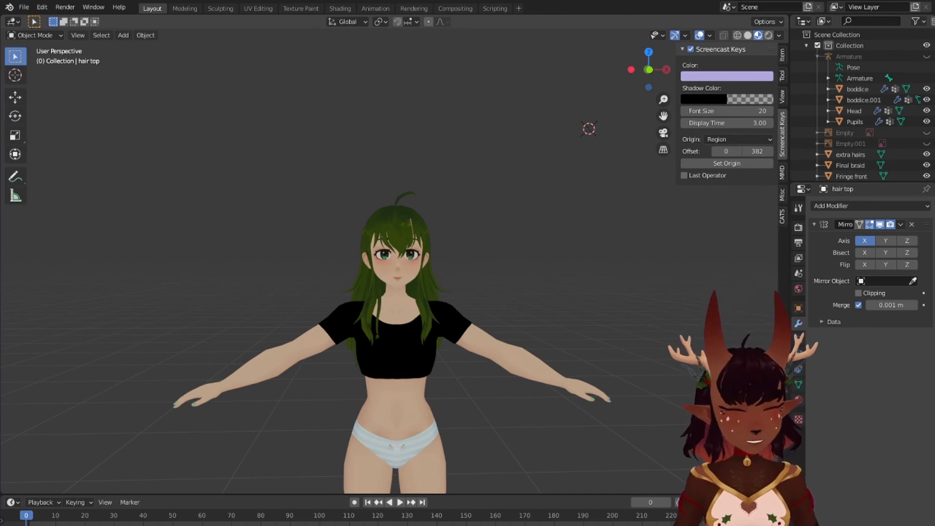
# Step: Switch back to Blender and examine the finished green hair on the character up close and from a distance
pyautogui.moveTo(502, 343); pyautogui.dragTo(545, 370, button='middle')
pyautogui.scroll(4, 313, 299)
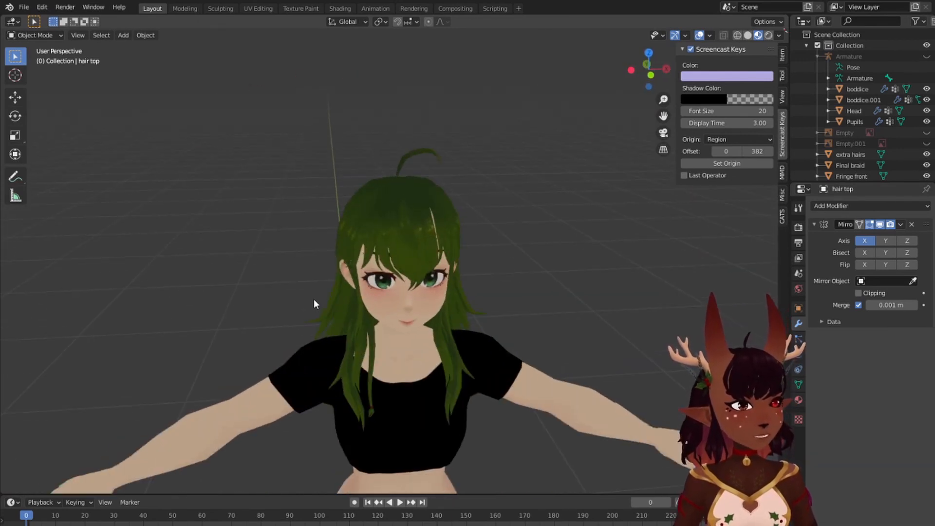
pyautogui.scroll(4, 314, 300)
pyautogui.moveTo(472, 353); pyautogui.dragTo(42, 248, button='middle')
pyautogui.scroll(-5, 464, 325)
pyautogui.scroll(5, 463, 326)
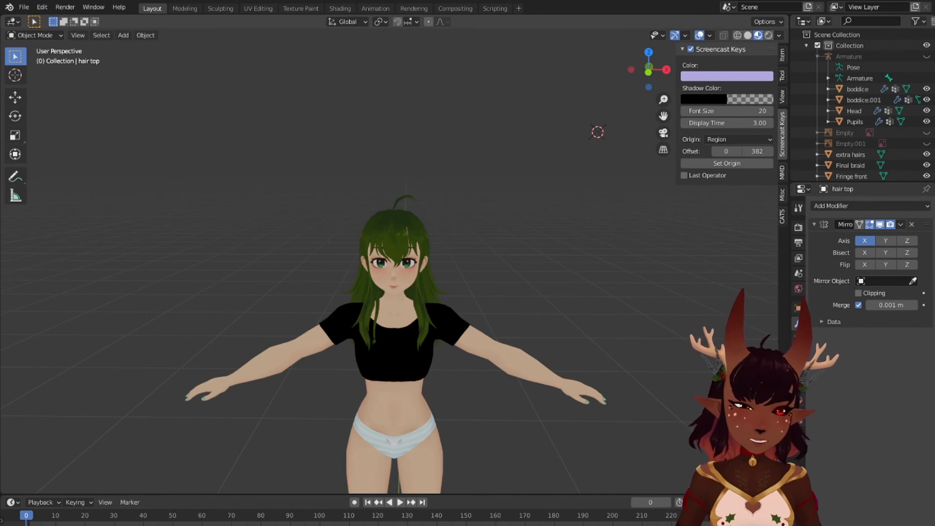